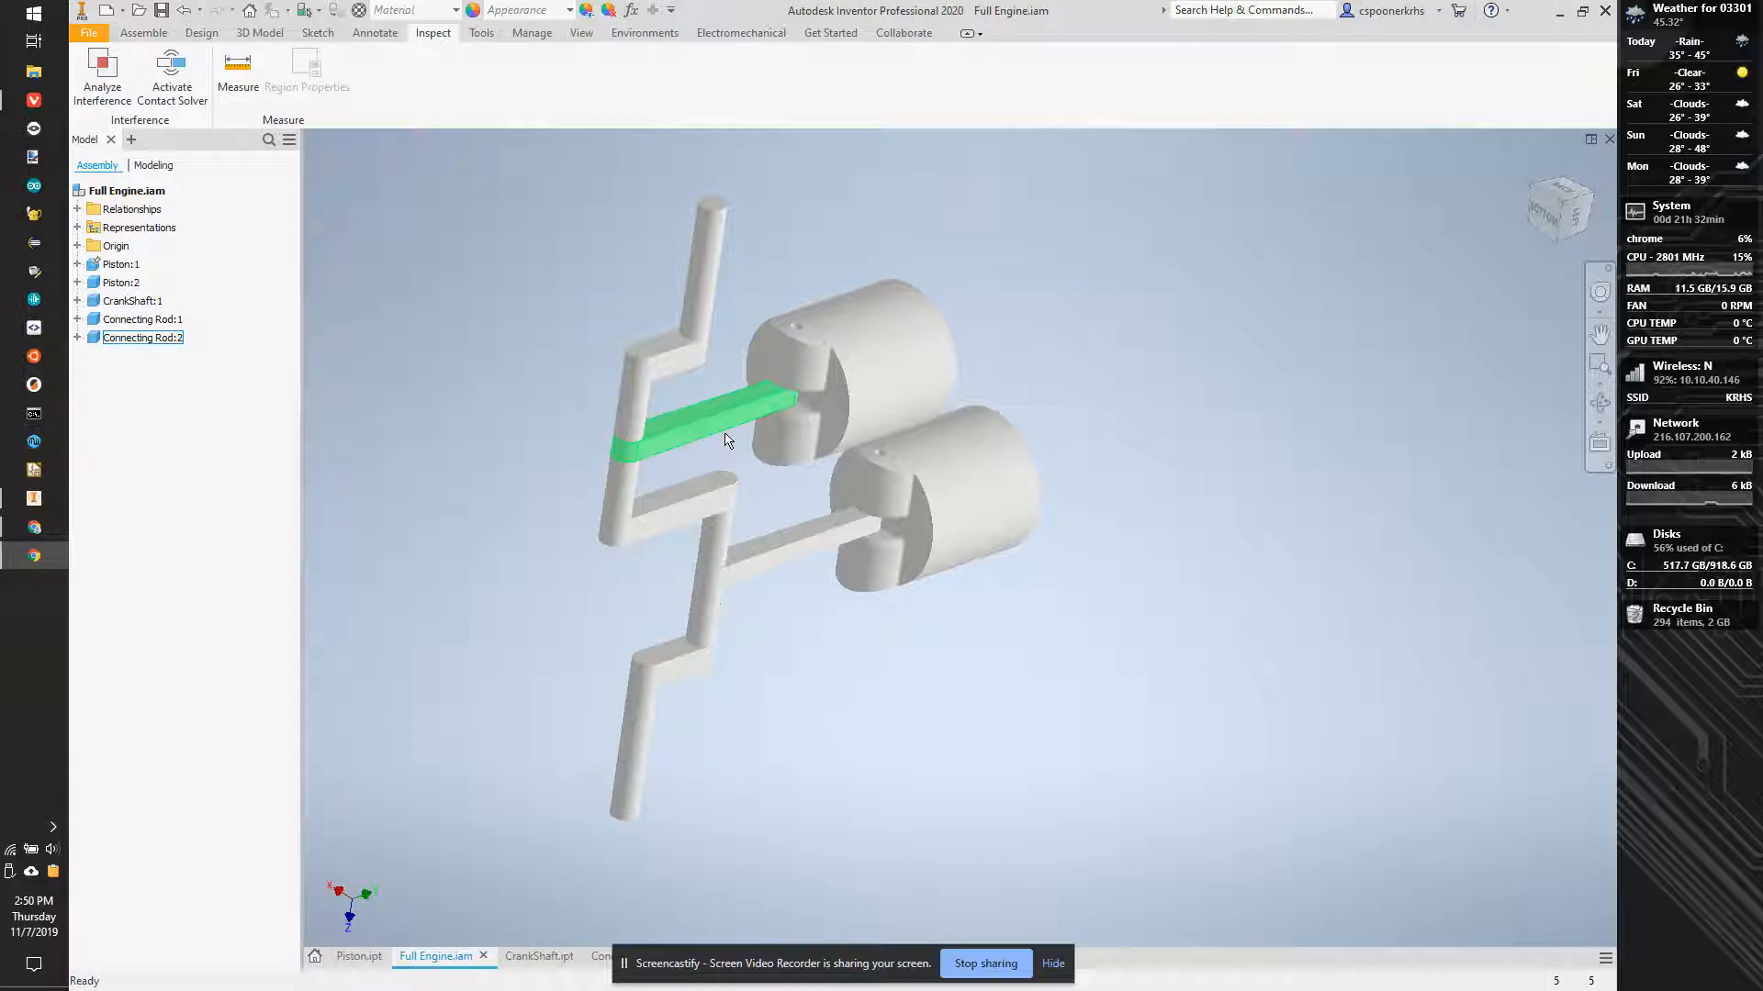
# Delete the constraint between the YZ planes listed under Connecting Rod:1.
pyautogui.click(165, 34)
pyautogui.click(77, 319)
pyautogui.rightClick(134, 403)
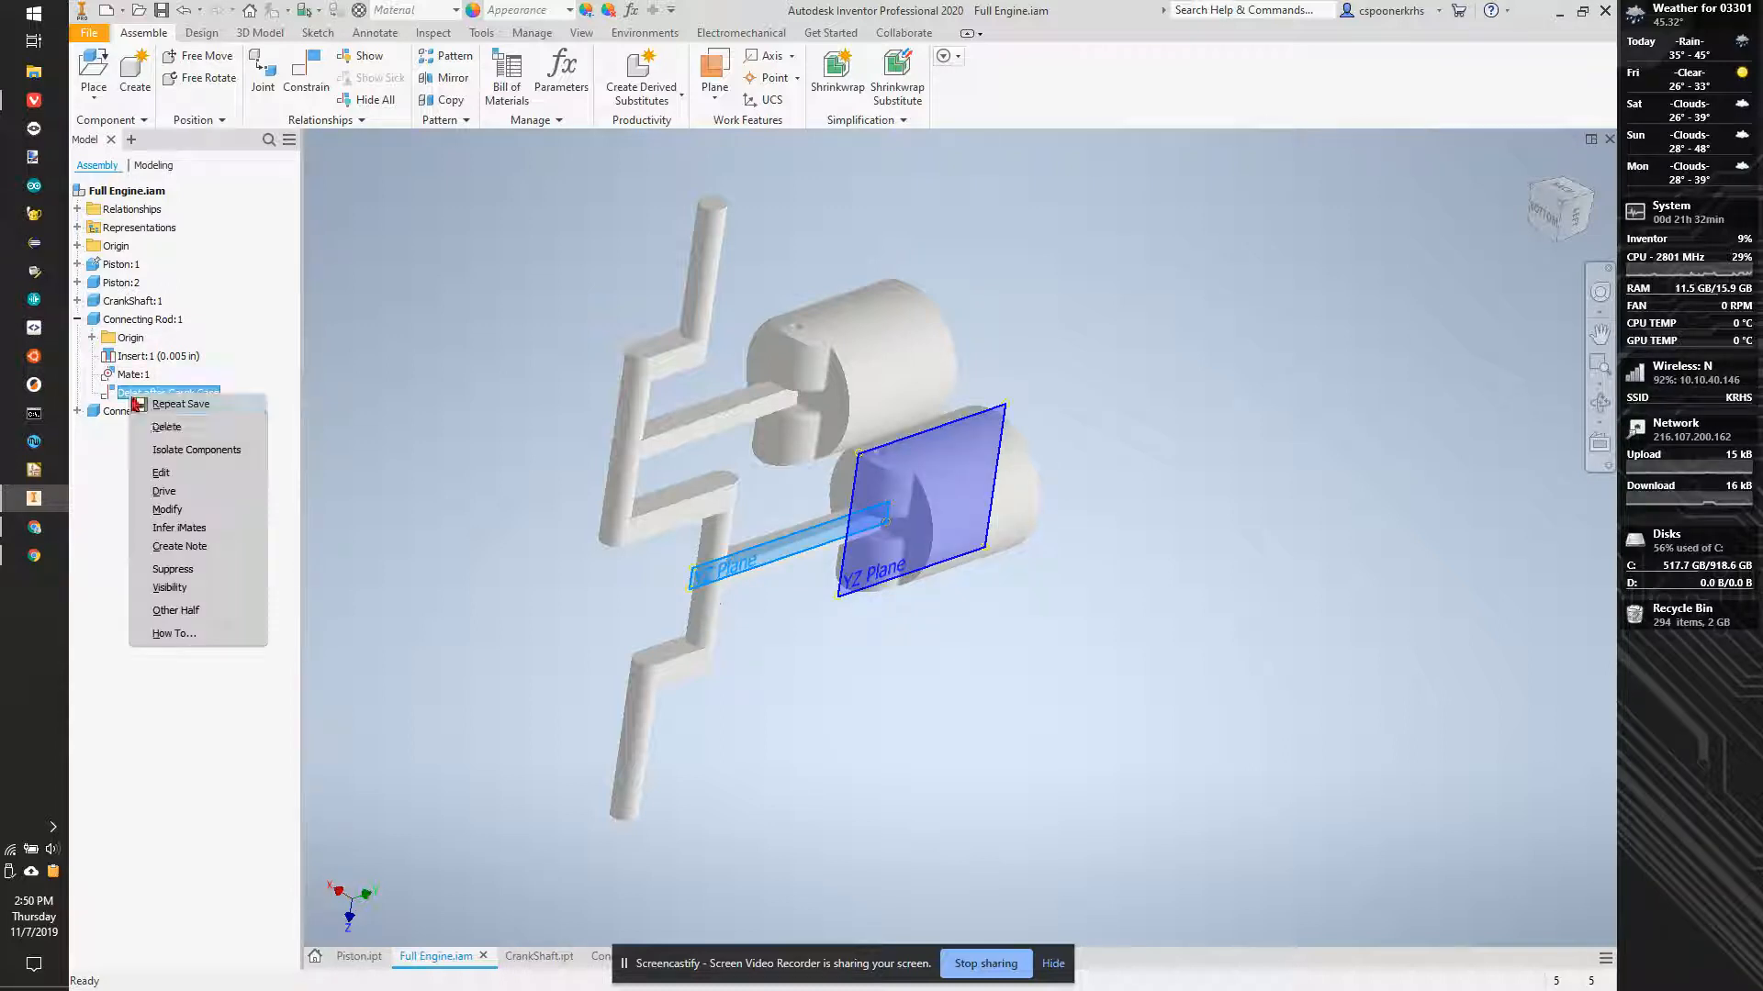
pyautogui.click(168, 428)
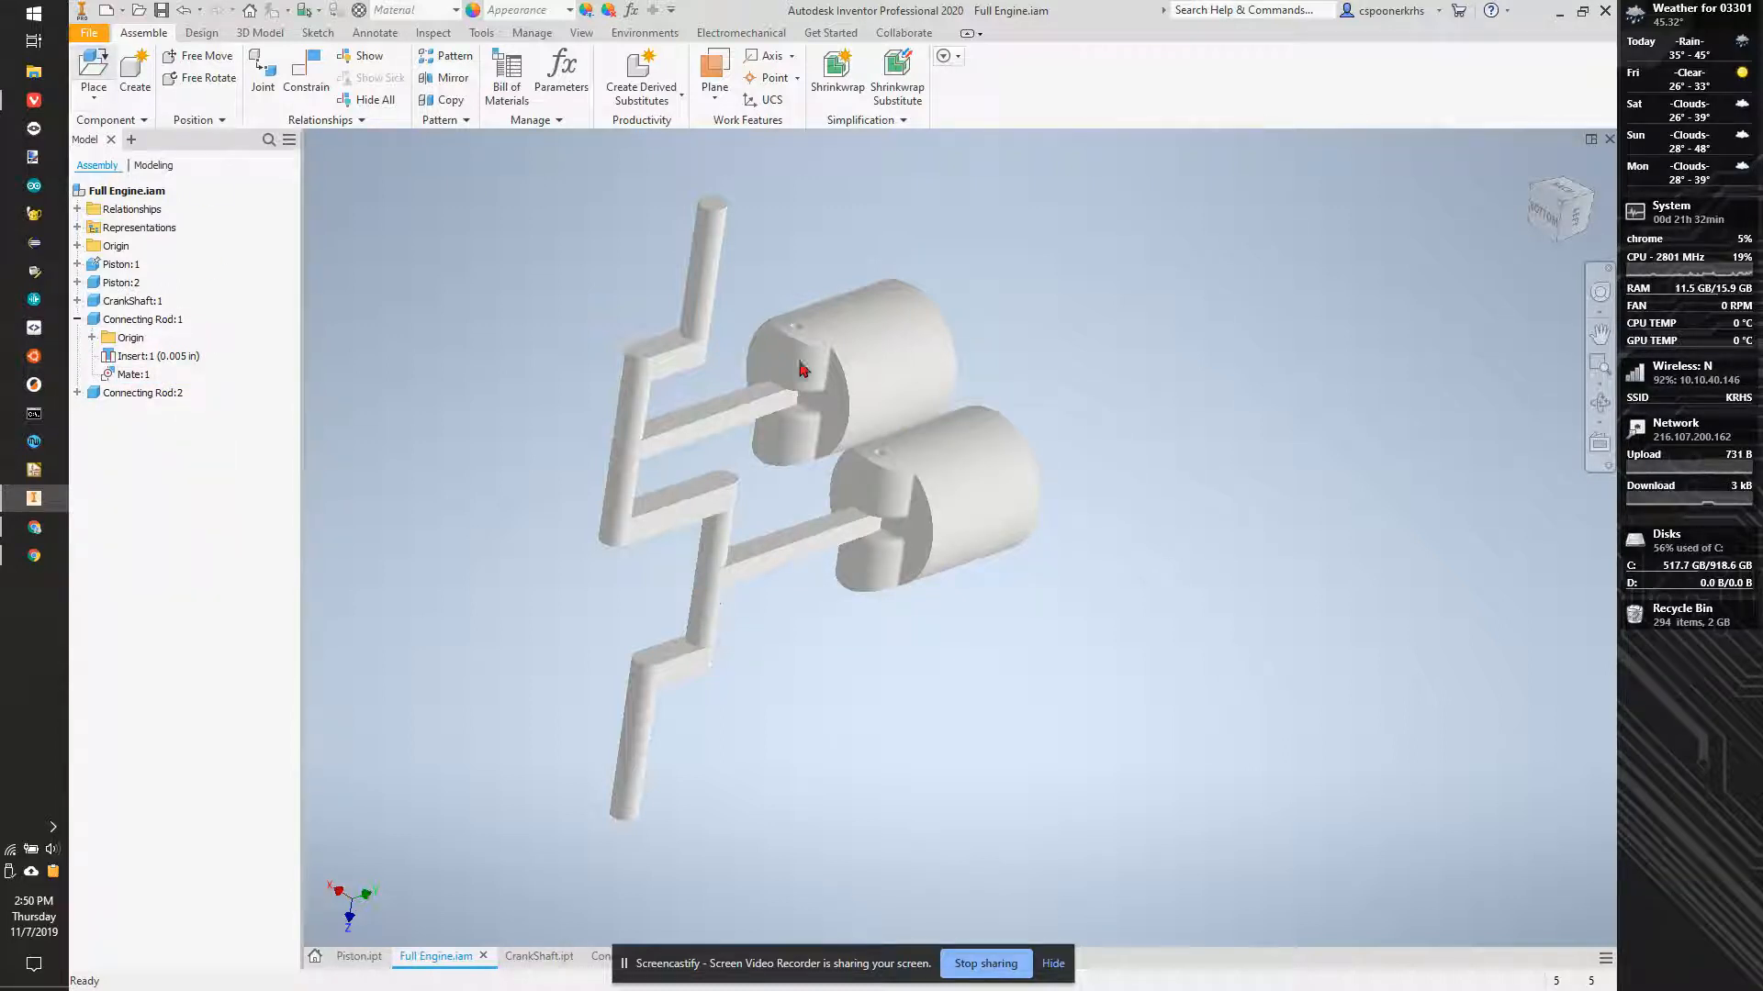
# Place one instance of Upper Crankcase.ipt into the assembly beside the pistons.
pyautogui.press('p')
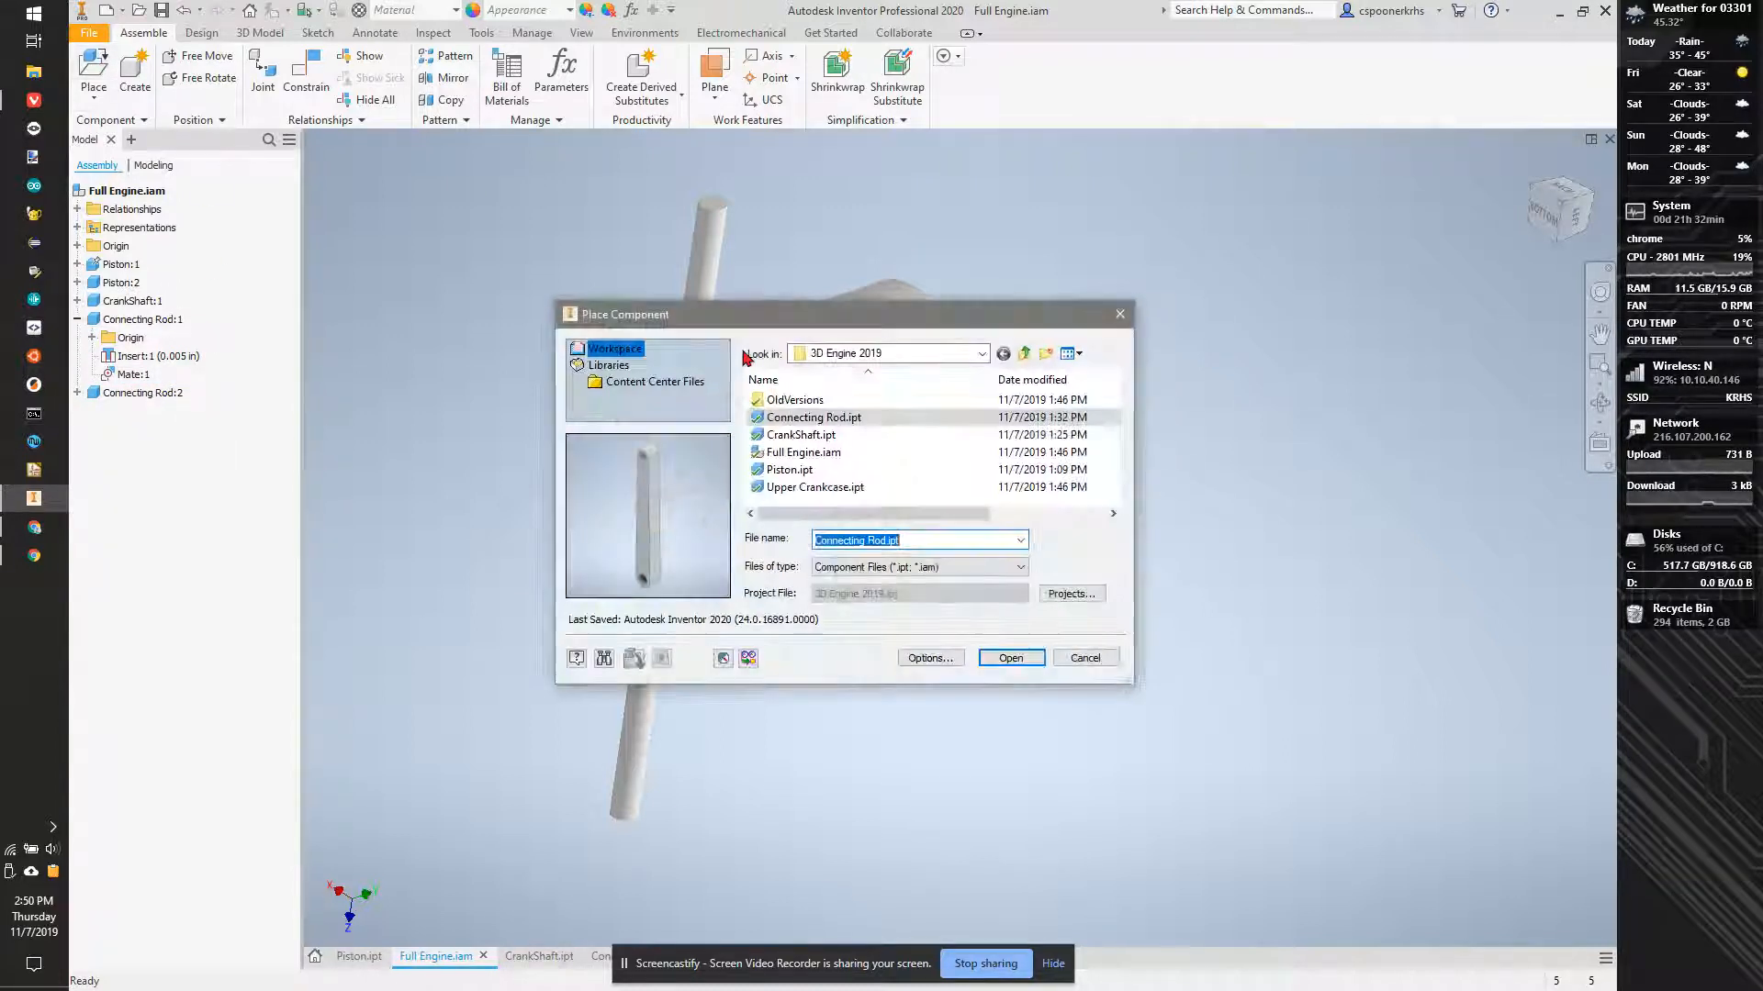
pyautogui.click(847, 489)
pyautogui.click(1009, 658)
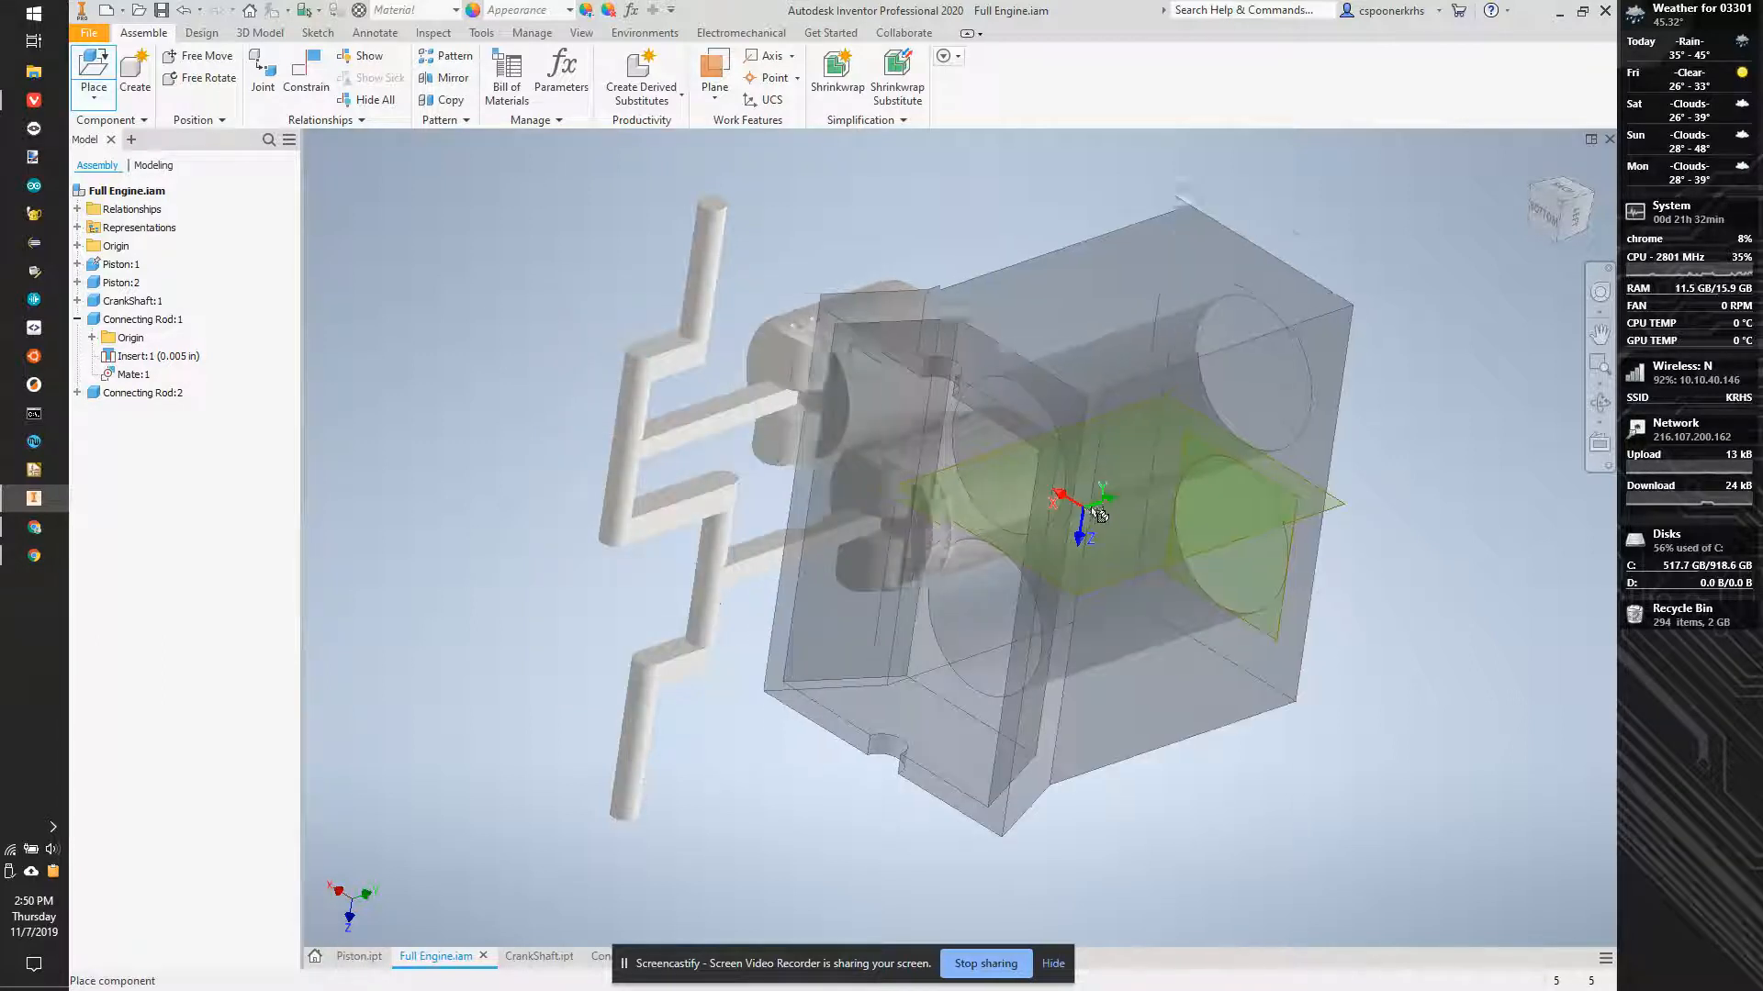
pyautogui.click(1143, 565)
pyautogui.press('Escape')
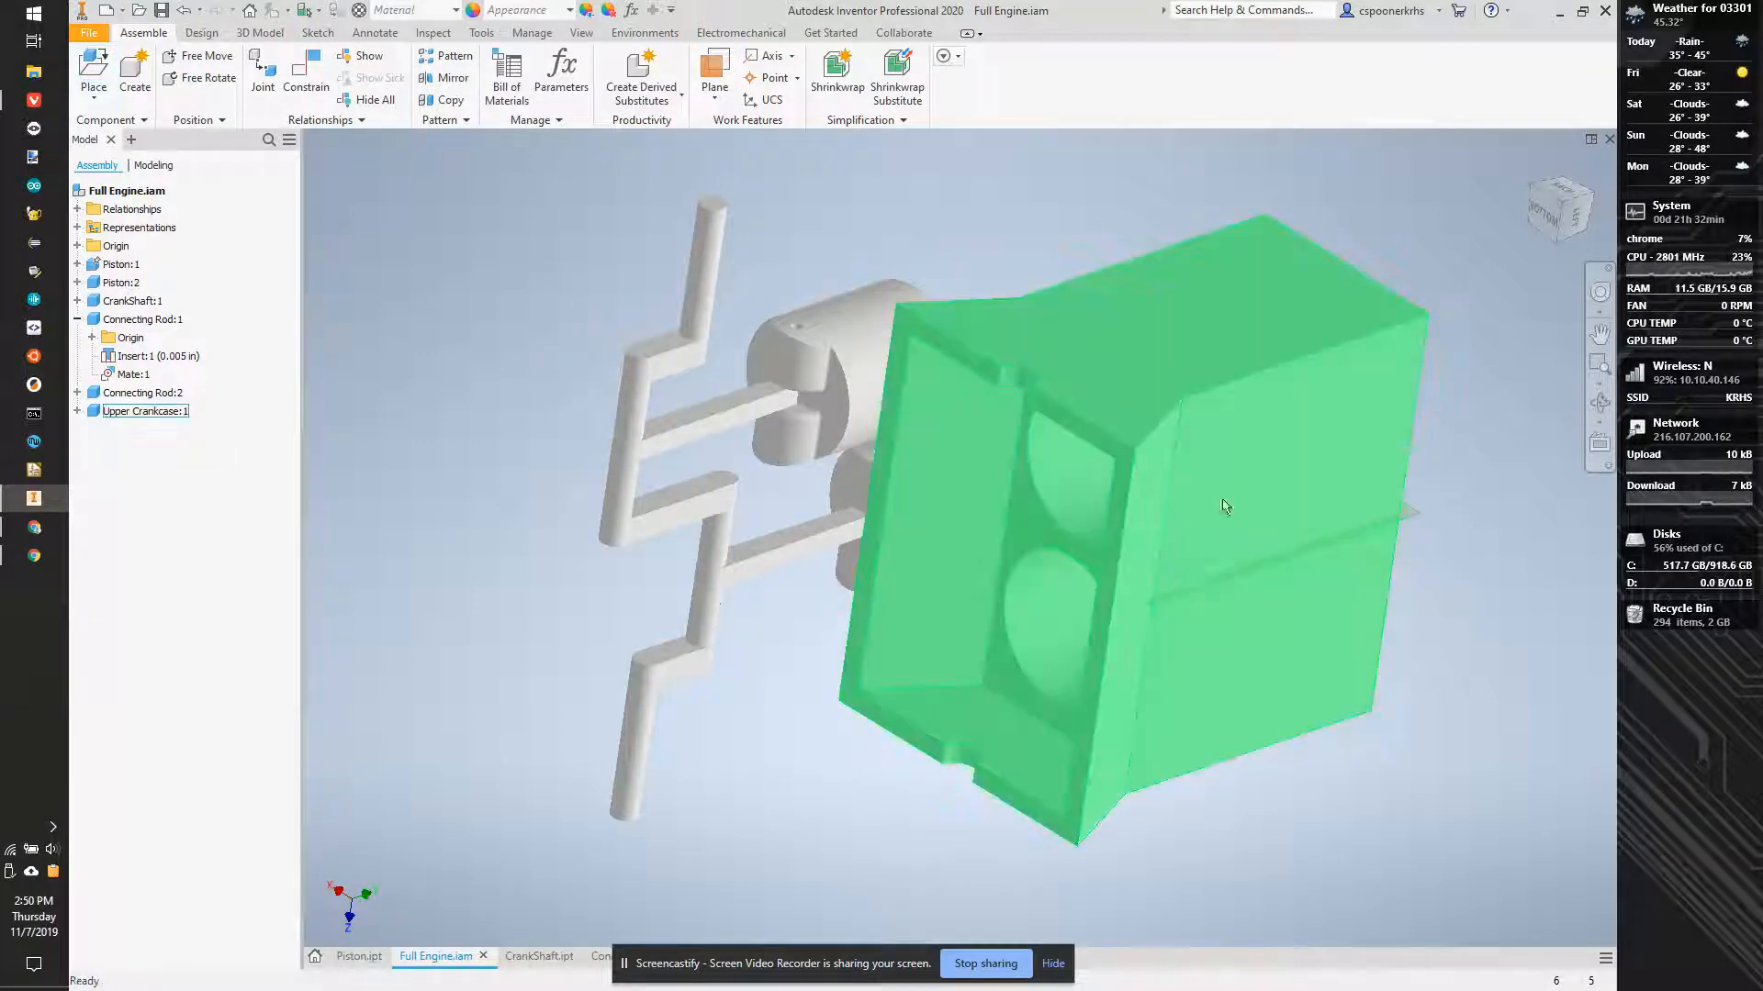
# Ground the upper crankcase and remove the grounding from Piston:1.
pyautogui.rightClick(1209, 433)
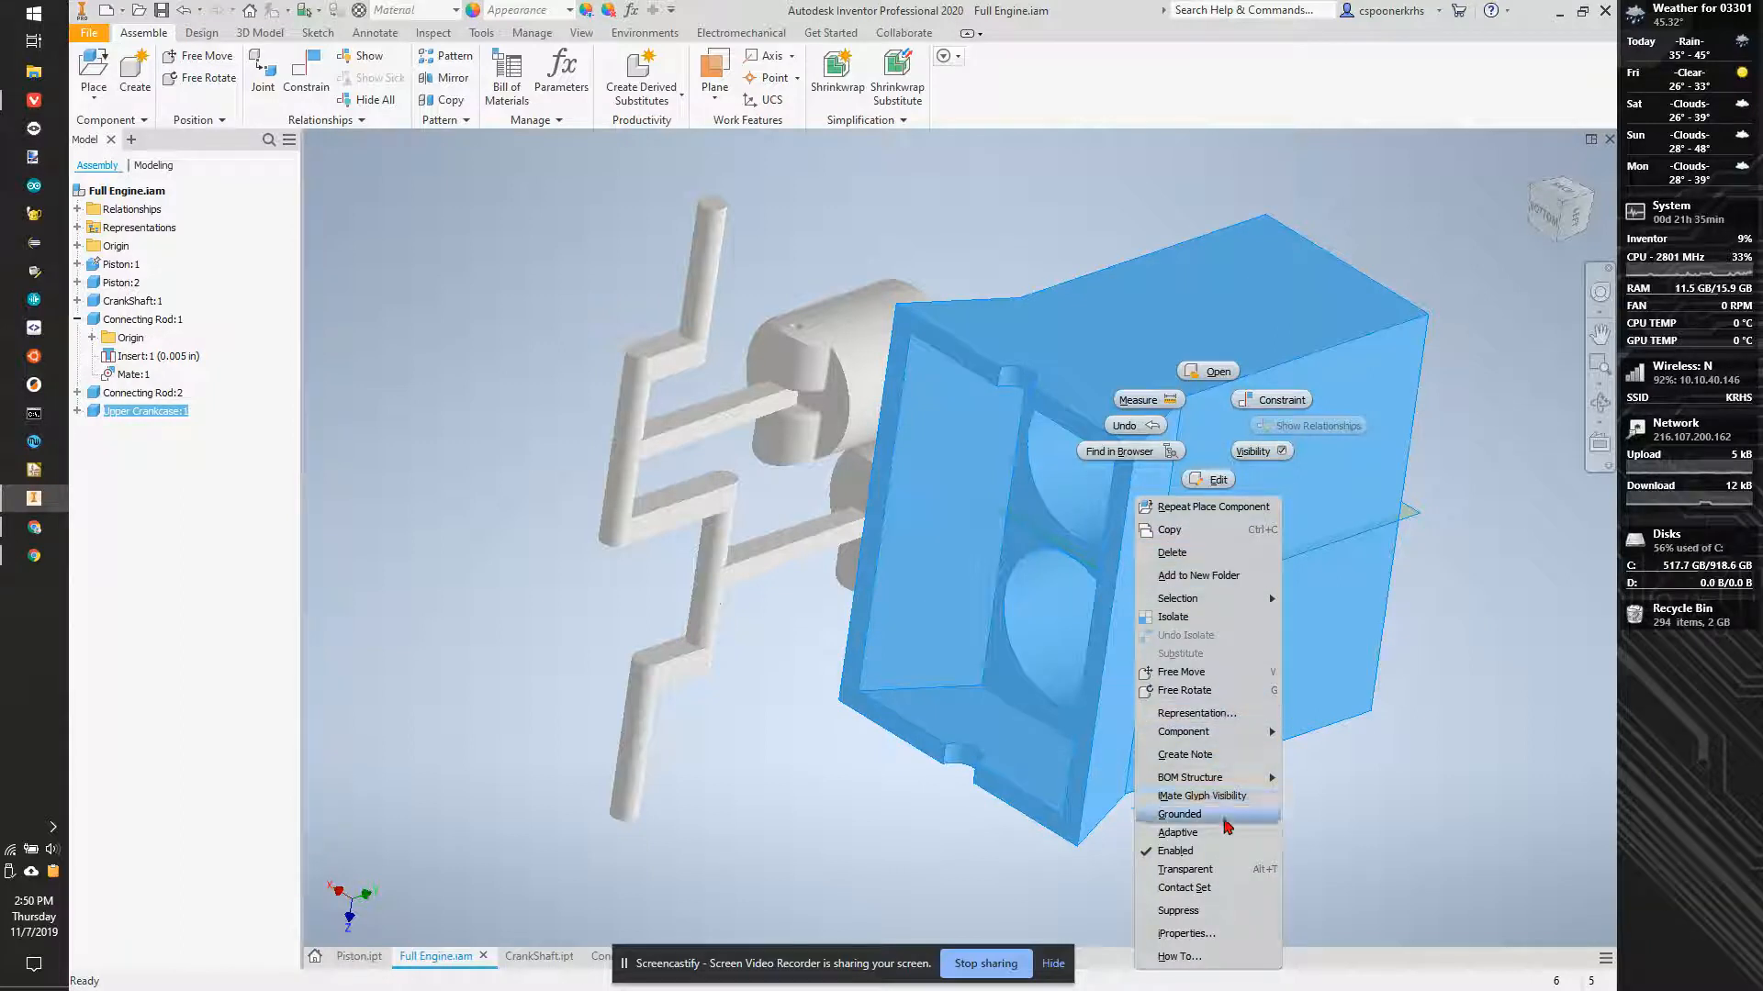
pyautogui.click(1222, 819)
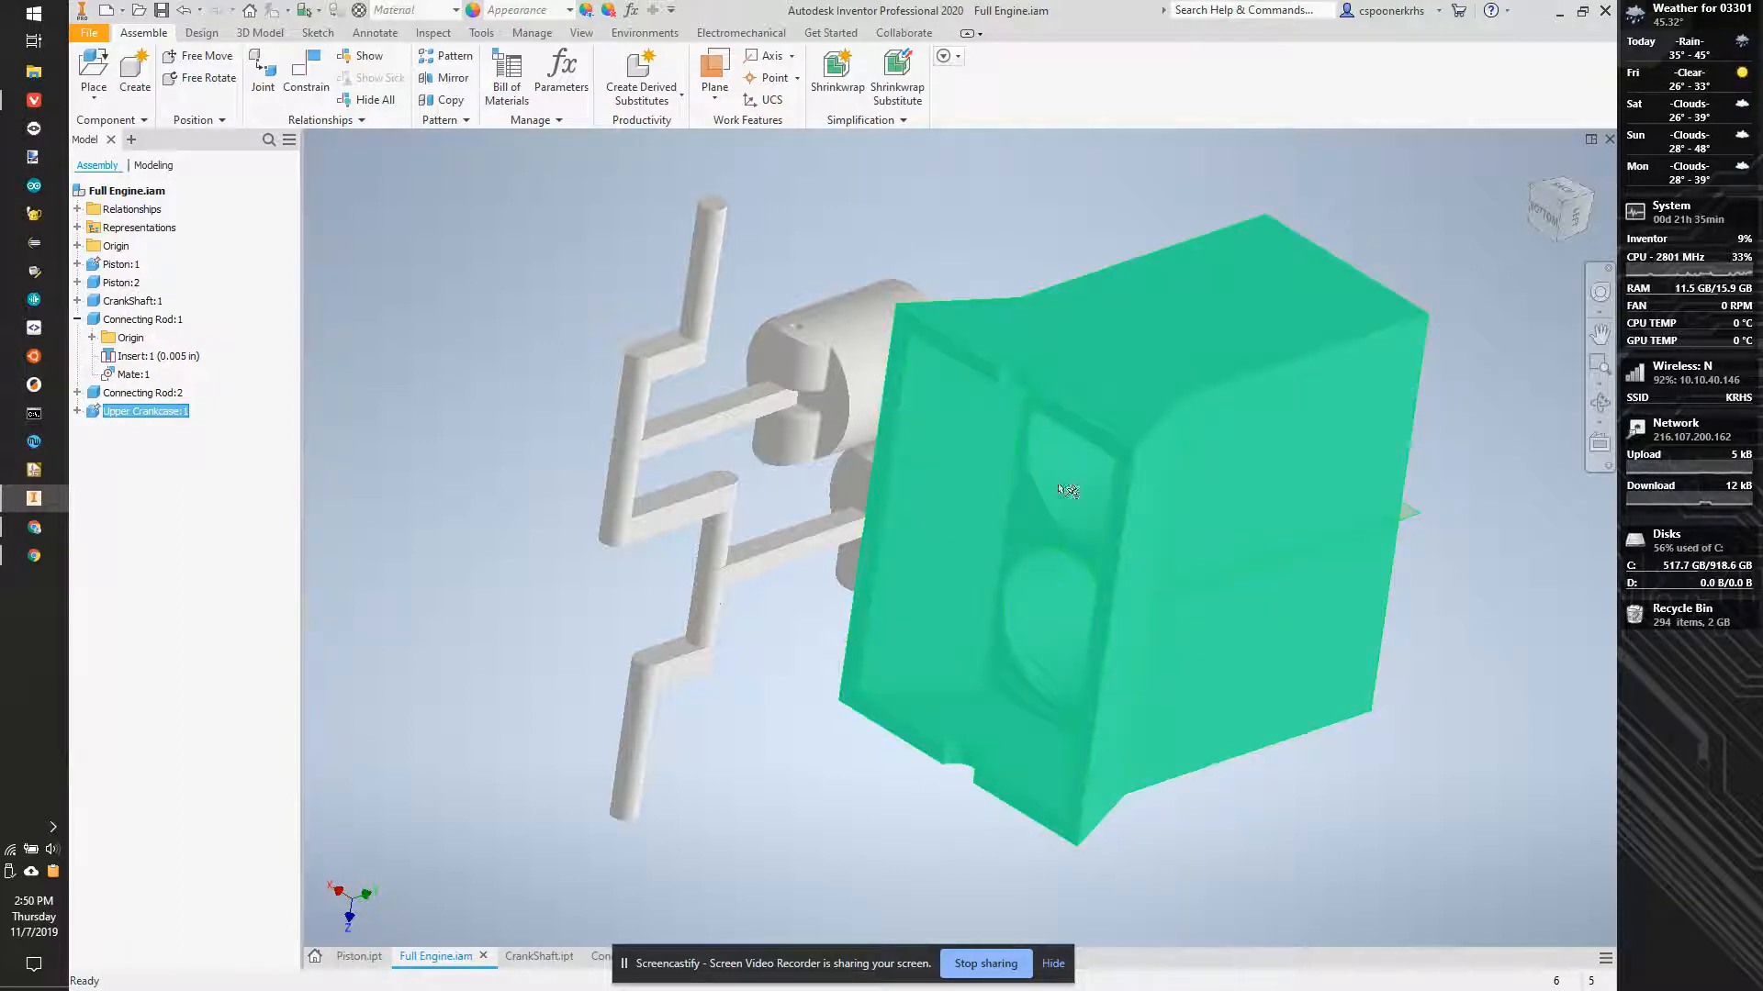
pyautogui.rightClick(110, 265)
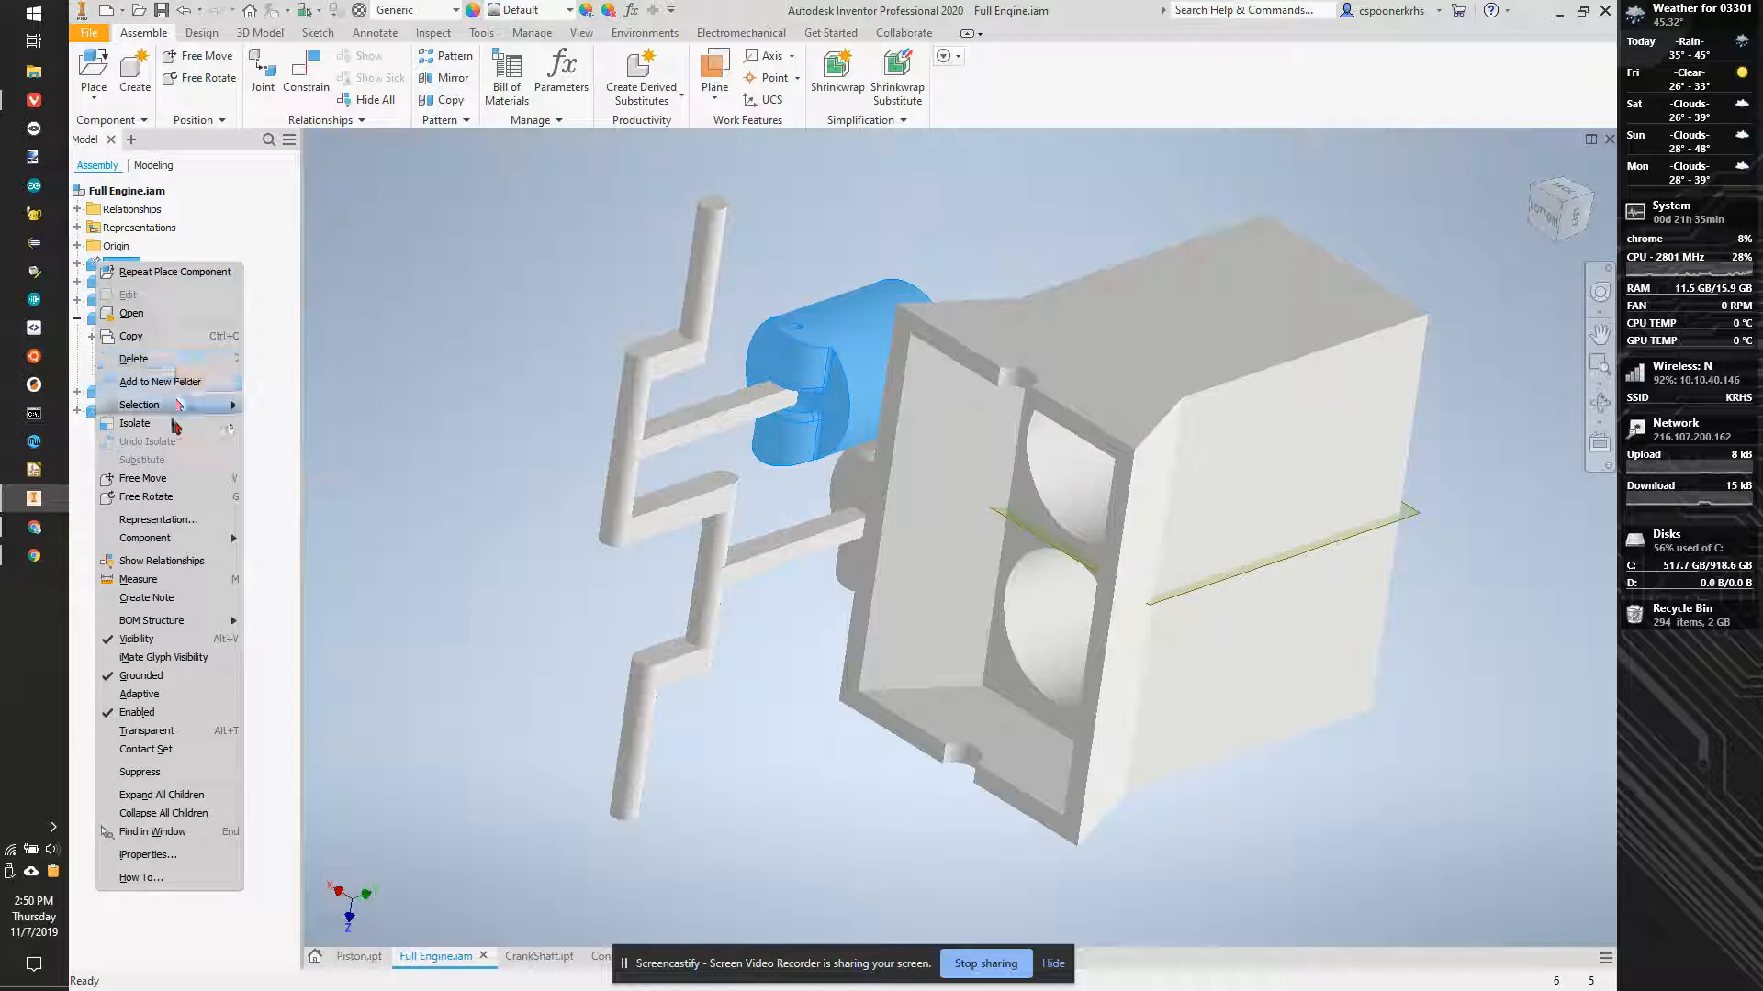
pyautogui.click(174, 676)
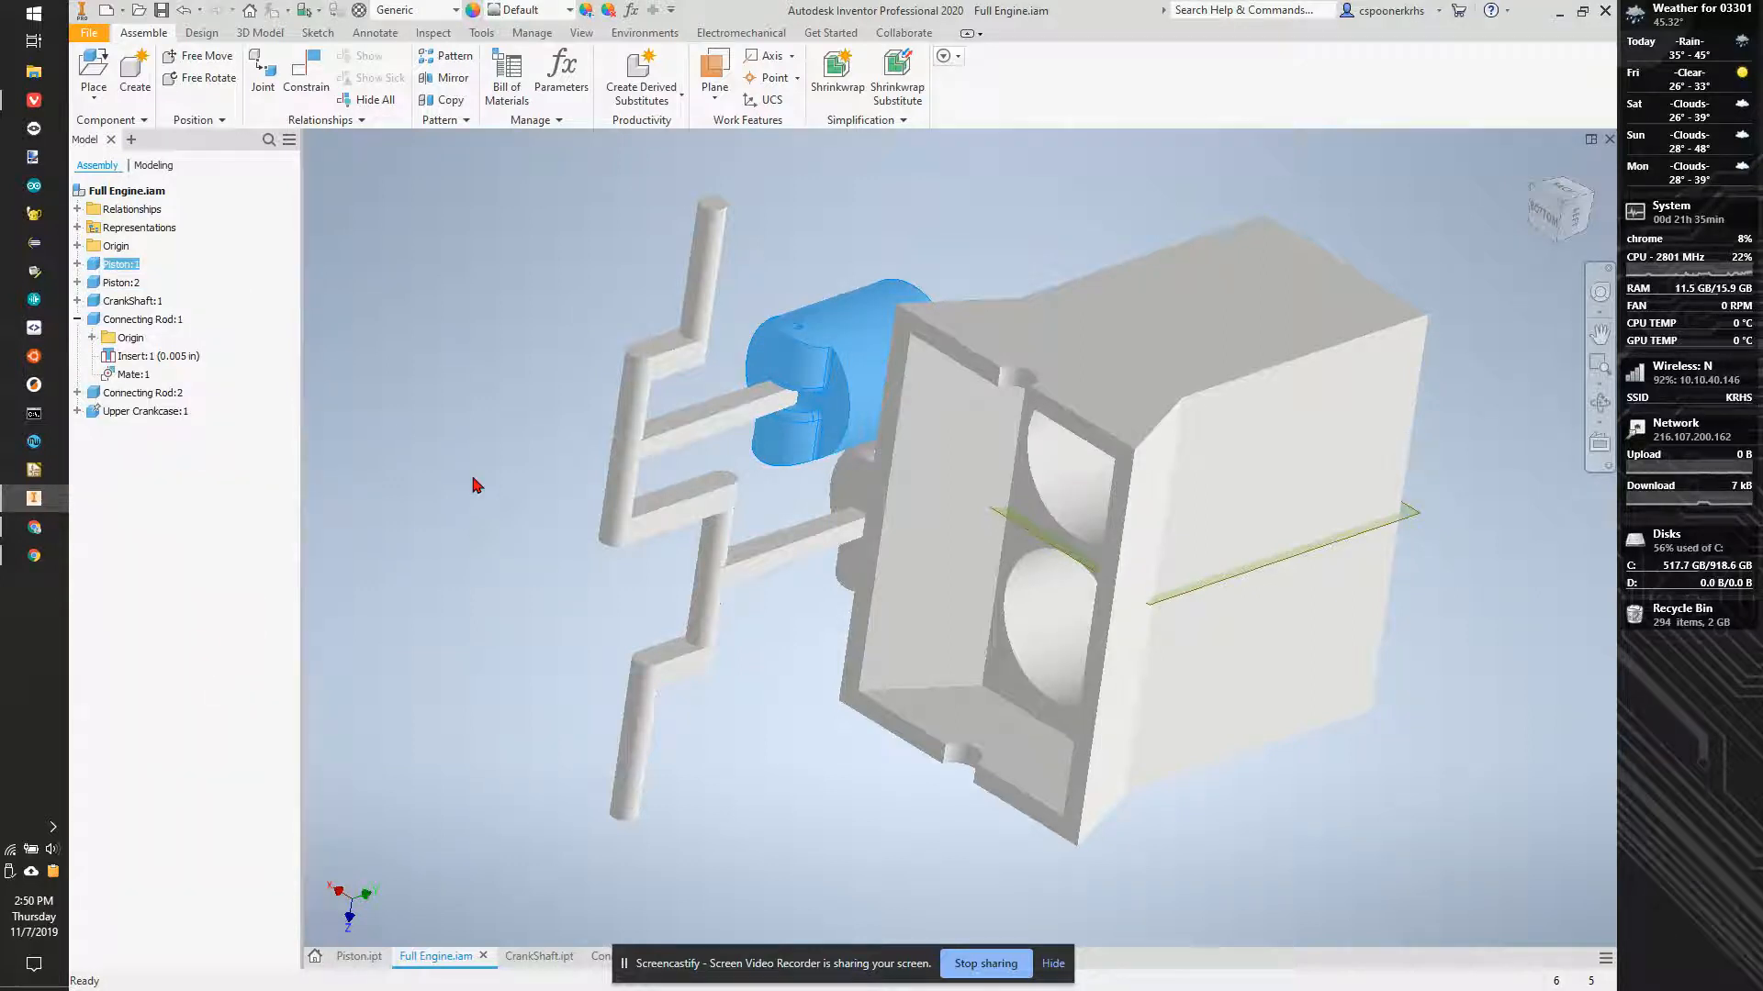
# Try to mate the crankshaft's end axis to the axis of the upper crankcase's bearing notch.
pyautogui.click(312, 92)
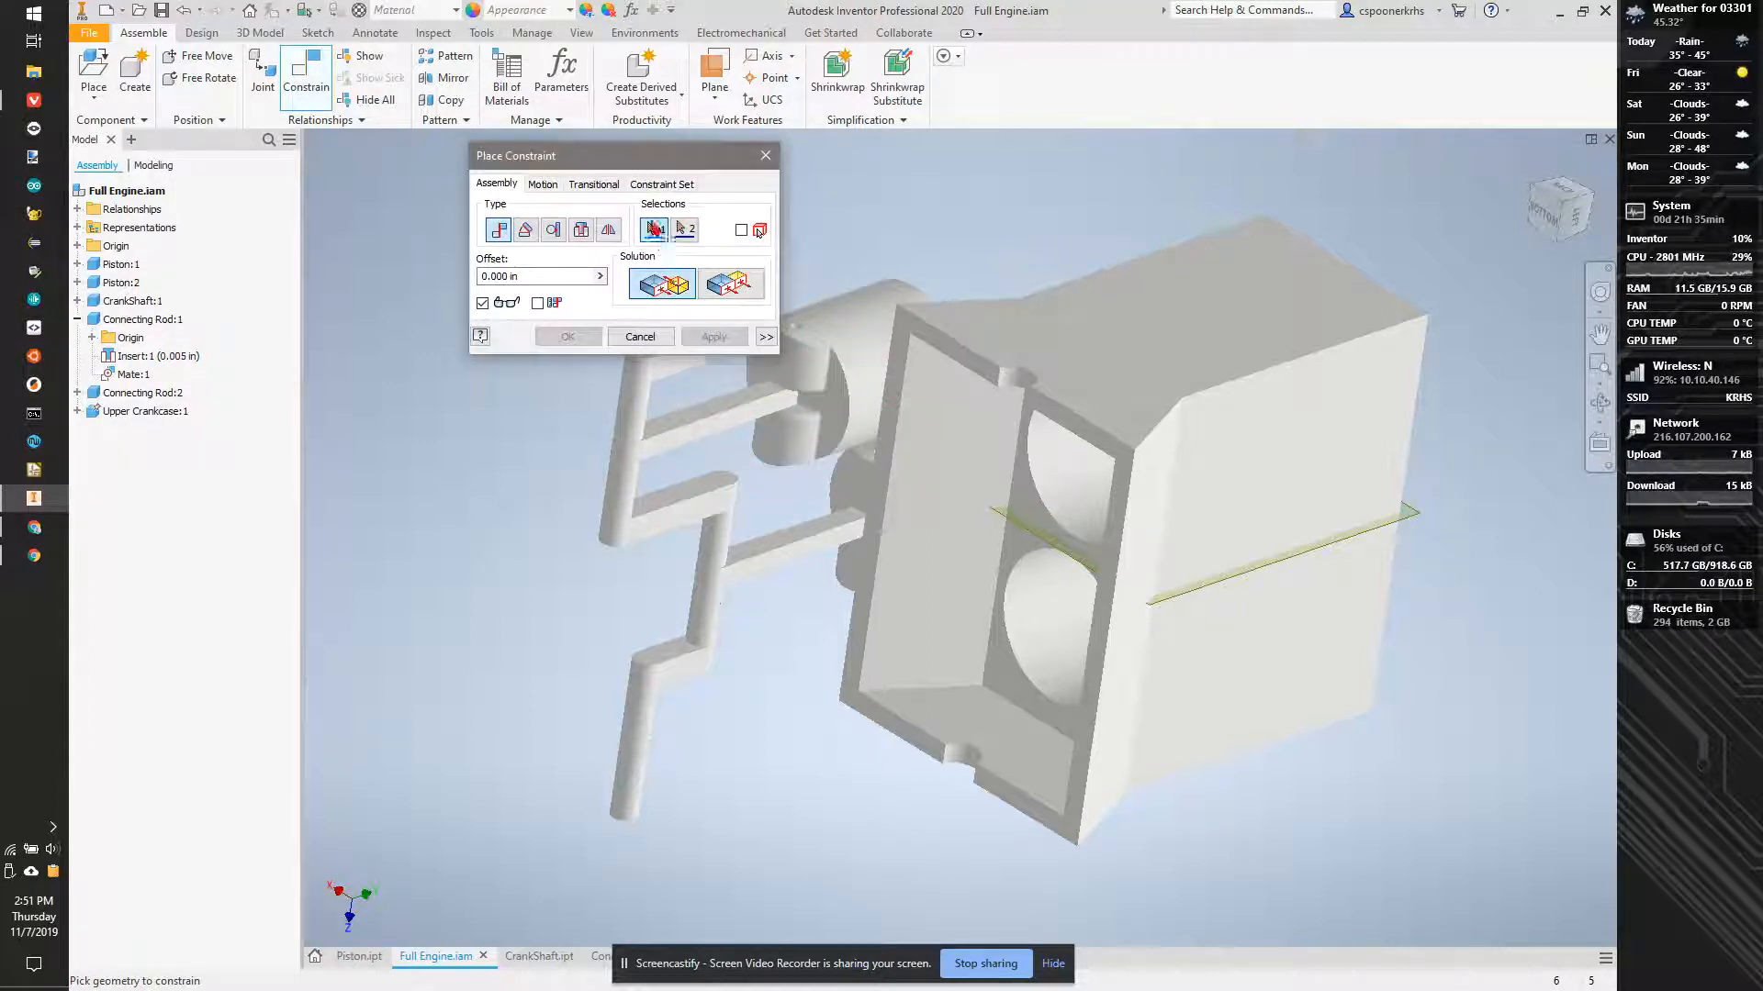
pyautogui.moveTo(656, 166); pyautogui.dragTo(512, 243)
pyautogui.click(721, 274)
pyautogui.scroll(5, 973, 349)
pyautogui.click(975, 415)
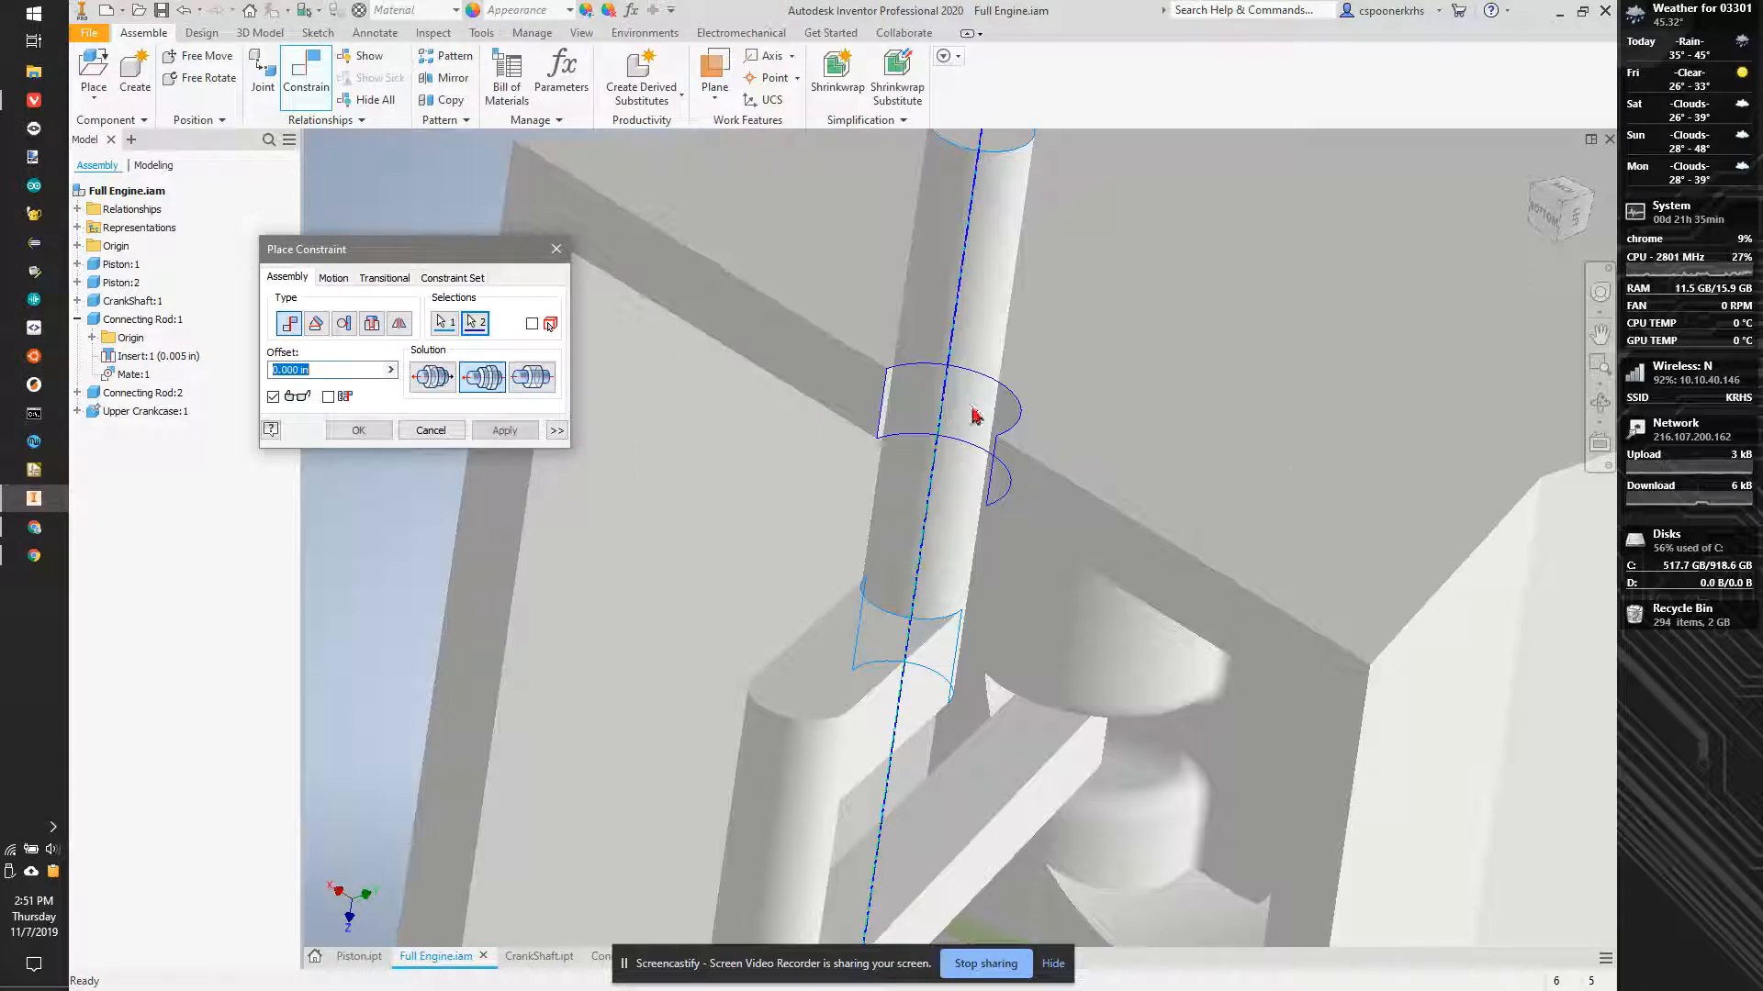
pyautogui.scroll(-5, 973, 415)
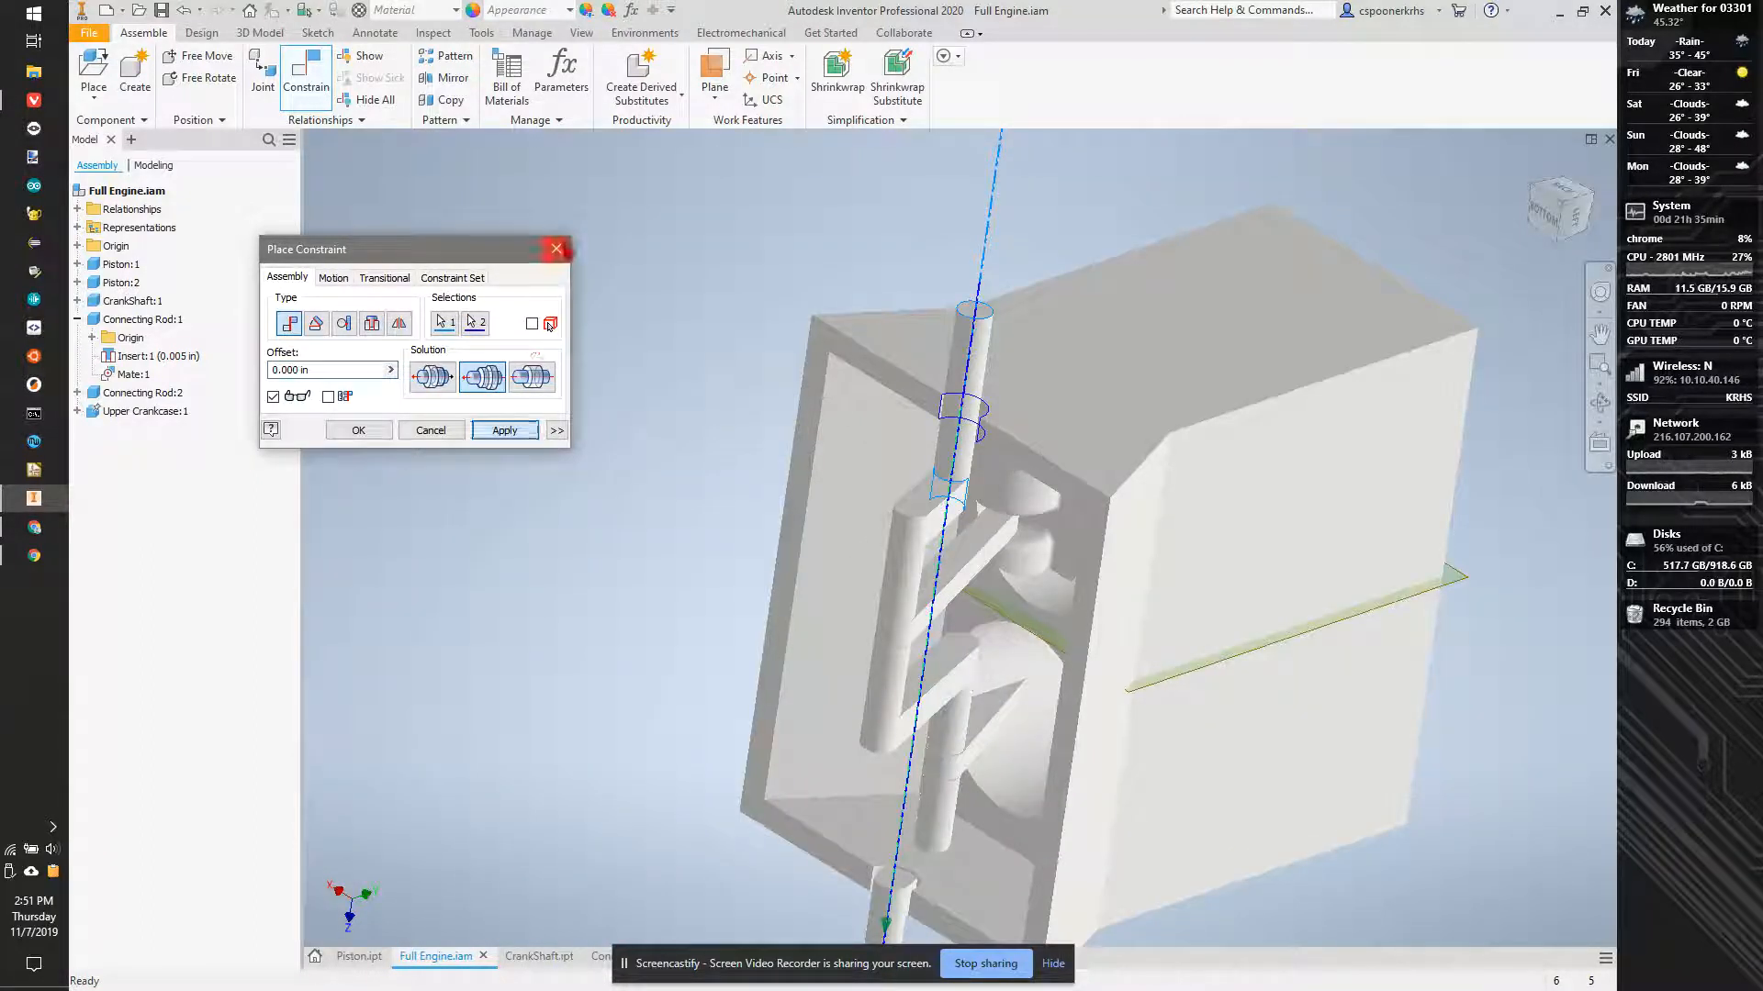
pyautogui.click(557, 249)
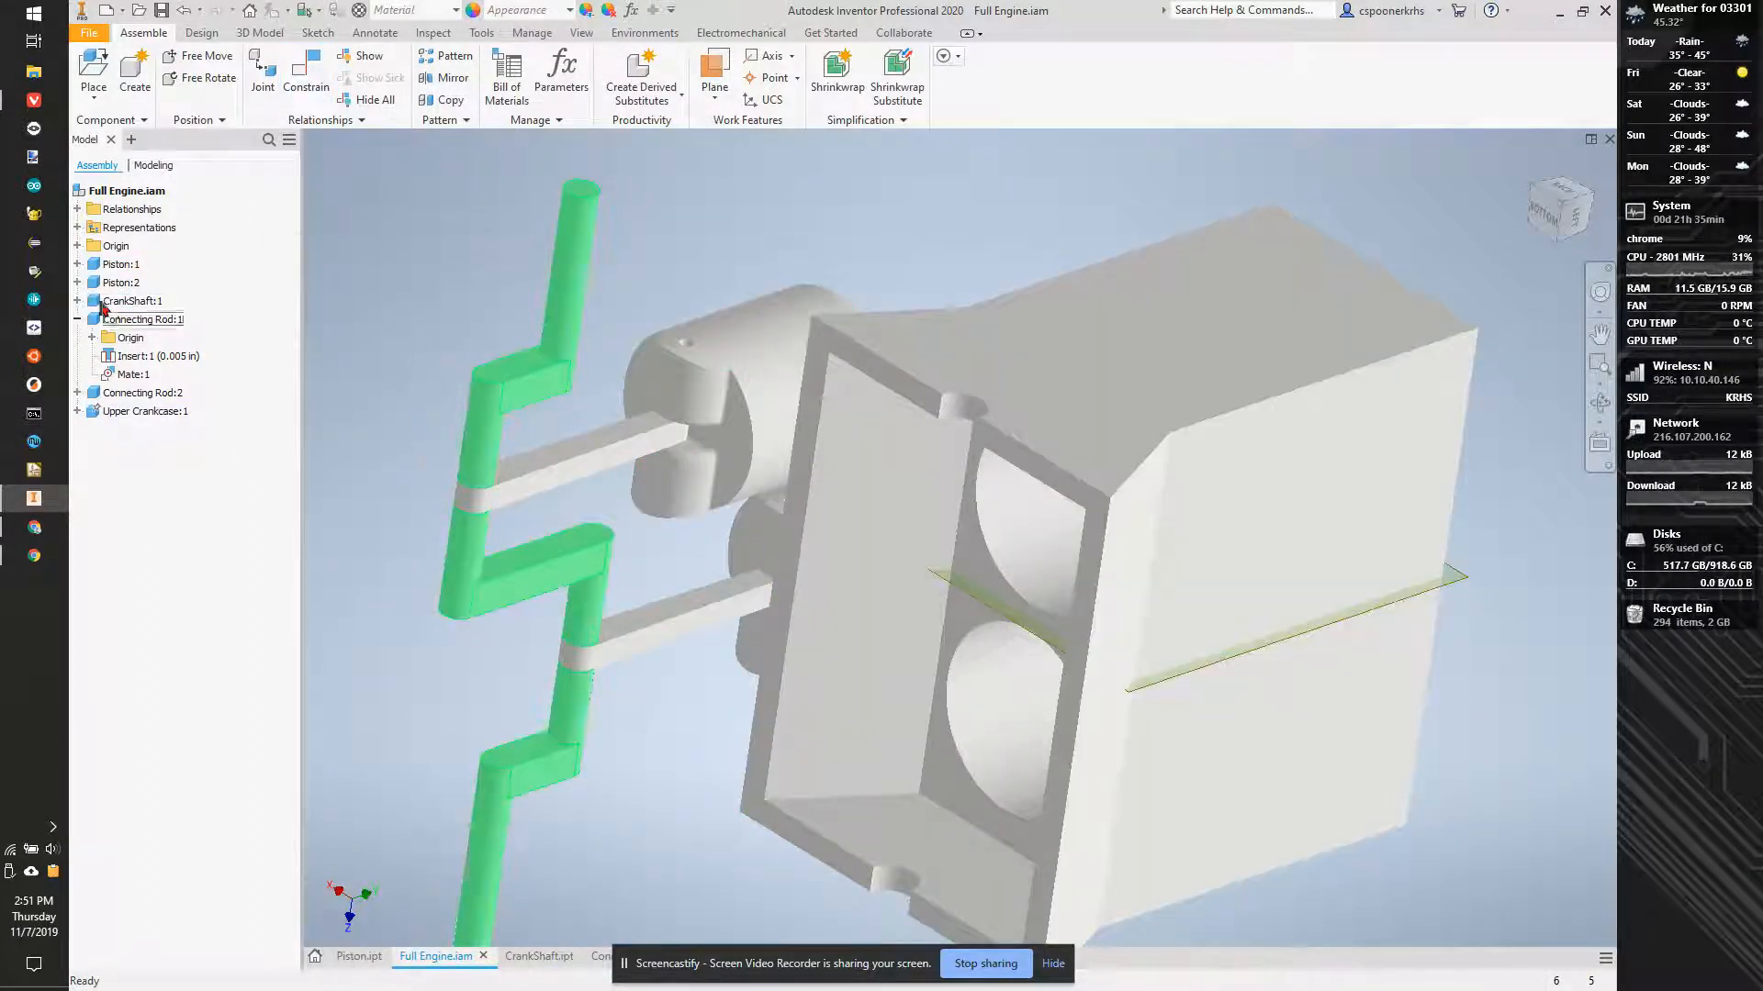
# List the crankshaft's constraints and pull the crankshaft with its rods and pistons nearer to the crankcase opening.
pyautogui.click(78, 301)
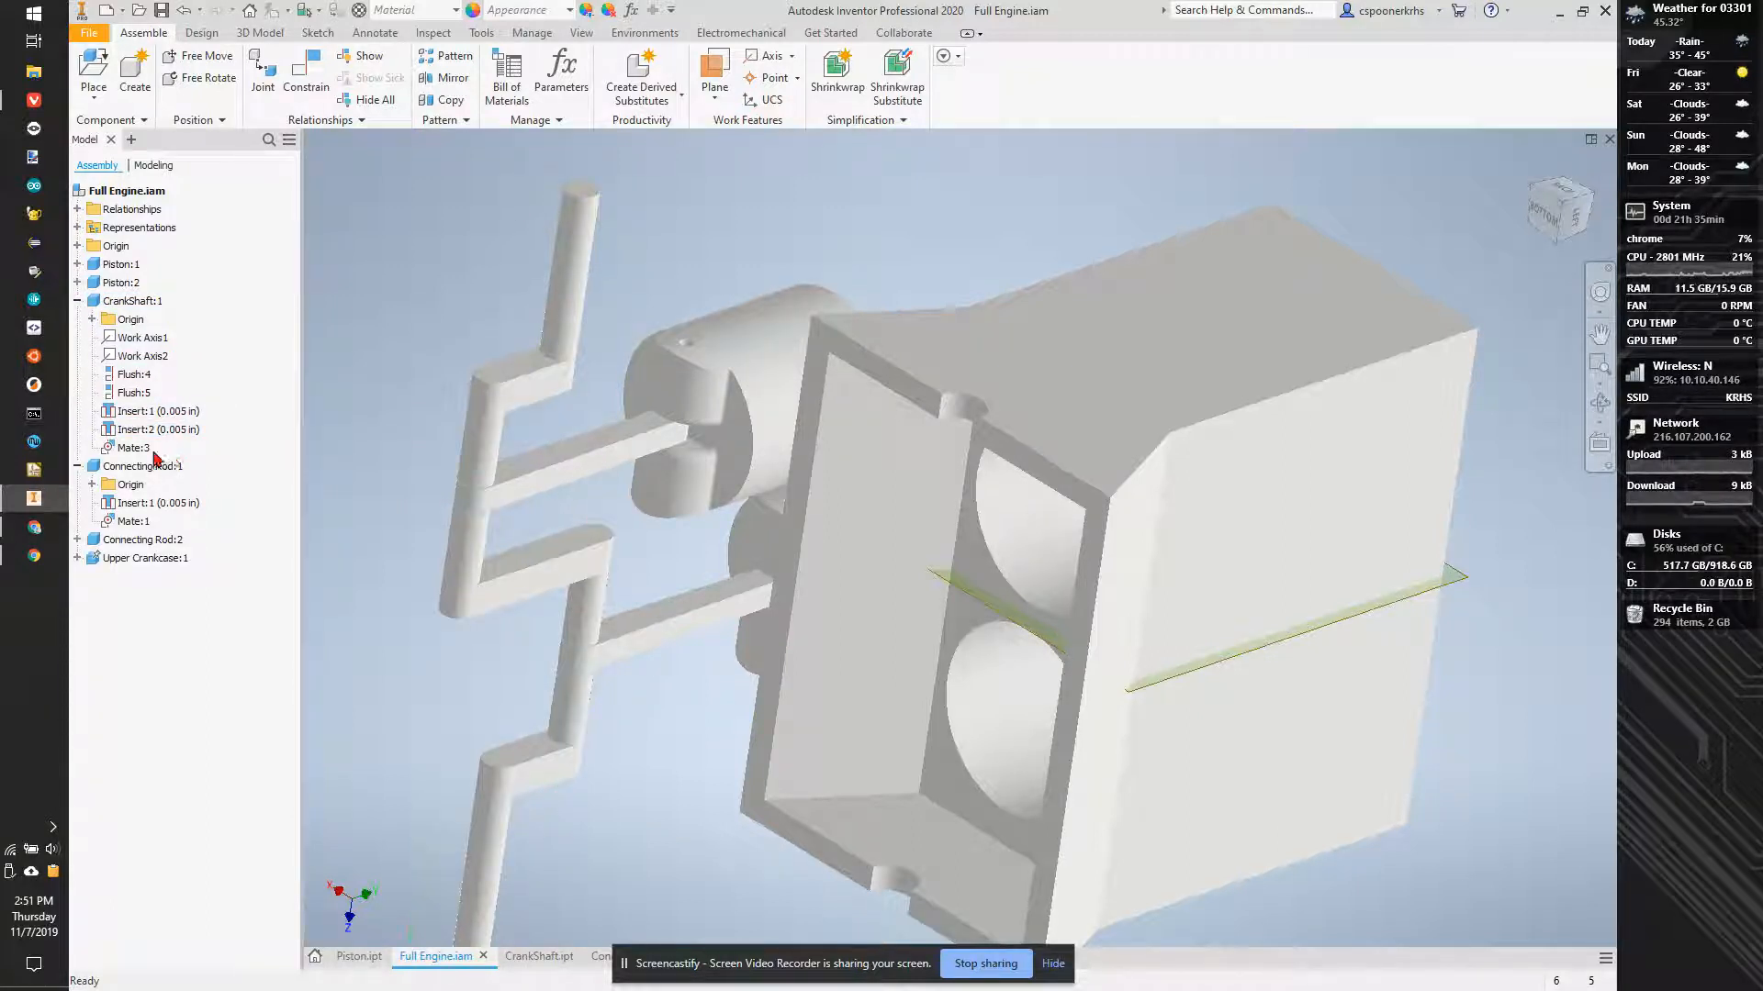
pyautogui.moveTo(582, 332); pyautogui.dragTo(793, 469)
pyautogui.click(898, 222)
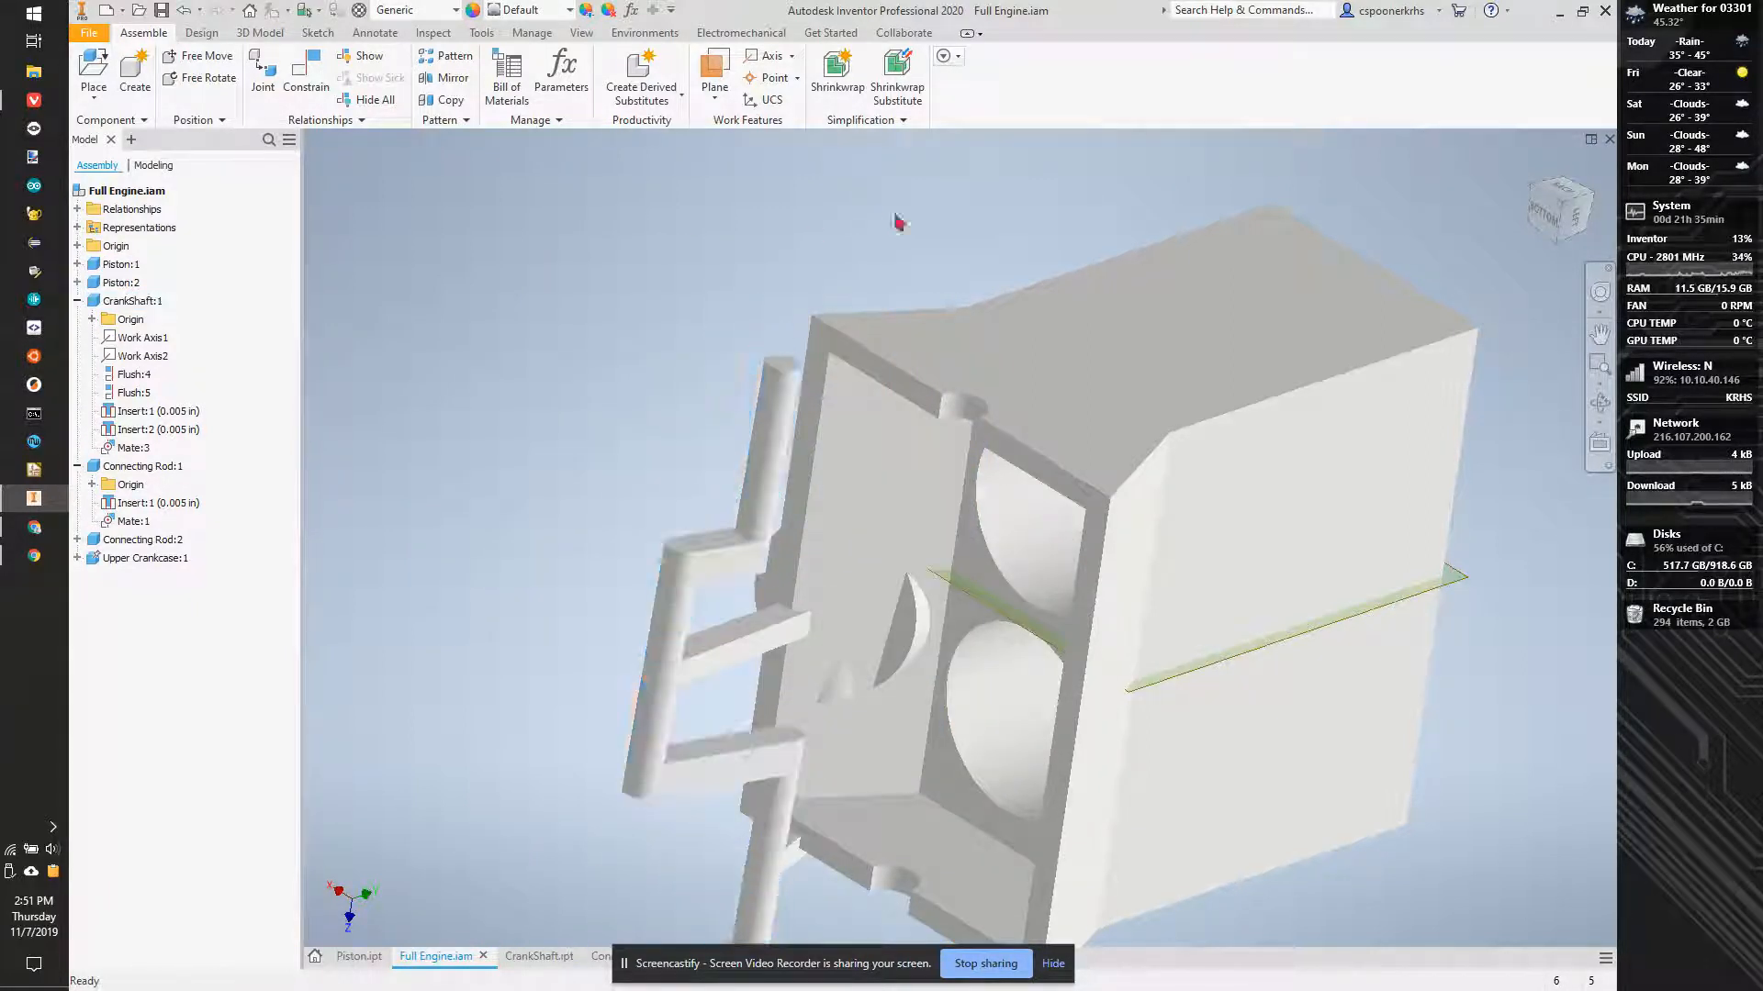
pyautogui.click(1558, 200)
pyautogui.moveTo(808, 500); pyautogui.dragTo(771, 569)
# Mate the crankshaft's end axis to the crankcase's bearing notch axis with a 0.000 in offset and rotate the crankshaft to test it.
pyautogui.press('c')
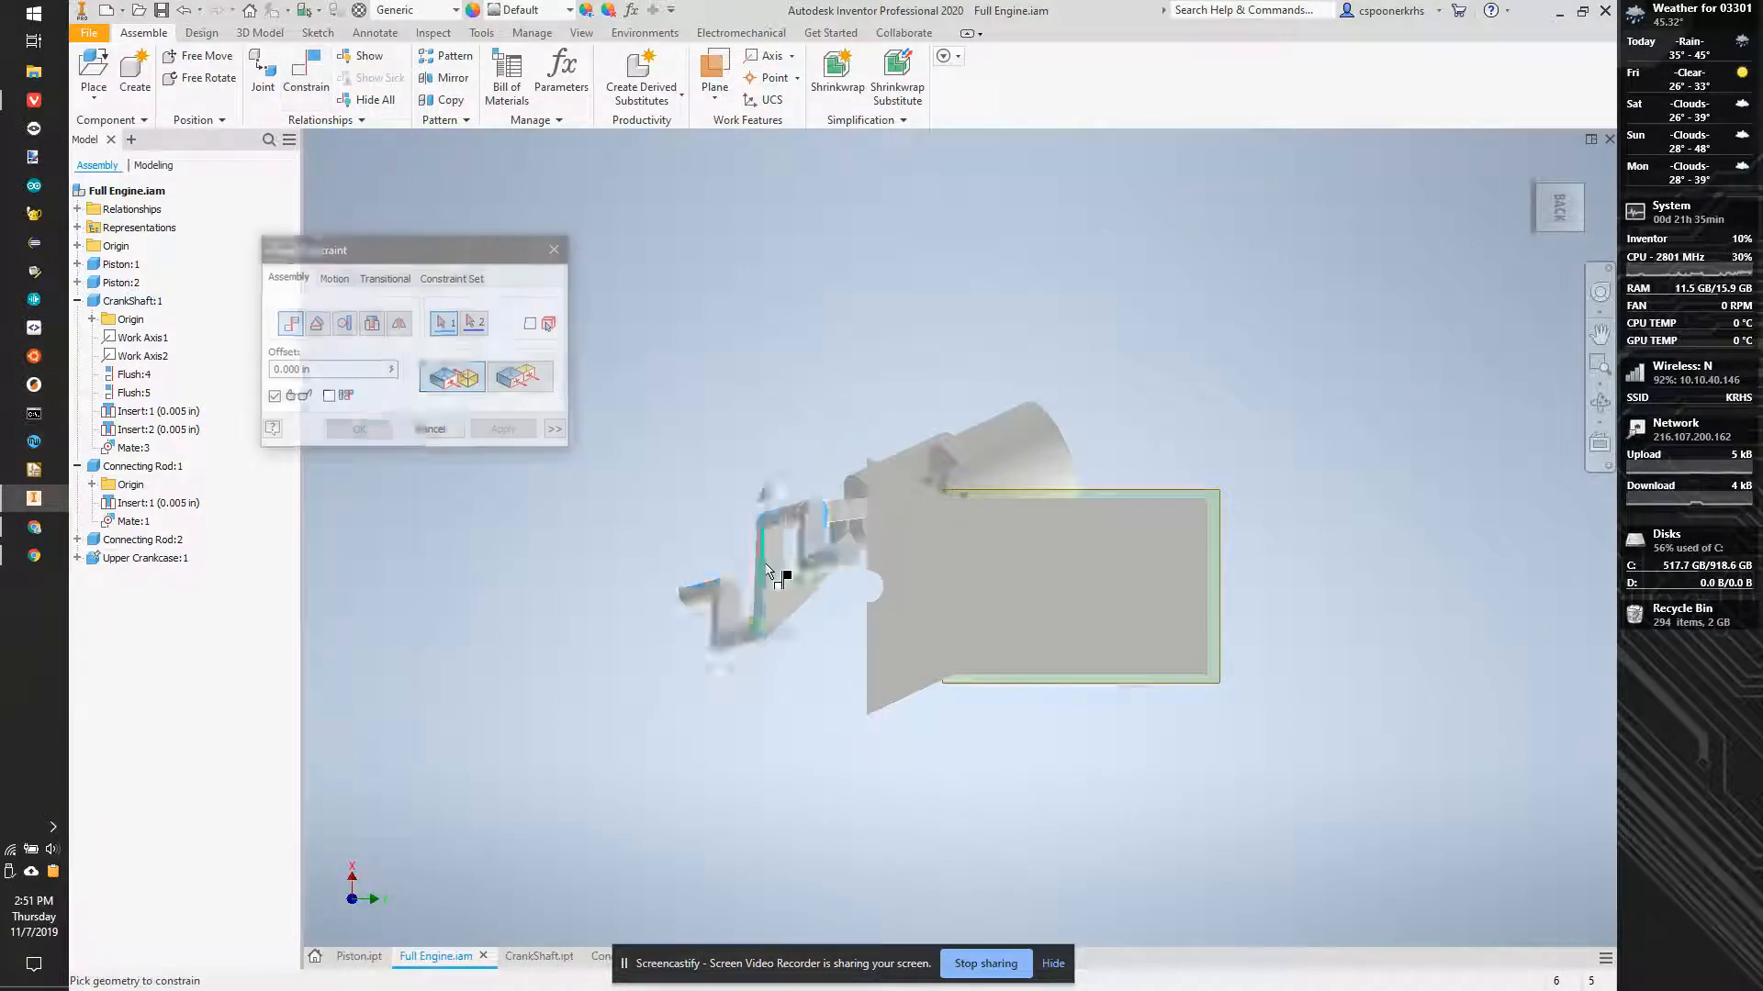
pyautogui.scroll(3, 769, 569)
pyautogui.click(881, 560)
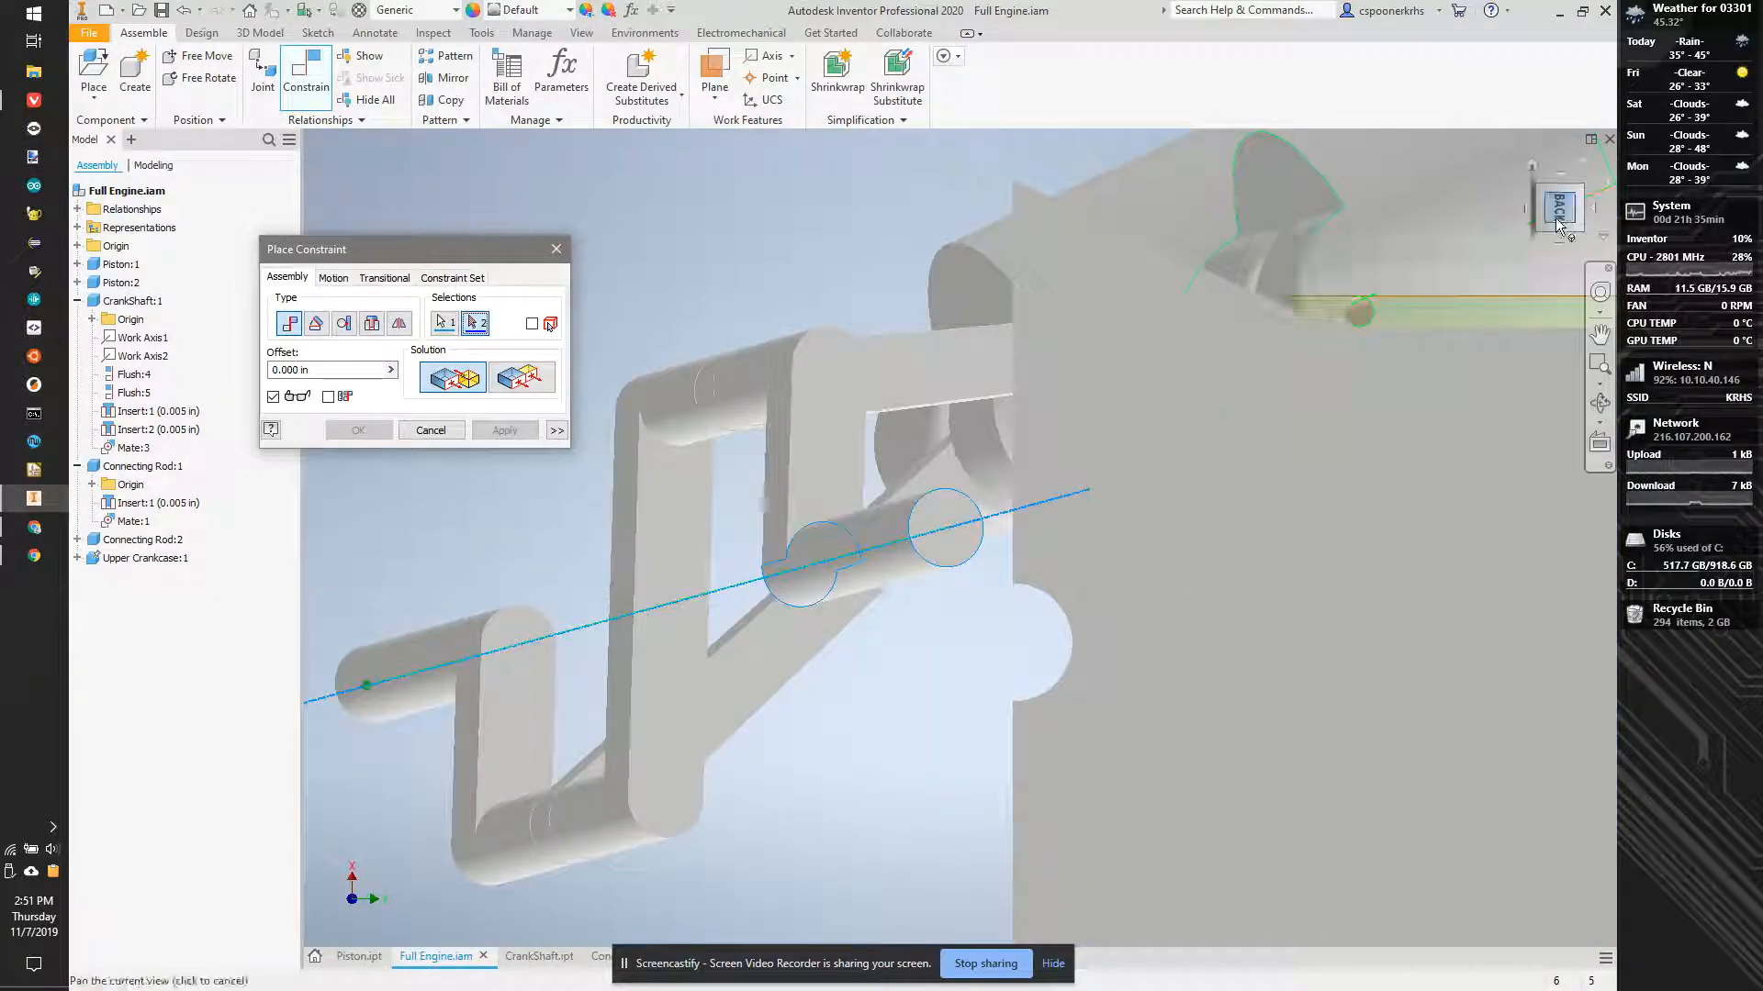
pyautogui.click(1558, 220)
pyautogui.scroll(3, 1330, 582)
pyautogui.click(1315, 554)
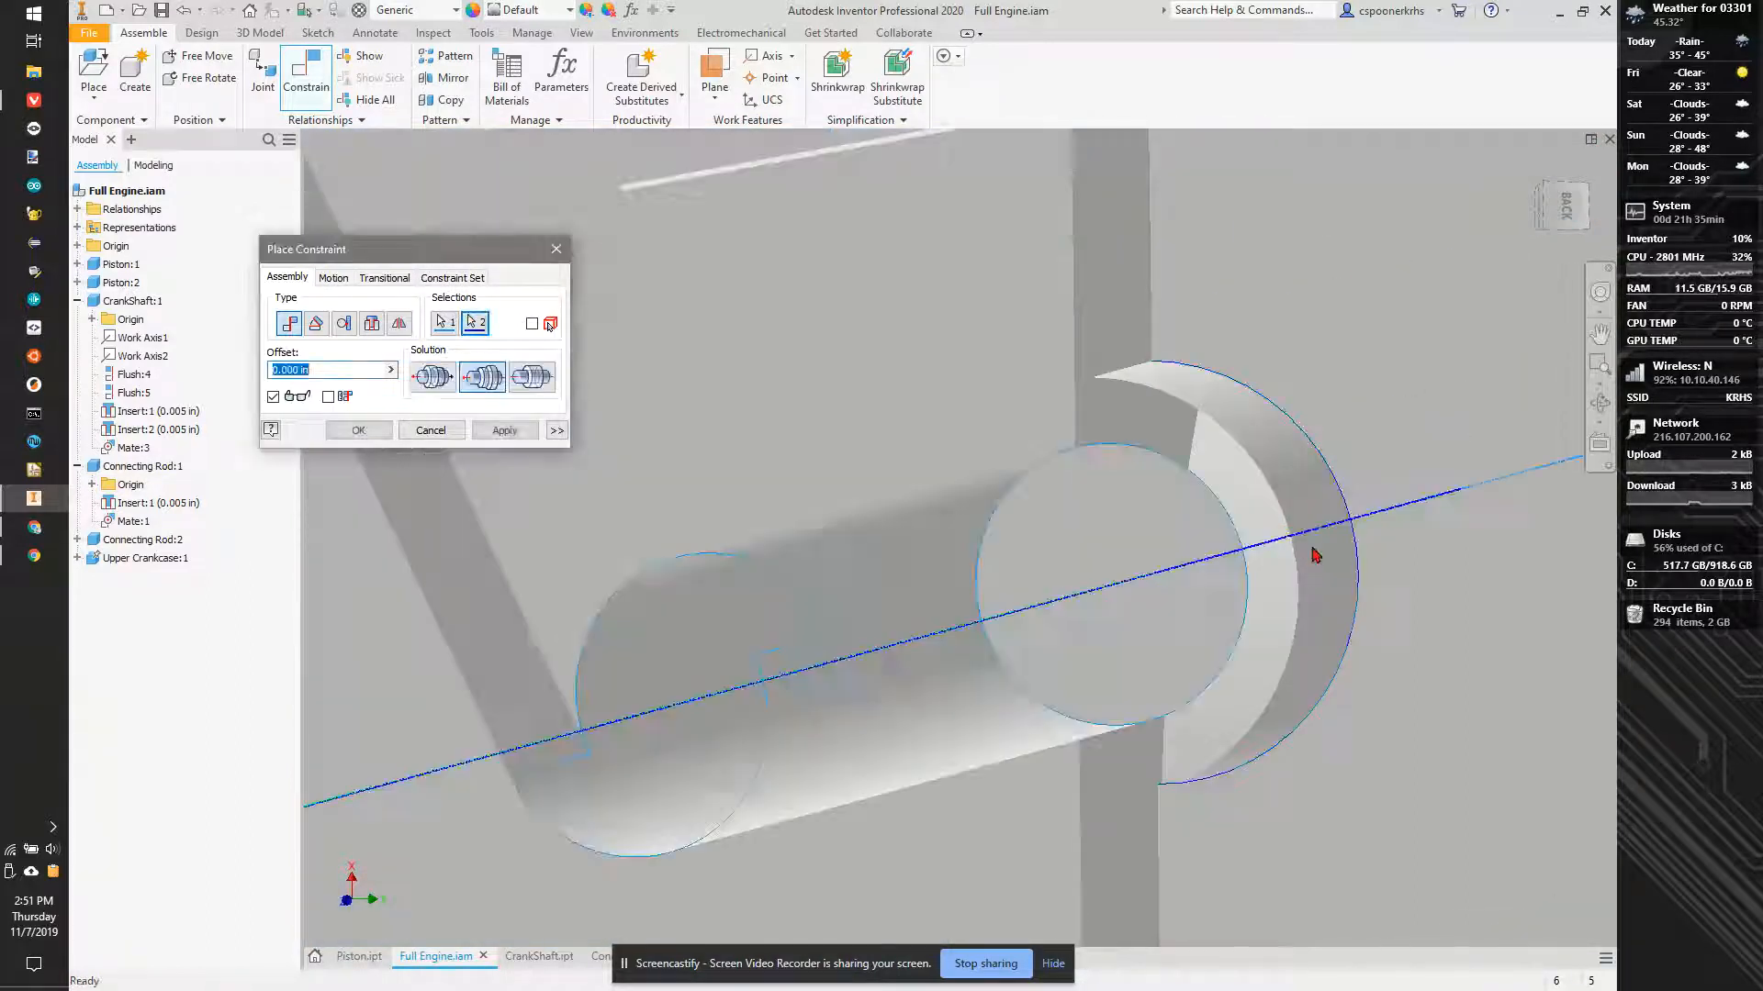
pyautogui.scroll(-4, 1314, 554)
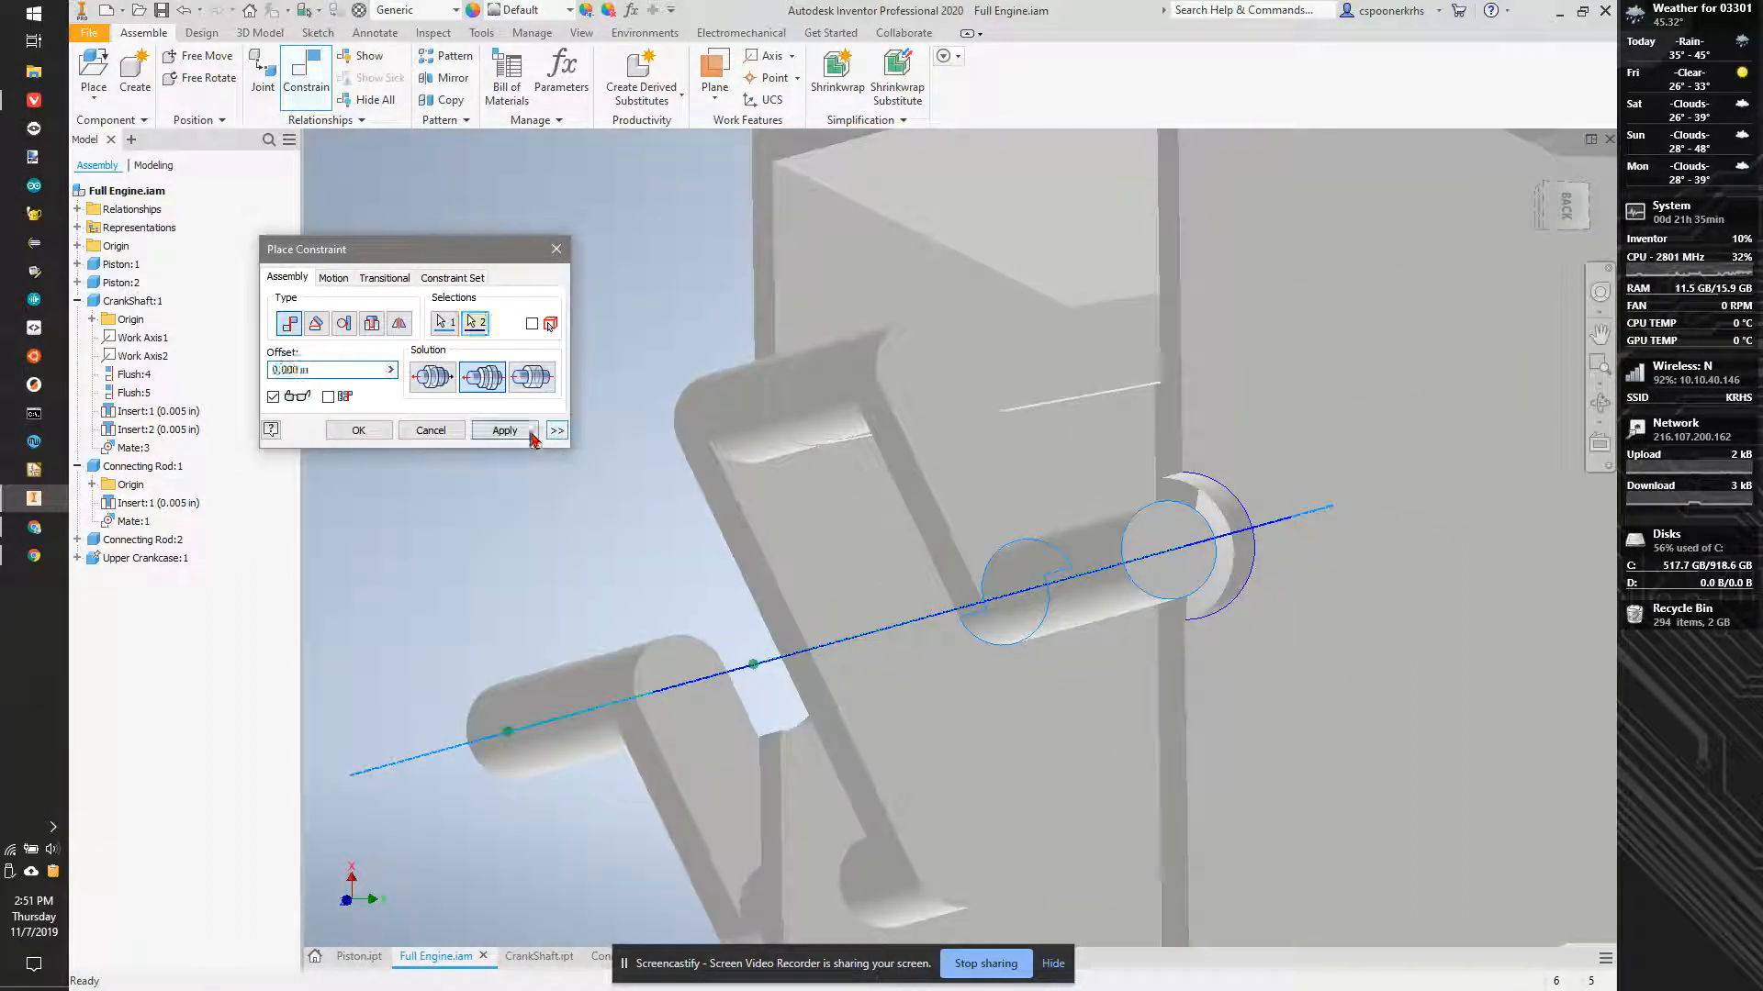
pyautogui.click(530, 434)
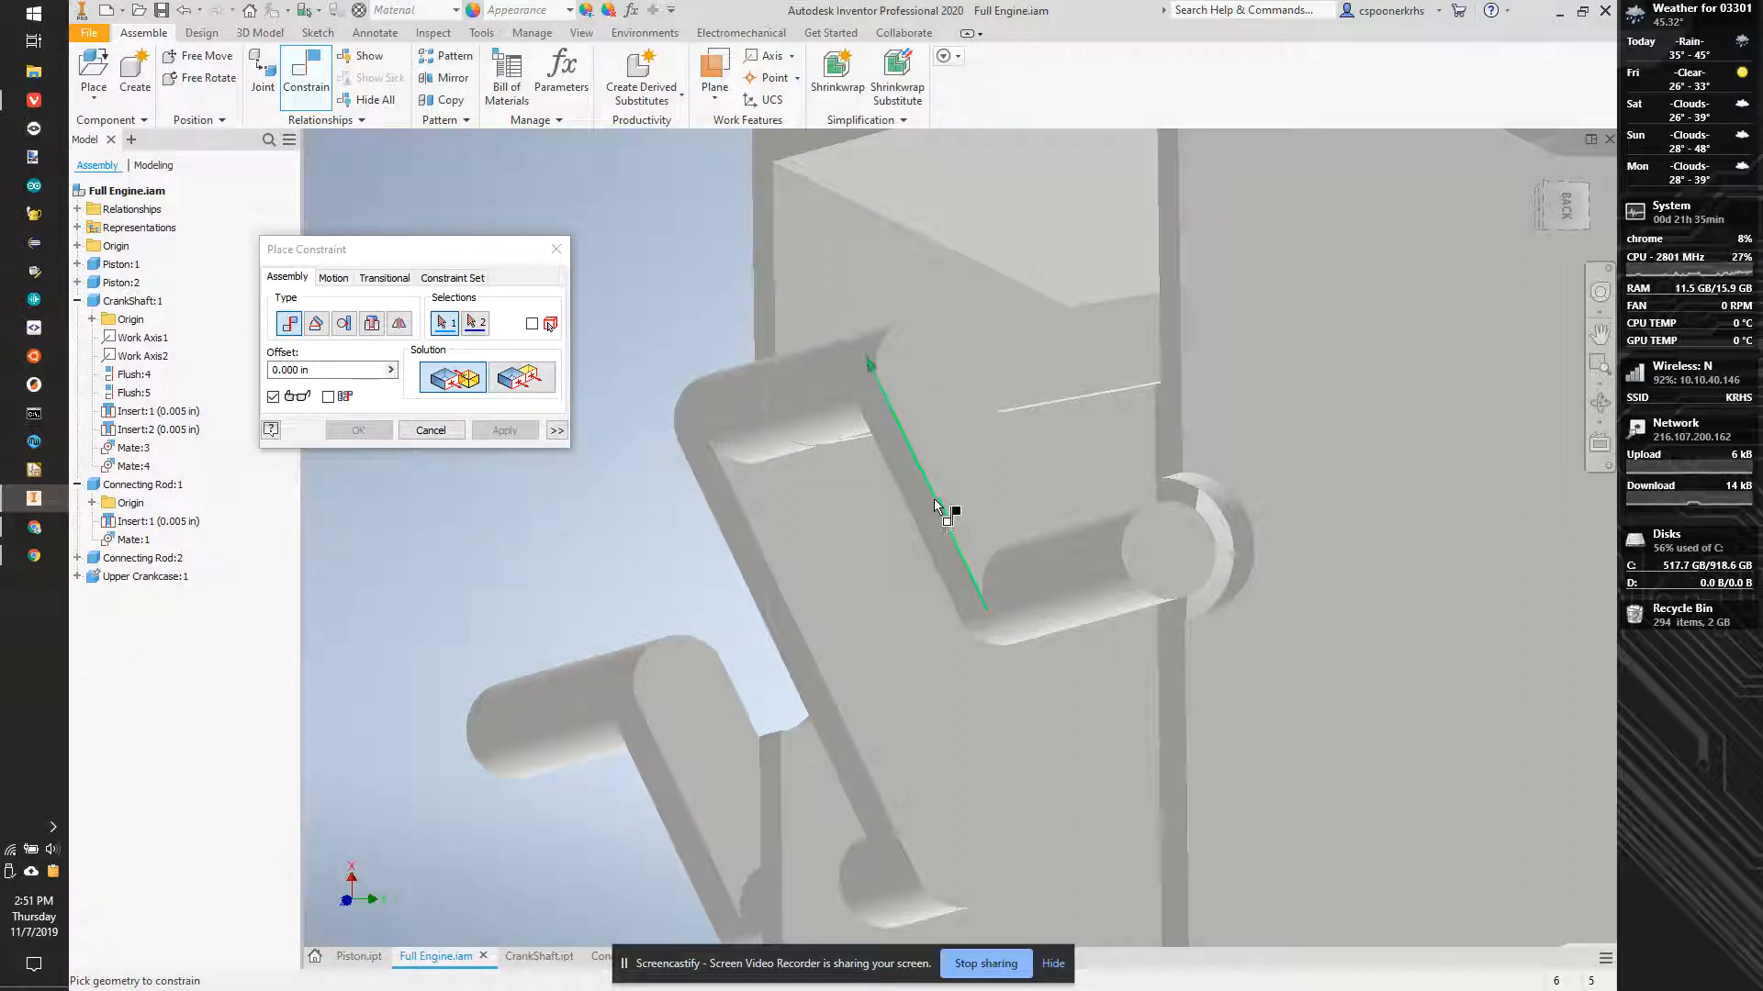
pyautogui.press('Escape')
pyautogui.moveTo(914, 487); pyautogui.dragTo(1151, 468)
# Mate the axis of the piston on Connecting Rod:1 to its crankcase cylinder bore with a 0.000 in offset.
pyautogui.click(1488, 234)
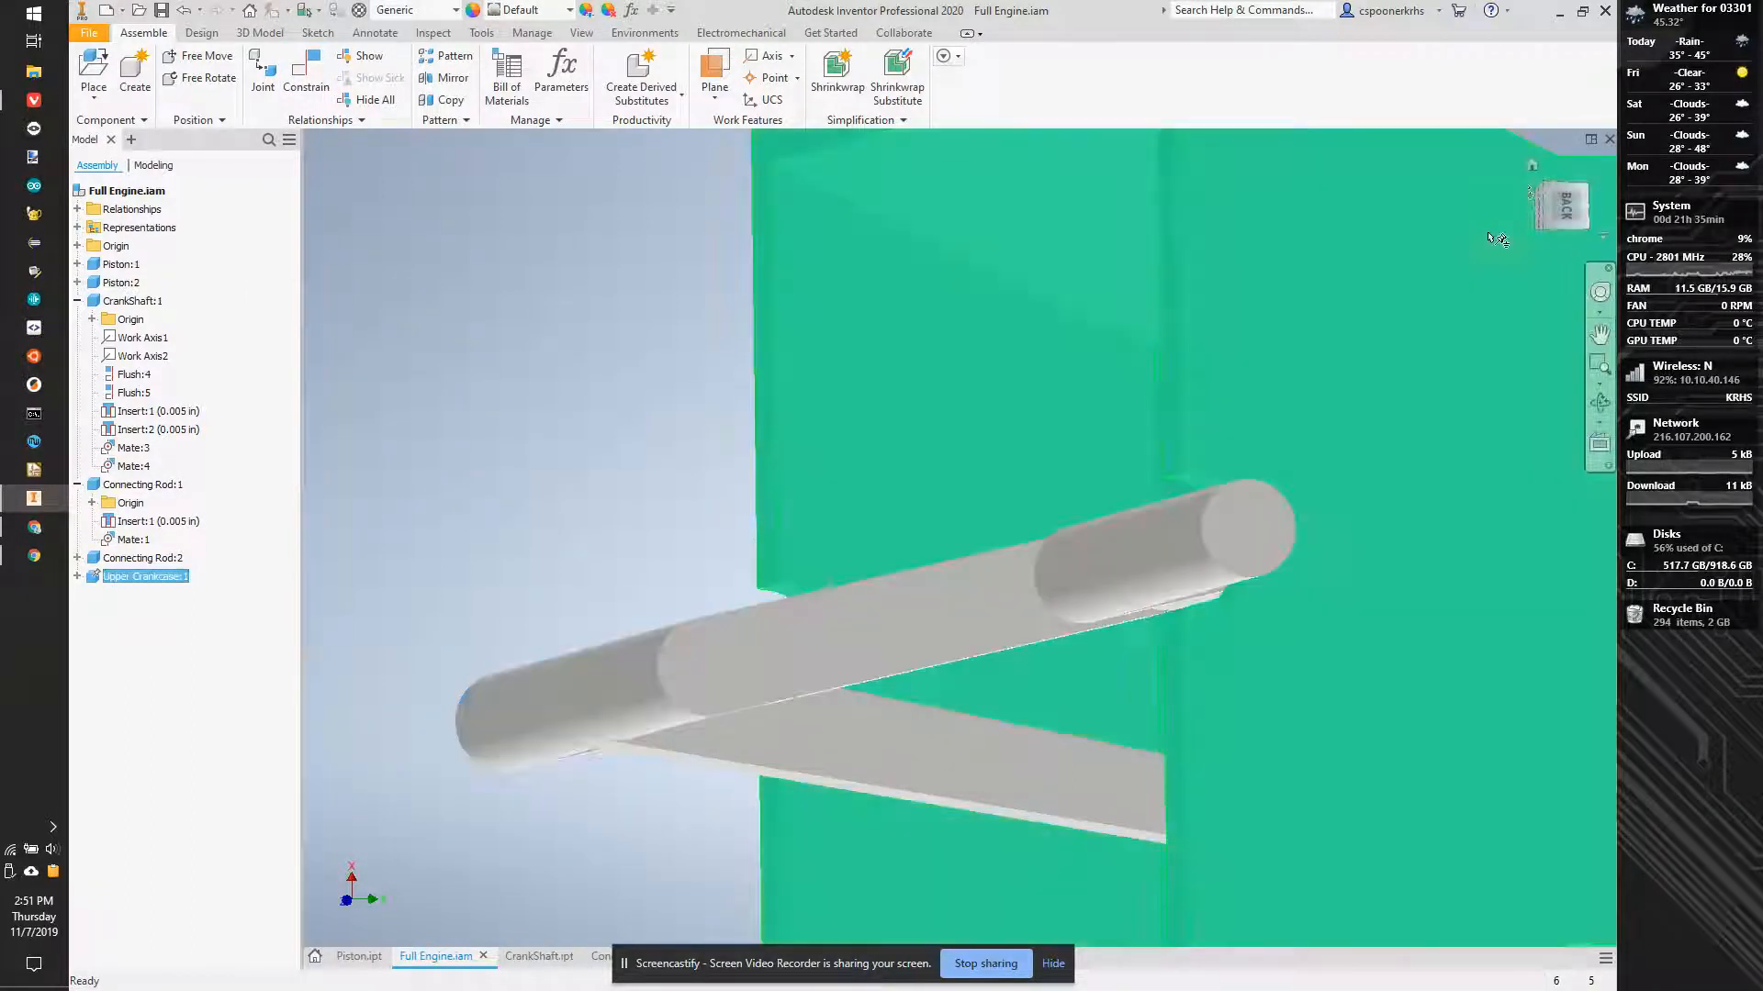
pyautogui.click(1532, 165)
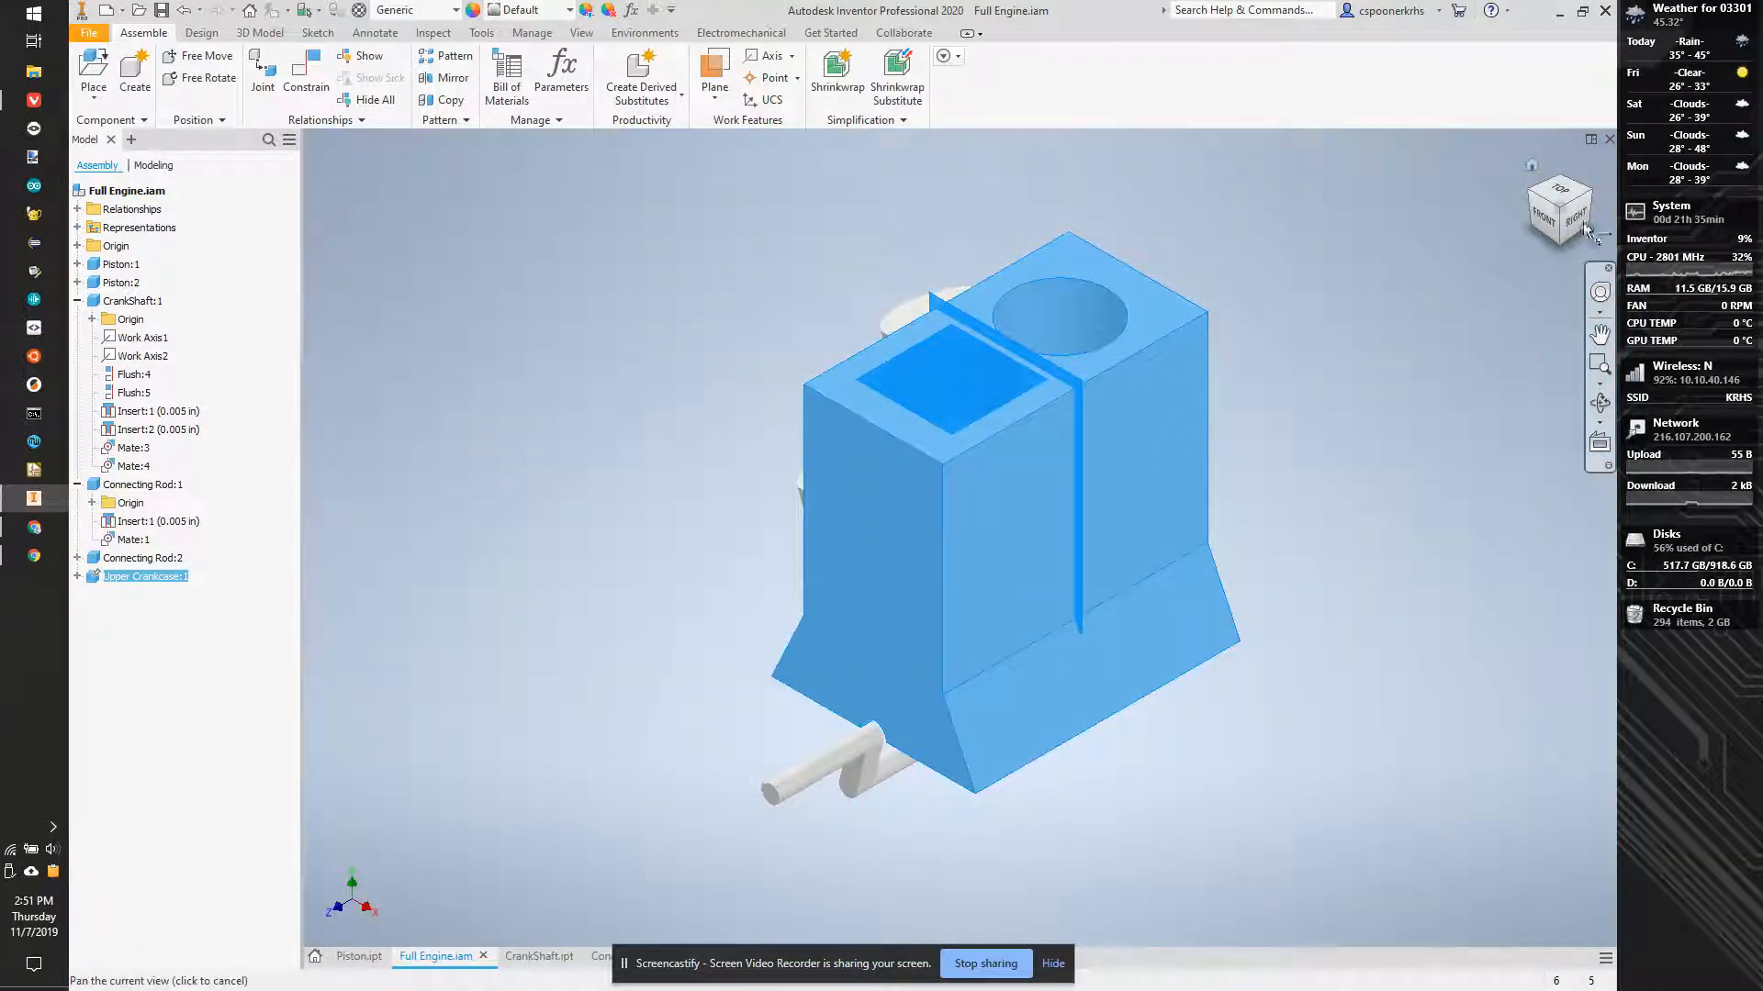
pyautogui.click(1587, 233)
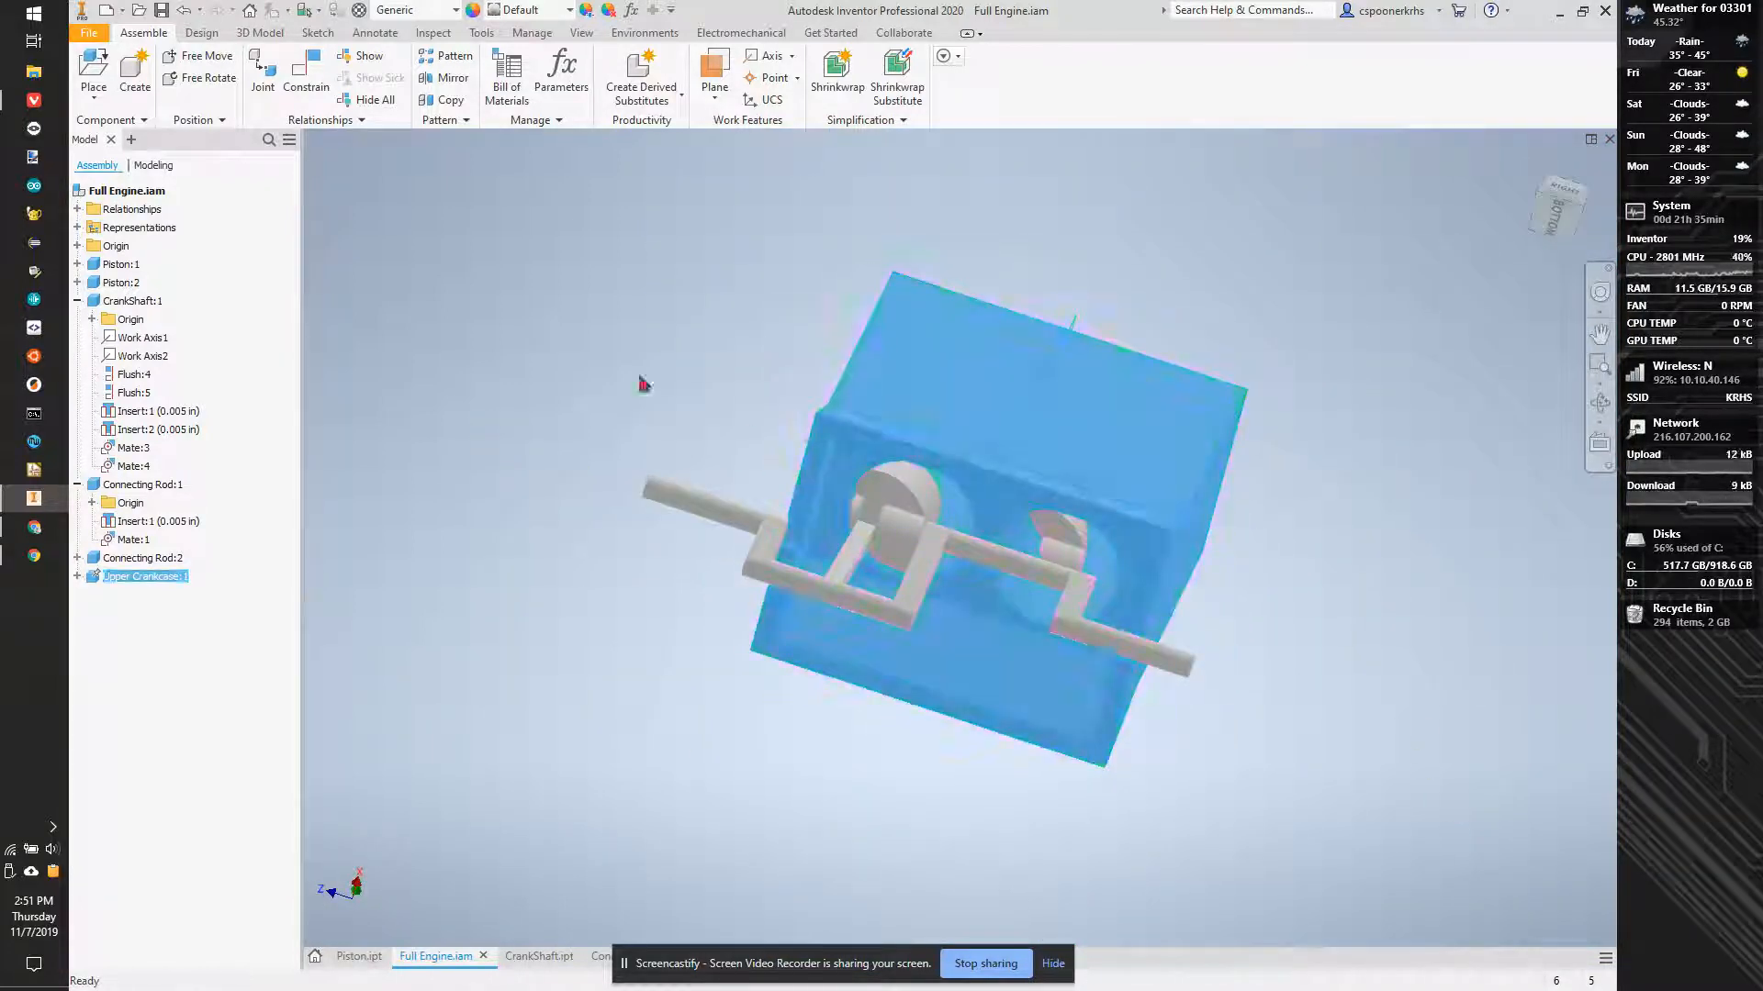
pyautogui.click(305, 74)
pyautogui.scroll(5, 927, 495)
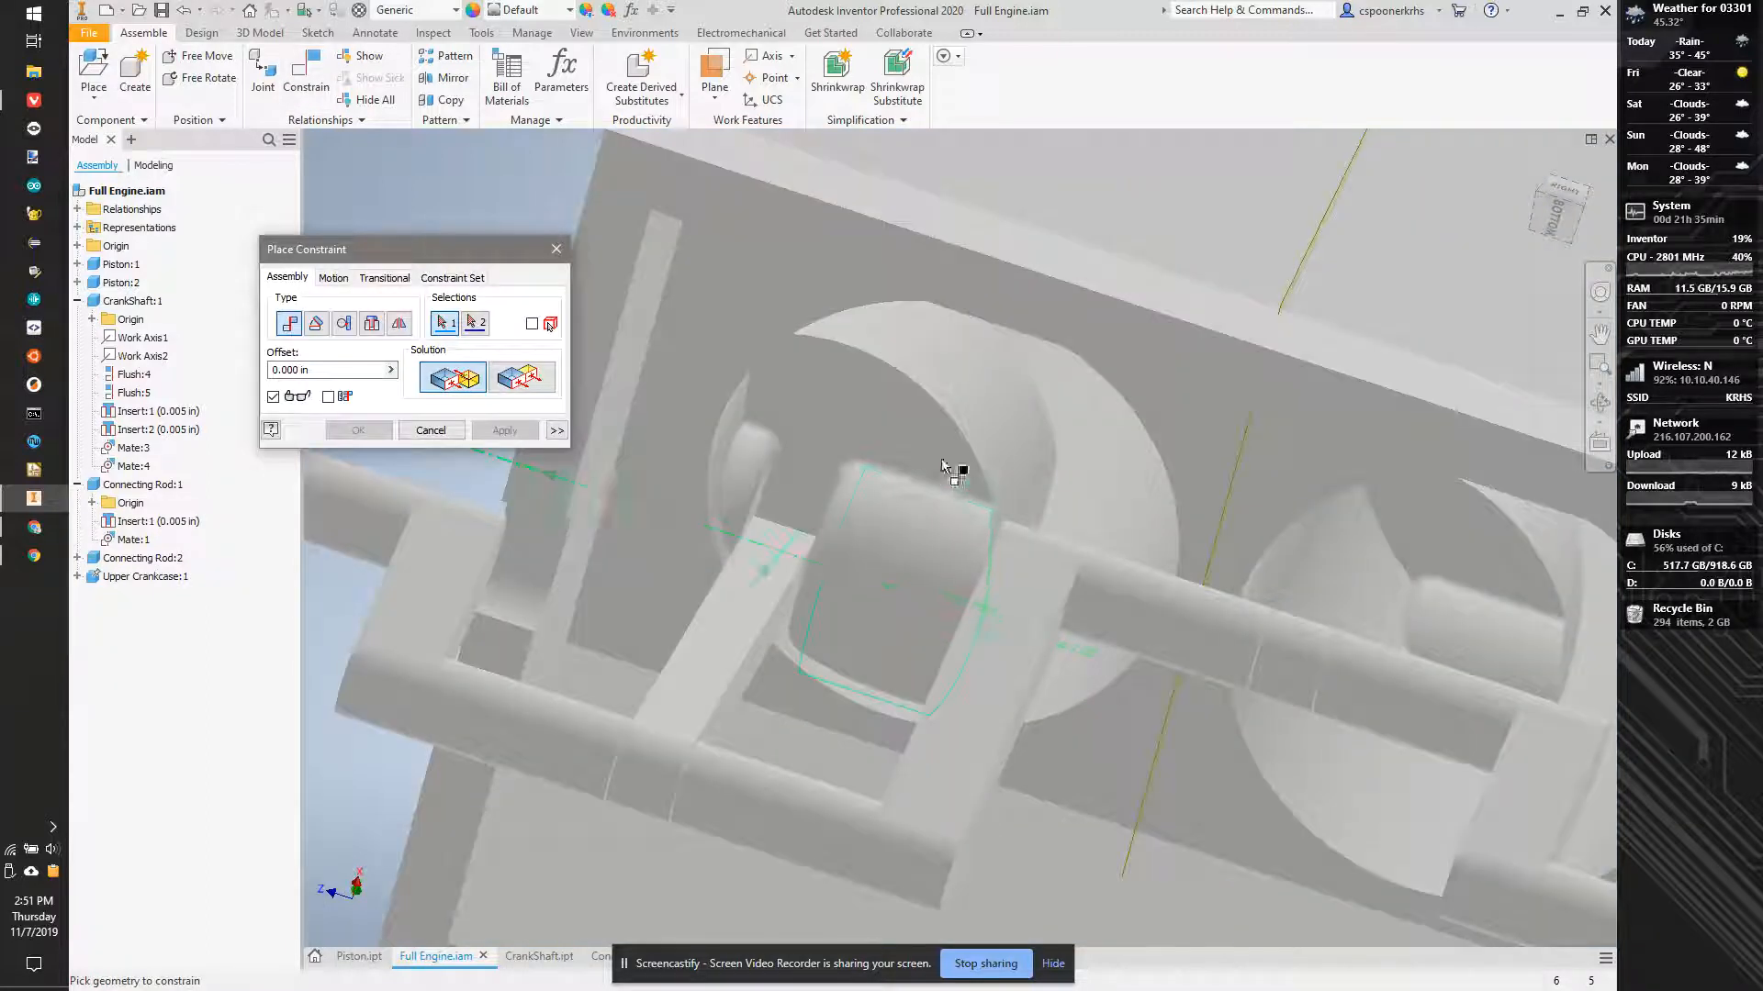
pyautogui.click(1015, 424)
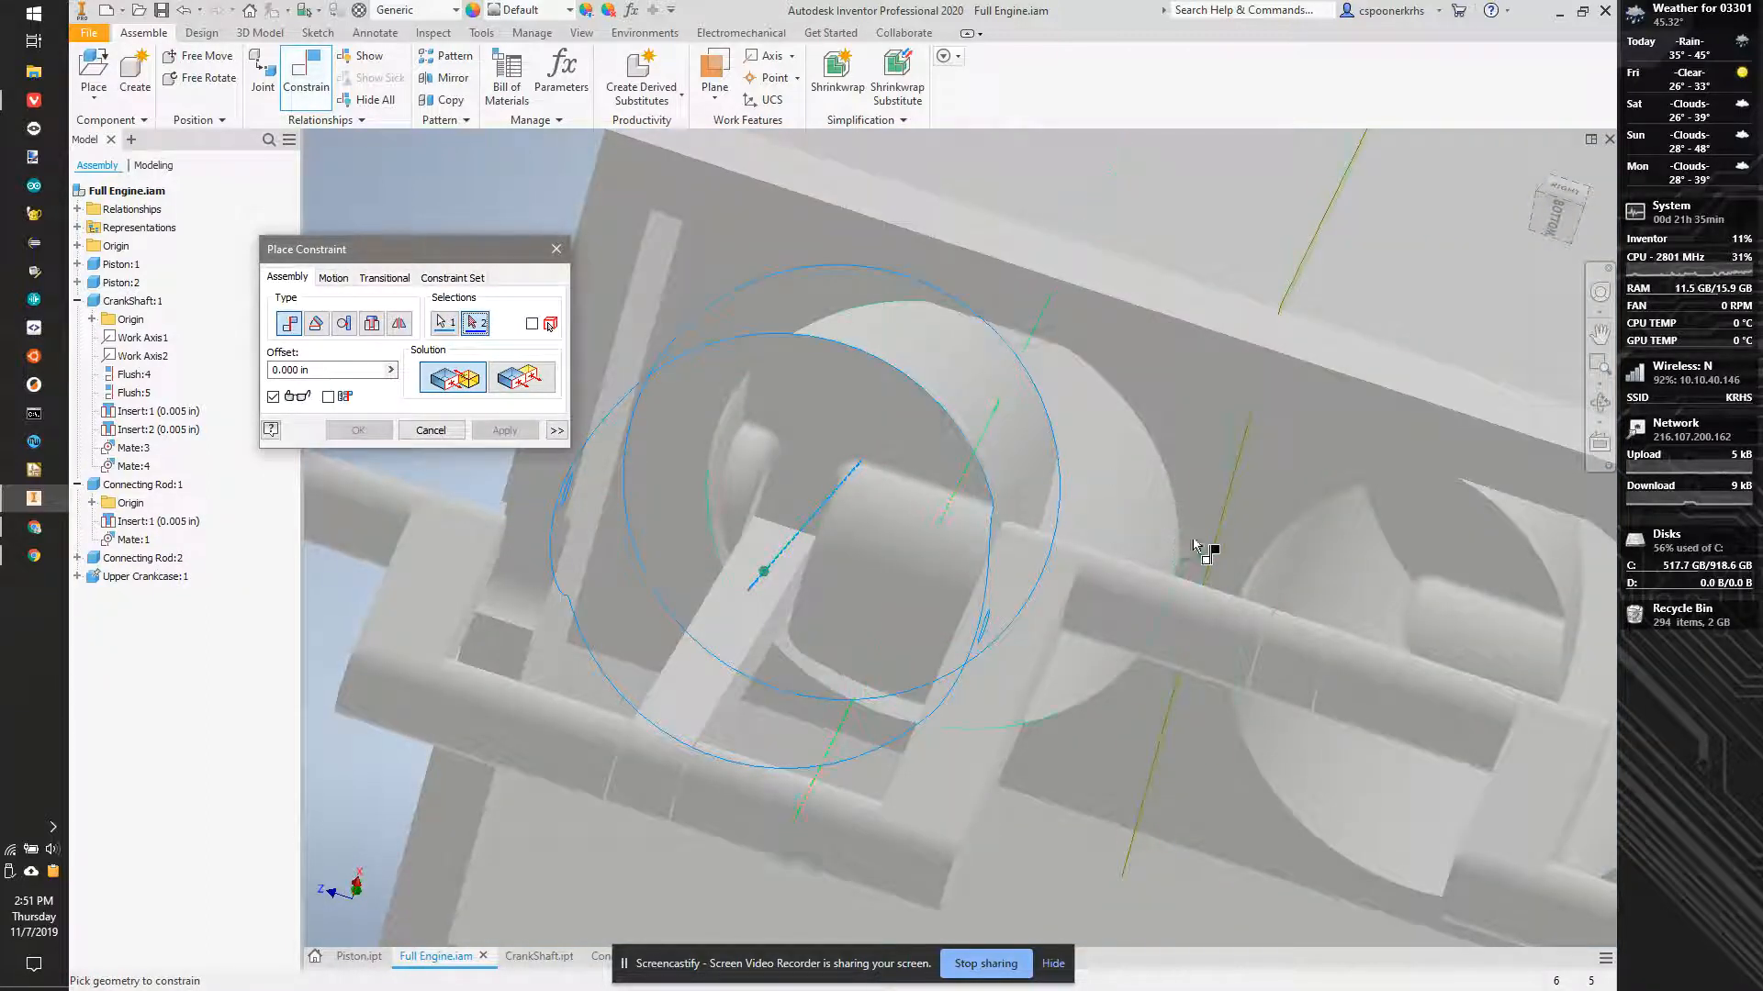
pyautogui.click(1157, 530)
pyautogui.scroll(-5, 742, 537)
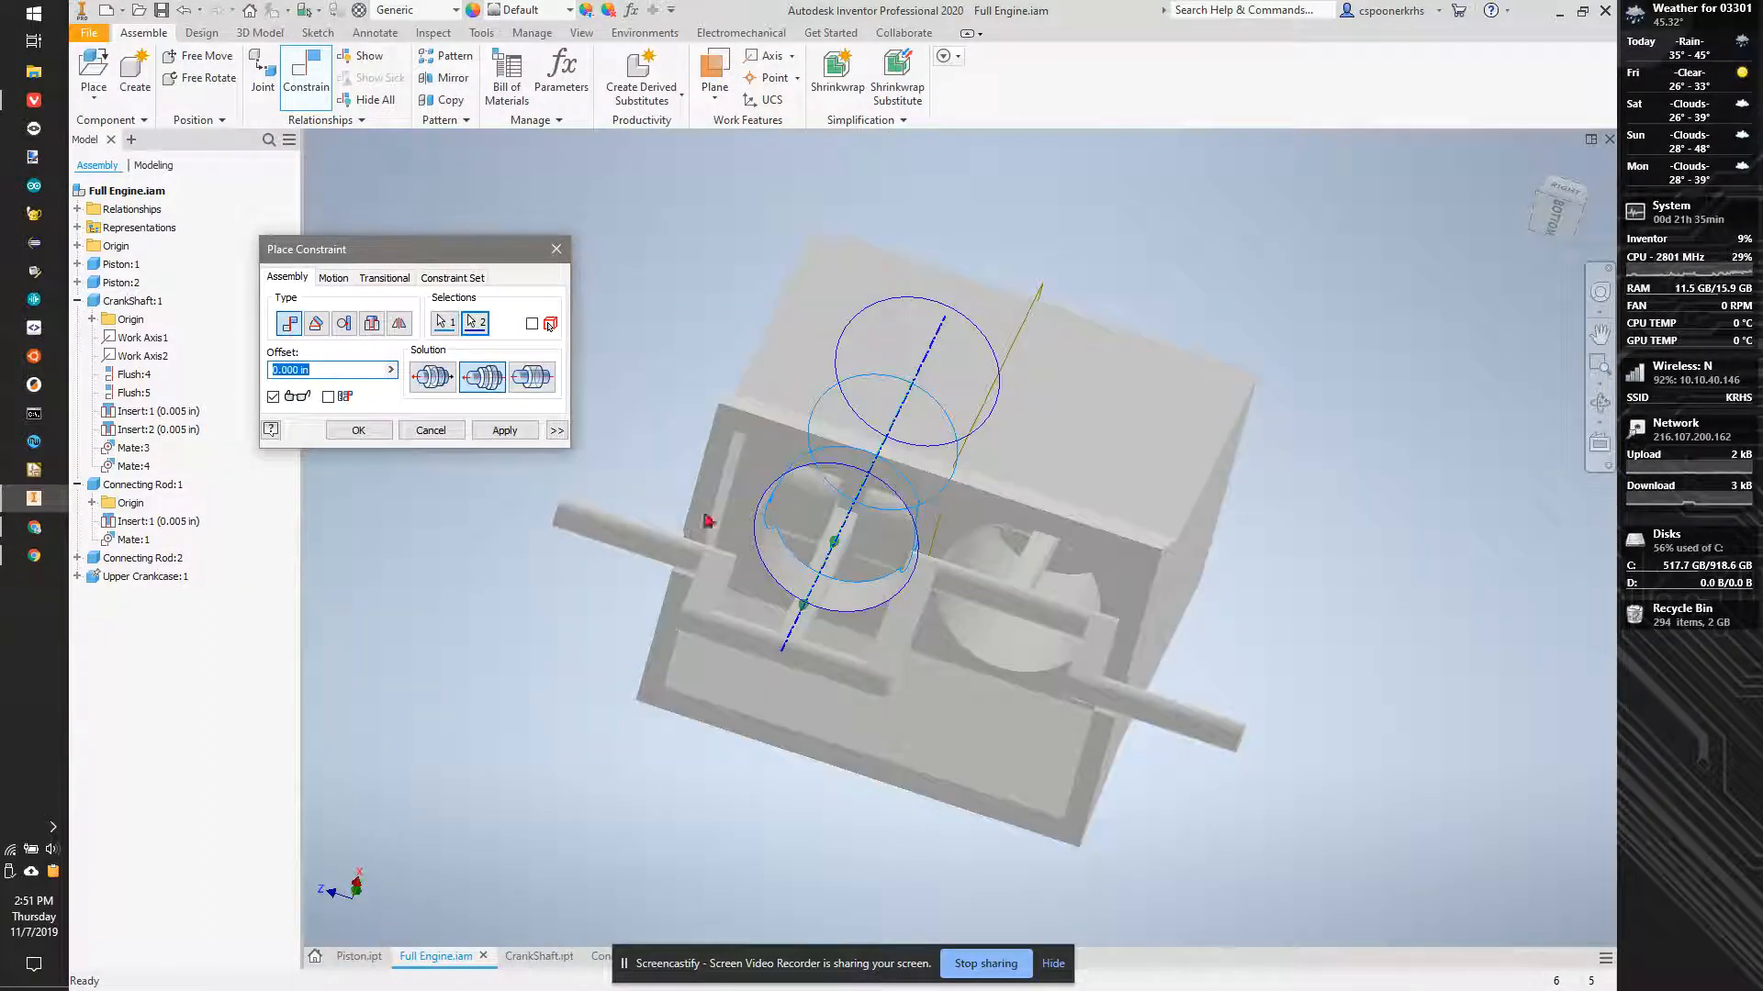
pyautogui.click(525, 429)
pyautogui.click(556, 251)
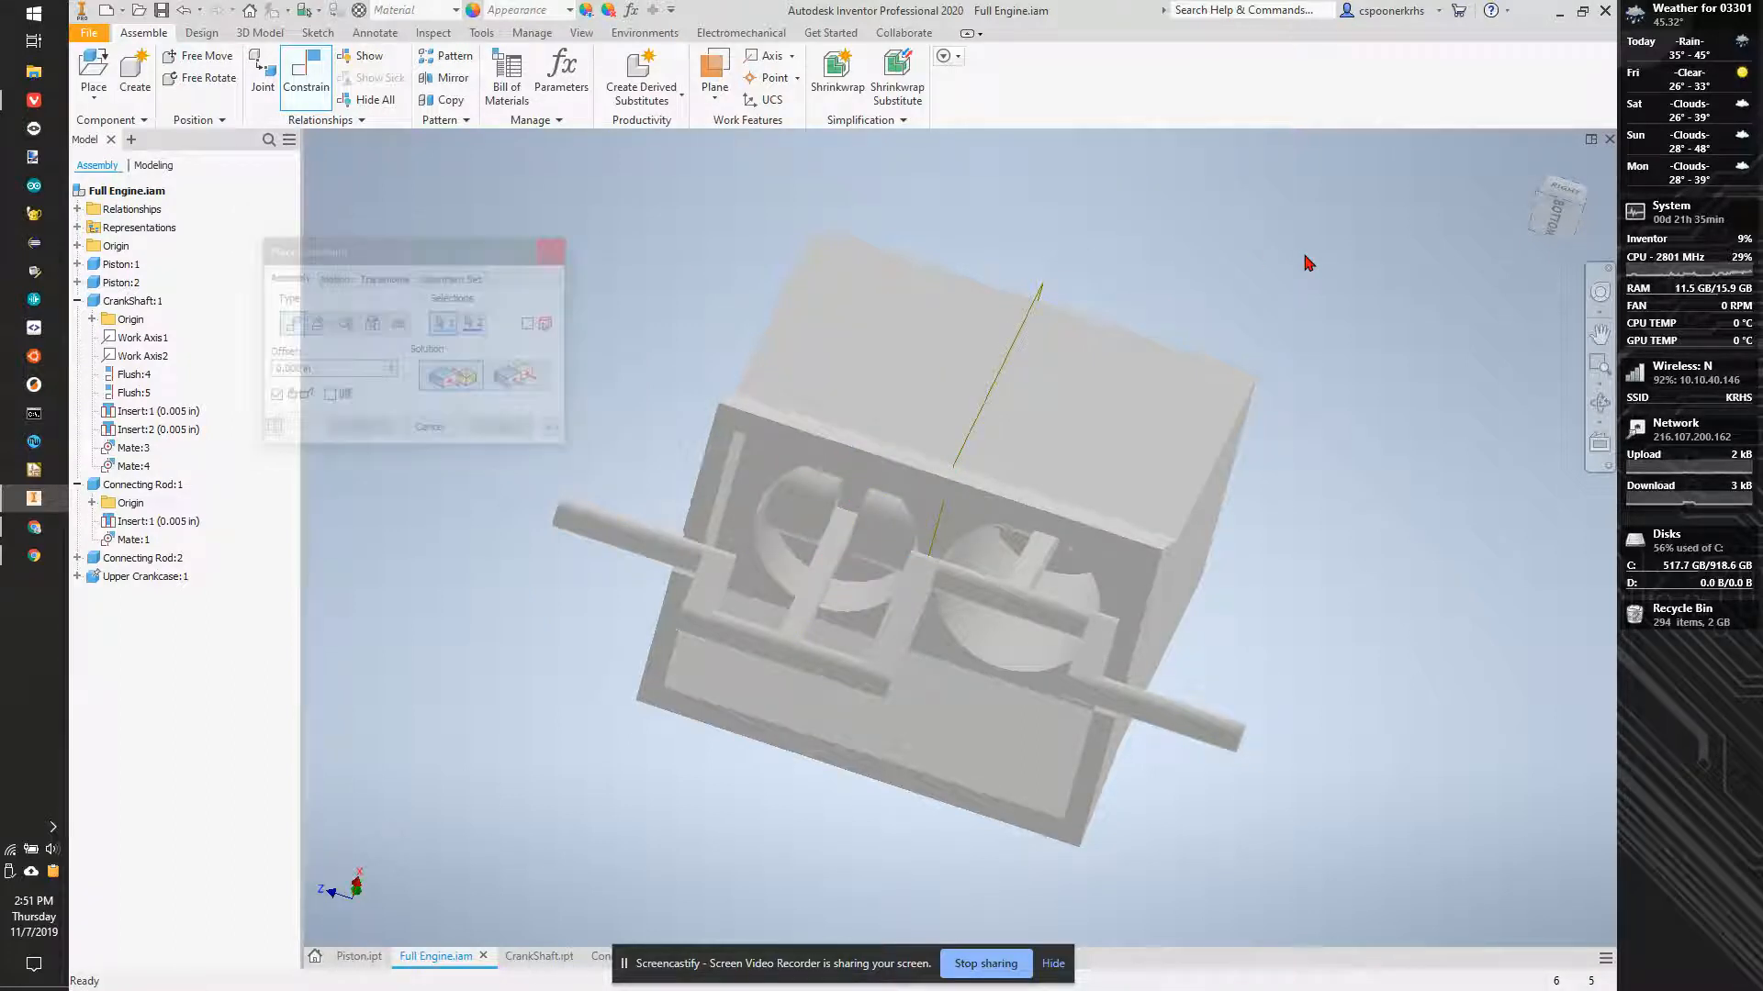
# Rotate the crankshaft and check the piston movement in the cylinders from the underside and the top.
pyautogui.moveTo(1559, 221); pyautogui.dragTo(1496, 236)
pyautogui.moveTo(789, 469); pyautogui.dragTo(1313, 726)
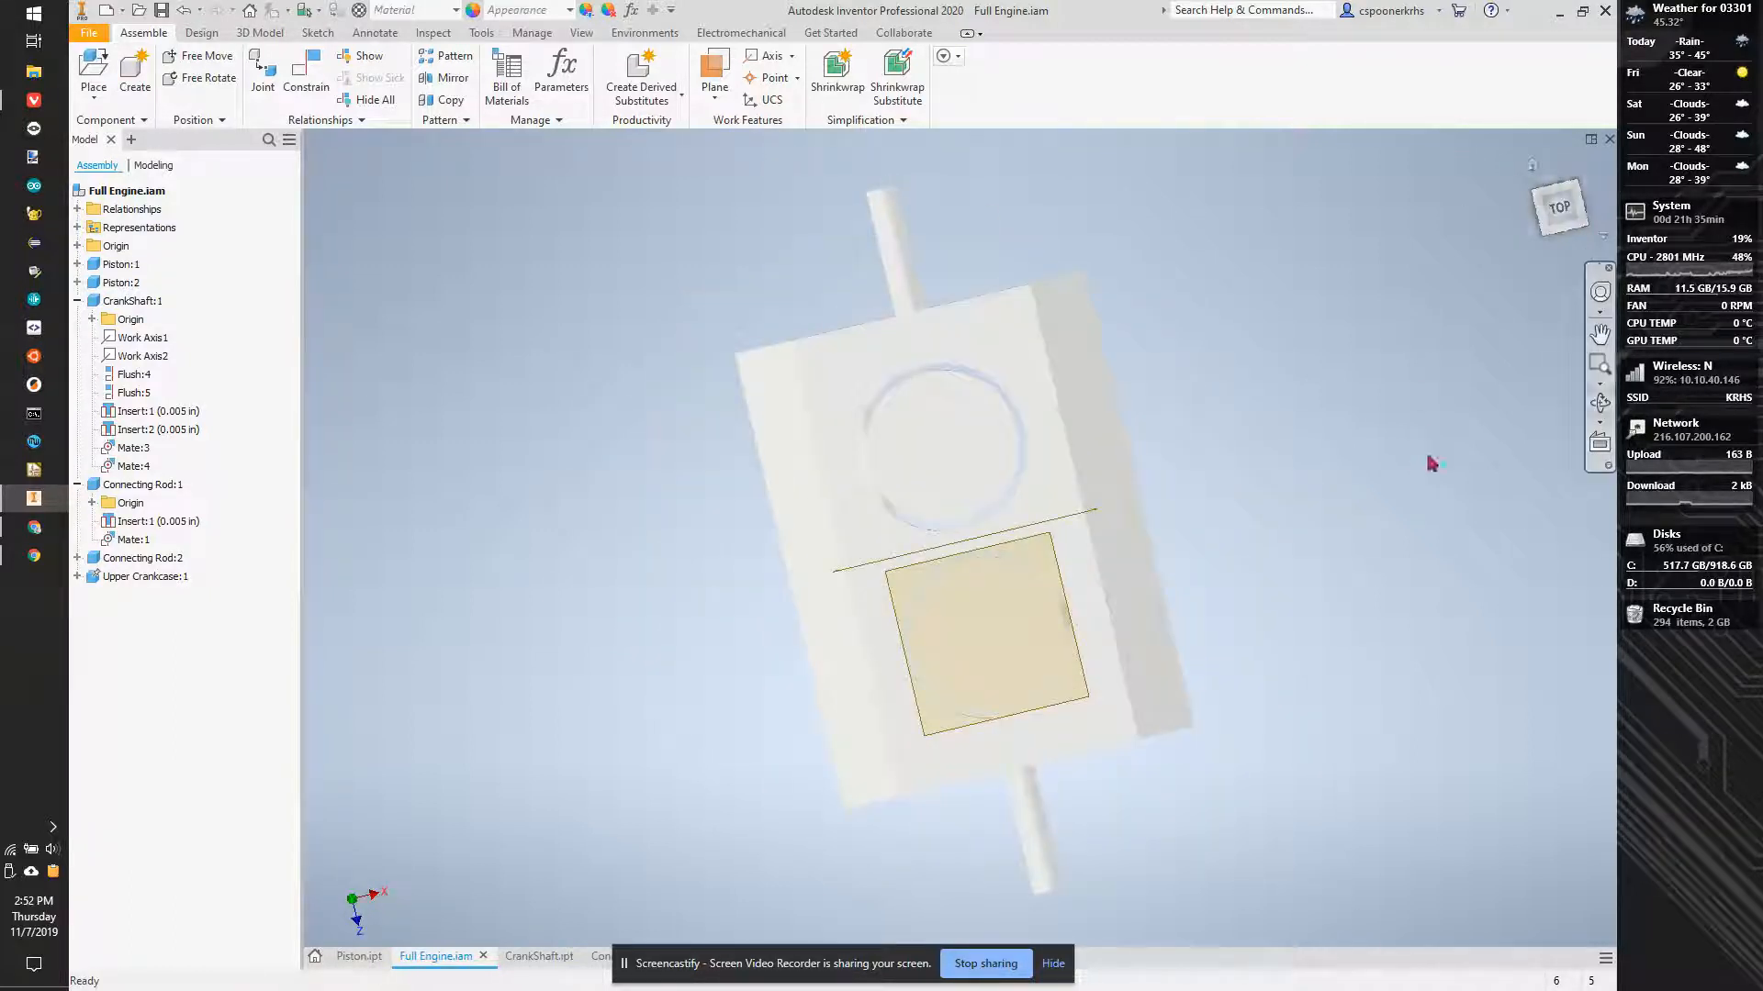
pyautogui.moveTo(1564, 220); pyautogui.dragTo(1390, 487)
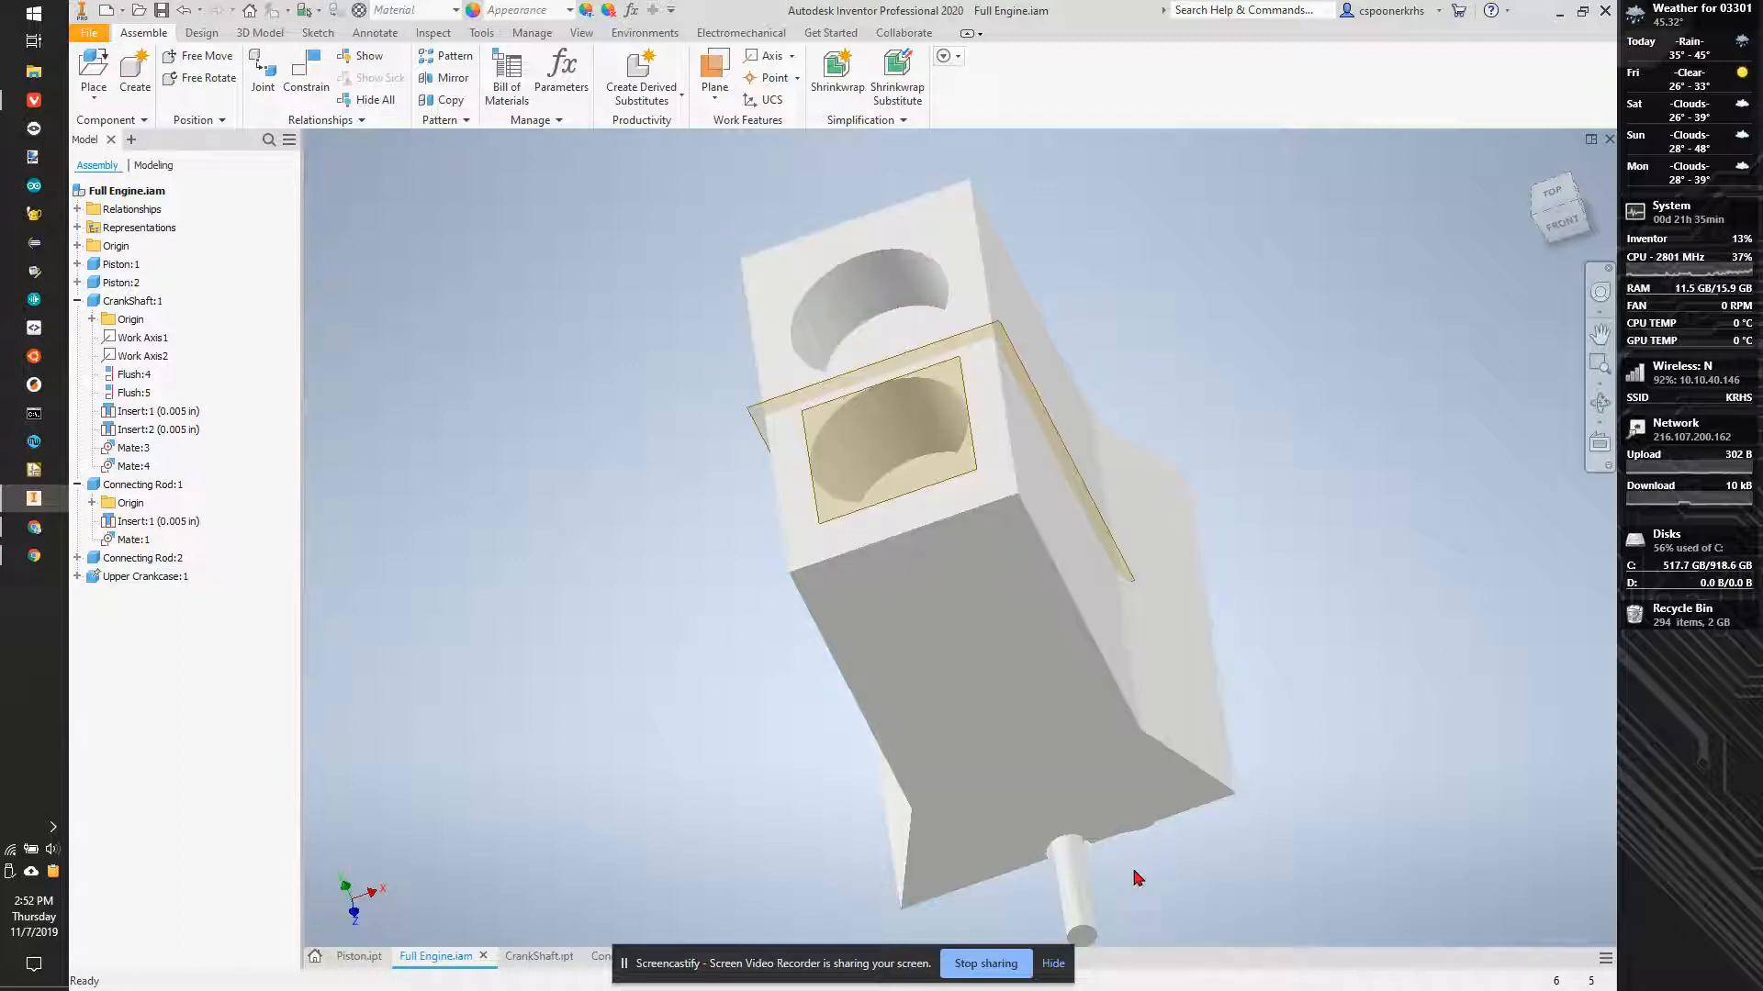
pyautogui.moveTo(1072, 876); pyautogui.dragTo(659, 833)
pyautogui.moveTo(1243, 720); pyautogui.dragTo(1498, 835)
# Pull Connecting Rod:1 to turn the crankshaft, checking the mechanism's motion through the crankcase's open underside.
pyautogui.keyDown('shift'); pyautogui.moveTo(975, 559); pyautogui.dragTo(1133, 747, button='middle'); pyautogui.keyUp('shift')
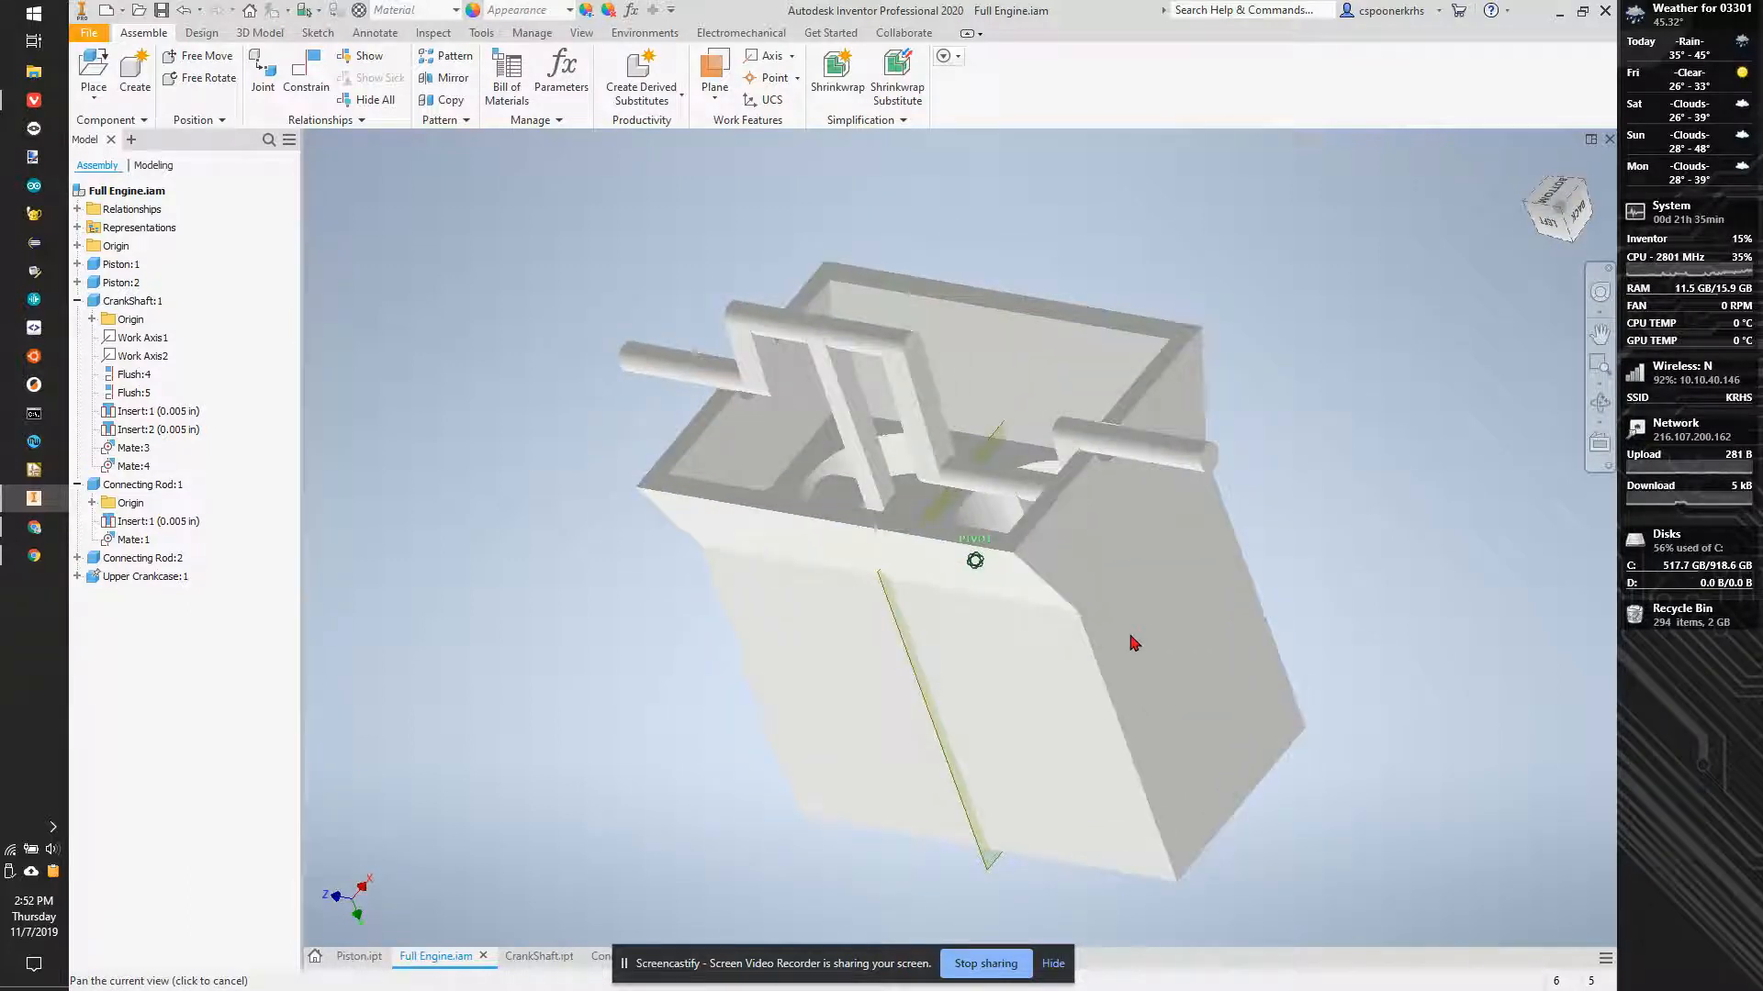
pyautogui.click(1082, 360)
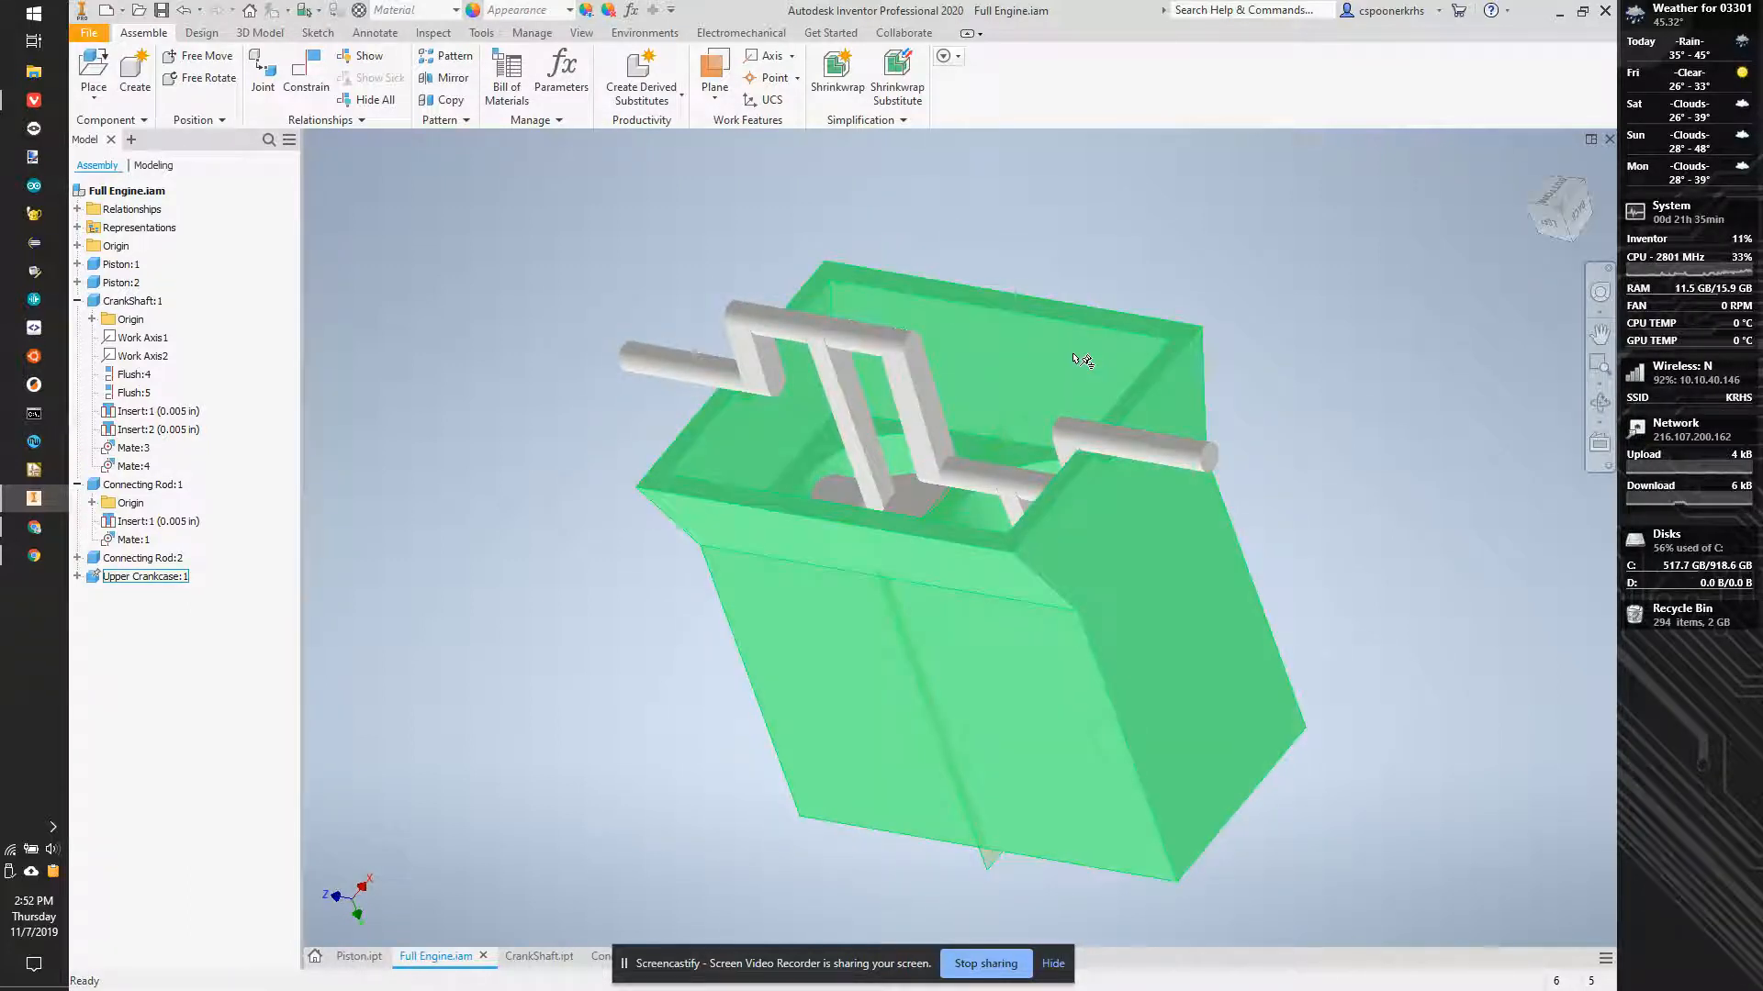
pyautogui.click(440, 318)
pyautogui.scroll(-4, 675, 496)
pyautogui.scroll(6, 606, 433)
pyautogui.moveTo(533, 437); pyautogui.dragTo(465, 498, button='middle')
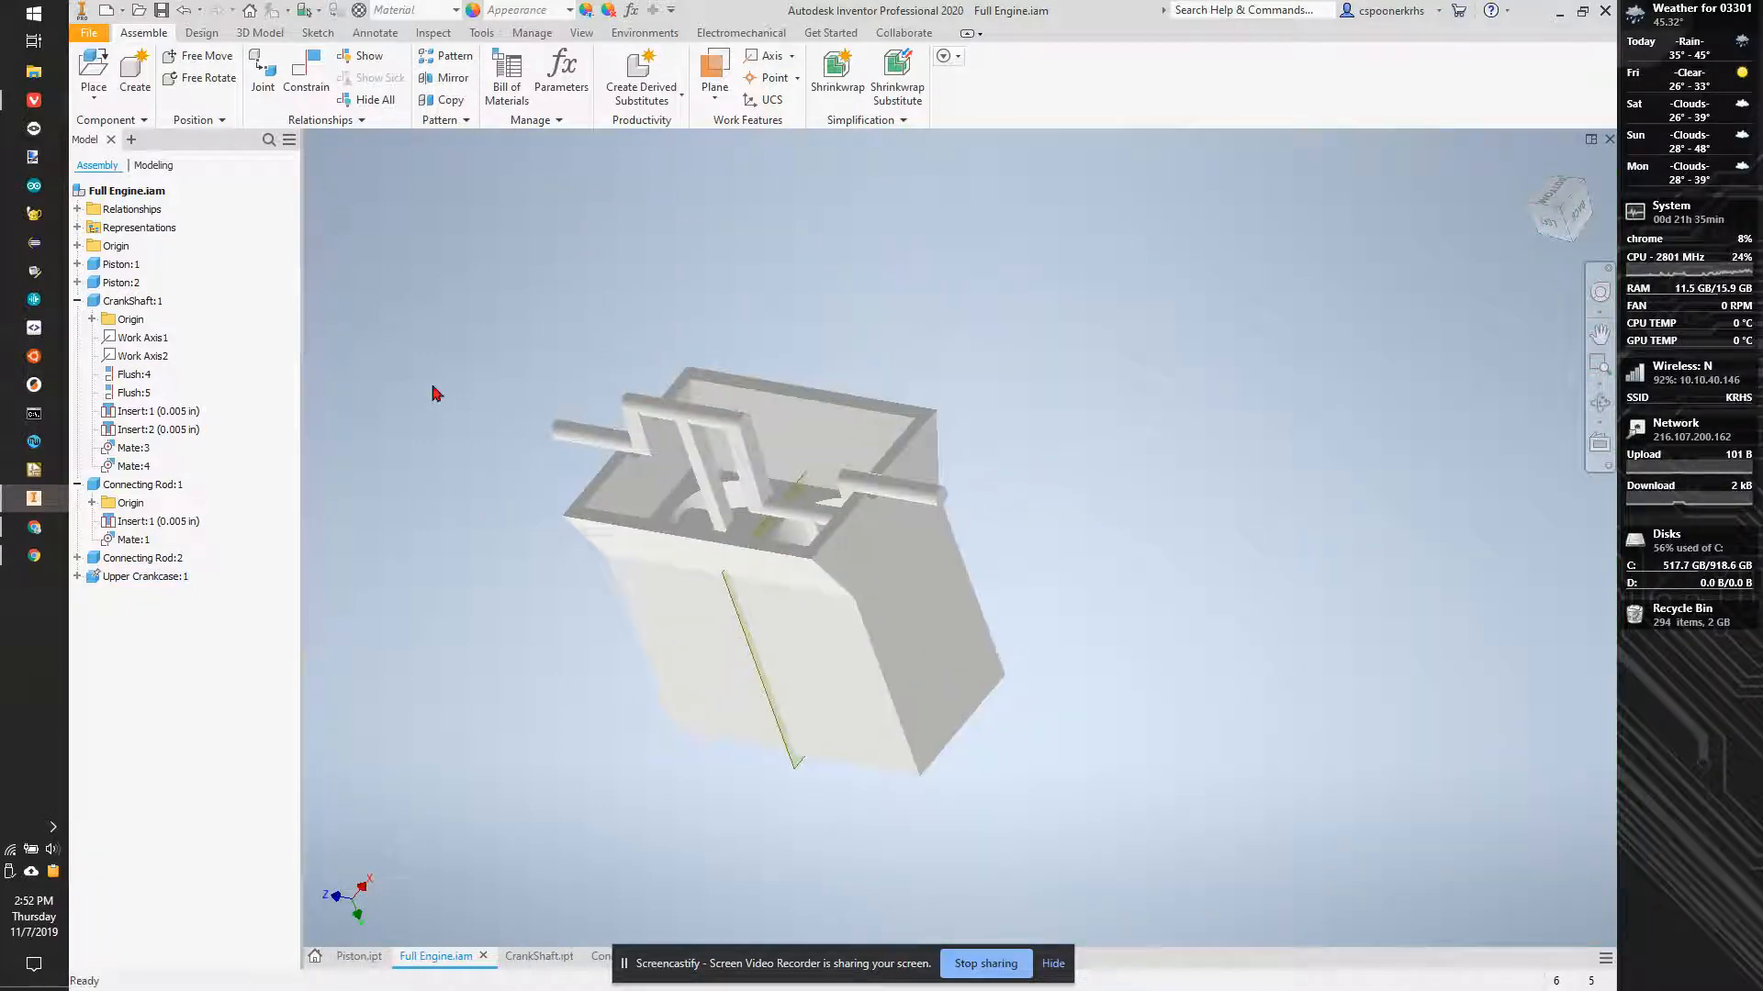
pyautogui.click(663, 509)
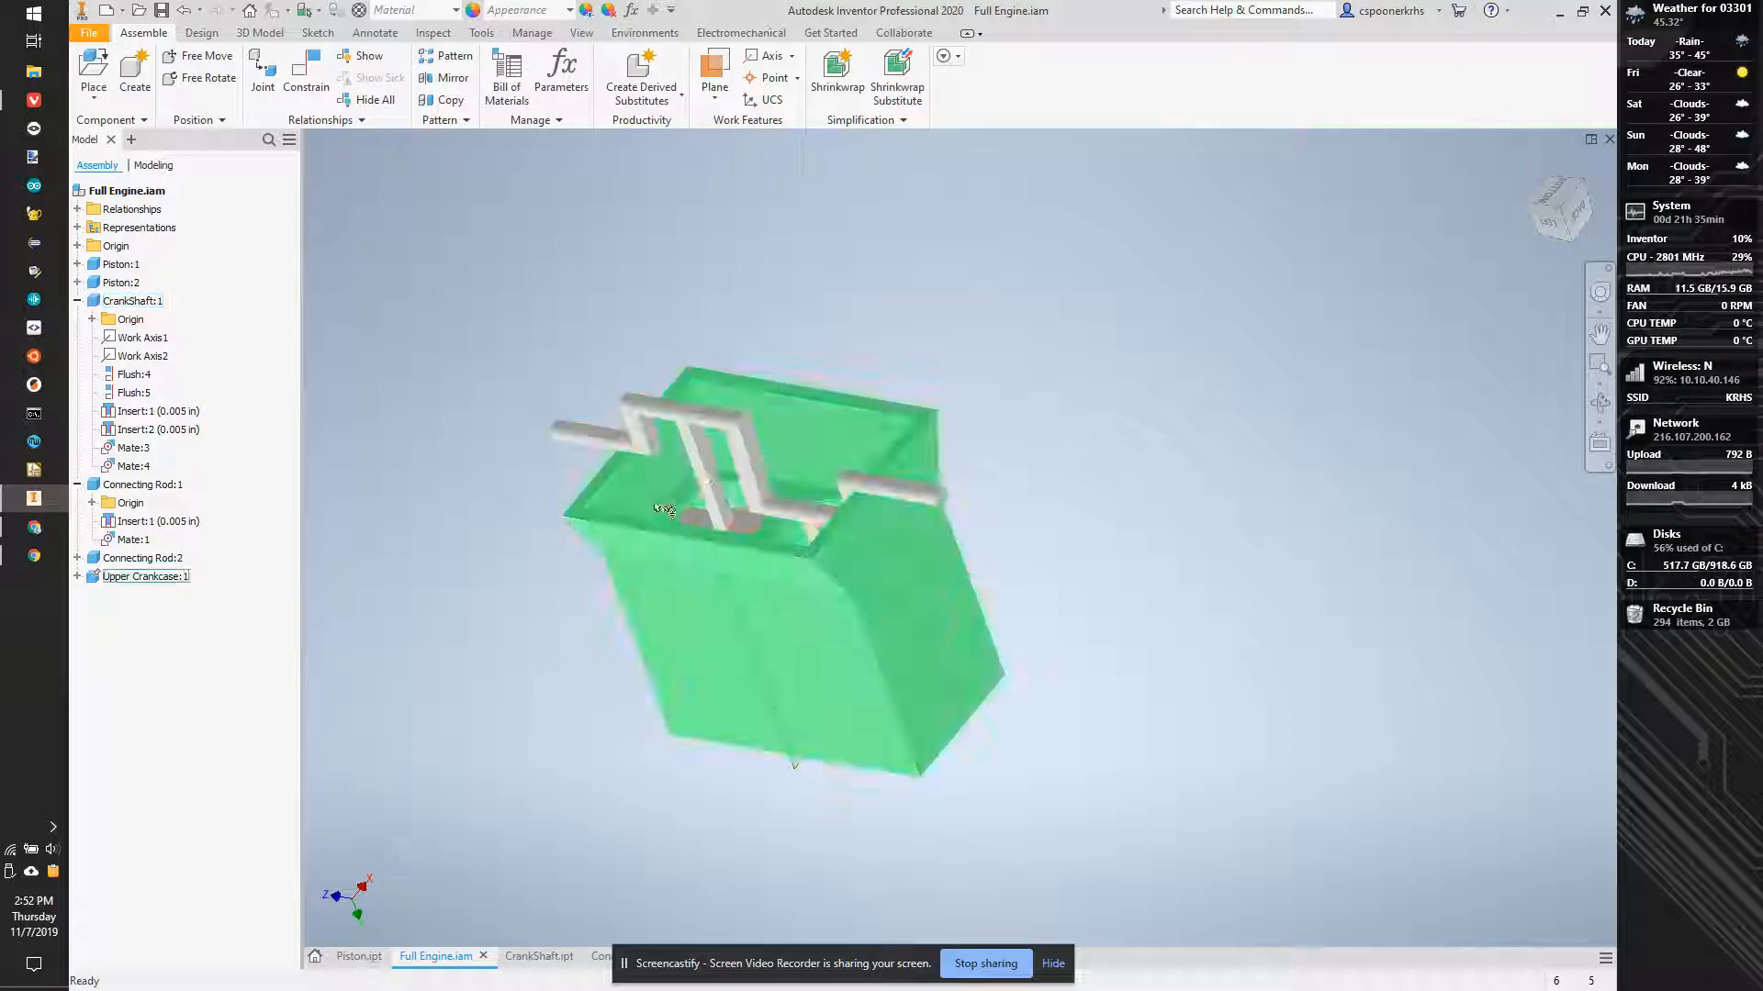
pyautogui.click(628, 410)
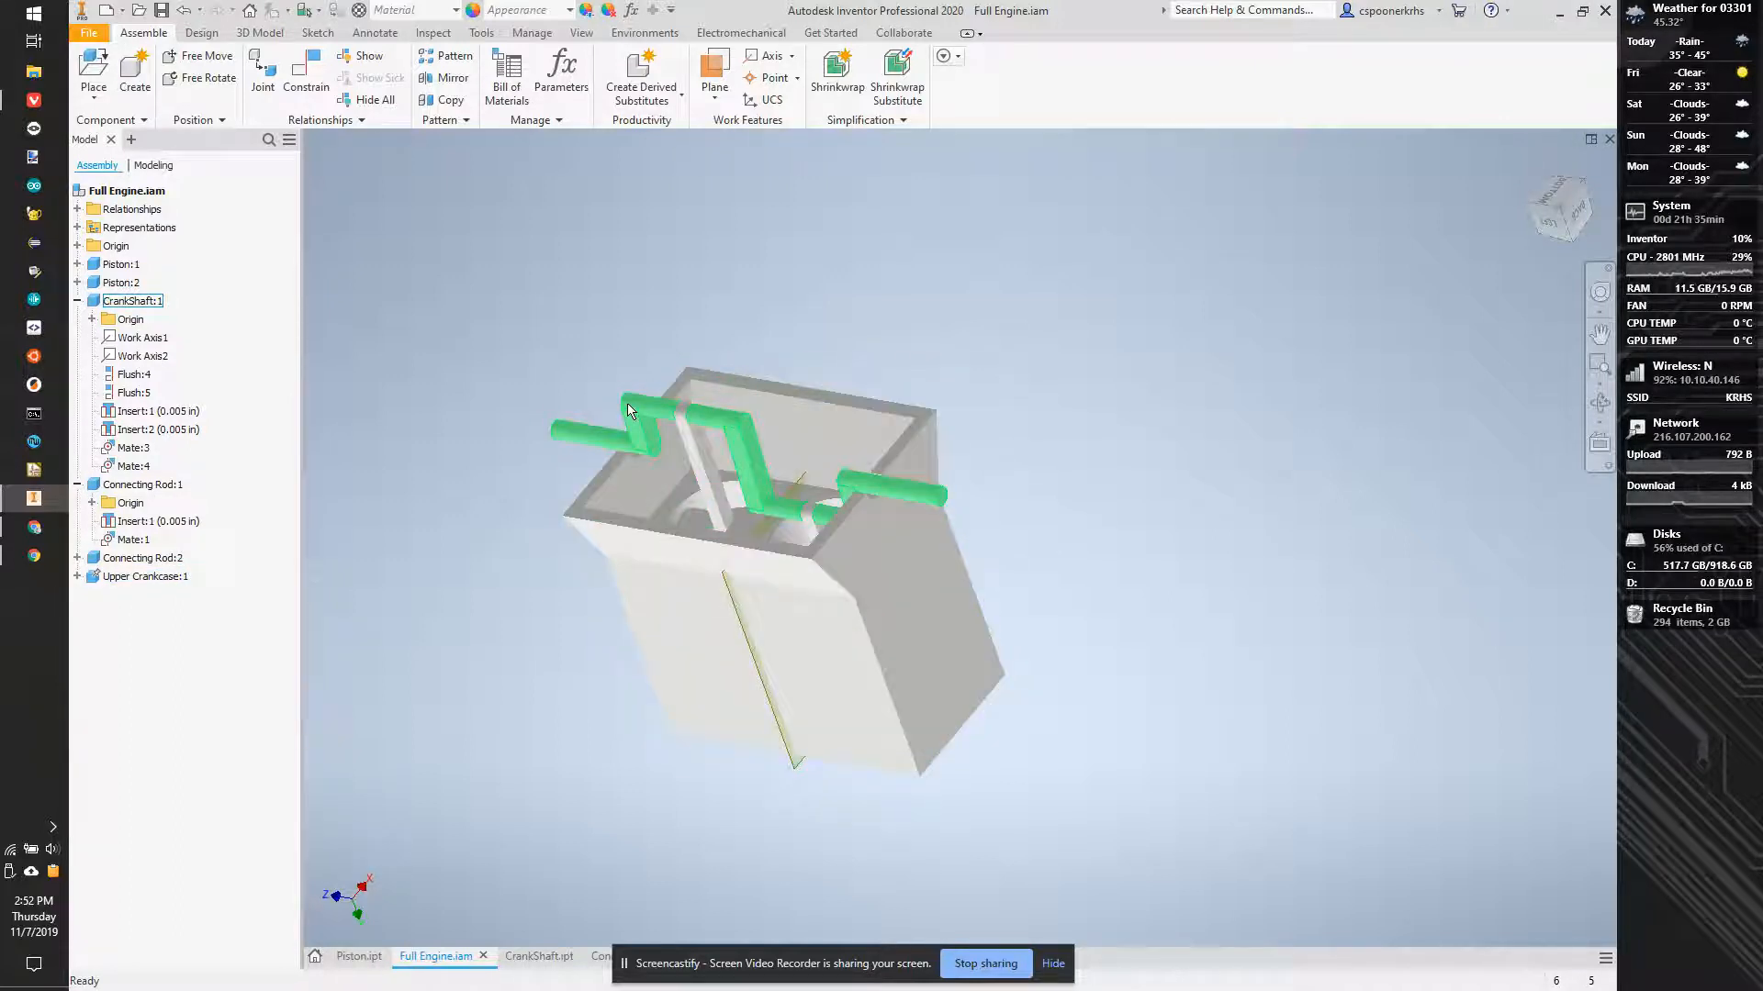
pyautogui.moveTo(676, 423); pyautogui.dragTo(667, 494)
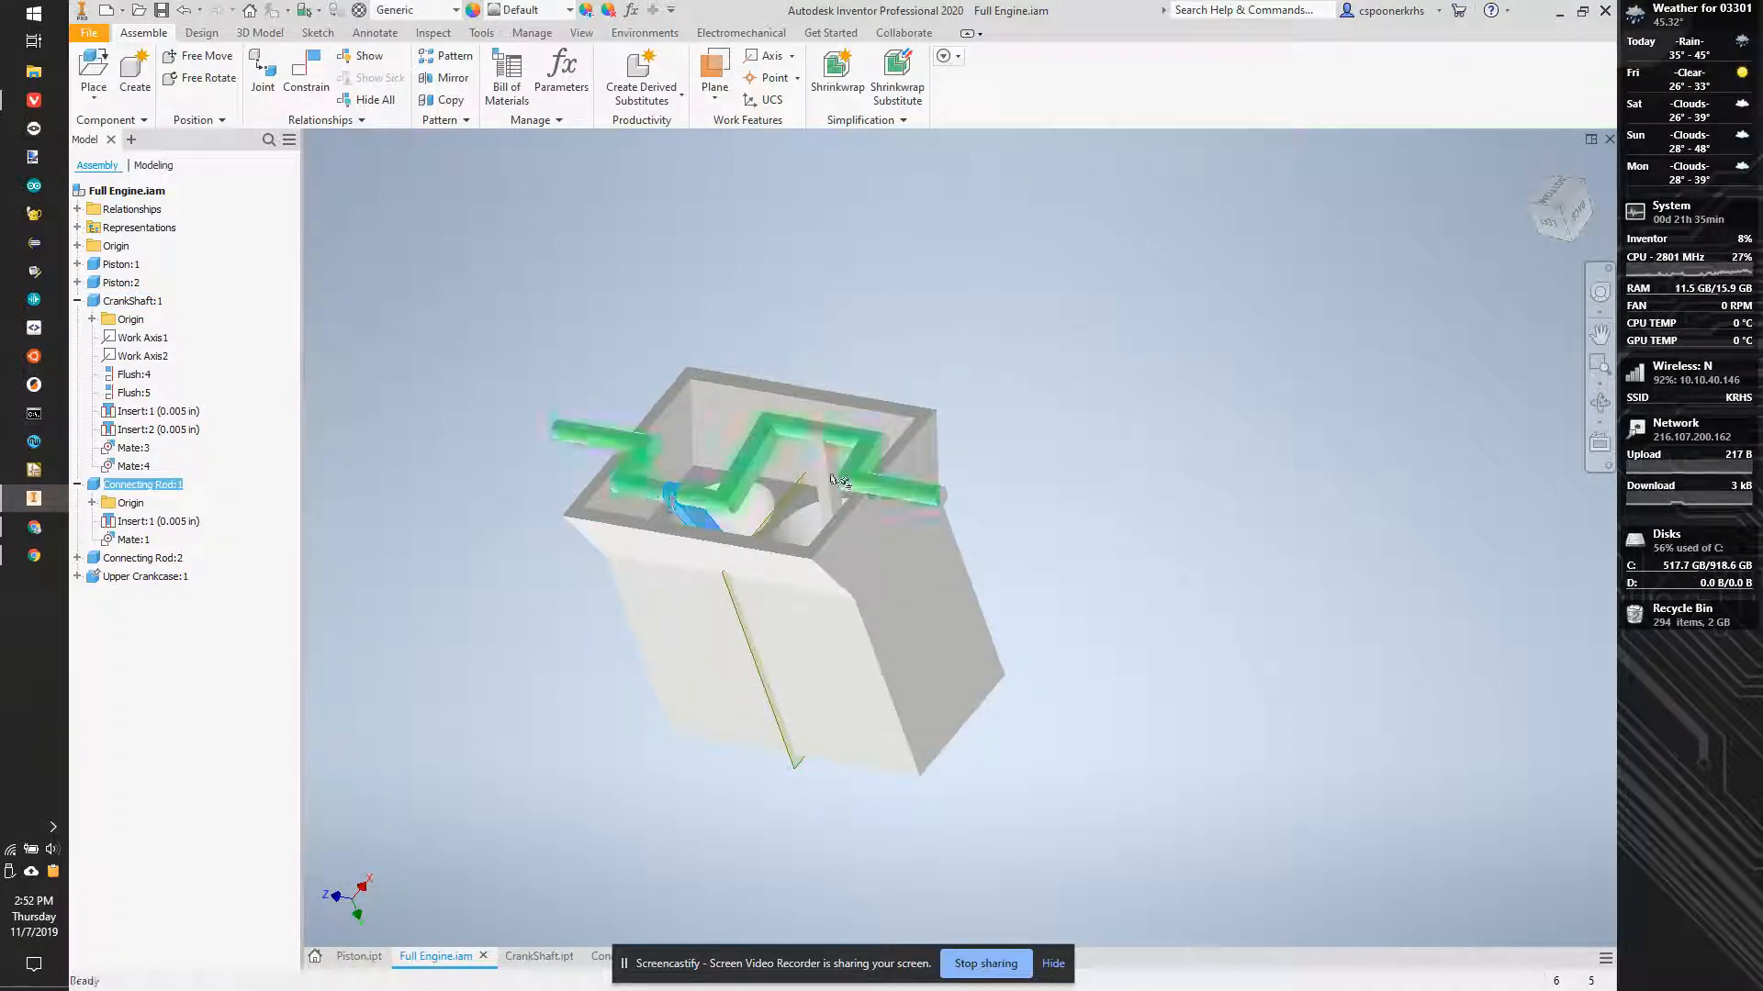
pyautogui.click(1285, 348)
pyautogui.click(1551, 229)
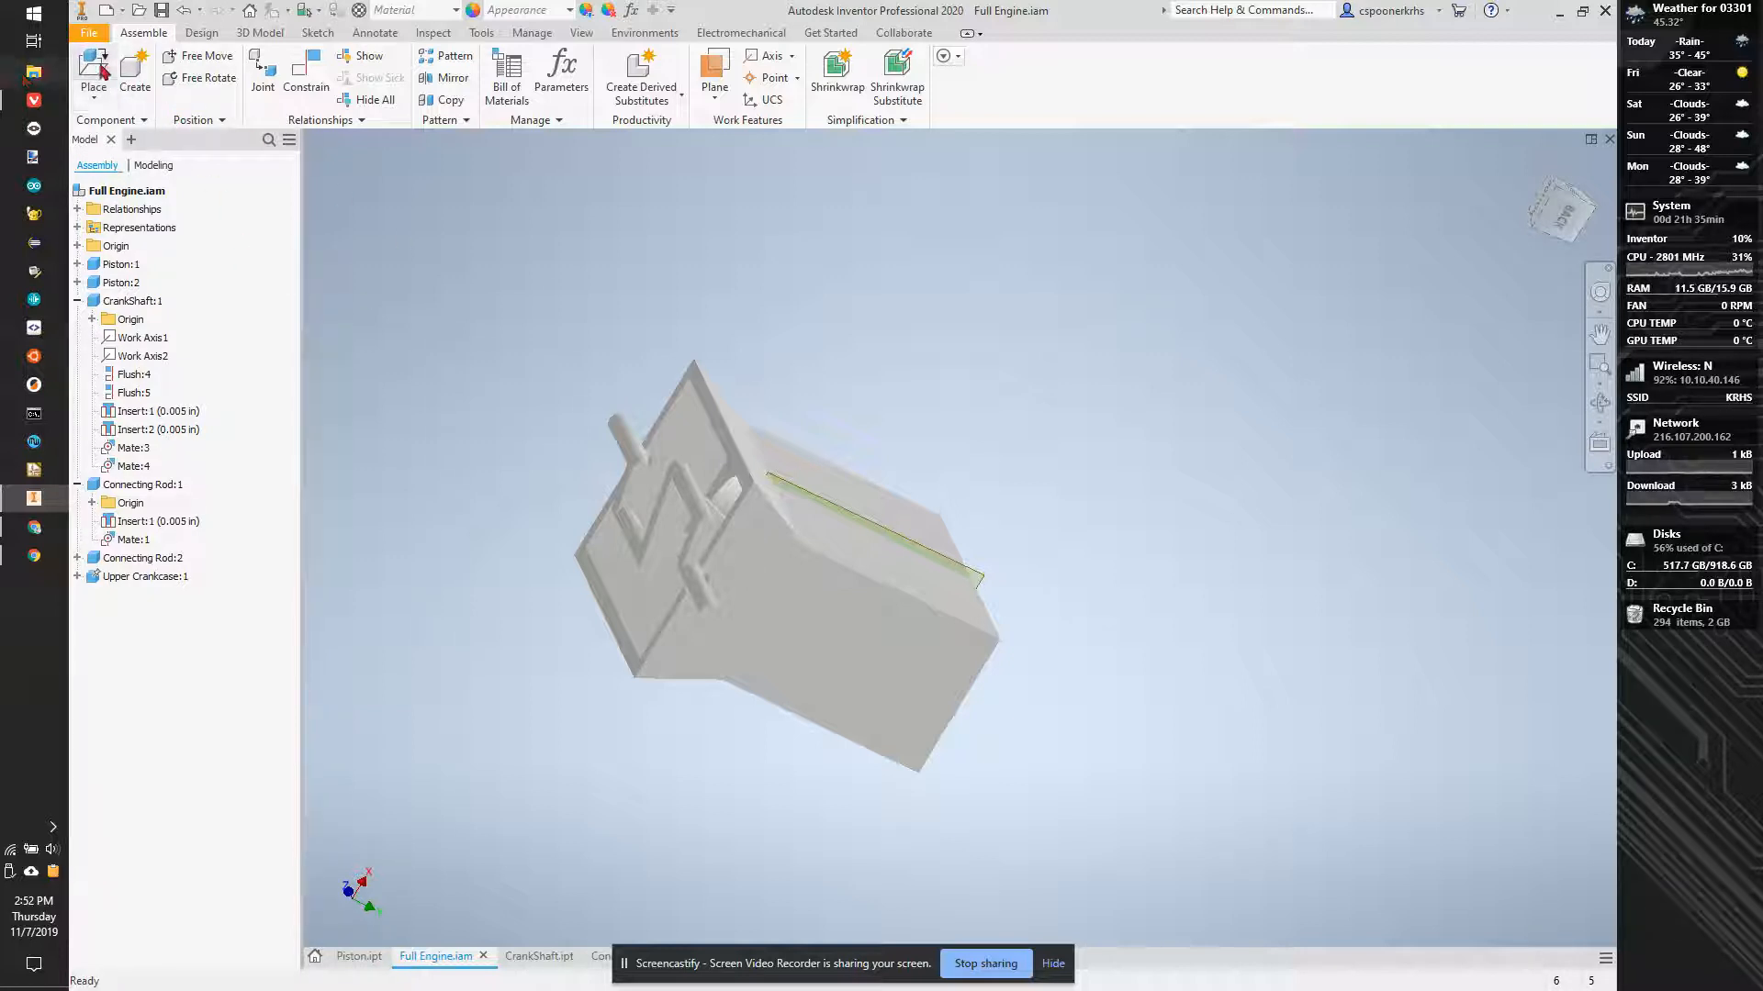
pyautogui.click(128, 70)
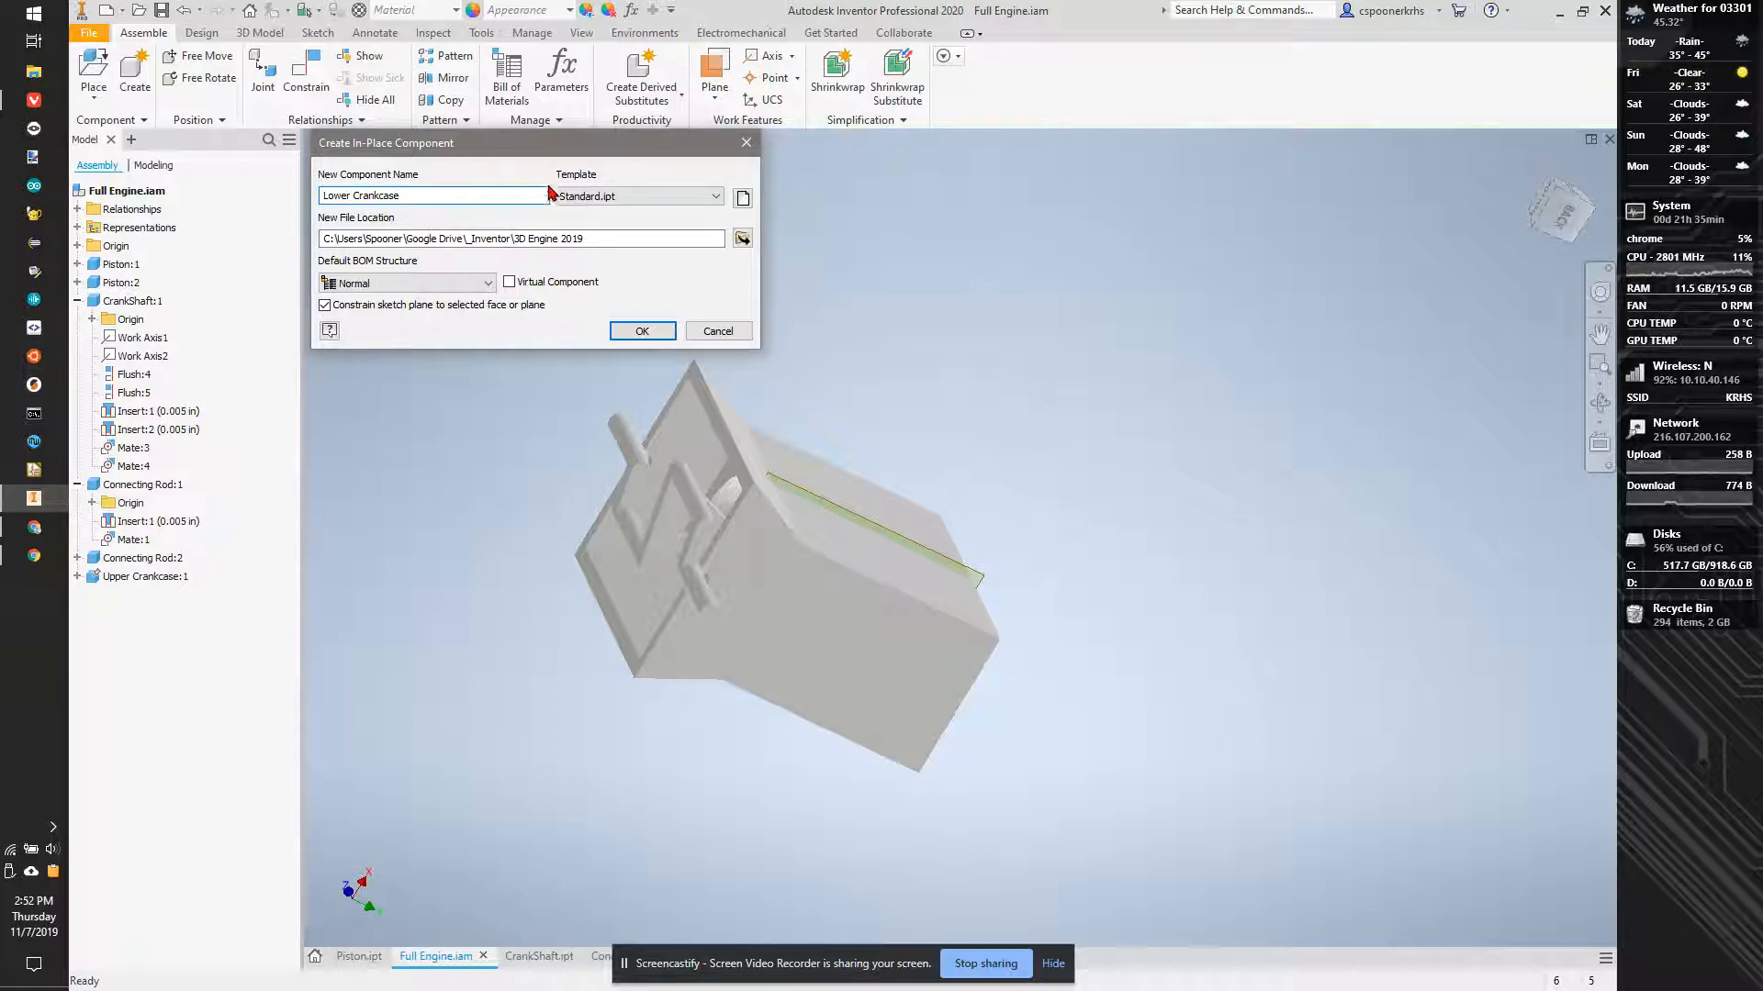
pyautogui.click(643, 332)
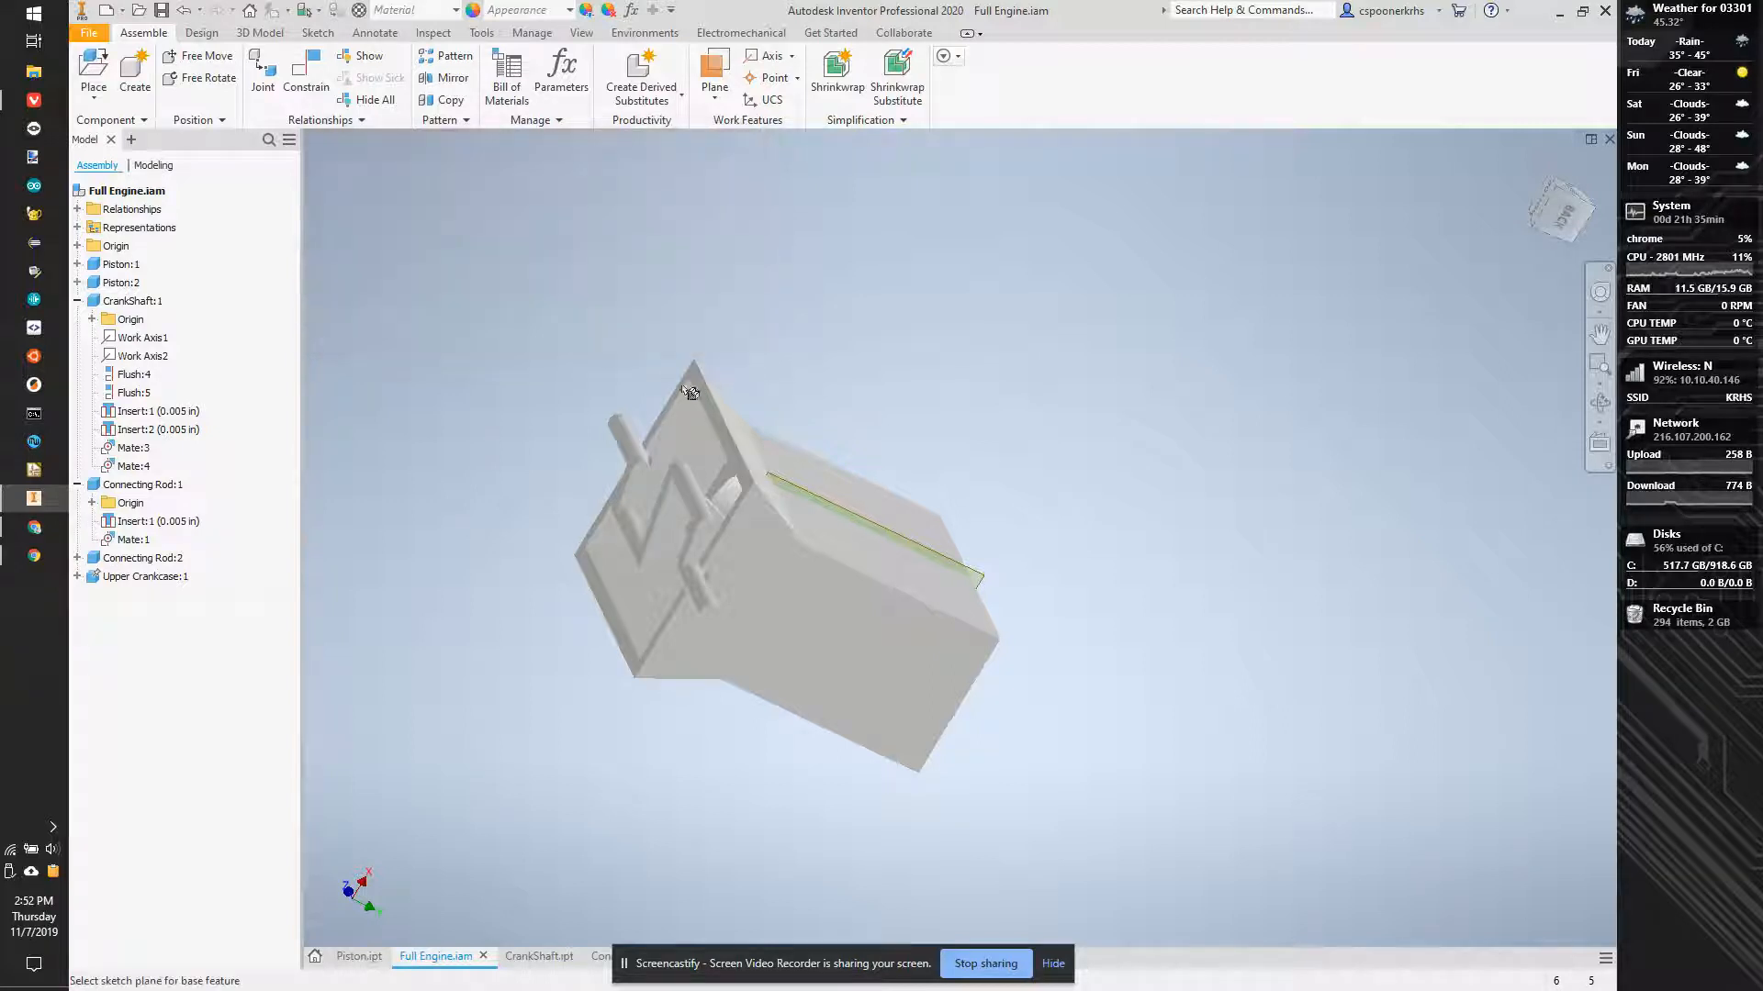
pyautogui.click(100, 69)
pyautogui.press('Escape')
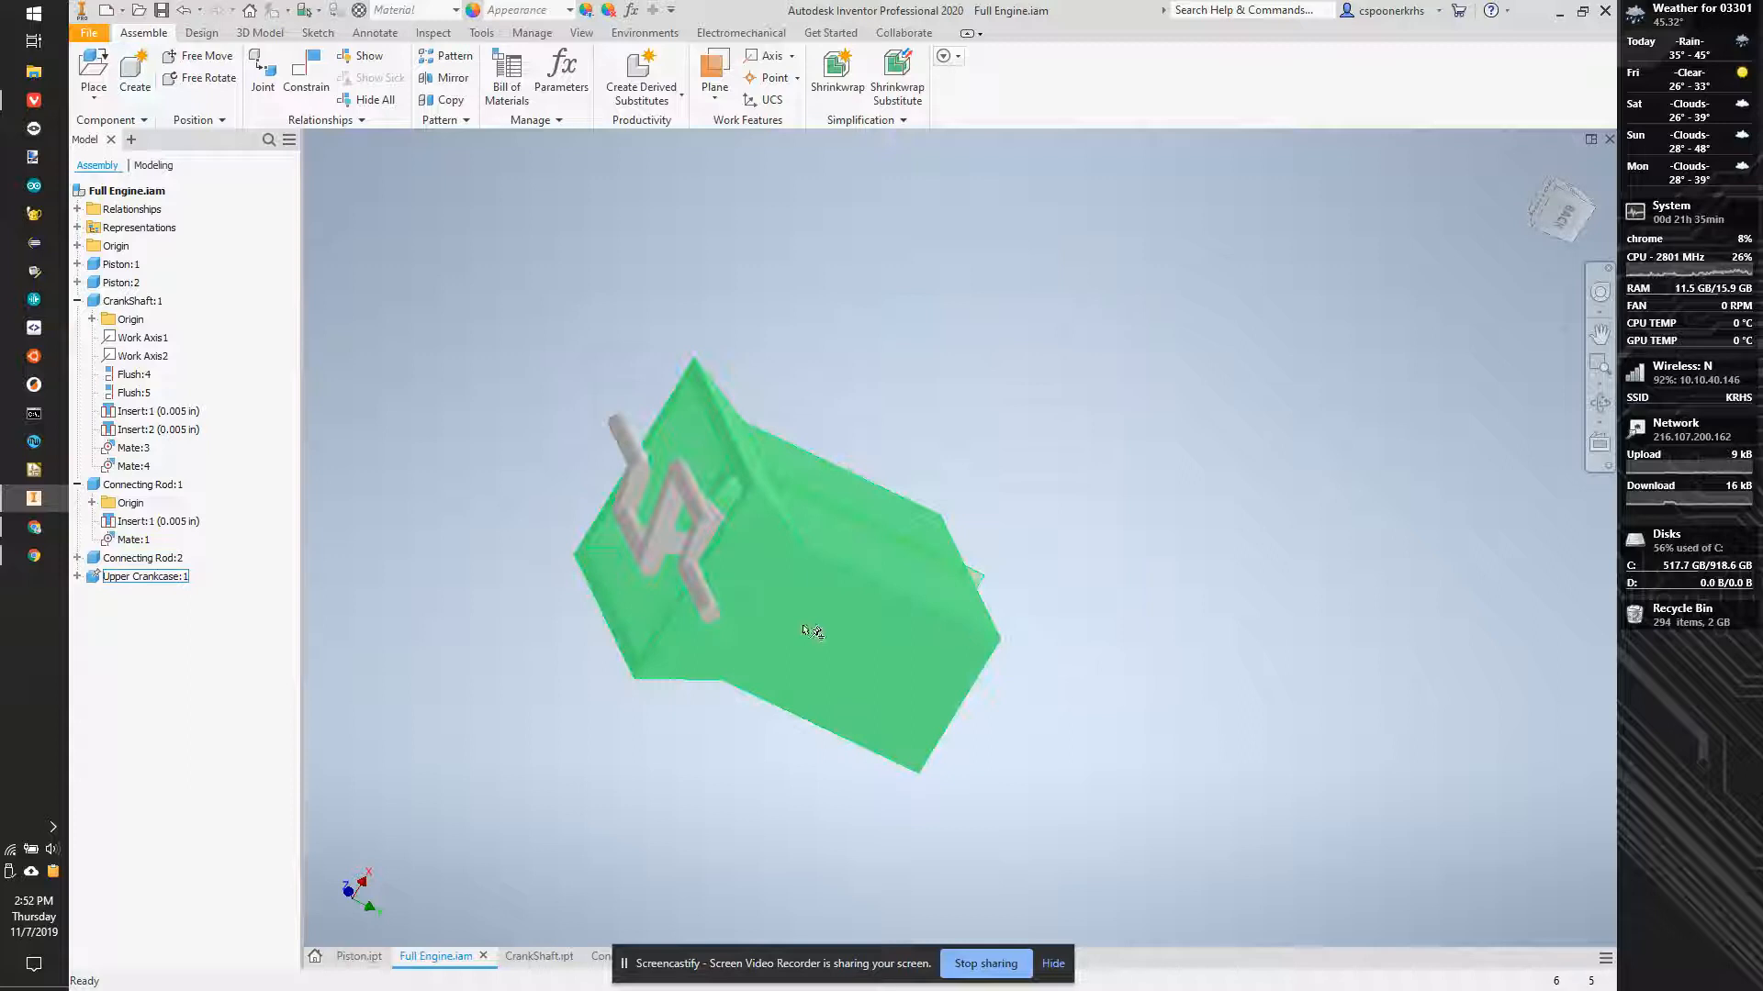
# Create an in-place part named Lower Crankcase from the Standard.ipt template, placing its base plane on an outer face of the upper crankcase.
pyautogui.click(761, 606)
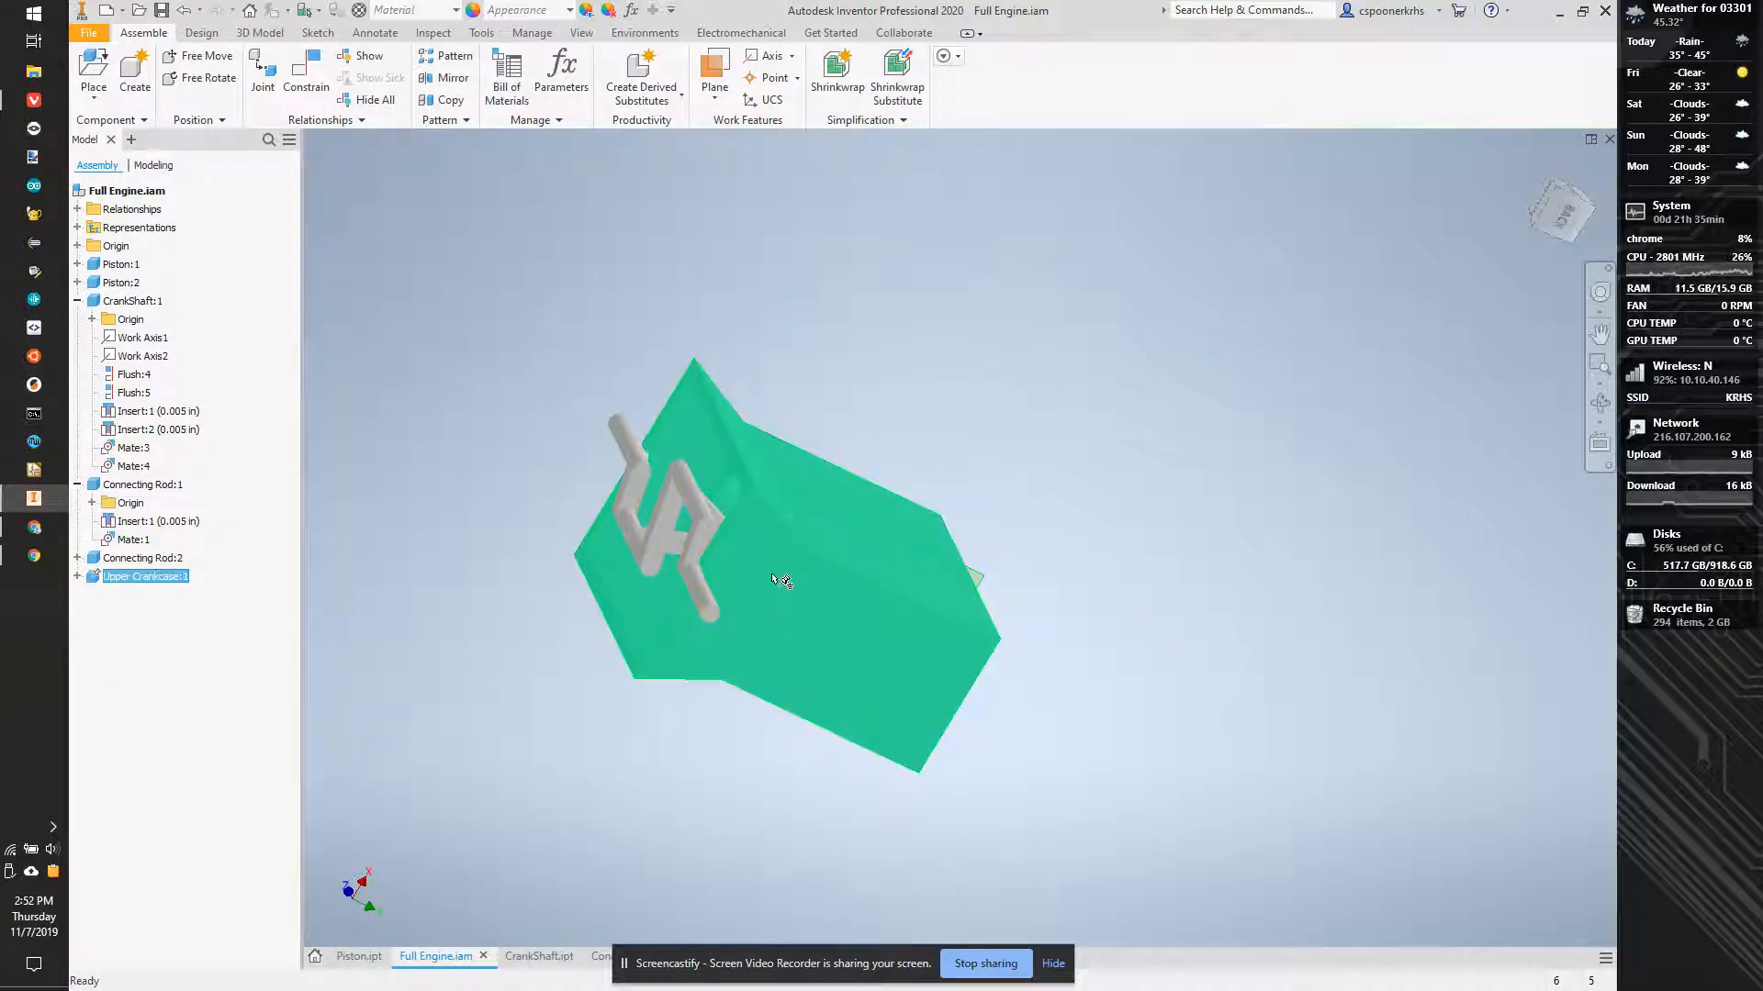
pyautogui.click(136, 68)
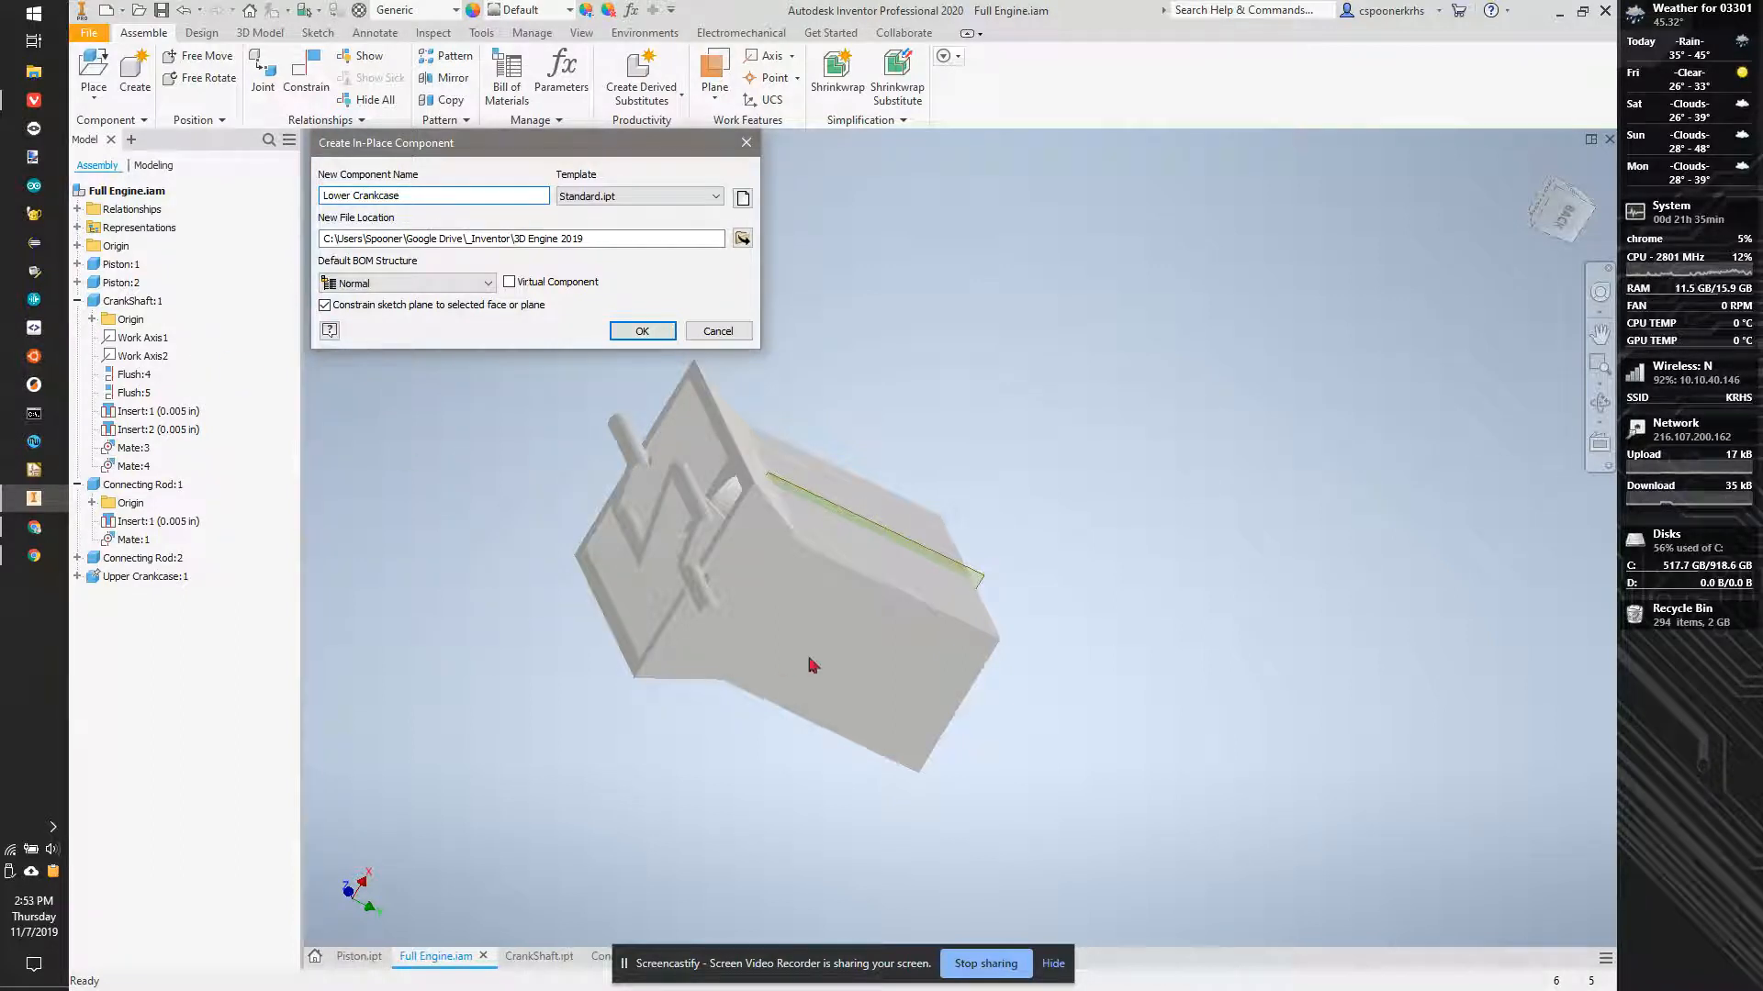
pyautogui.click(642, 331)
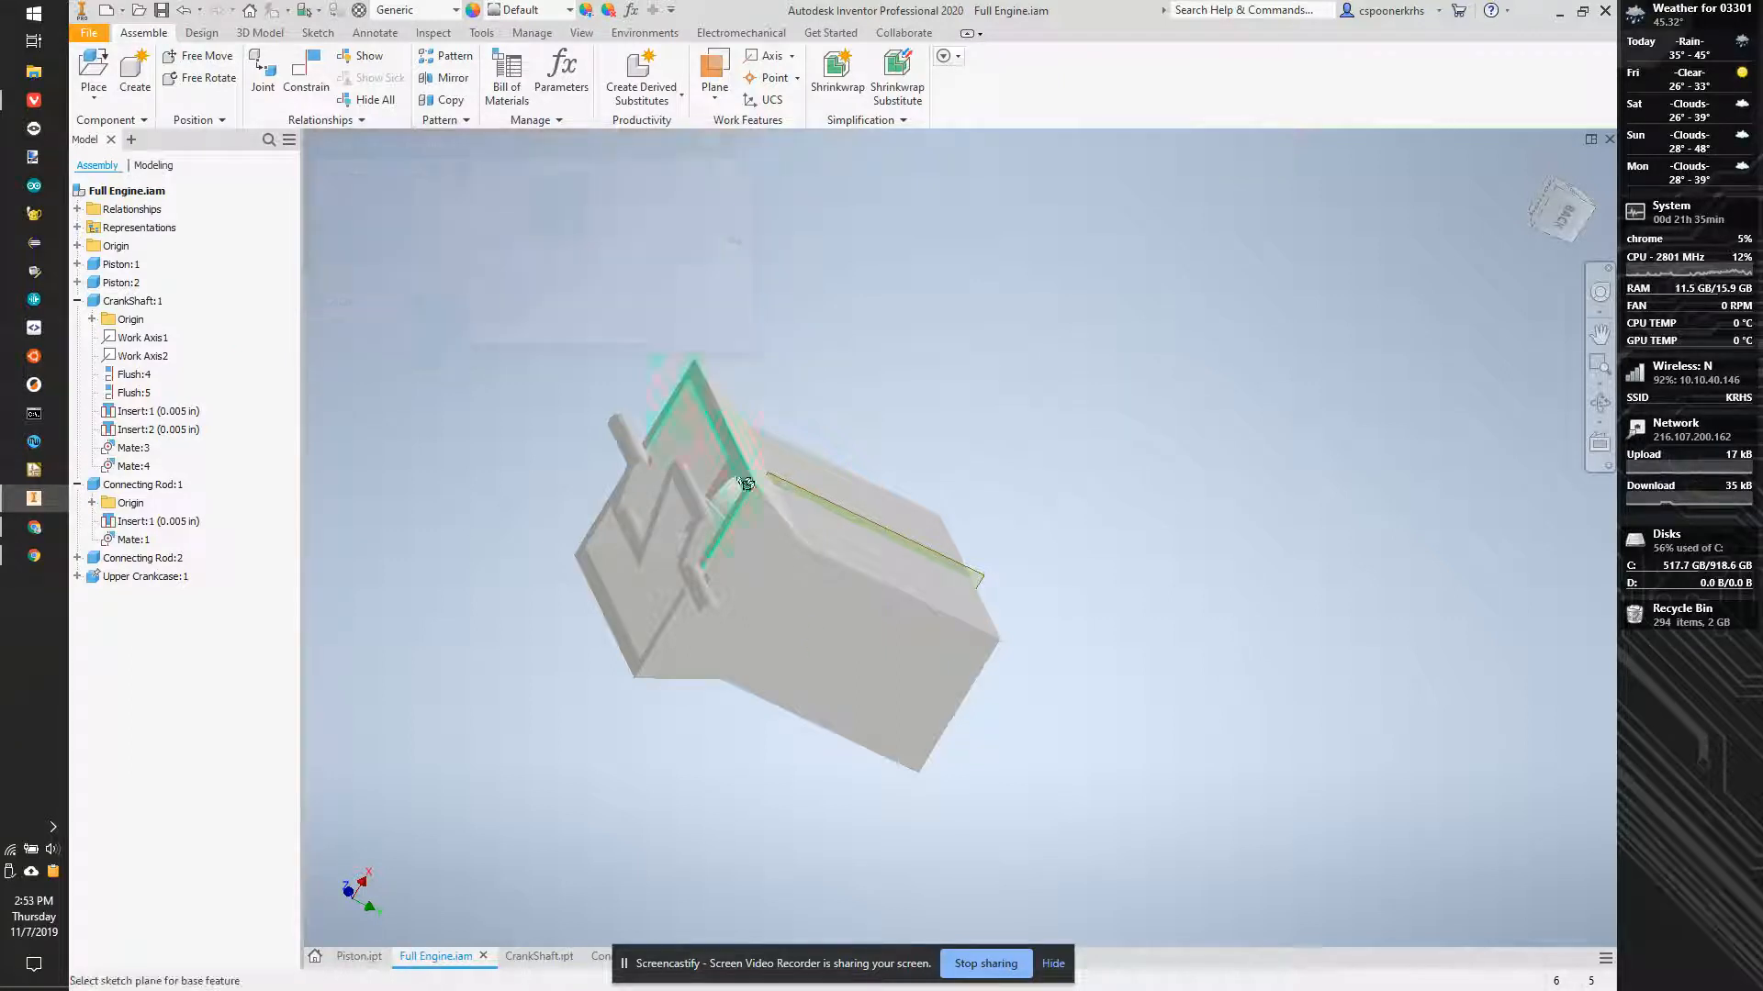
pyautogui.click(774, 558)
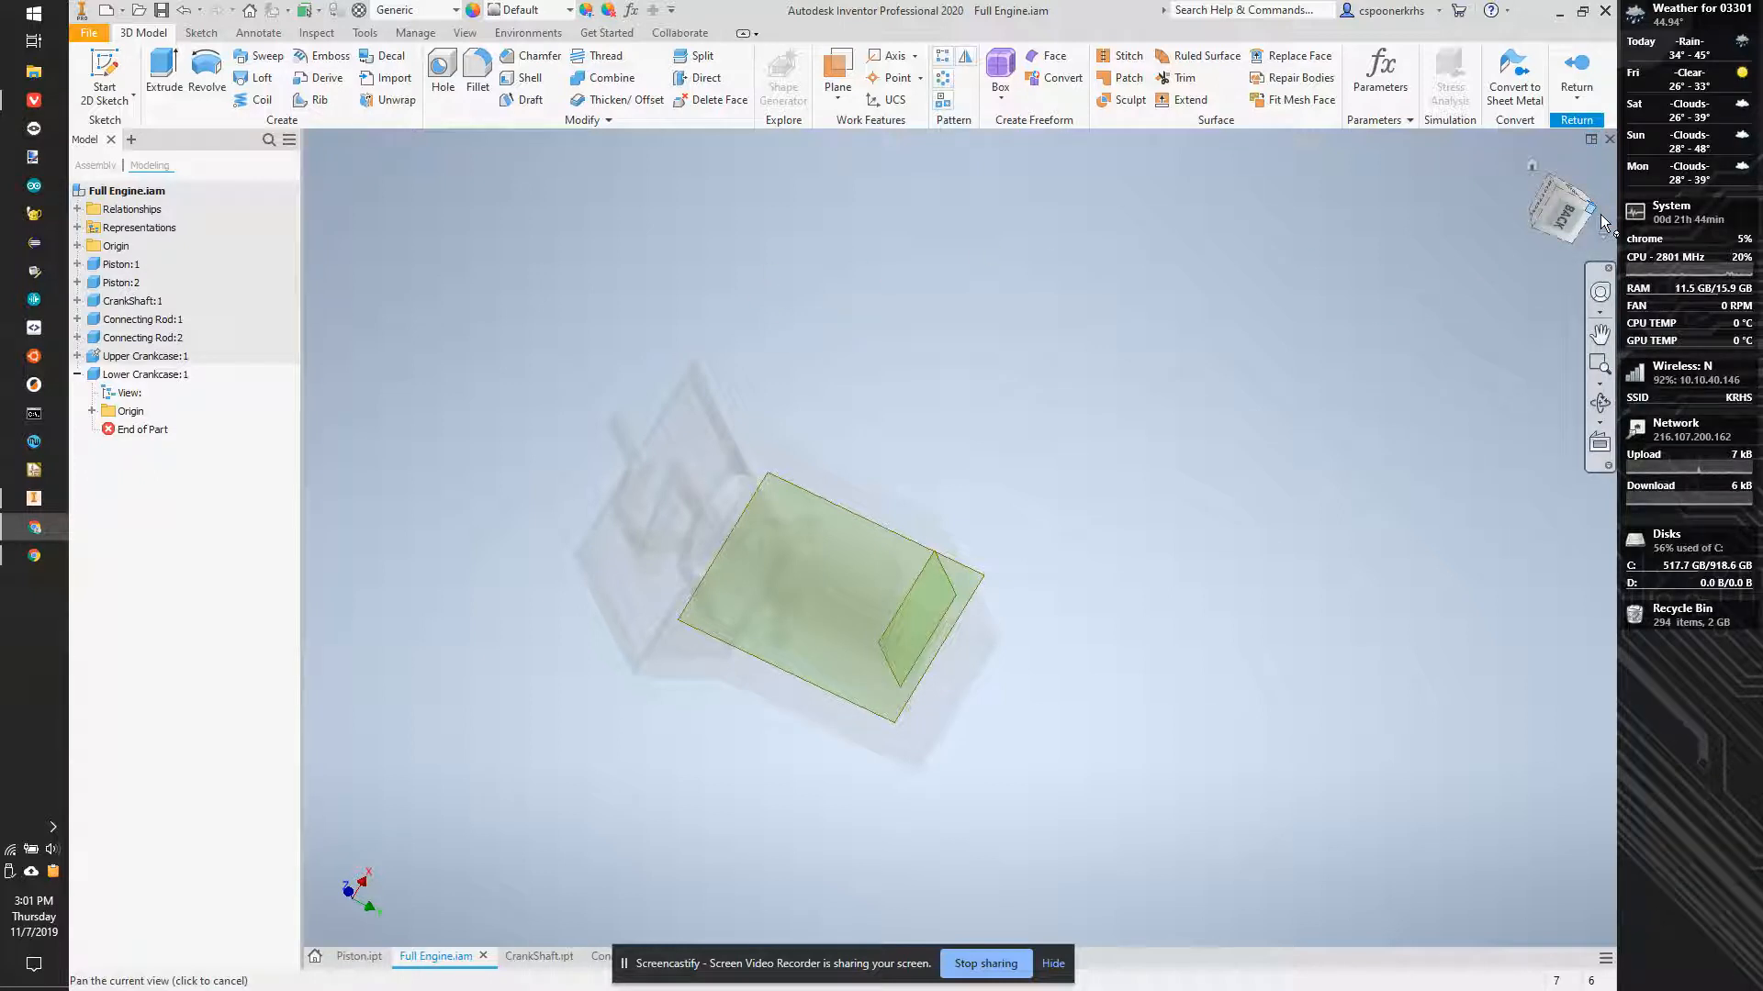
pyautogui.moveTo(1577, 218); pyautogui.dragTo(403, 169)
pyautogui.moveTo(364, 879); pyautogui.dragTo(1484, 180)
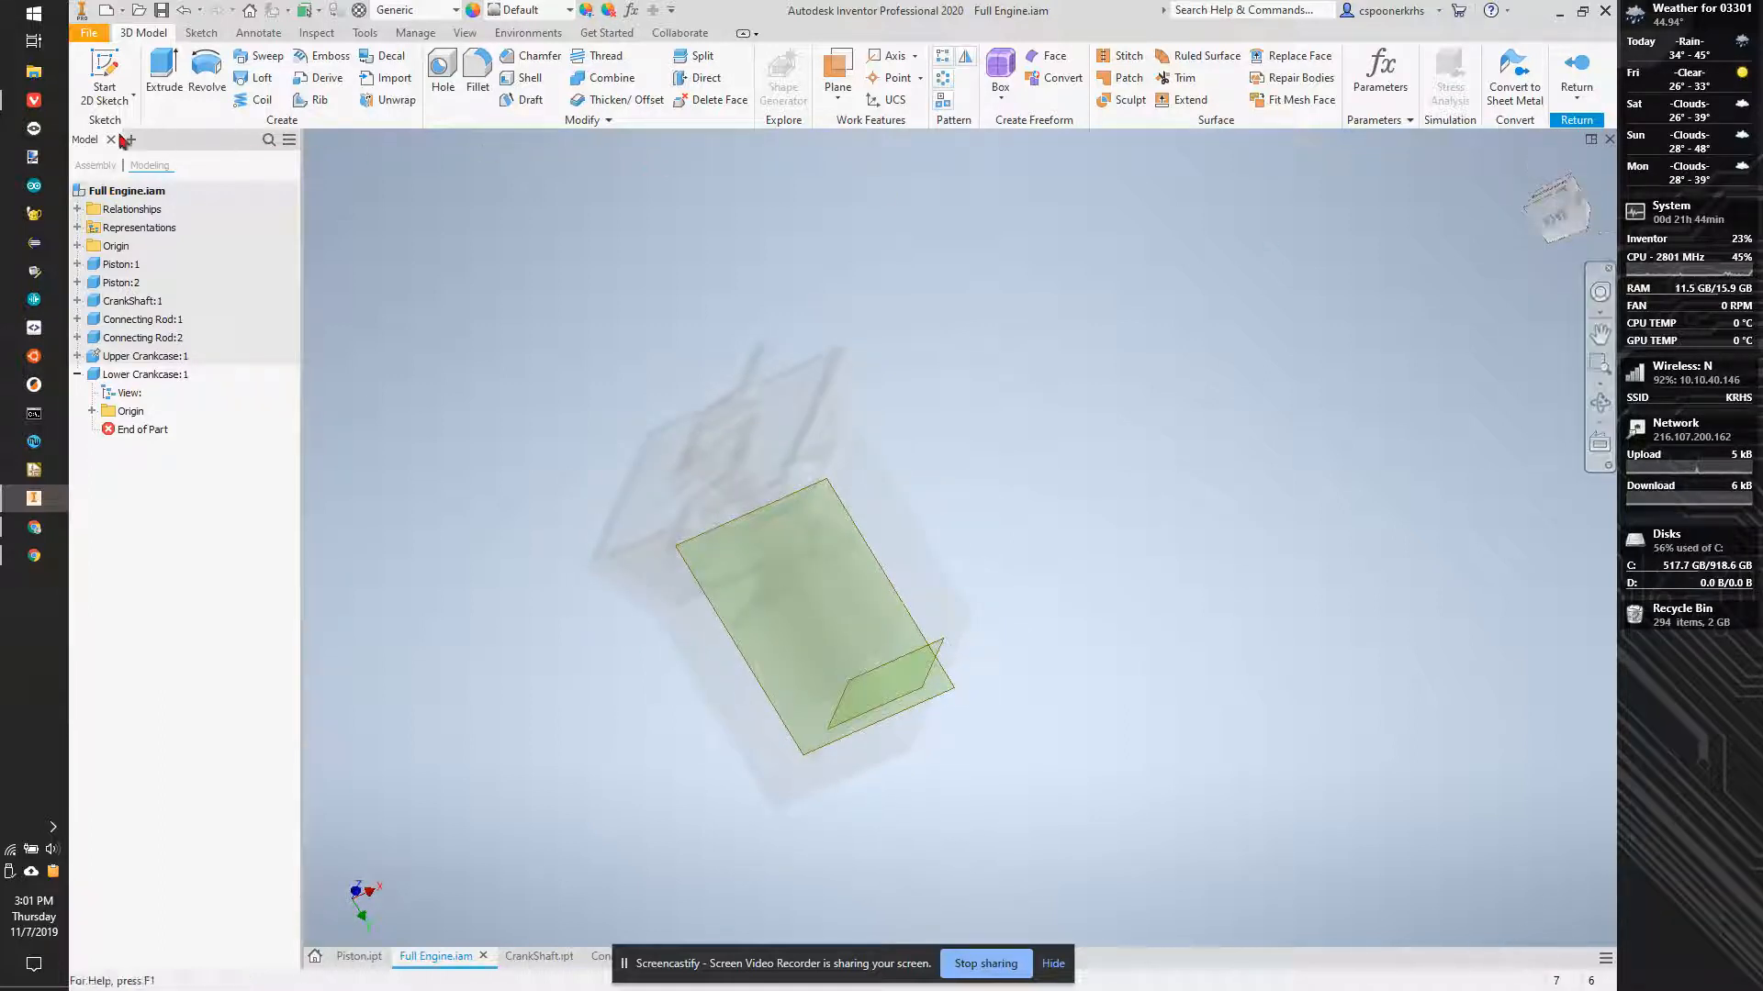
pyautogui.click(127, 57)
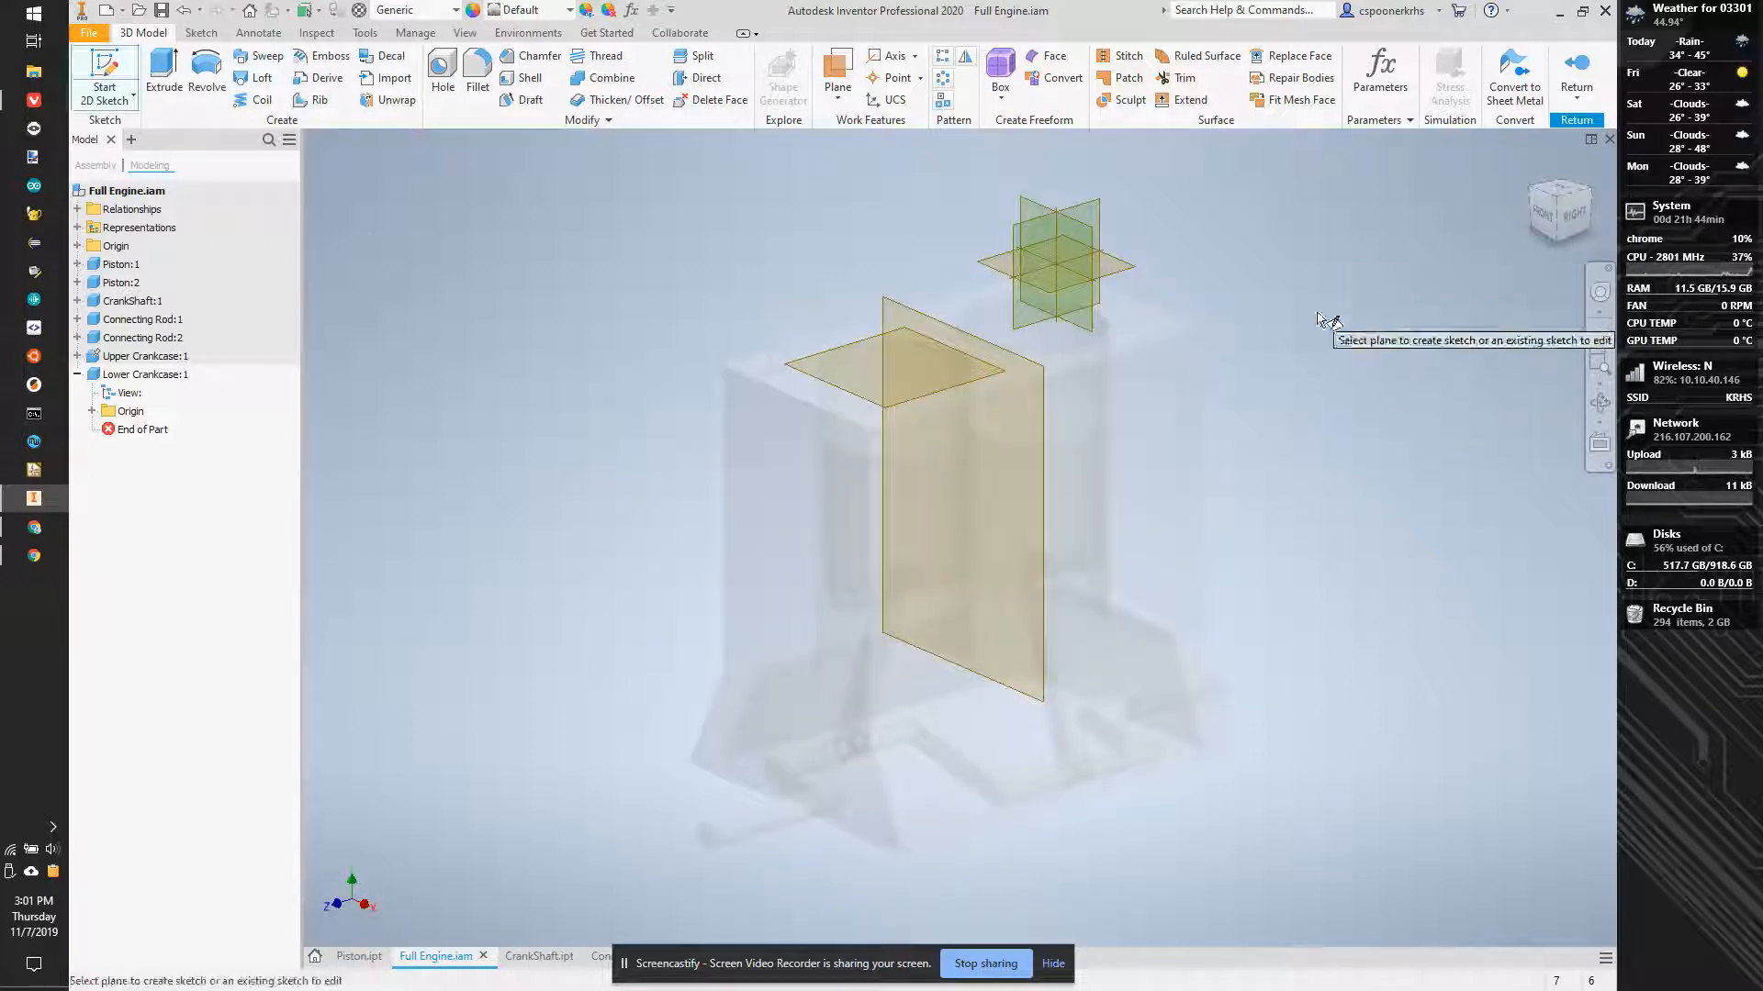
pyautogui.moveTo(1554, 222); pyautogui.dragTo(1511, 283)
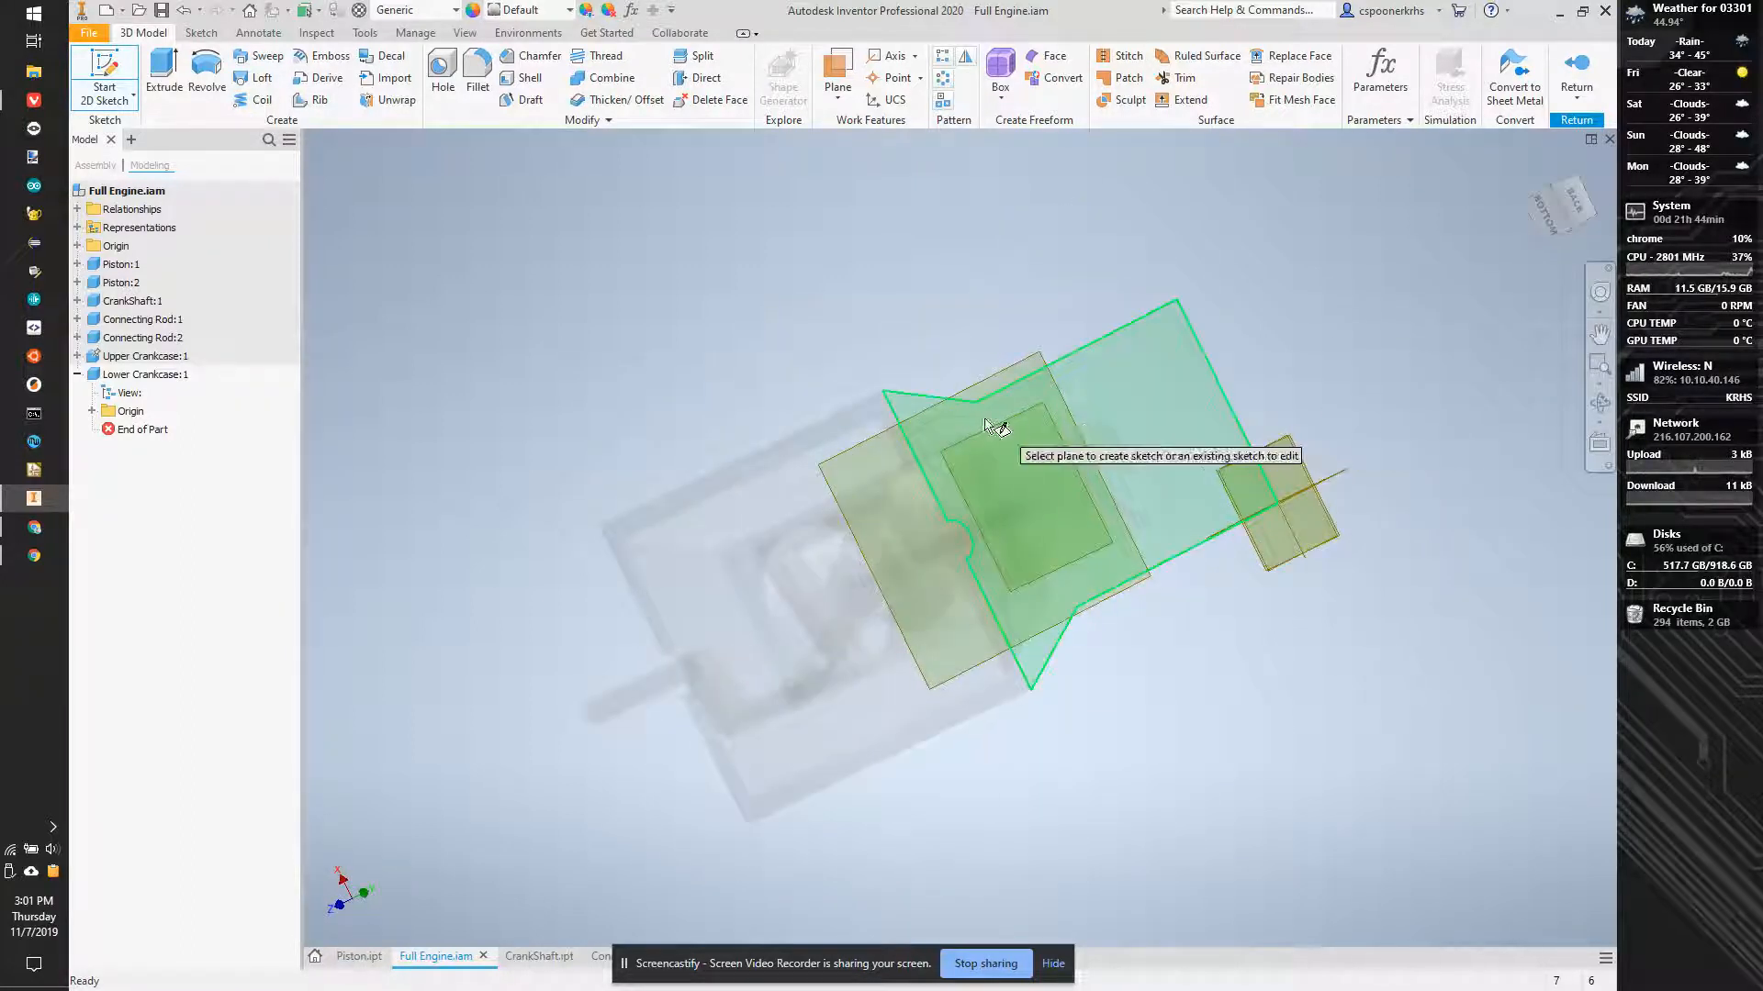
pyautogui.click(933, 397)
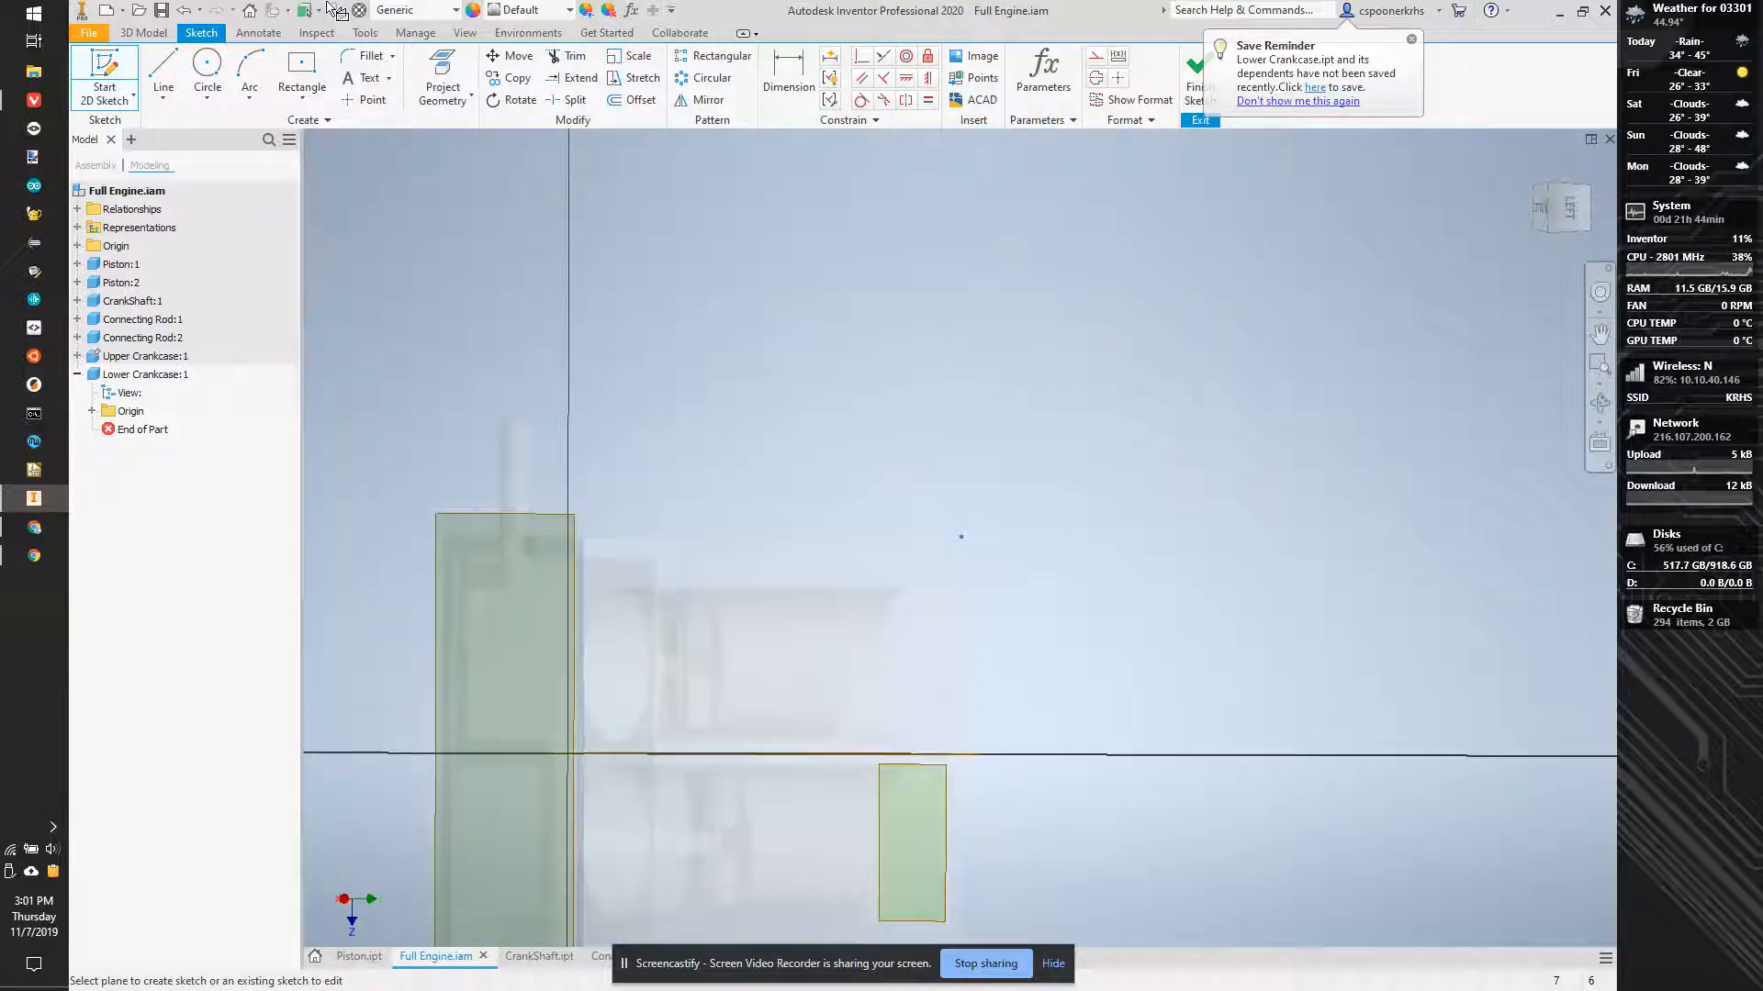
pyautogui.click(183, 11)
pyautogui.moveTo(1560, 210); pyautogui.dragTo(1226, 588)
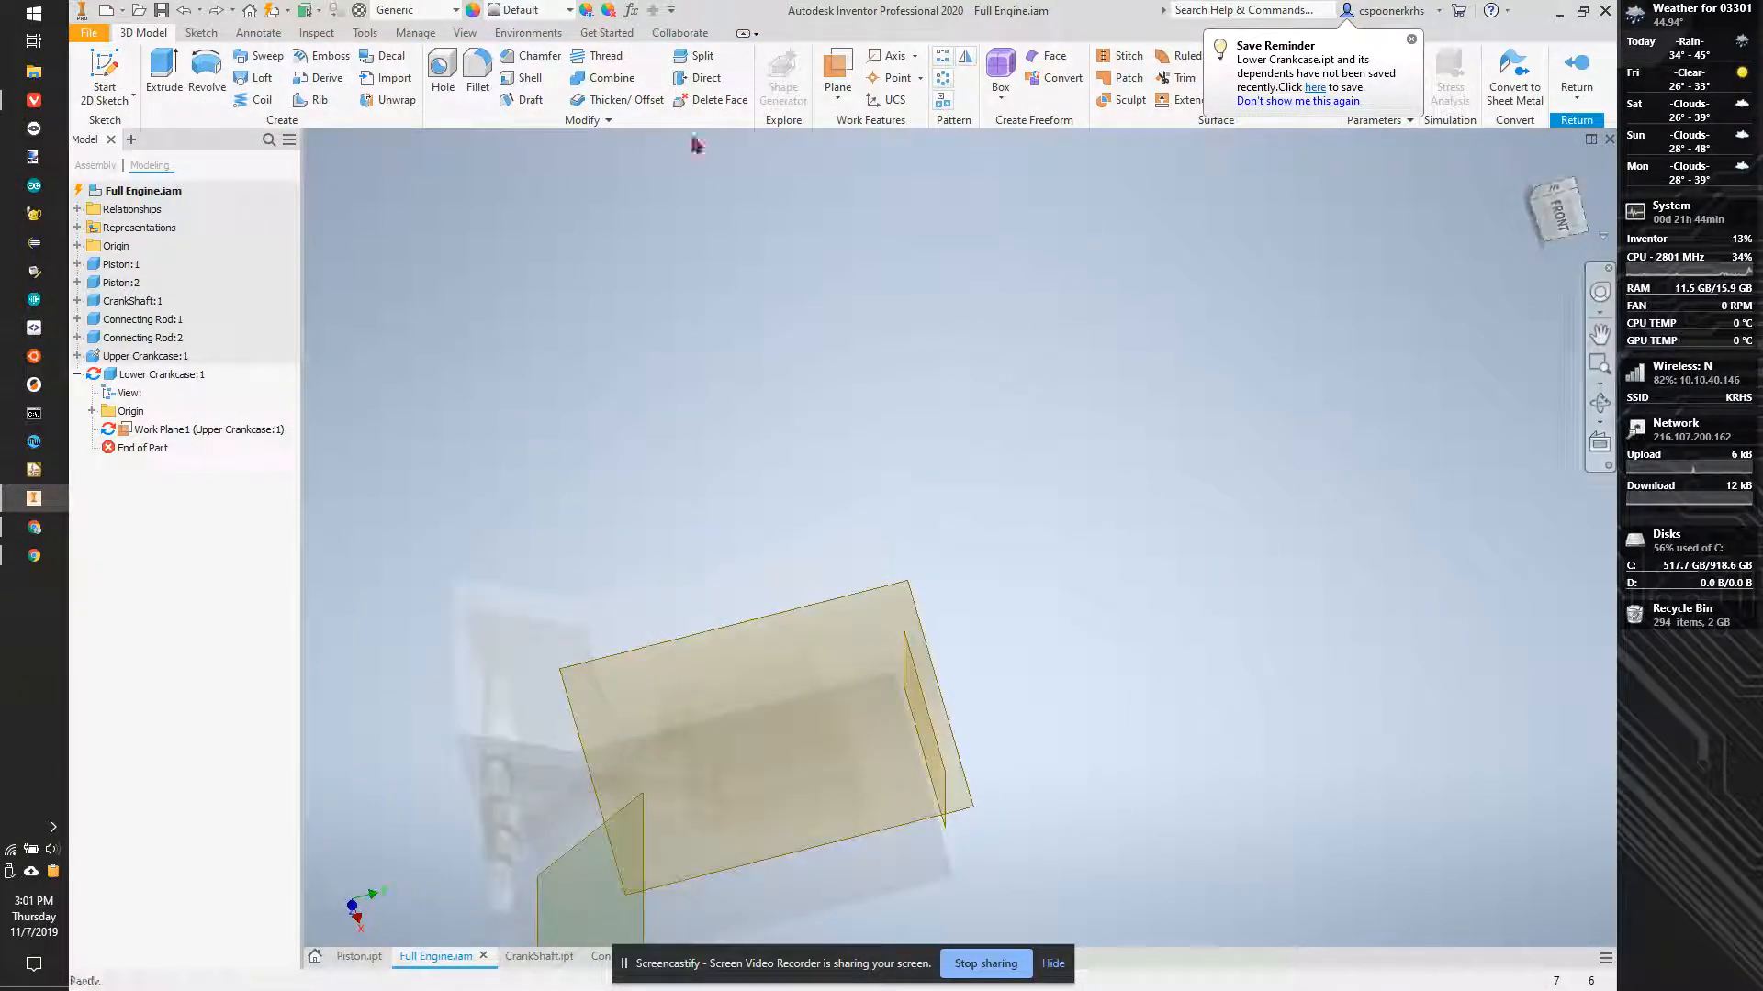
pyautogui.click(104, 74)
pyautogui.scroll(1, 813, 476)
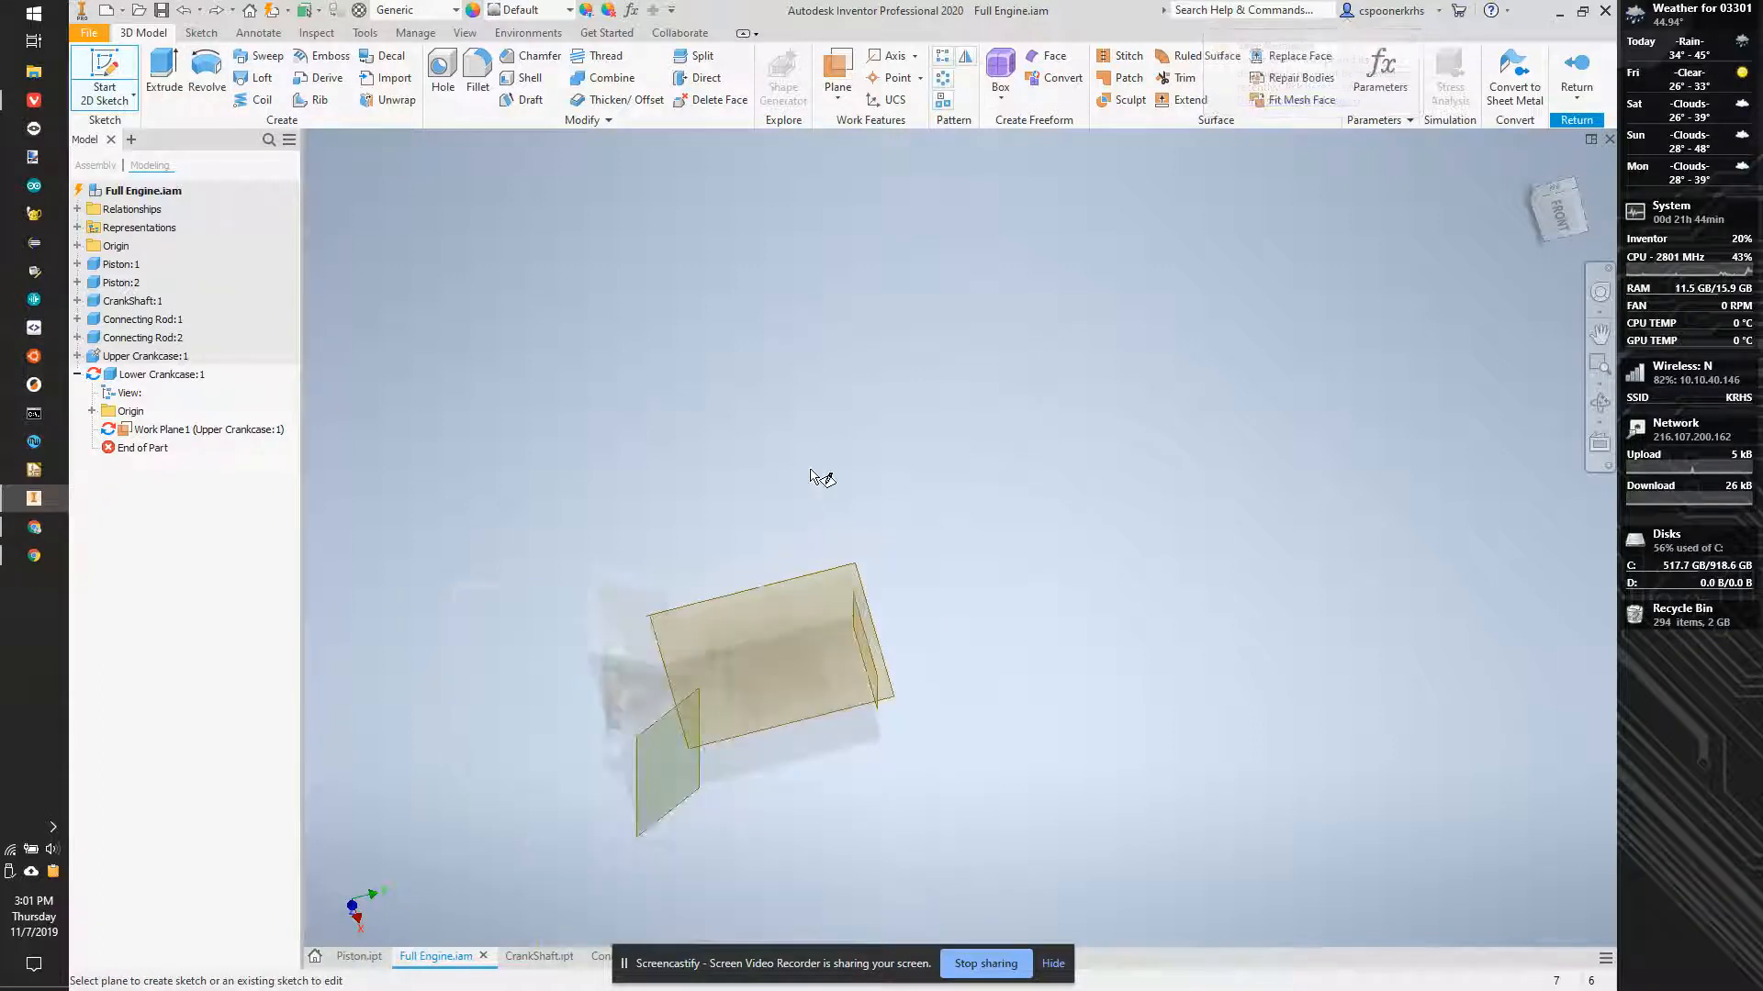
pyautogui.scroll(-3, 706, 712)
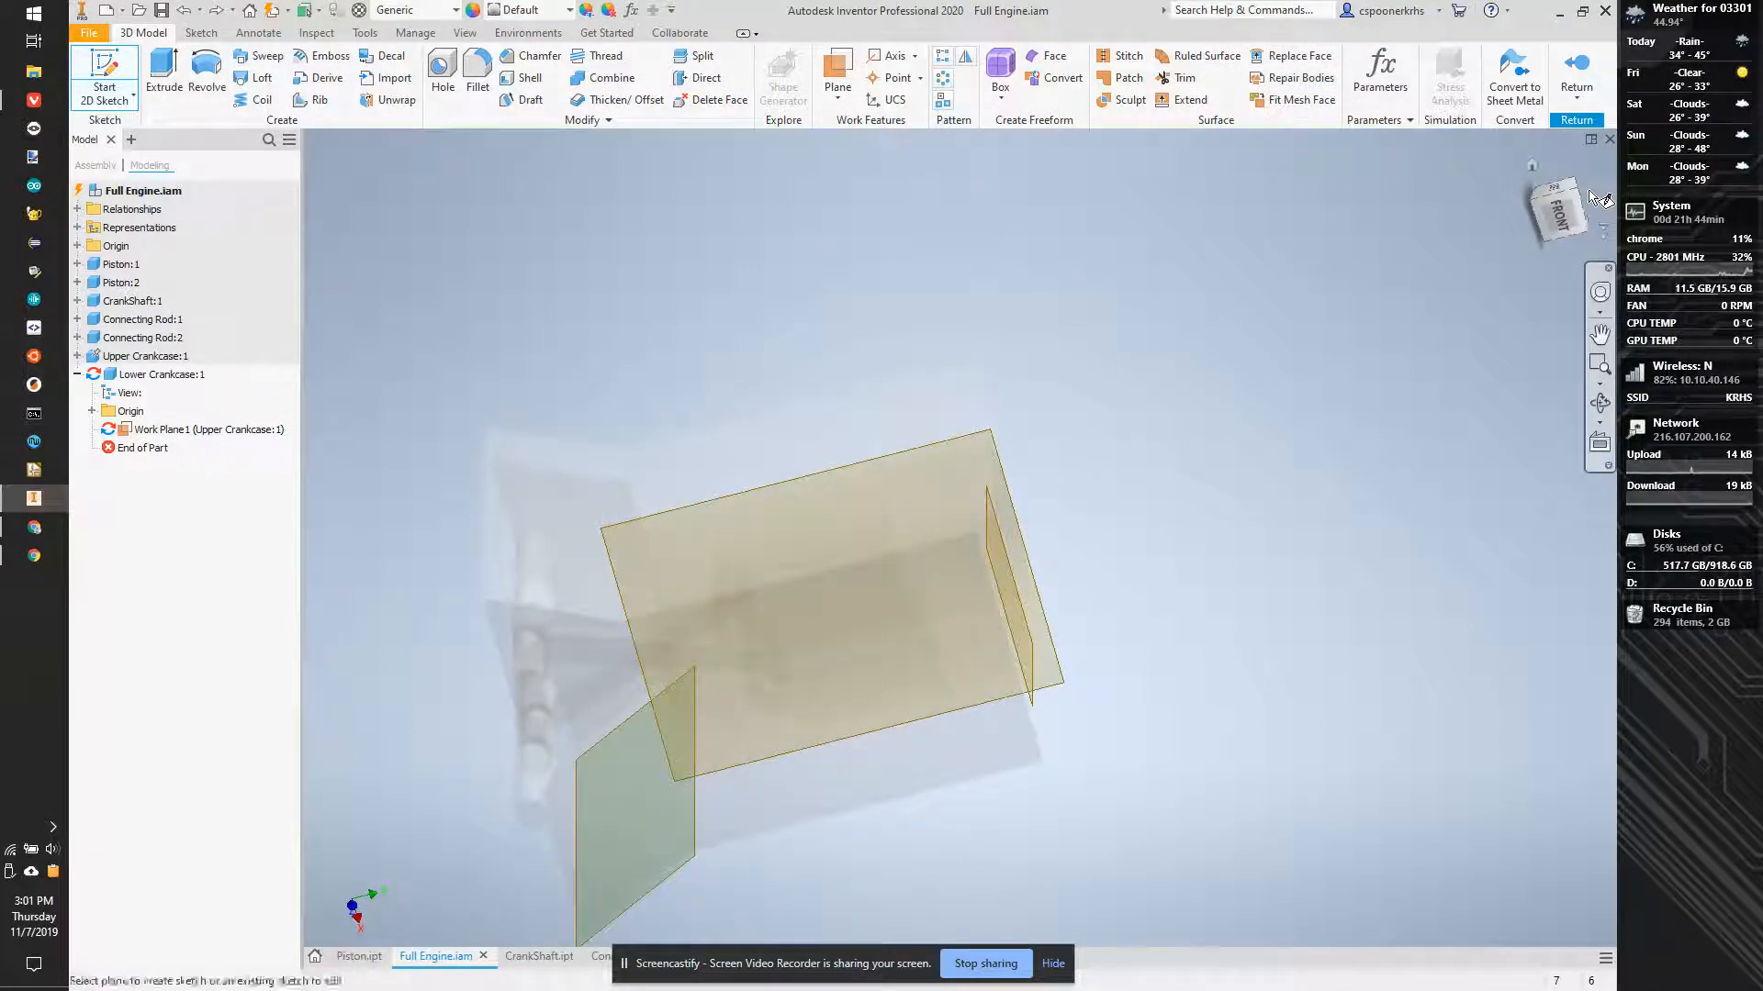
pyautogui.moveTo(1565, 210); pyautogui.dragTo(681, 185)
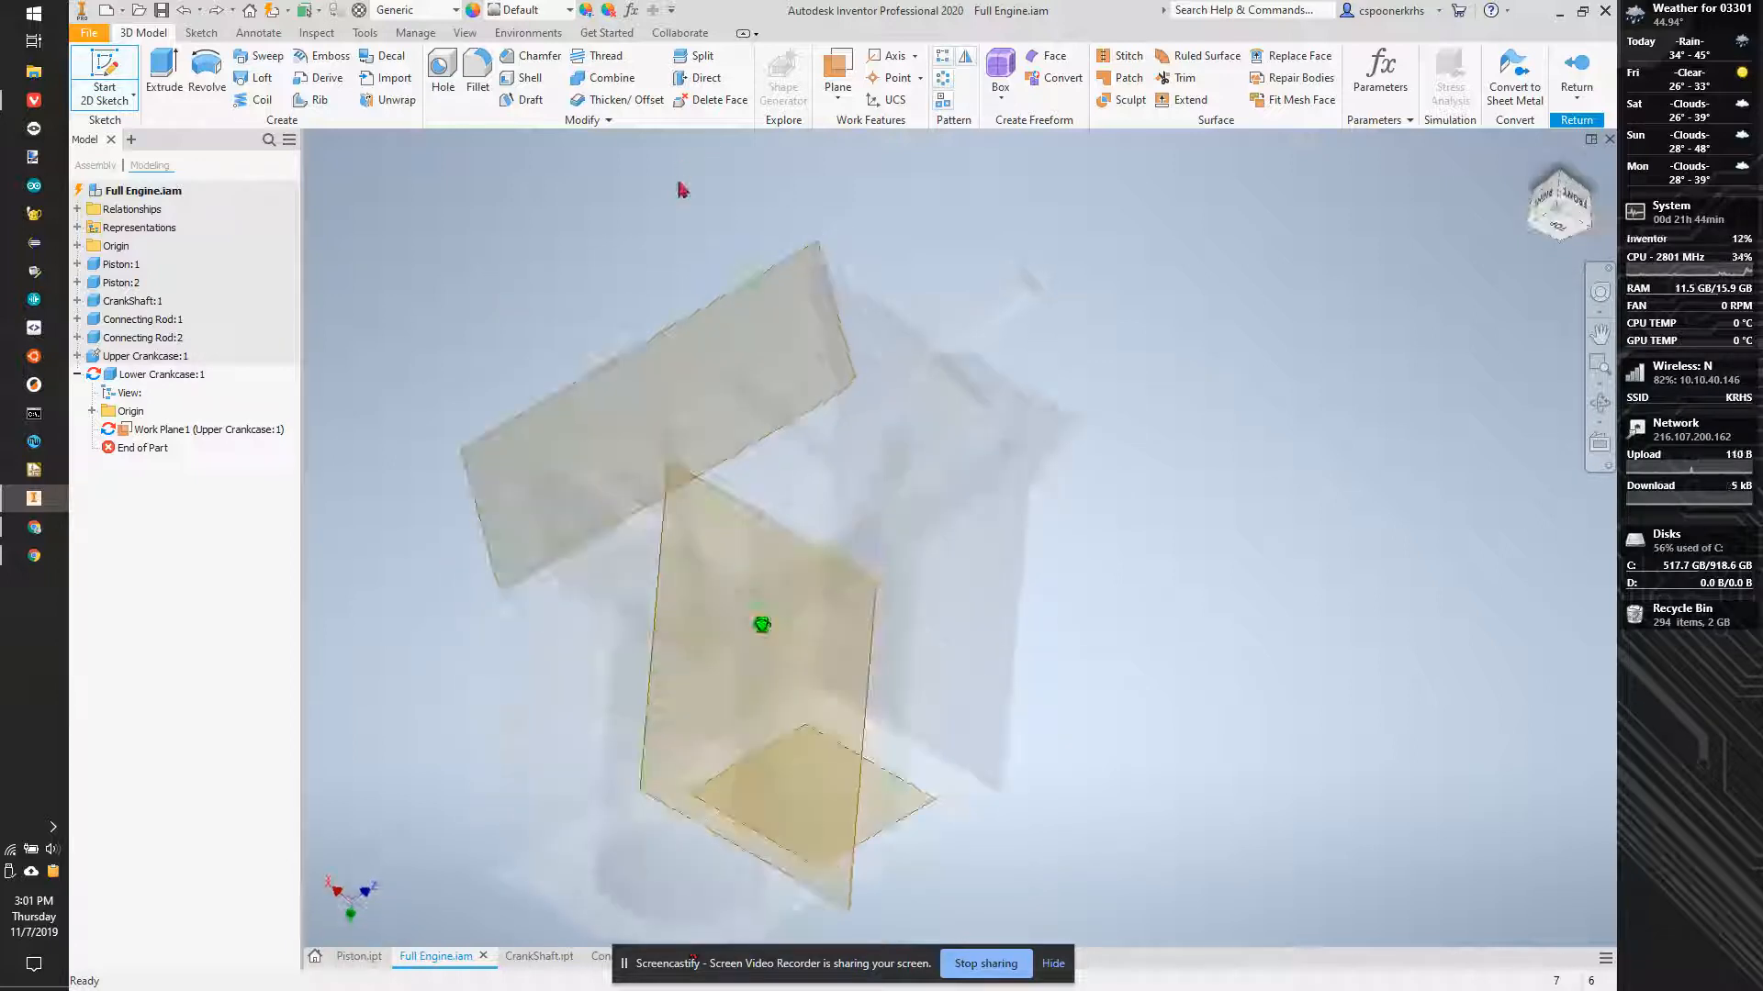
pyautogui.click(185, 10)
# Start a 2D sketch on the upper crankcase's notched end face and project the face outline and the inner sloped wall edges.
pyautogui.click(104, 78)
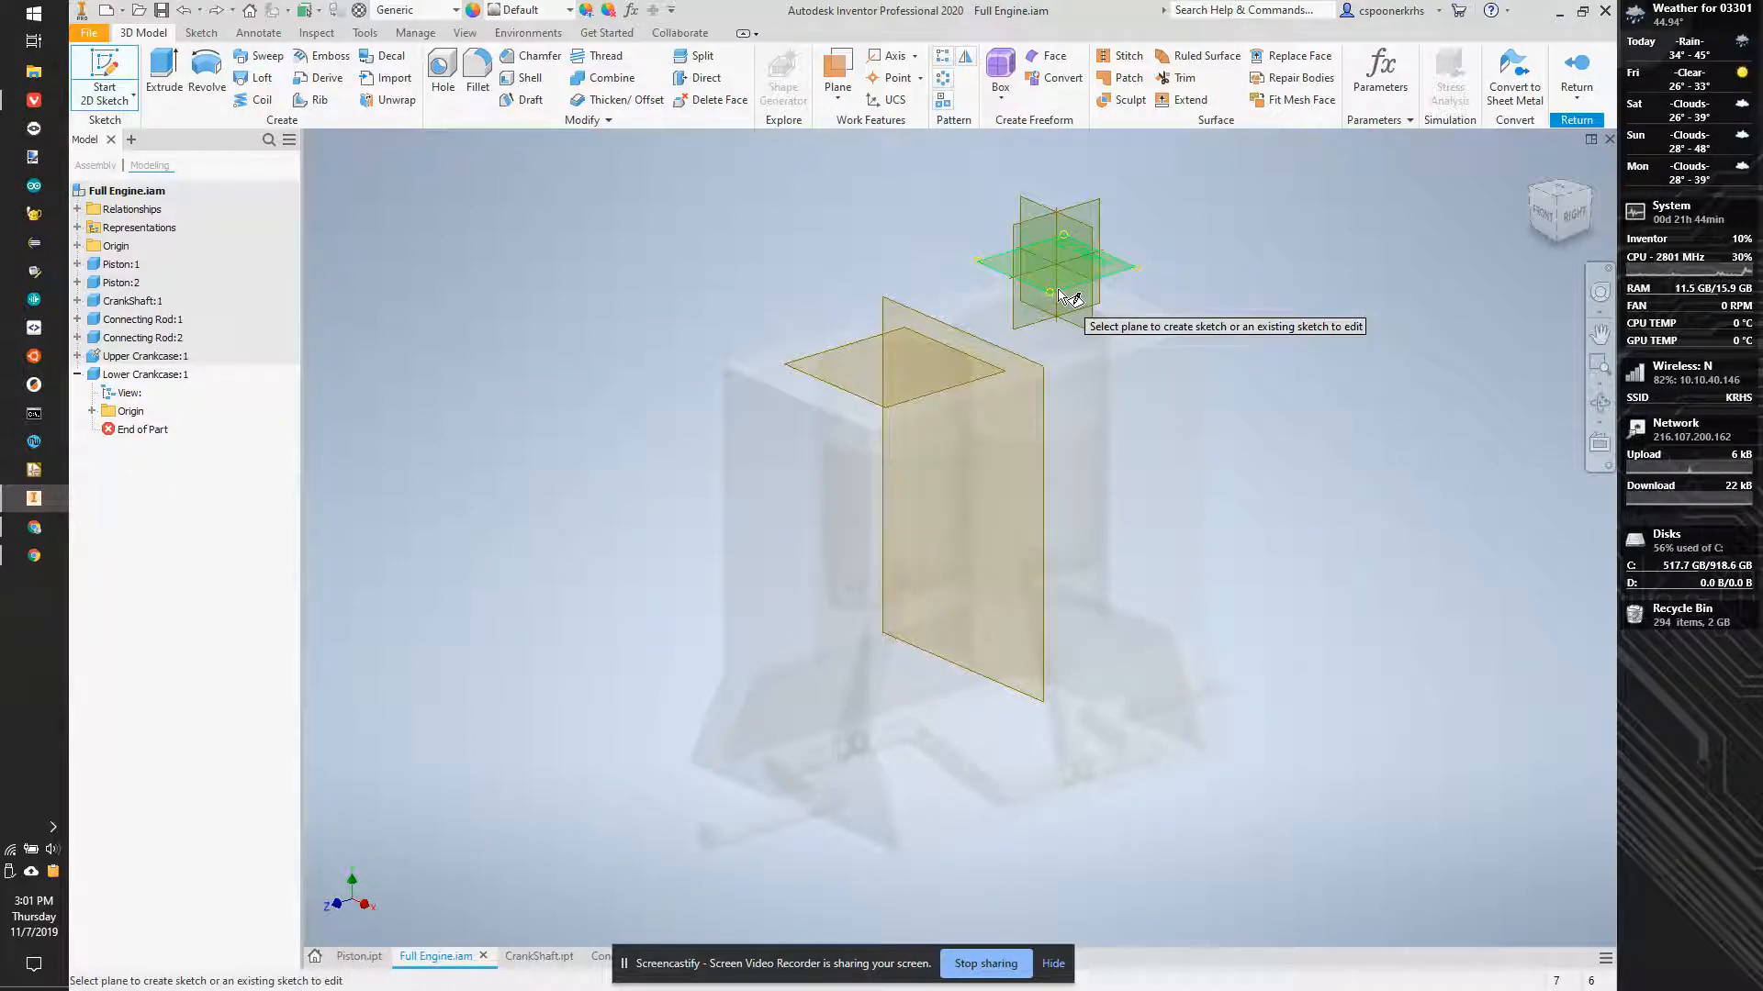
pyautogui.moveTo(1586, 210); pyautogui.dragTo(1276, 275)
pyautogui.click(983, 425)
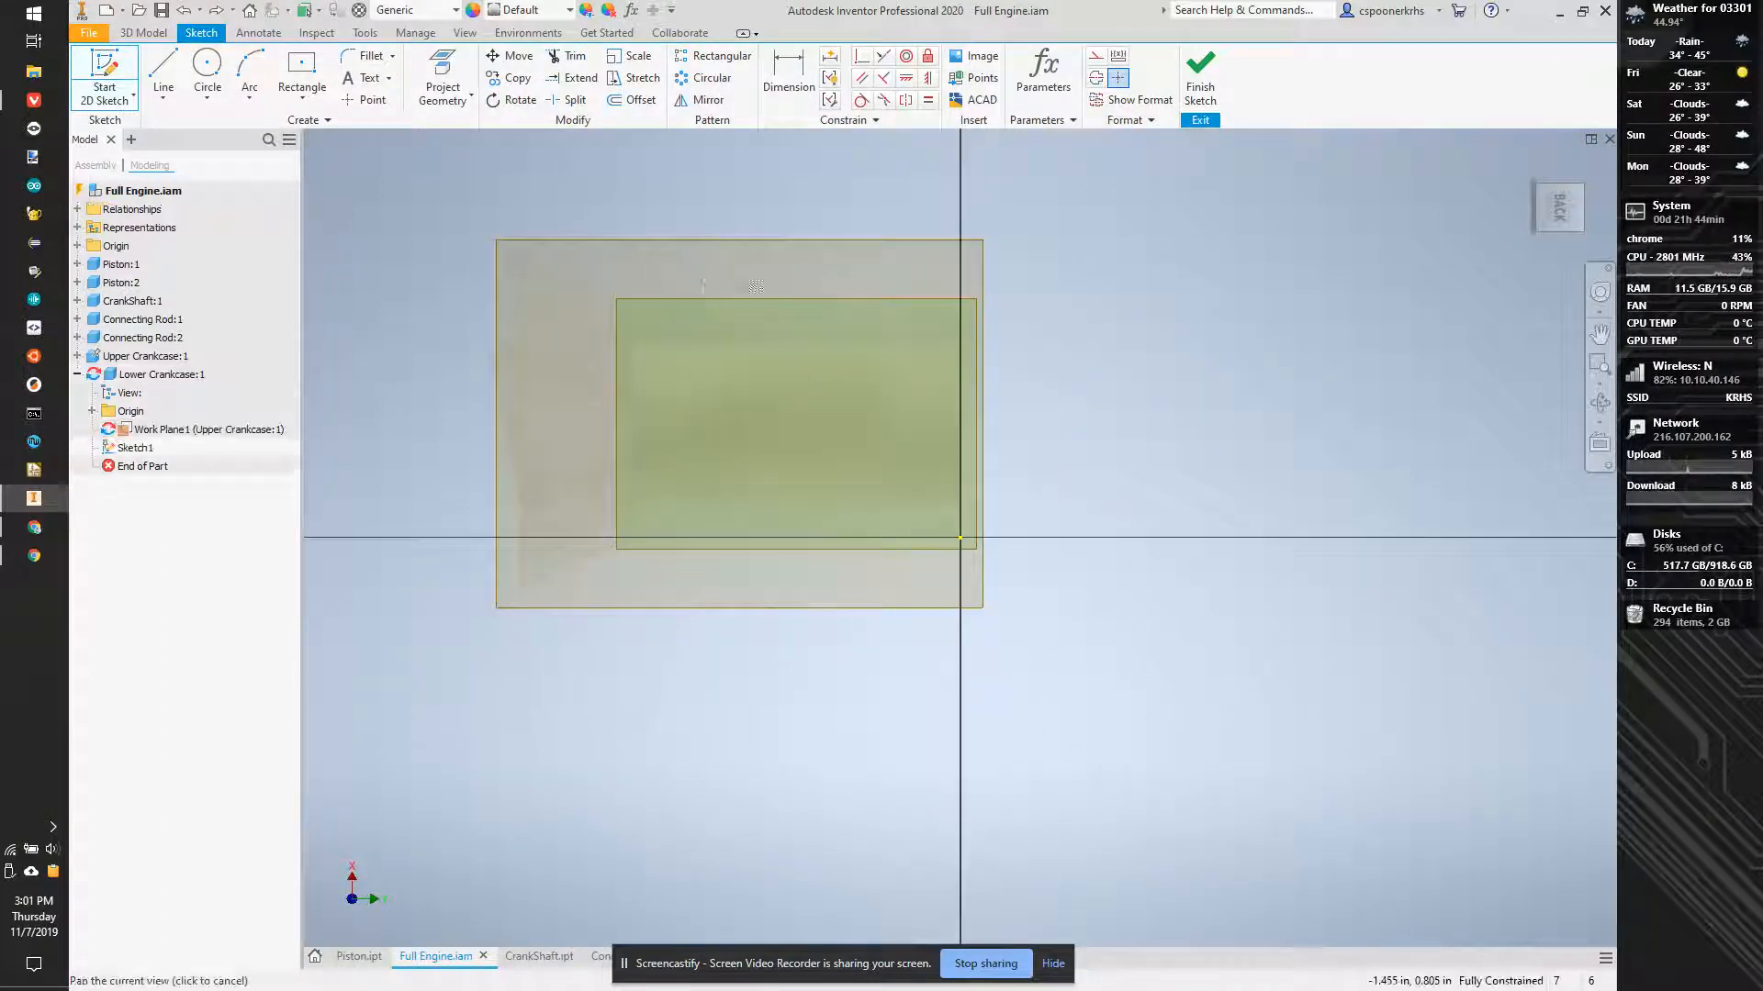
pyautogui.click(449, 66)
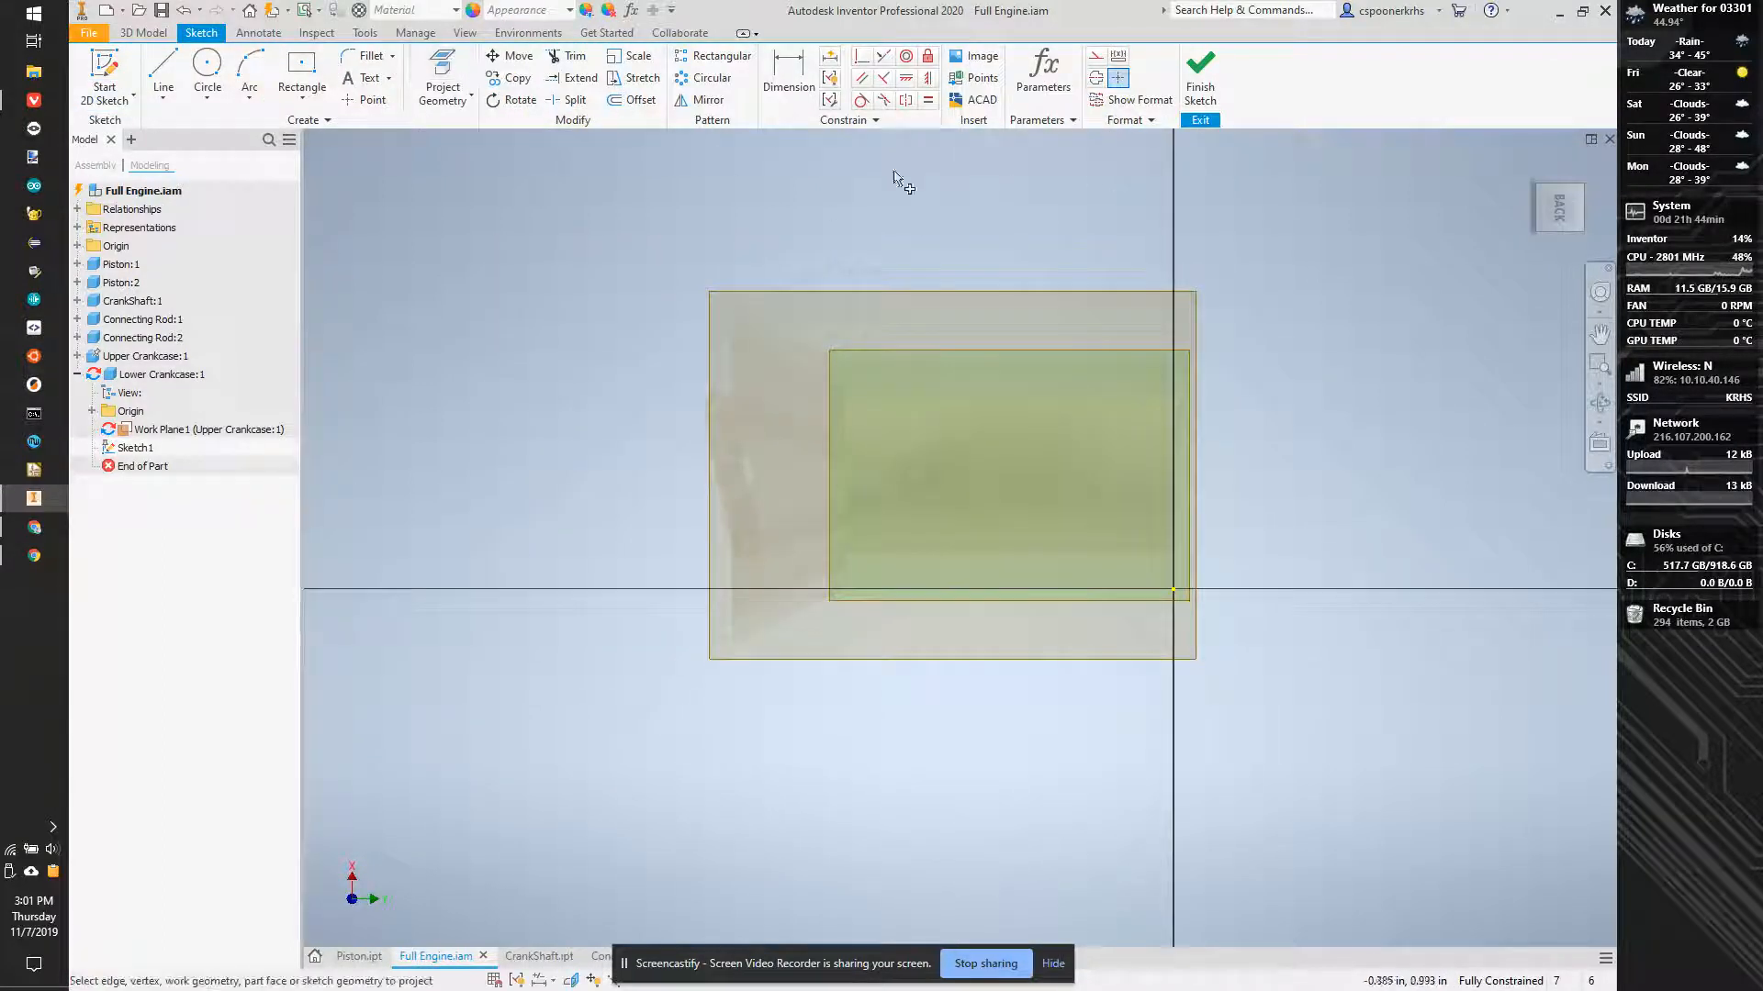
pyautogui.click(735, 344)
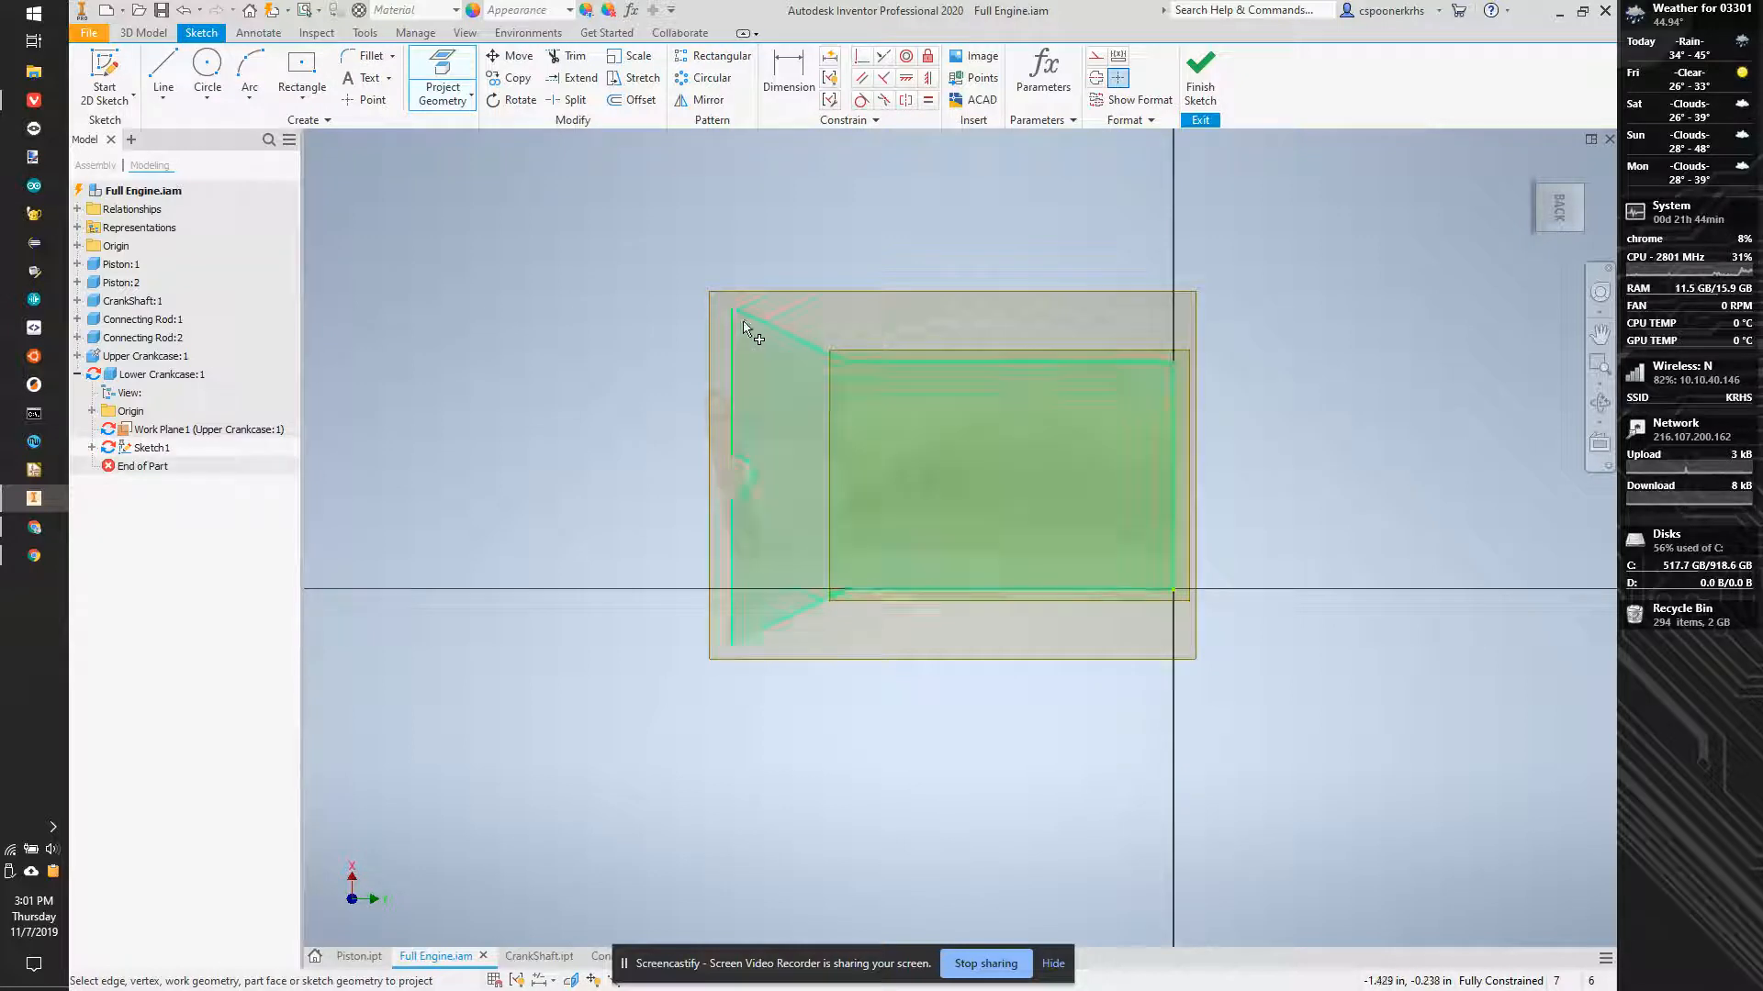
pyautogui.scroll(-3, 729, 643)
pyautogui.click(750, 587)
pyautogui.moveTo(826, 516); pyautogui.dragTo(825, 777, button='middle')
pyautogui.click(814, 372)
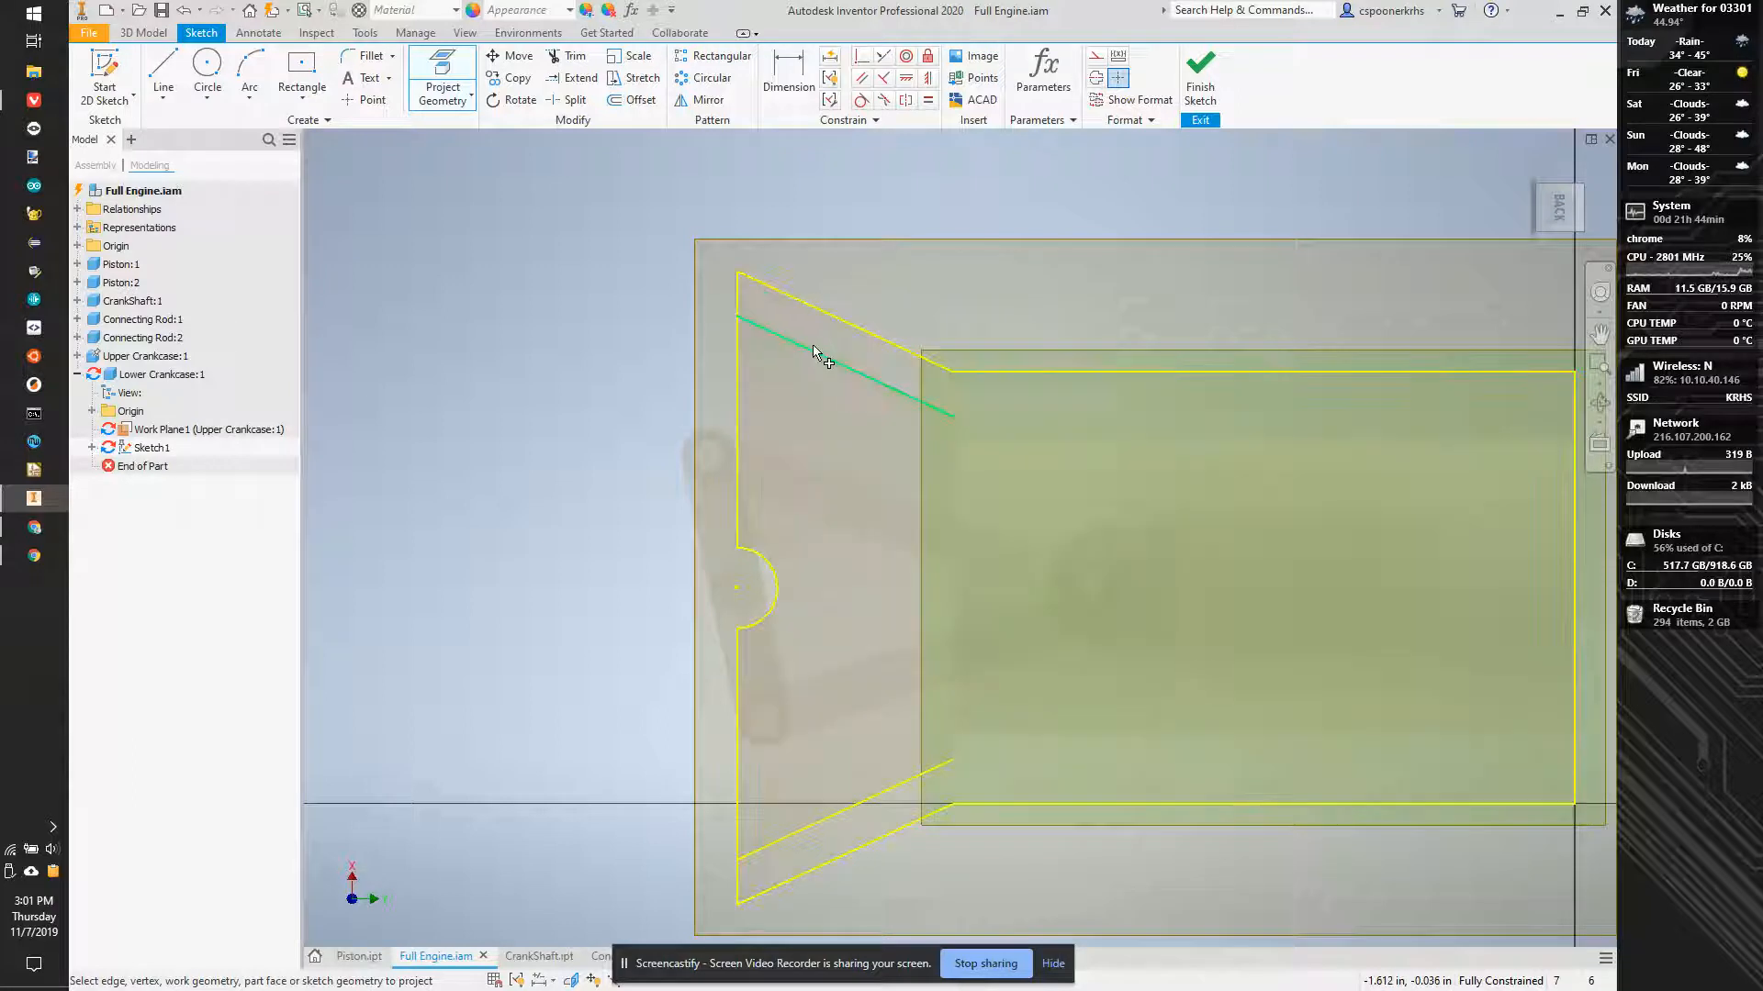
pyautogui.click(808, 350)
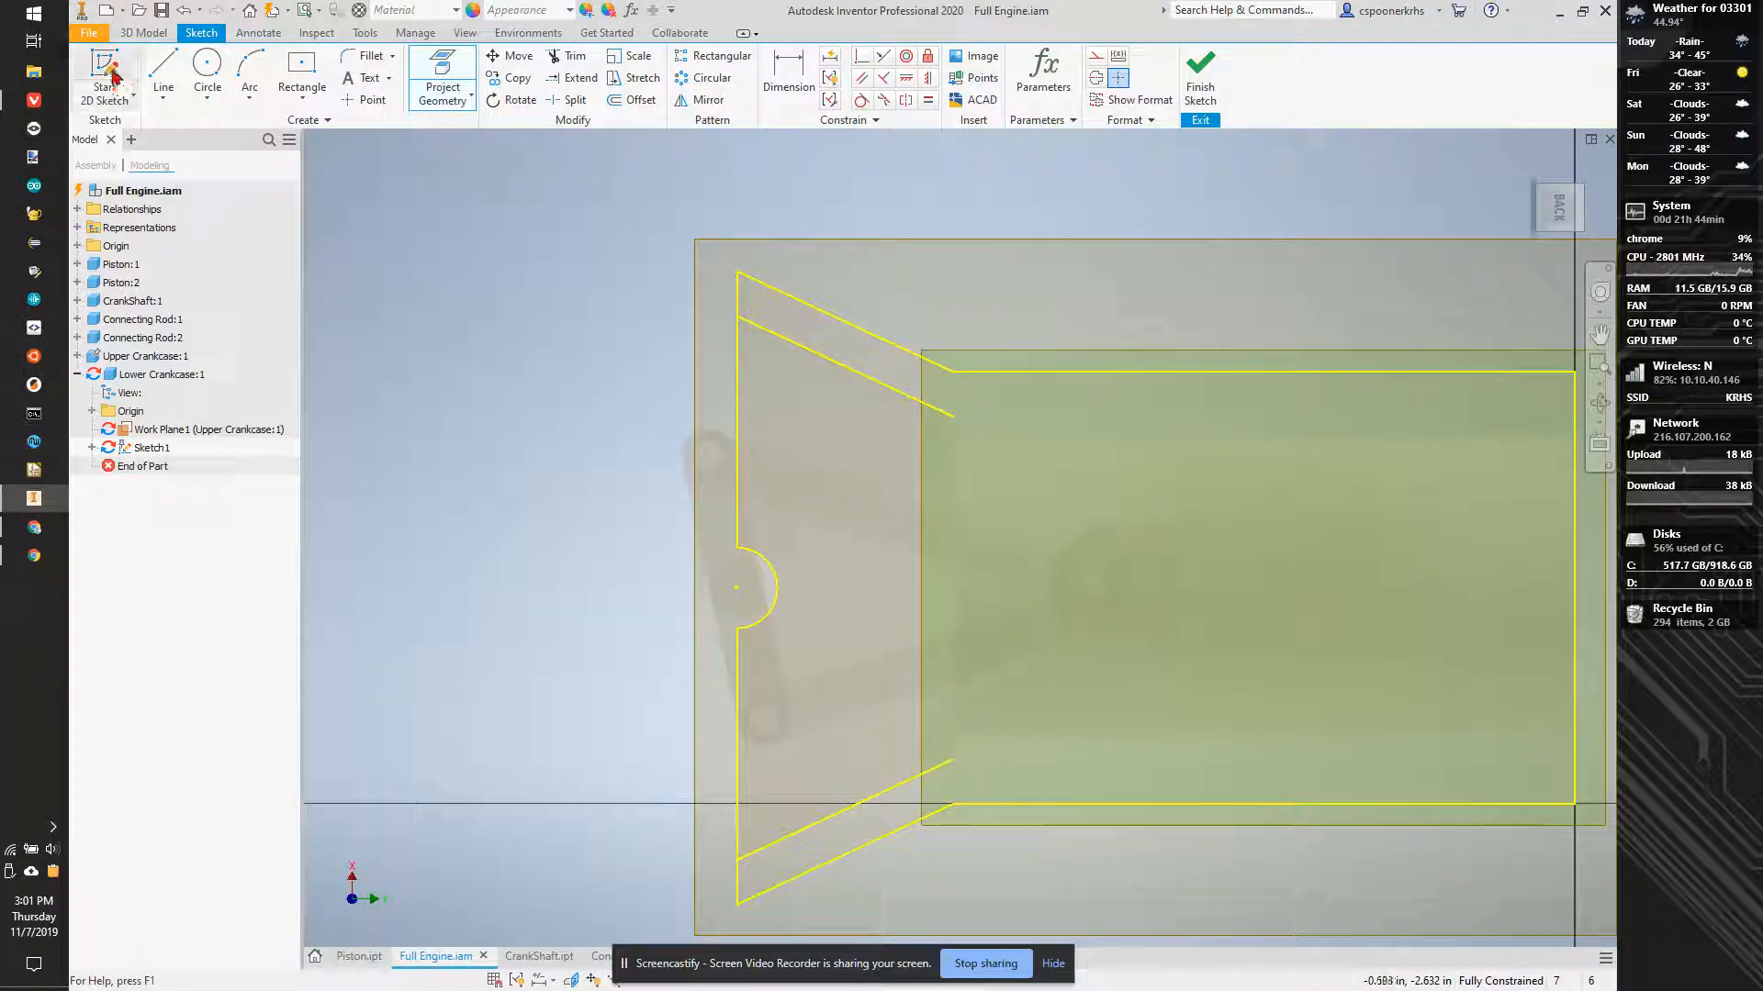
# Draw connected lines from one corner of the notched edge: a short straight side, an angled side and the long base parallel to that edge.
pyautogui.click(164, 69)
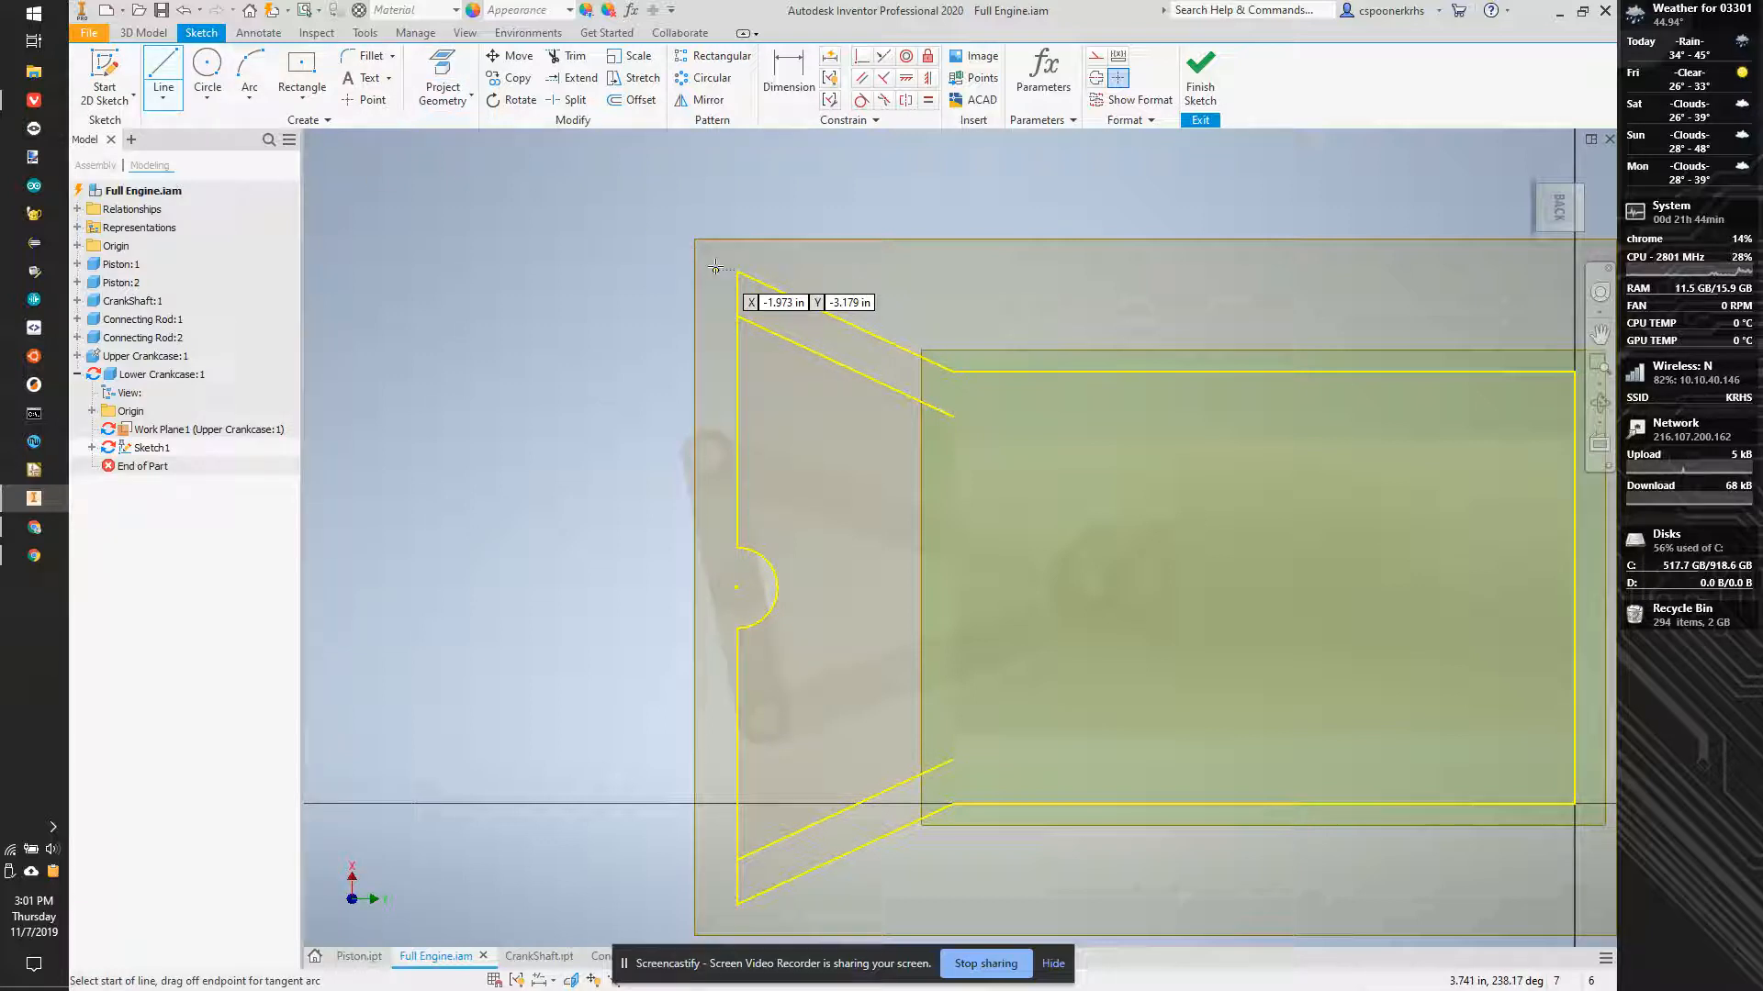
pyautogui.click(736, 270)
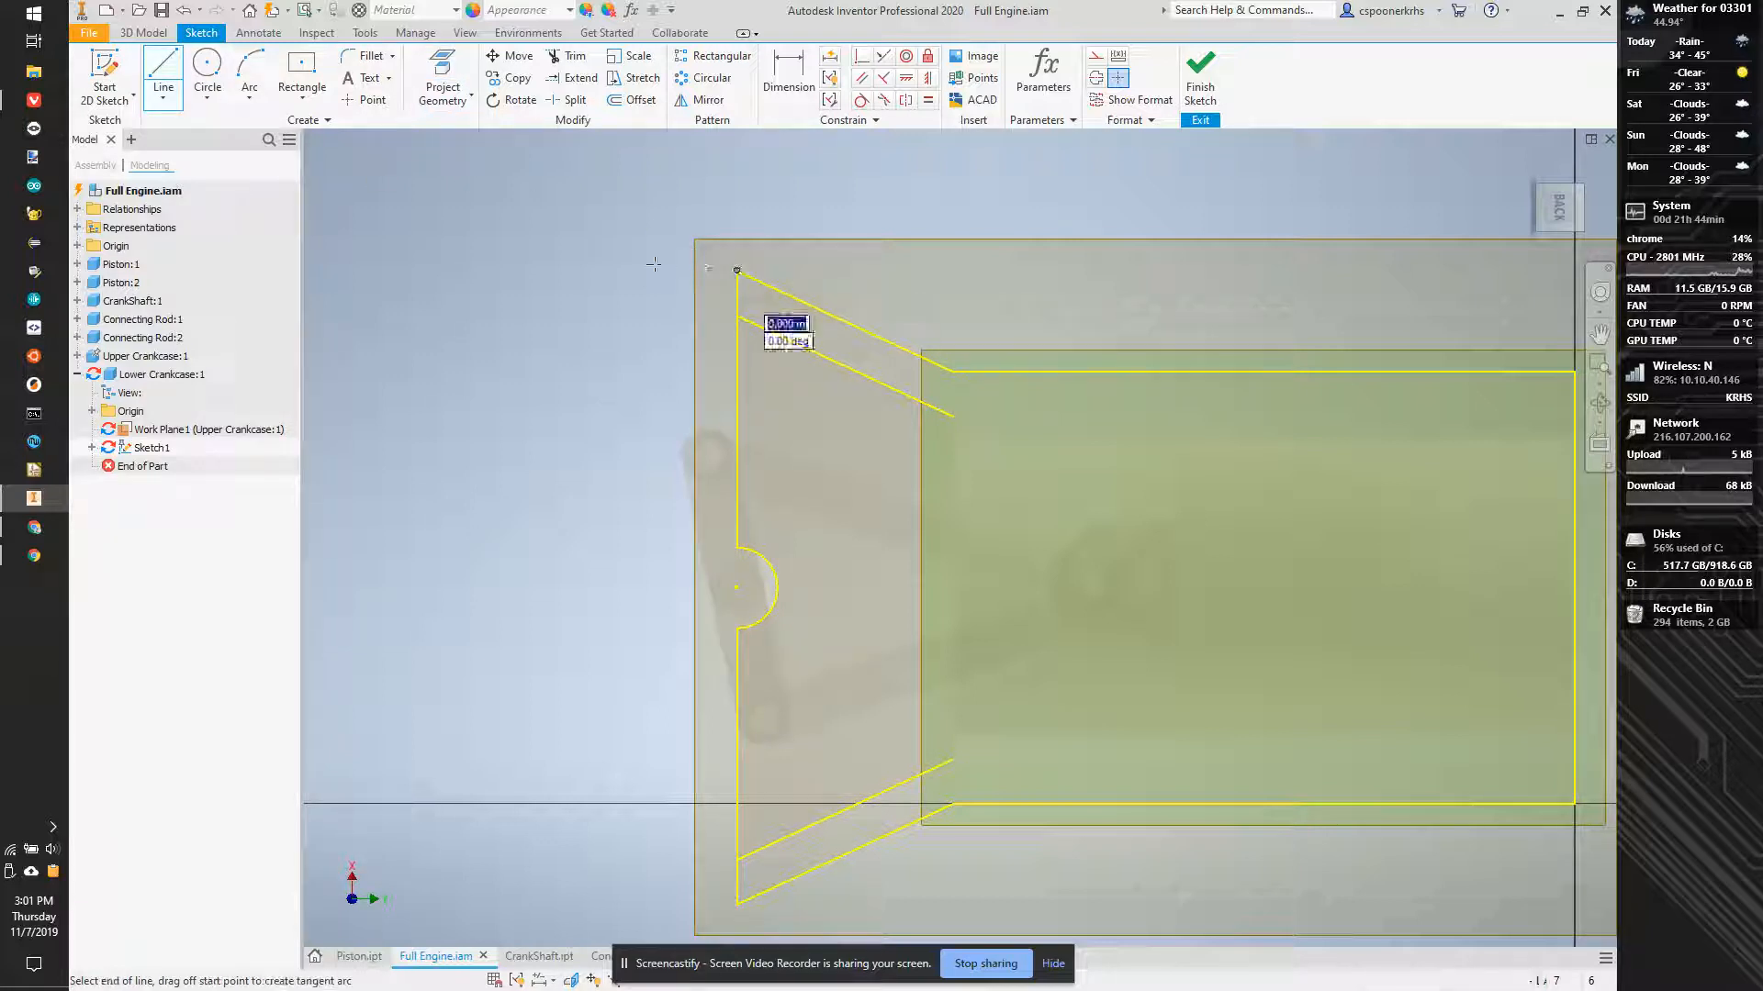
pyautogui.click(593, 270)
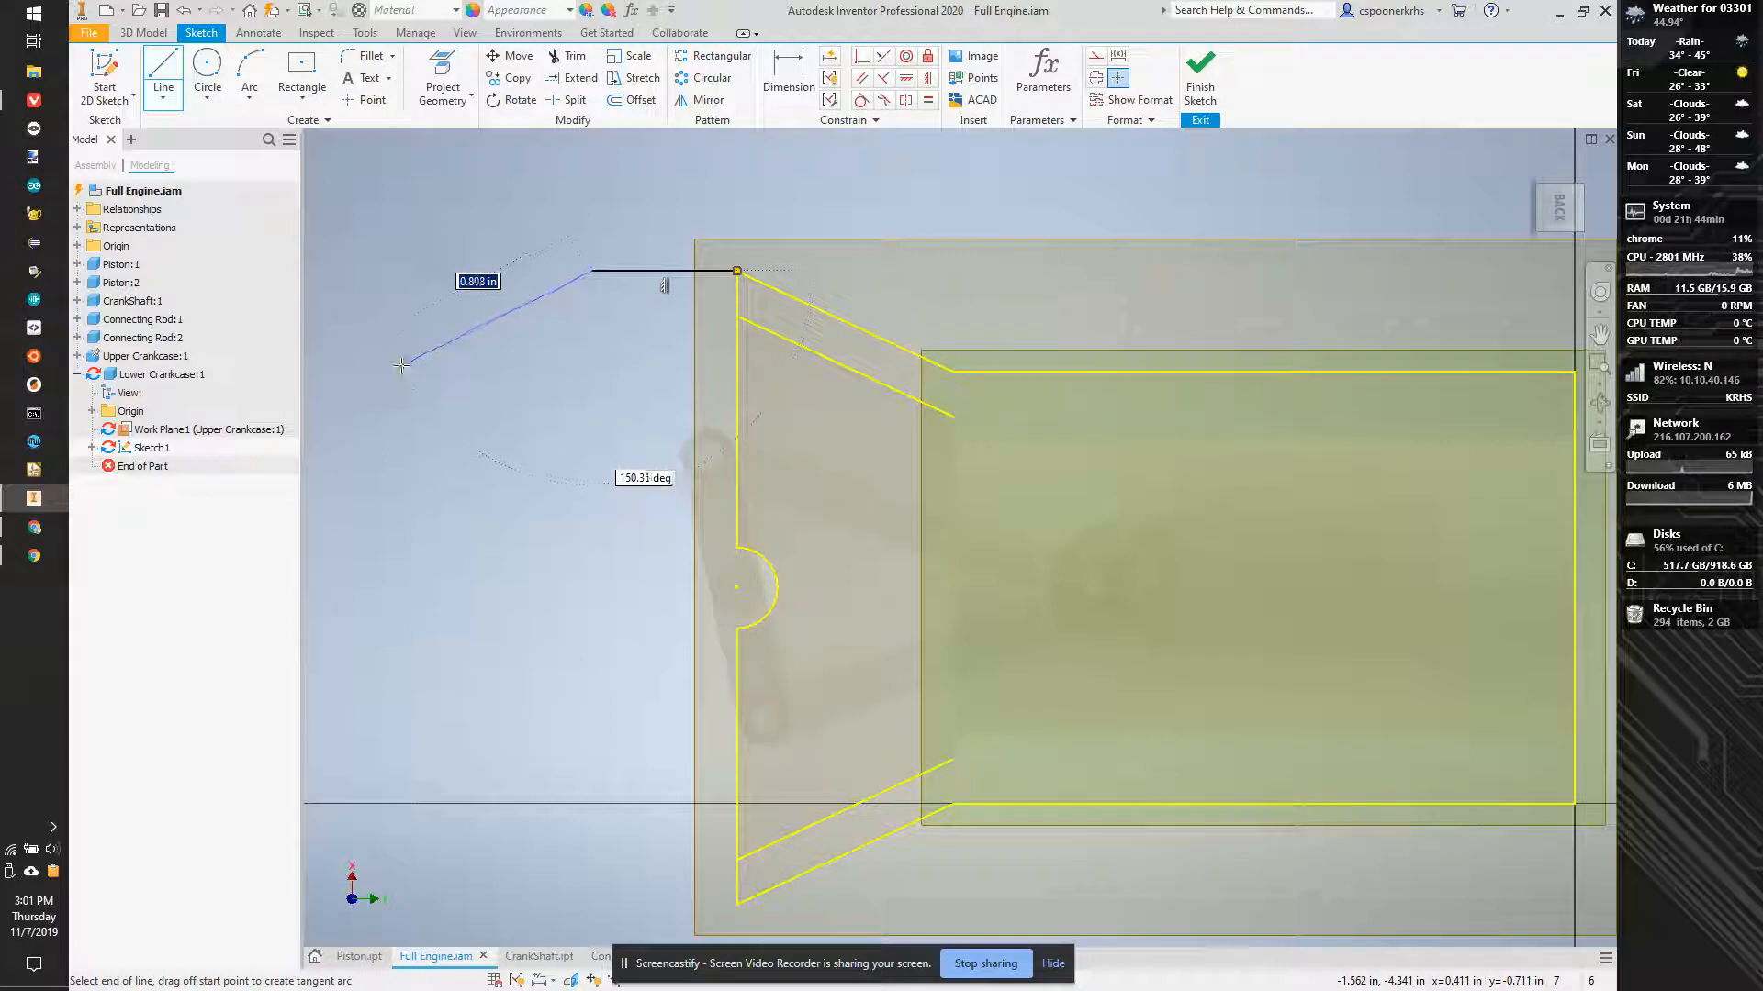
pyautogui.click(377, 379)
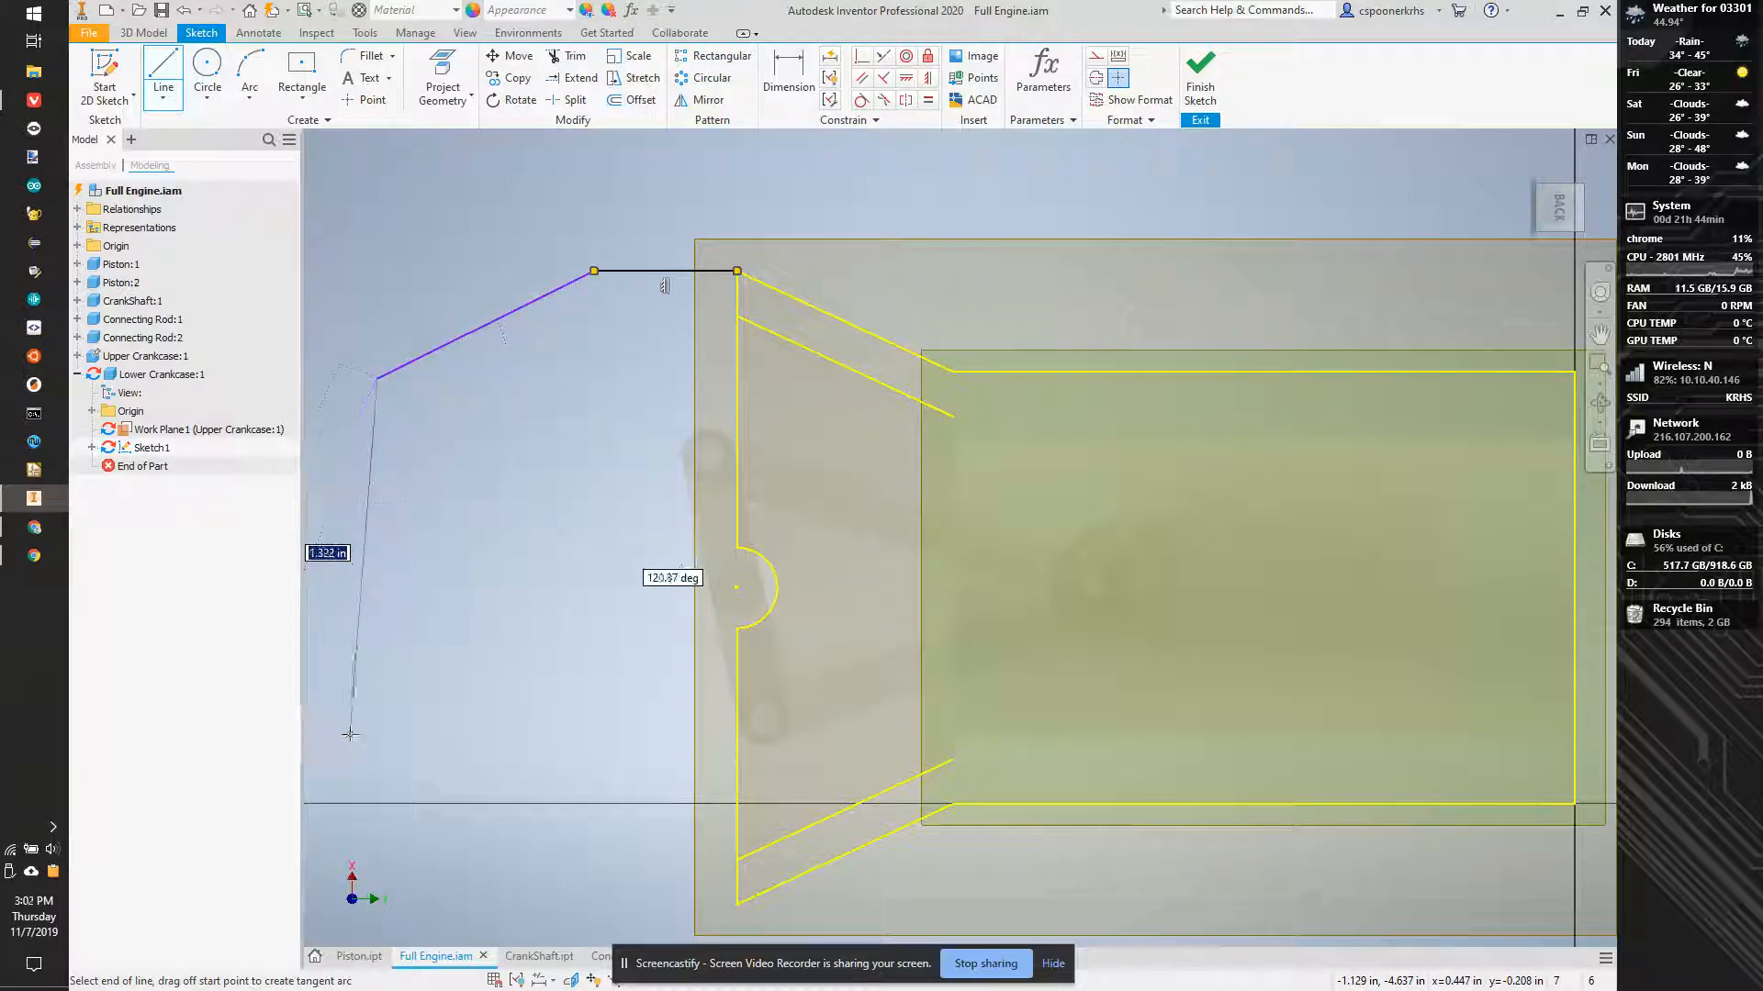
pyautogui.moveTo(349, 734); pyautogui.dragTo(383, 567, button='middle')
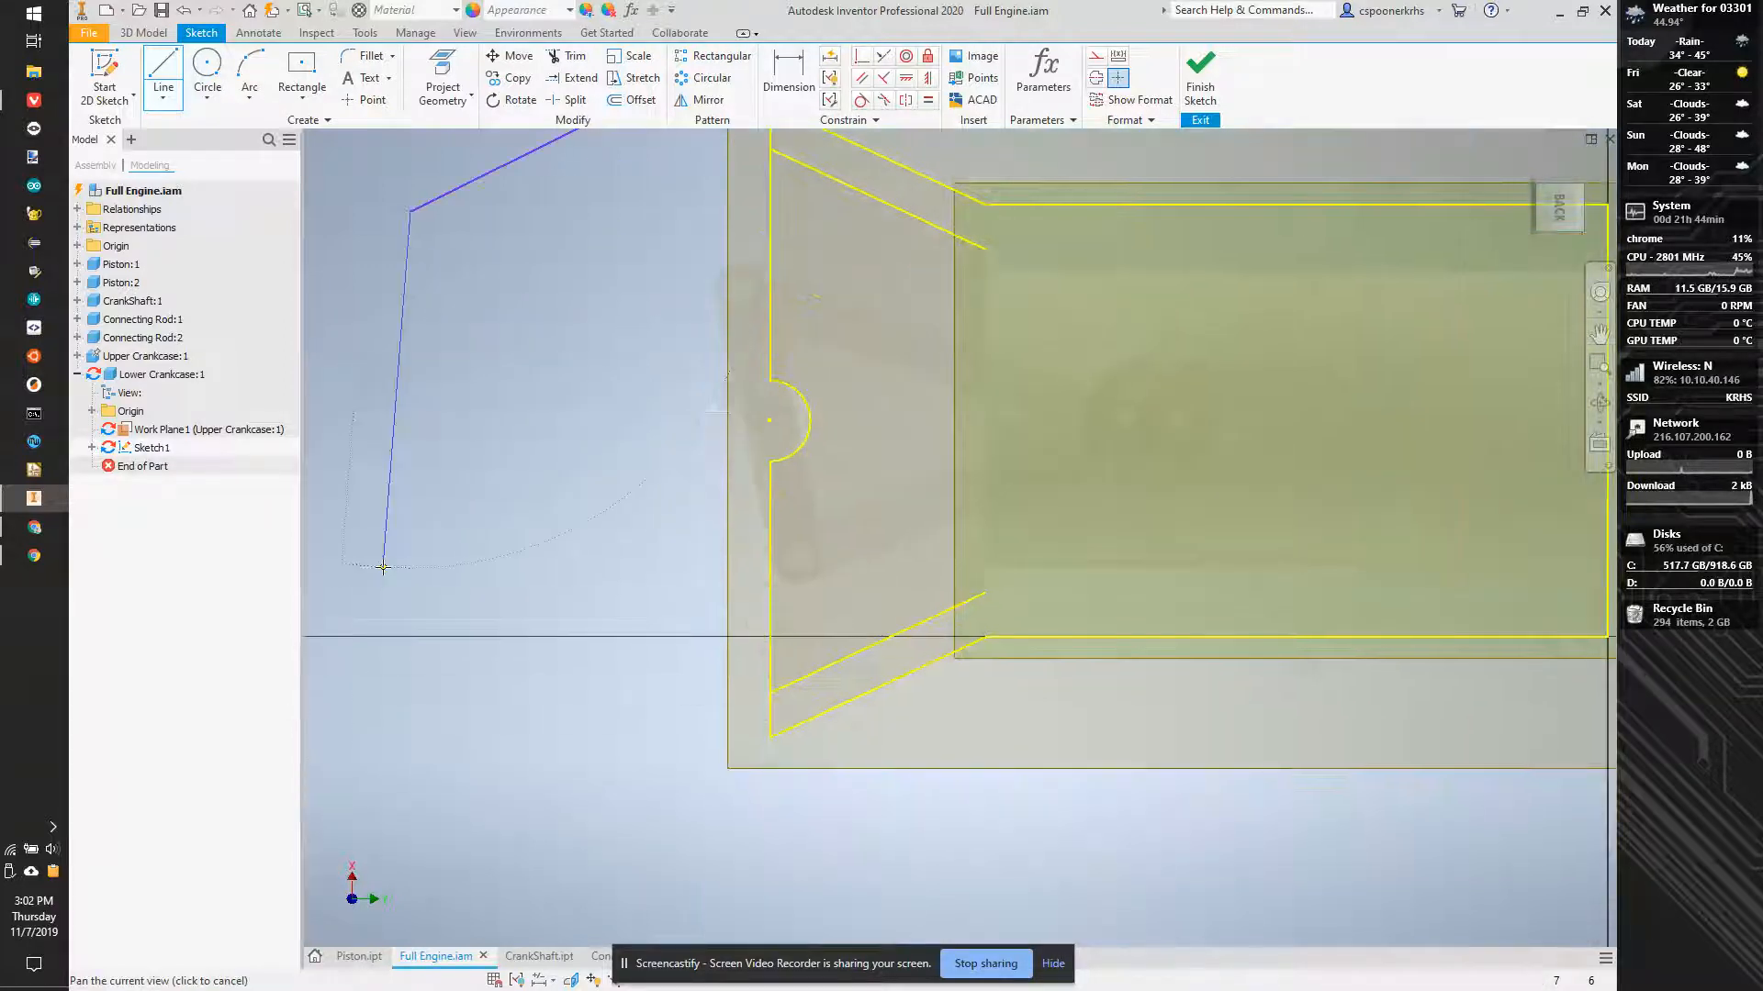
pyautogui.click(411, 640)
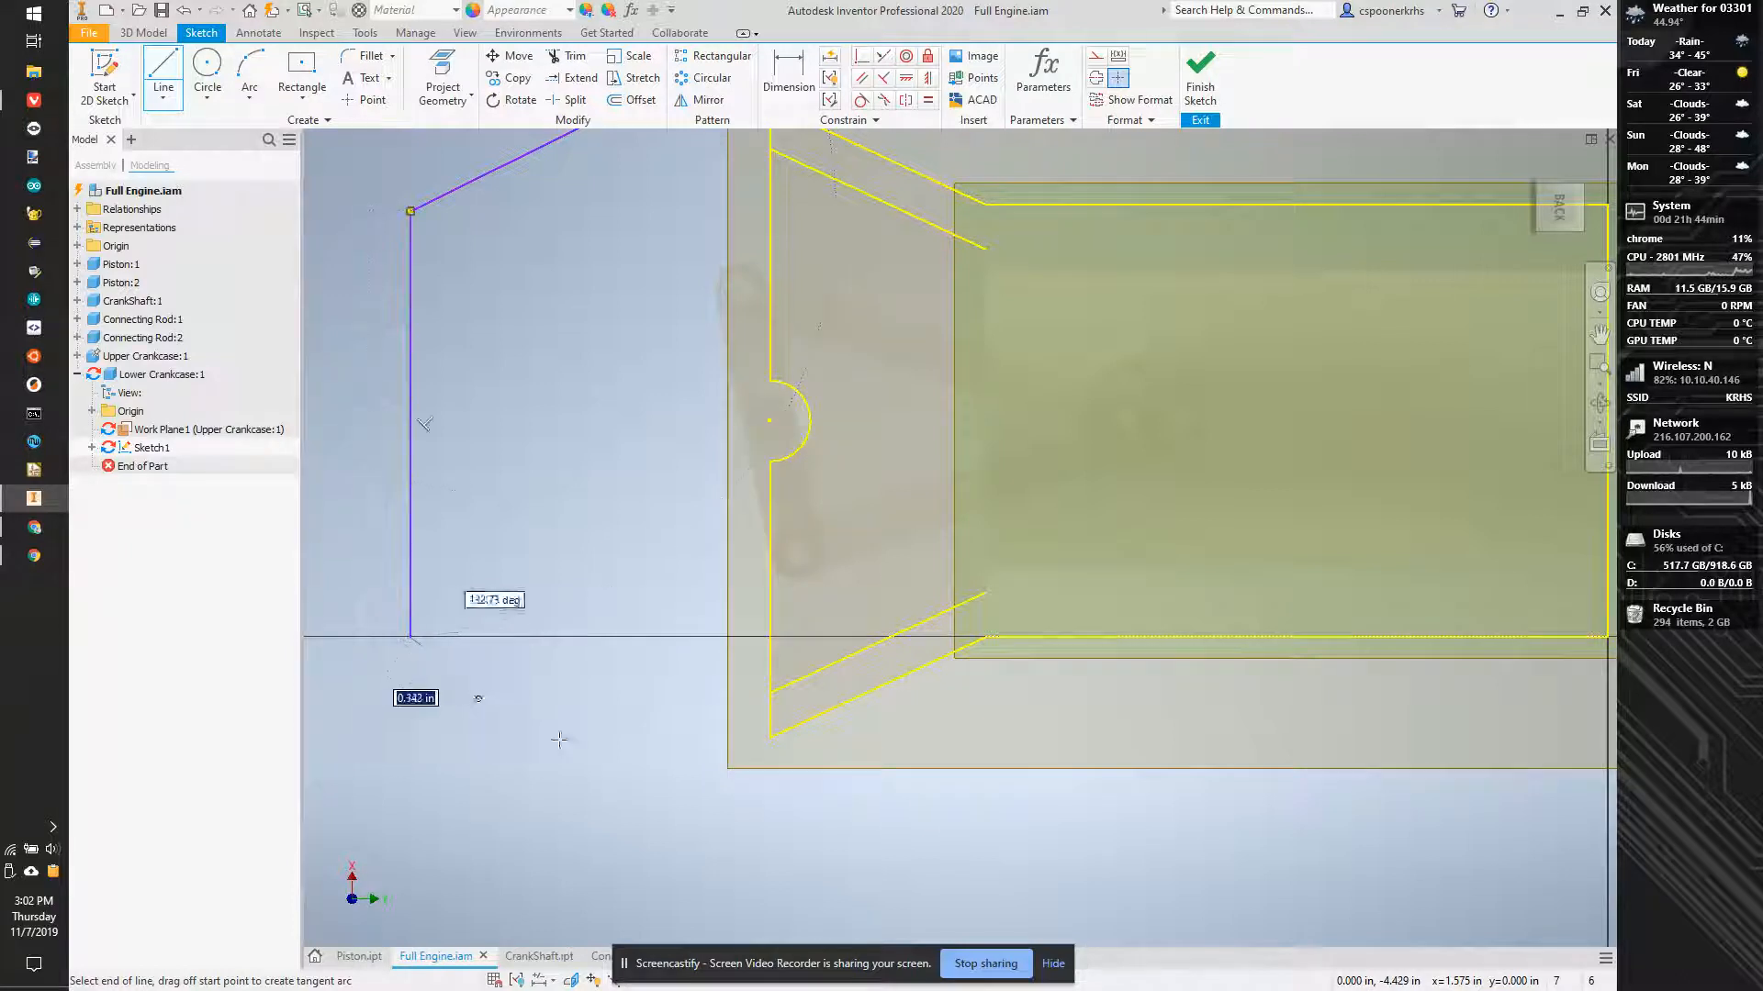
pyautogui.click(769, 738)
pyautogui.moveTo(752, 713); pyautogui.dragTo(741, 848, button='middle')
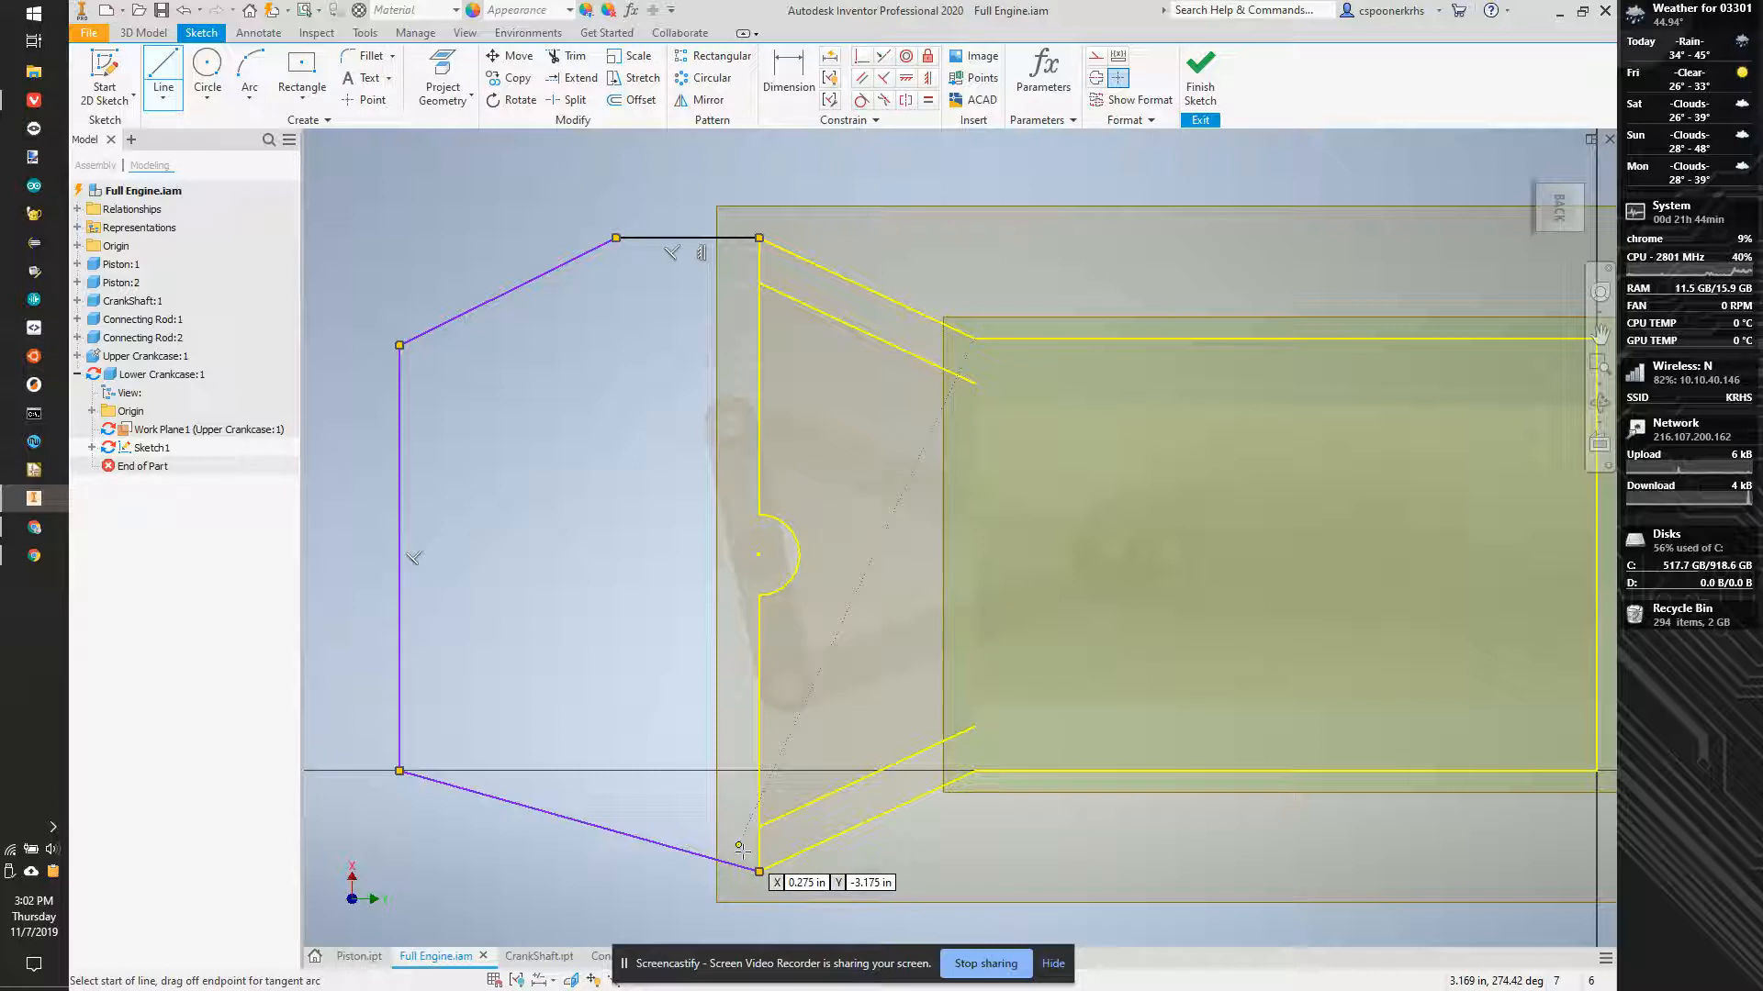
pyautogui.hotkey('ctrl', 'z')
# Close the lower crankcase profile with an angled line from the base's end and a short side ending at the opposite corner of the notched edge.
pyautogui.click(164, 74)
pyautogui.click(399, 770)
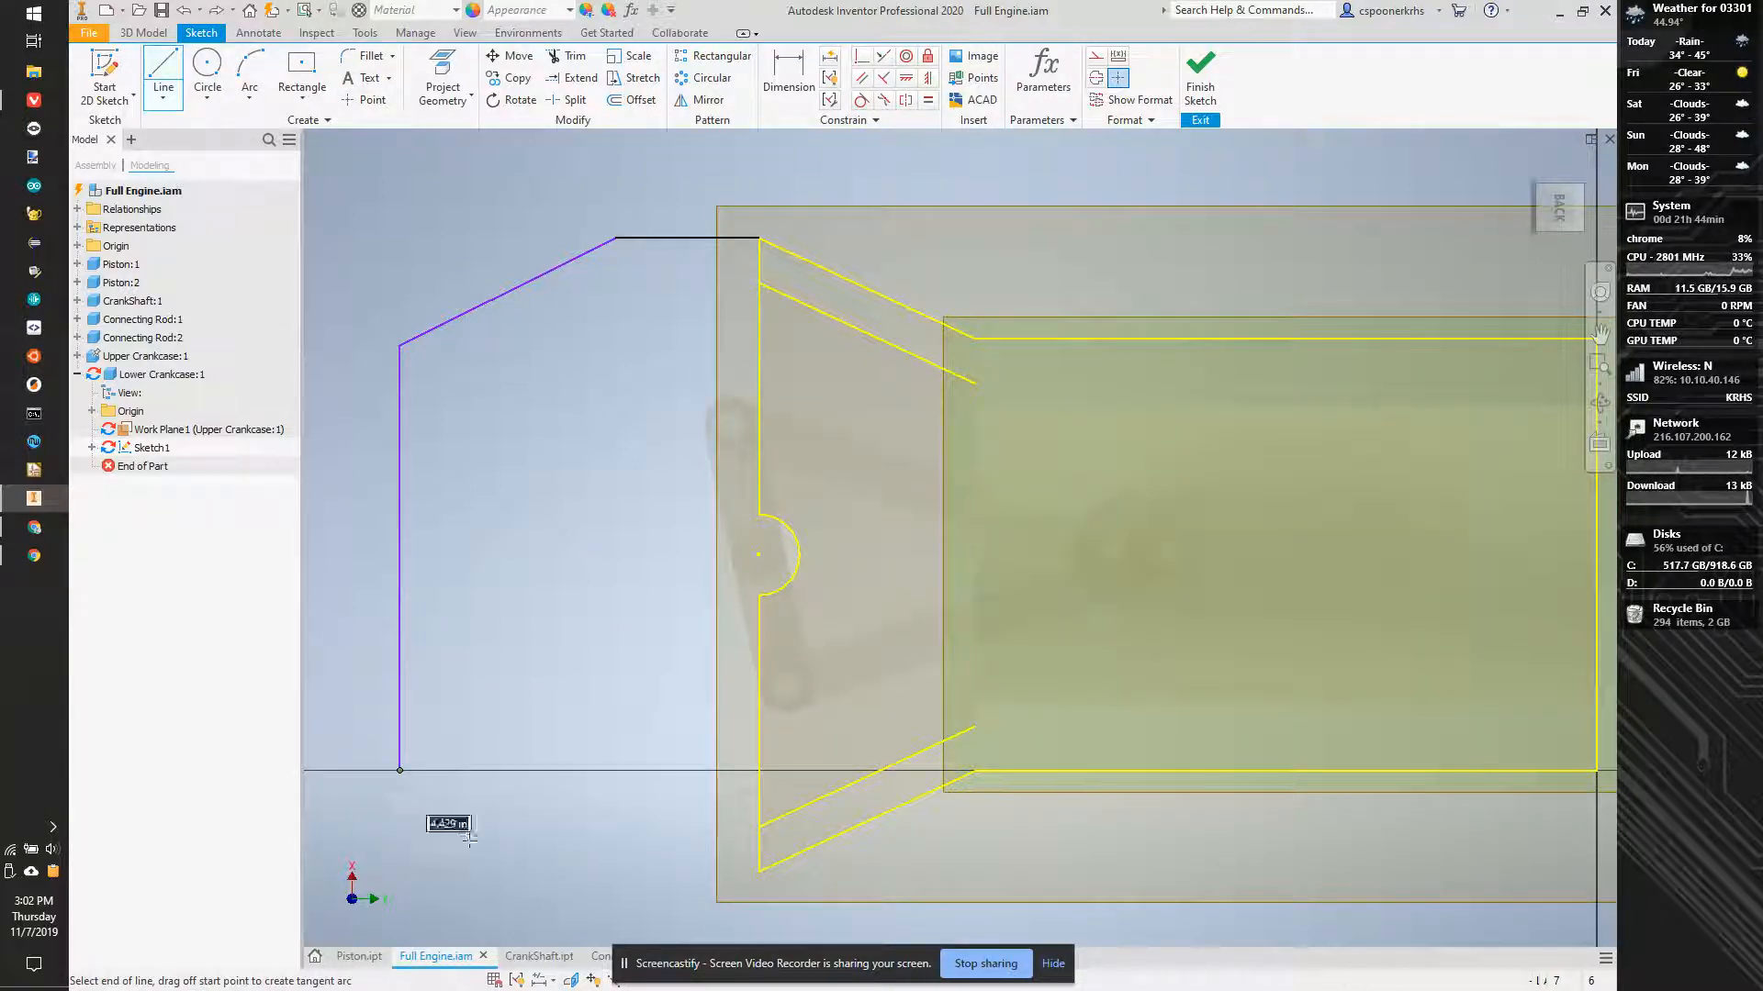
pyautogui.click(569, 879)
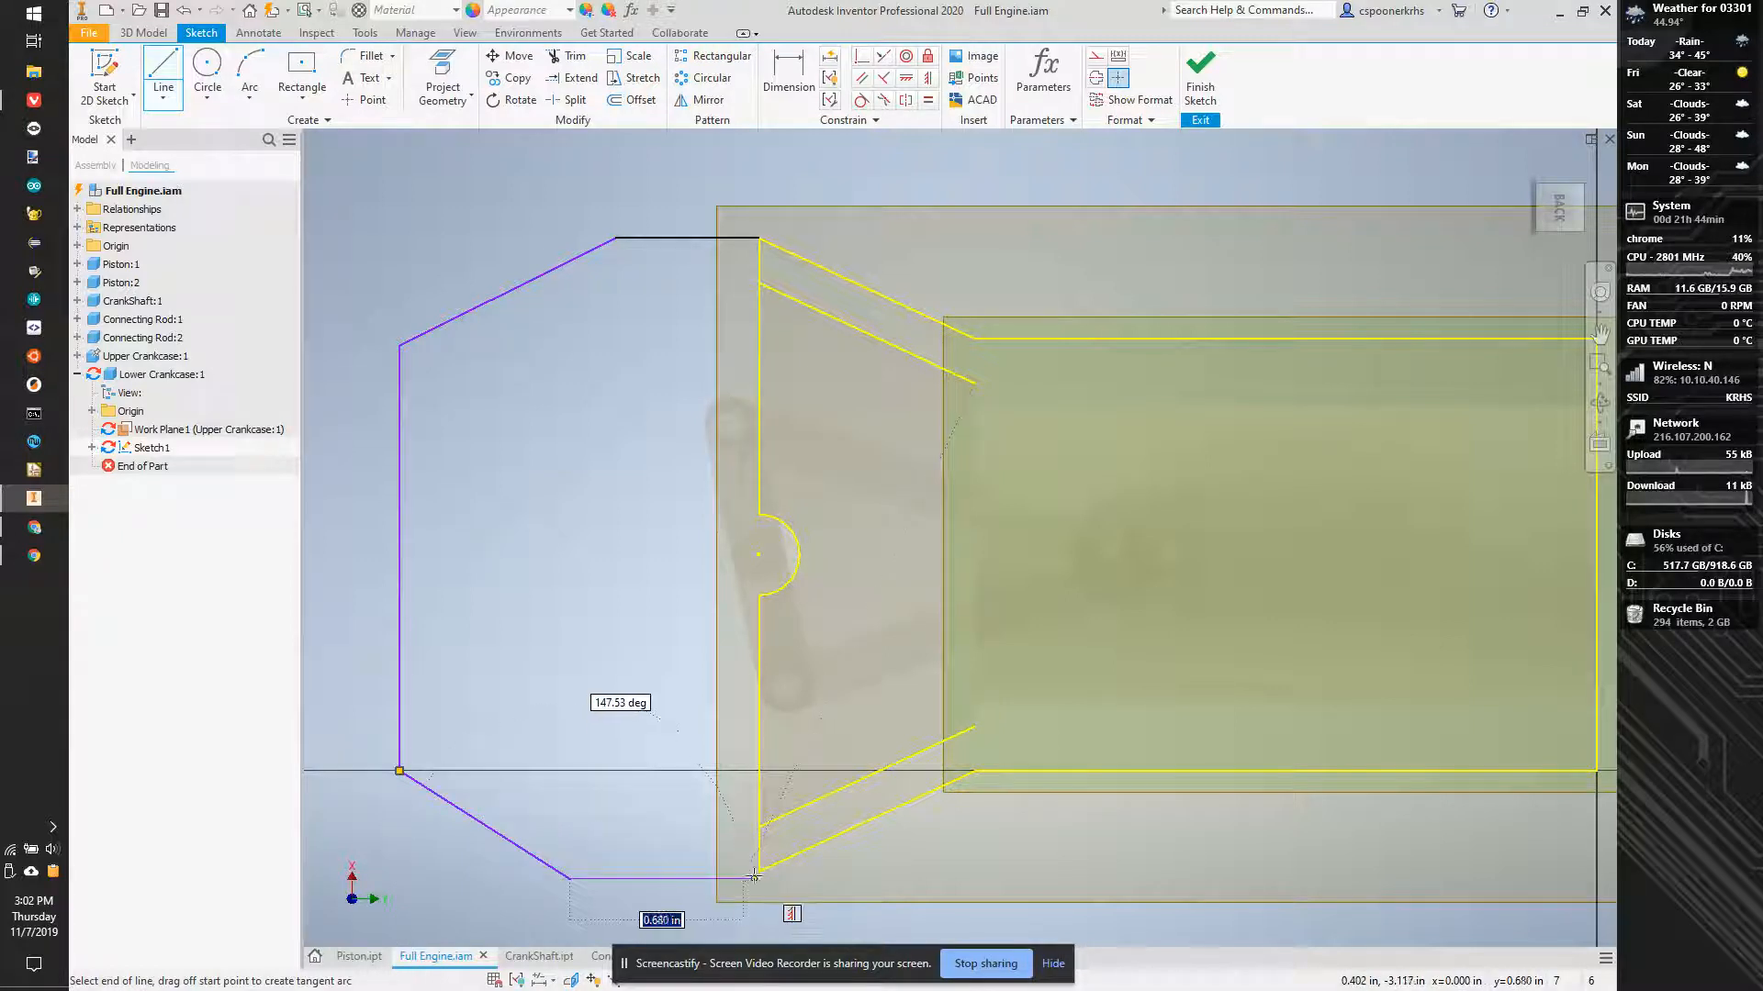
pyautogui.click(759, 871)
pyautogui.press('Escape')
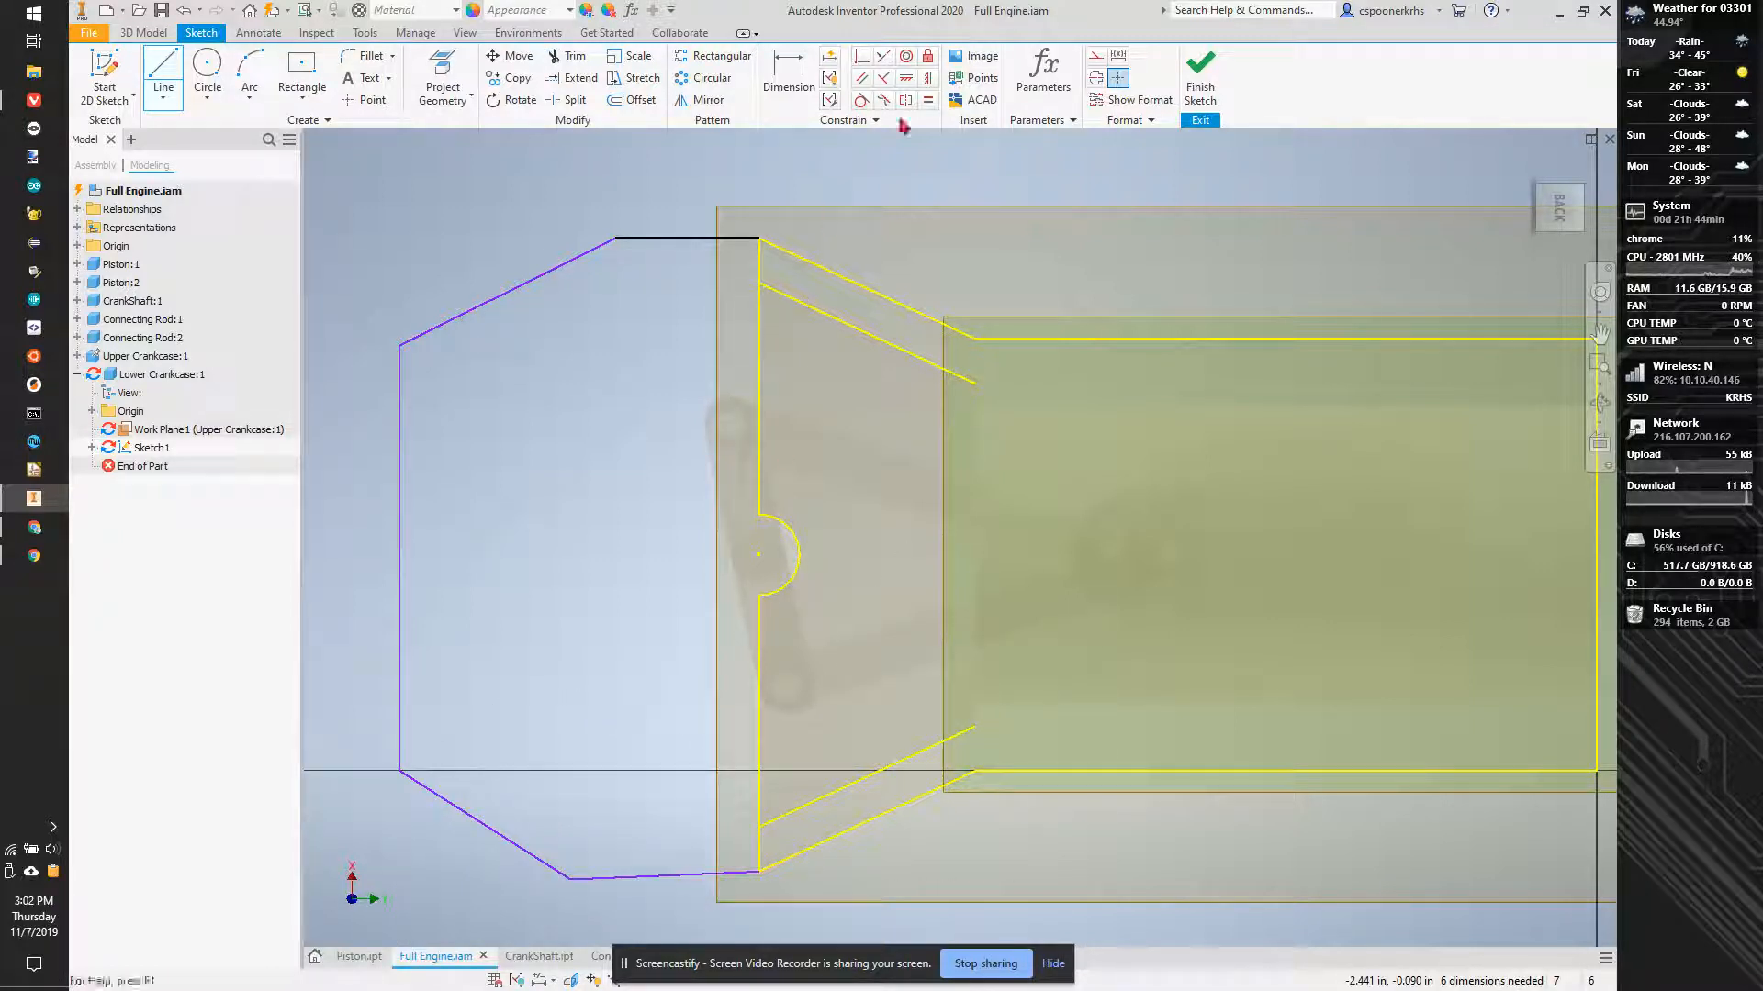
# Apply a vertical constraint to the slightly tilted short side that closes the lower crankcase profile.
pyautogui.click(911, 79)
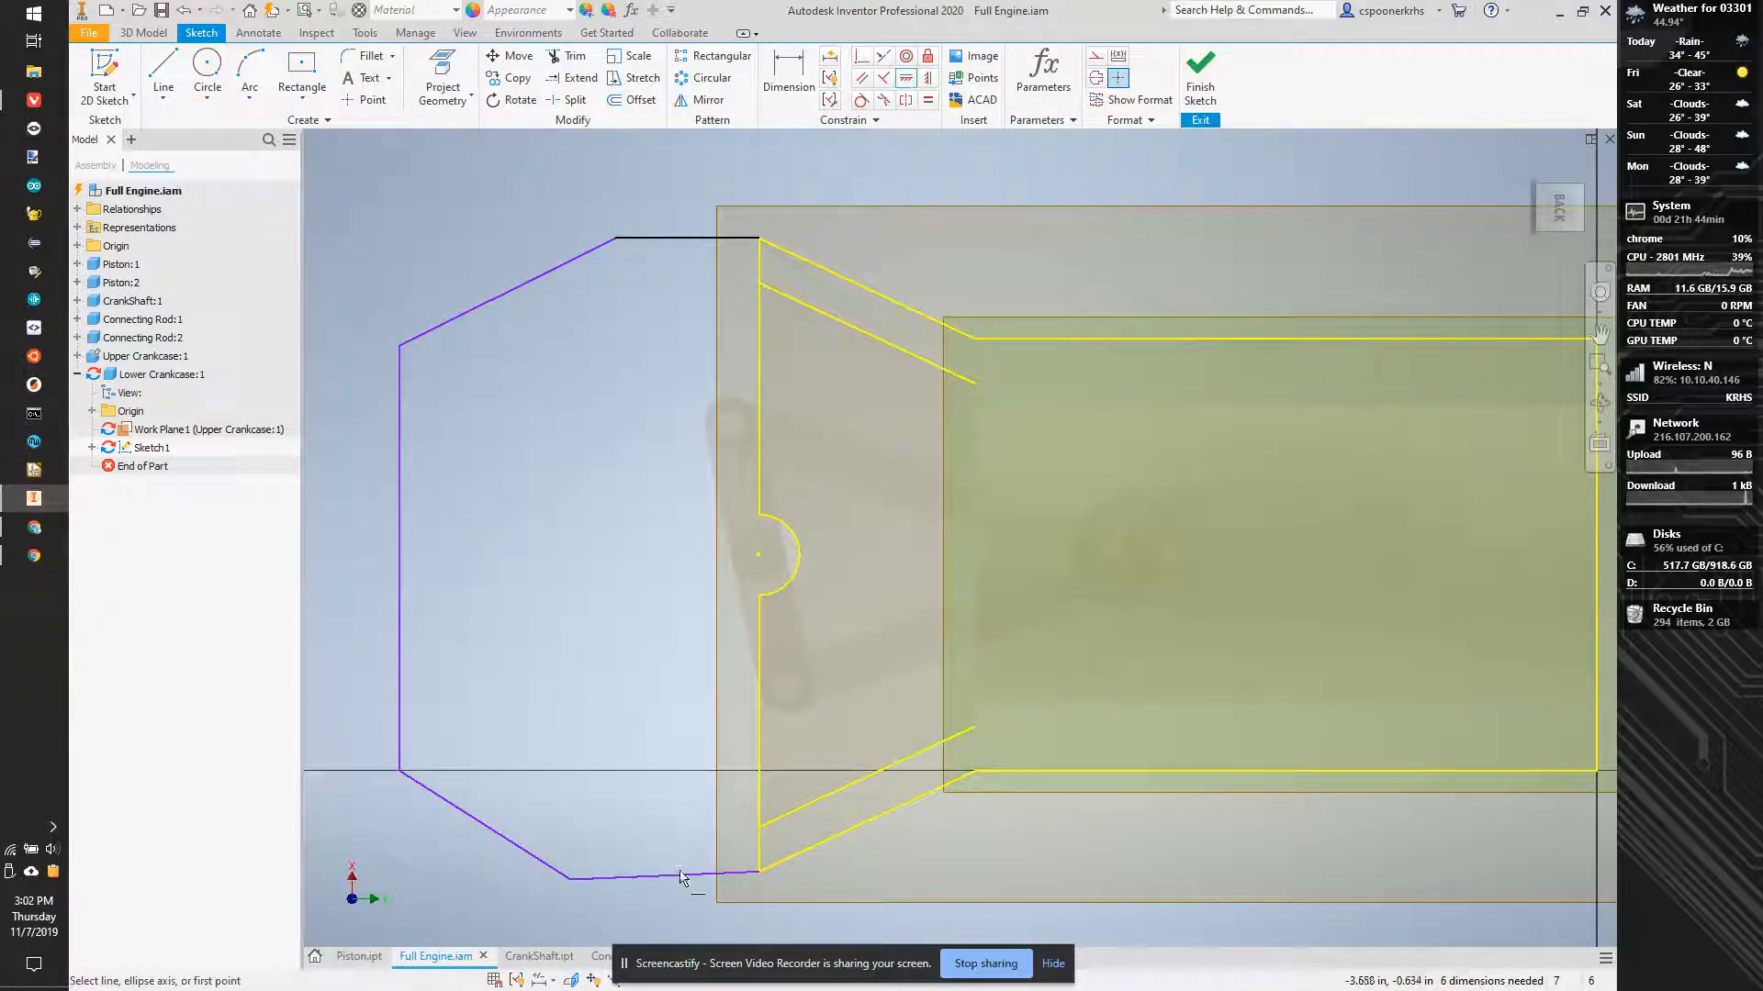
pyautogui.click(927, 83)
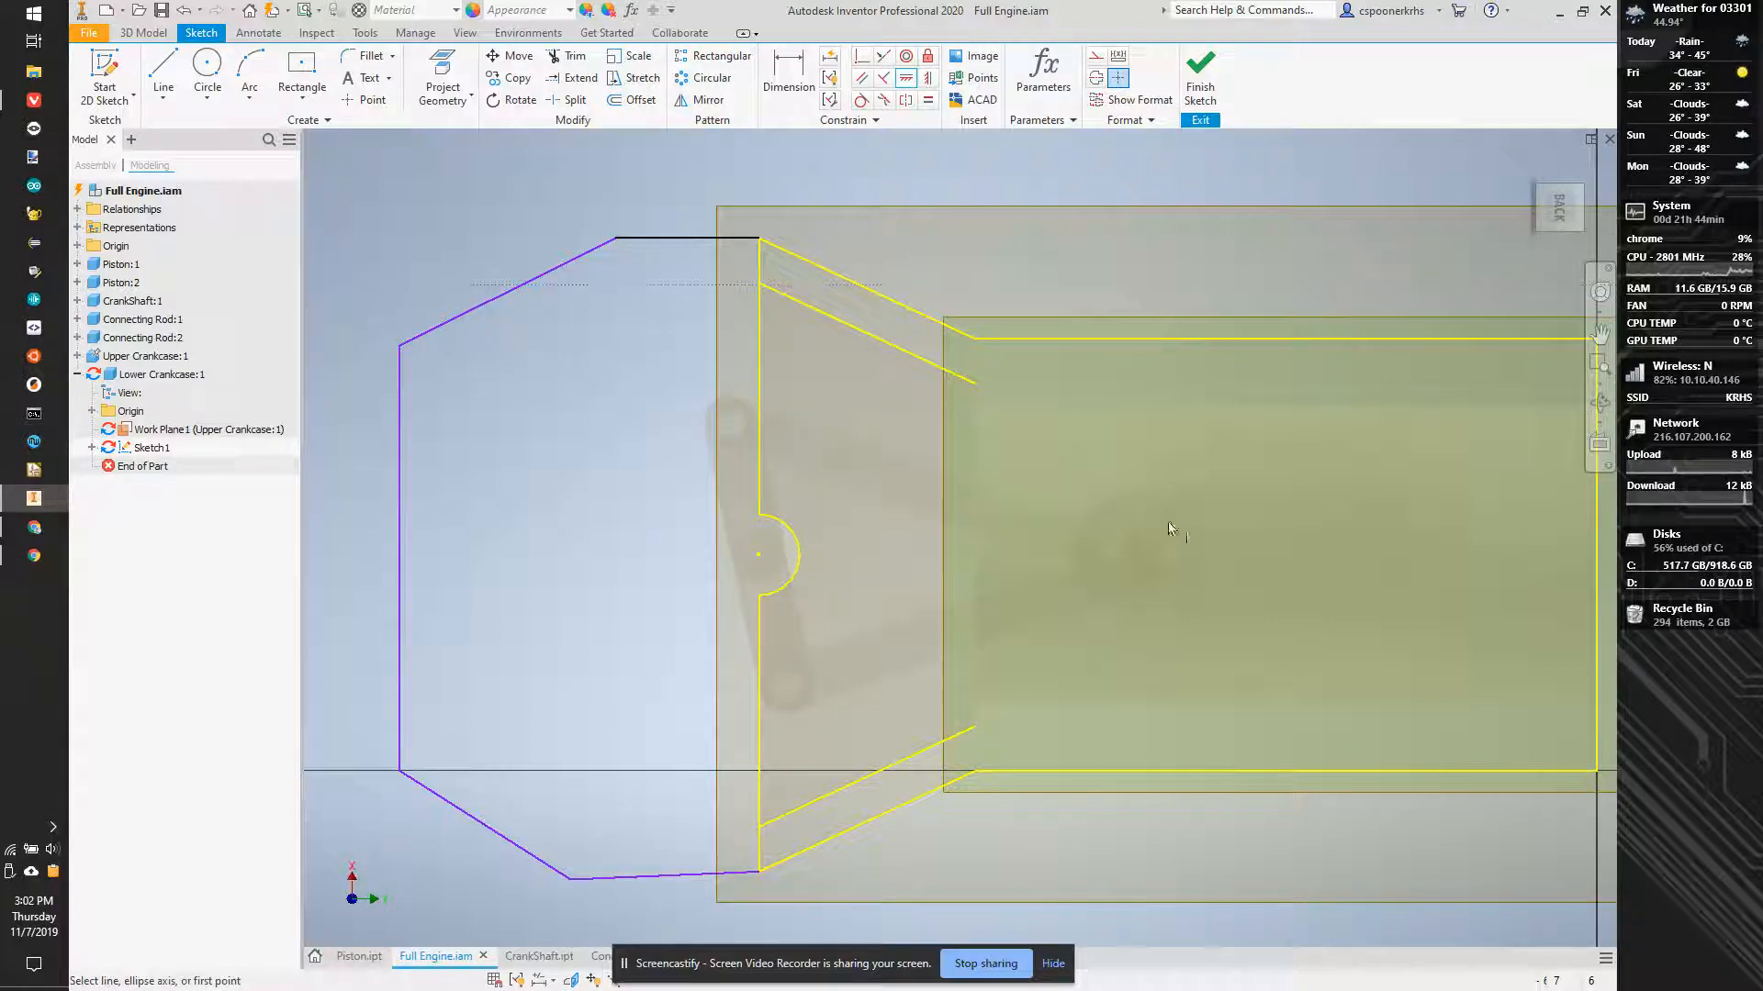
pyautogui.click(1585, 172)
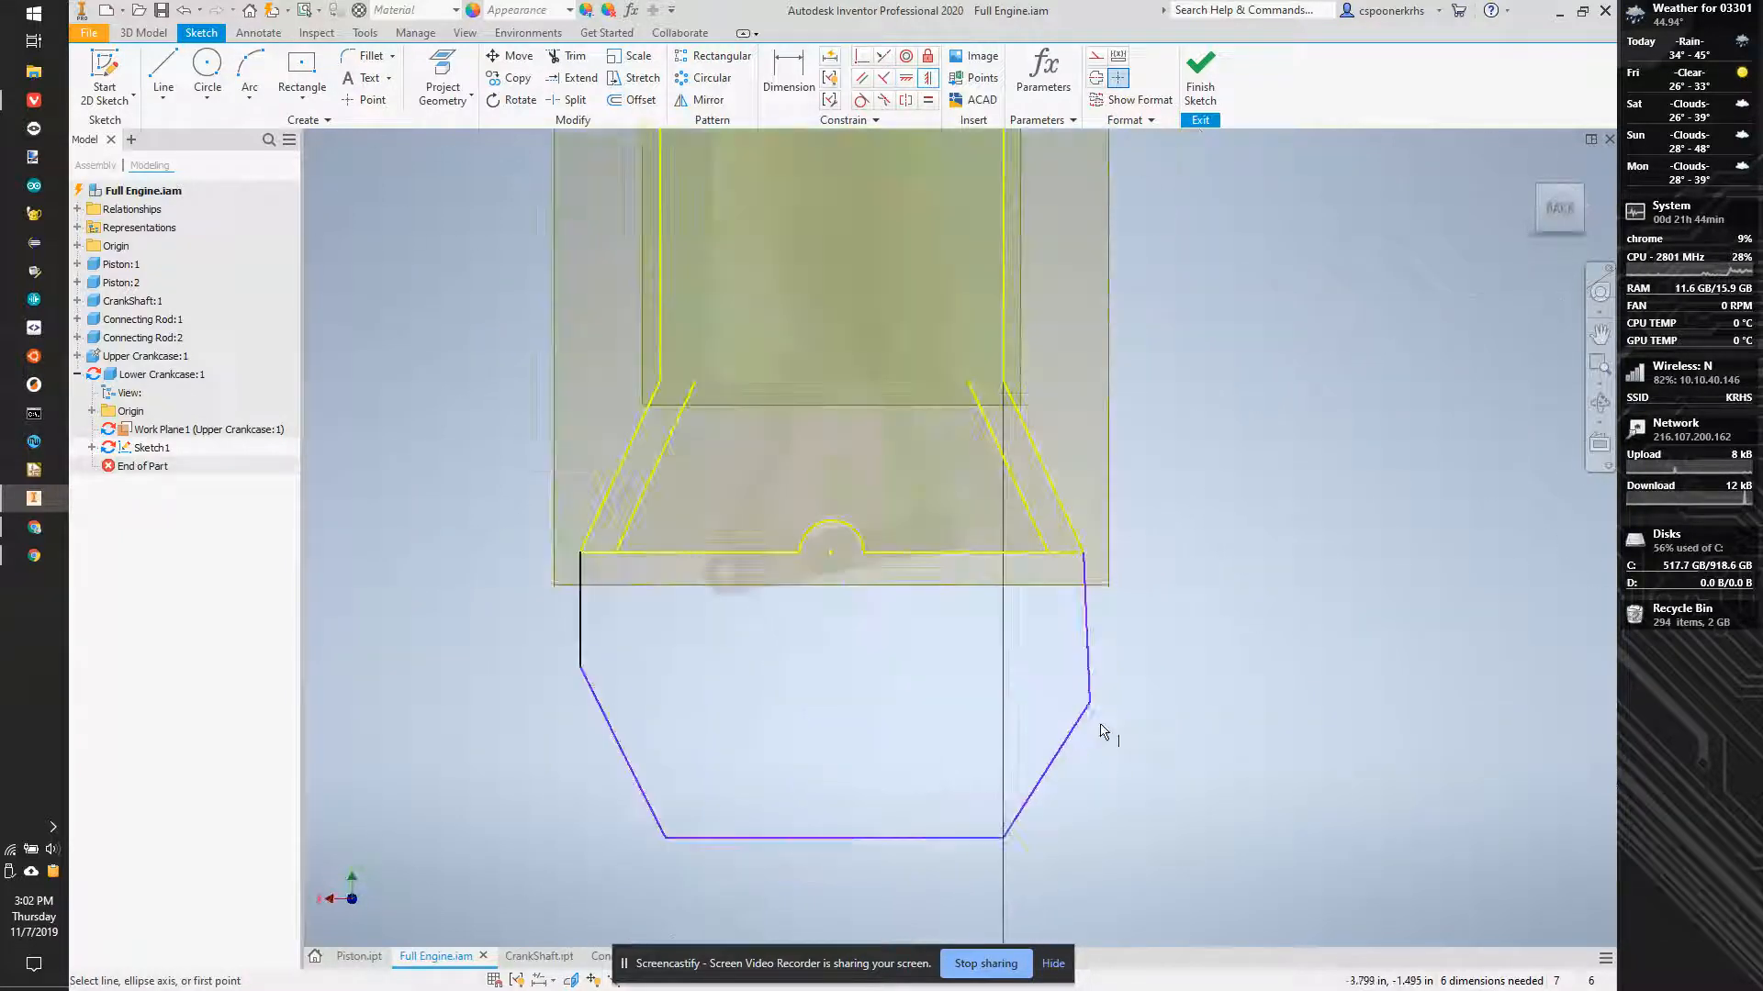
pyautogui.scroll(5, 1088, 659)
pyautogui.click(1088, 653)
pyautogui.scroll(-5, 1138, 642)
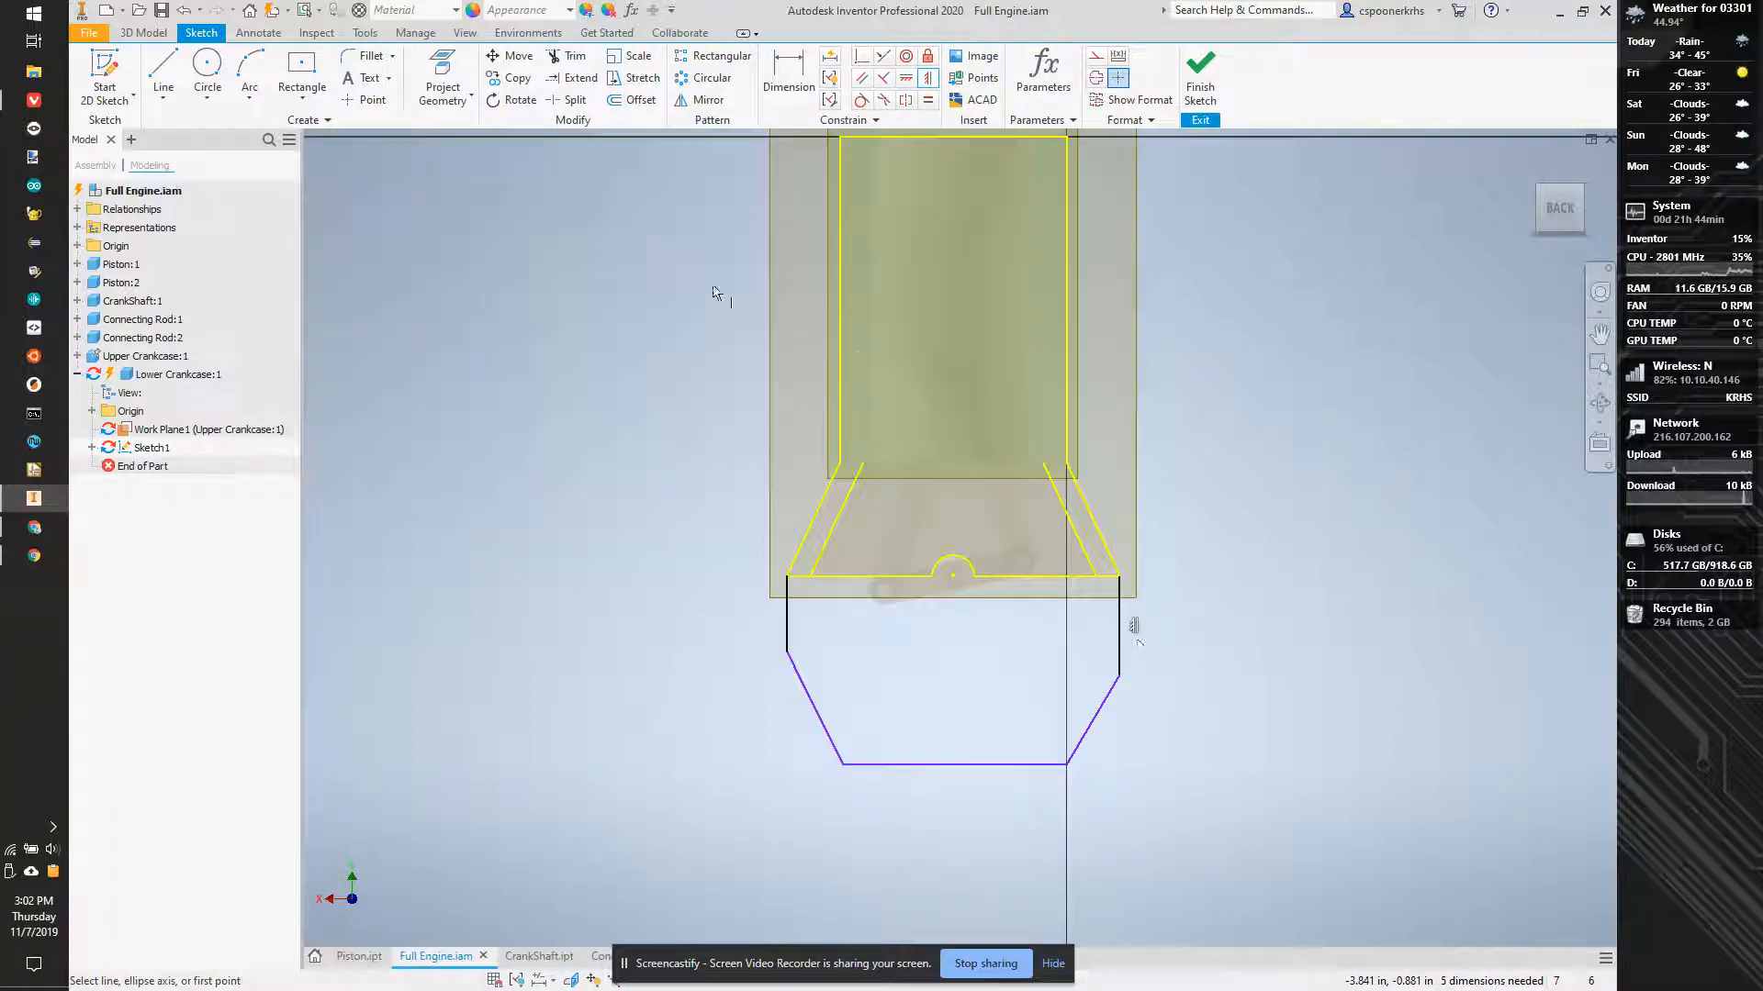
# Draw a vertical construction line about 2.02 in long from the notch's center down past the profile's base.
pyautogui.click(162, 70)
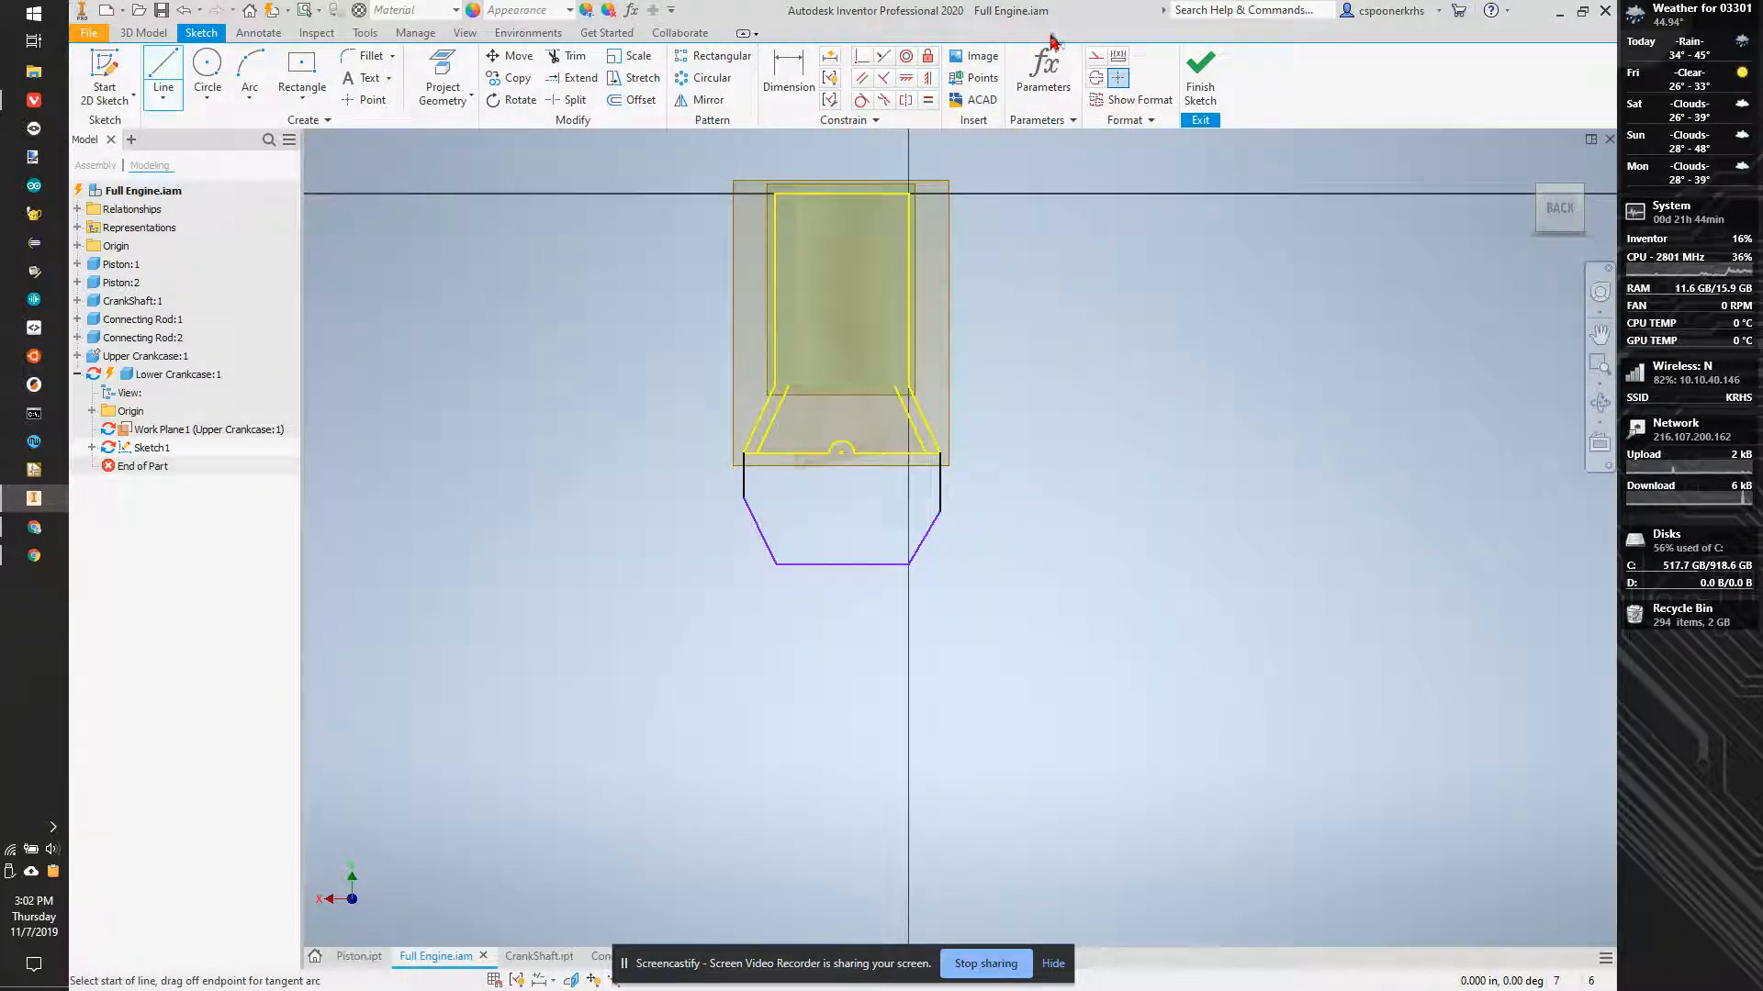
pyautogui.click(1093, 57)
pyautogui.scroll(3, 885, 413)
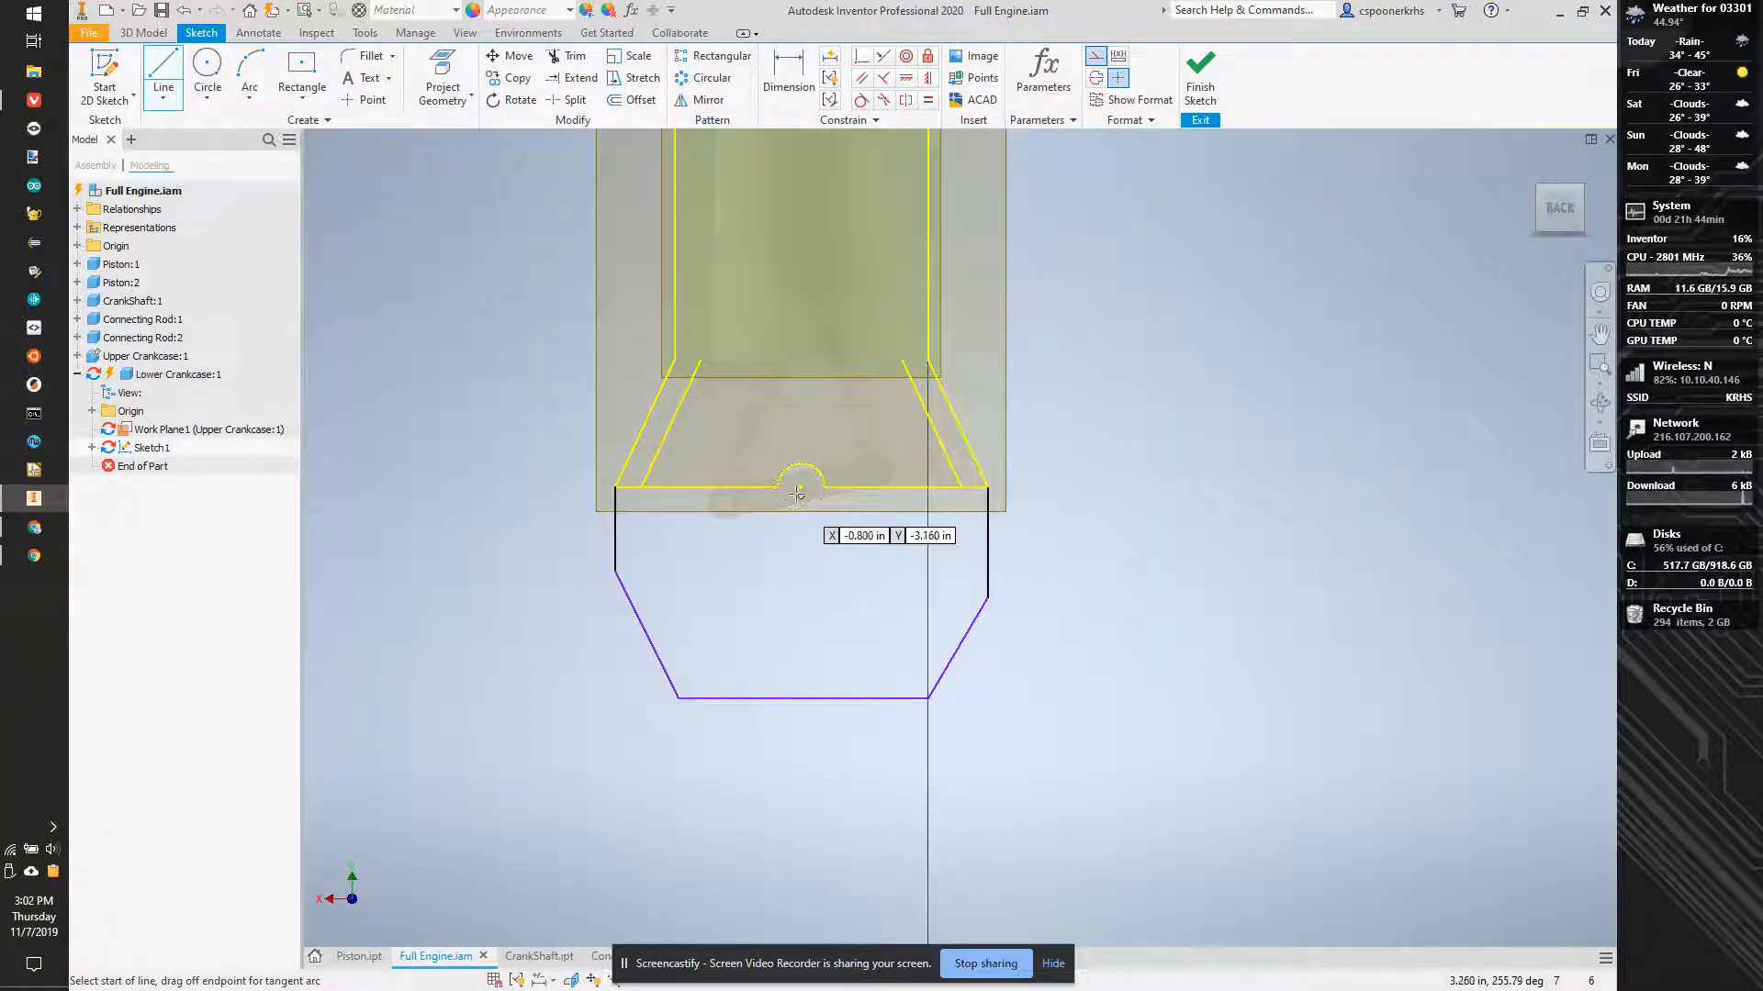
pyautogui.click(799, 487)
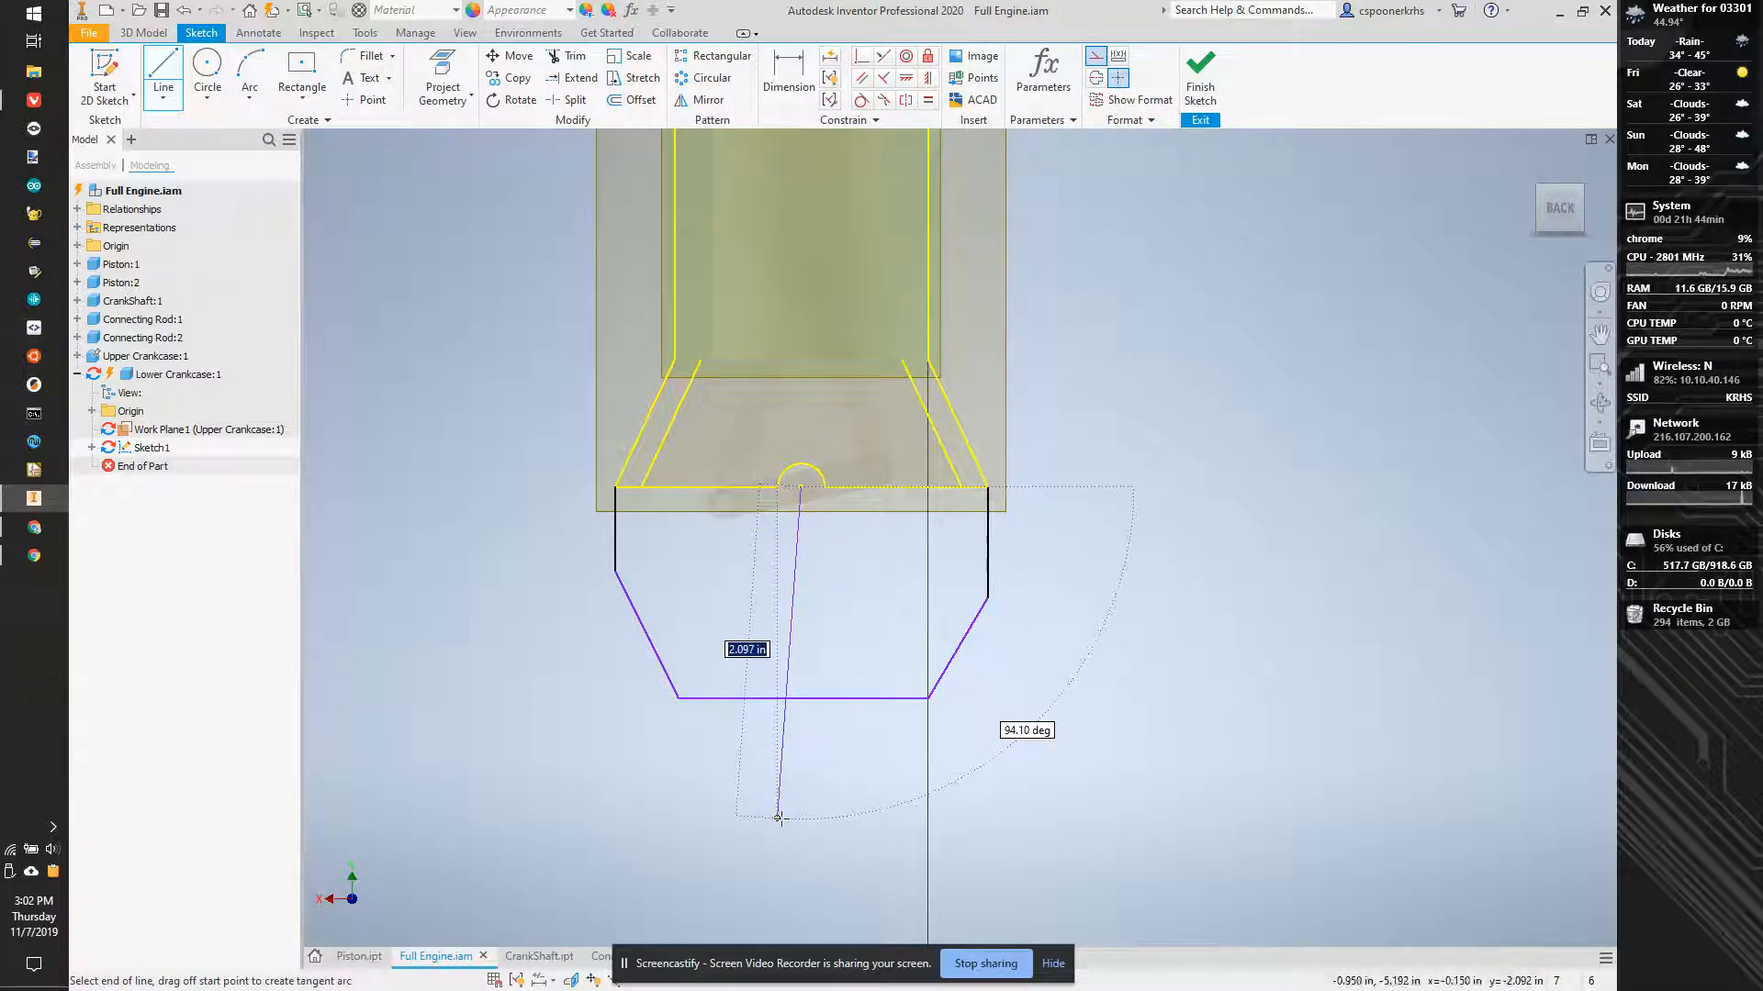
pyautogui.click(802, 806)
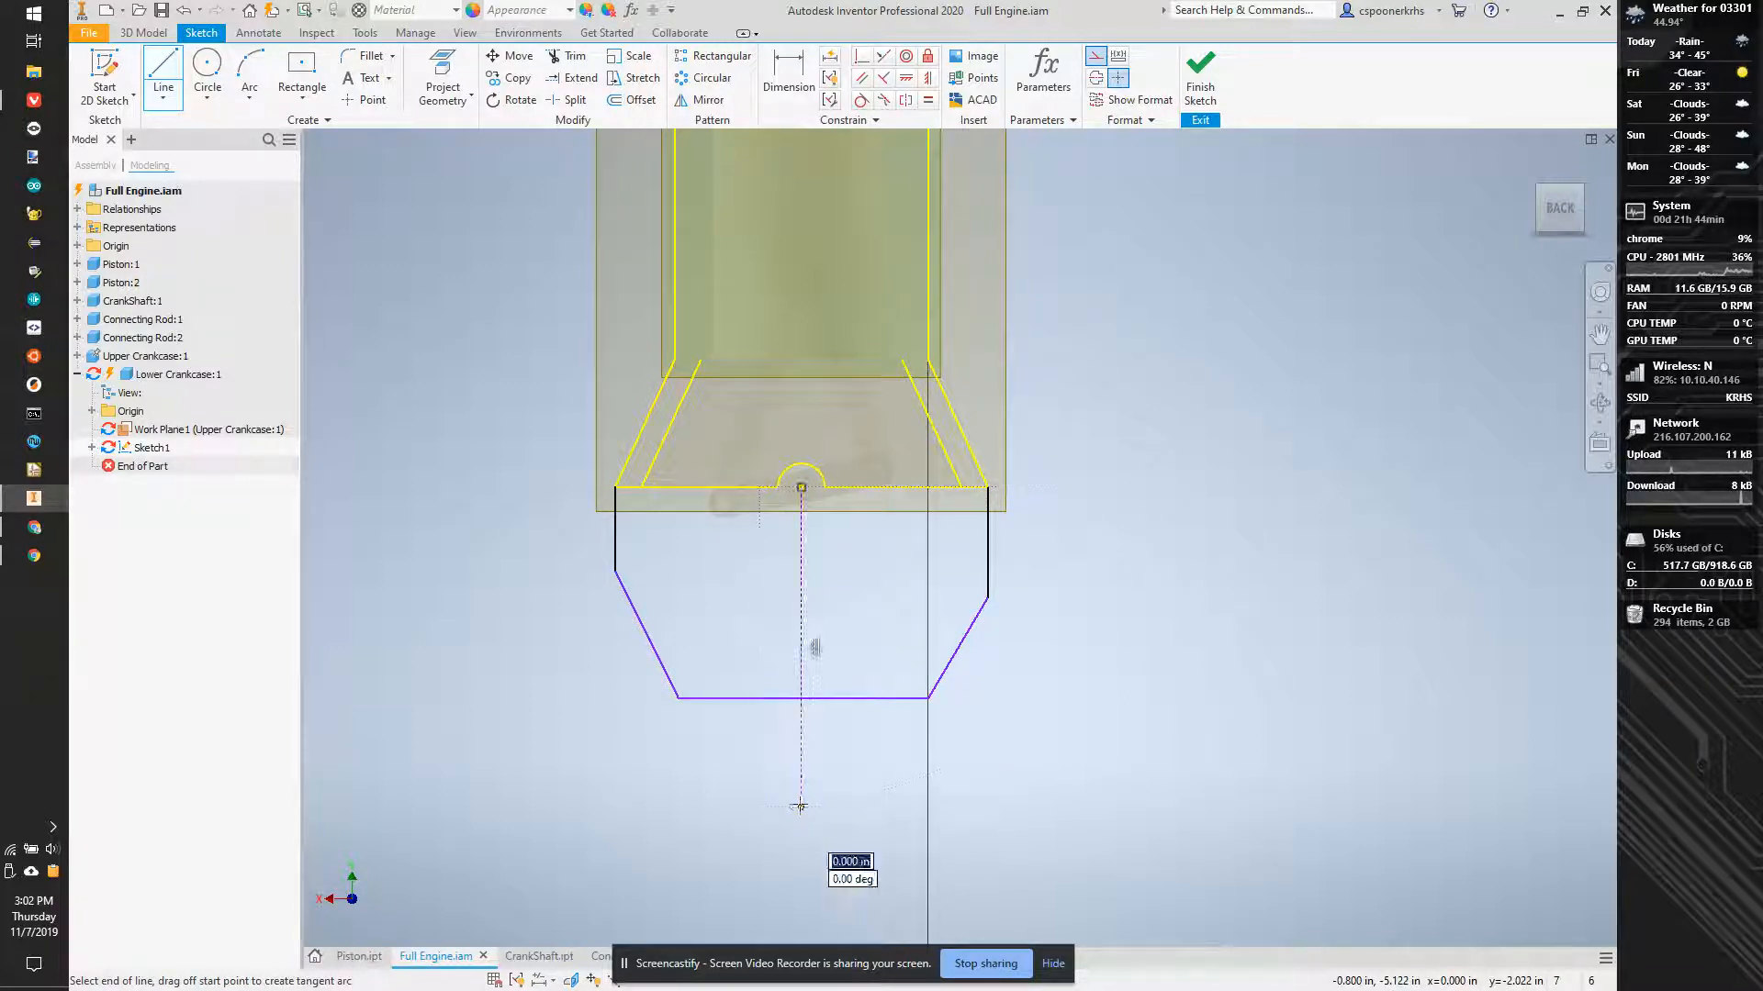
pyautogui.press('Escape')
# Try making the two angled sides symmetric about the construction centerline, undoing each attempt.
pyautogui.click(927, 100)
pyautogui.click(979, 624)
pyautogui.click(667, 674)
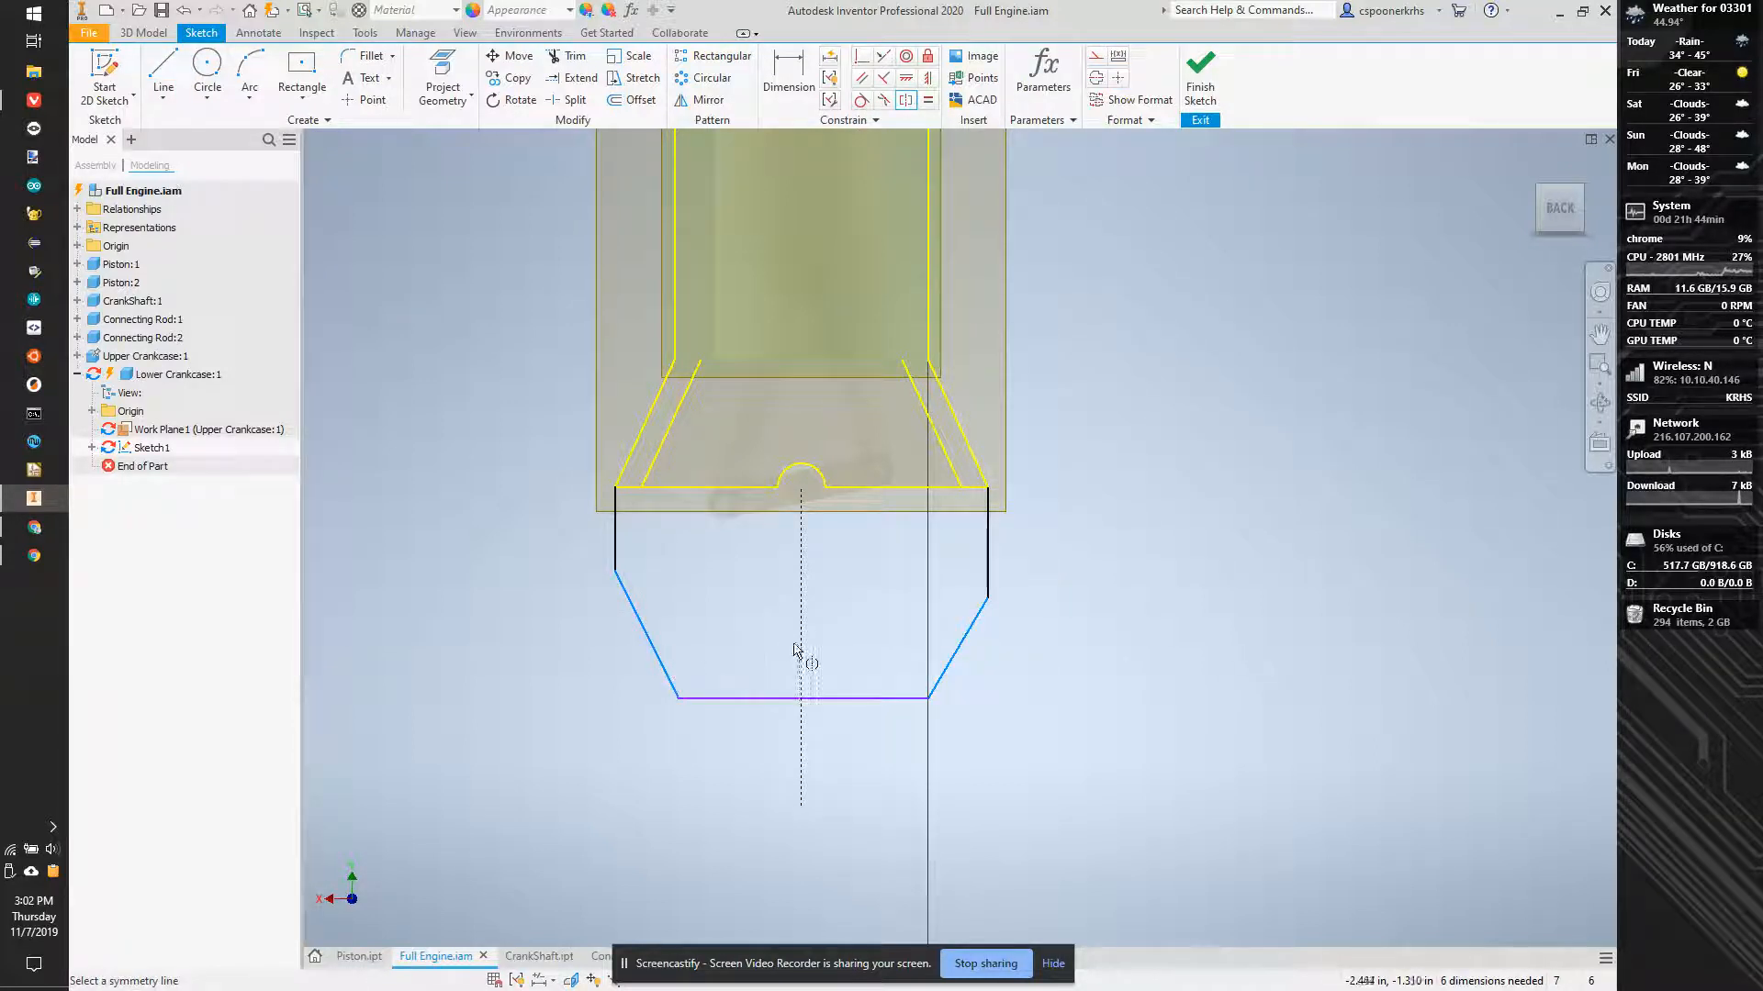
pyautogui.click(798, 646)
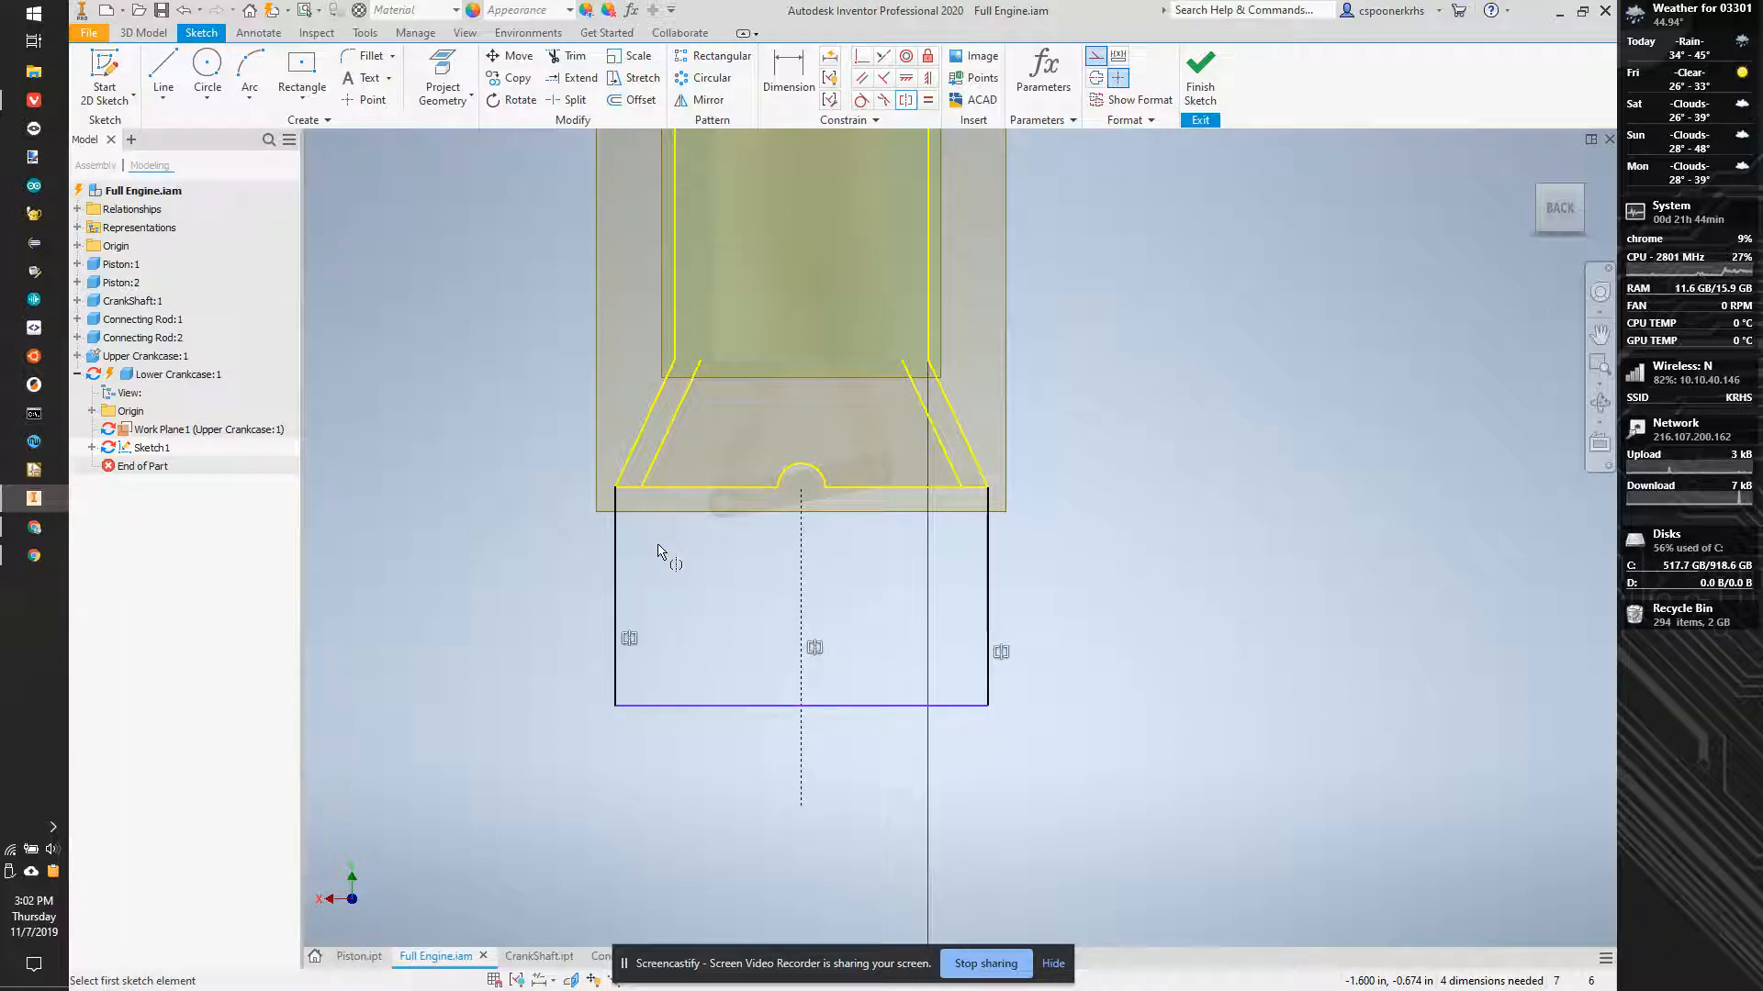
pyautogui.hotkey('ctrl', 'z')
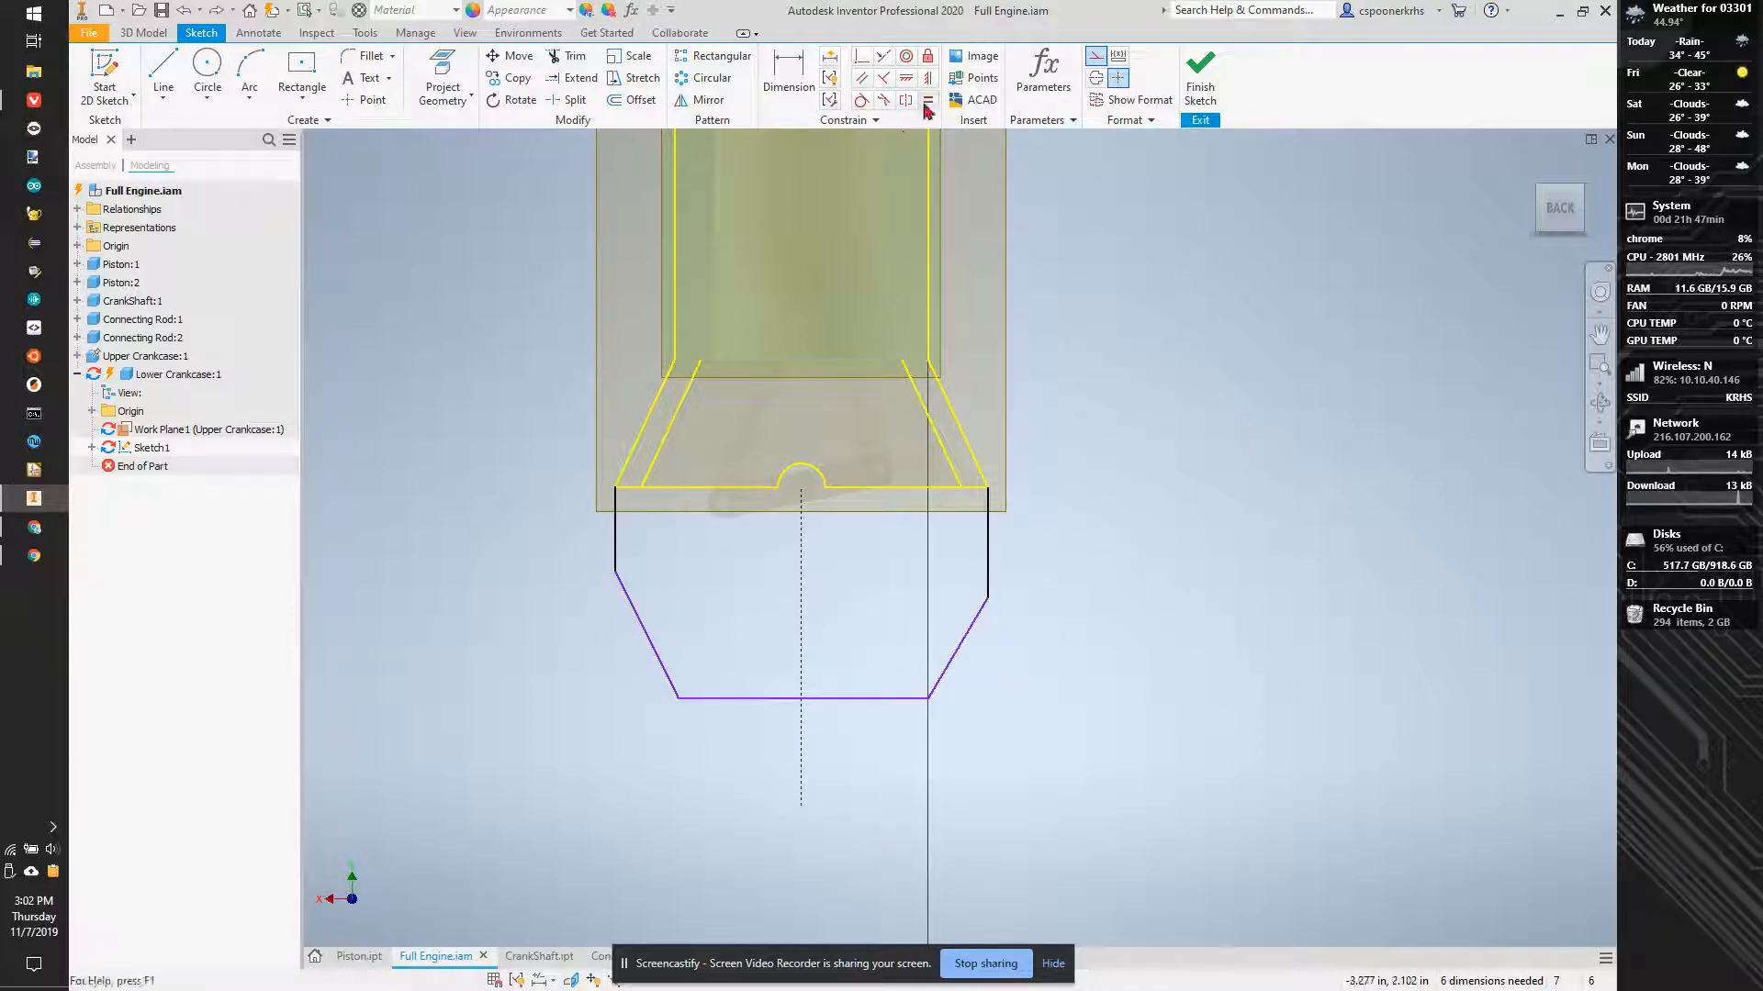
pyautogui.click(904, 96)
pyautogui.click(963, 642)
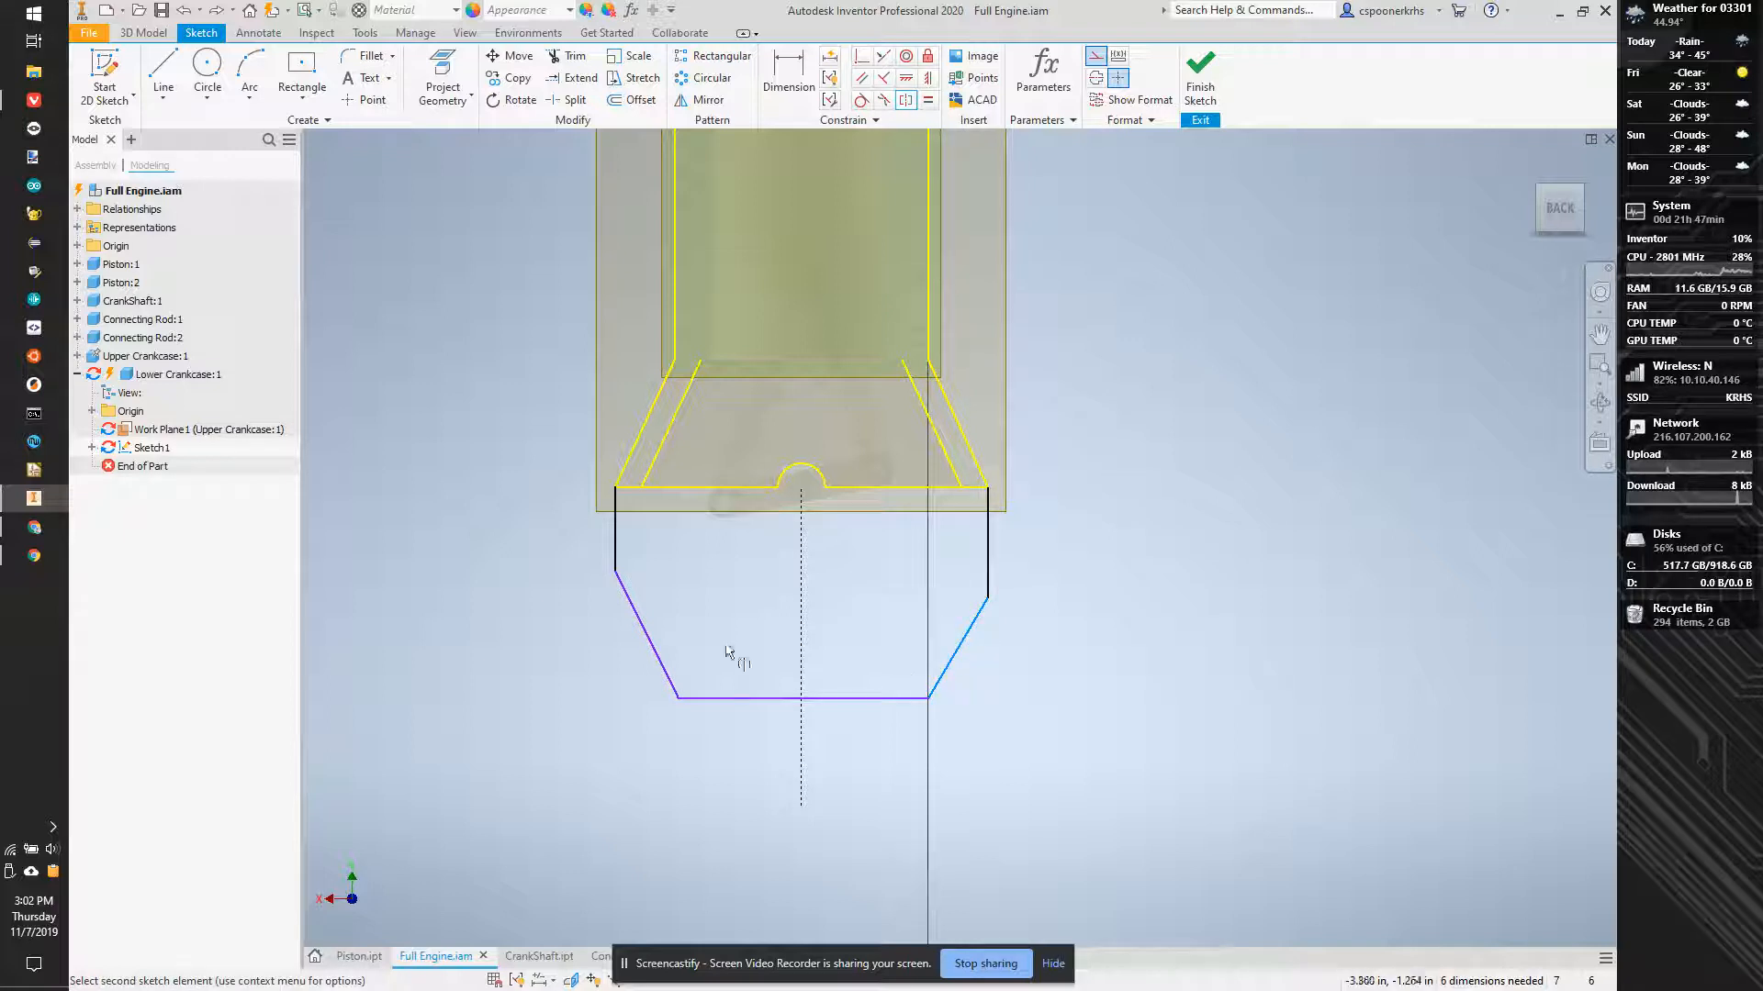
pyautogui.click(658, 653)
pyautogui.click(801, 642)
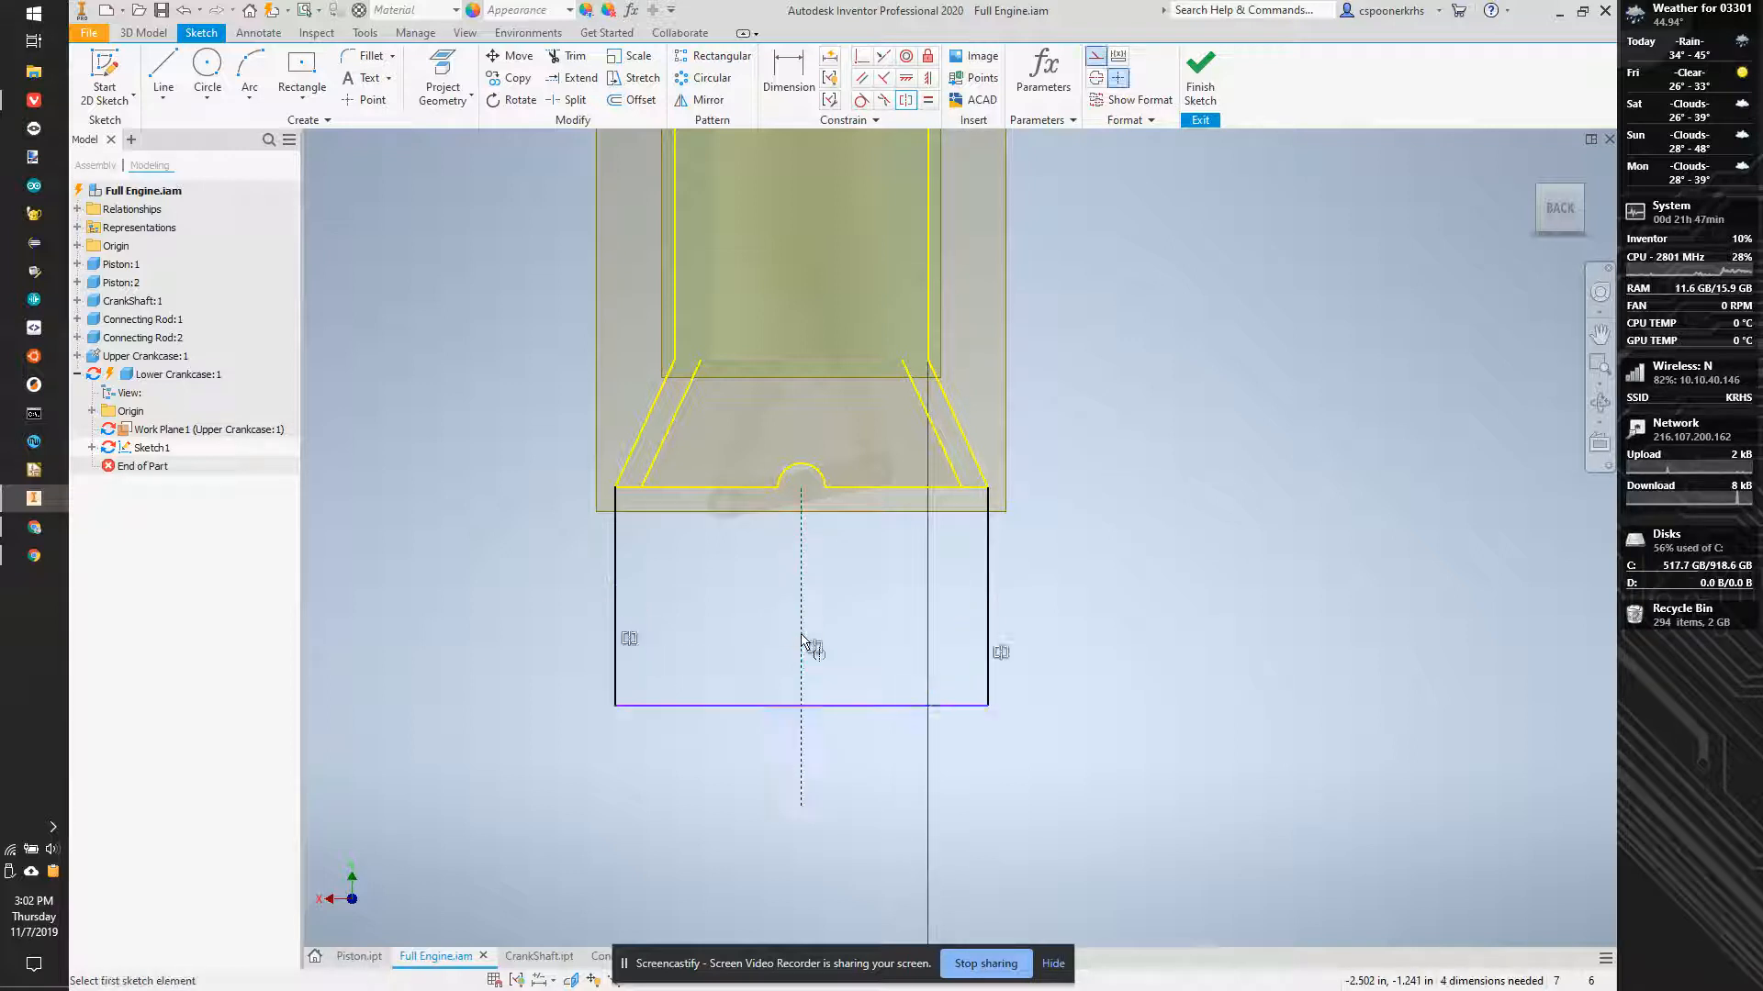
pyautogui.hotkey('ctrl', 'z')
# Dimension the angle between one short vertical side and its adjoining angled side as 25 degrees.
pyautogui.press('d')
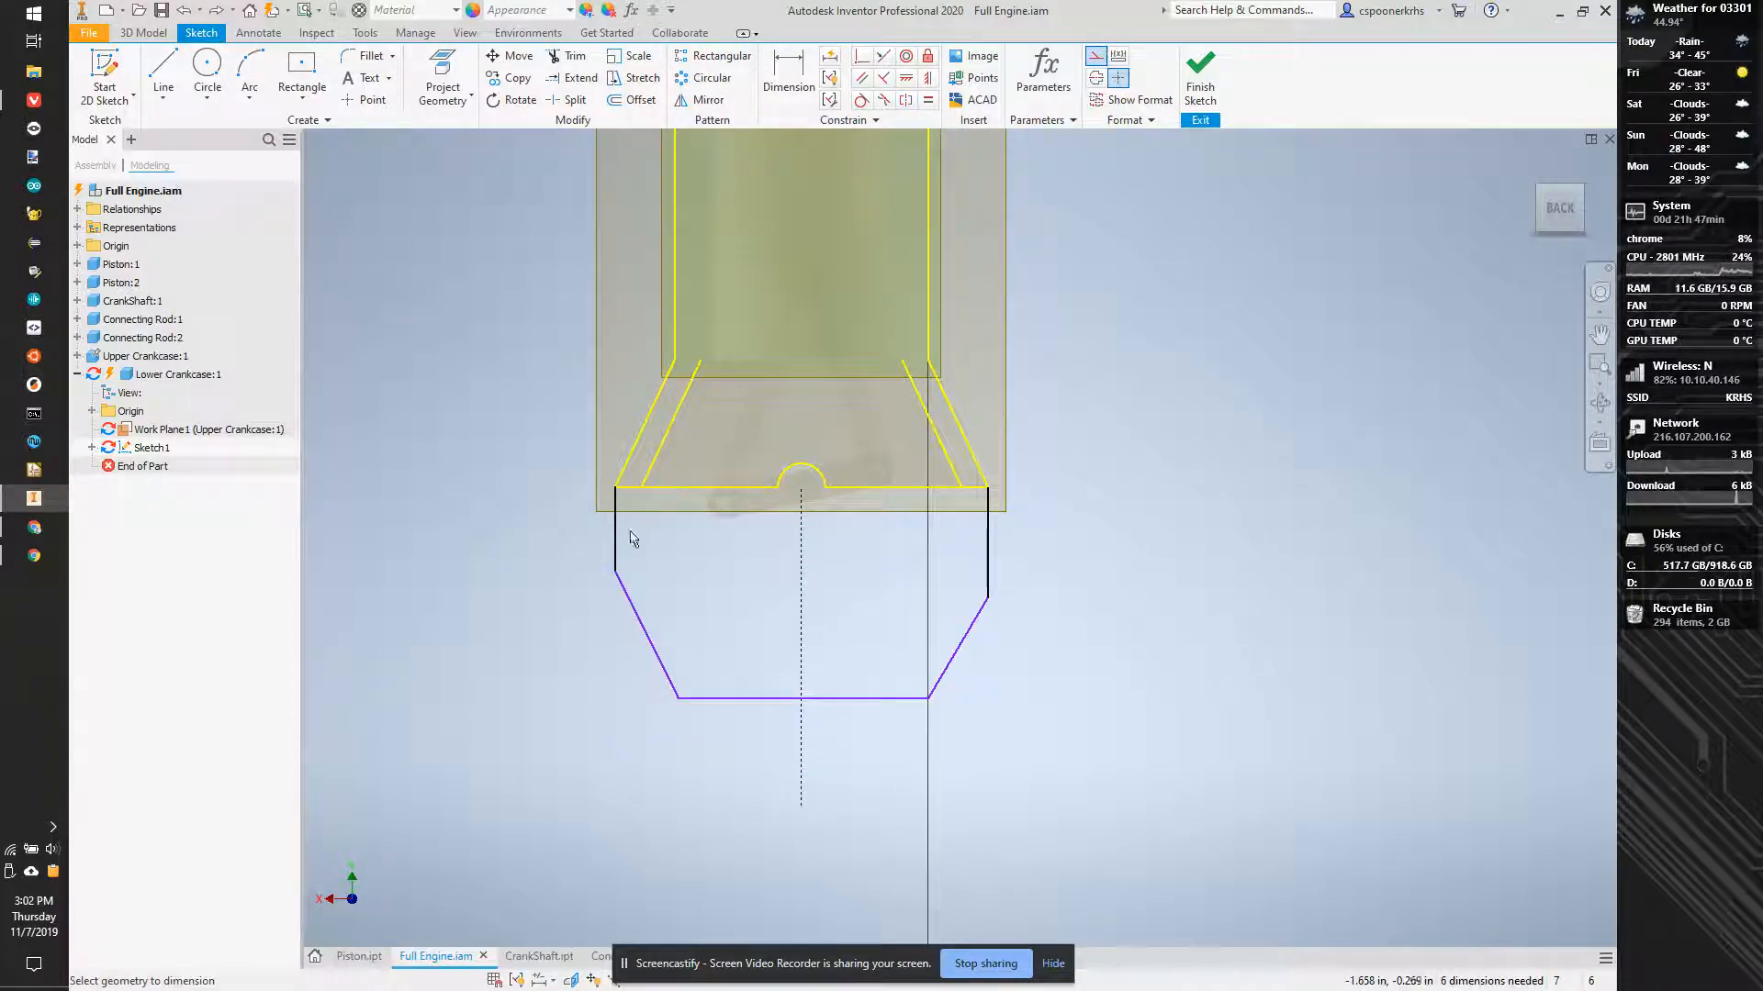
pyautogui.click(638, 609)
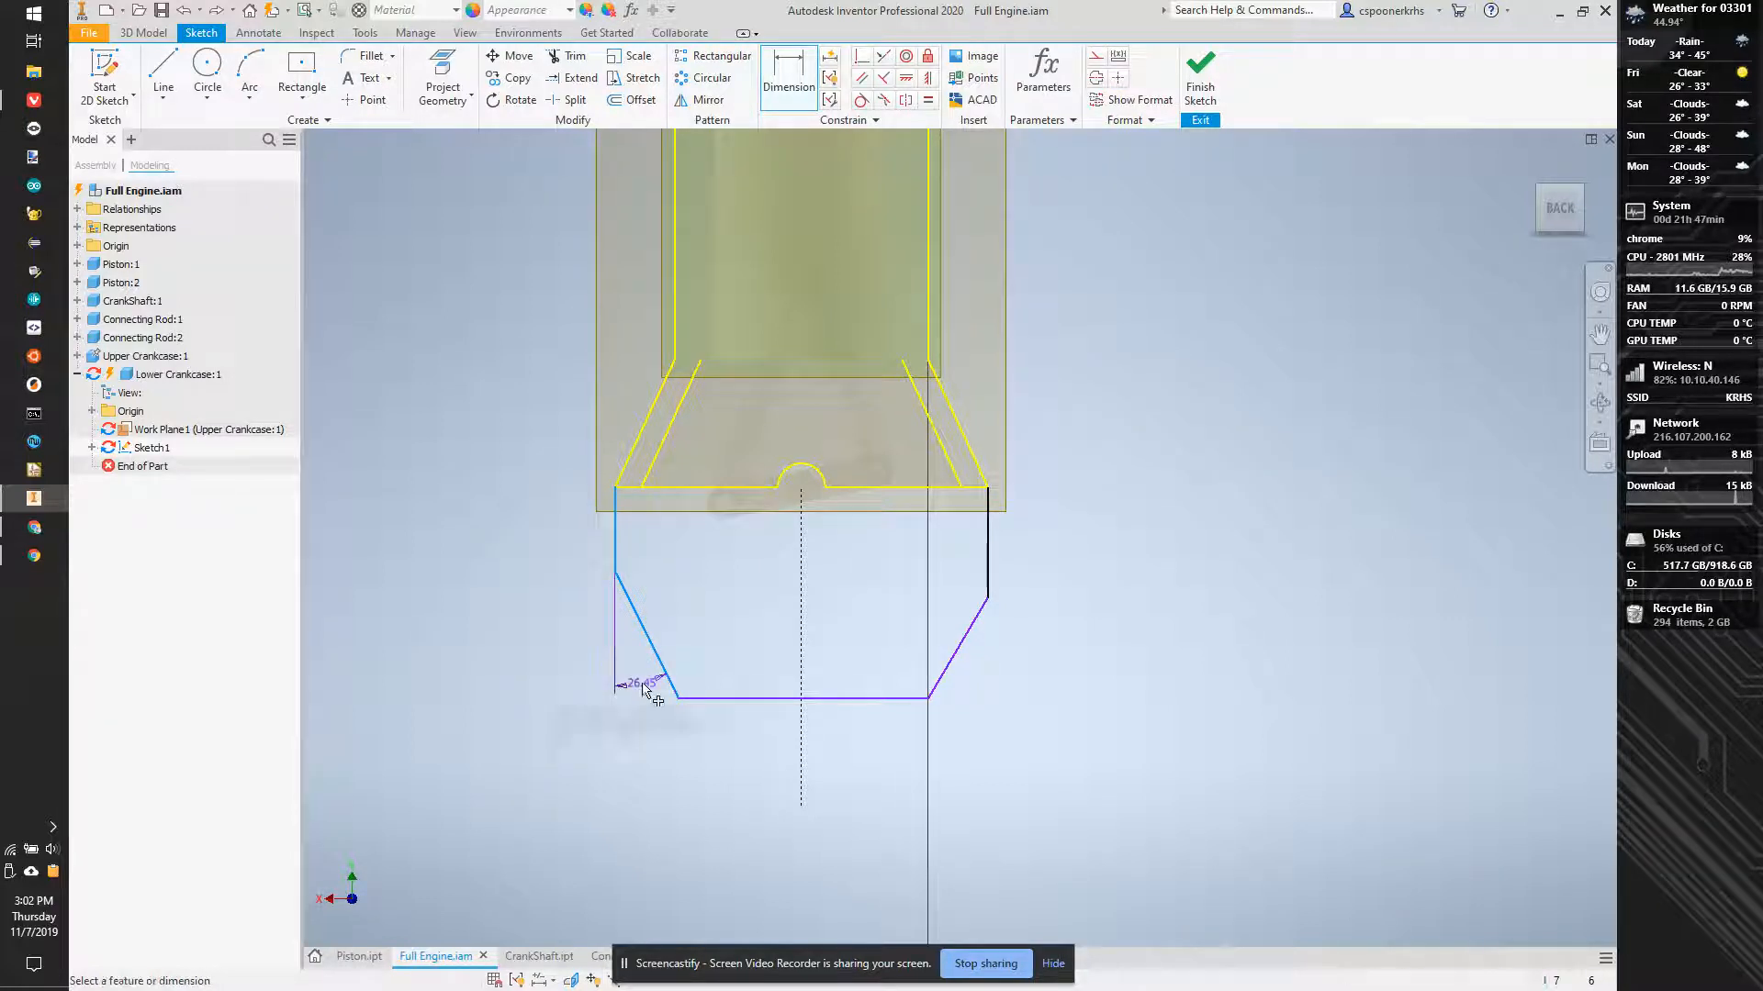
pyautogui.click(654, 695)
pyautogui.write('25')
pyautogui.press('Return')
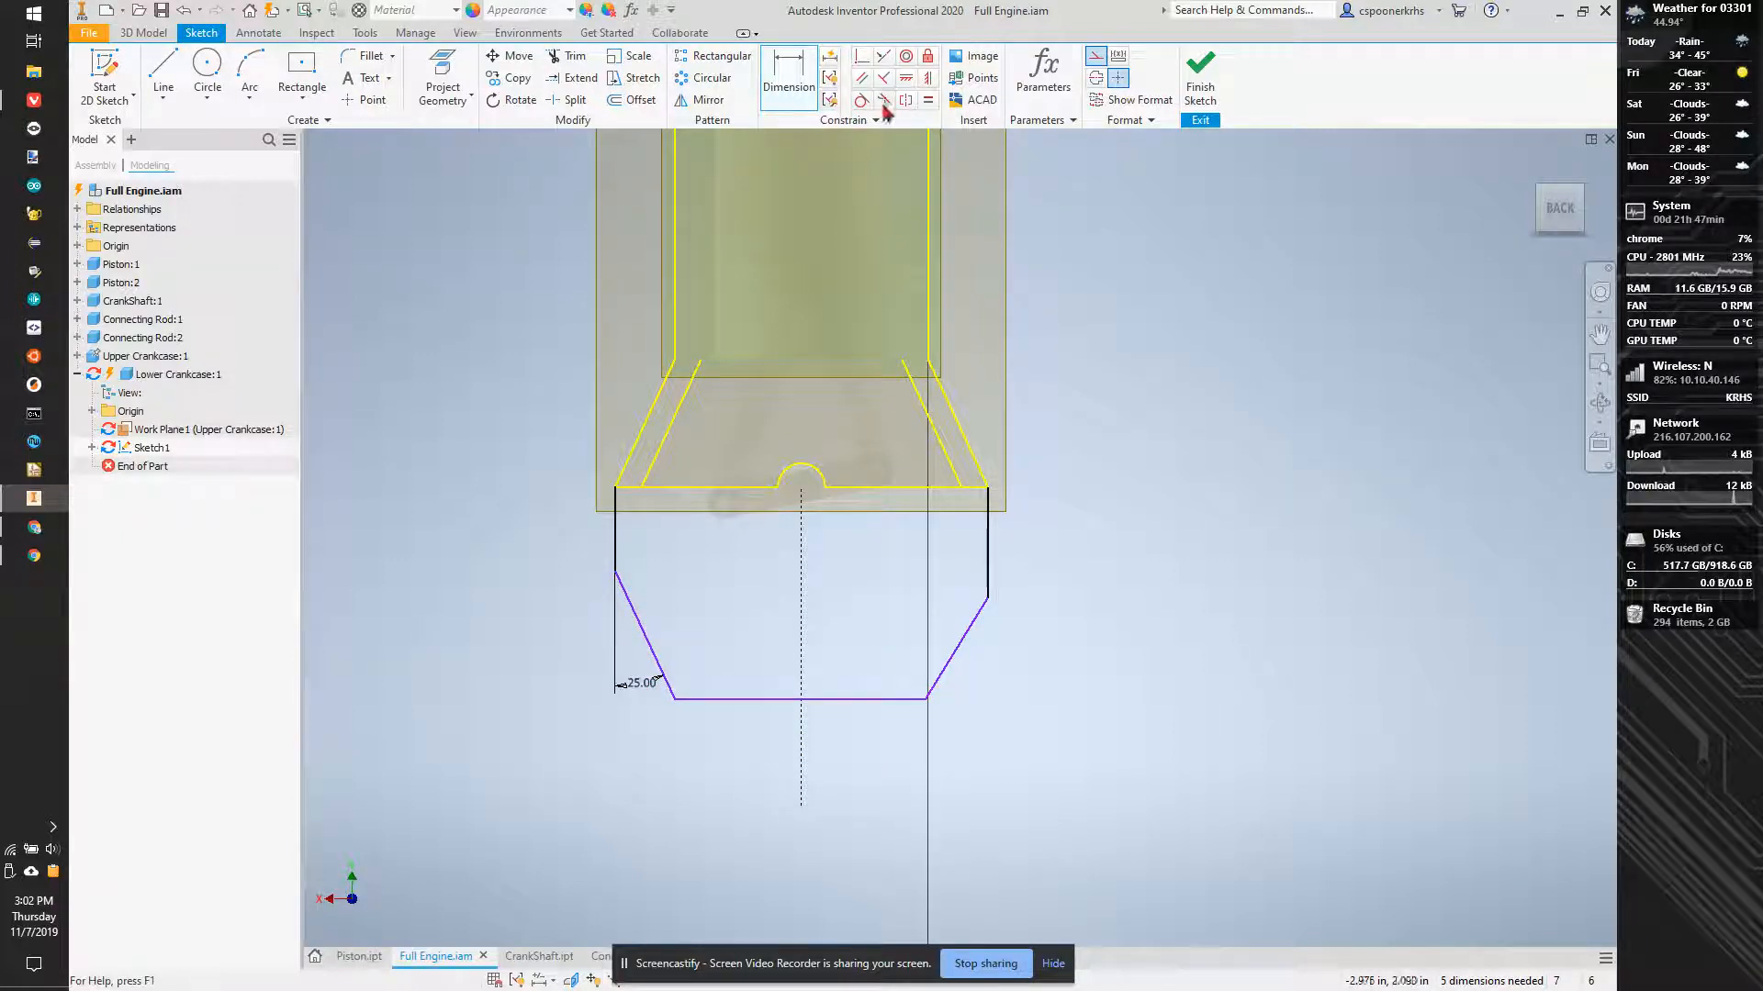
# Constrain the two angled sides of the profile as symmetric about the construction centerline.
pyautogui.click(643, 631)
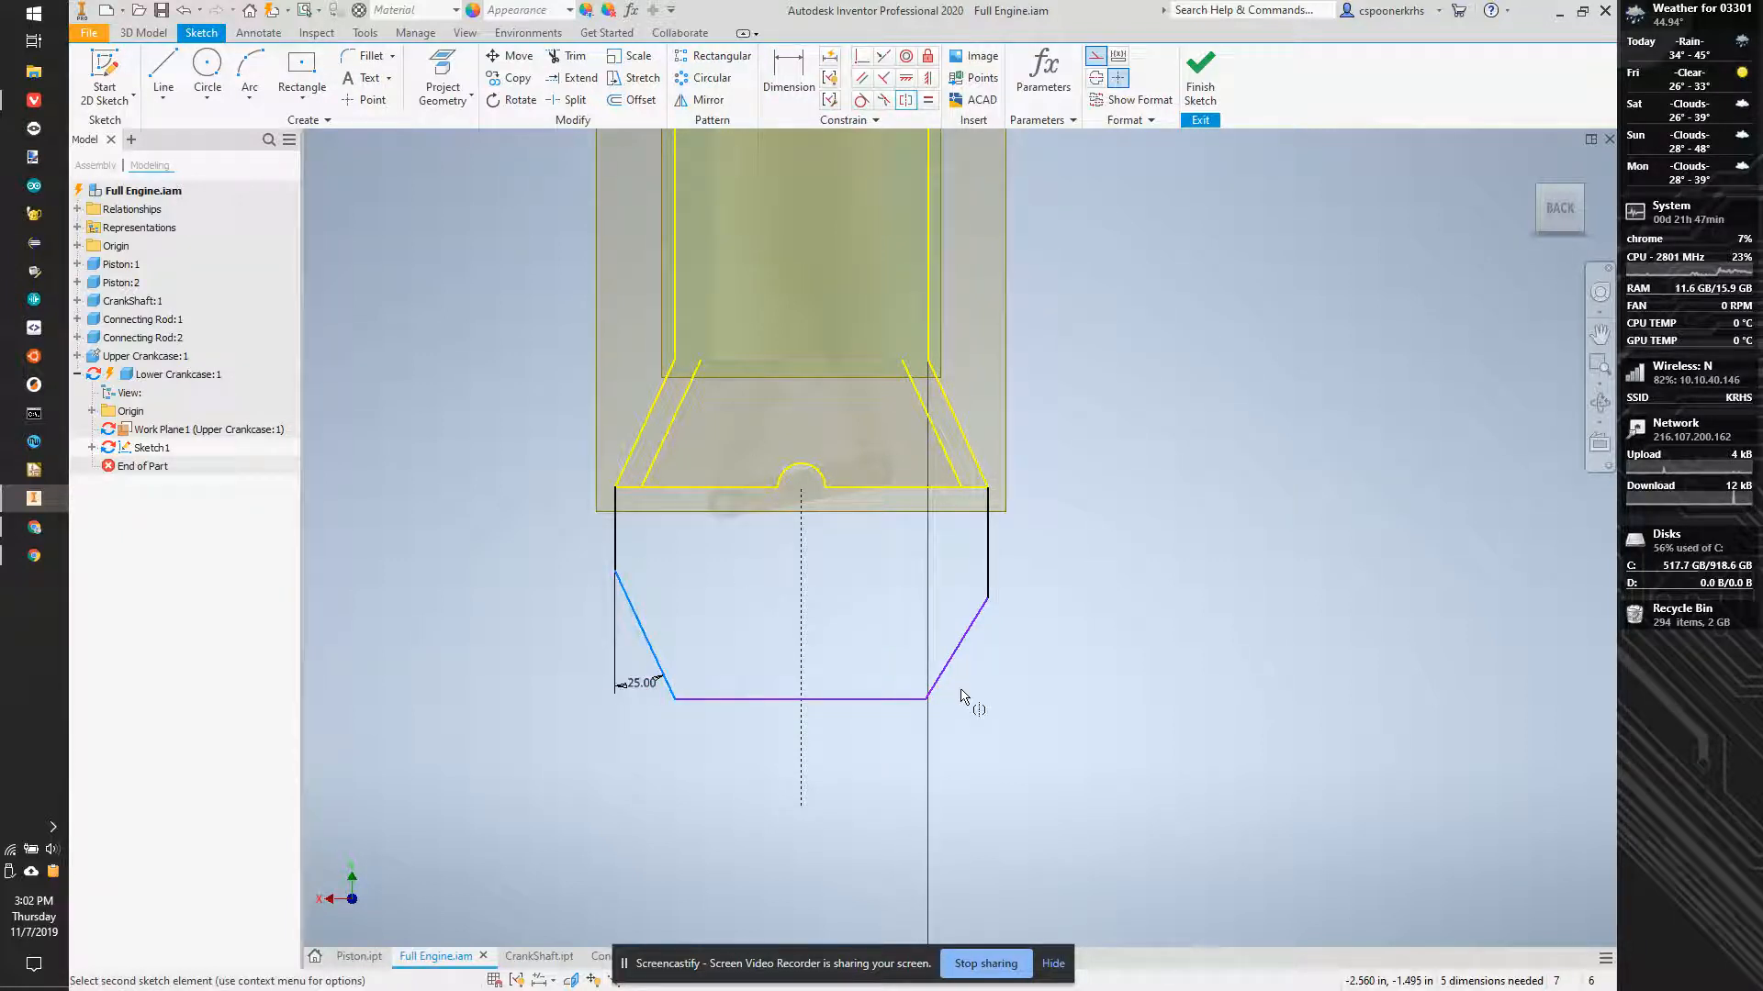
pyautogui.click(958, 665)
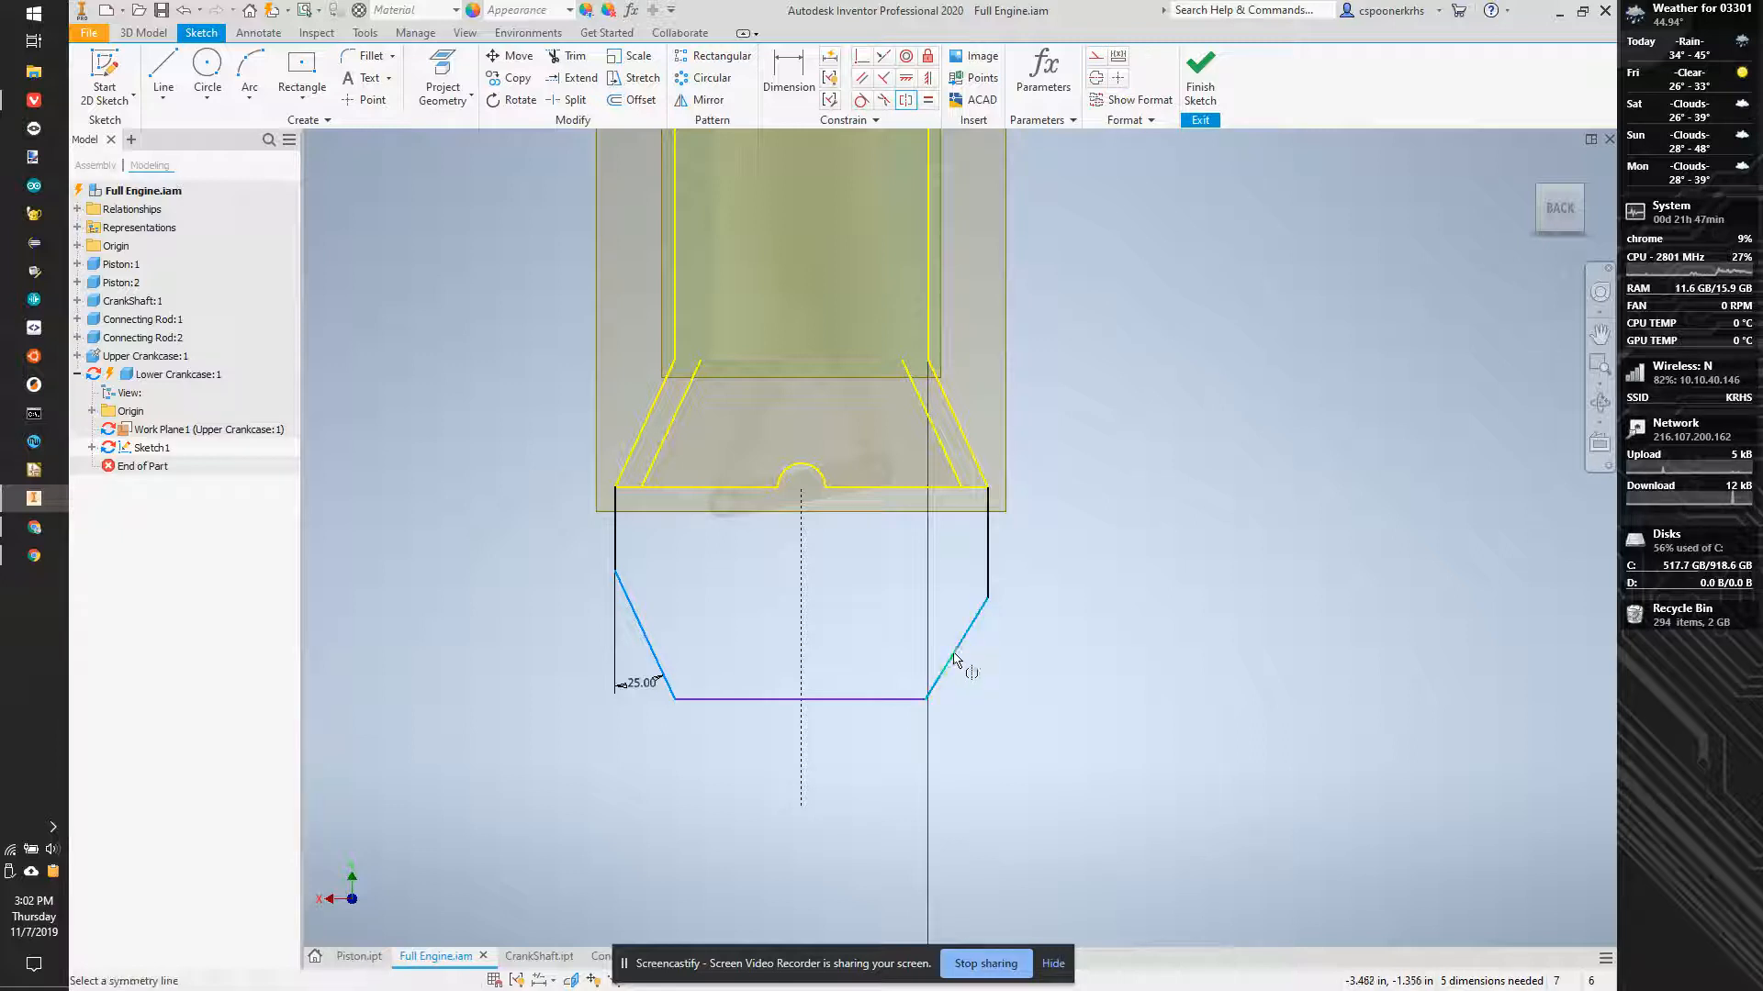
pyautogui.click(803, 624)
# Try to constrain the two short vertical sides as symmetric about the centerline and as equal in length.
pyautogui.click(618, 529)
pyautogui.click(989, 519)
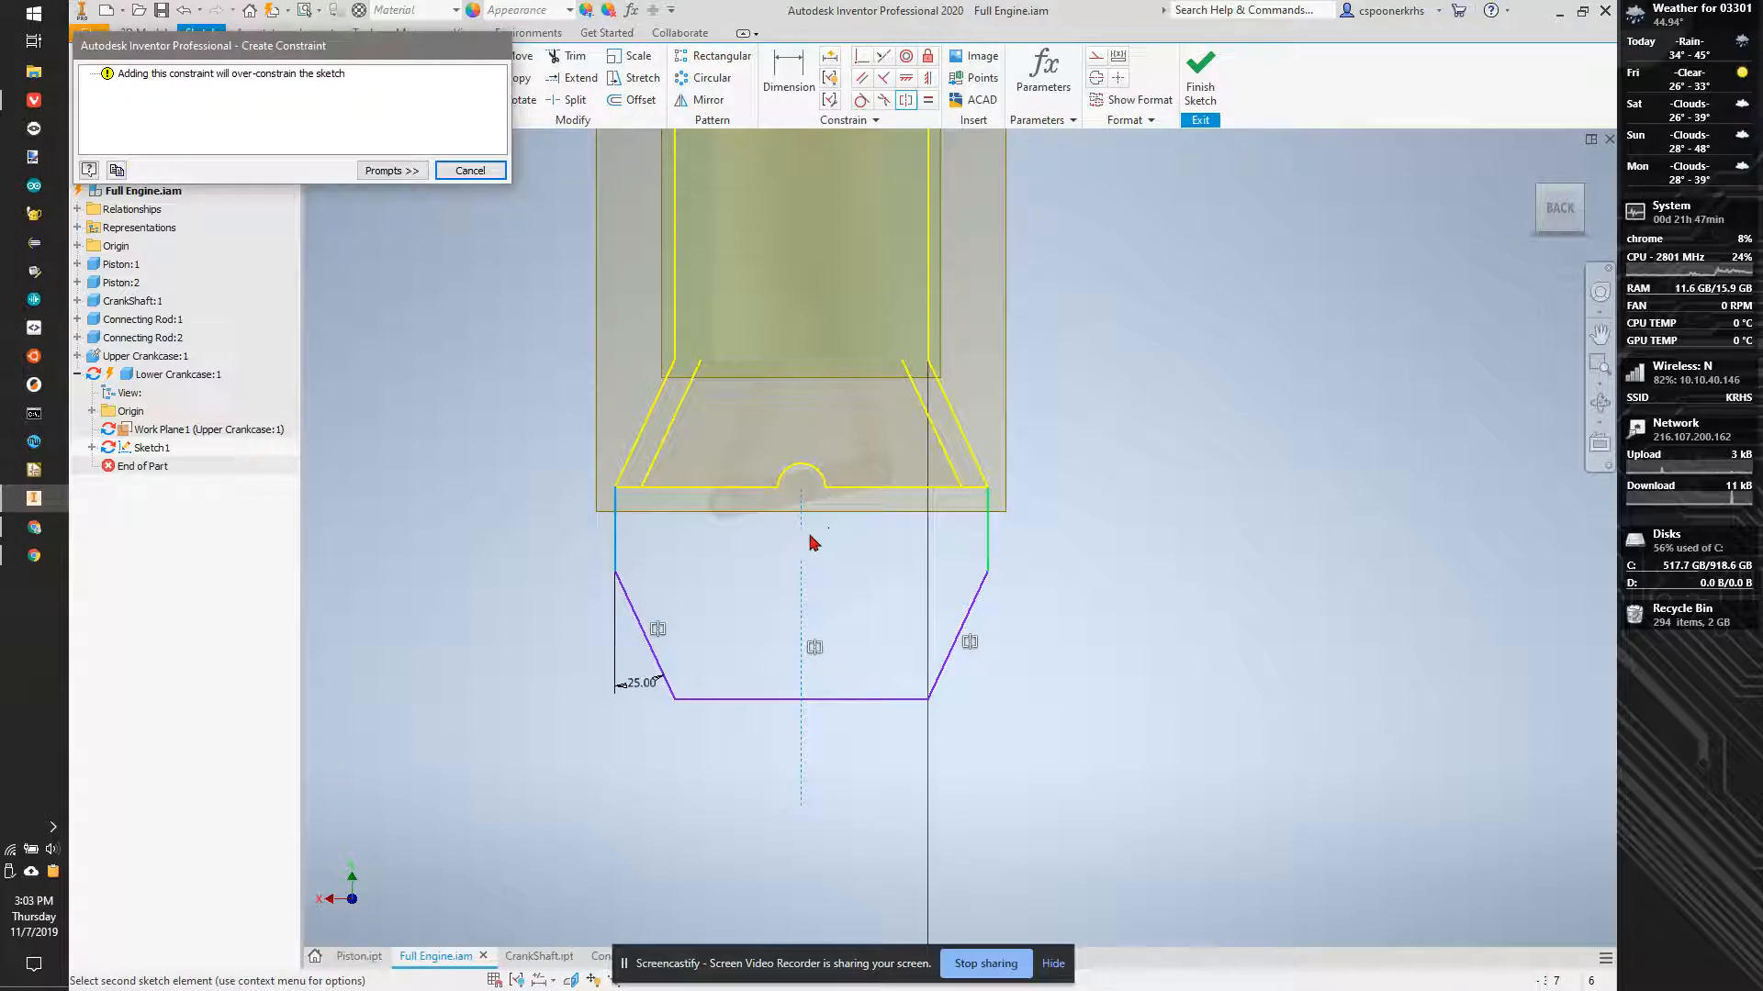
pyautogui.press('Escape')
pyautogui.click(927, 99)
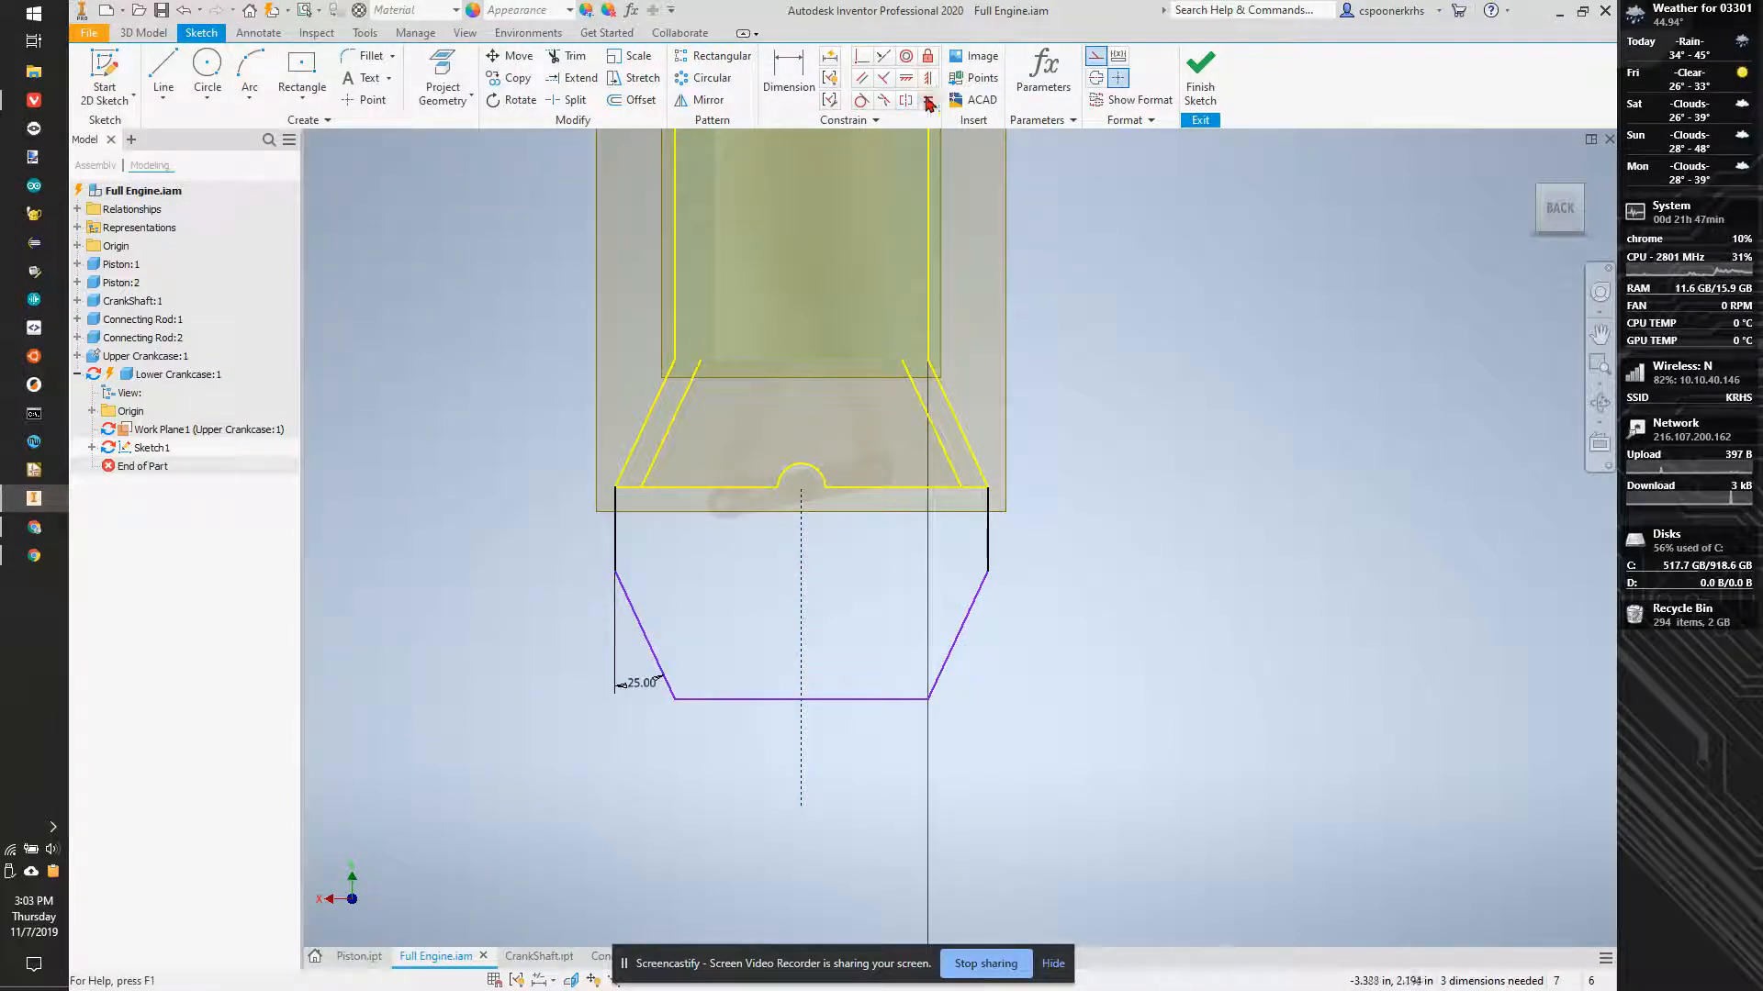
pyautogui.click(613, 555)
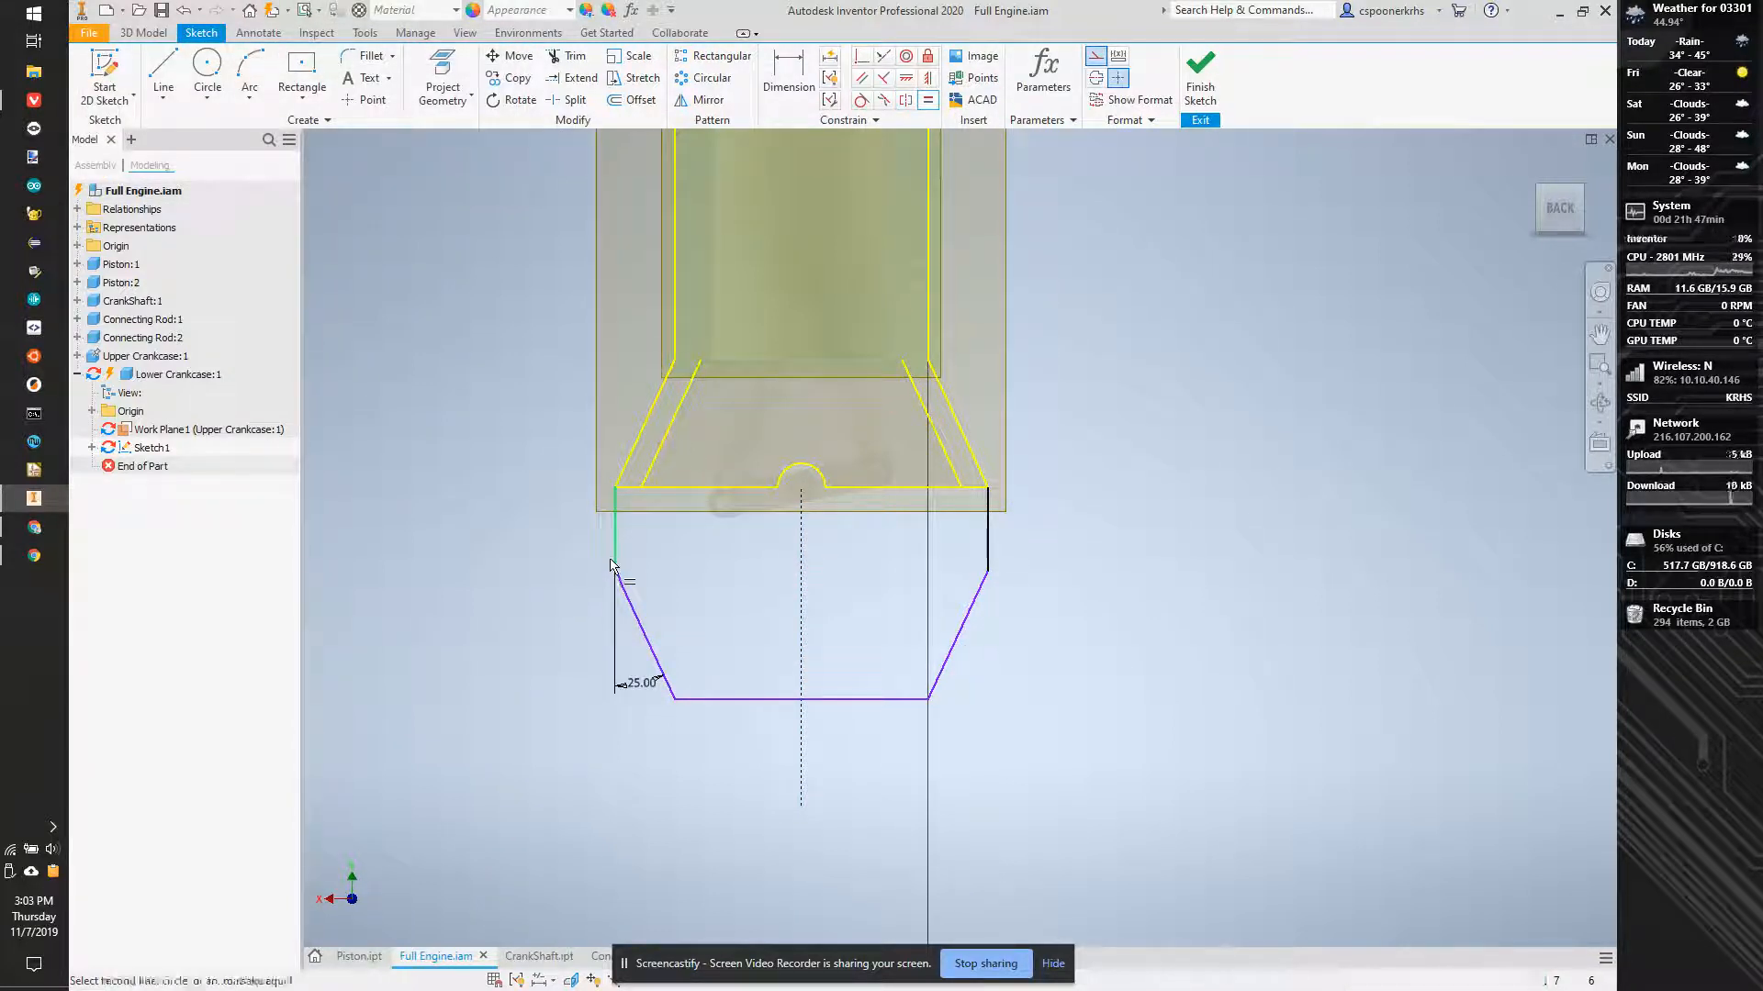
pyautogui.click(988, 539)
pyautogui.press('Escape')
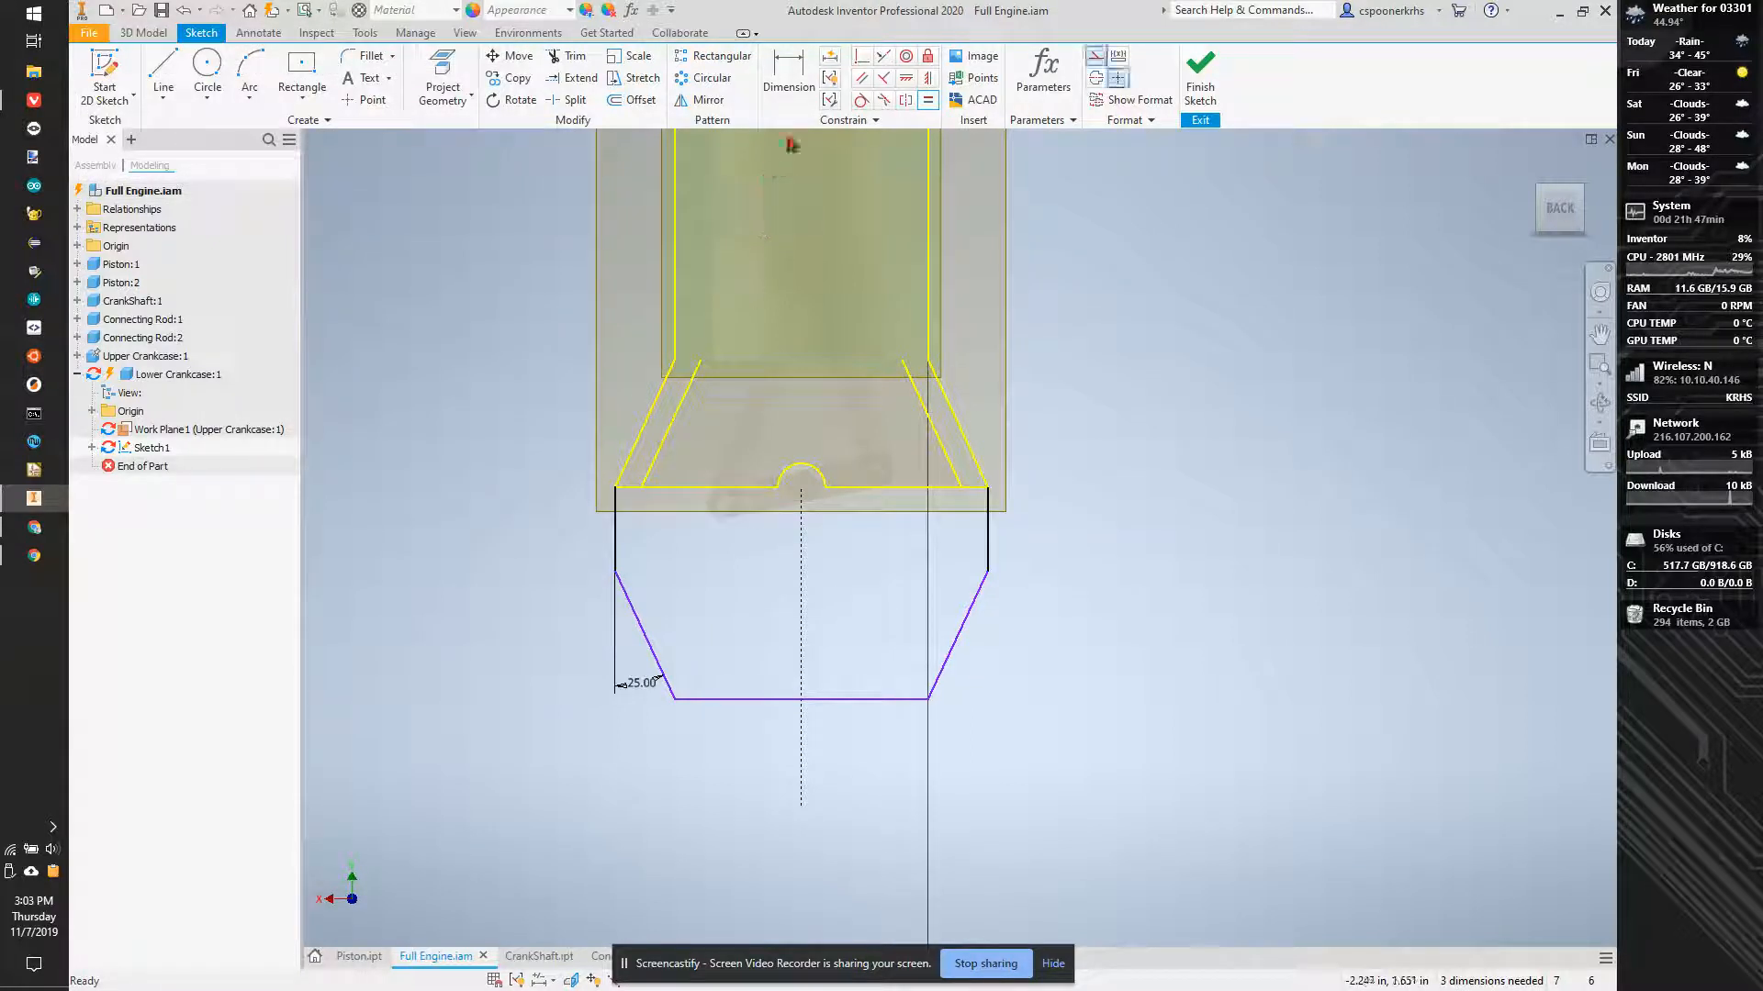
pyautogui.click(788, 74)
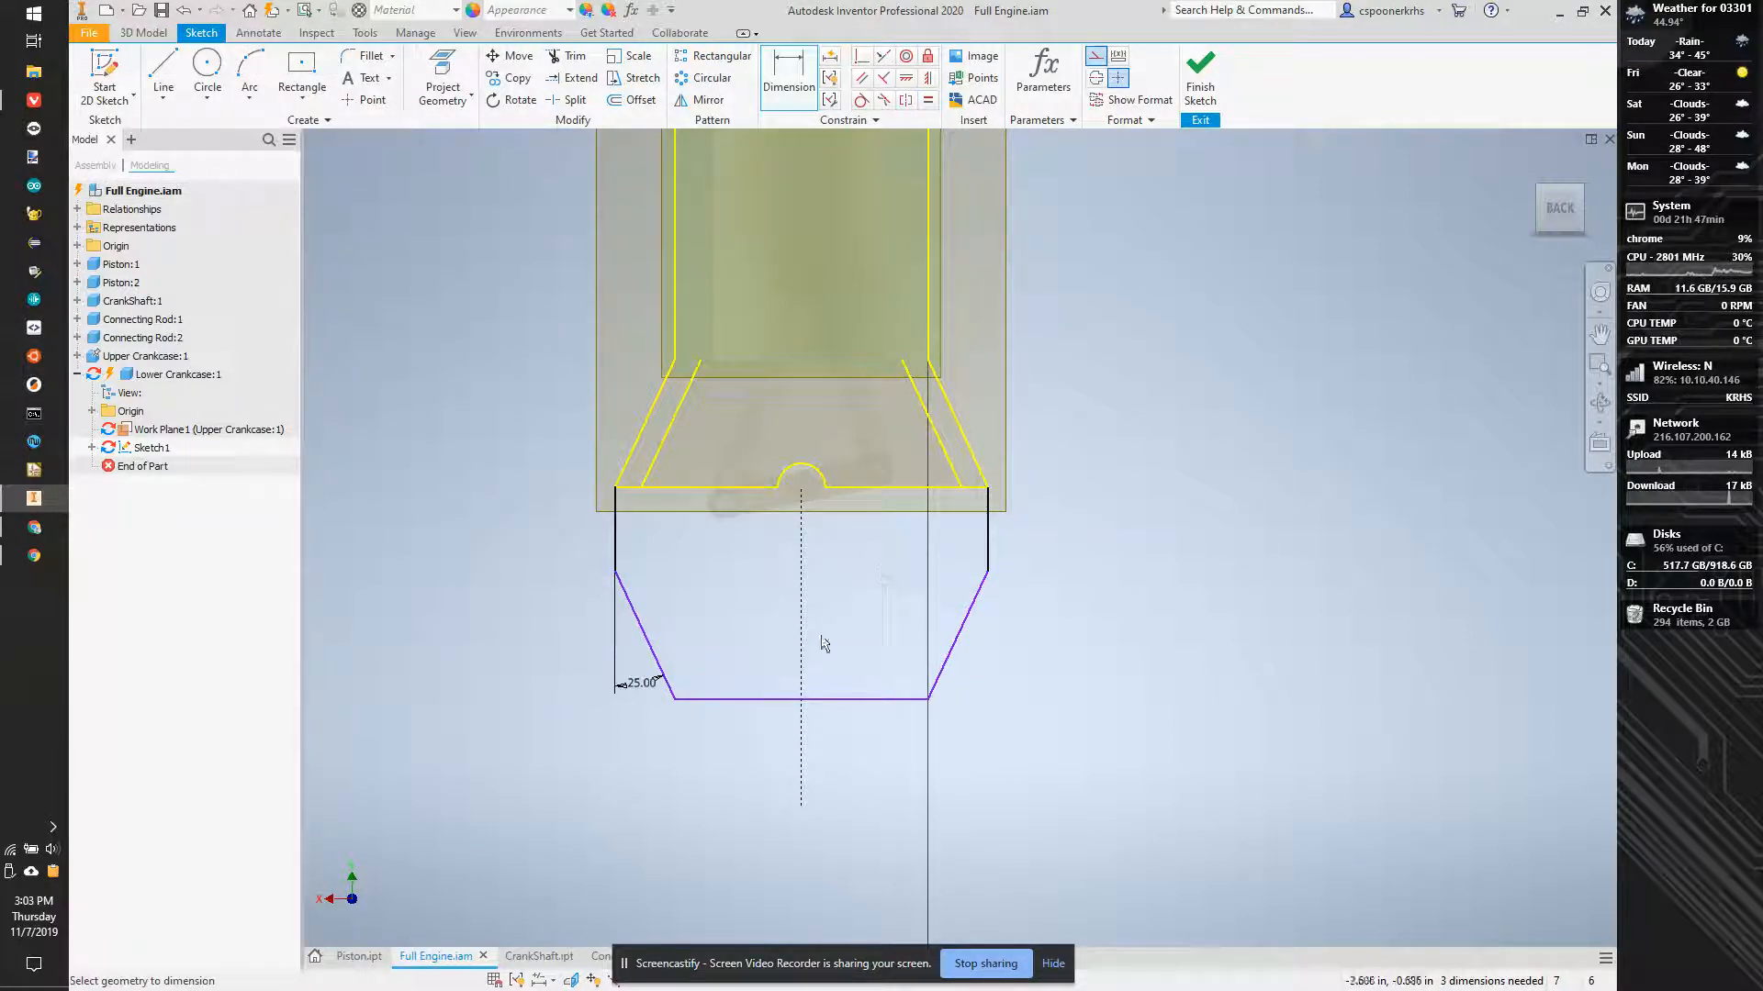
pyautogui.click(830, 704)
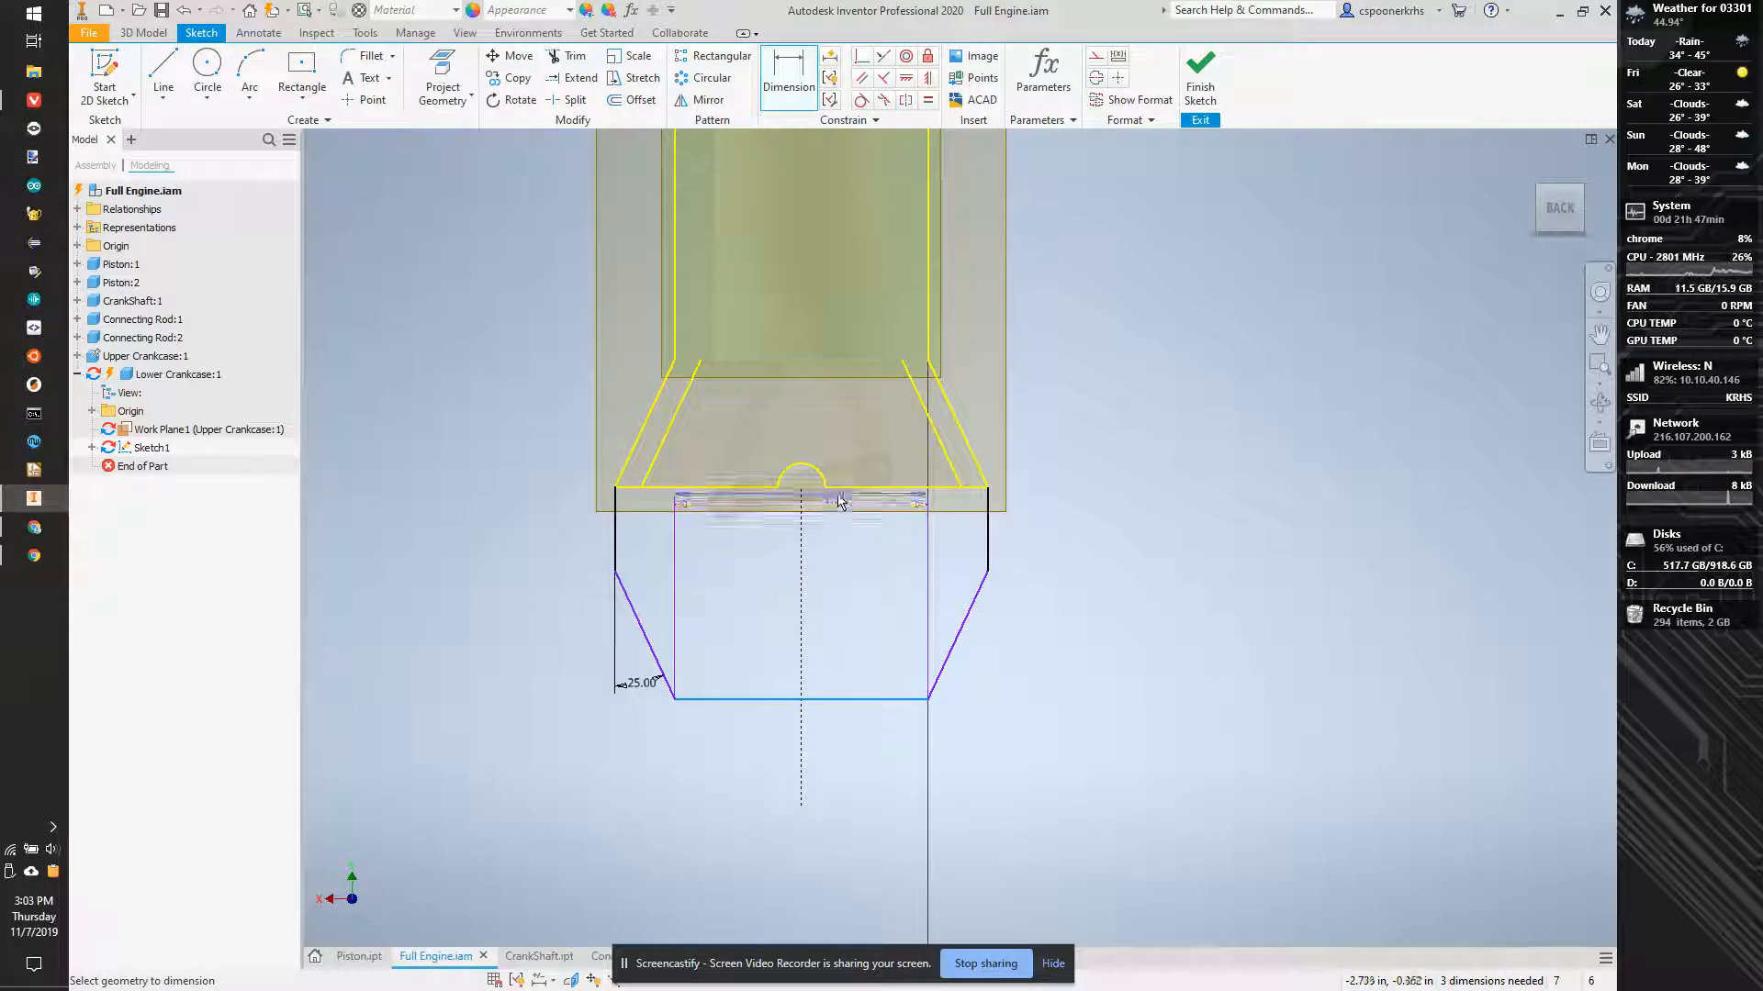
pyautogui.press('Escape')
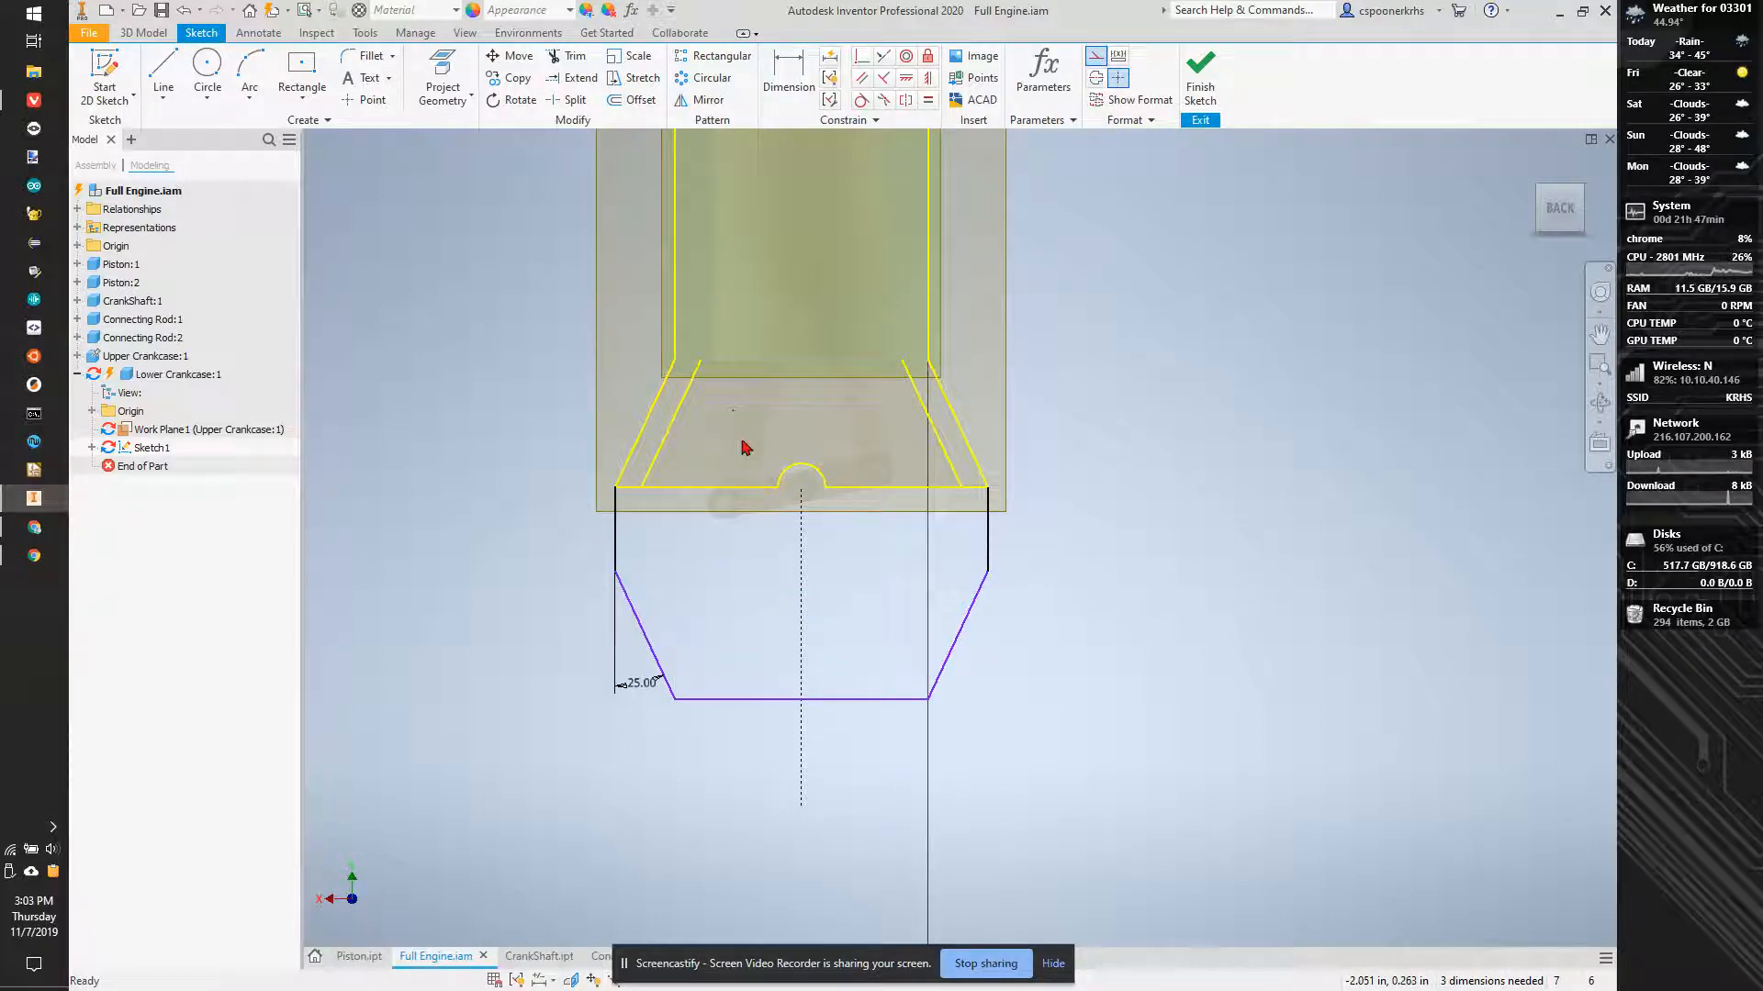
# Add a driven dimension between the notched edge and the far end of the projected inner sloped edge.
pyautogui.click(723, 487)
pyautogui.click(701, 359)
pyautogui.click(722, 413)
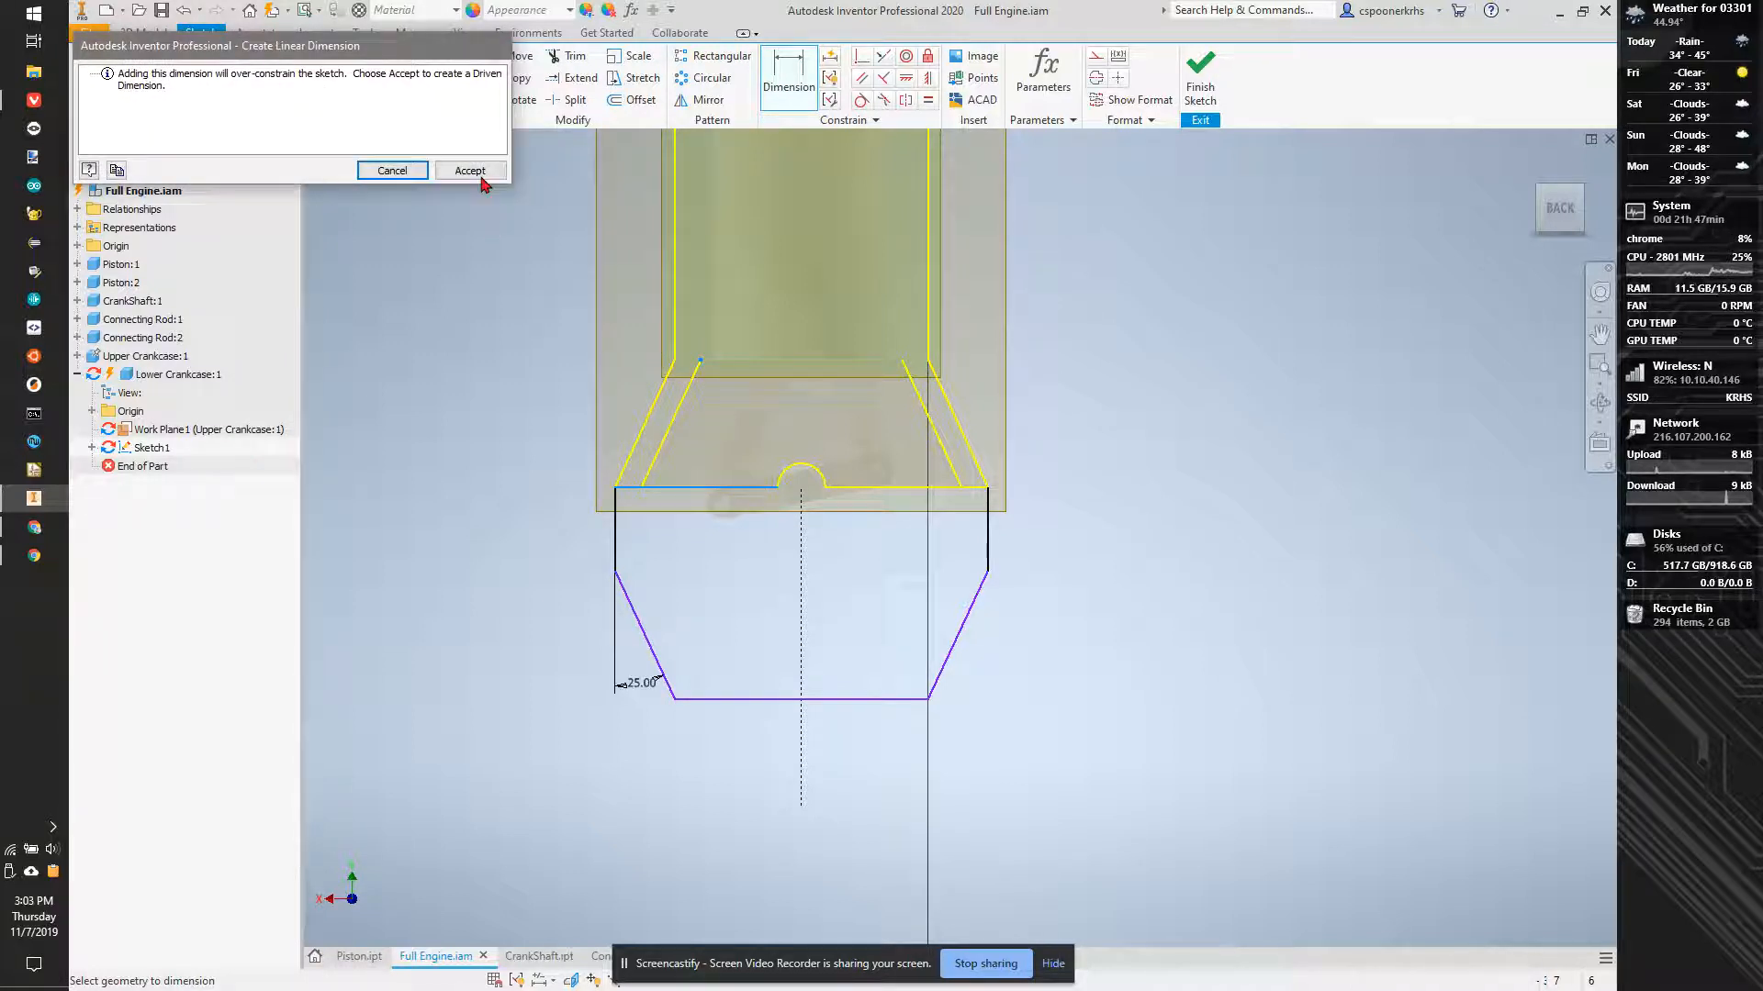
pyautogui.click(470, 169)
# Dimension the distance from the notched edge to the profile's base, linking its value to the driven dimension above.
pyautogui.click(709, 489)
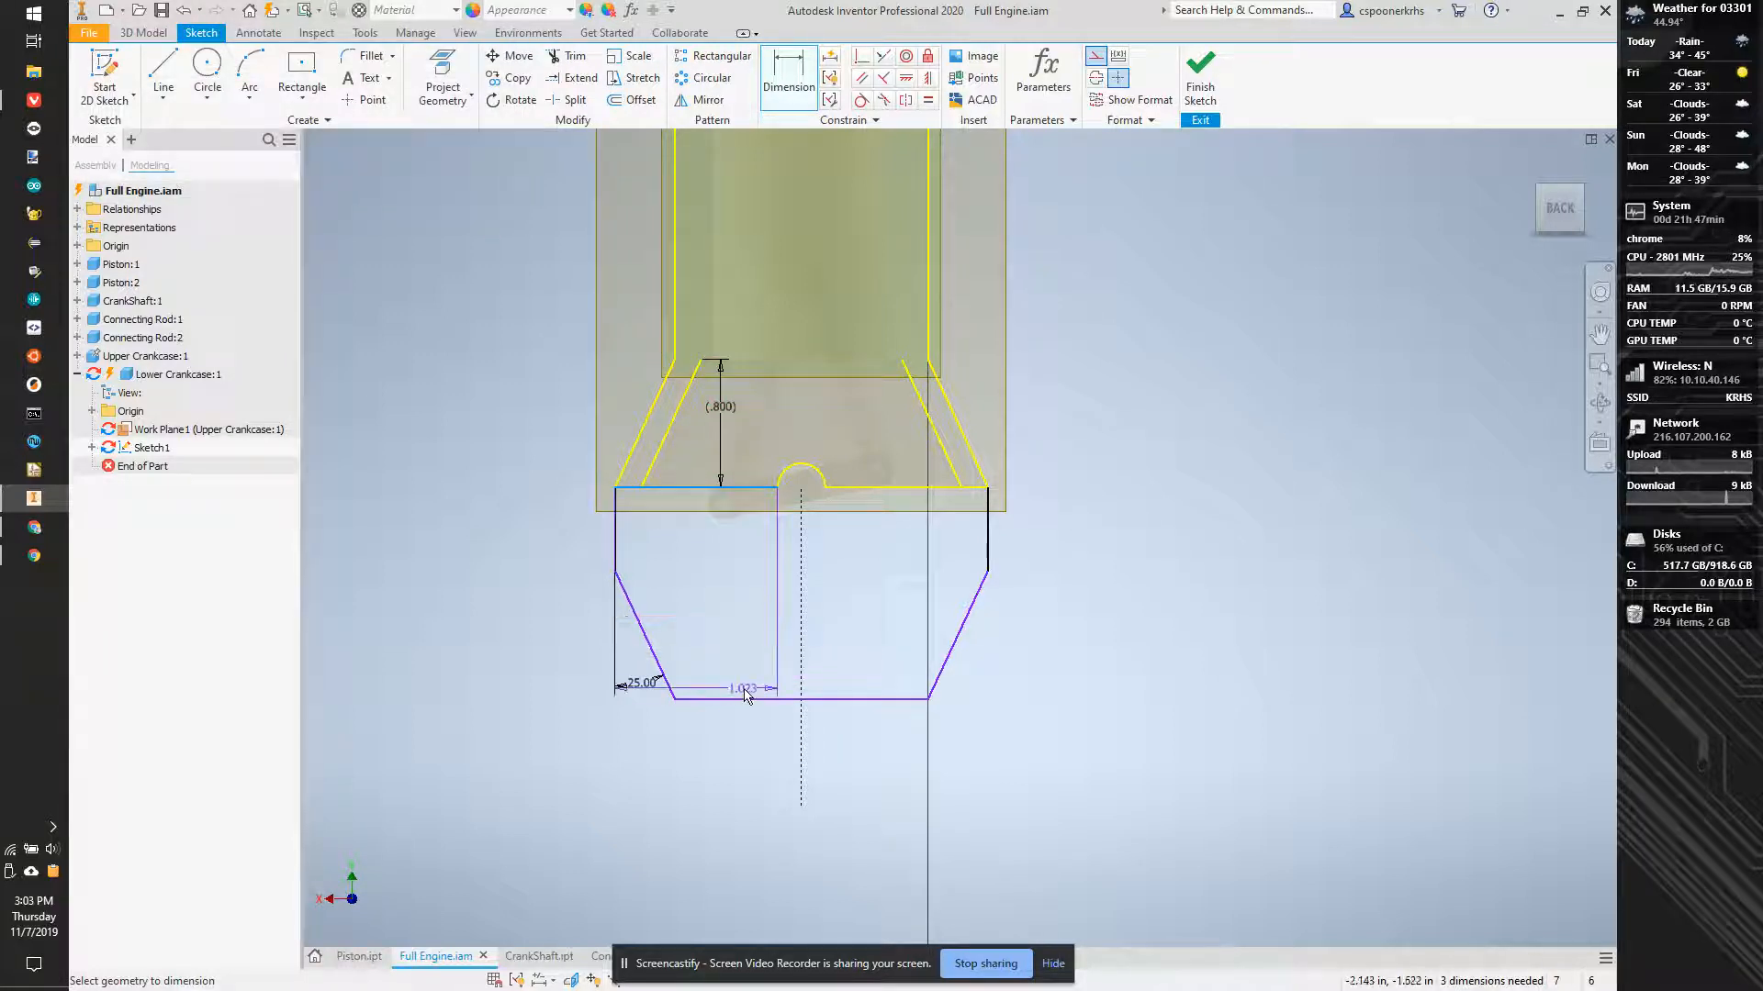
pyautogui.click(730, 700)
pyautogui.click(707, 598)
pyautogui.click(720, 407)
pyautogui.click(775, 666)
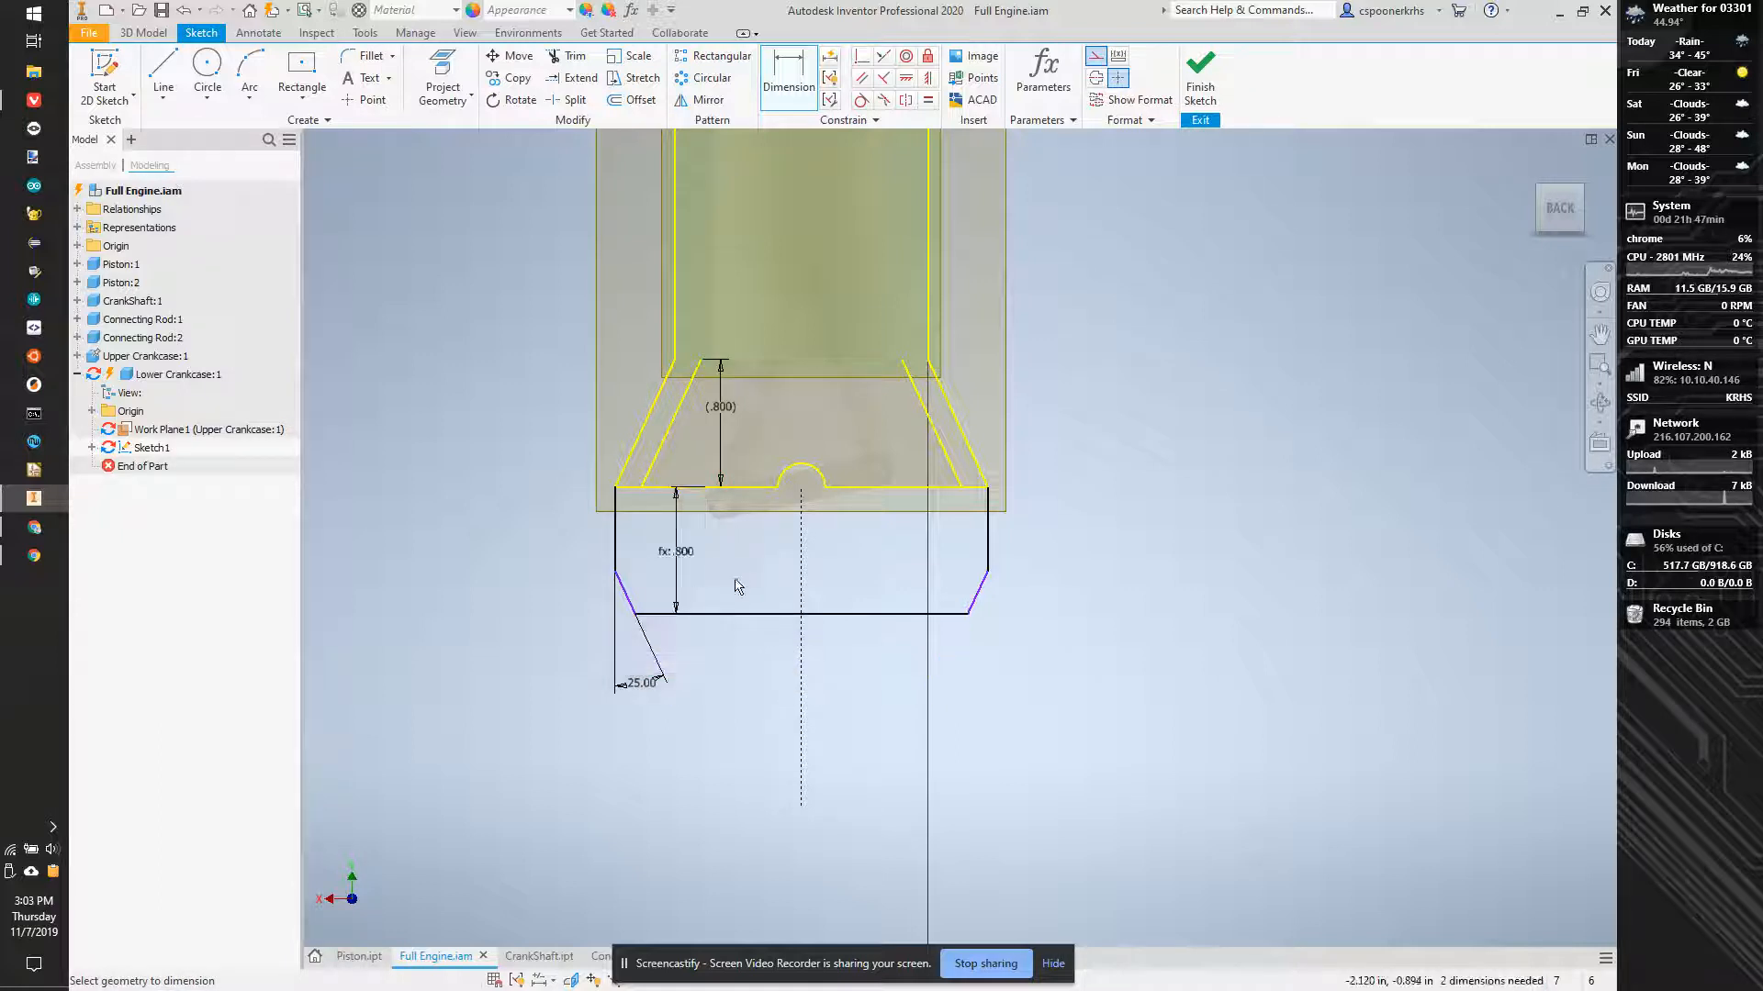
pyautogui.scroll(3, 662, 575)
pyautogui.press('Escape')
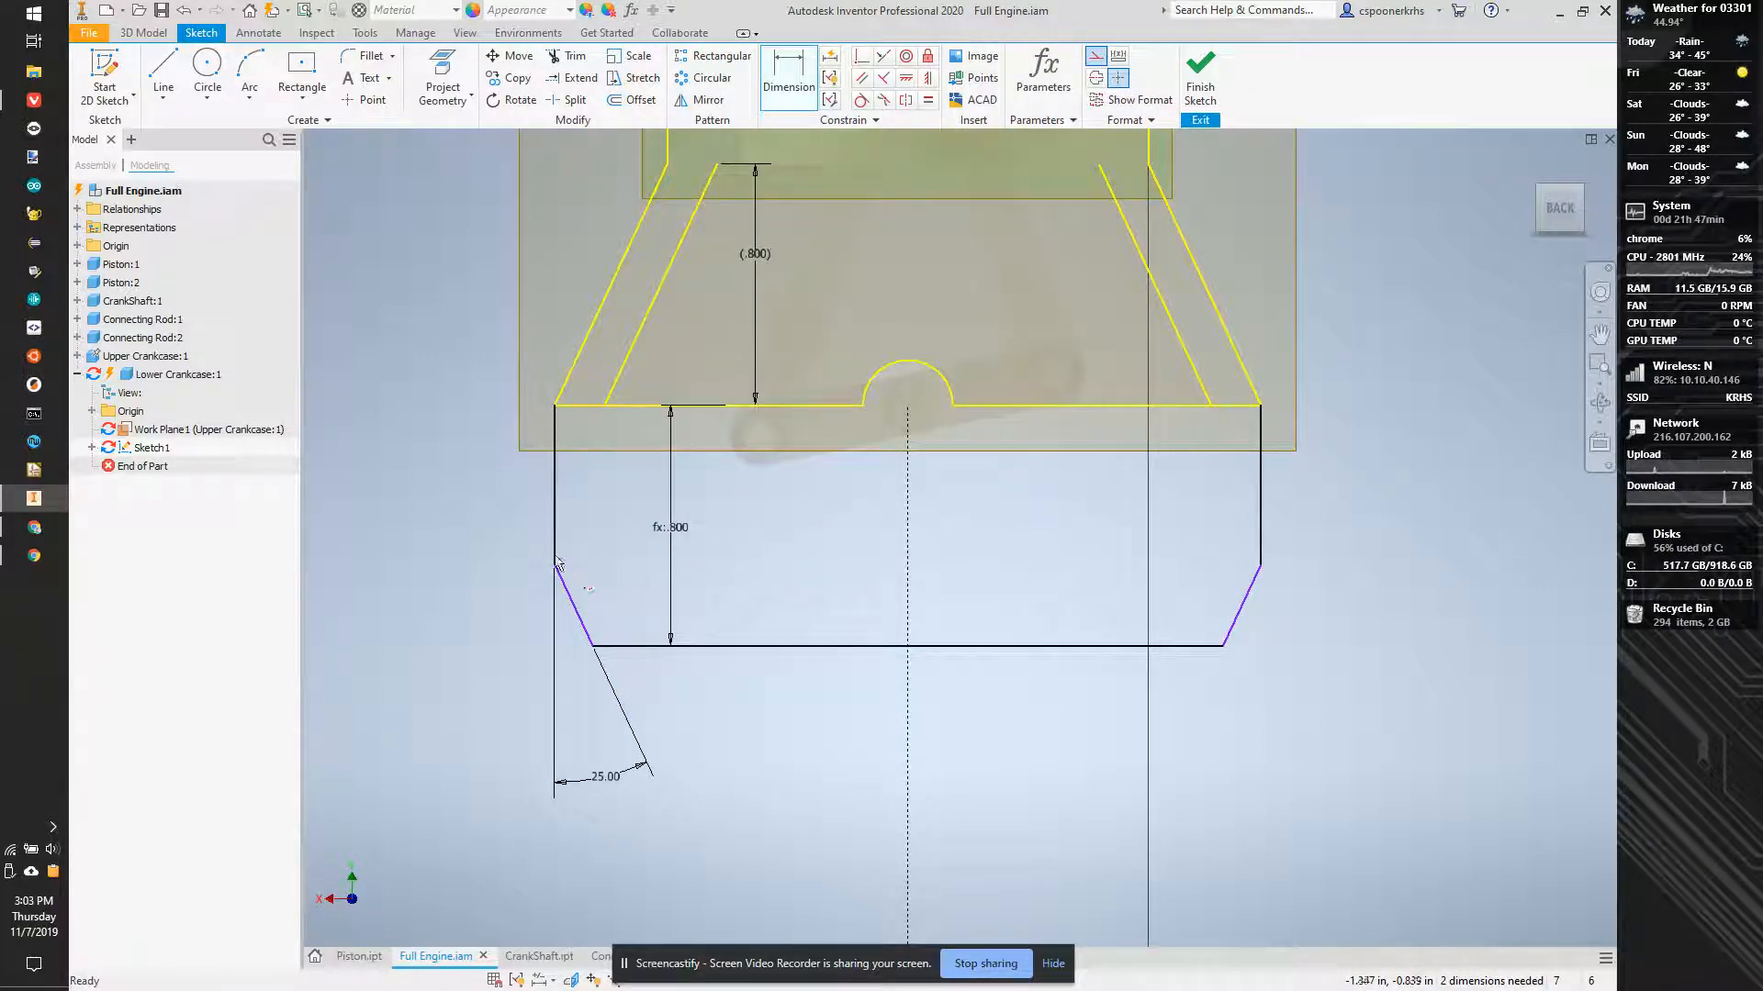
# Dimension the short vertical side from the notched edge to its lower endpoint as .250 in.
pyautogui.press('d')
pyautogui.click(564, 411)
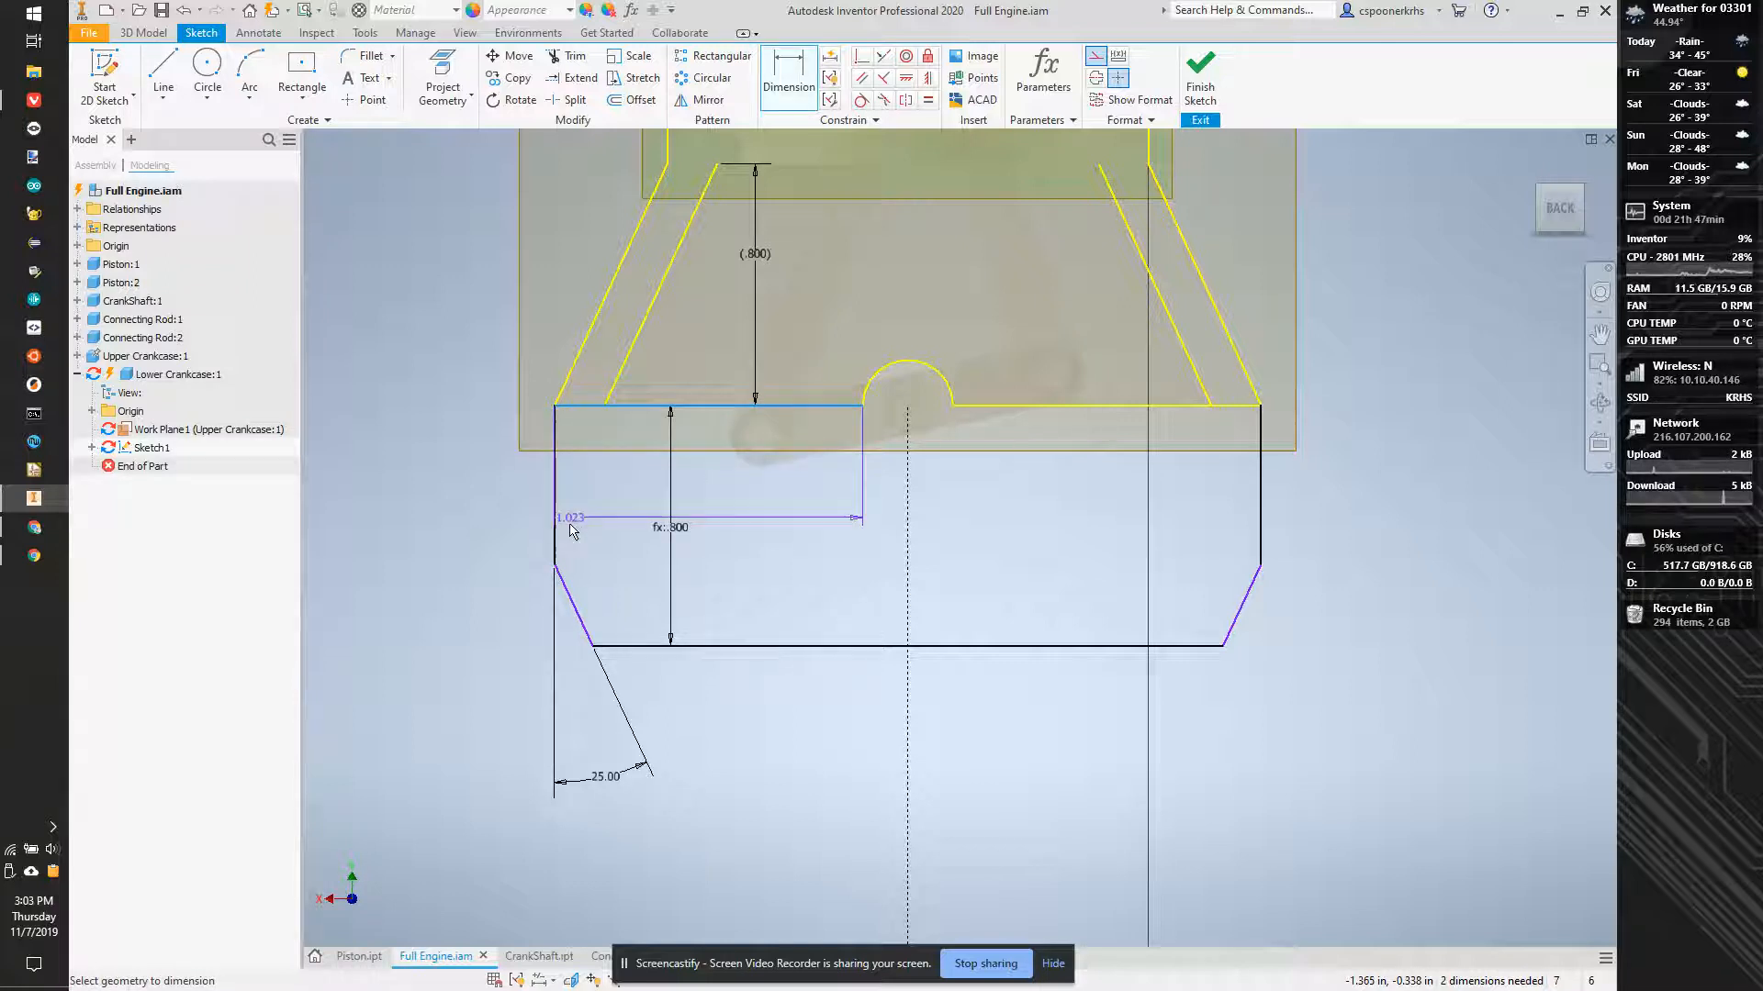
pyautogui.click(555, 564)
pyautogui.click(428, 523)
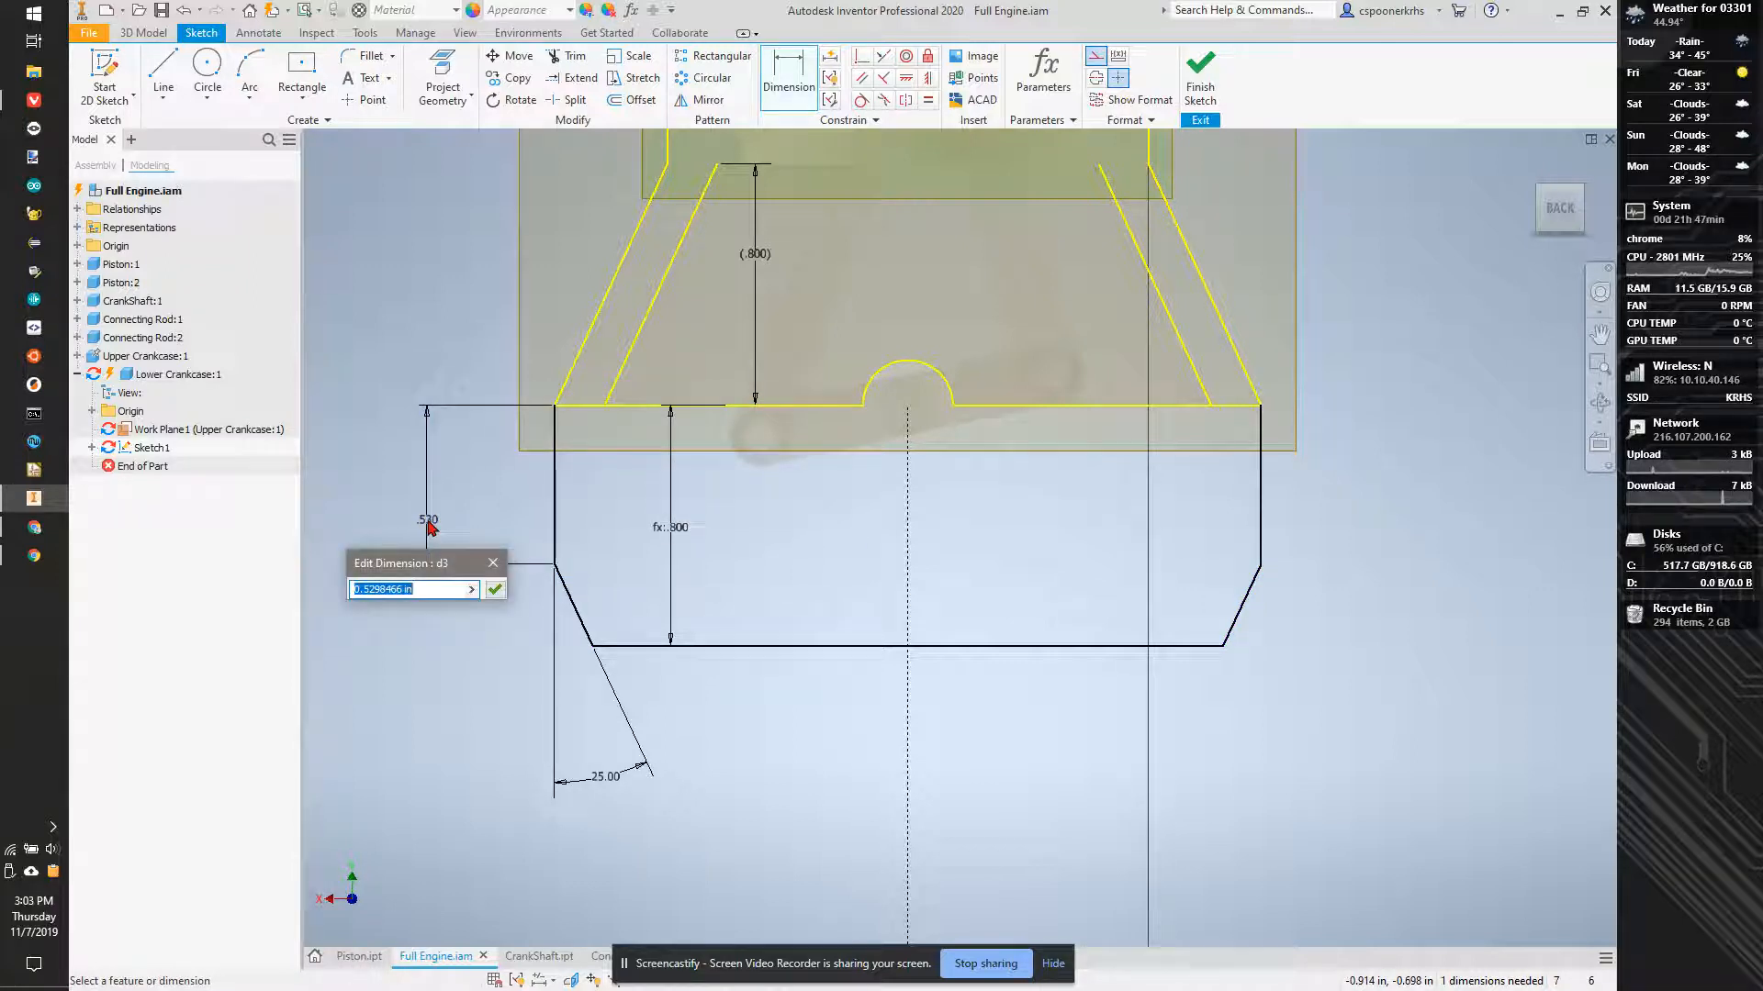
pyautogui.write('.250')
pyautogui.press('Return')
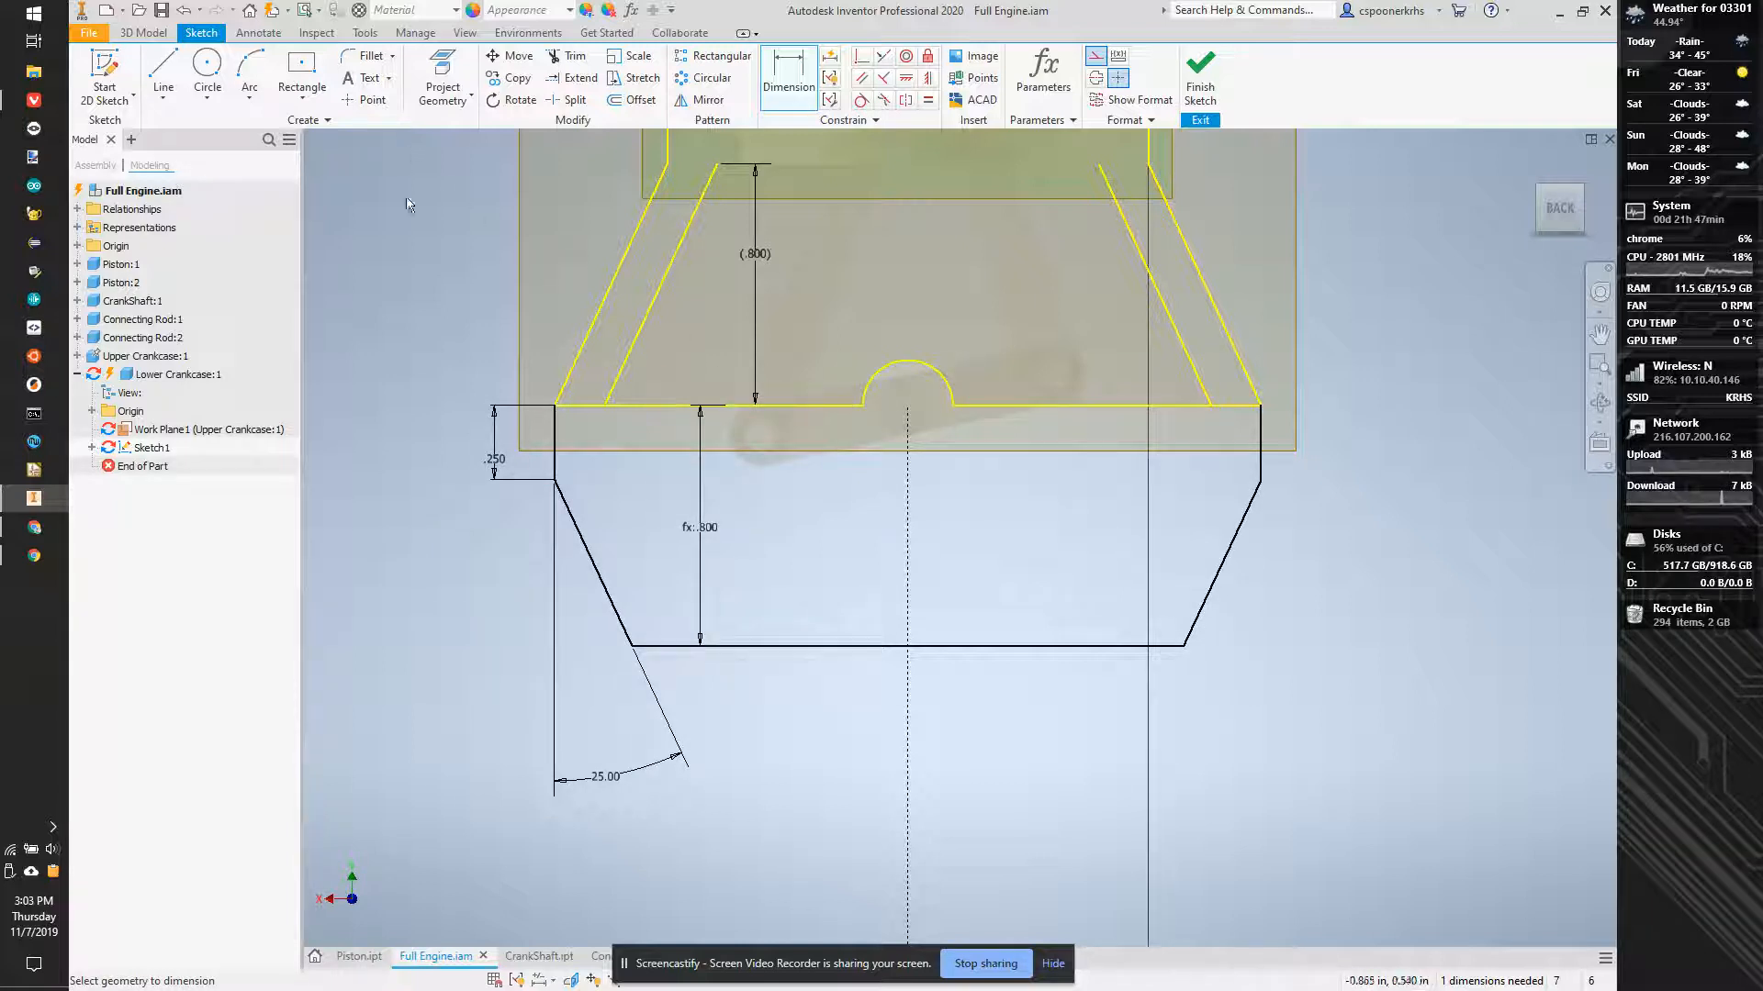
# Try drawing a construction circle centered on the notch's center and passing through the notch's endpoint.
pyautogui.click(758, 376)
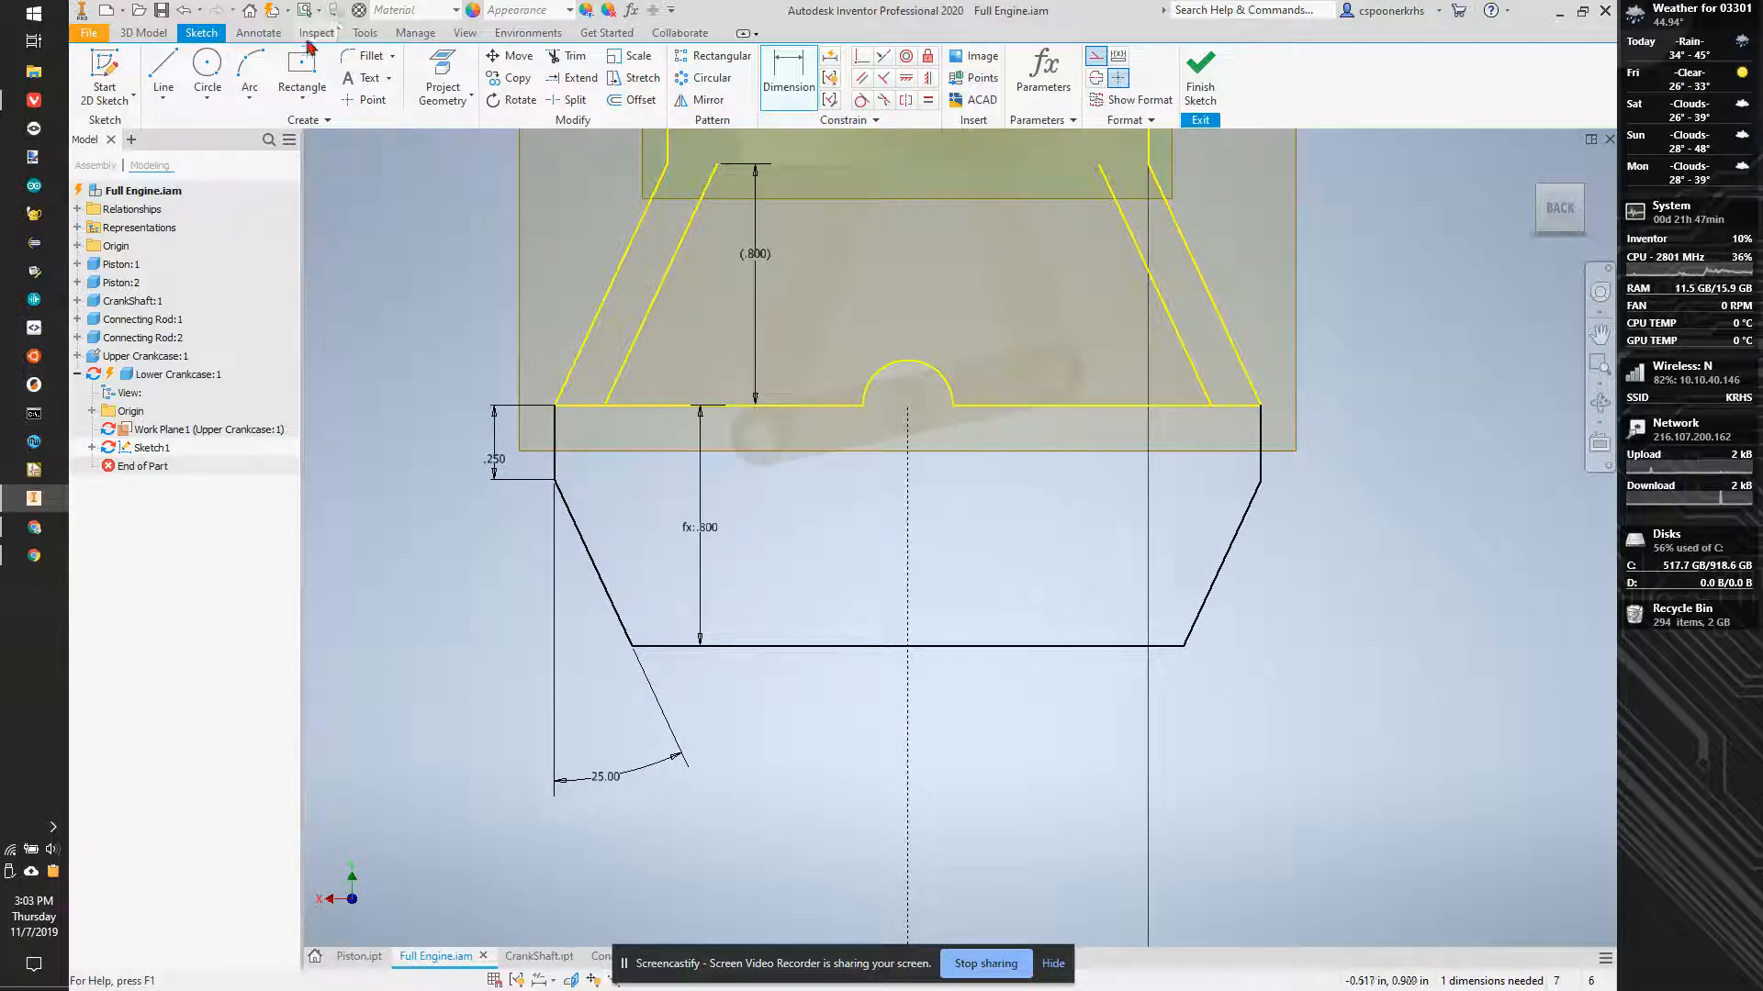
pyautogui.click(208, 69)
pyautogui.click(907, 405)
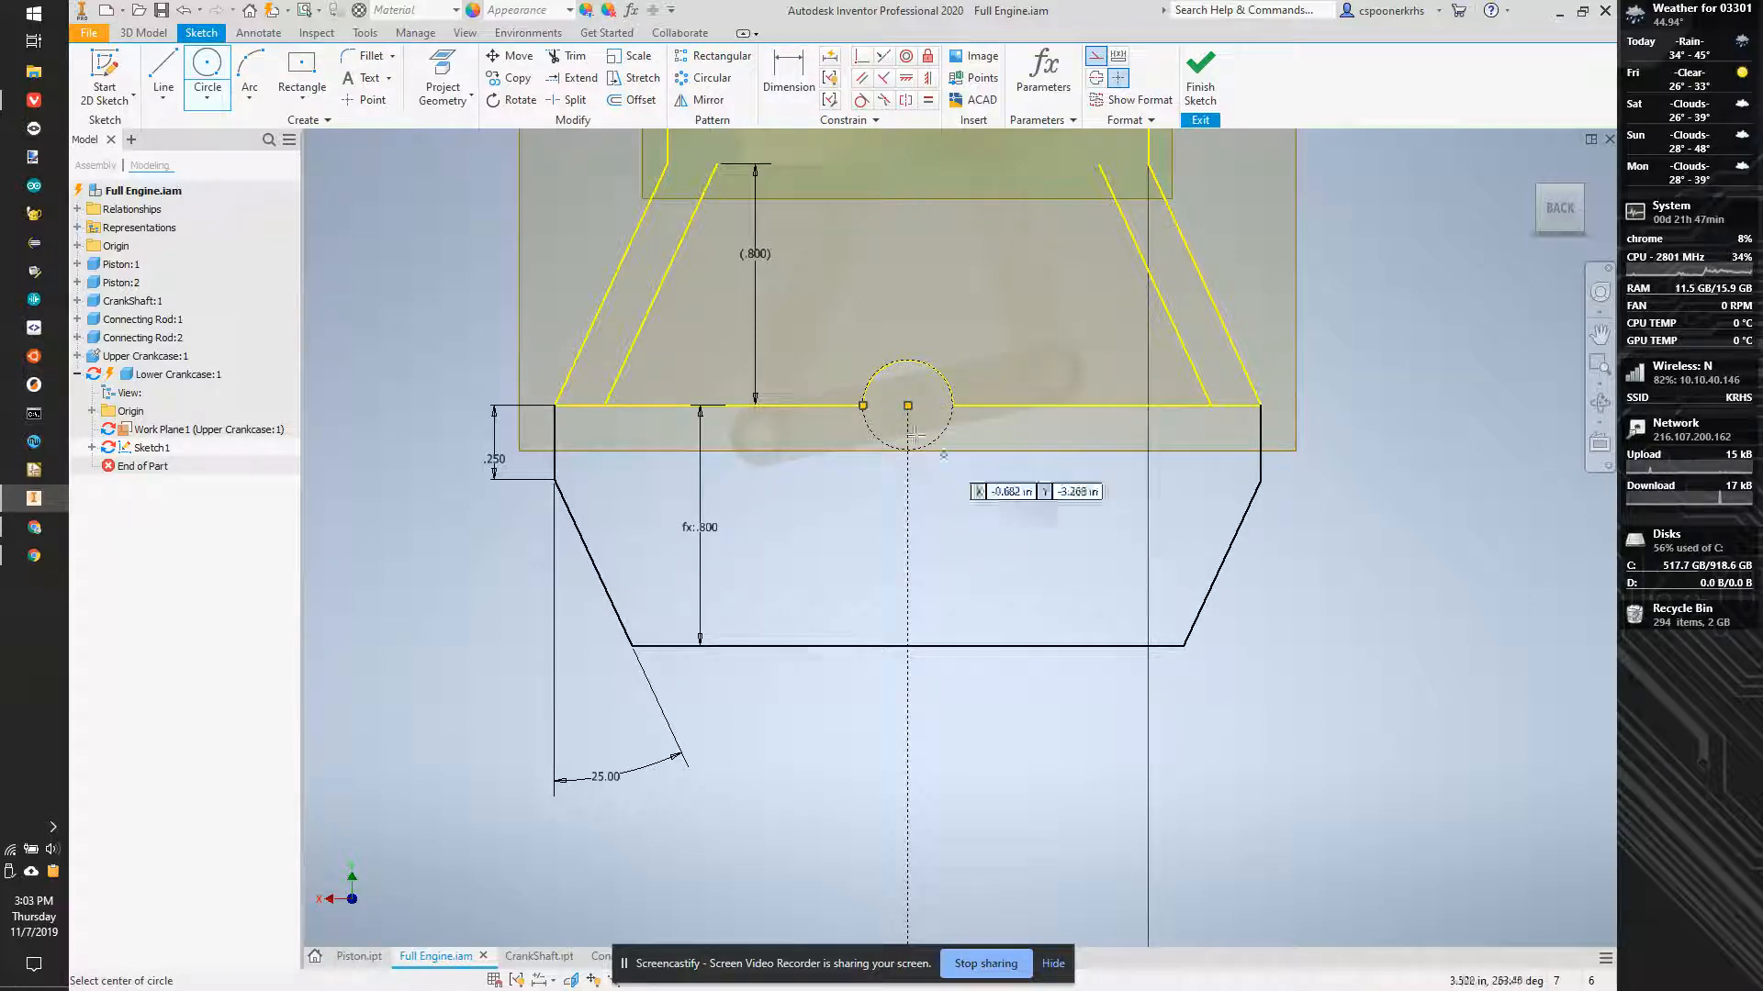
pyautogui.press('Escape')
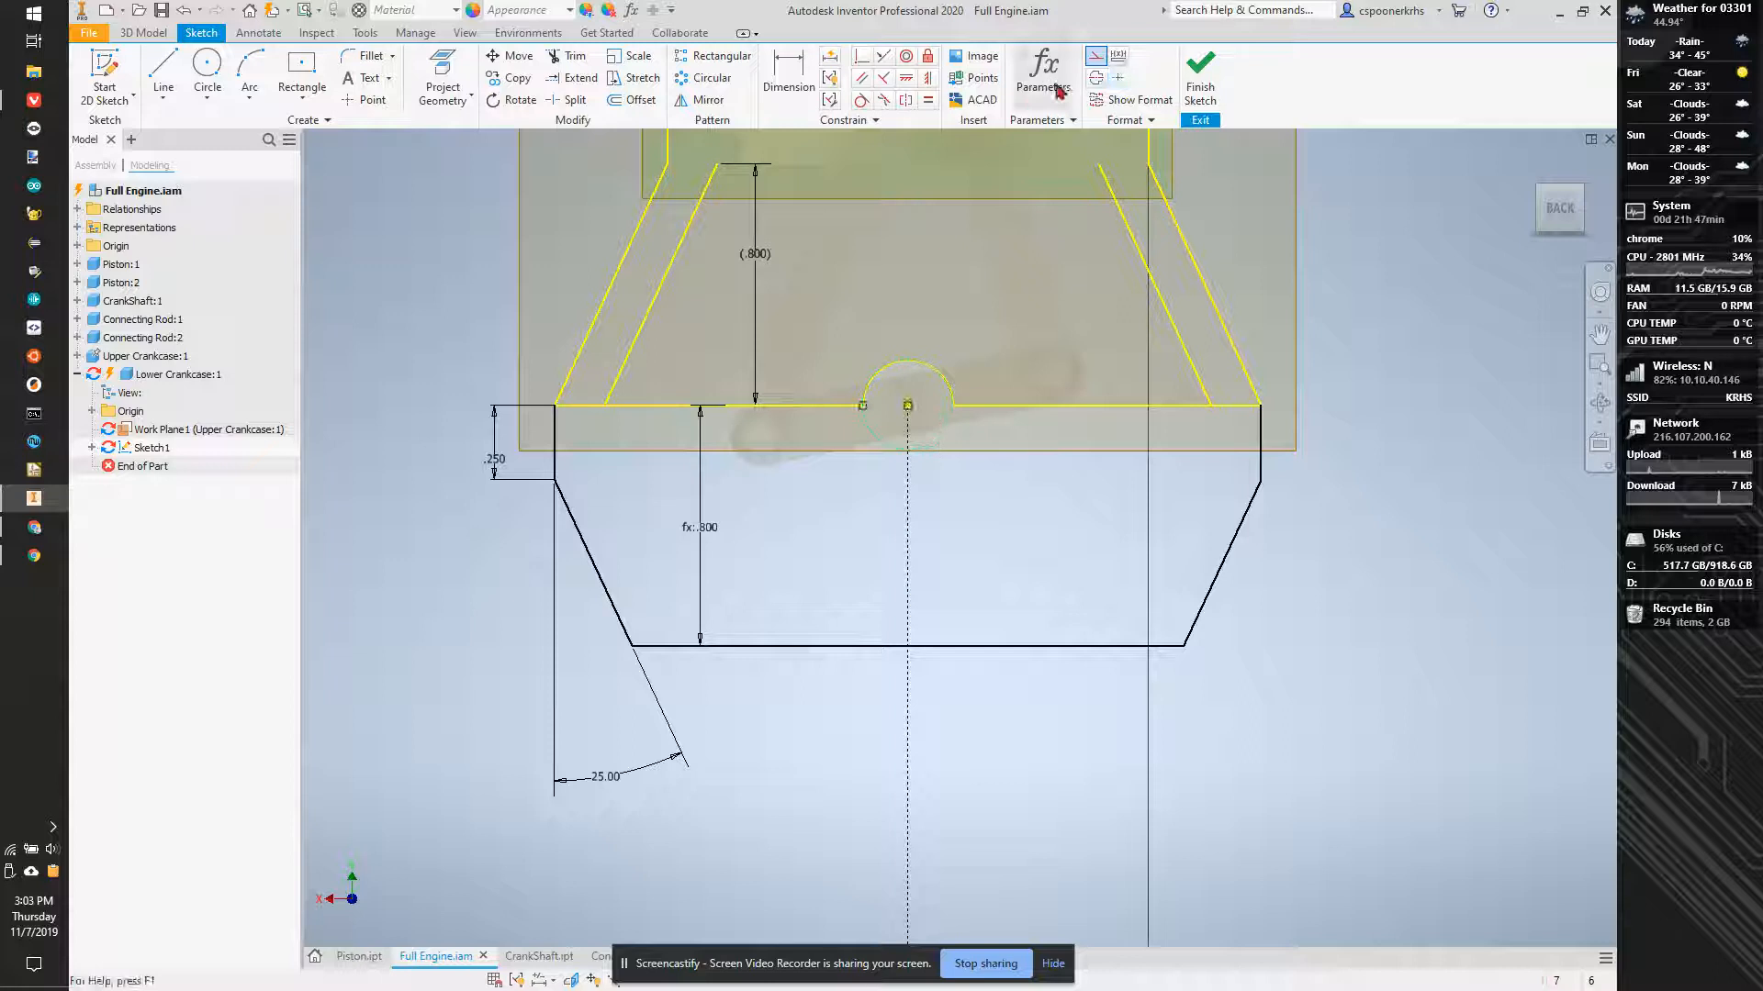
# Draw a regular circle centered on the notch's center and passing through the notch's endpoints.
pyautogui.click(937, 447)
pyautogui.click(989, 516)
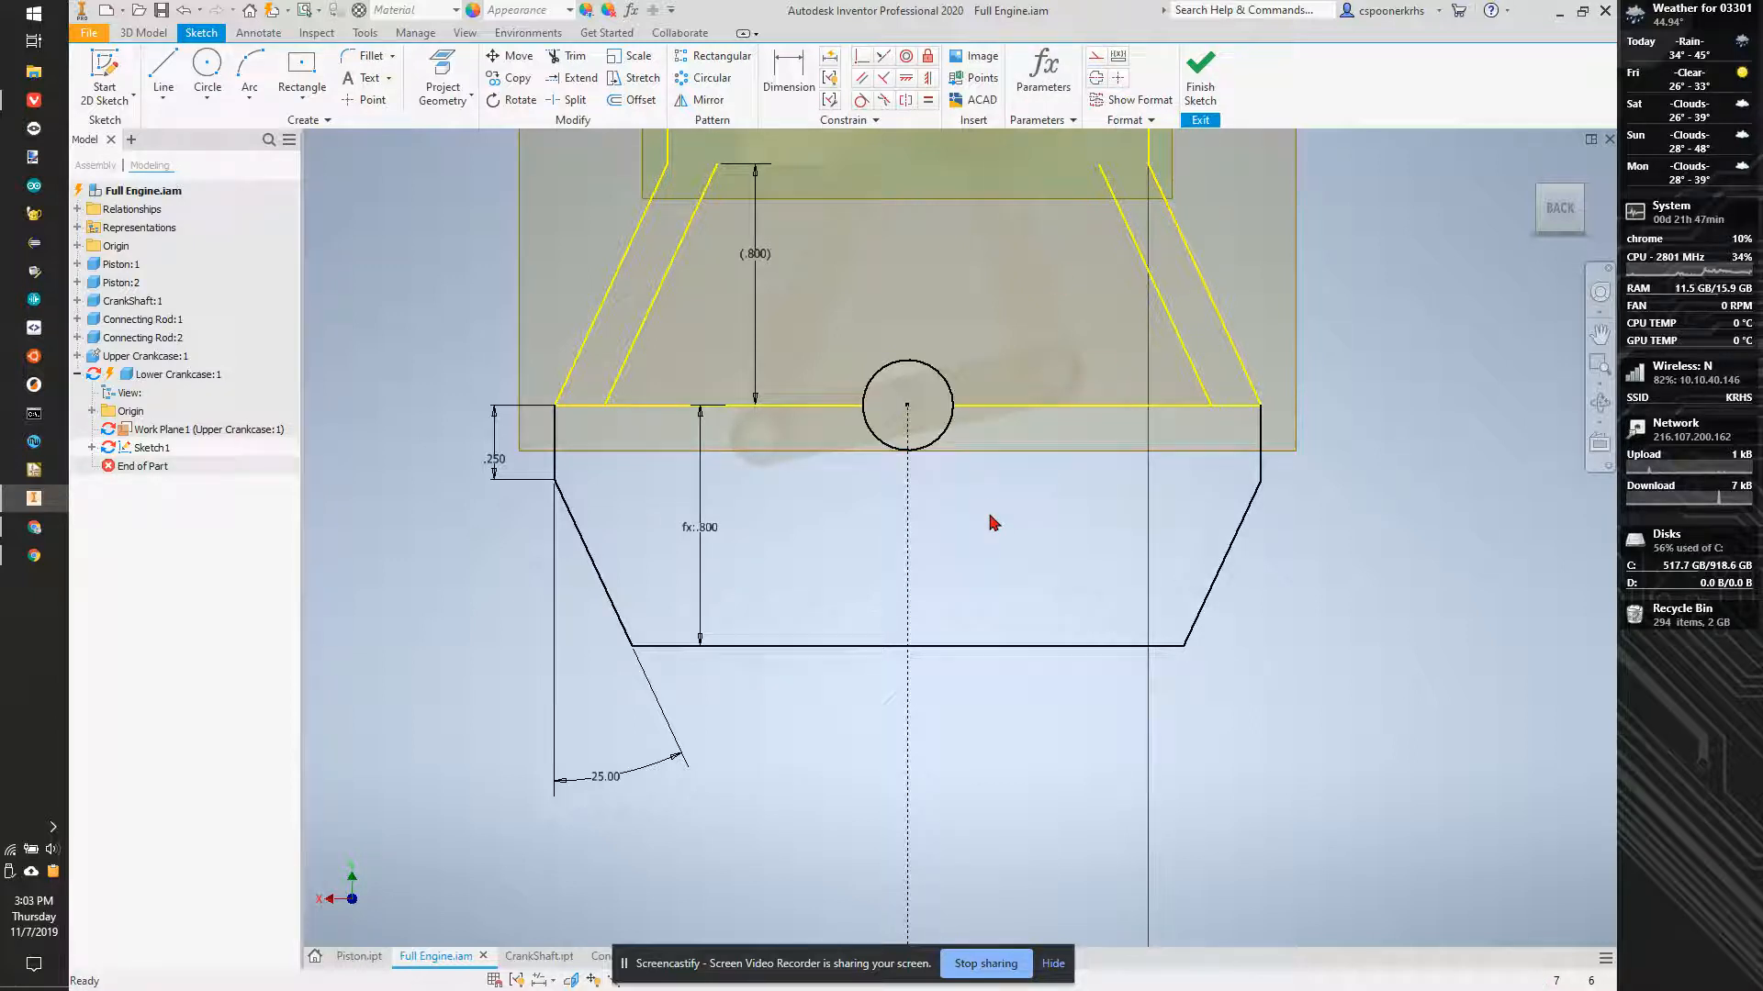
# Start extruding the lower crankcase profile outside the circle, with a distance of .2 in in the flipped direction.
pyautogui.press('F6')
pyautogui.press('e')
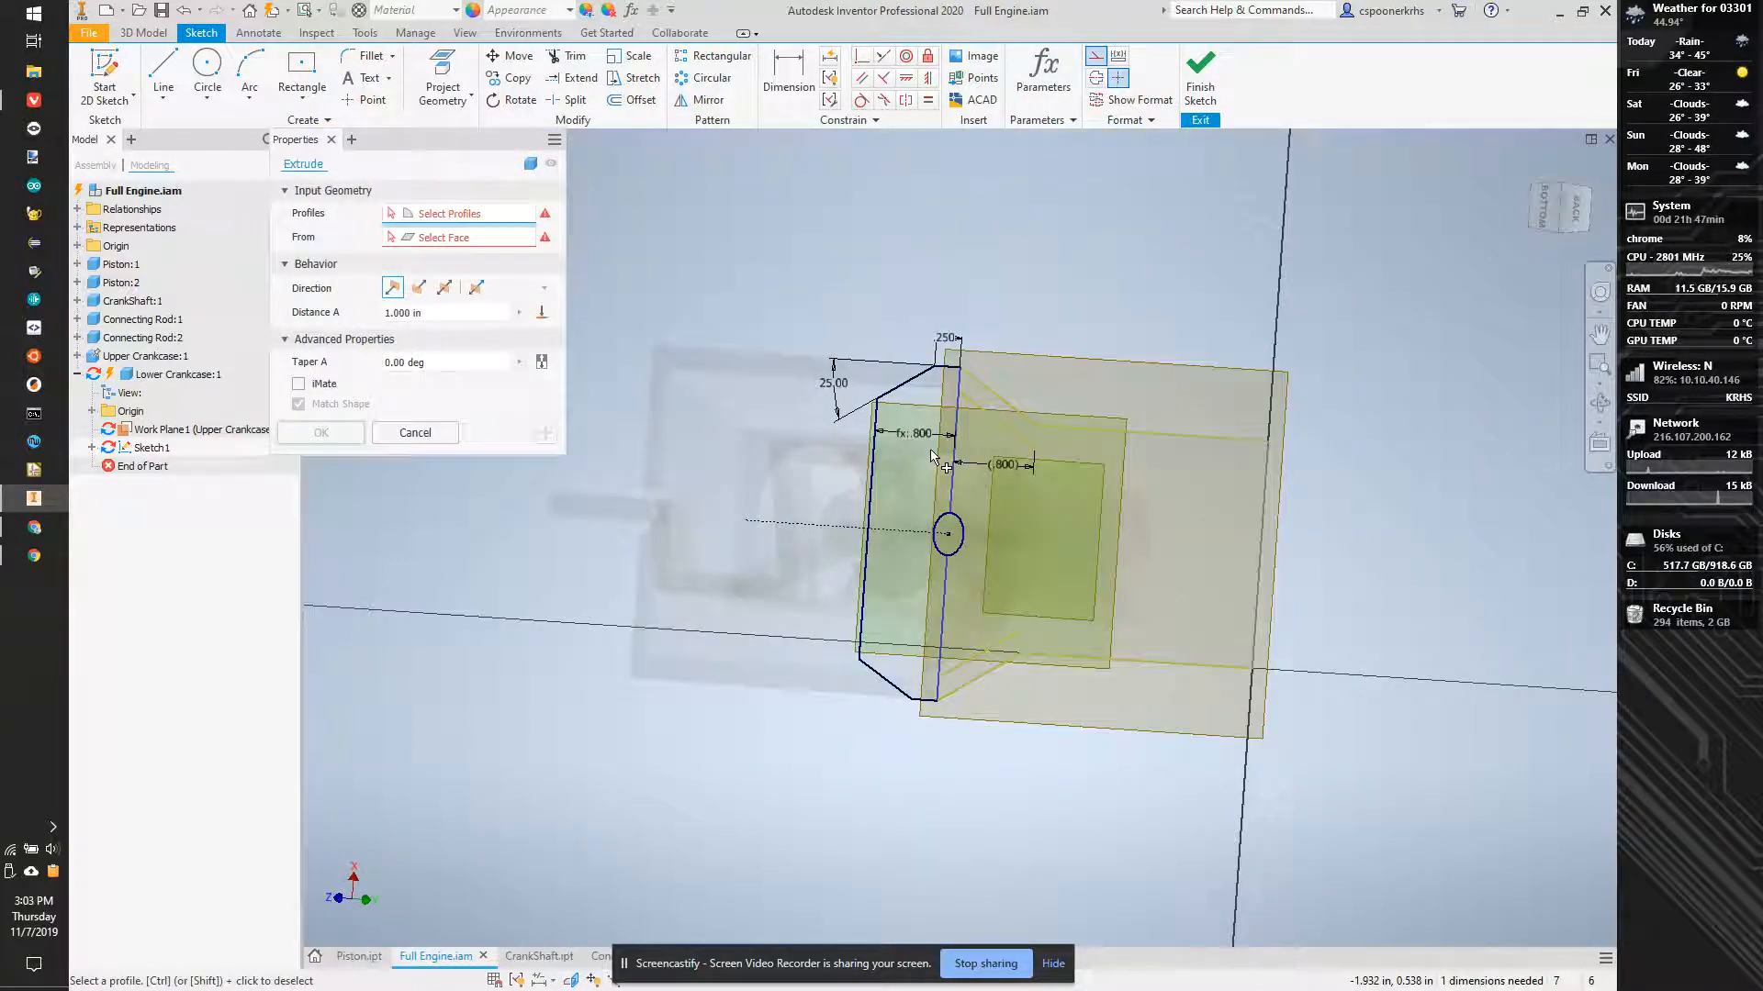
pyautogui.click(918, 455)
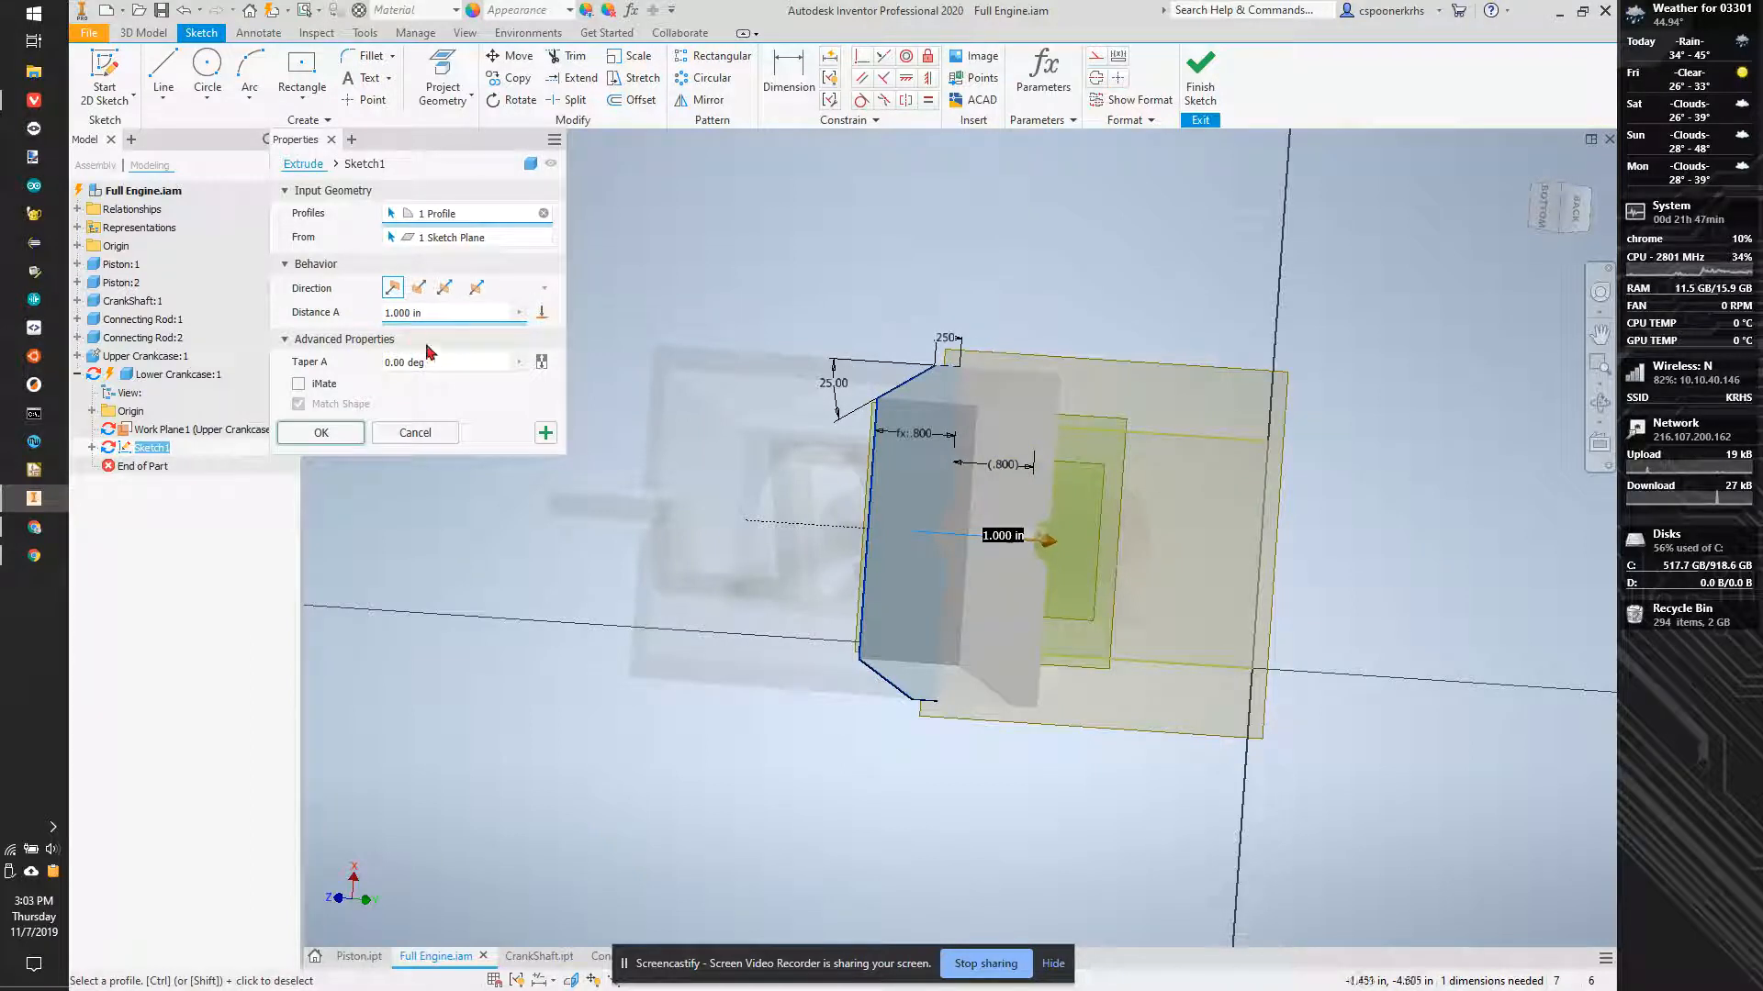
pyautogui.write('.1')
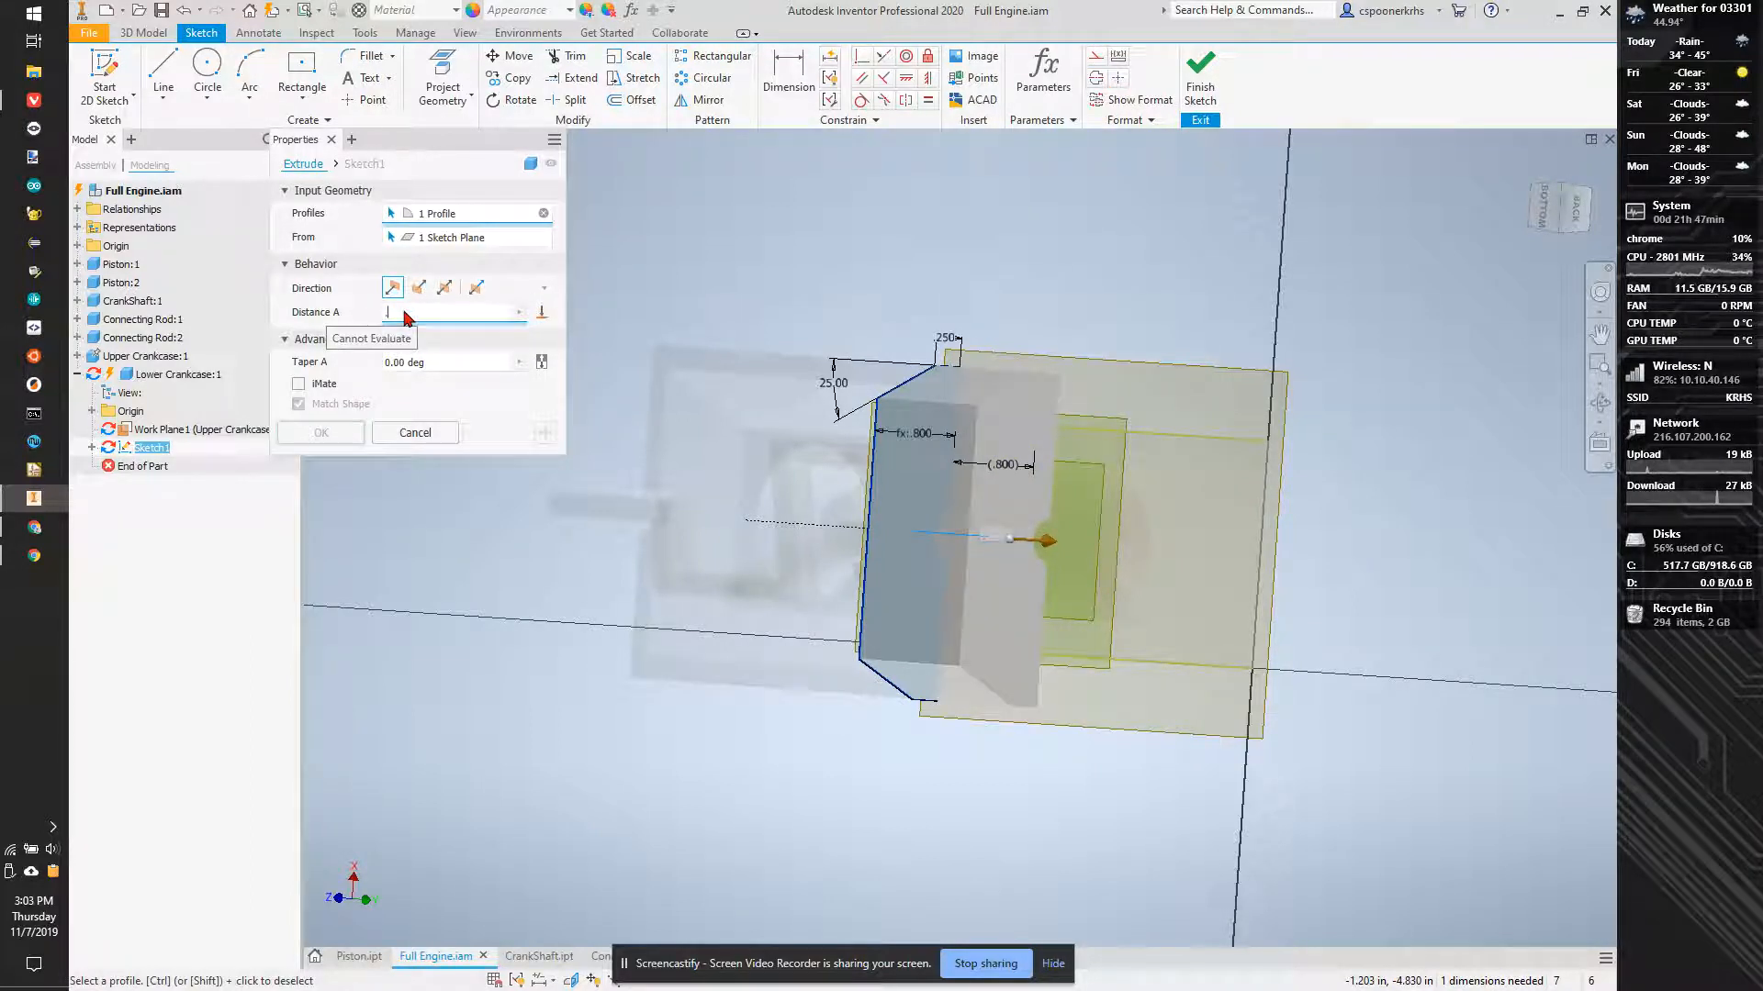
pyautogui.press('BackSpace')
pyautogui.write('2')
pyautogui.click(418, 287)
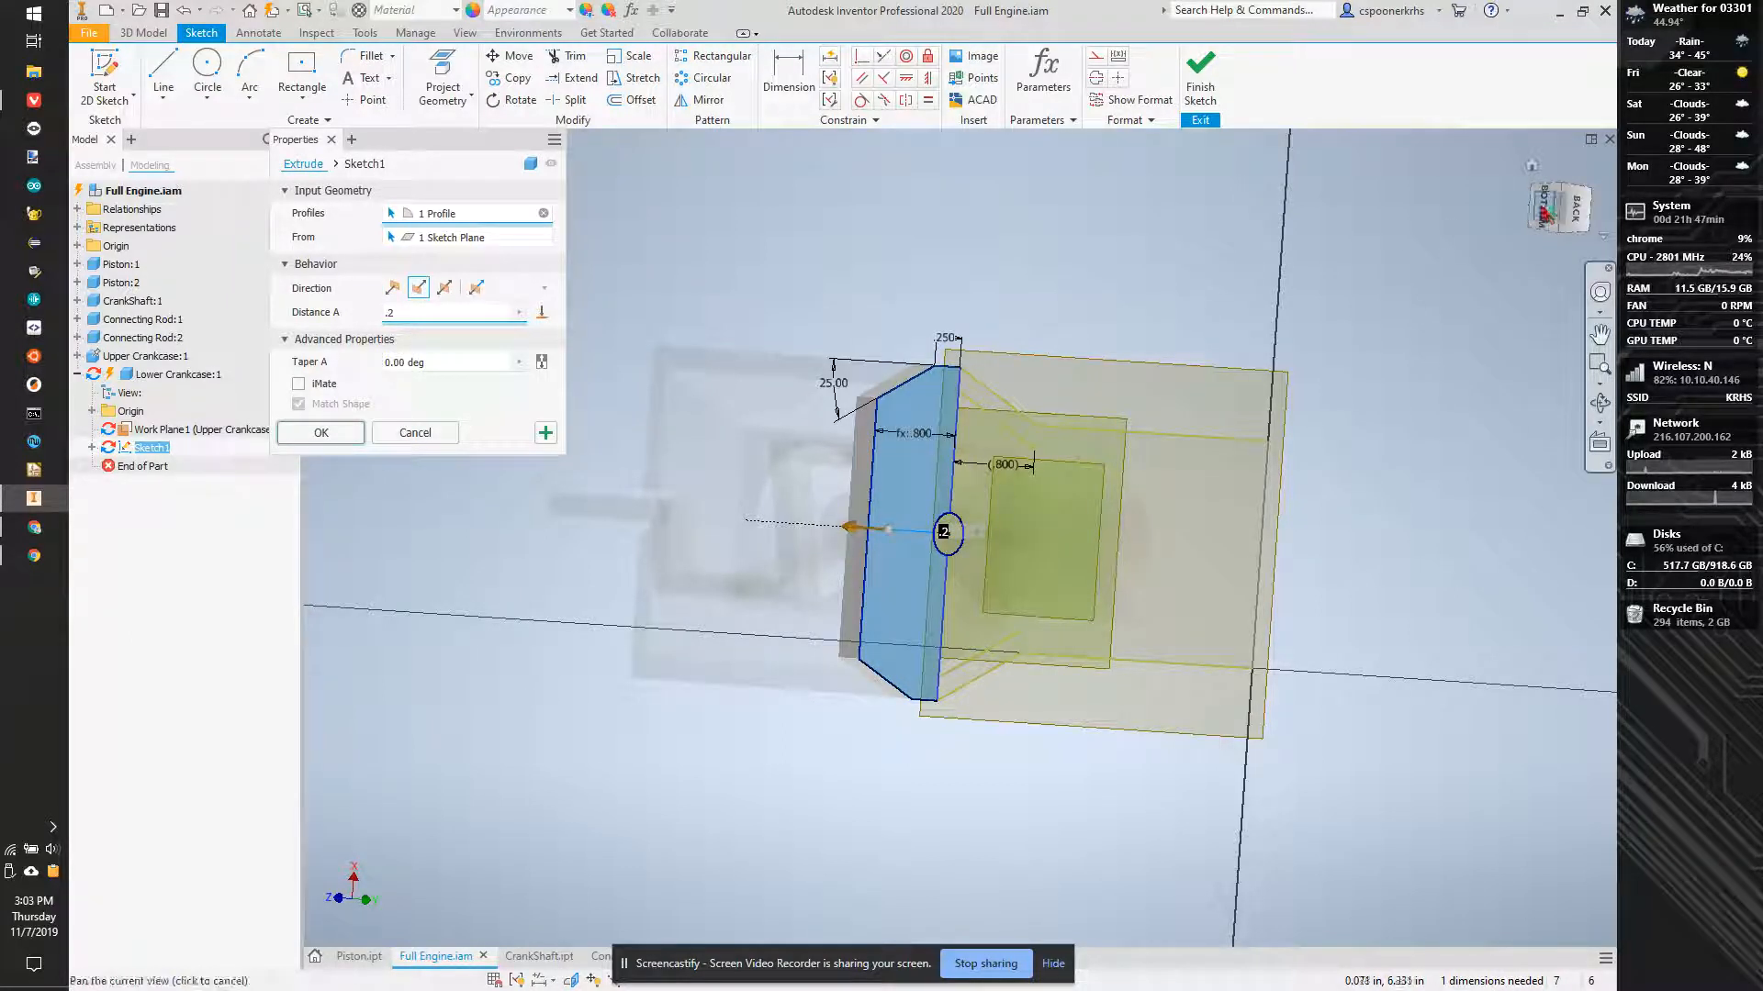
# Set the end plate's extrusion distance to .15 in and complete the extrusion.
pyautogui.click(1545, 206)
pyautogui.scroll(-3, 1075, 477)
pyautogui.scroll(2, 1071, 500)
pyautogui.moveTo(1071, 450); pyautogui.dragTo(1076, 317, button='middle')
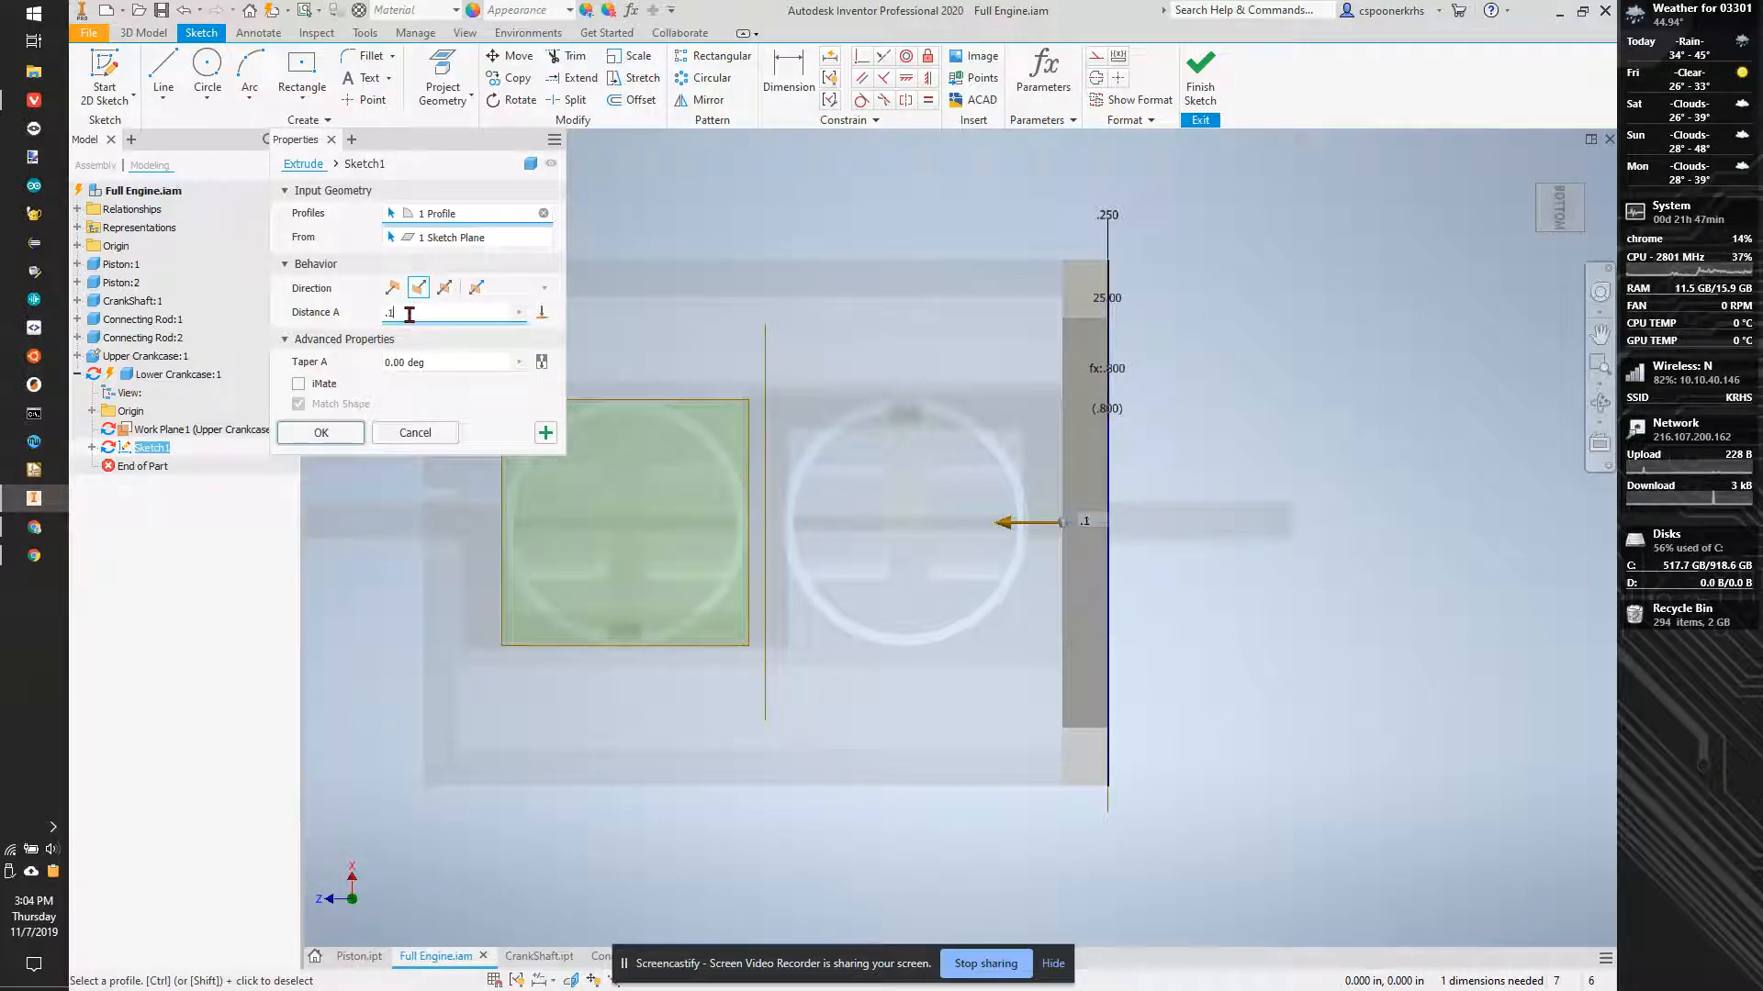
pyautogui.press('BackSpace')
pyautogui.write('1')
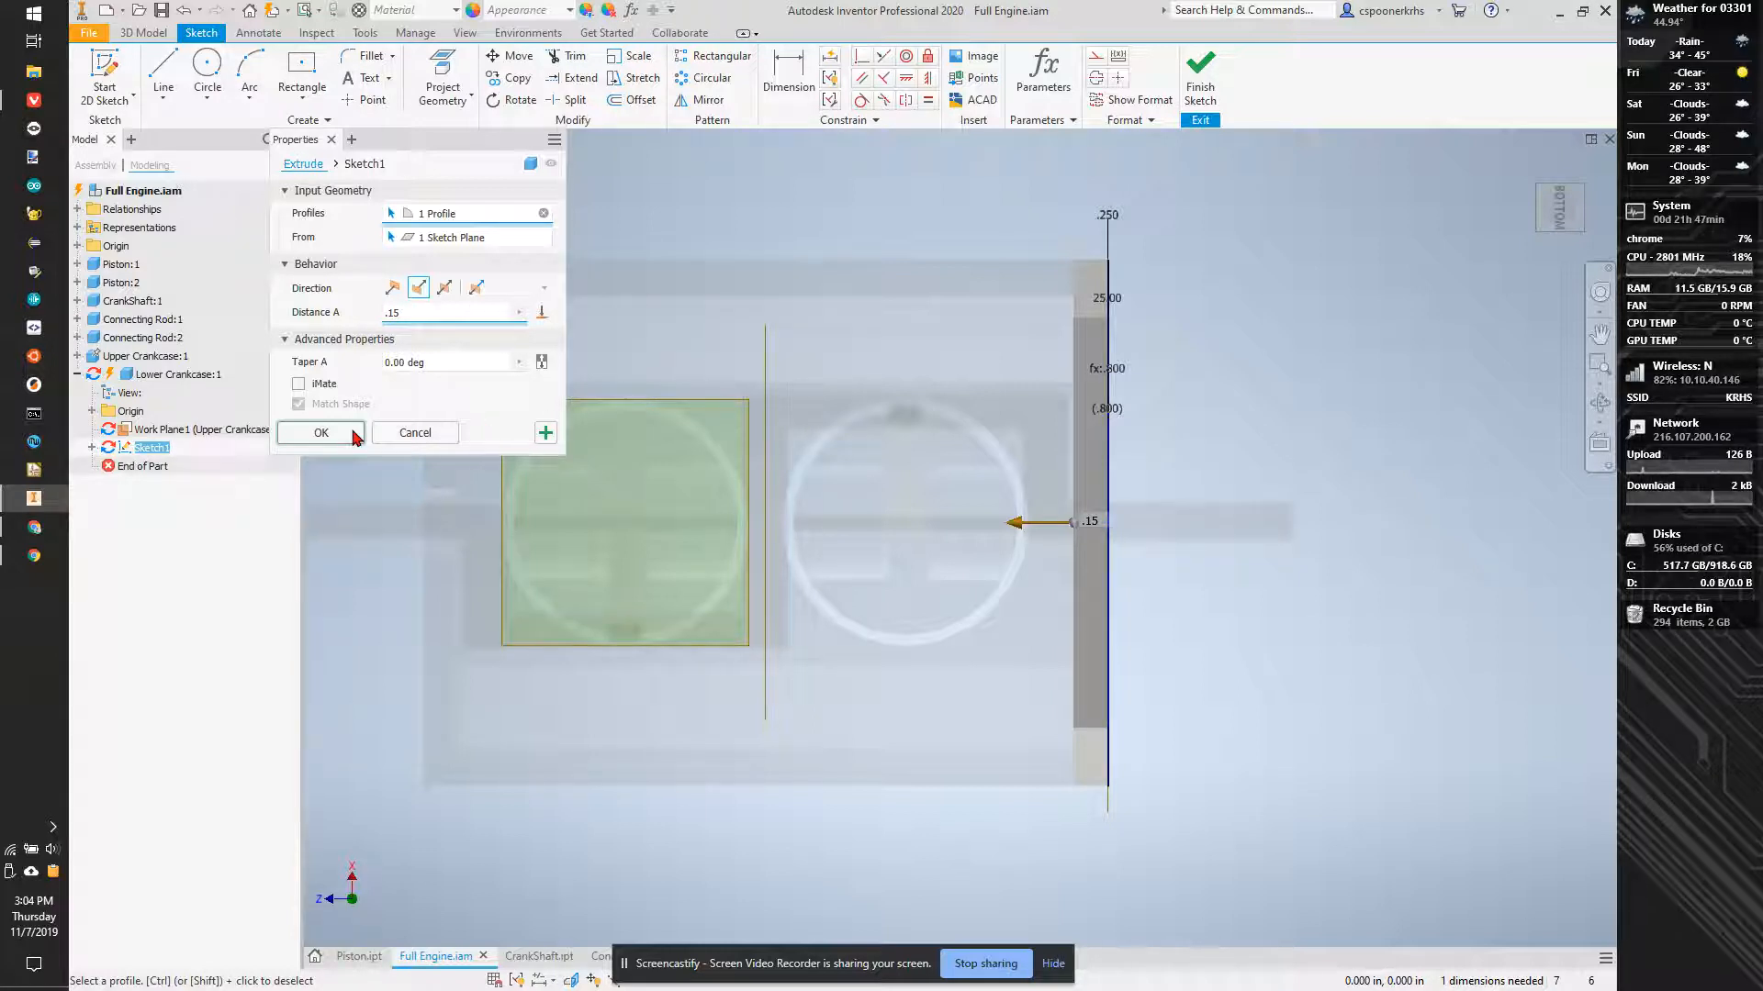
pyautogui.click(321, 432)
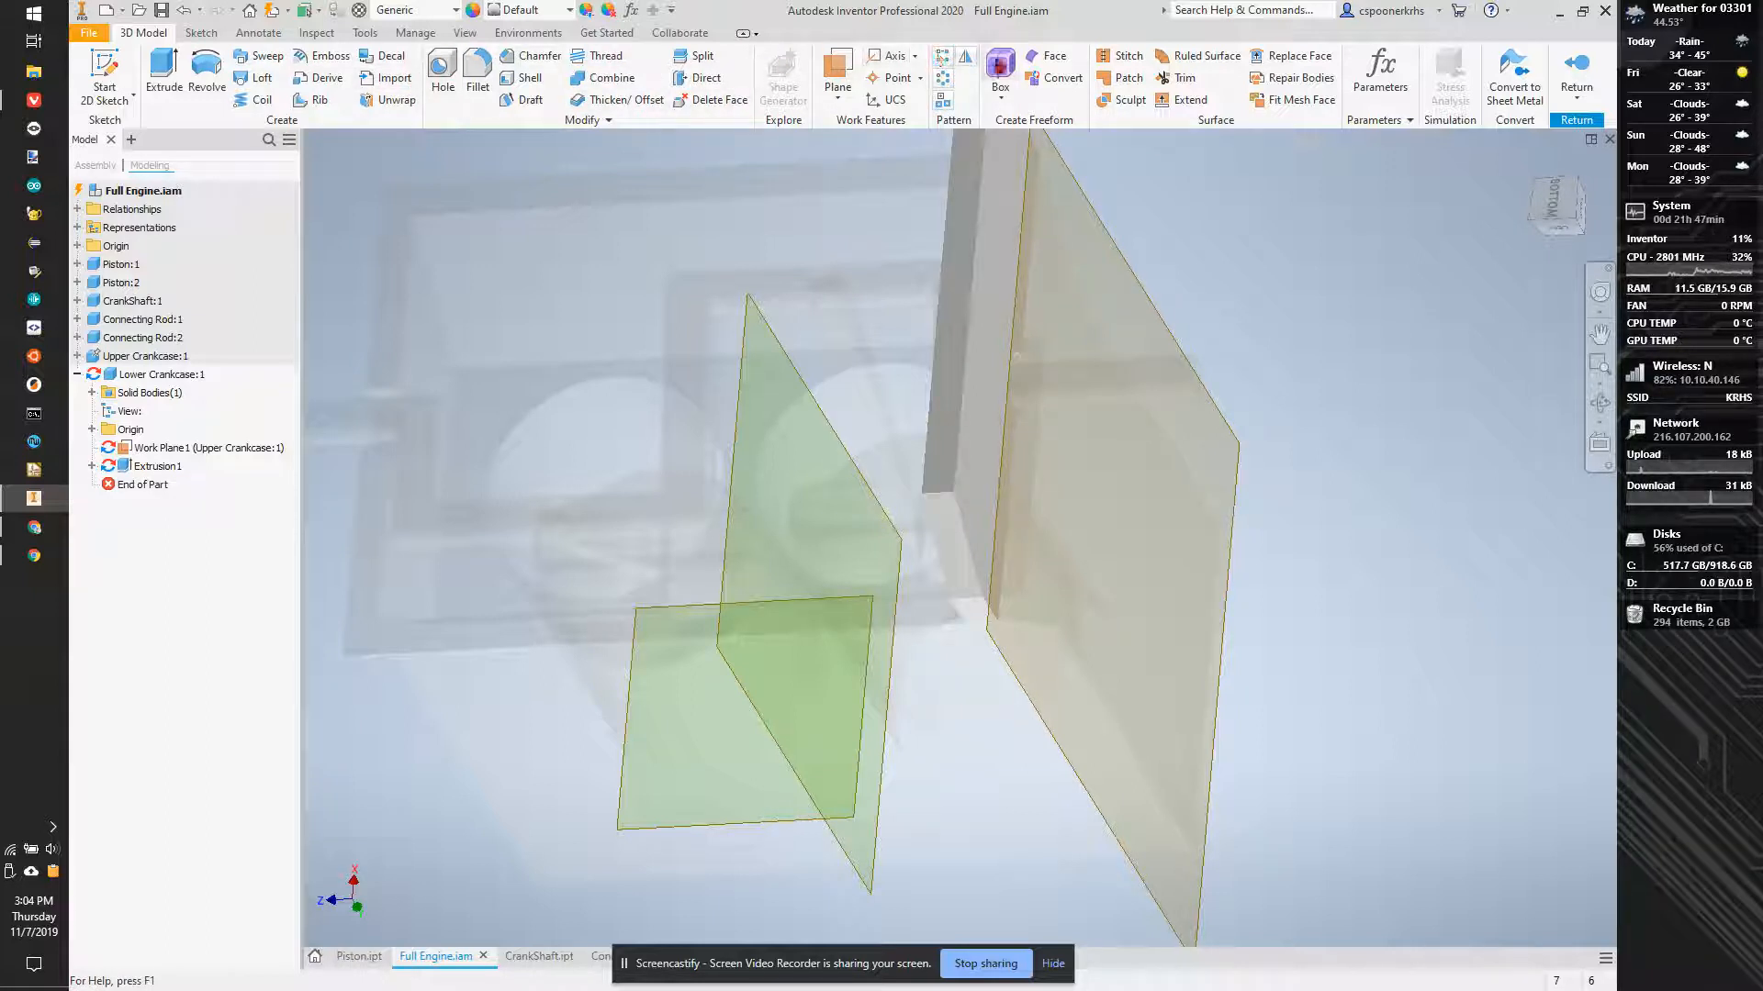
pyautogui.click(965, 56)
pyautogui.click(1005, 314)
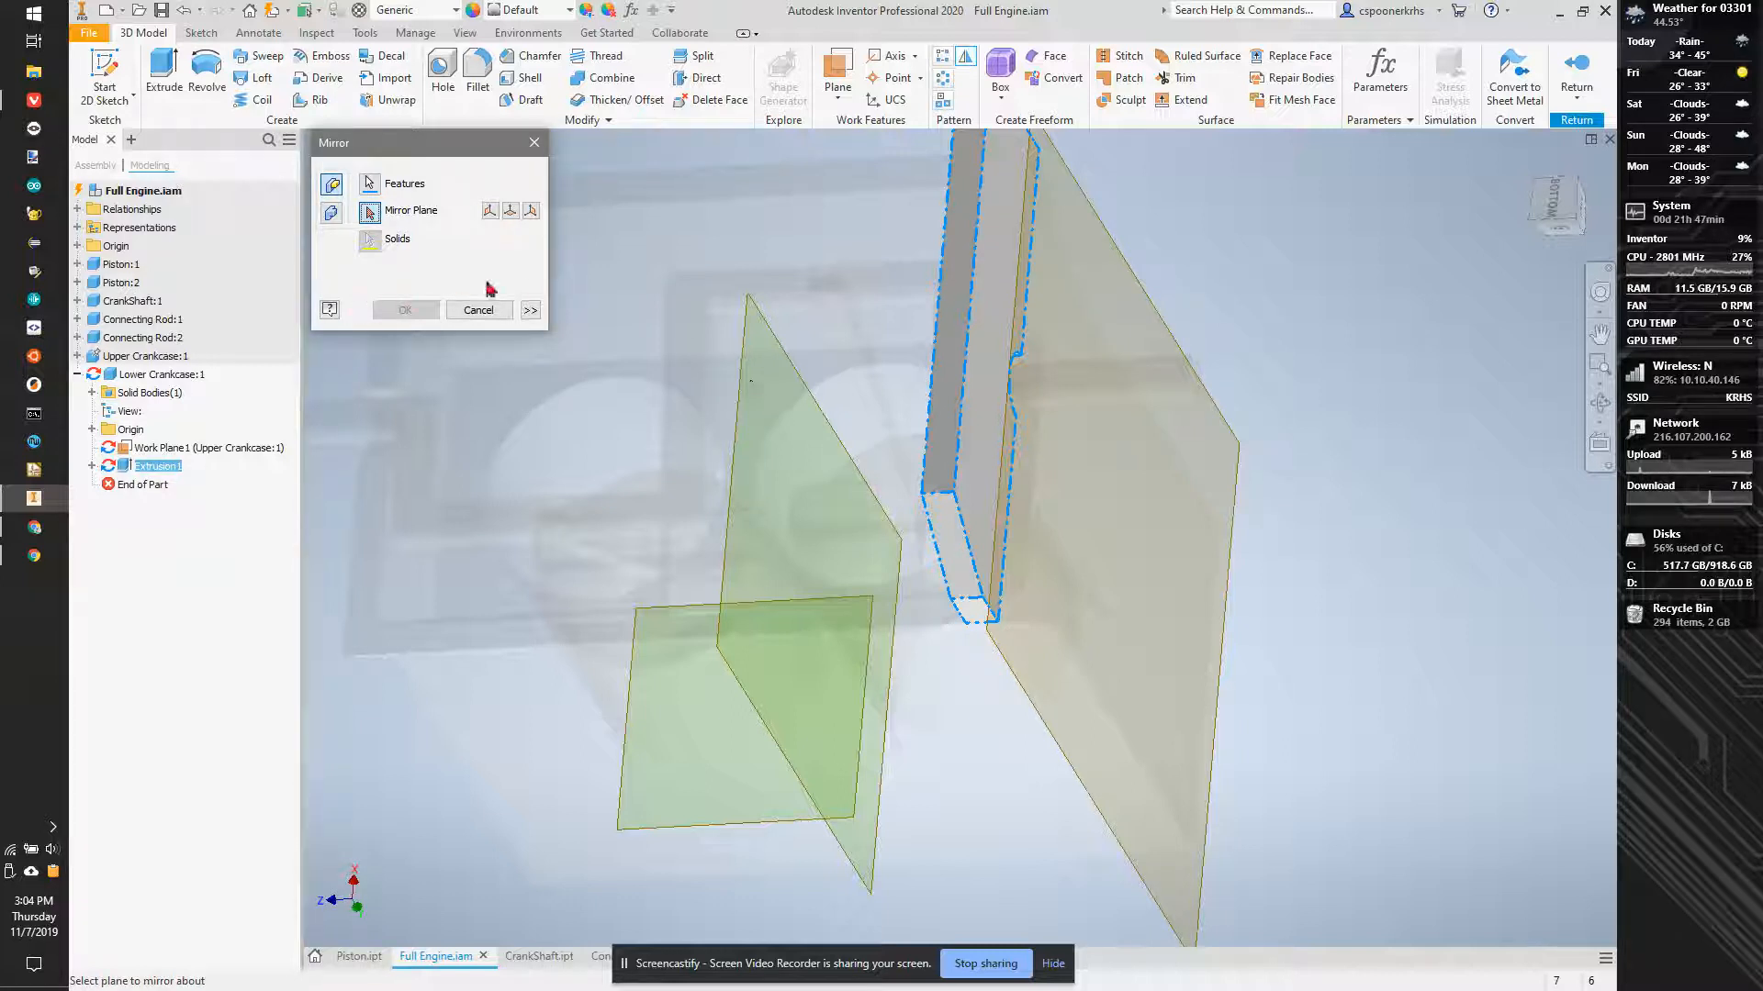
pyautogui.click(479, 310)
pyautogui.scroll(-3, 872, 345)
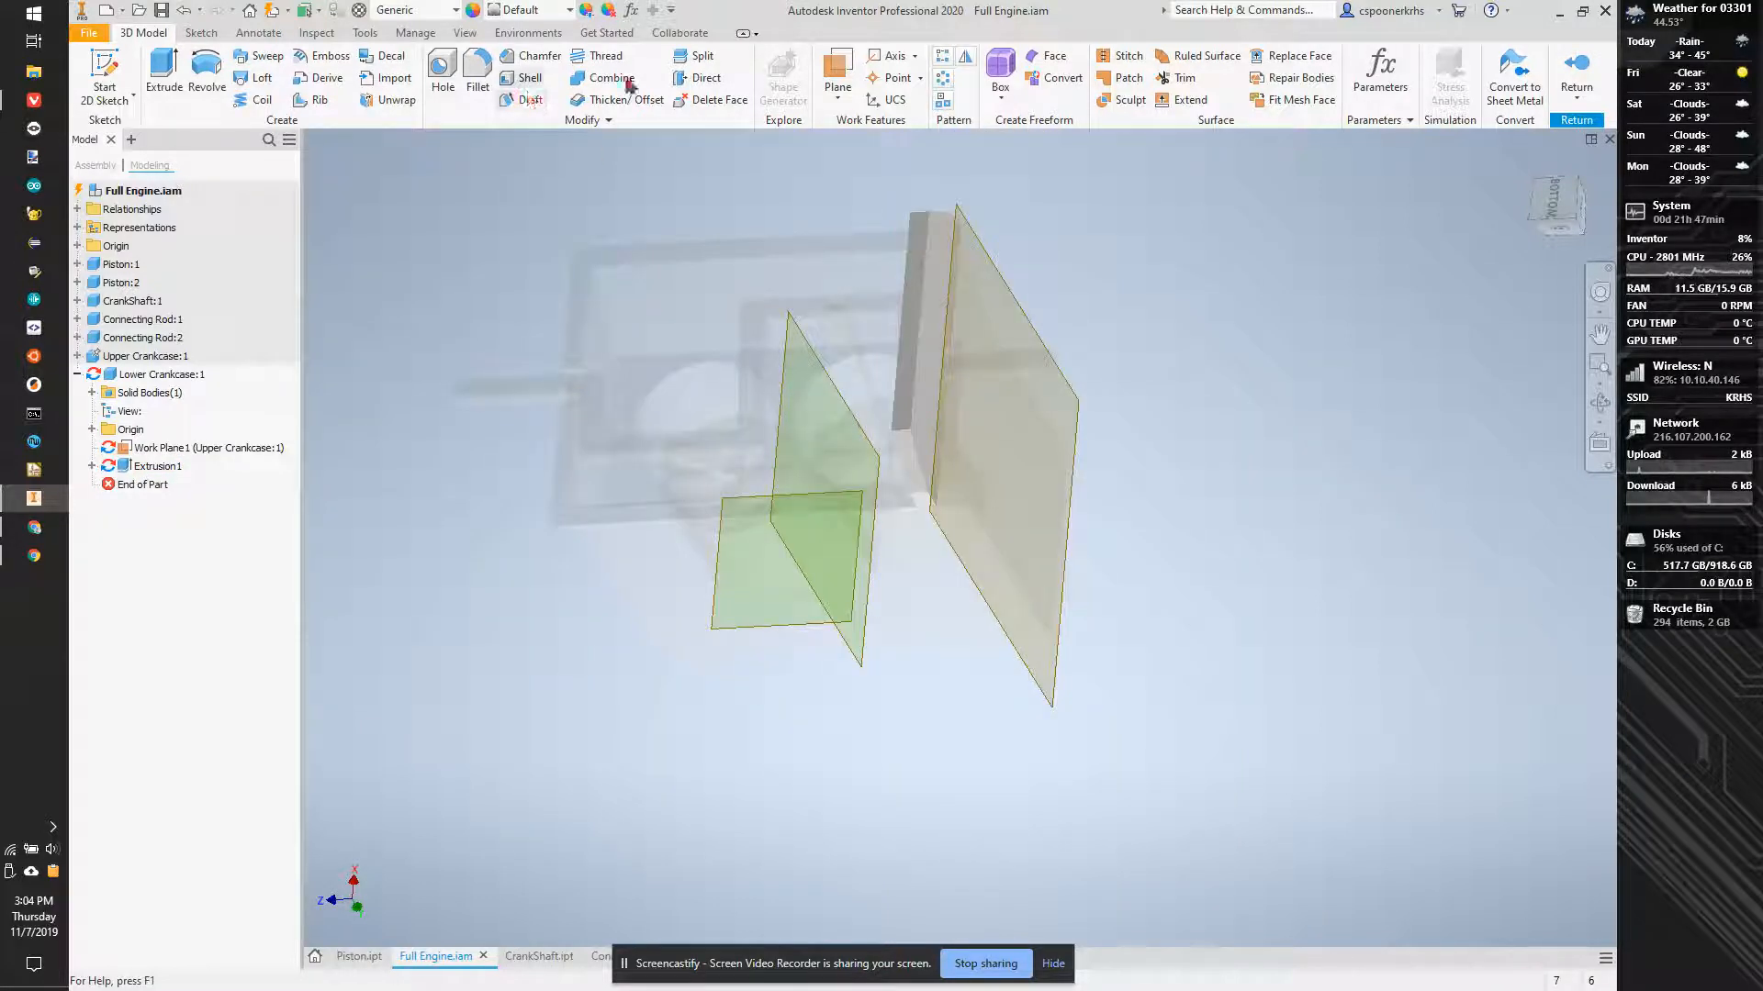
pyautogui.click(833, 66)
pyautogui.click(1015, 453)
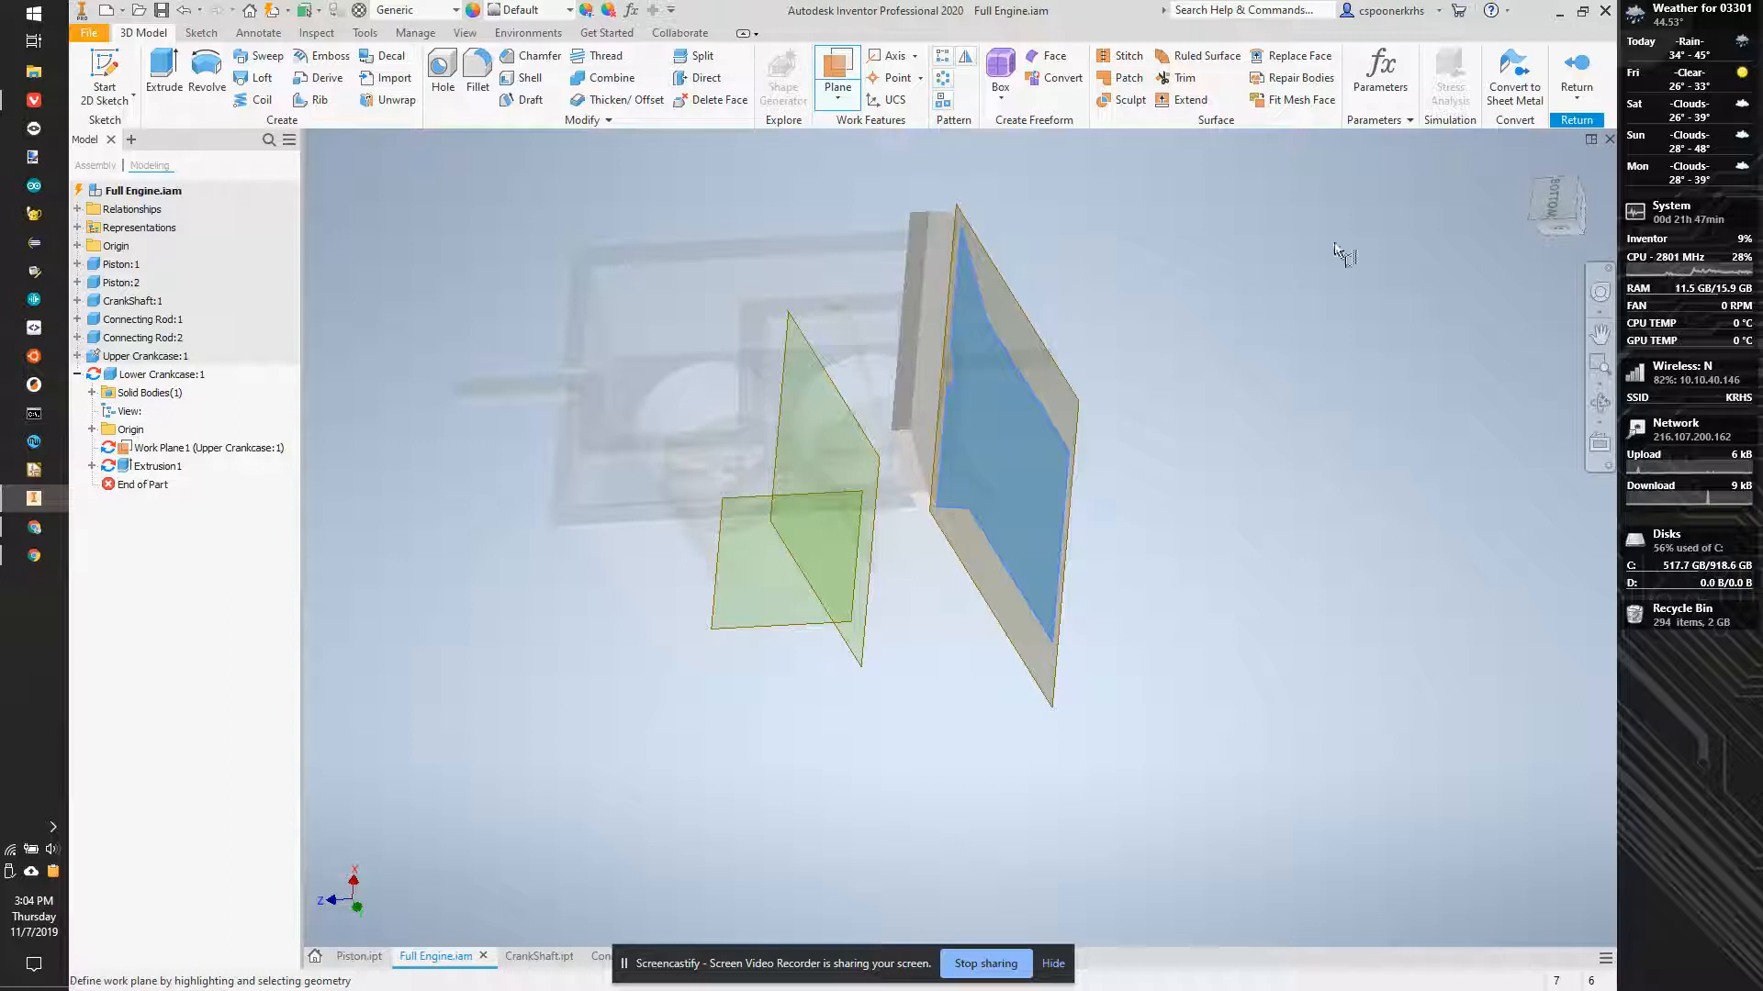
pyautogui.click(1530, 226)
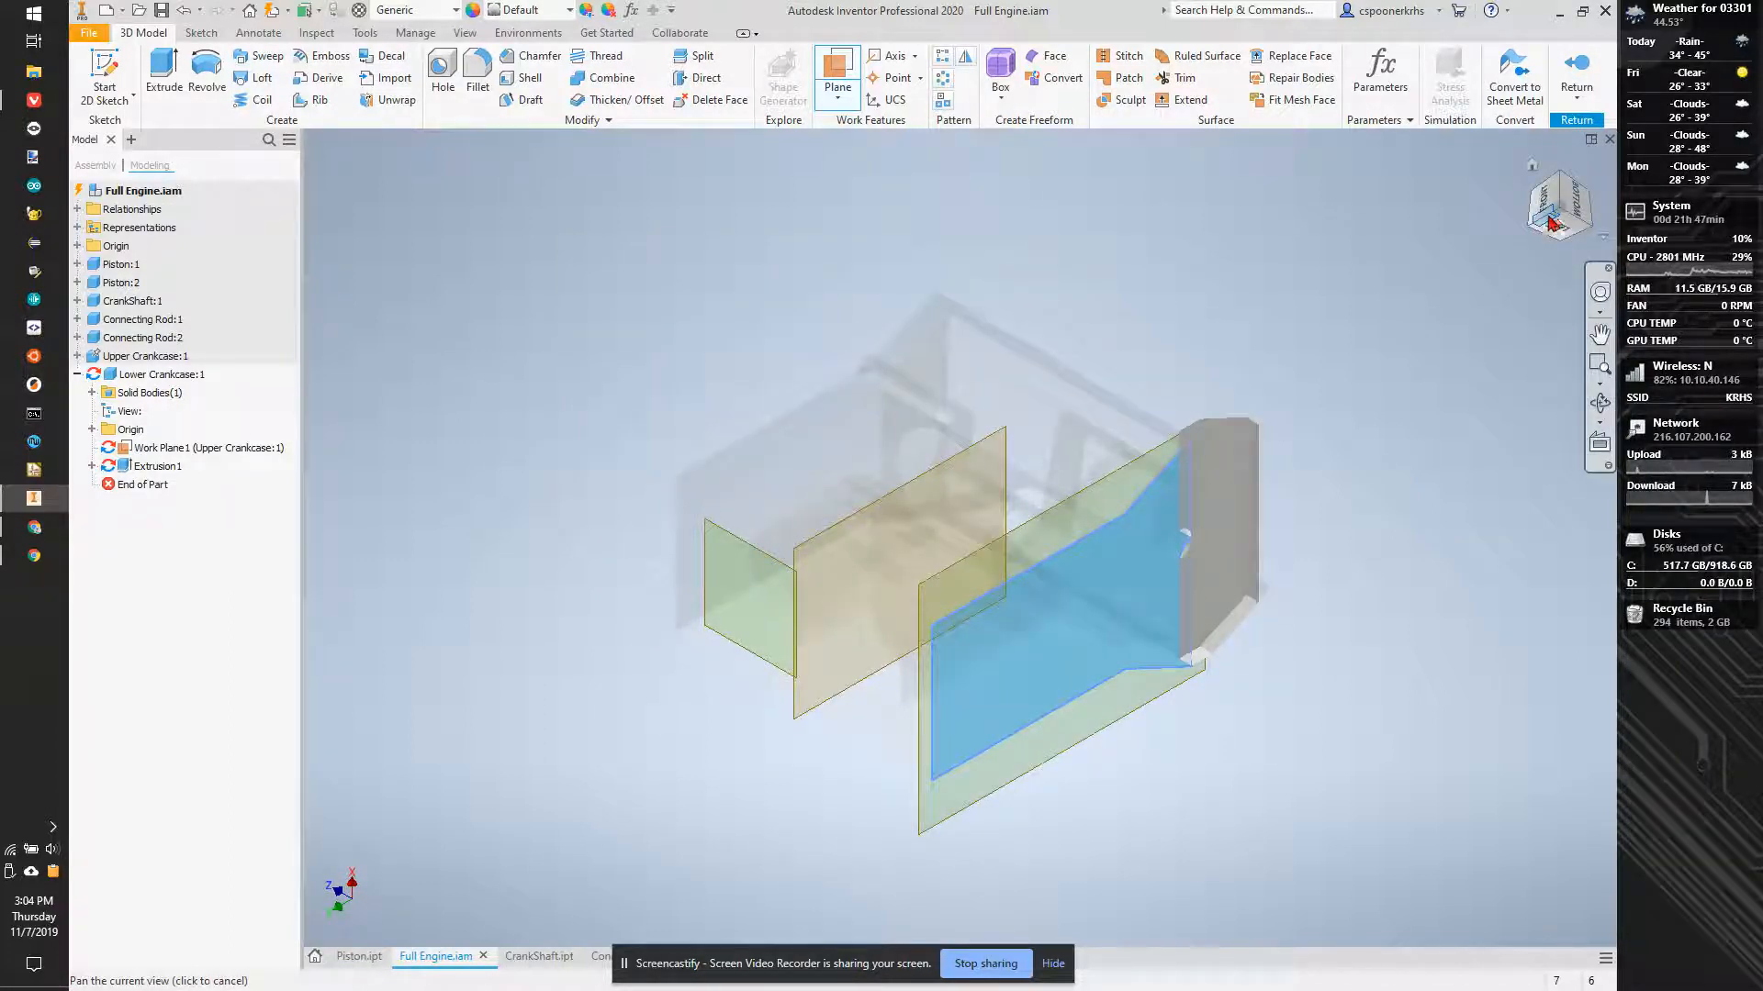
pyautogui.click(1531, 230)
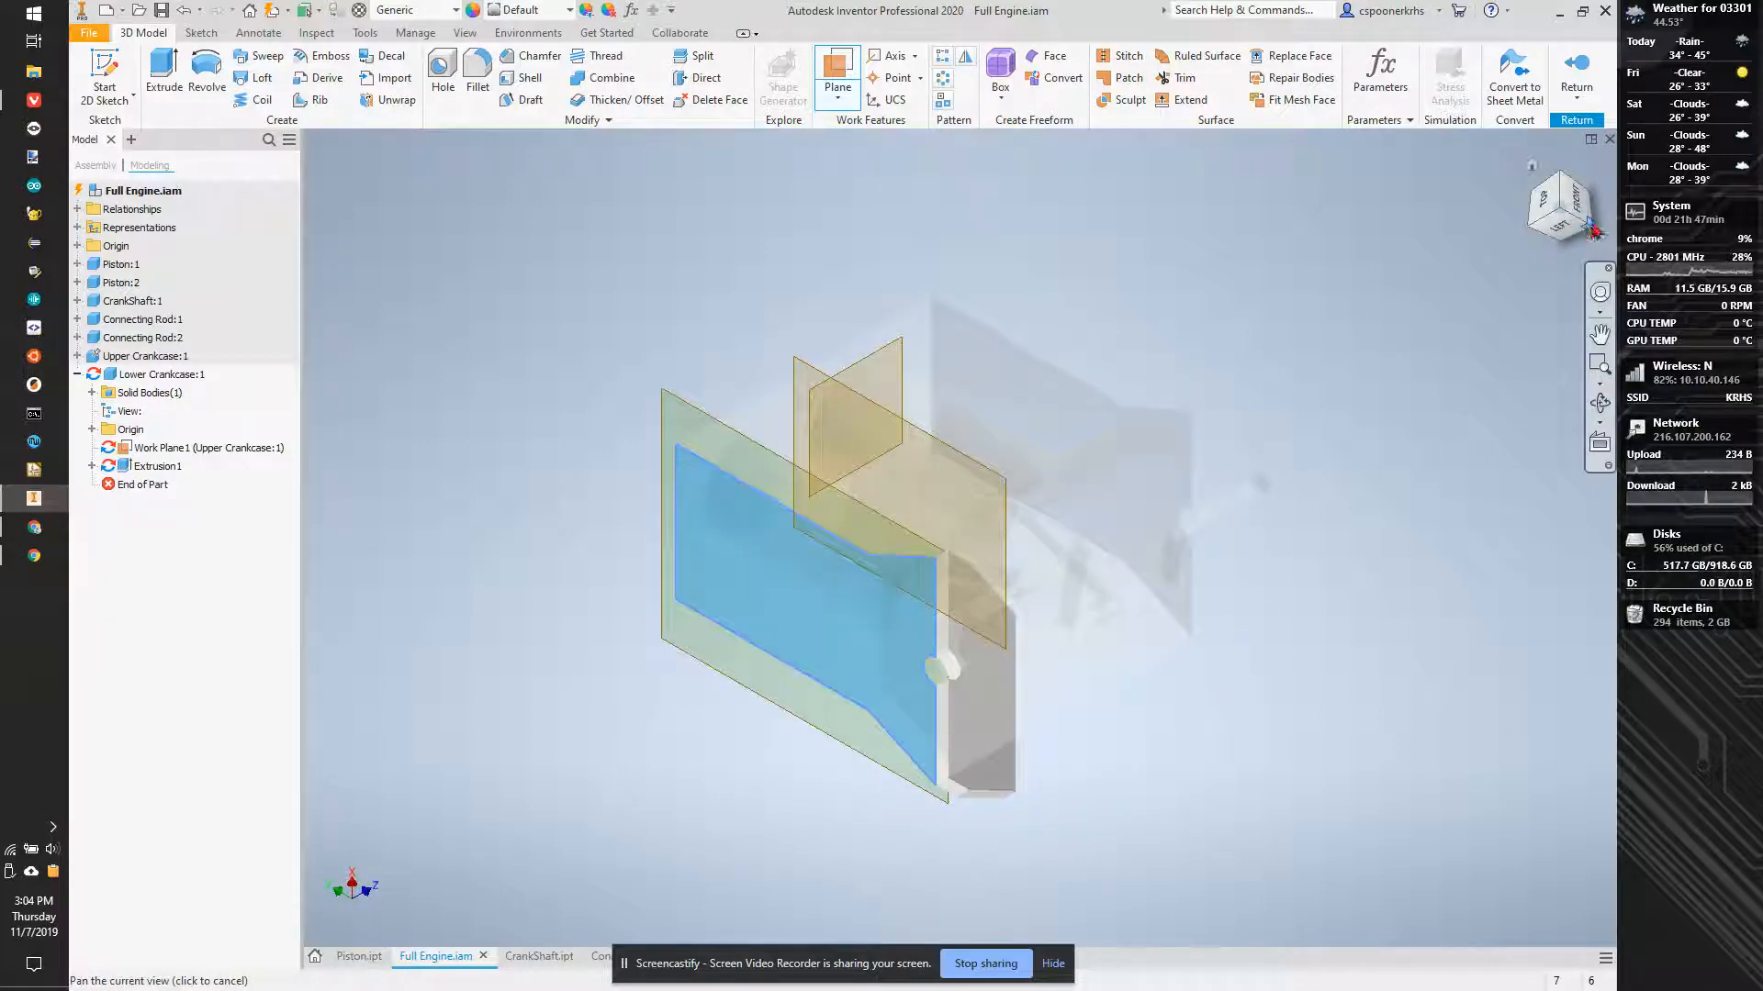
pyautogui.click(1568, 239)
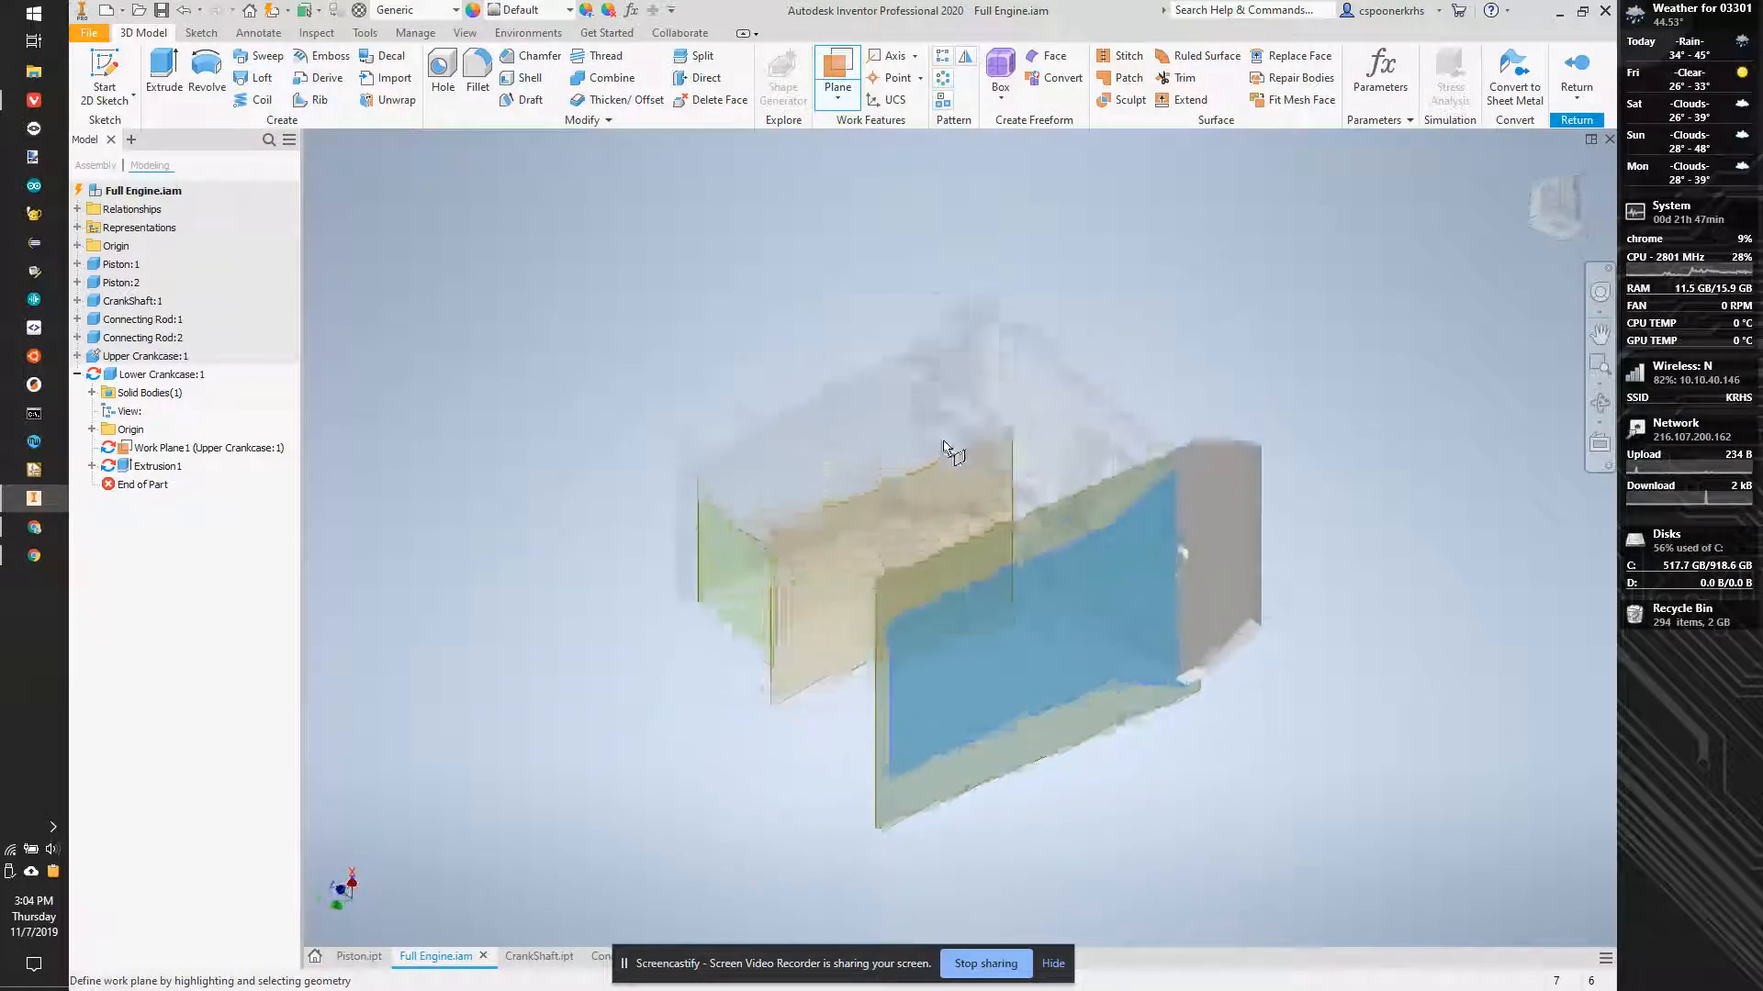
pyautogui.click(1528, 228)
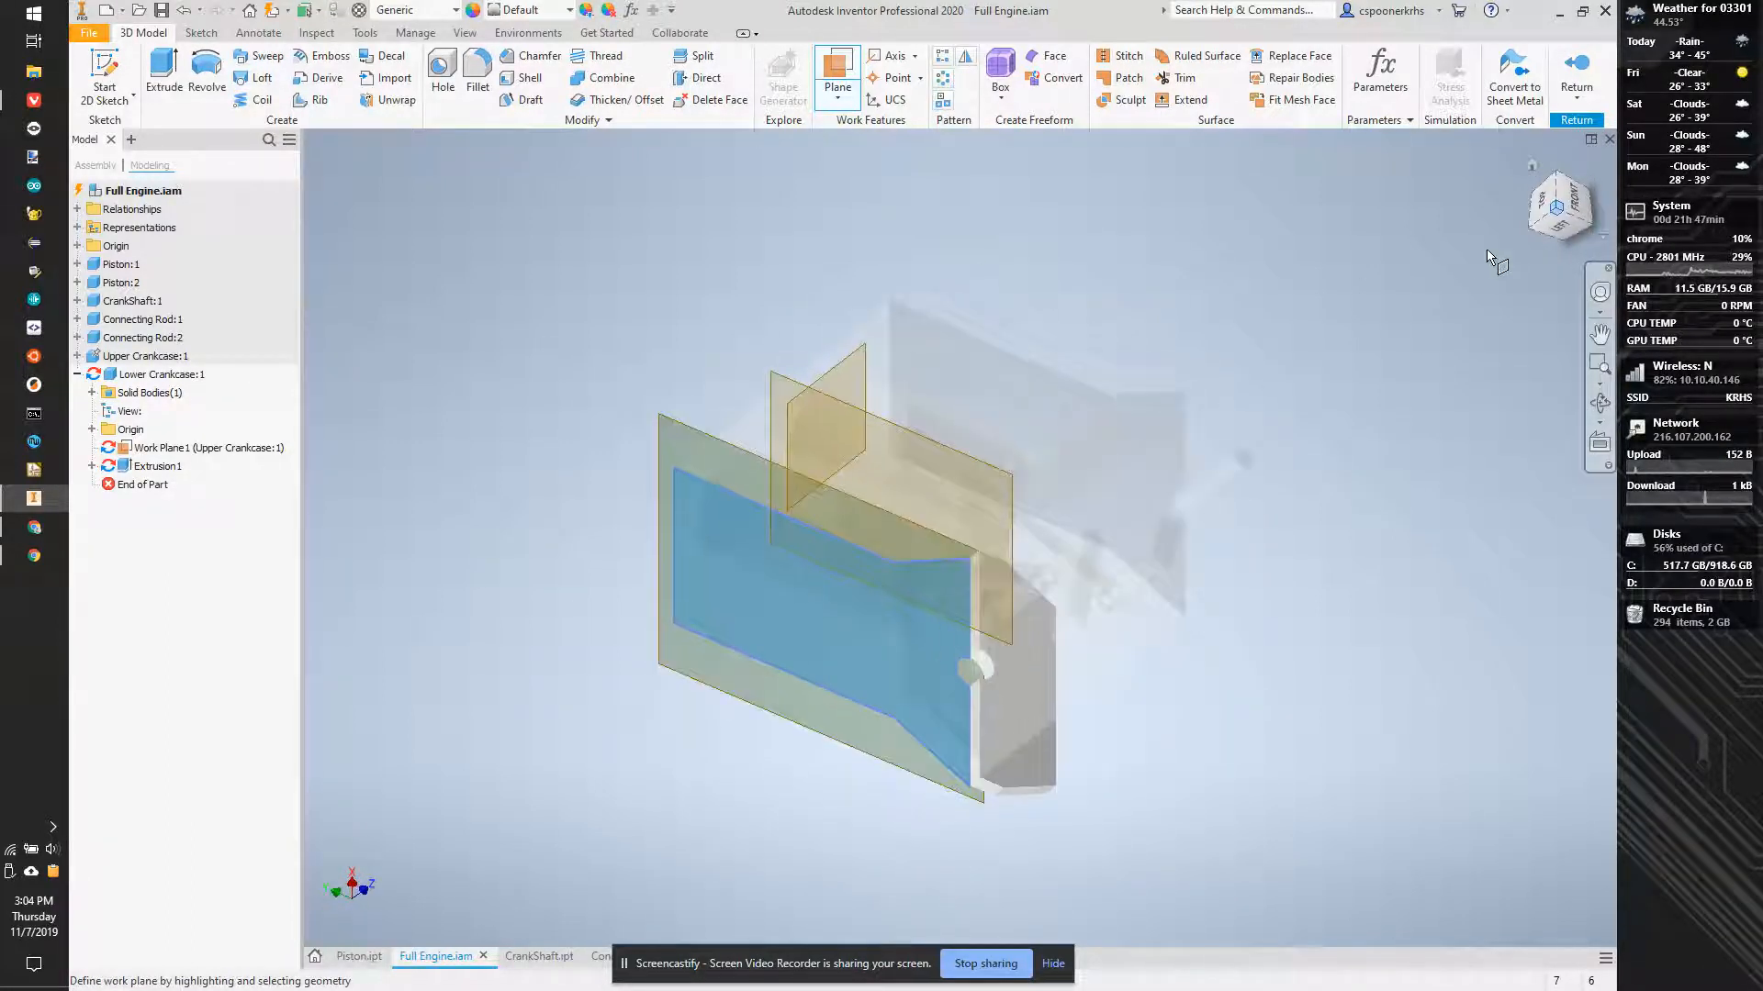
pyautogui.click(1529, 204)
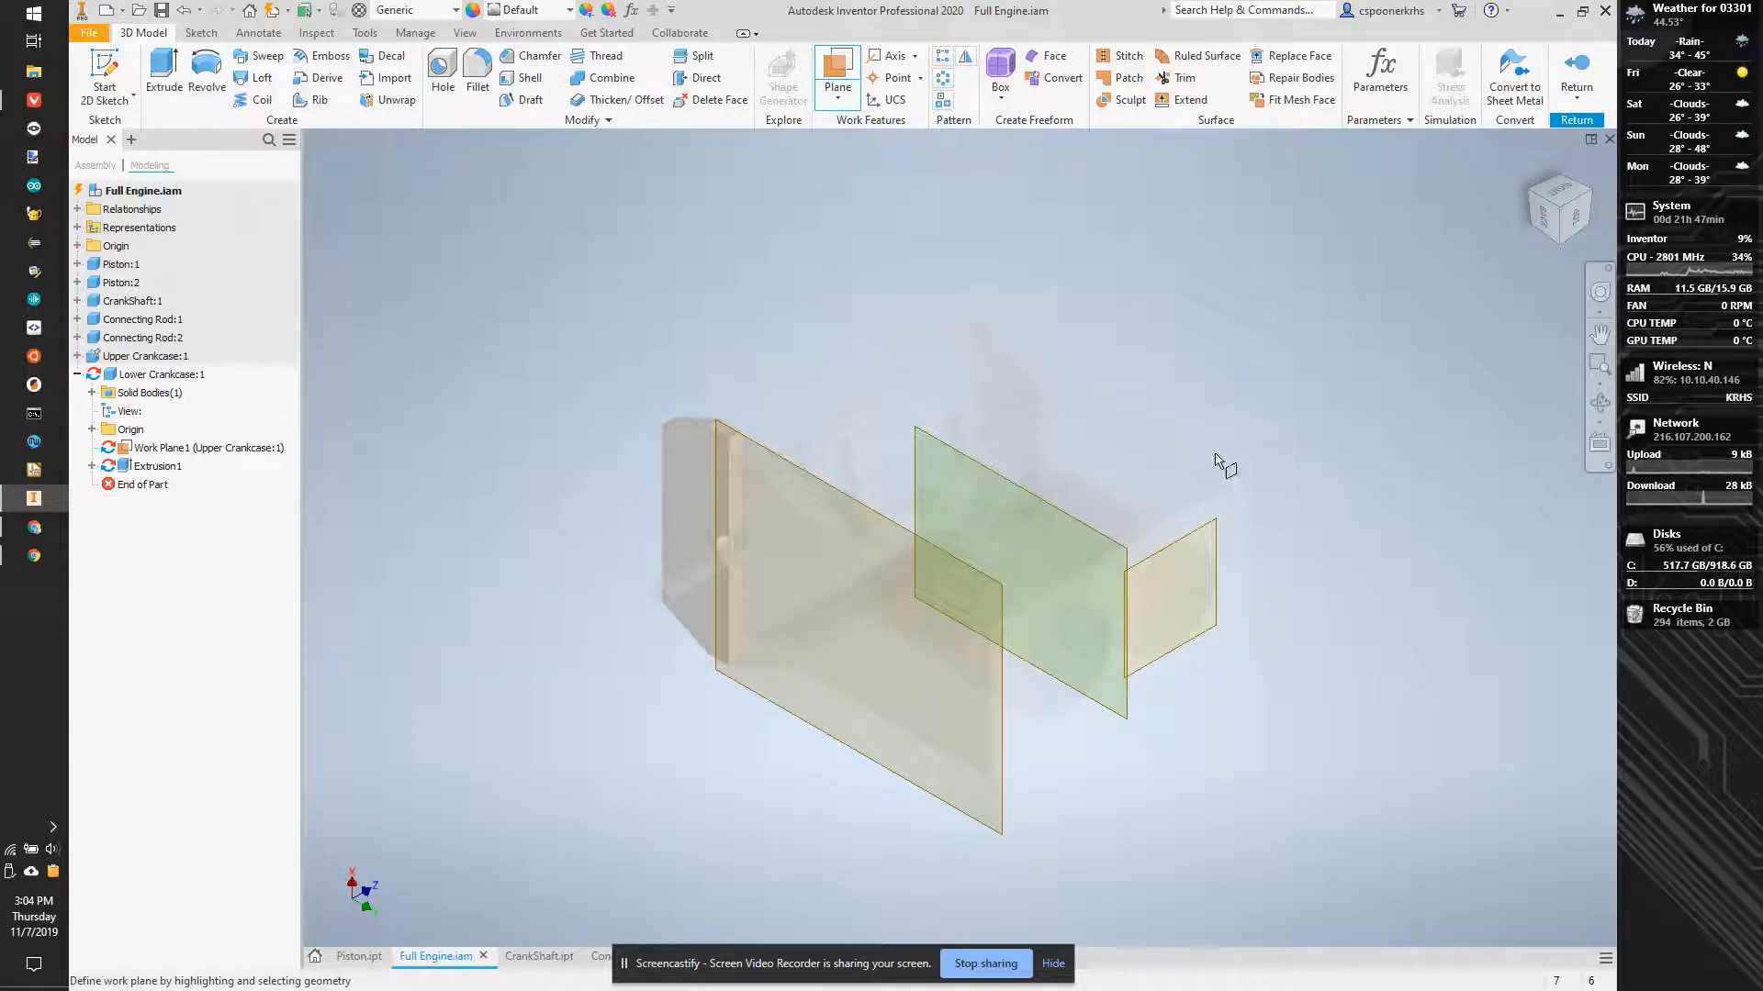
pyautogui.click(1577, 213)
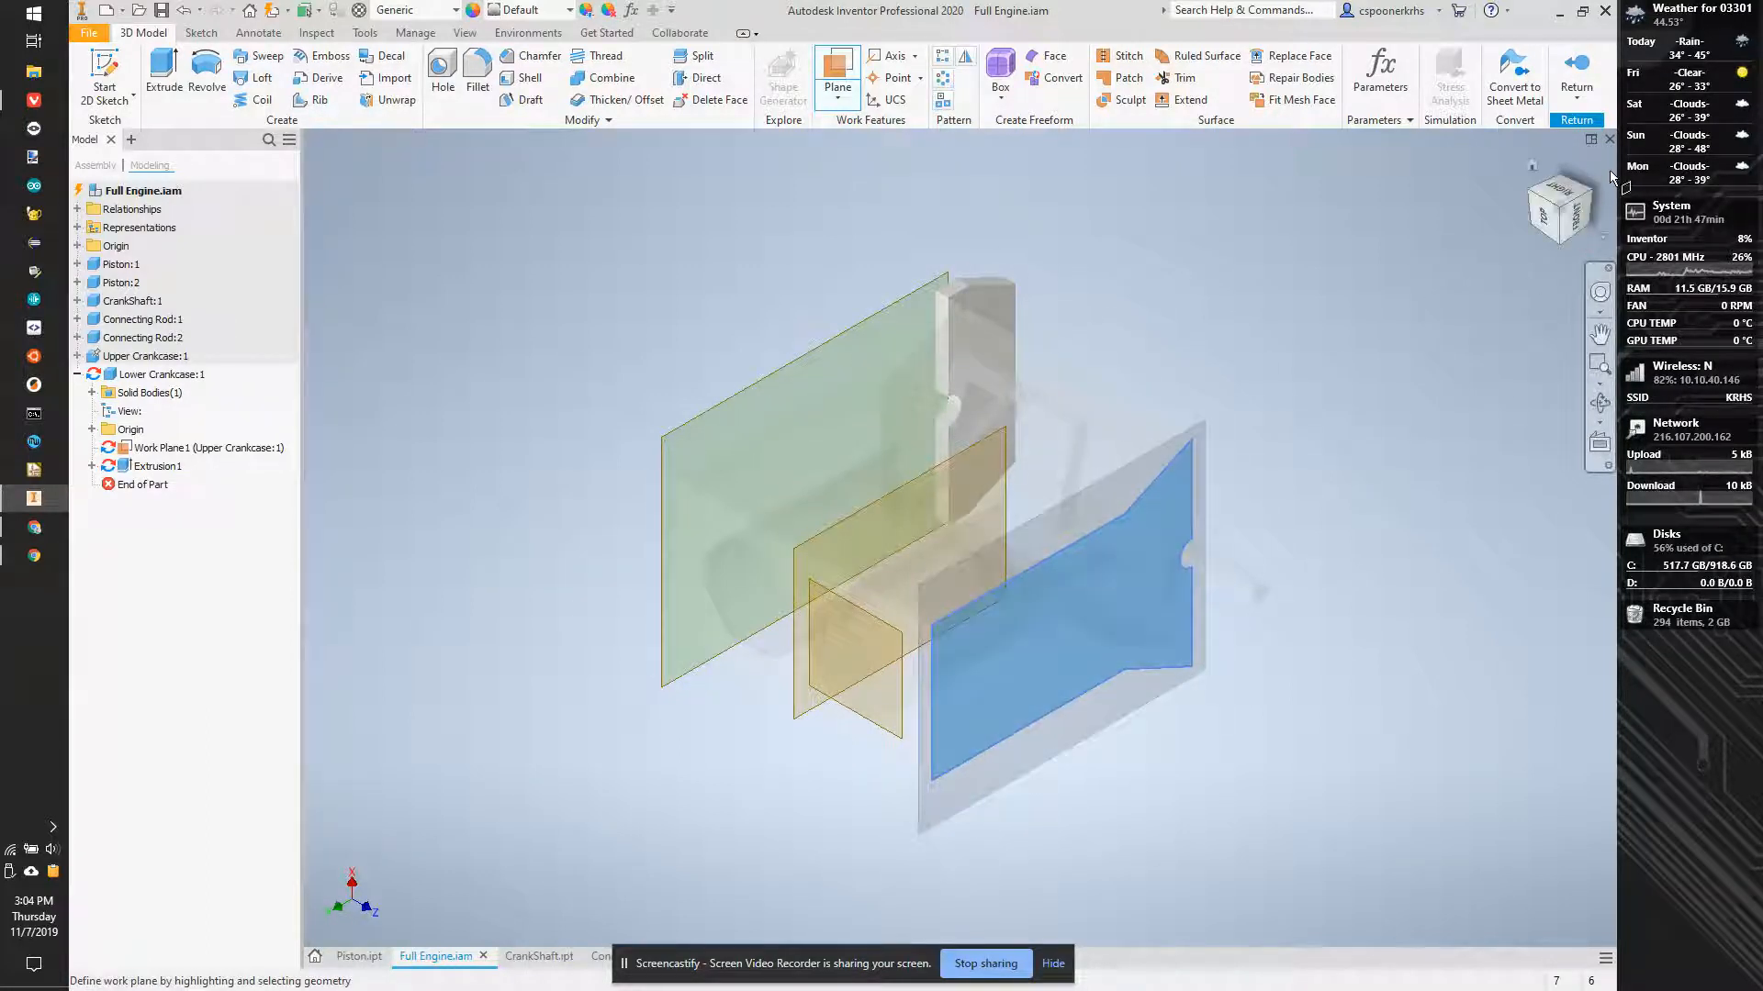
pyautogui.click(1535, 204)
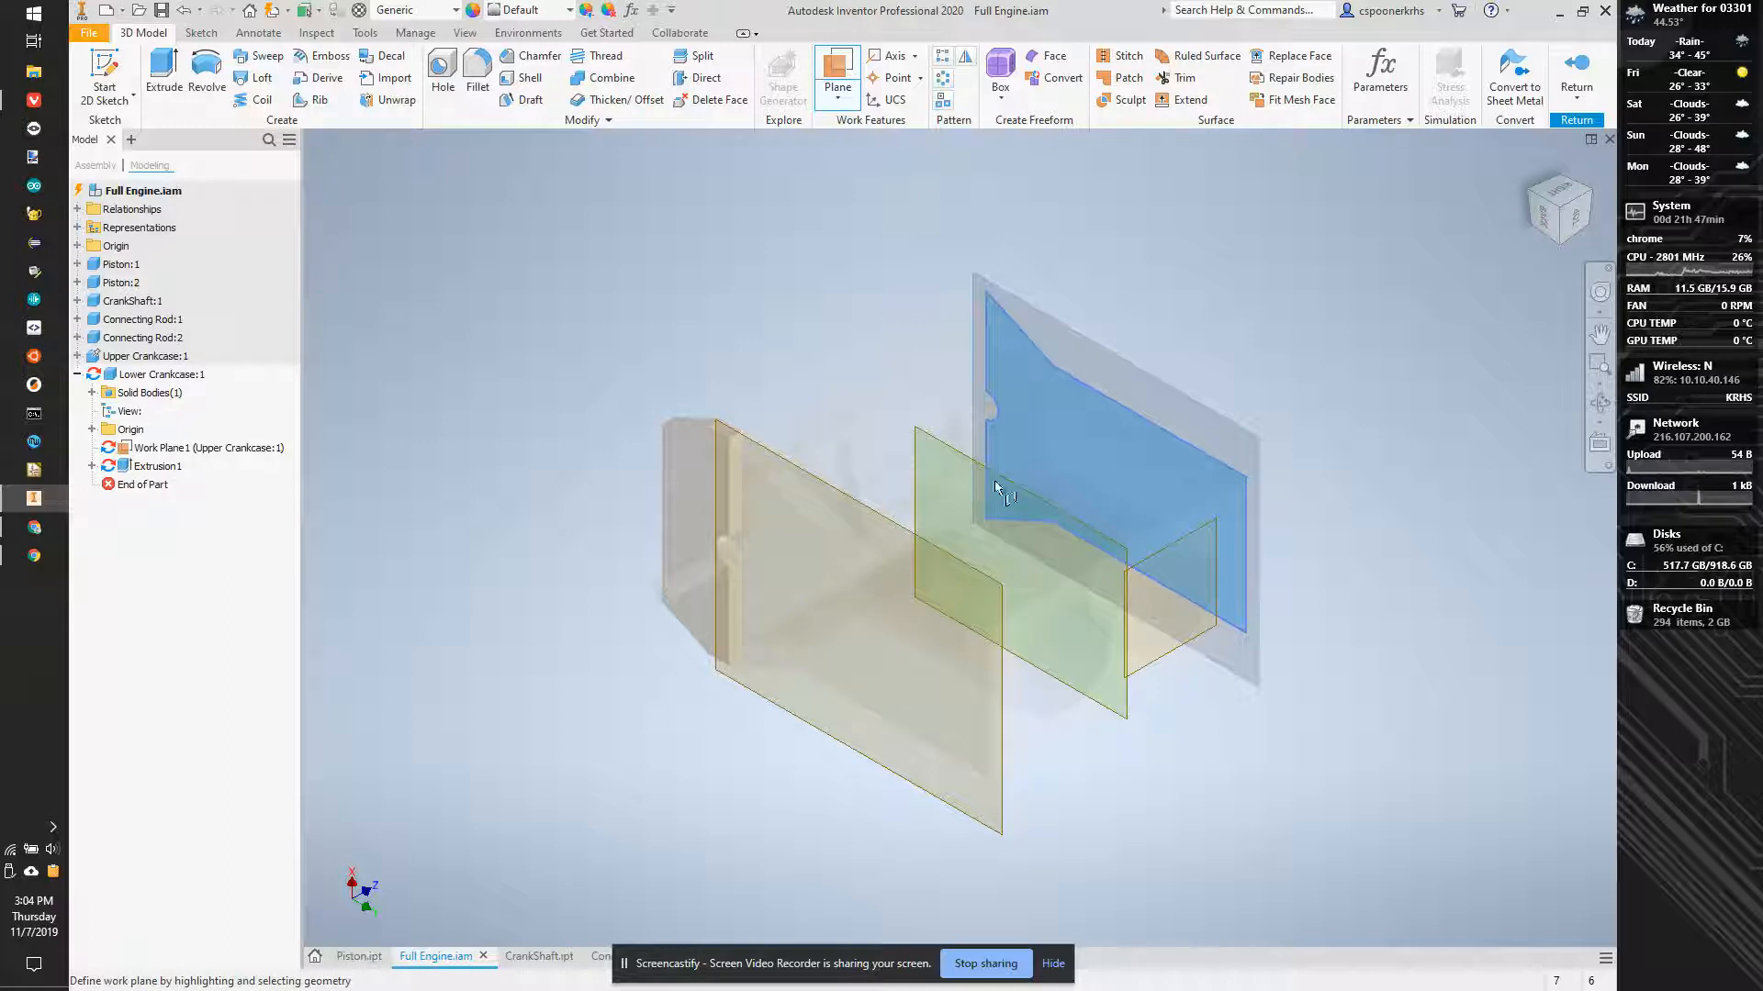
pyautogui.press('Escape')
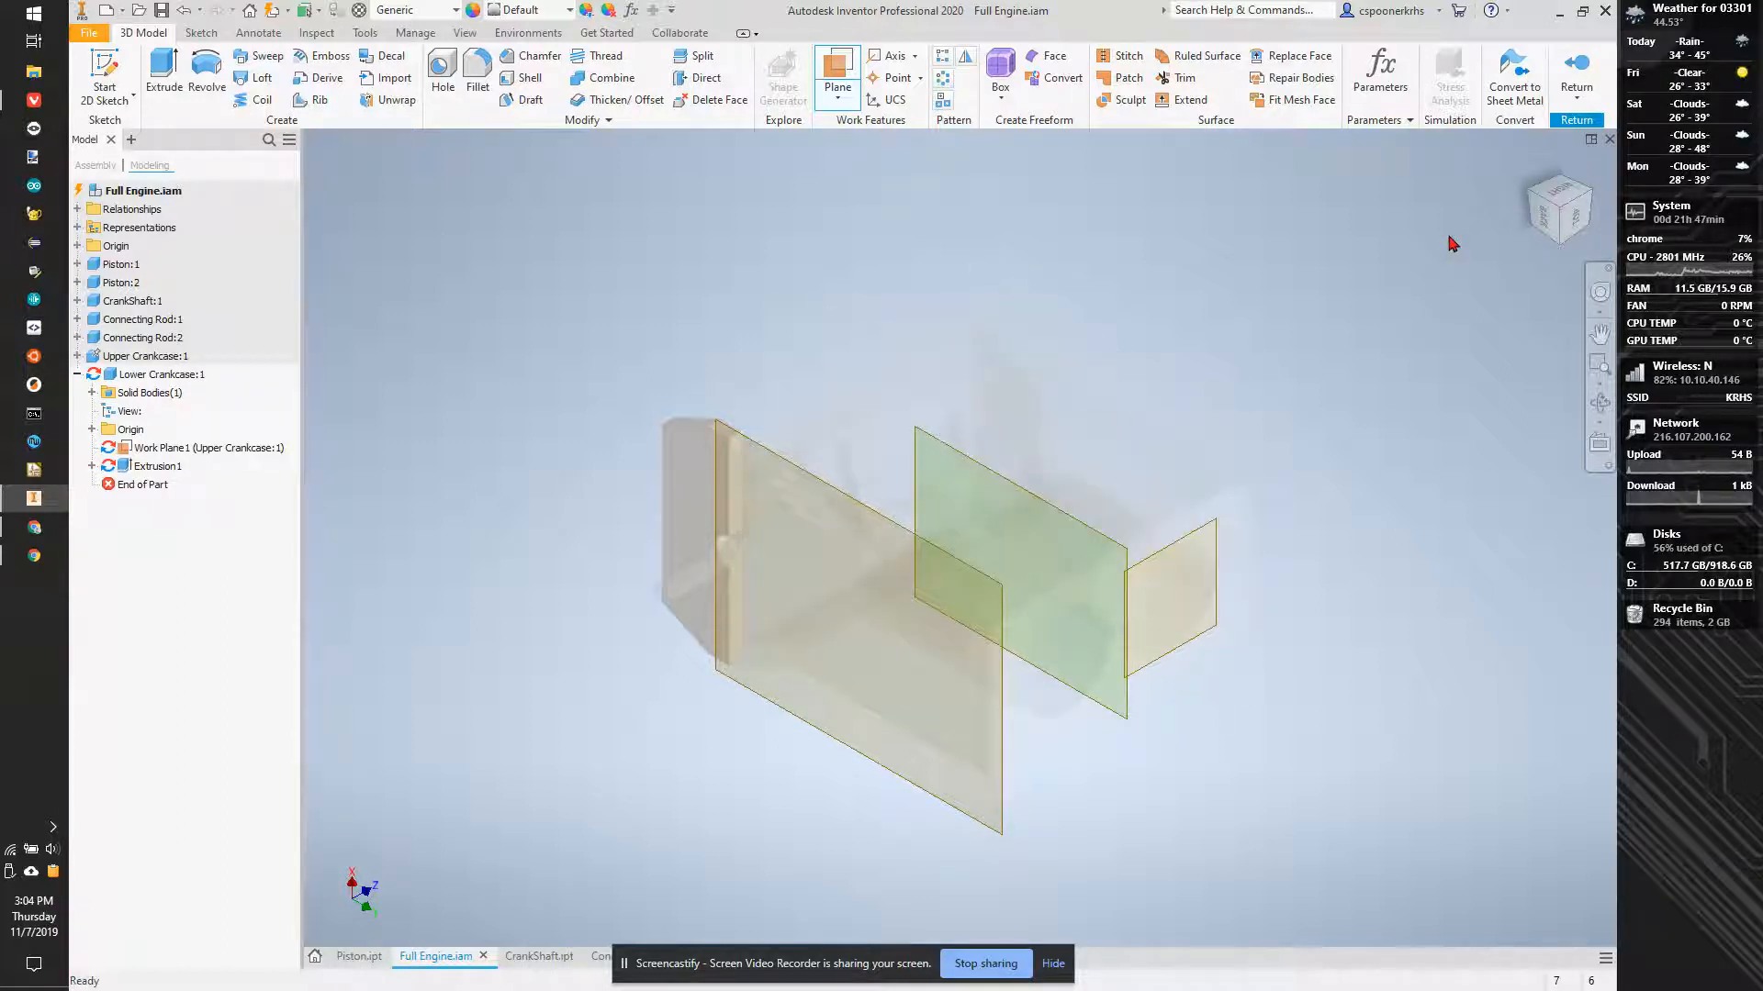
# Hide the lower crankcase's Work Plane1.
pyautogui.moveTo(1543, 207); pyautogui.dragTo(1443, 423)
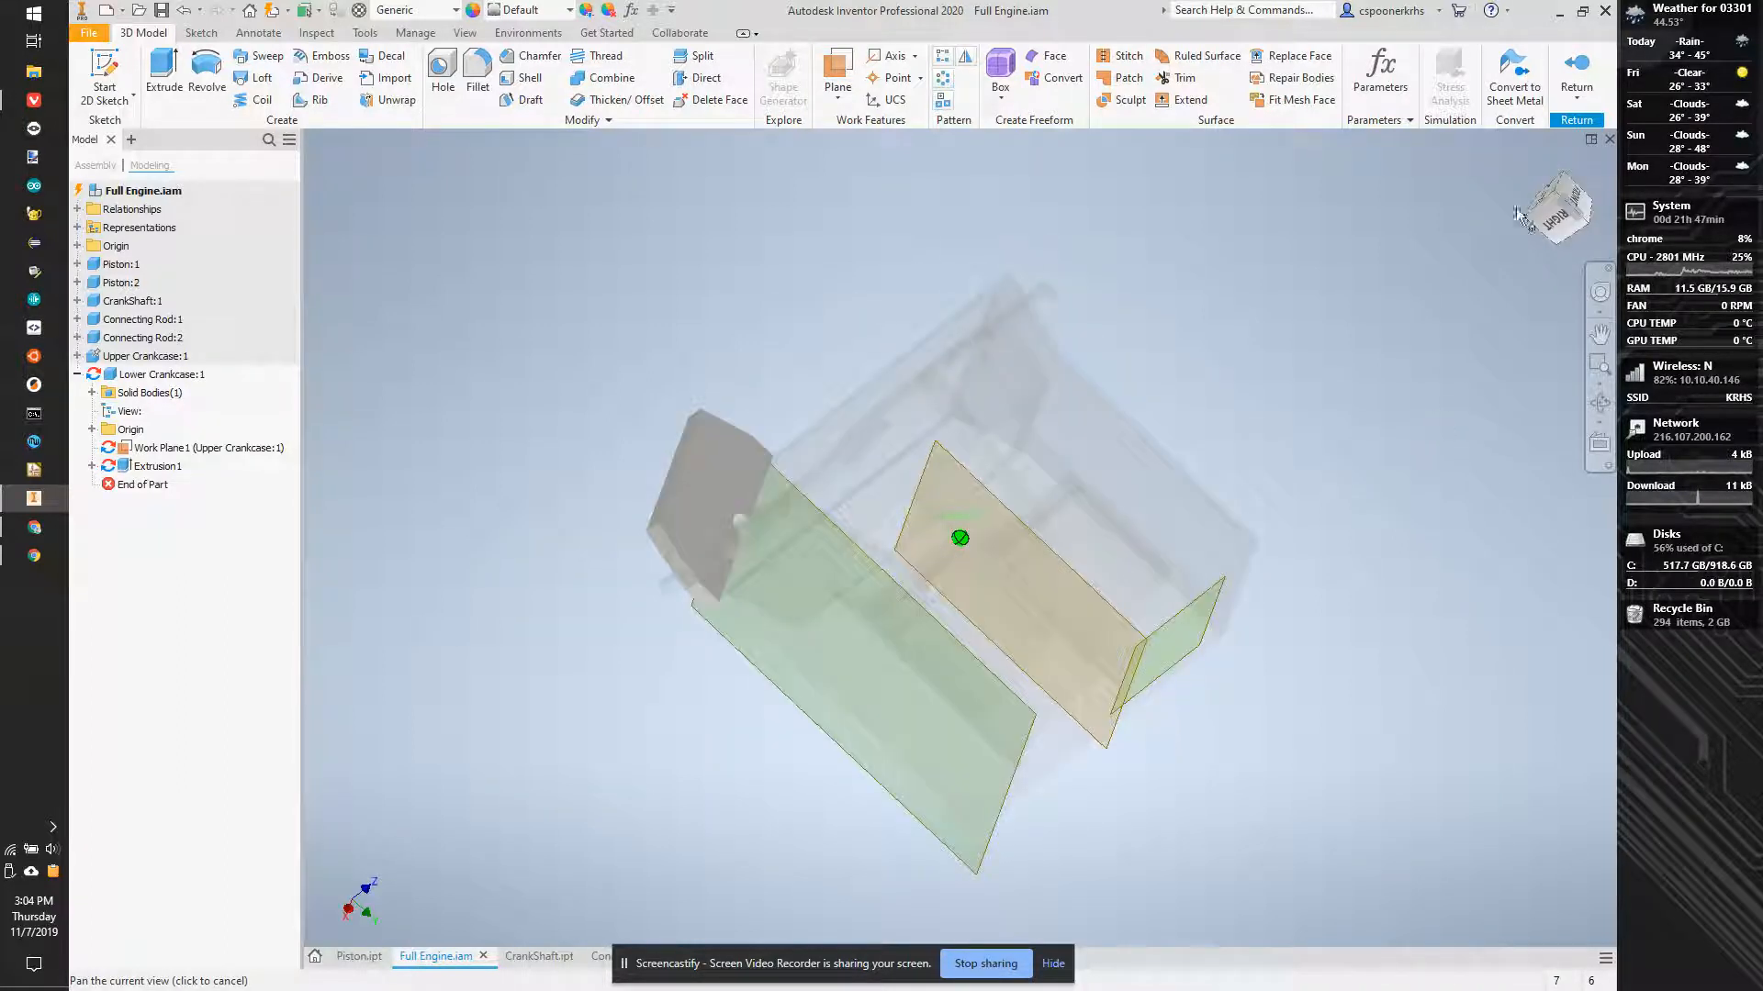
pyautogui.rightClick(140, 450)
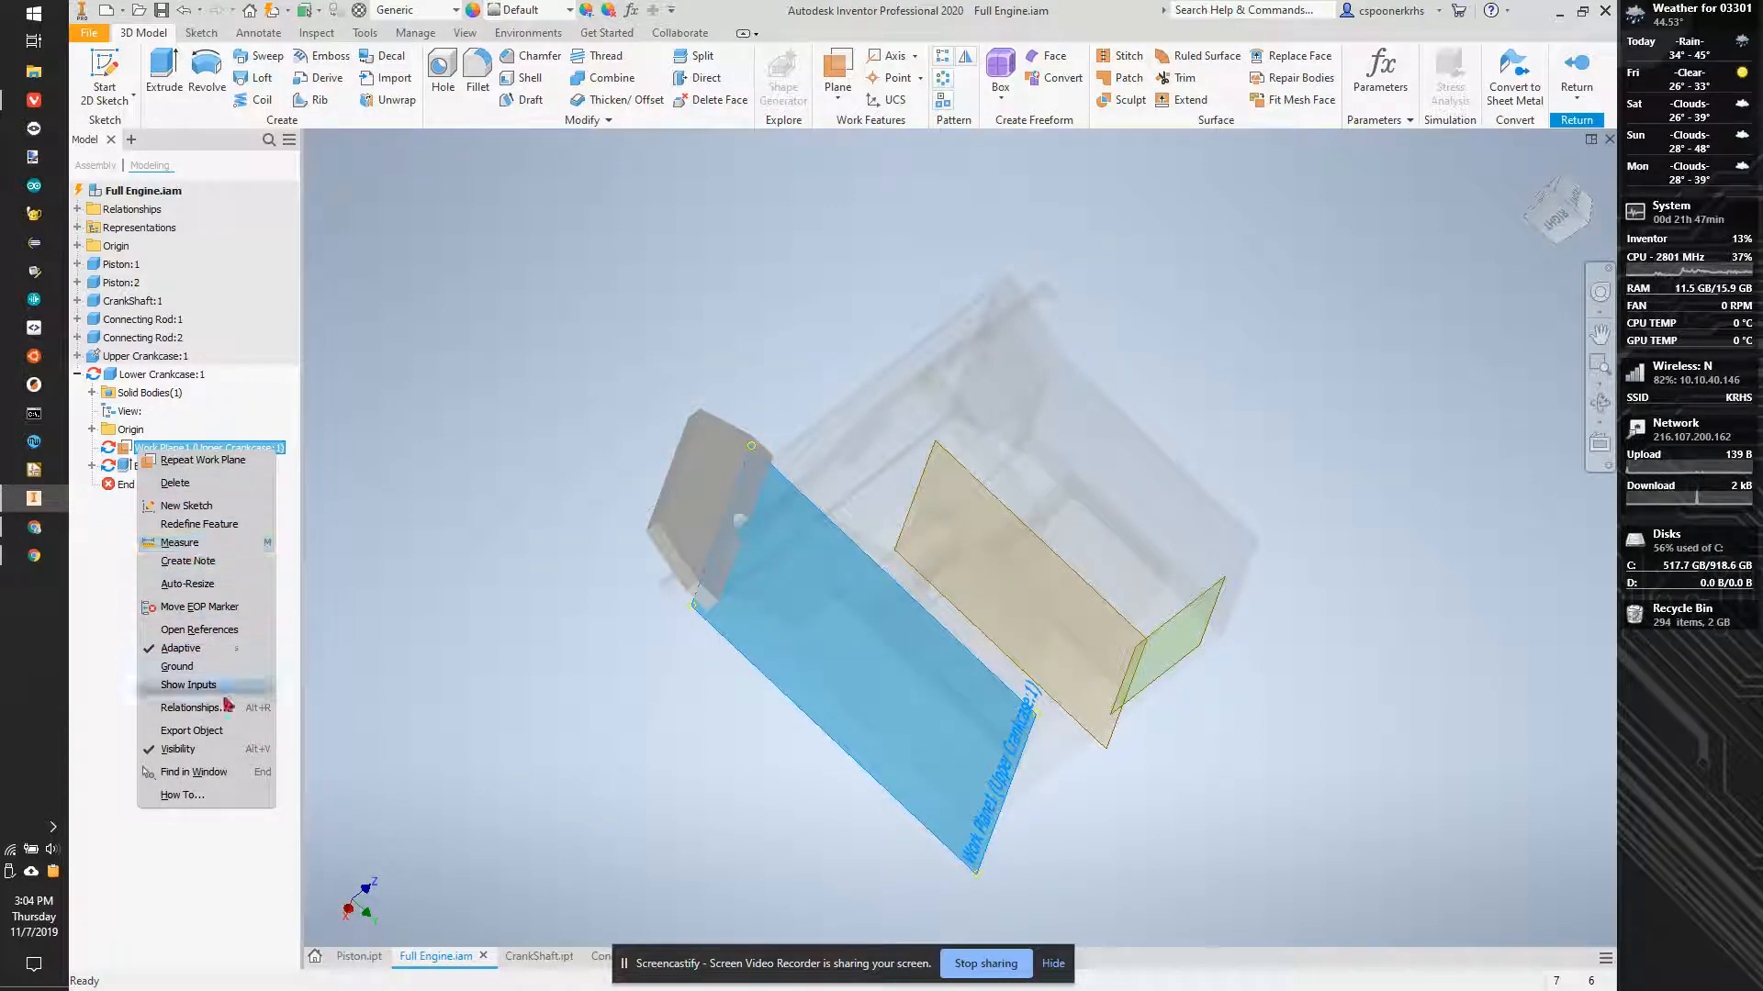
pyautogui.click(179, 749)
# Start a sketch on the upper crankcase's opposite end face and project the extruded end plate's face into it.
pyautogui.moveTo(1561, 205); pyautogui.dragTo(1480, 257)
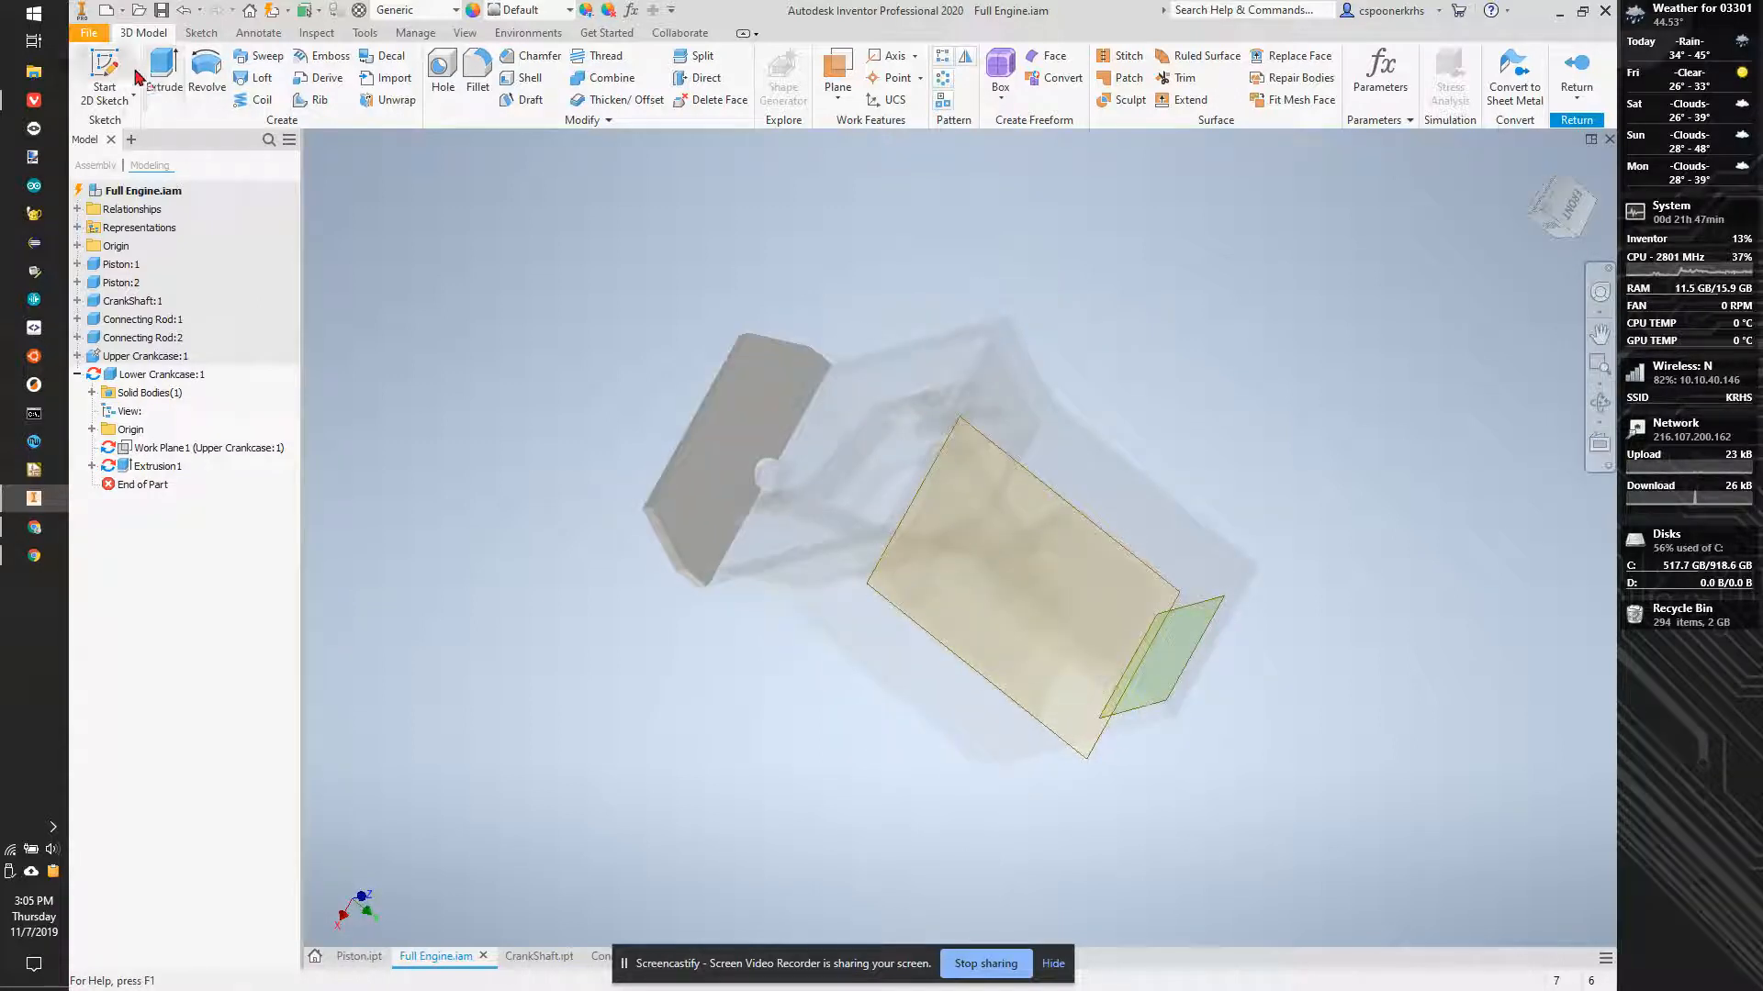
pyautogui.click(1008, 379)
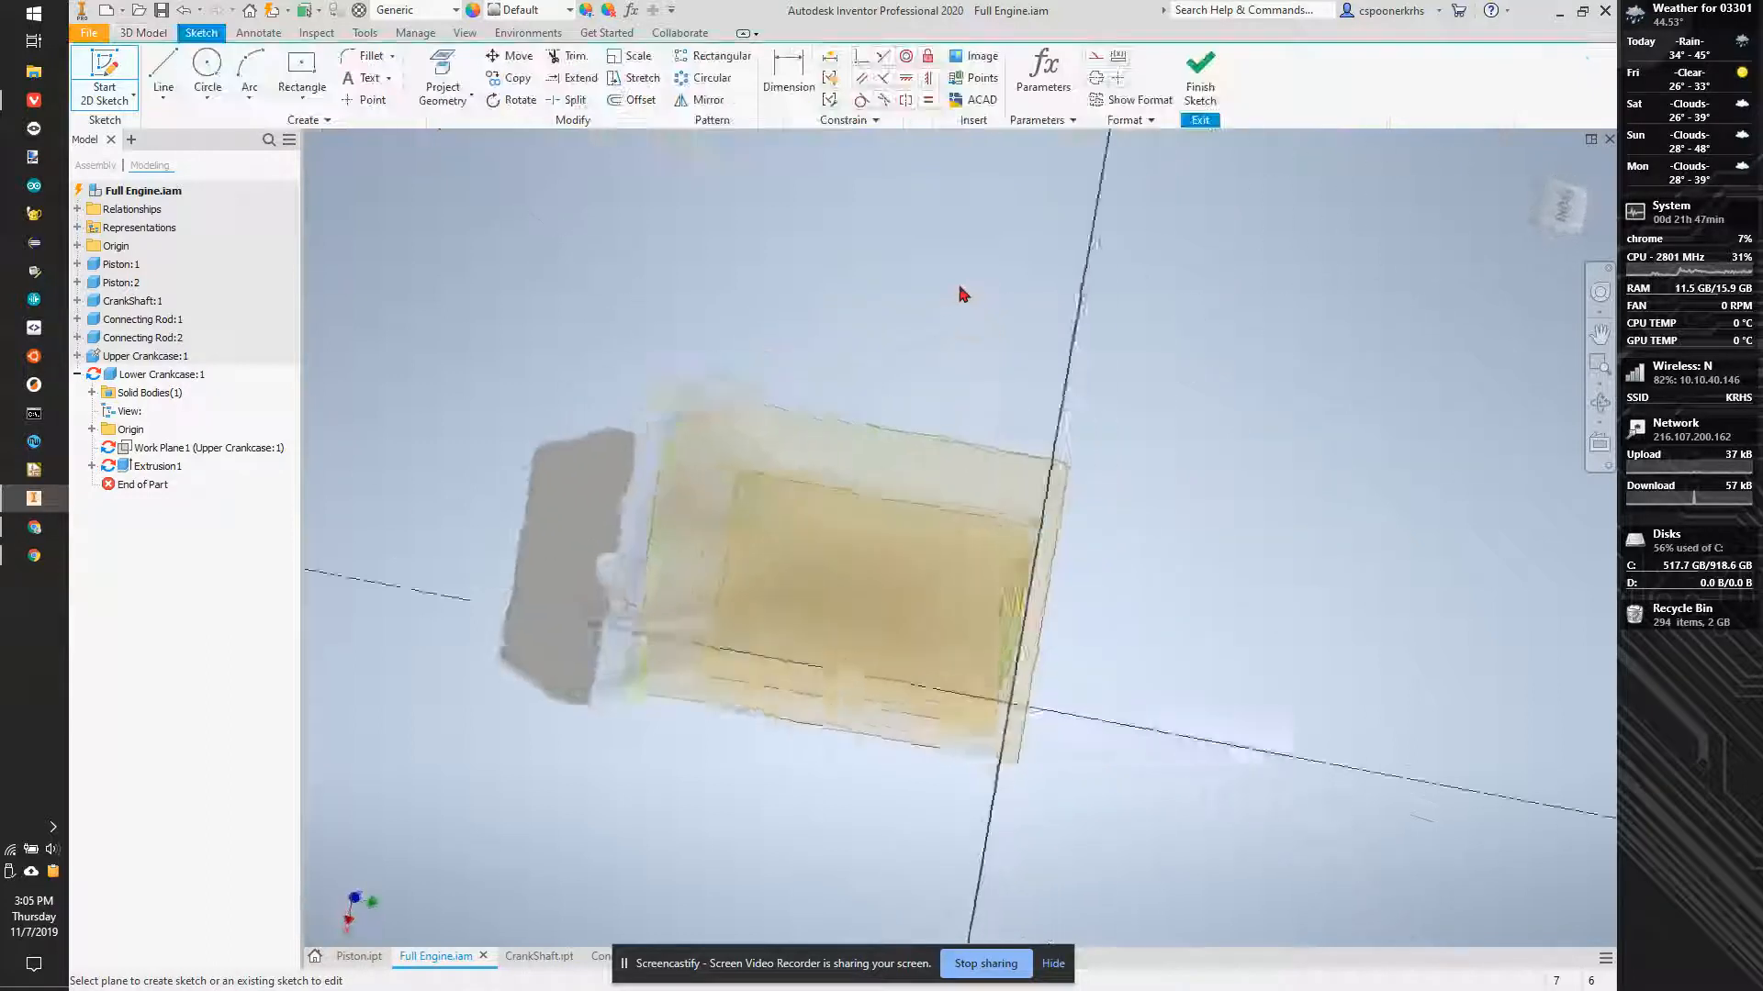
pyautogui.click(442, 65)
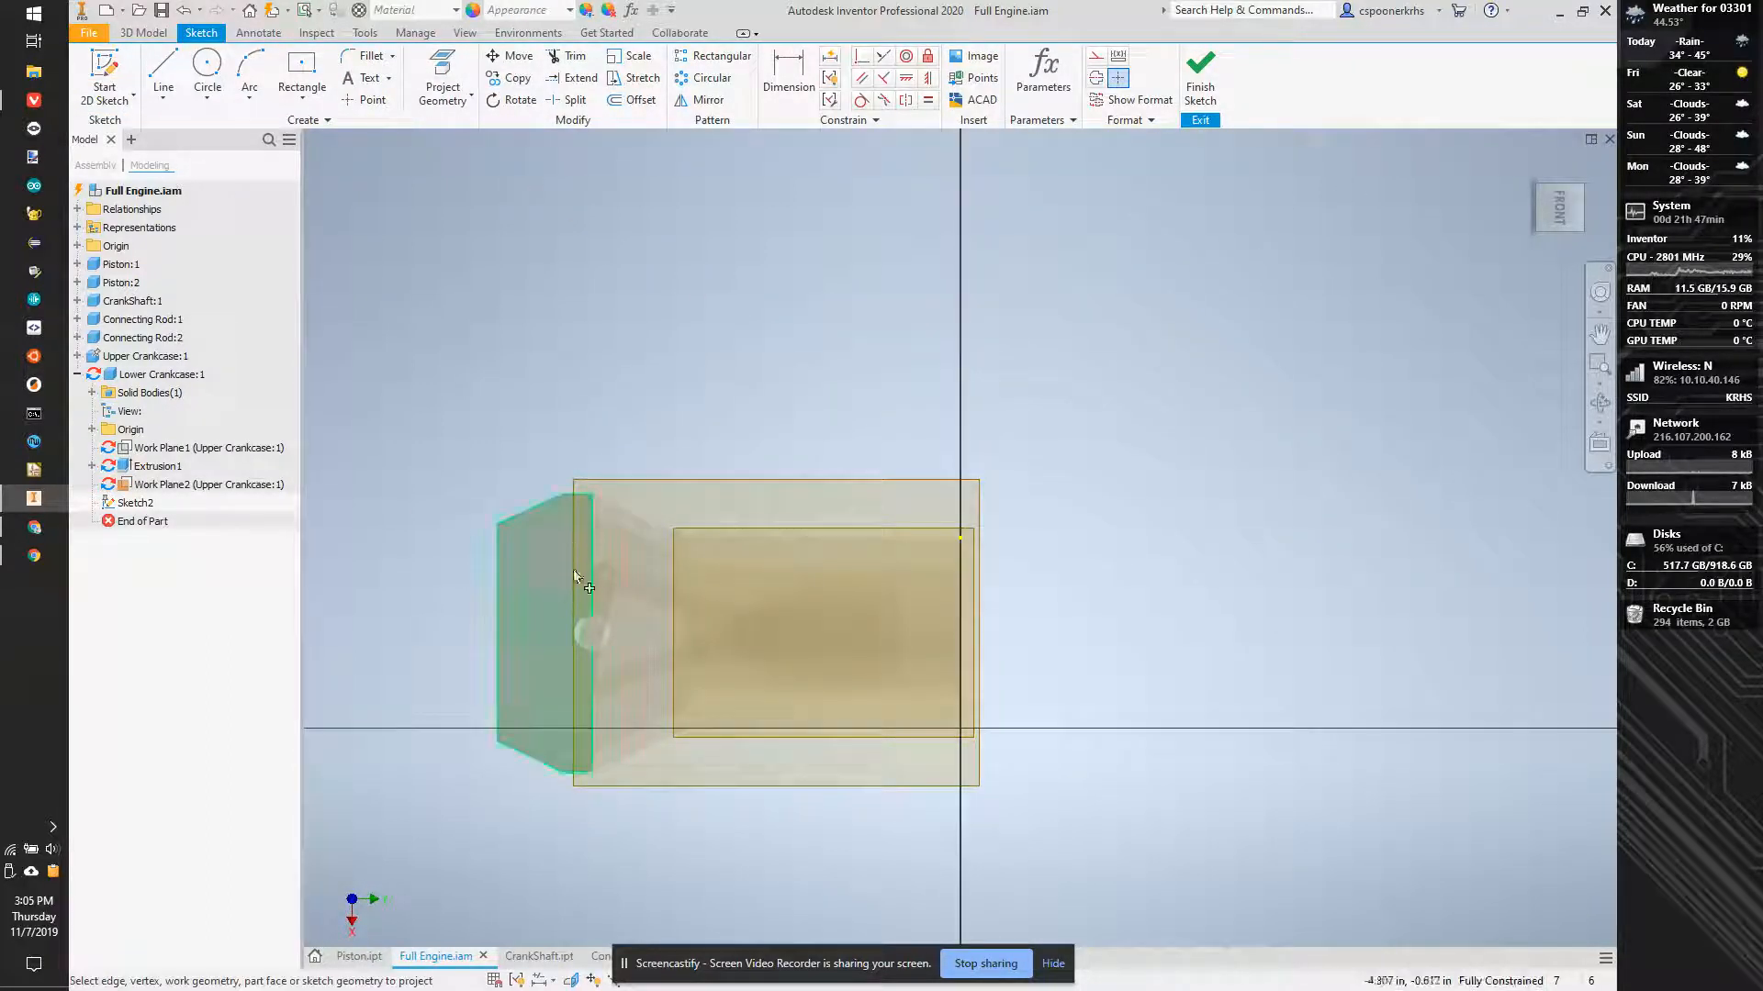
pyautogui.click(551, 597)
# Extrude the projected end plate profile 0.150 in in the flipped direction, forming the opposite end plate.
pyautogui.press('e')
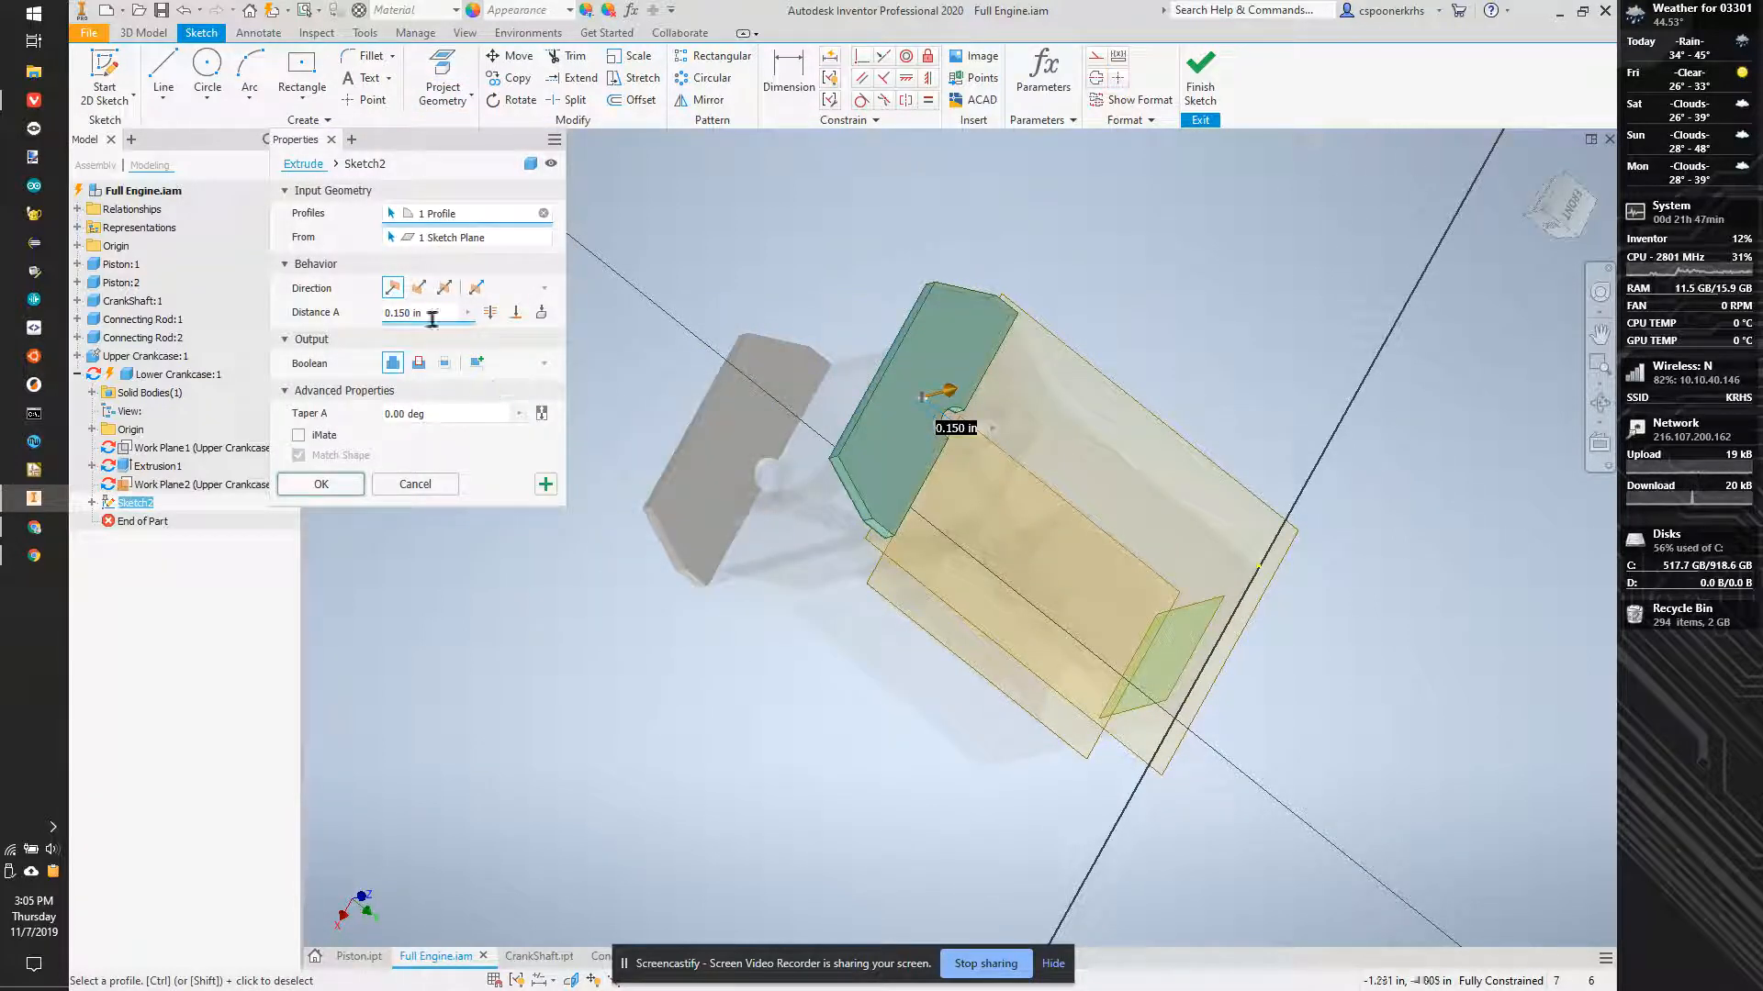
pyautogui.keyDown('shift'); pyautogui.moveTo(1065, 293); pyautogui.dragTo(1331, 252, button='middle'); pyautogui.keyUp('shift')
pyautogui.click(419, 287)
pyautogui.click(321, 484)
# Start a new sketch on the face of the lower crankcase's end plate.
pyautogui.keyDown('shift'); pyautogui.moveTo(1486, 227); pyautogui.dragTo(950, 372, button='middle'); pyautogui.keyUp('shift')
pyautogui.click(746, 389)
pyautogui.press('s')
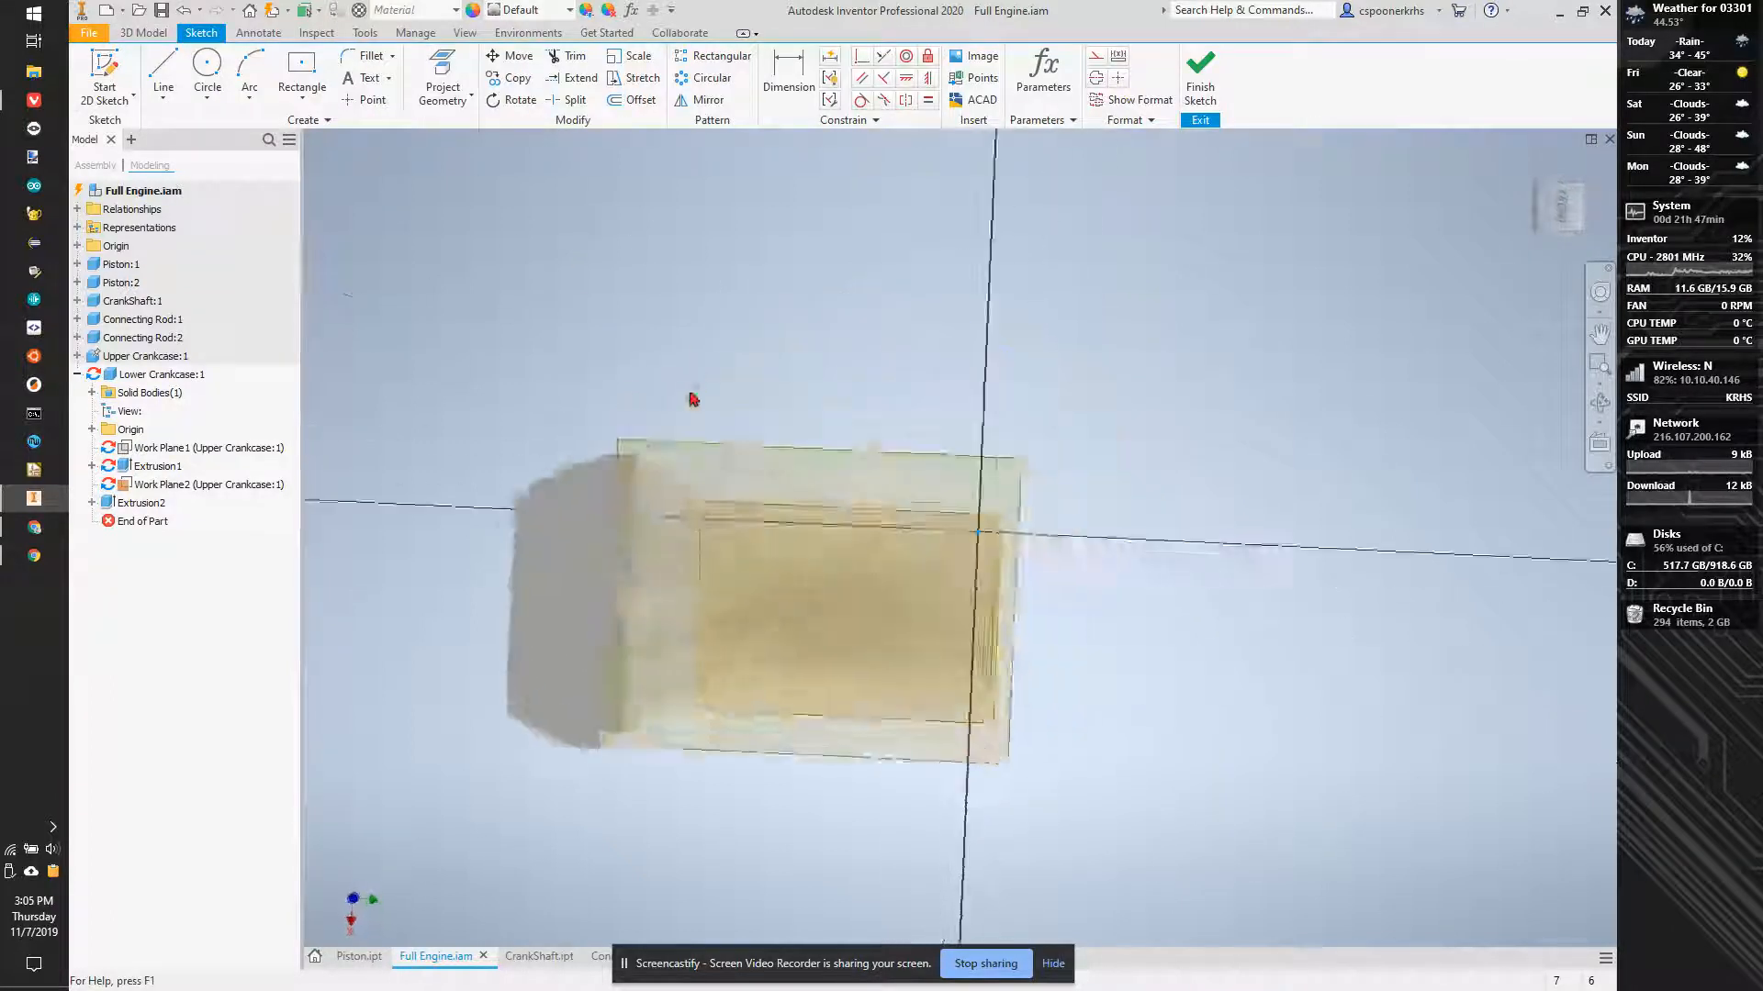
pyautogui.scroll(-5, 593, 541)
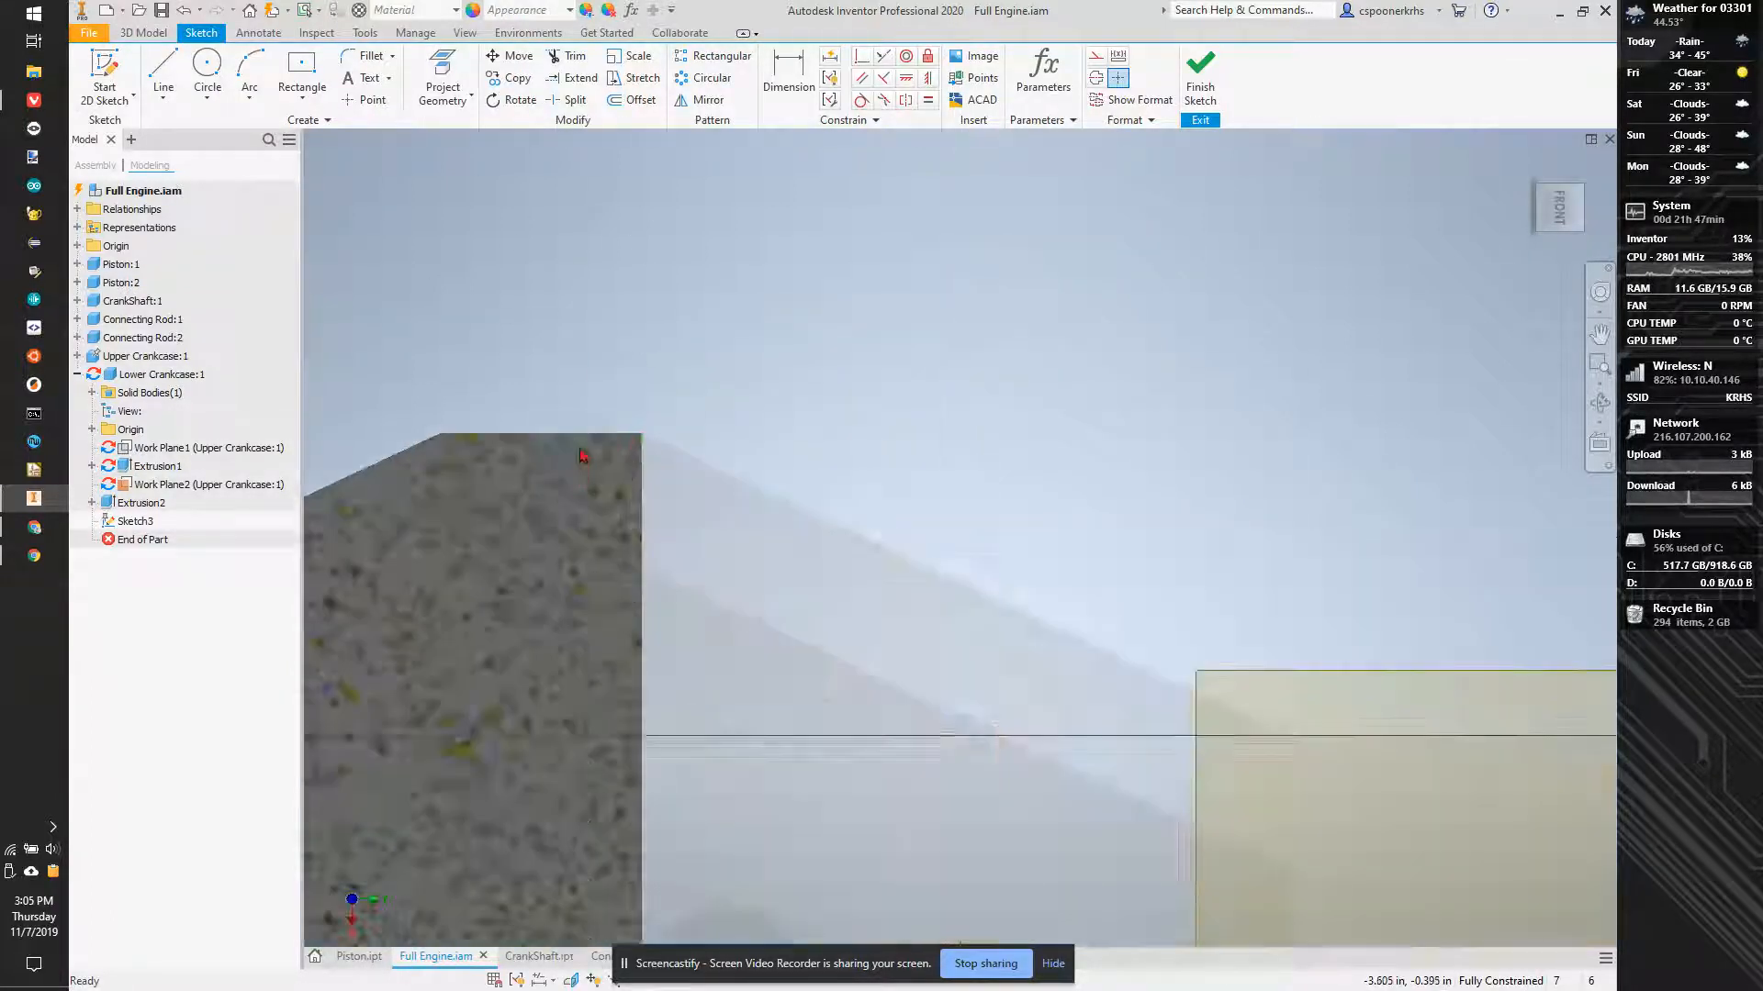
# Project the upper crankcase's inner sloped edge into the sketch and clear the plate's full projected outline.
pyautogui.click(431, 62)
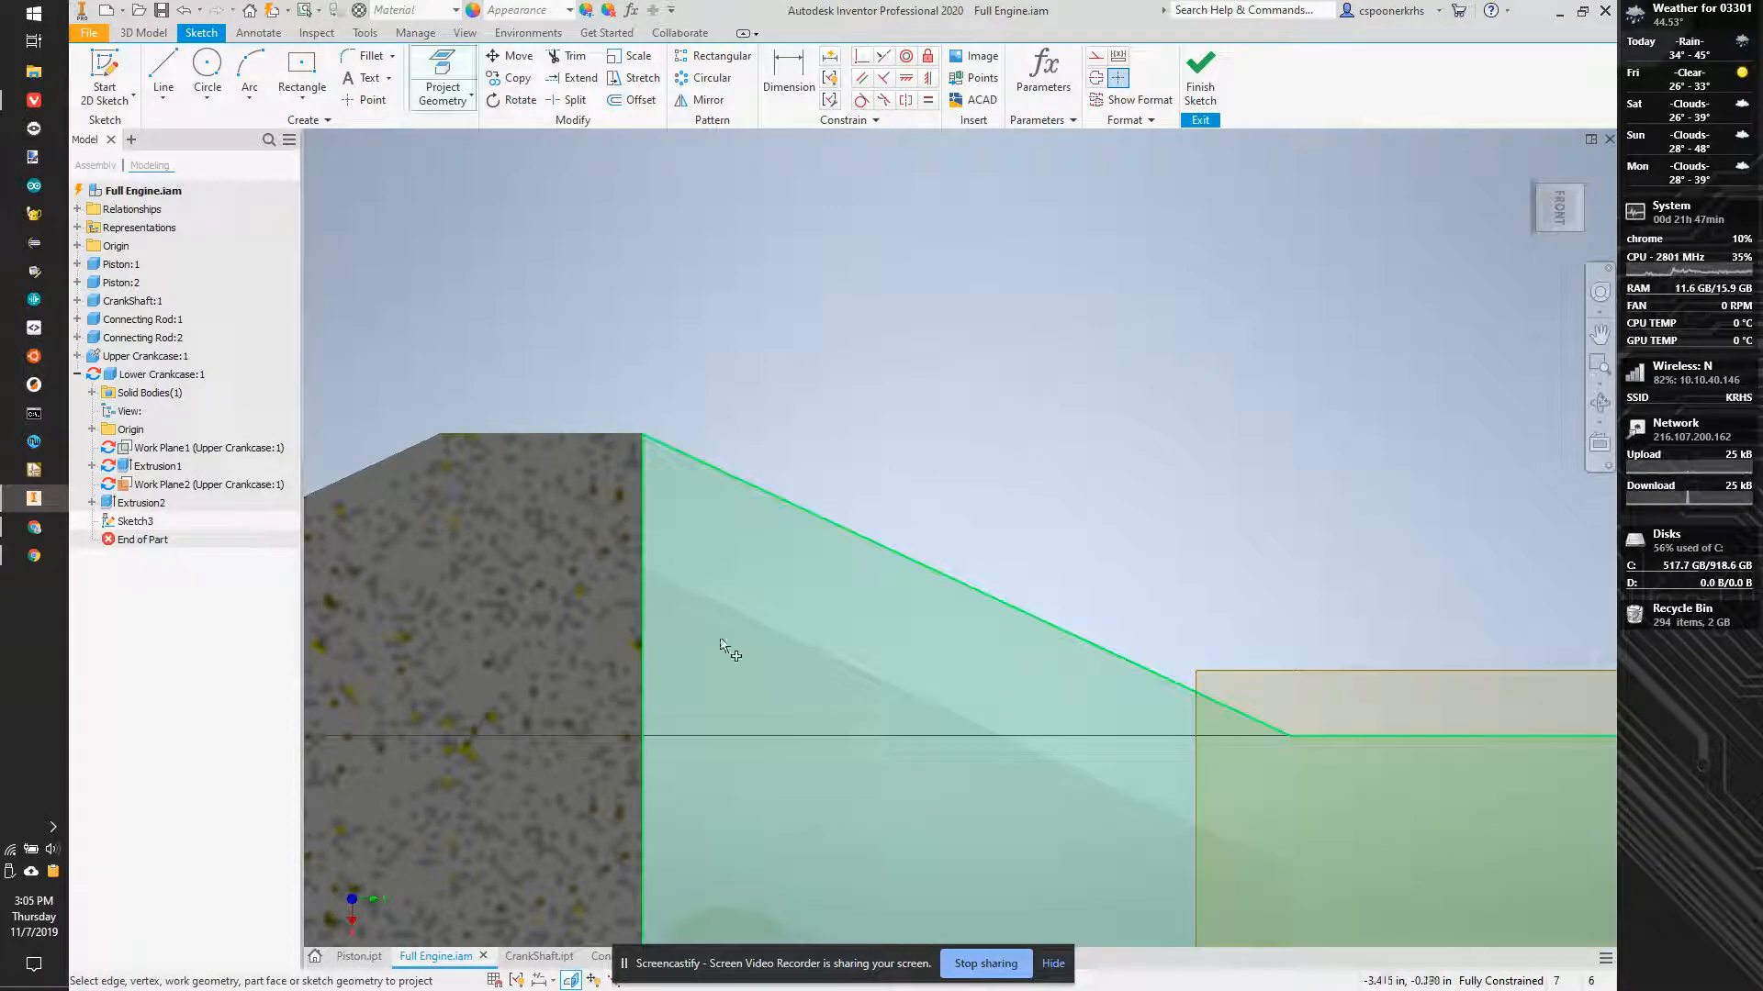
pyautogui.click(692, 598)
pyautogui.scroll(3, 905, 327)
pyautogui.click(737, 406)
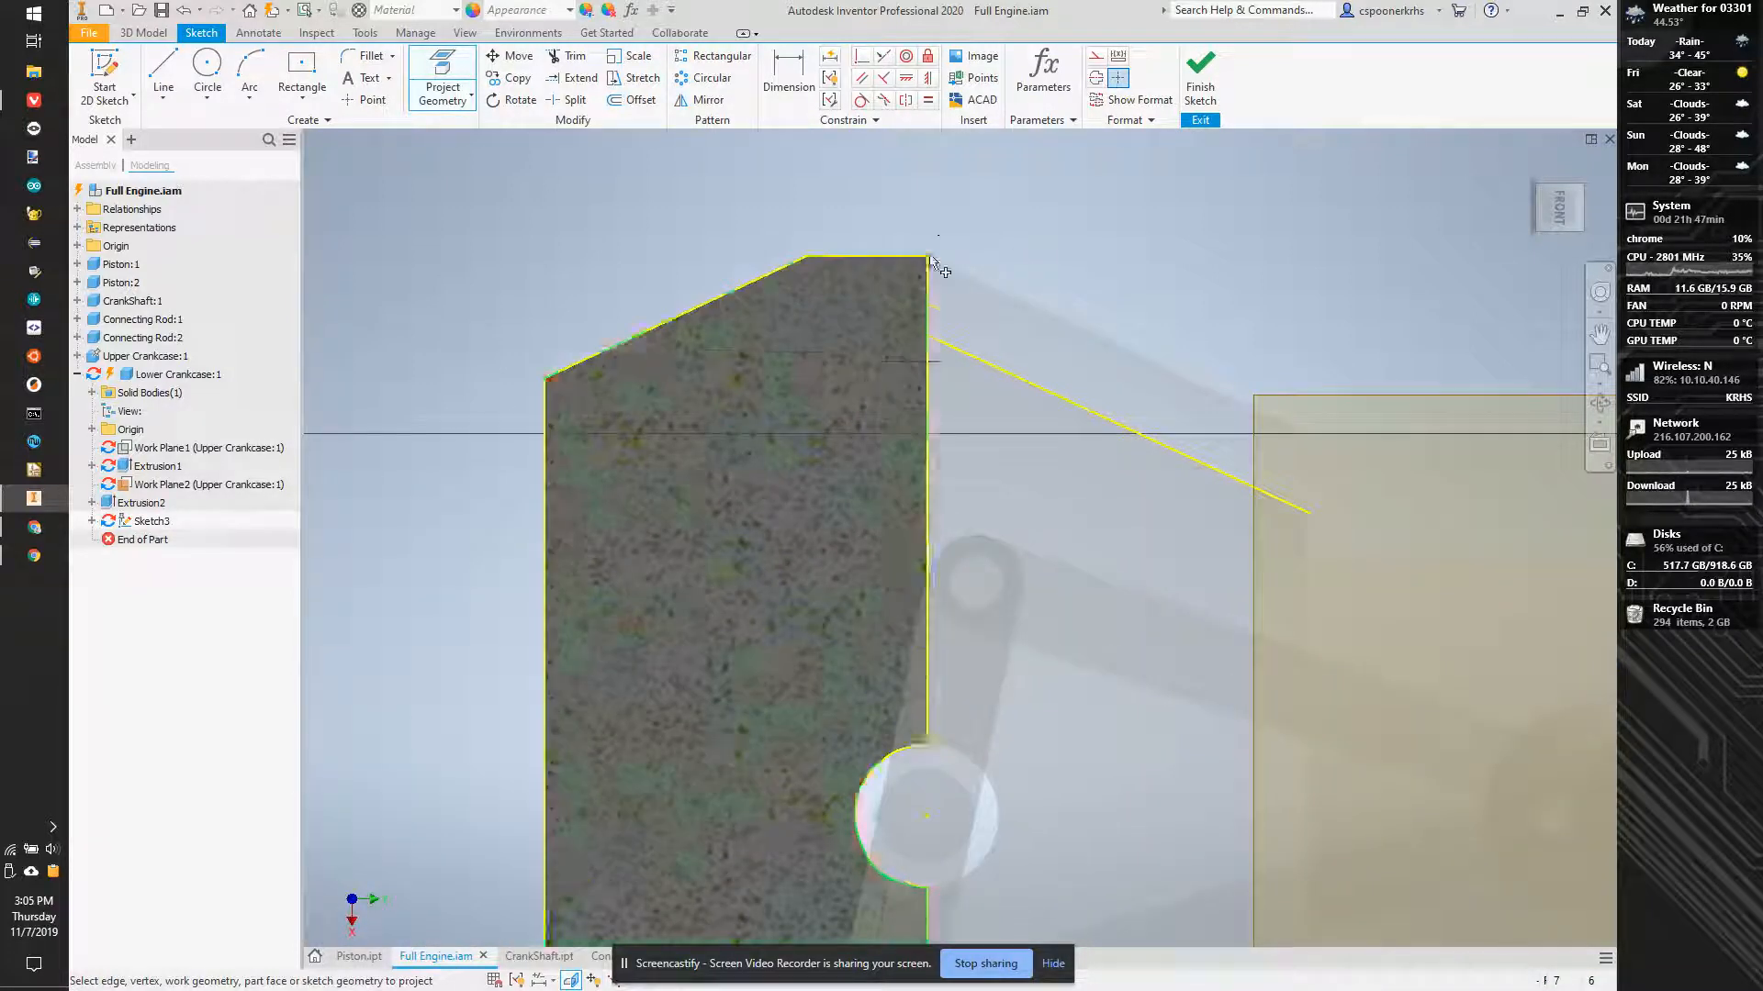
pyautogui.scroll(3, 916, 259)
pyautogui.click(443, 78)
pyautogui.press('Escape')
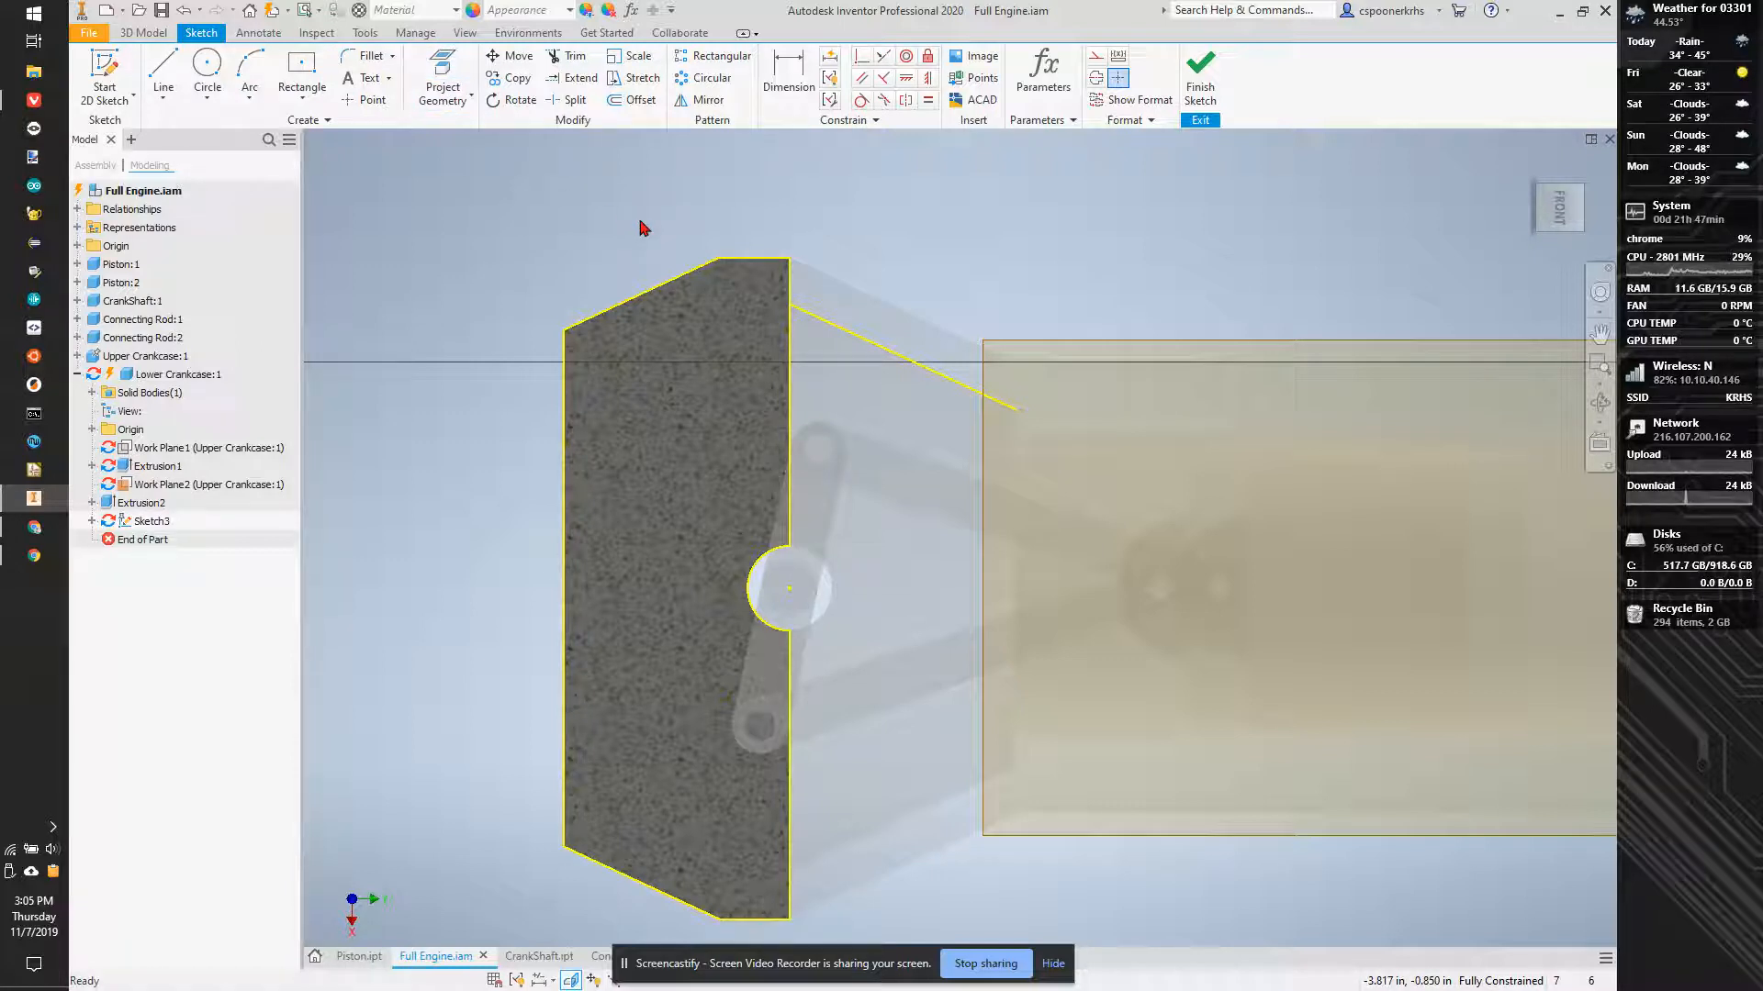
# Project the end plate's short outer edges, both sloped edges and long base edge, leaving out the notched edge.
pyautogui.click(442, 78)
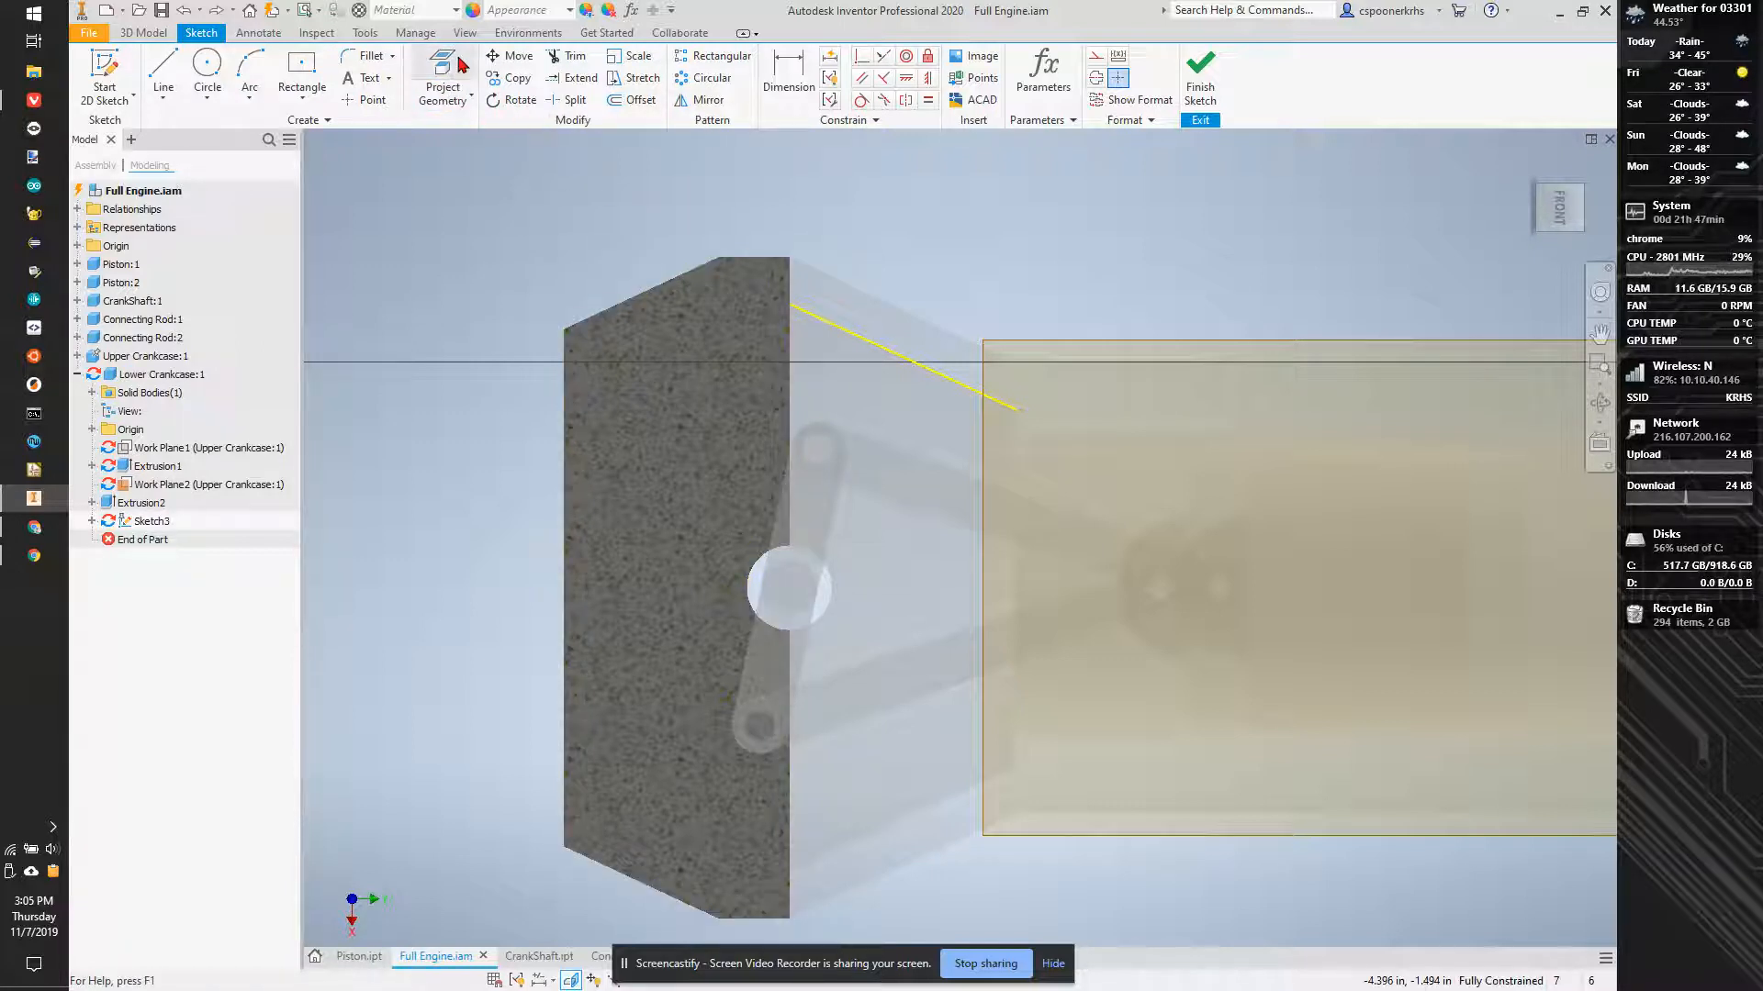
pyautogui.click(753, 259)
pyautogui.click(672, 277)
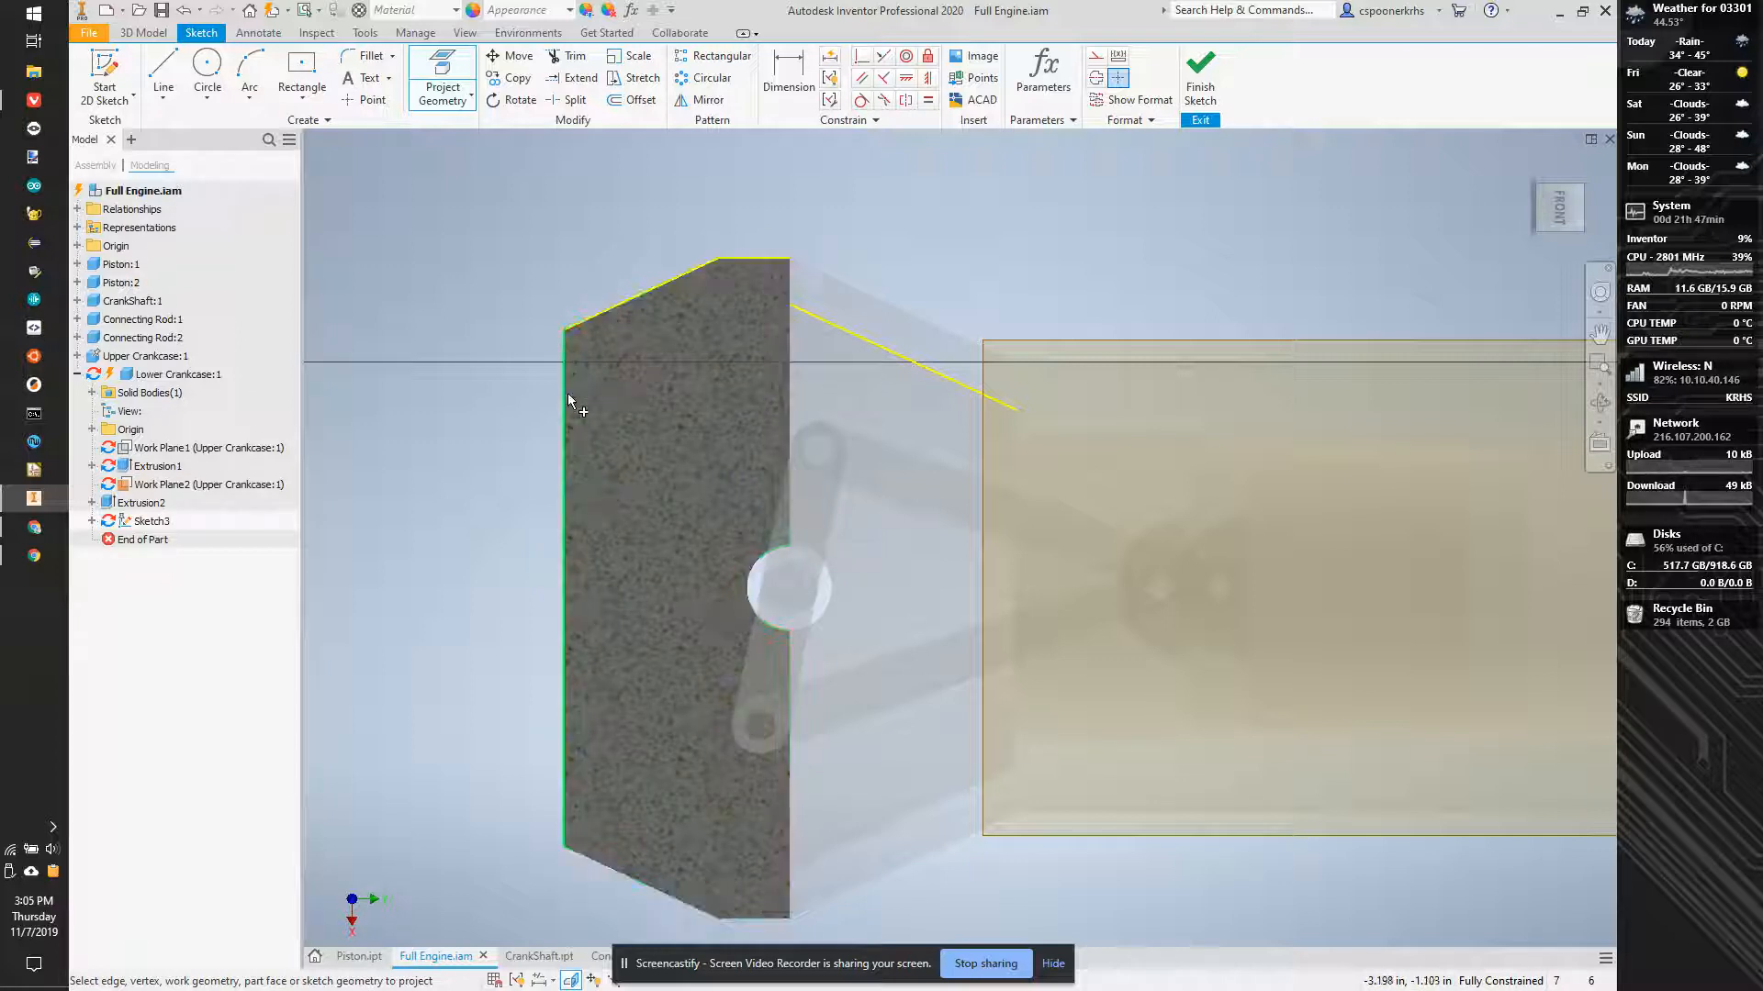
pyautogui.click(566, 395)
pyautogui.click(709, 916)
pyautogui.press('Escape')
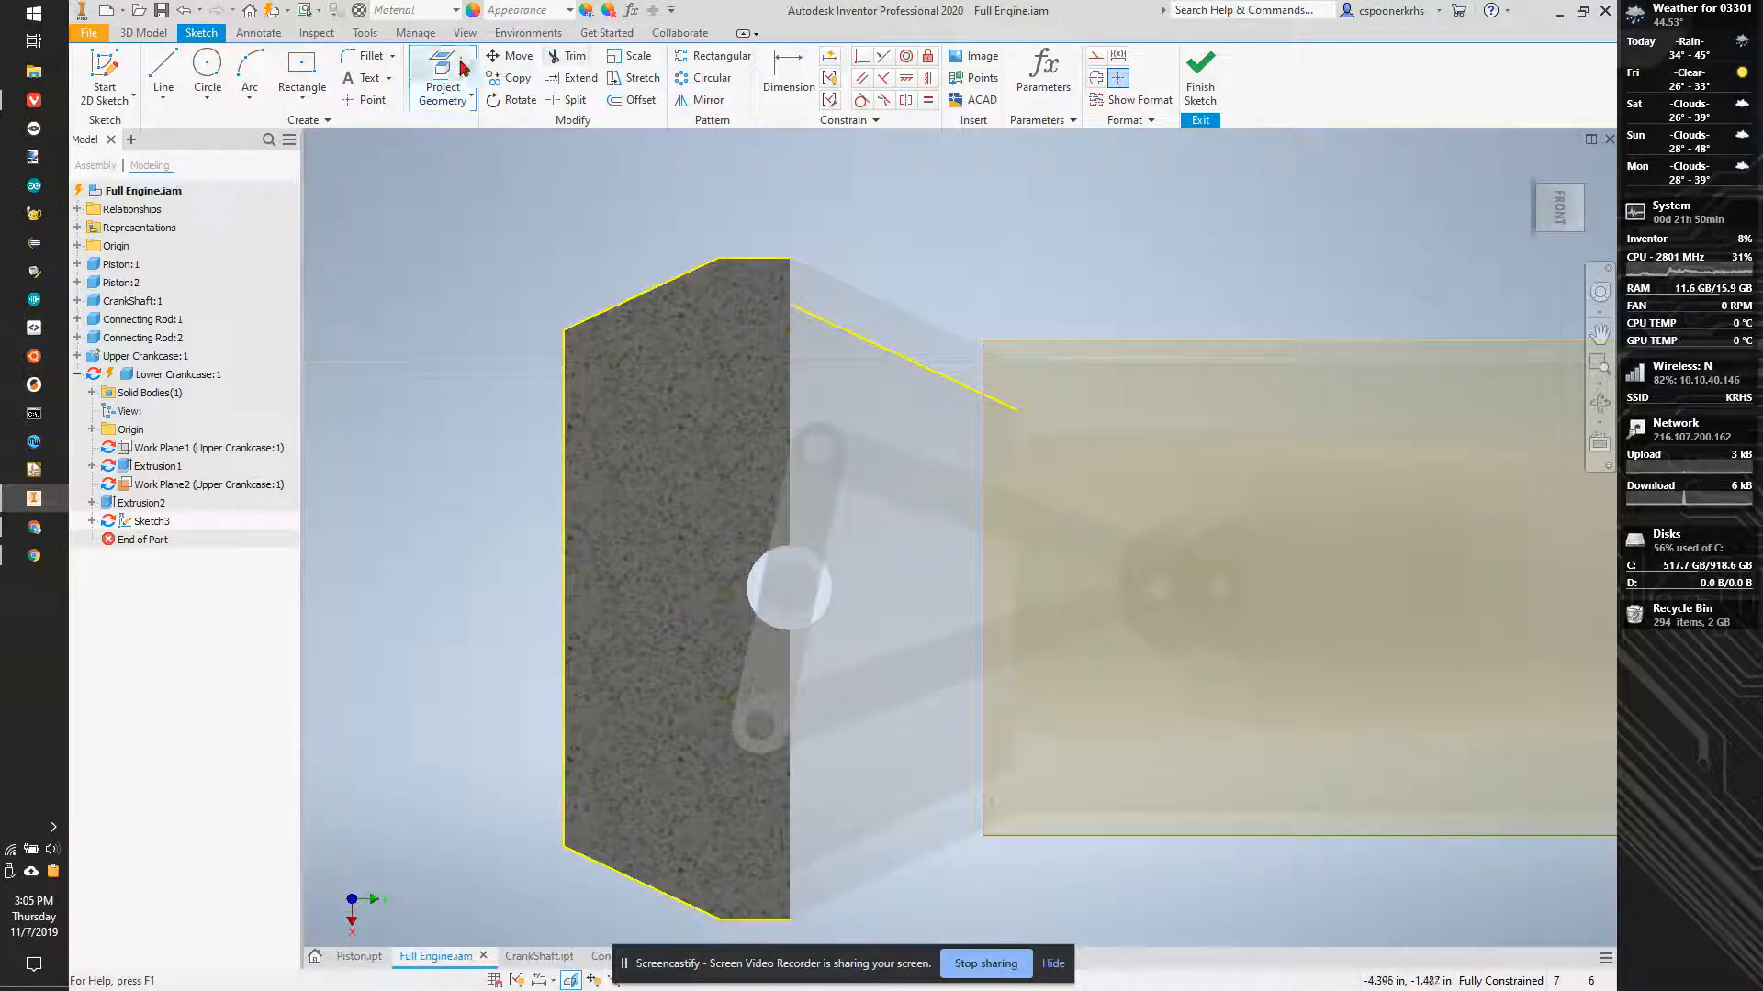
# Offset the projected outer edge chain inward by about 0.148 in.
pyautogui.click(631, 99)
pyautogui.click(661, 286)
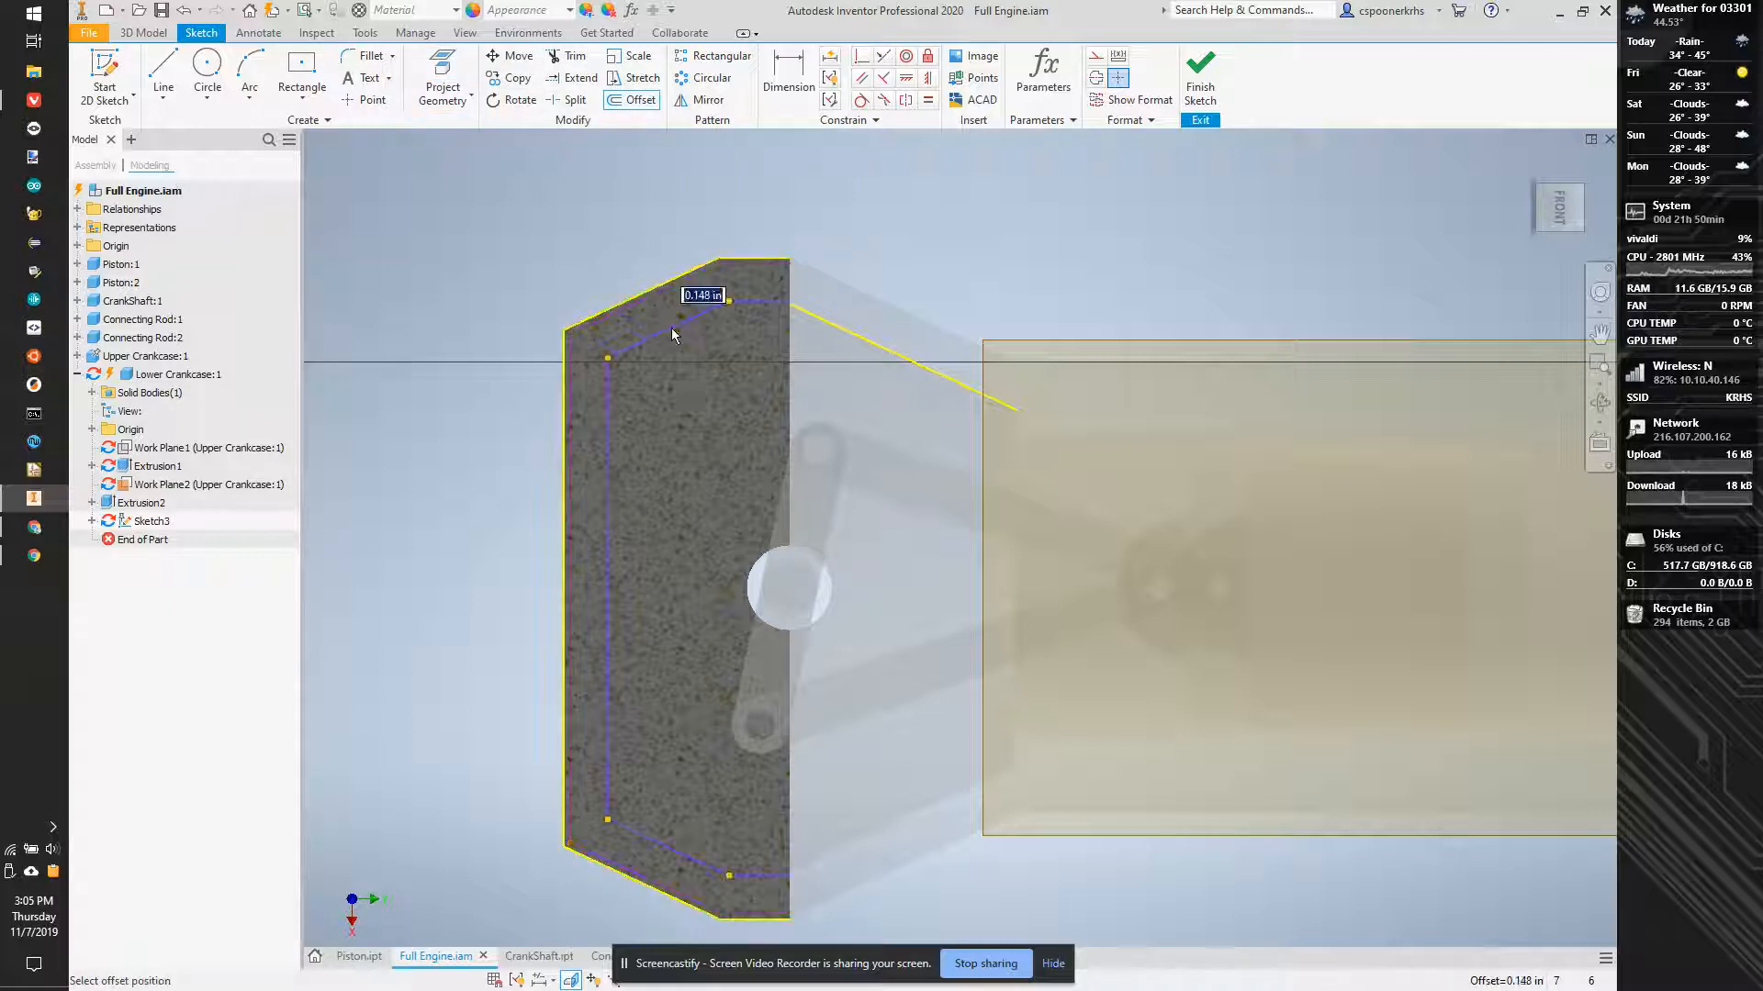
pyautogui.click(671, 329)
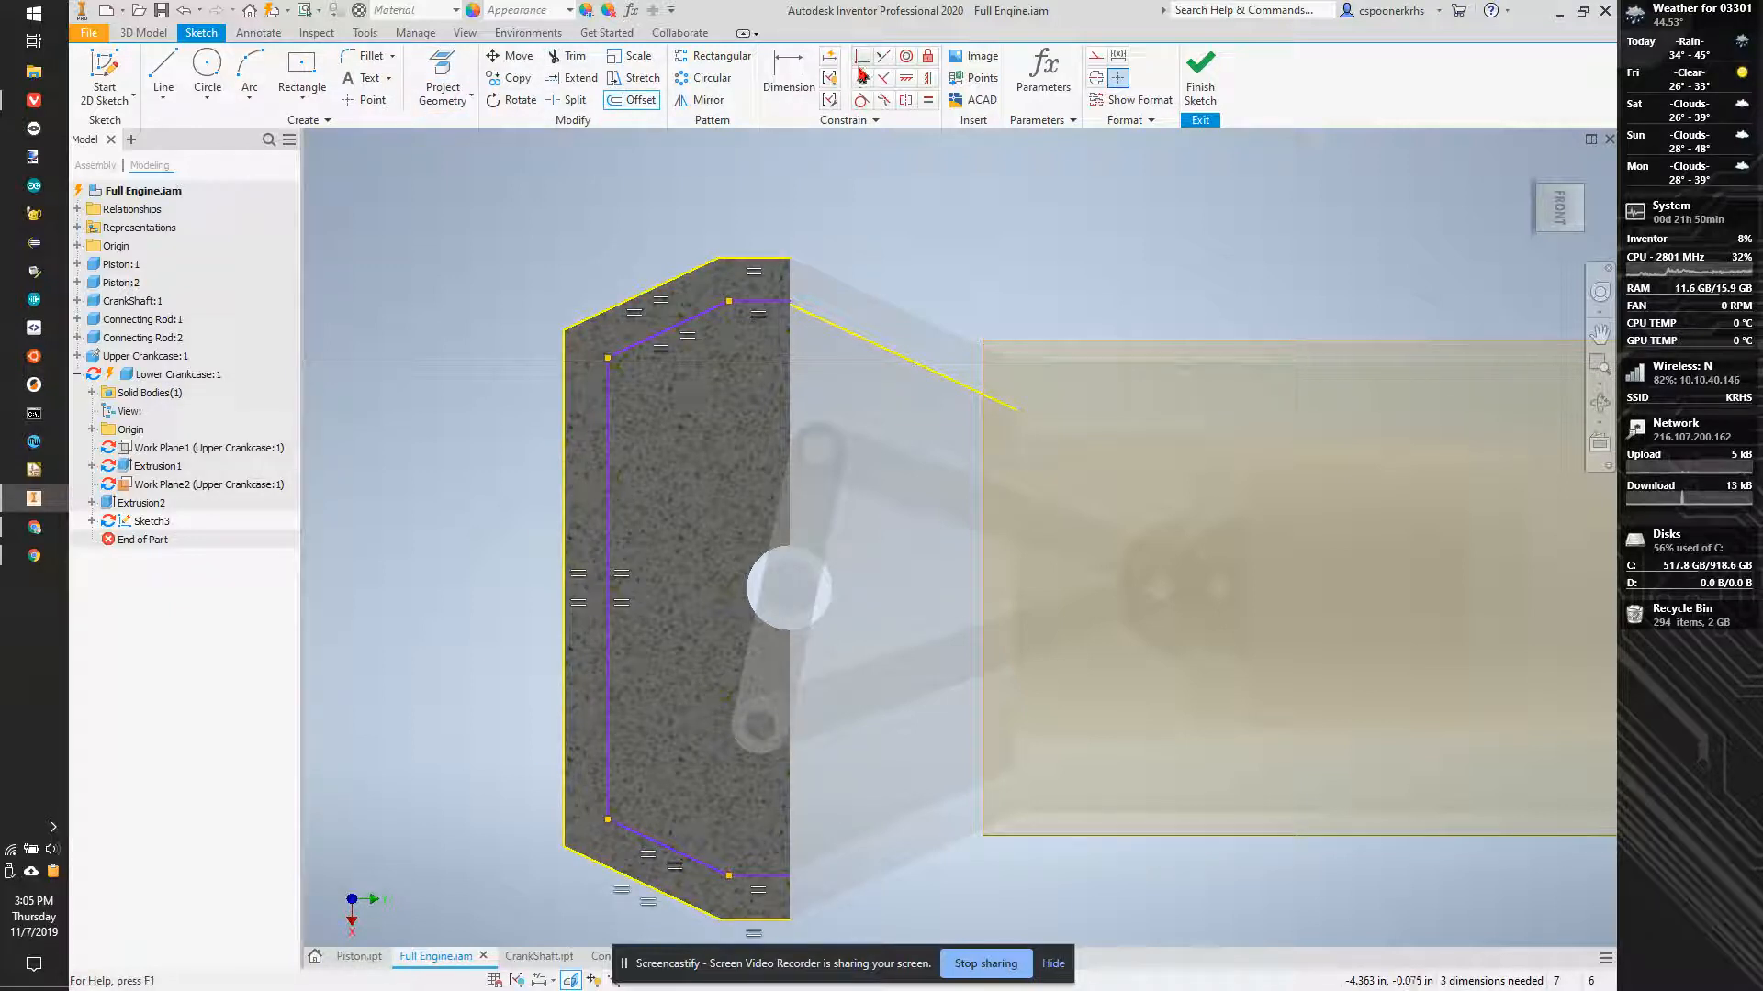
# Constrain the offset chain's upper end point coincident with the start of the projected sloped edge.
pyautogui.click(791, 312)
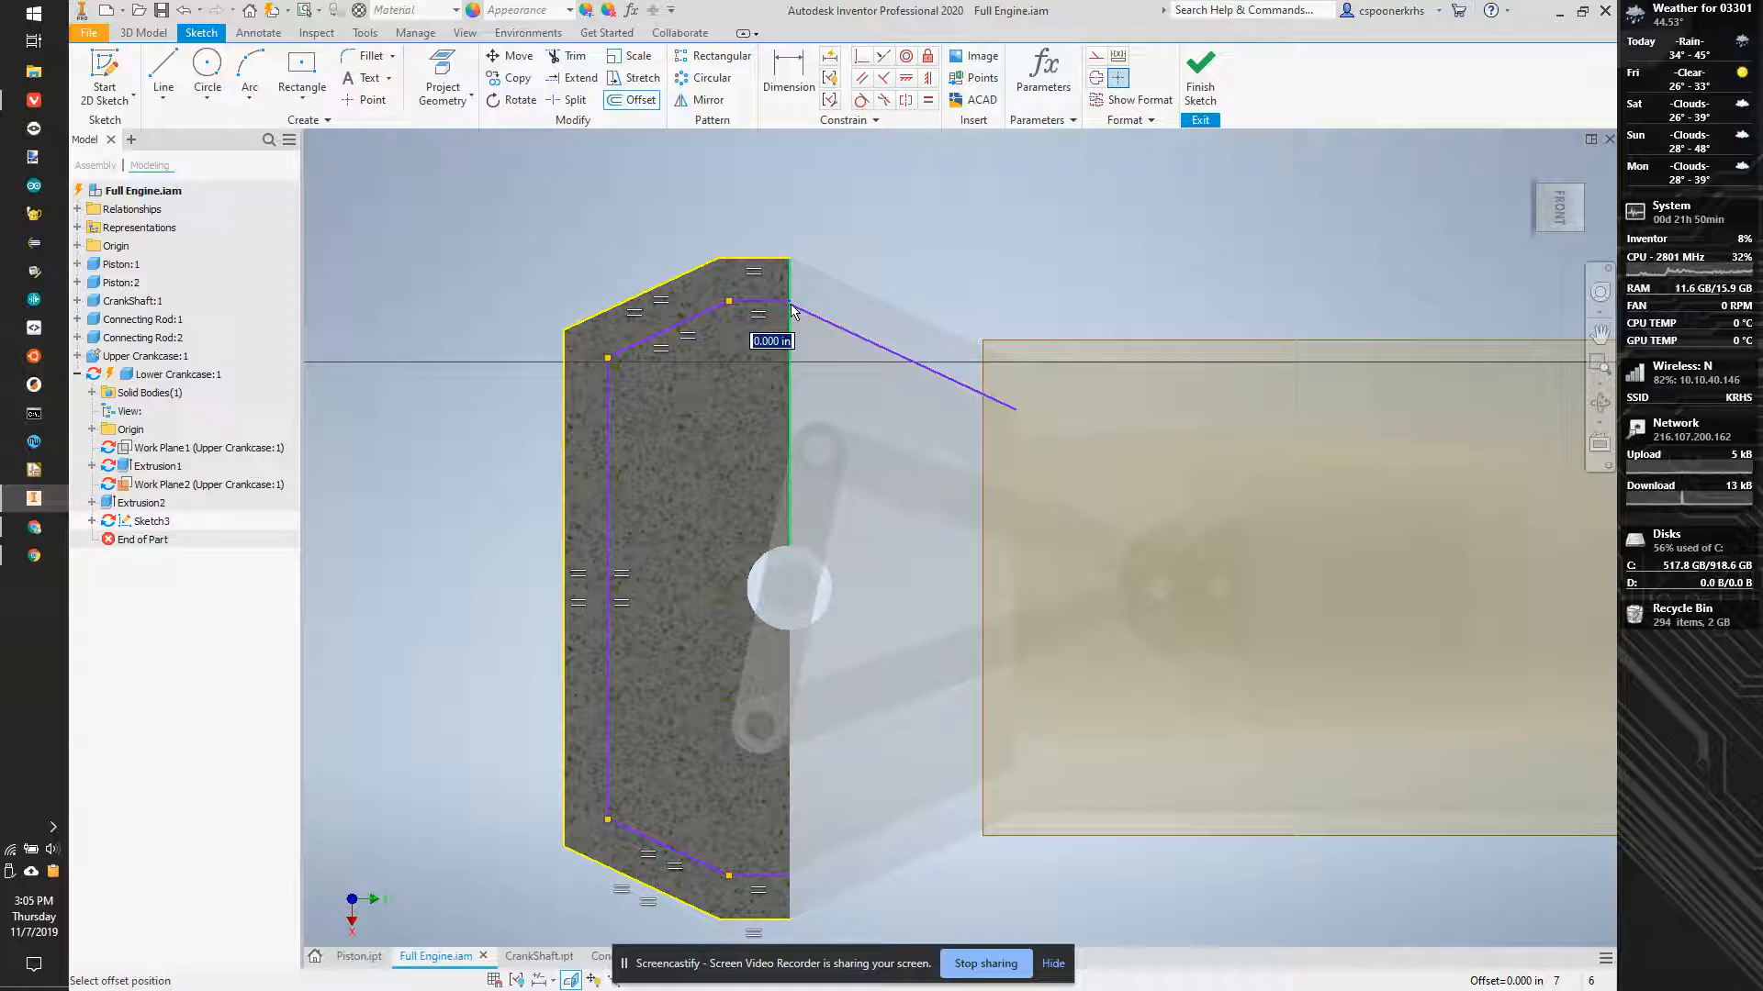
pyautogui.click(789, 308)
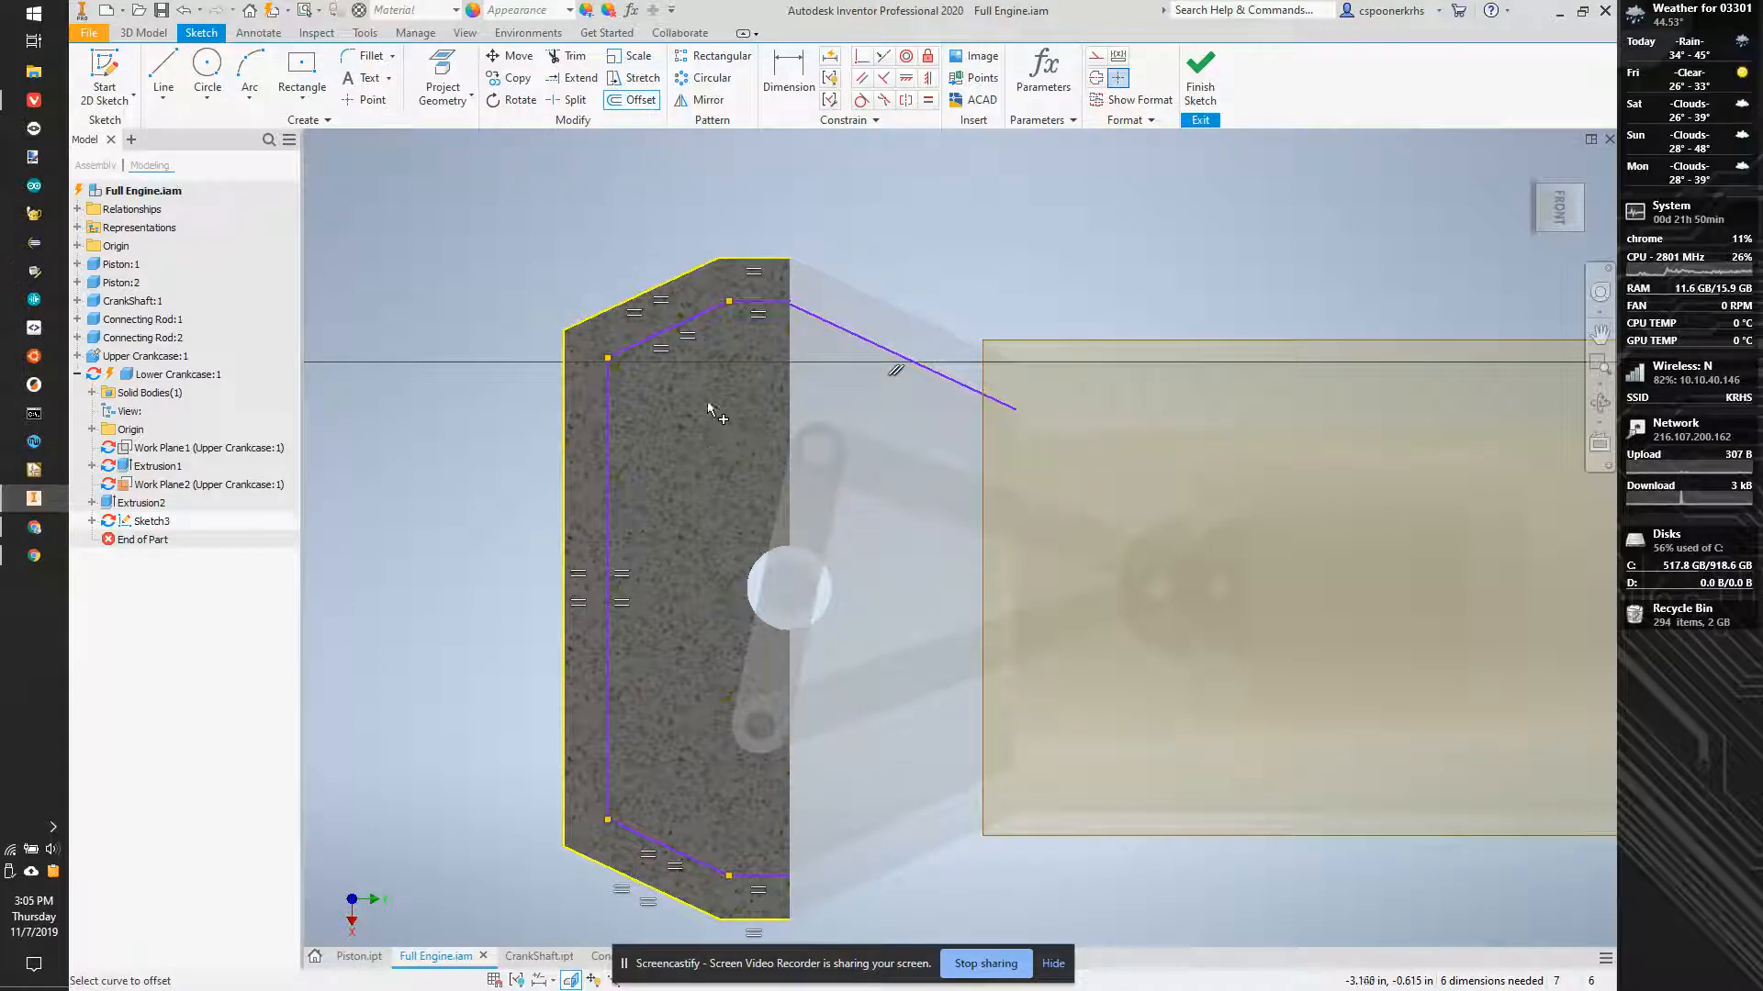
pyautogui.scroll(2, 708, 404)
pyautogui.scroll(-5, 728, 337)
pyautogui.moveTo(850, 376); pyautogui.dragTo(837, 352)
pyautogui.scroll(-4, 833, 367)
pyautogui.click(861, 57)
pyautogui.click(798, 388)
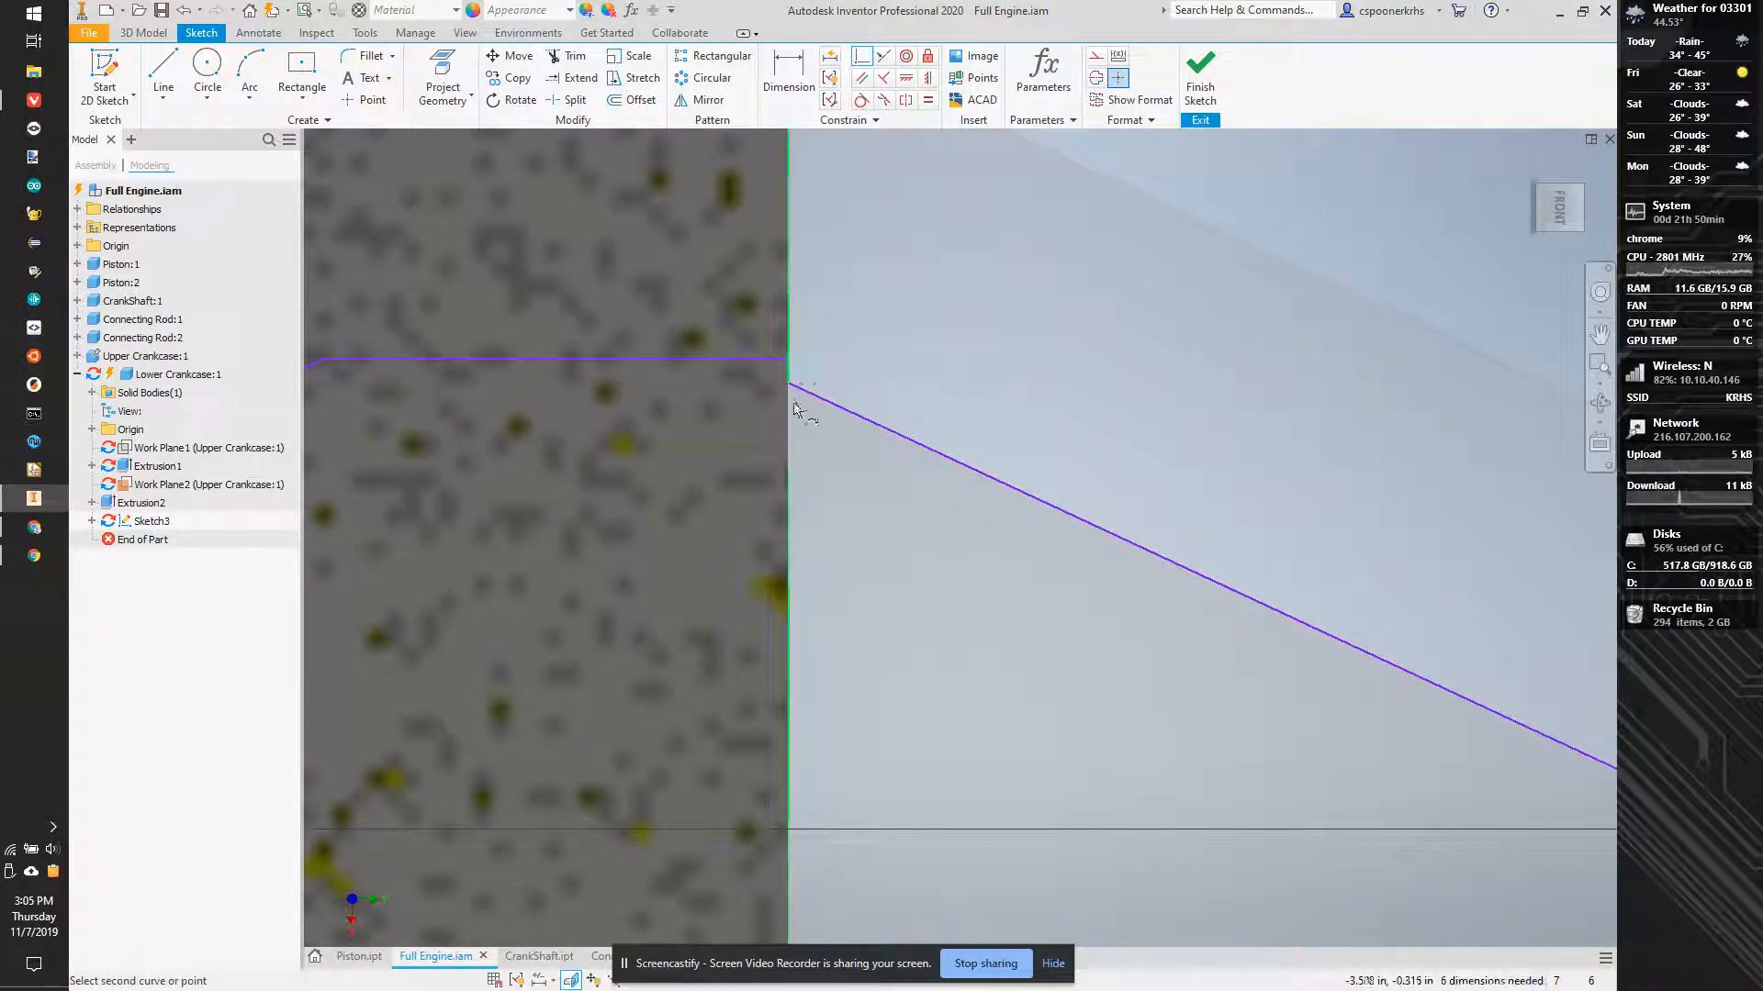
pyautogui.click(797, 394)
pyautogui.scroll(4, 799, 400)
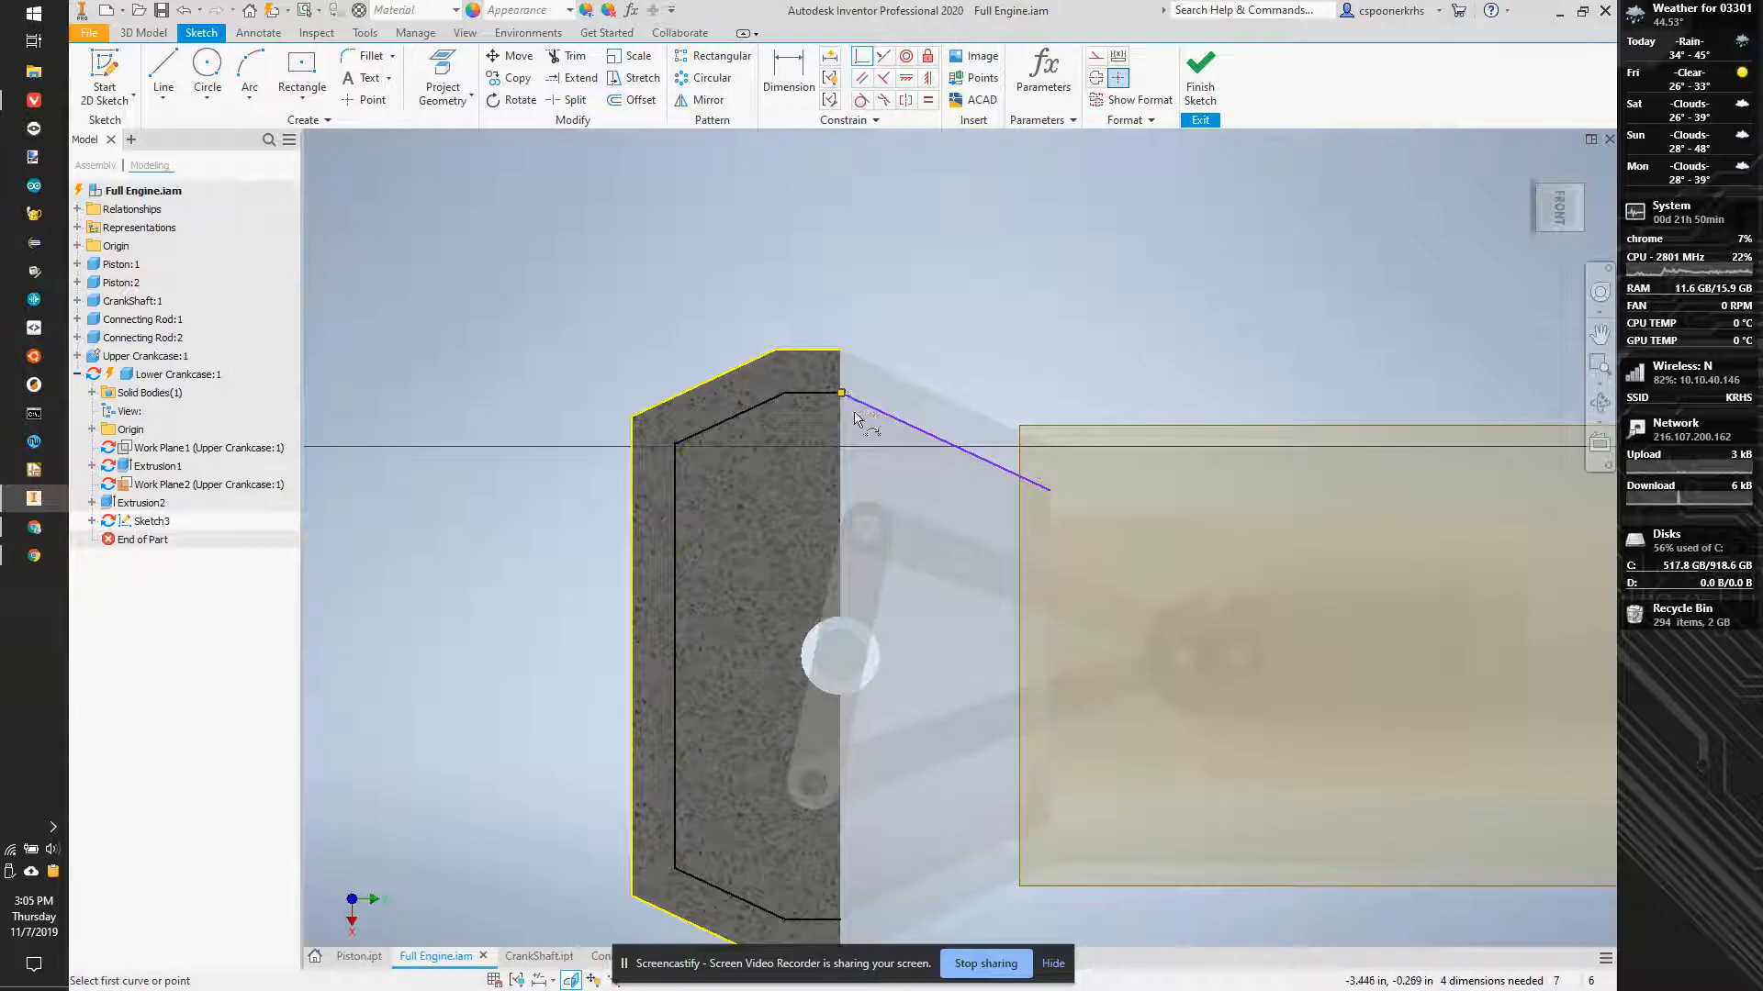
pyautogui.keyDown('shift'); pyautogui.moveTo(854, 417); pyautogui.dragTo(744, 369, button='middle'); pyautogui.keyUp('shift')
pyautogui.press('e')
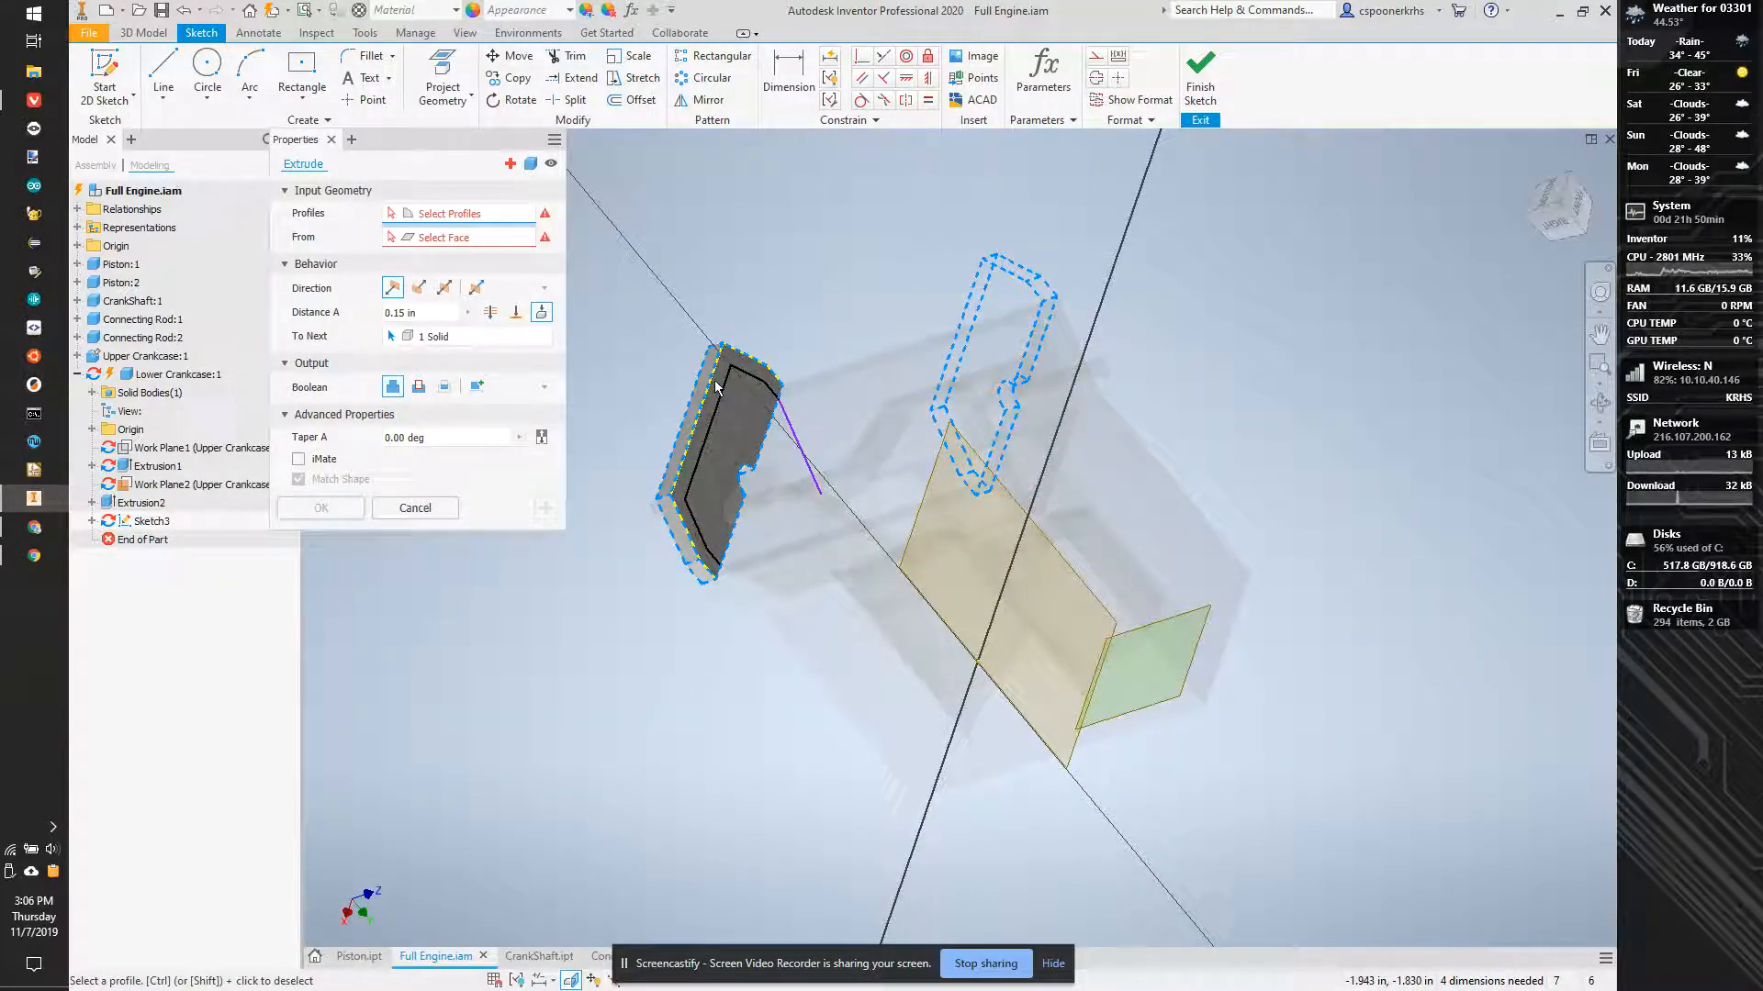
pyautogui.moveTo(1572, 215); pyautogui.dragTo(1561, 217)
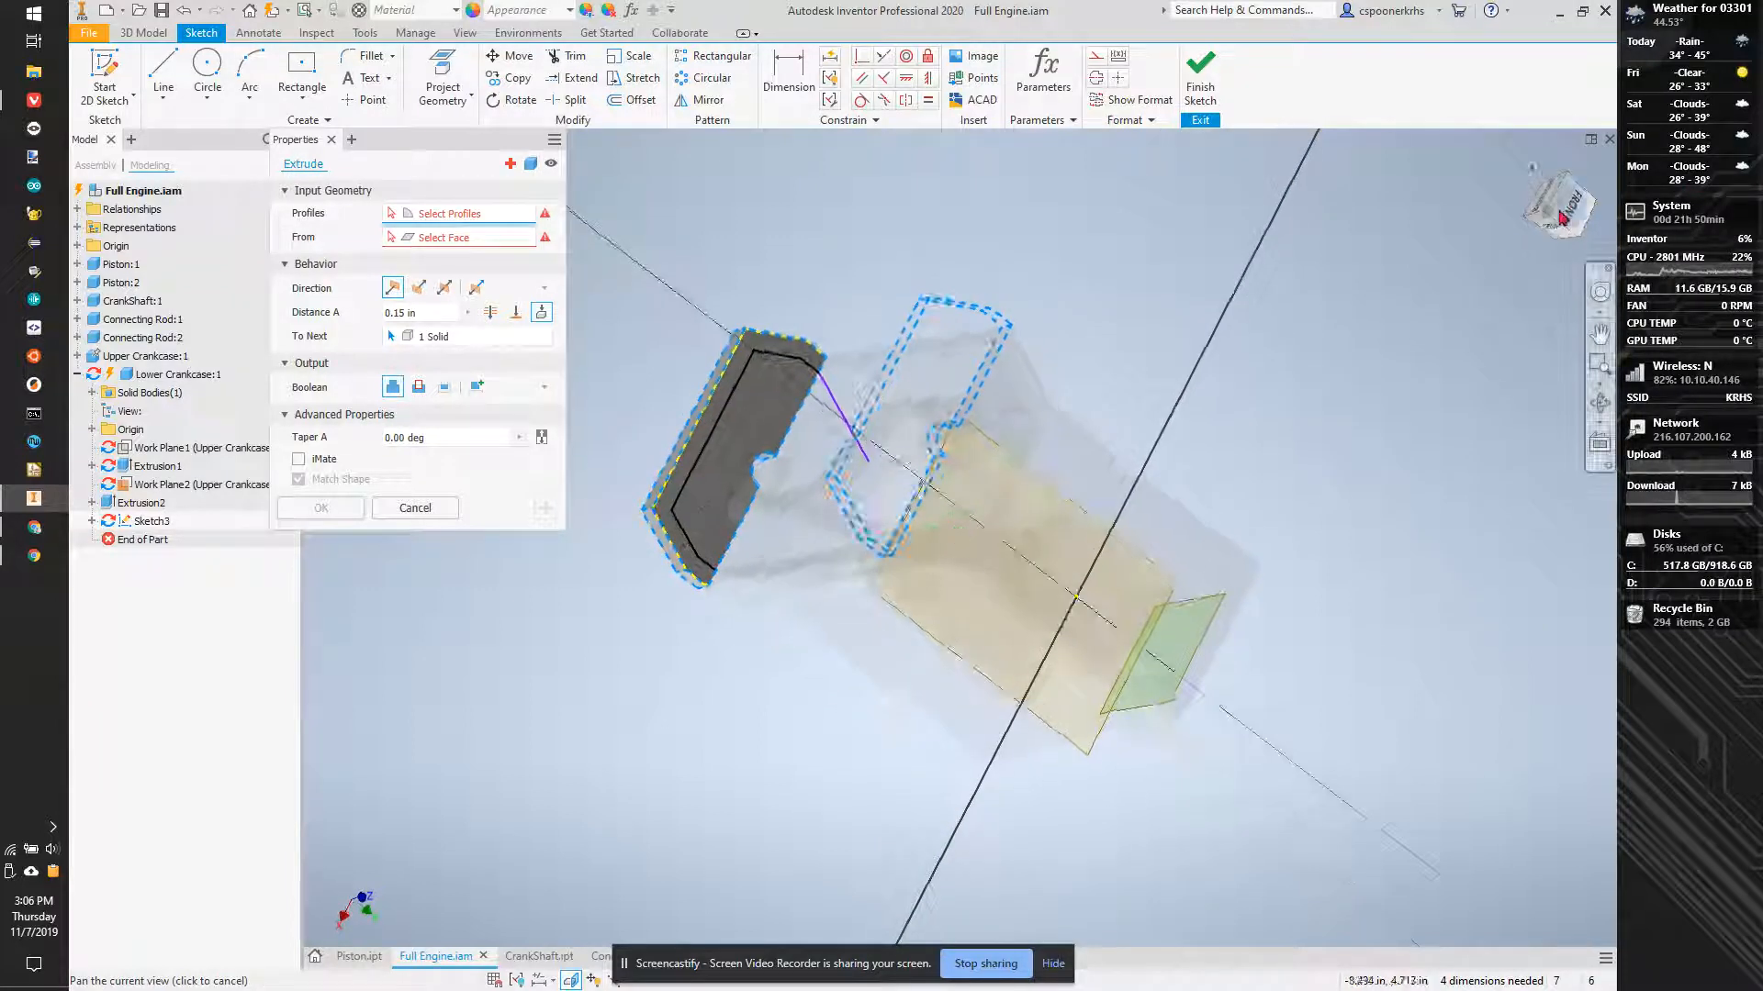
pyautogui.press('Escape')
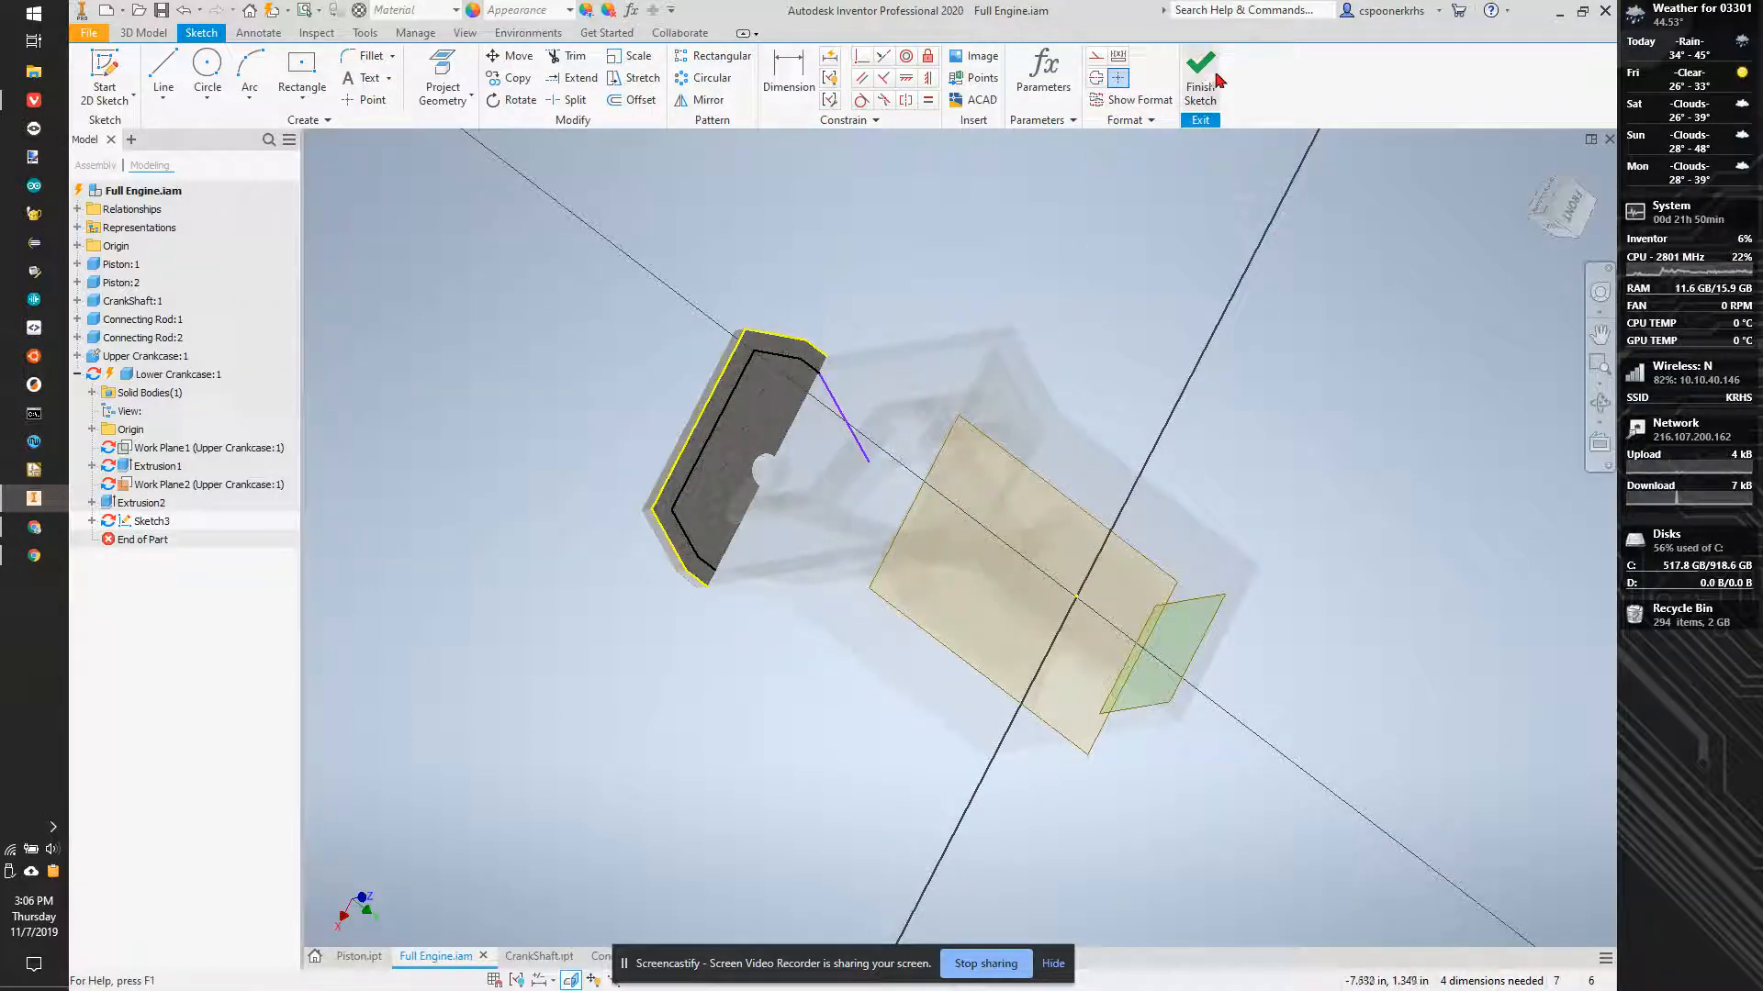
pyautogui.click(1195, 102)
pyautogui.press('e')
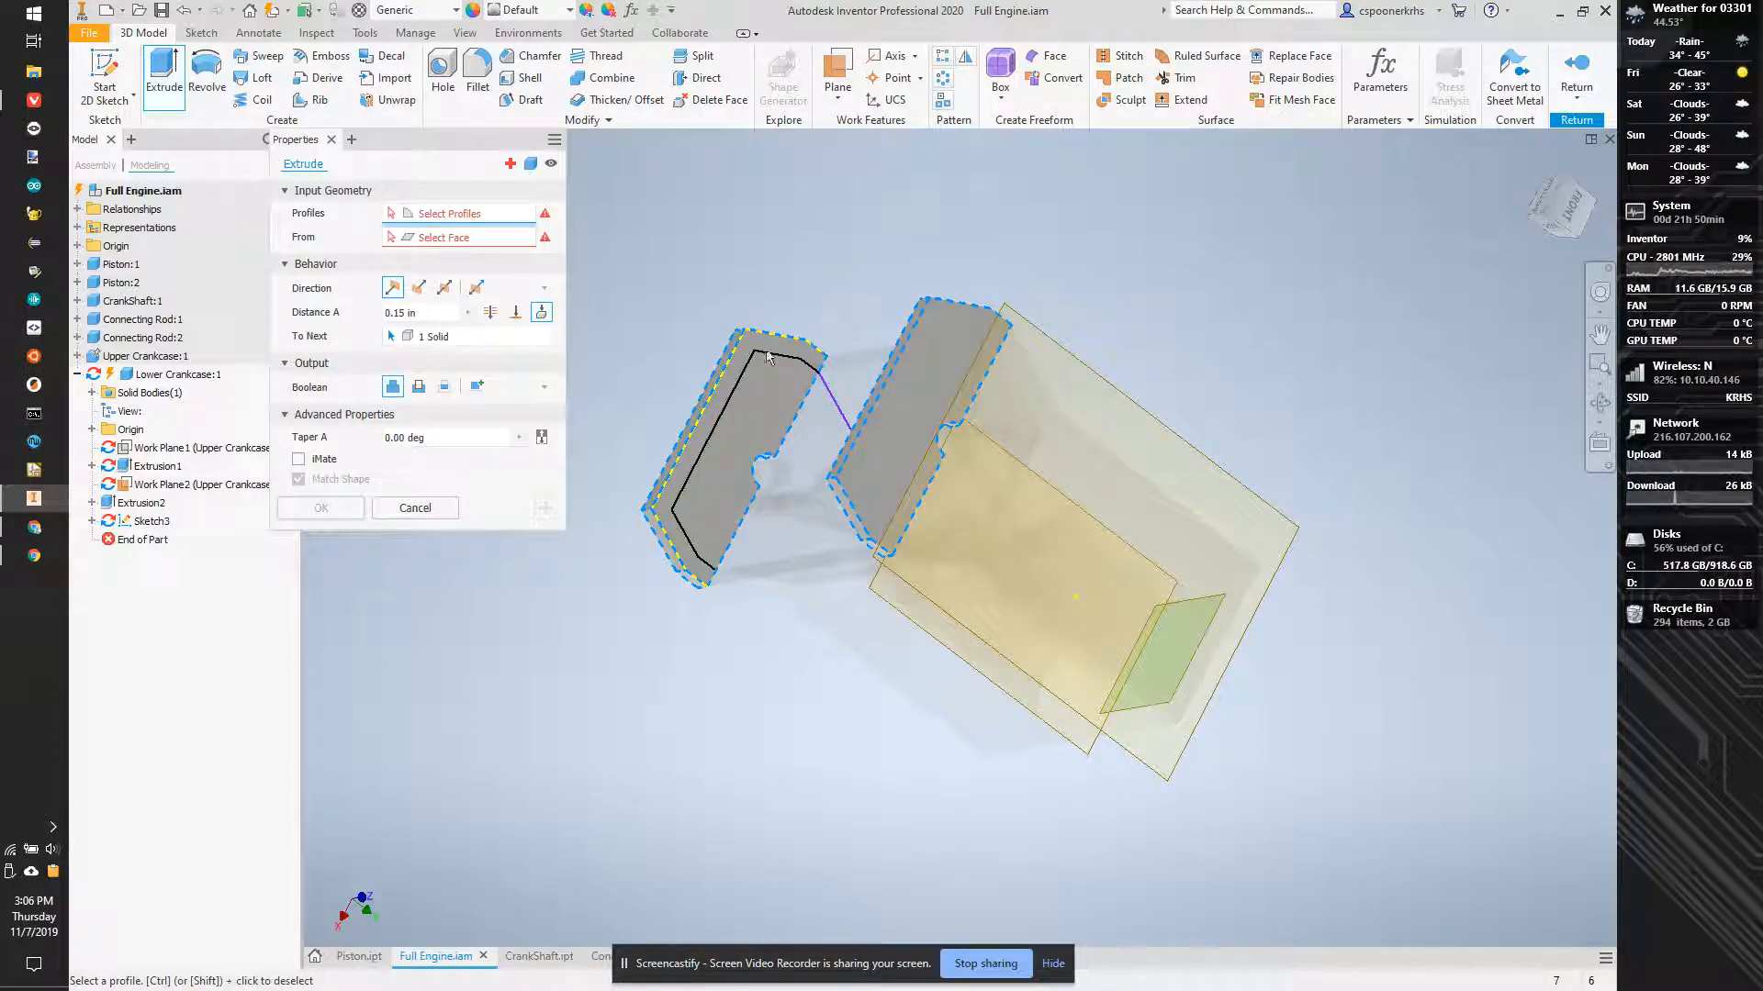
pyautogui.press('Escape')
# Reopen Sketch3 and draw short closing lines between the ends of the offset chain and the ends of the projected outline.
pyautogui.doubleClick(141, 522)
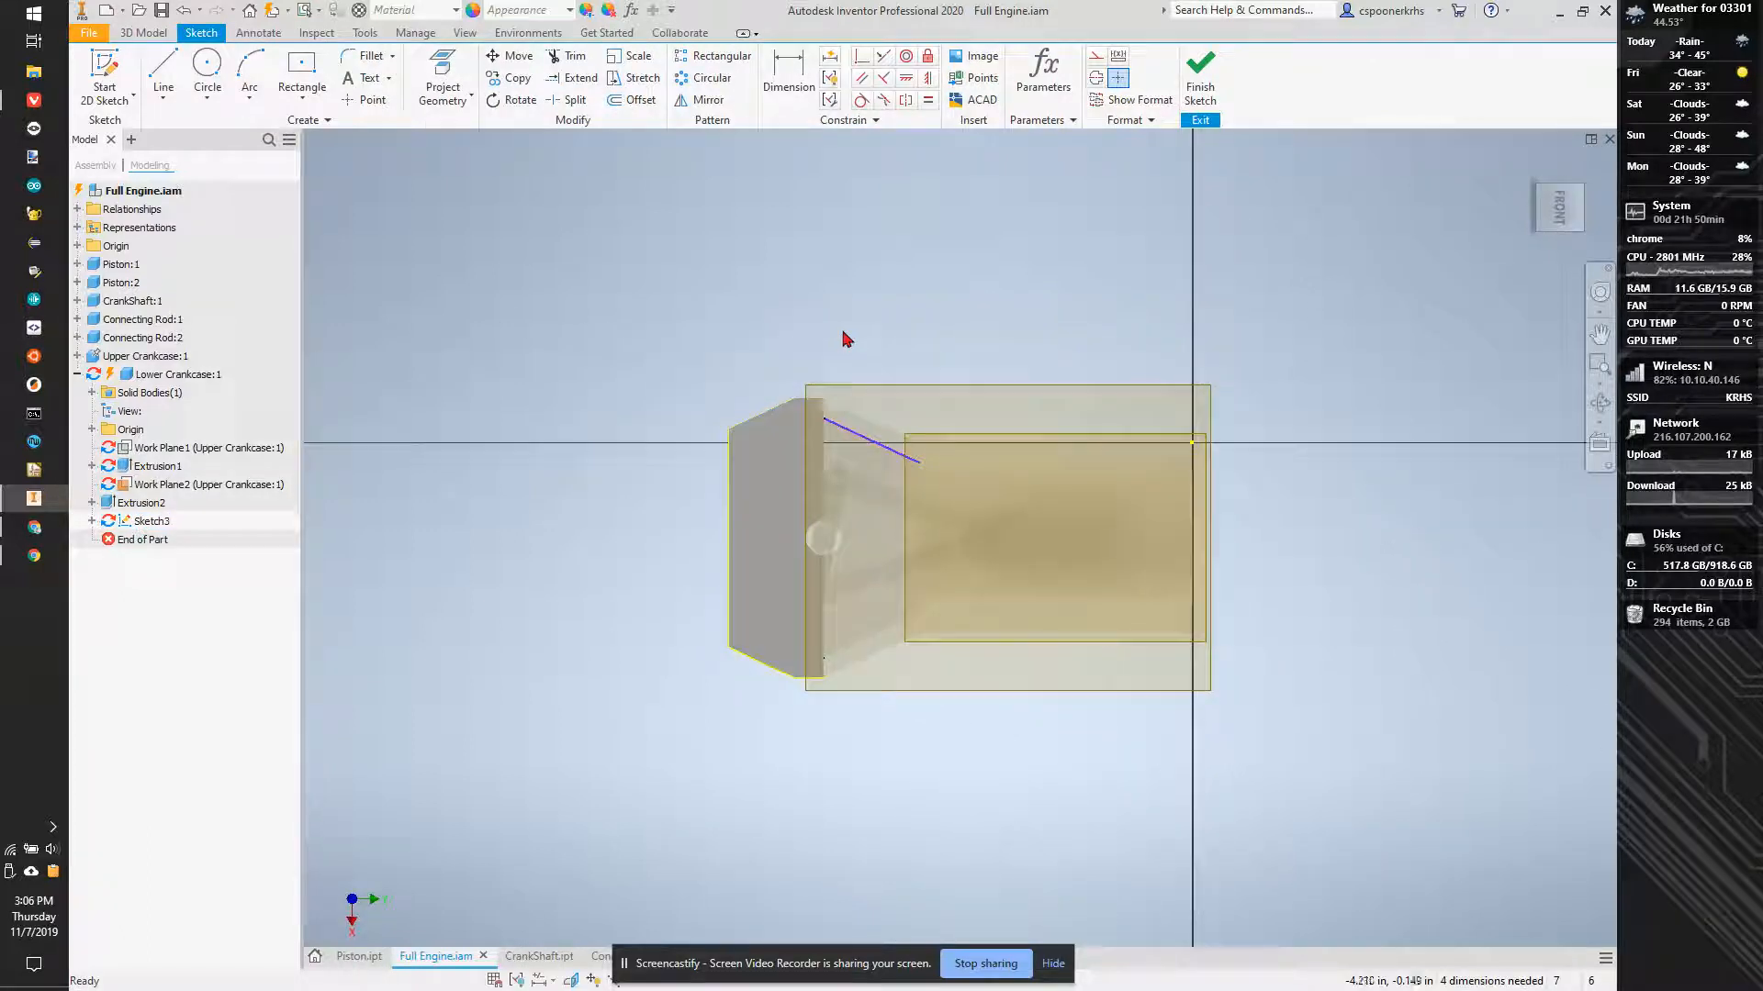
pyautogui.scroll(5, 795, 434)
pyautogui.press('l')
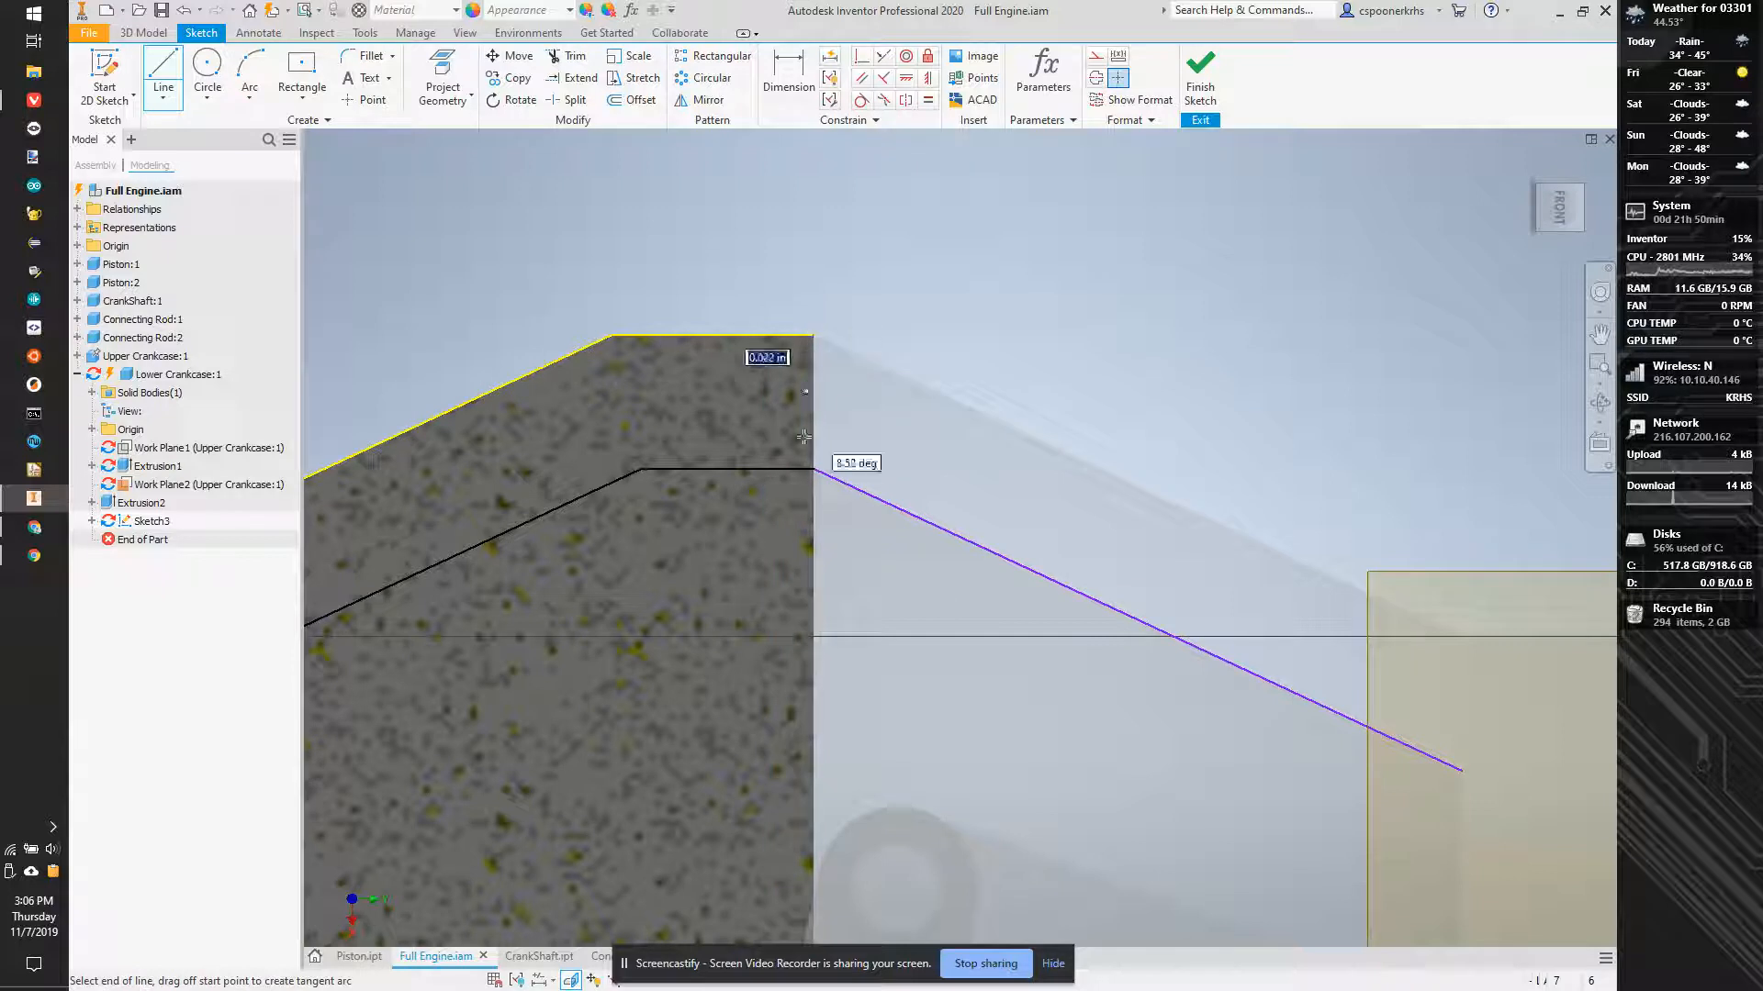
pyautogui.scroll(-5, 816, 468)
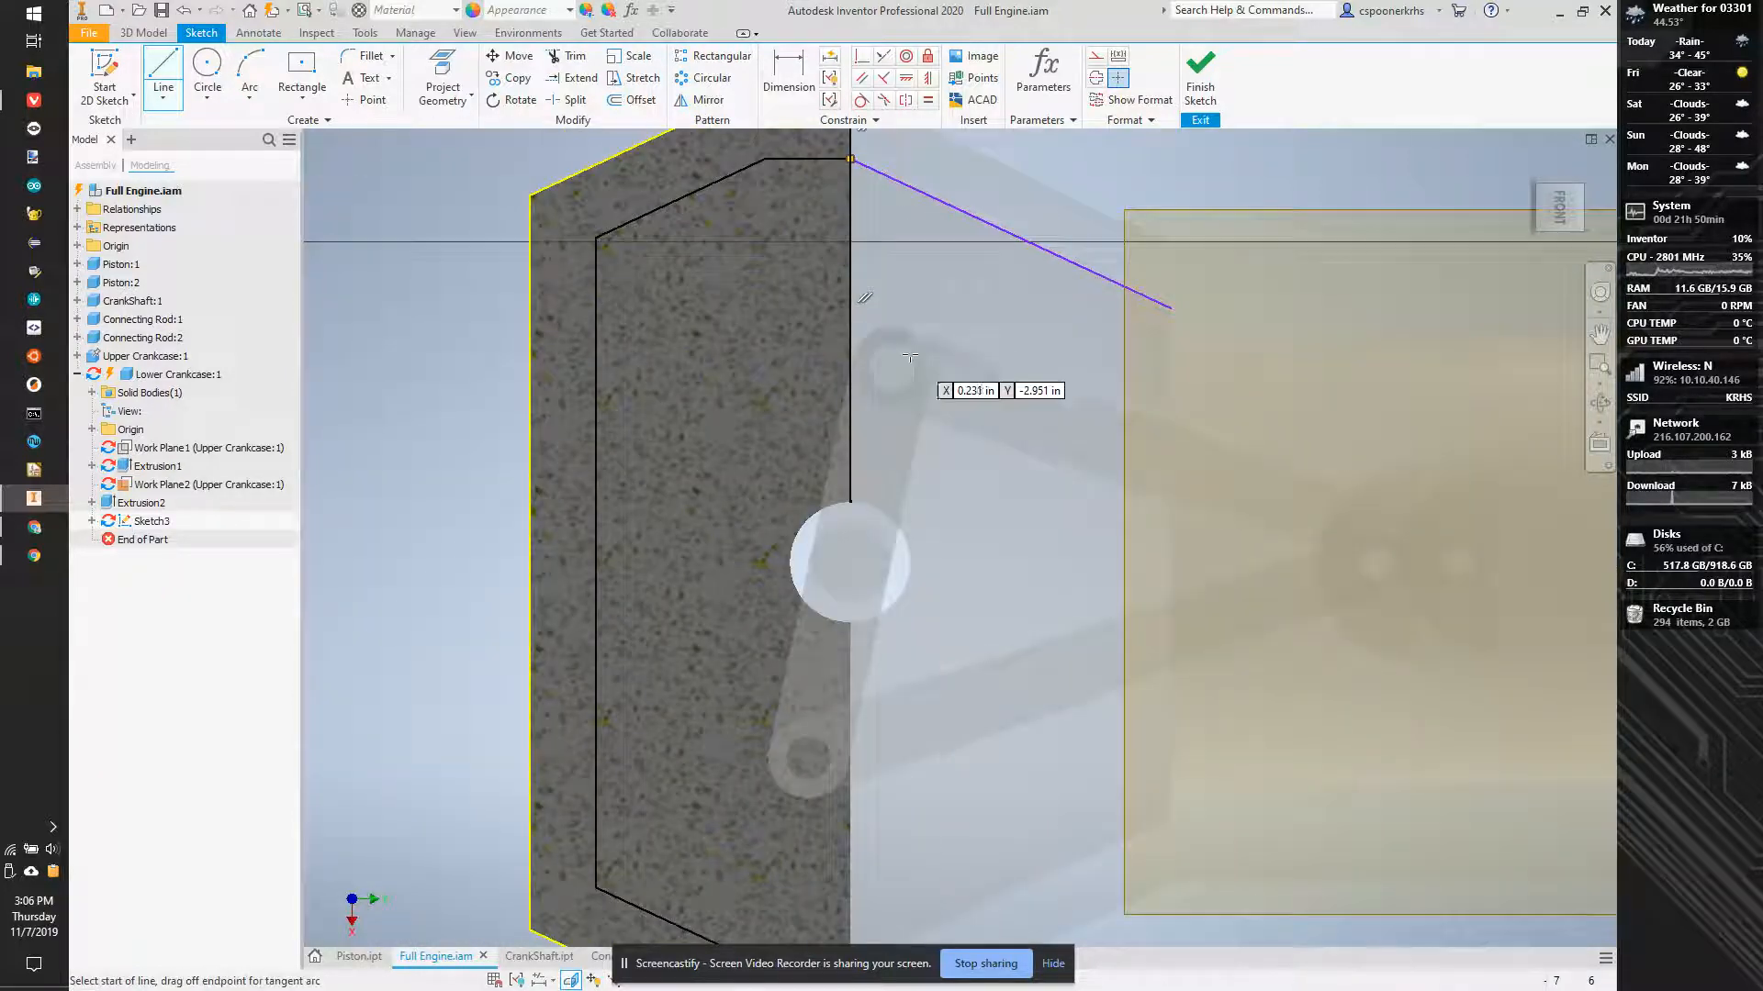
pyautogui.scroll(4, 889, 653)
pyautogui.scroll(2, 888, 653)
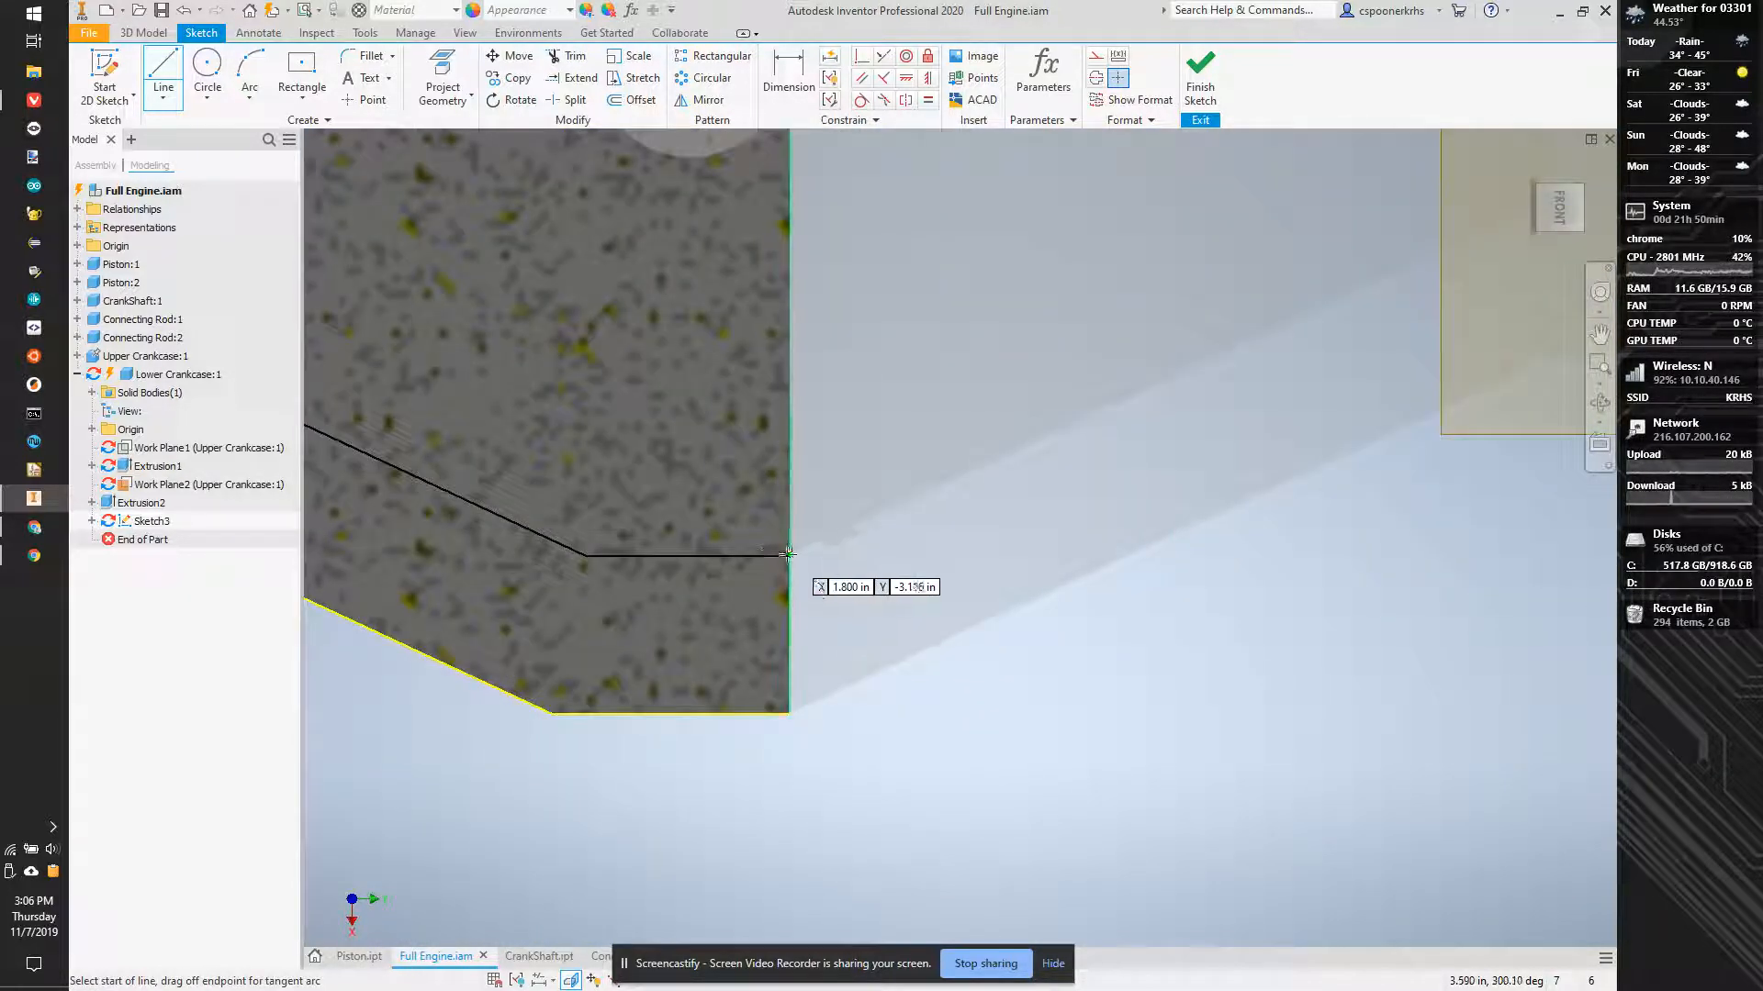
pyautogui.click(788, 556)
pyautogui.click(793, 714)
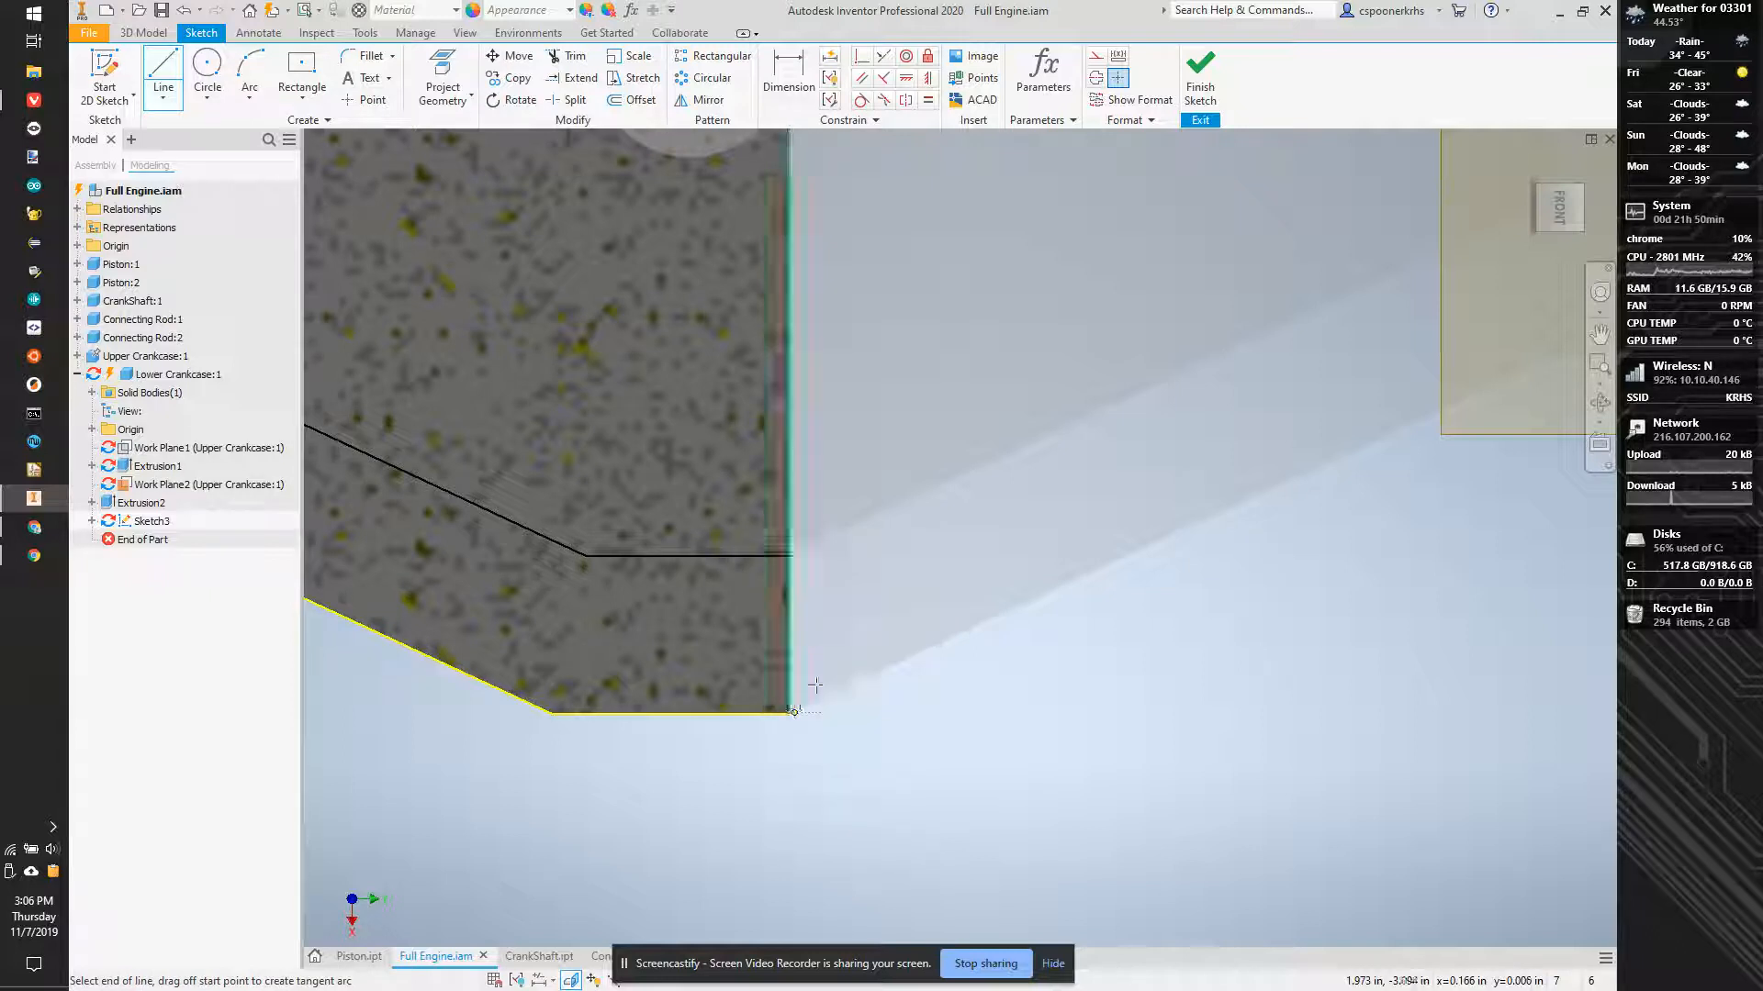
pyautogui.press('Escape')
# Add coincident constraints joining the lower closing line to the plate outline's corner and the offset chain's end.
pyautogui.click(862, 58)
pyautogui.click(797, 713)
pyautogui.scroll(3, 819, 697)
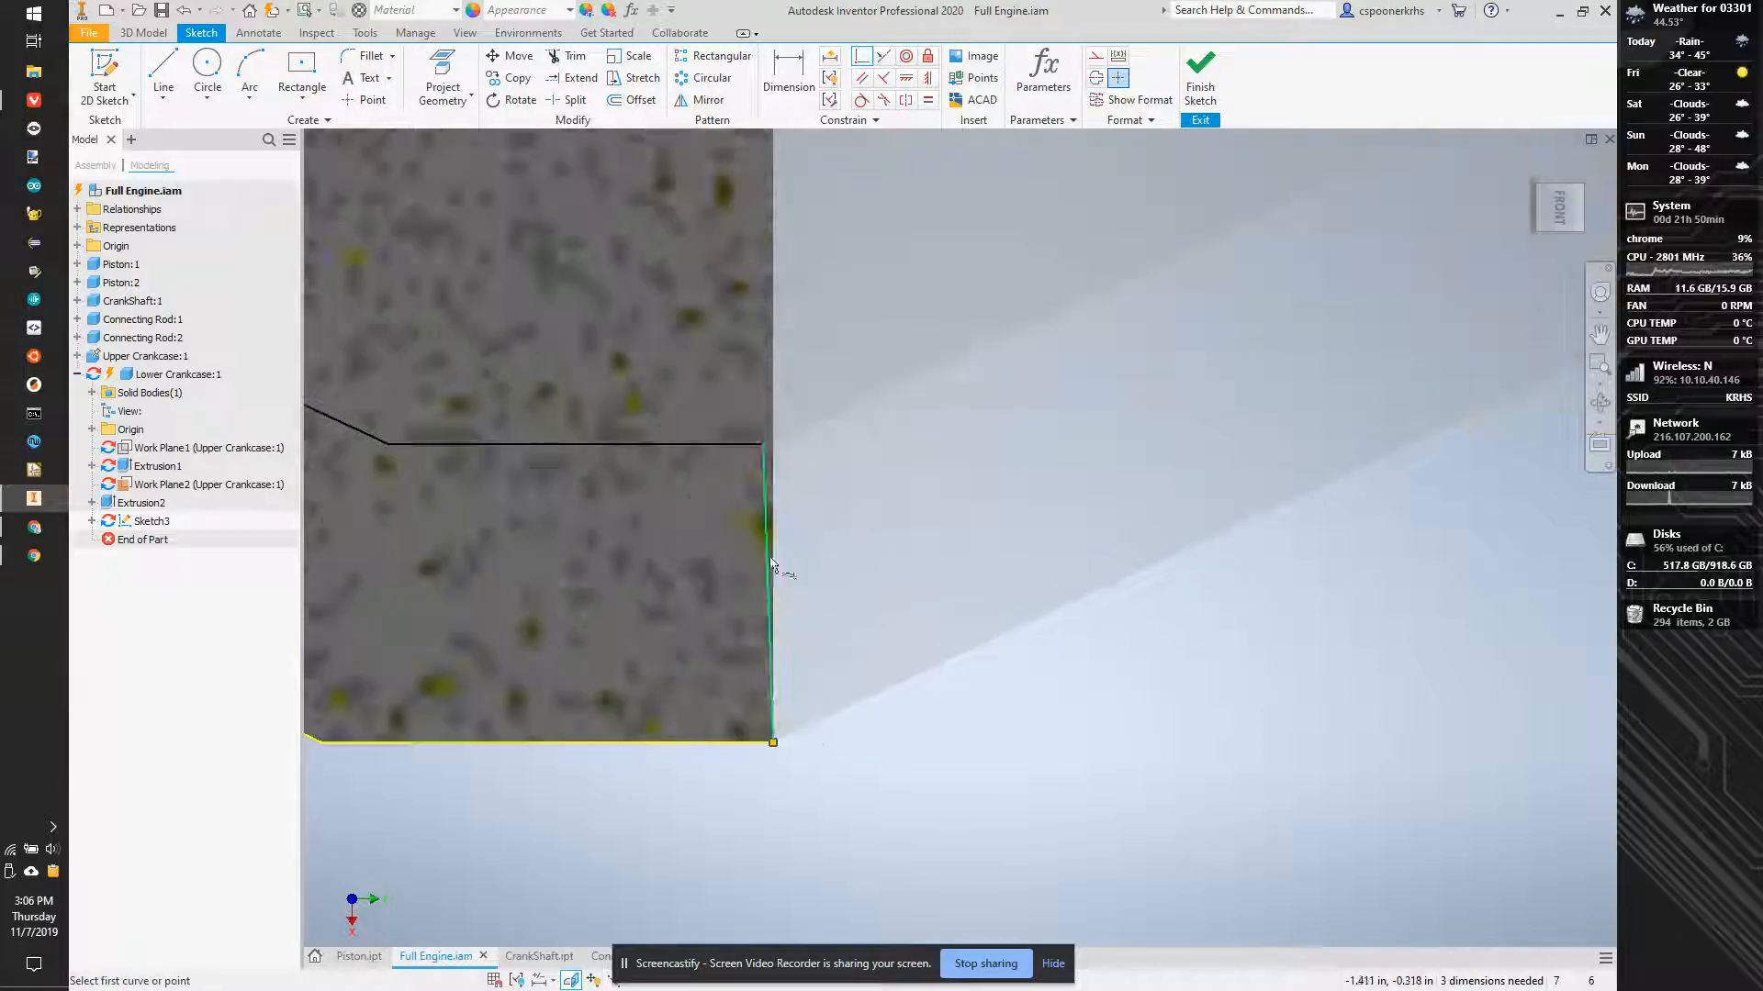
pyautogui.click(762, 443)
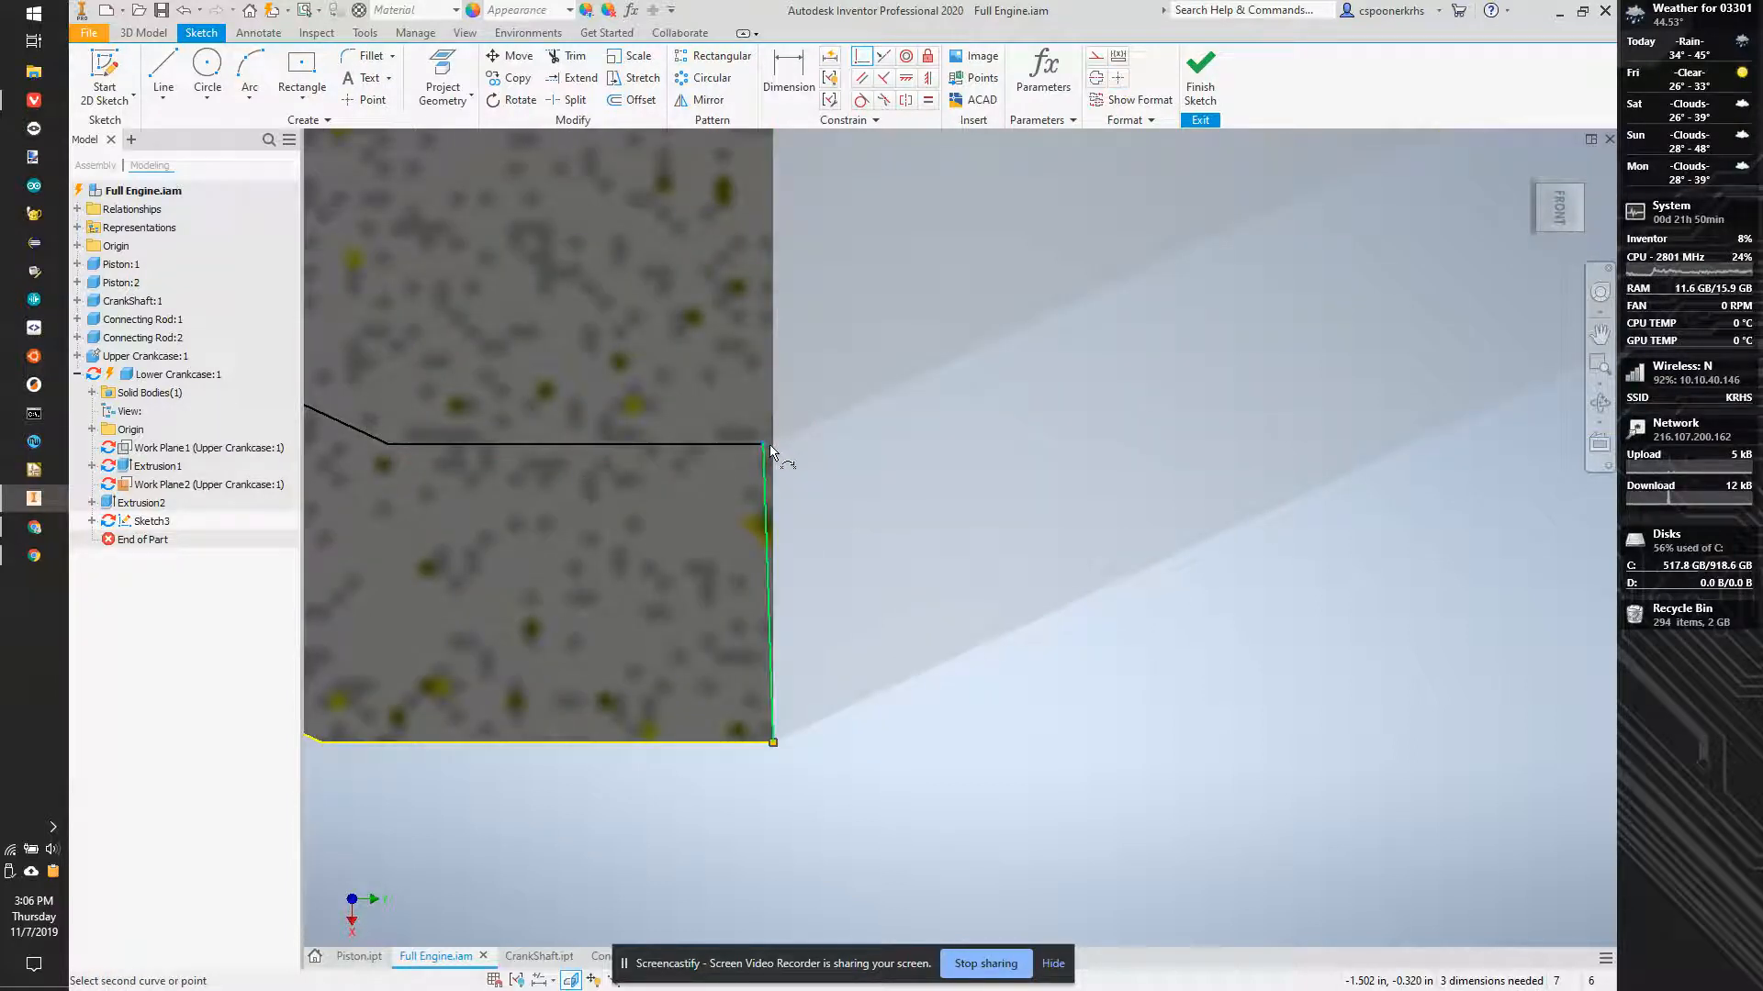
pyautogui.click(769, 455)
# Extrude the closed wall profile with a To Next extent up to the opposite end plate and return to the assembly.
pyautogui.scroll(-3, 787, 404)
pyautogui.press('e')
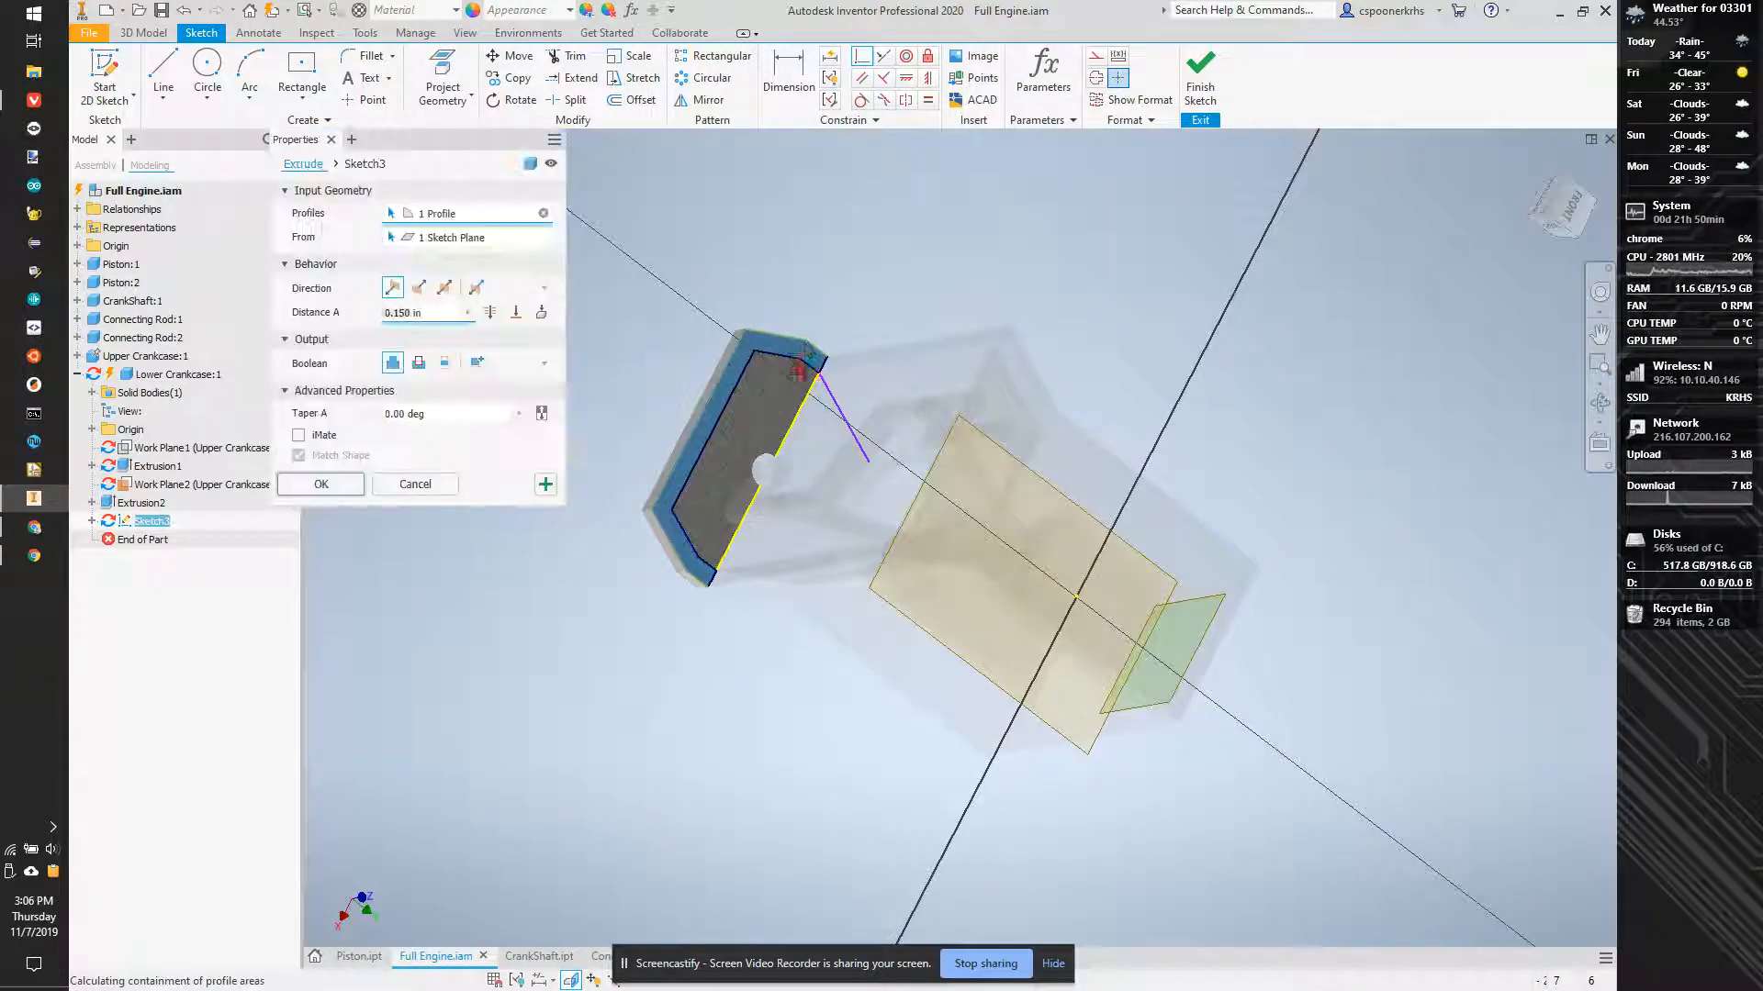
pyautogui.scroll(-4, 661, 328)
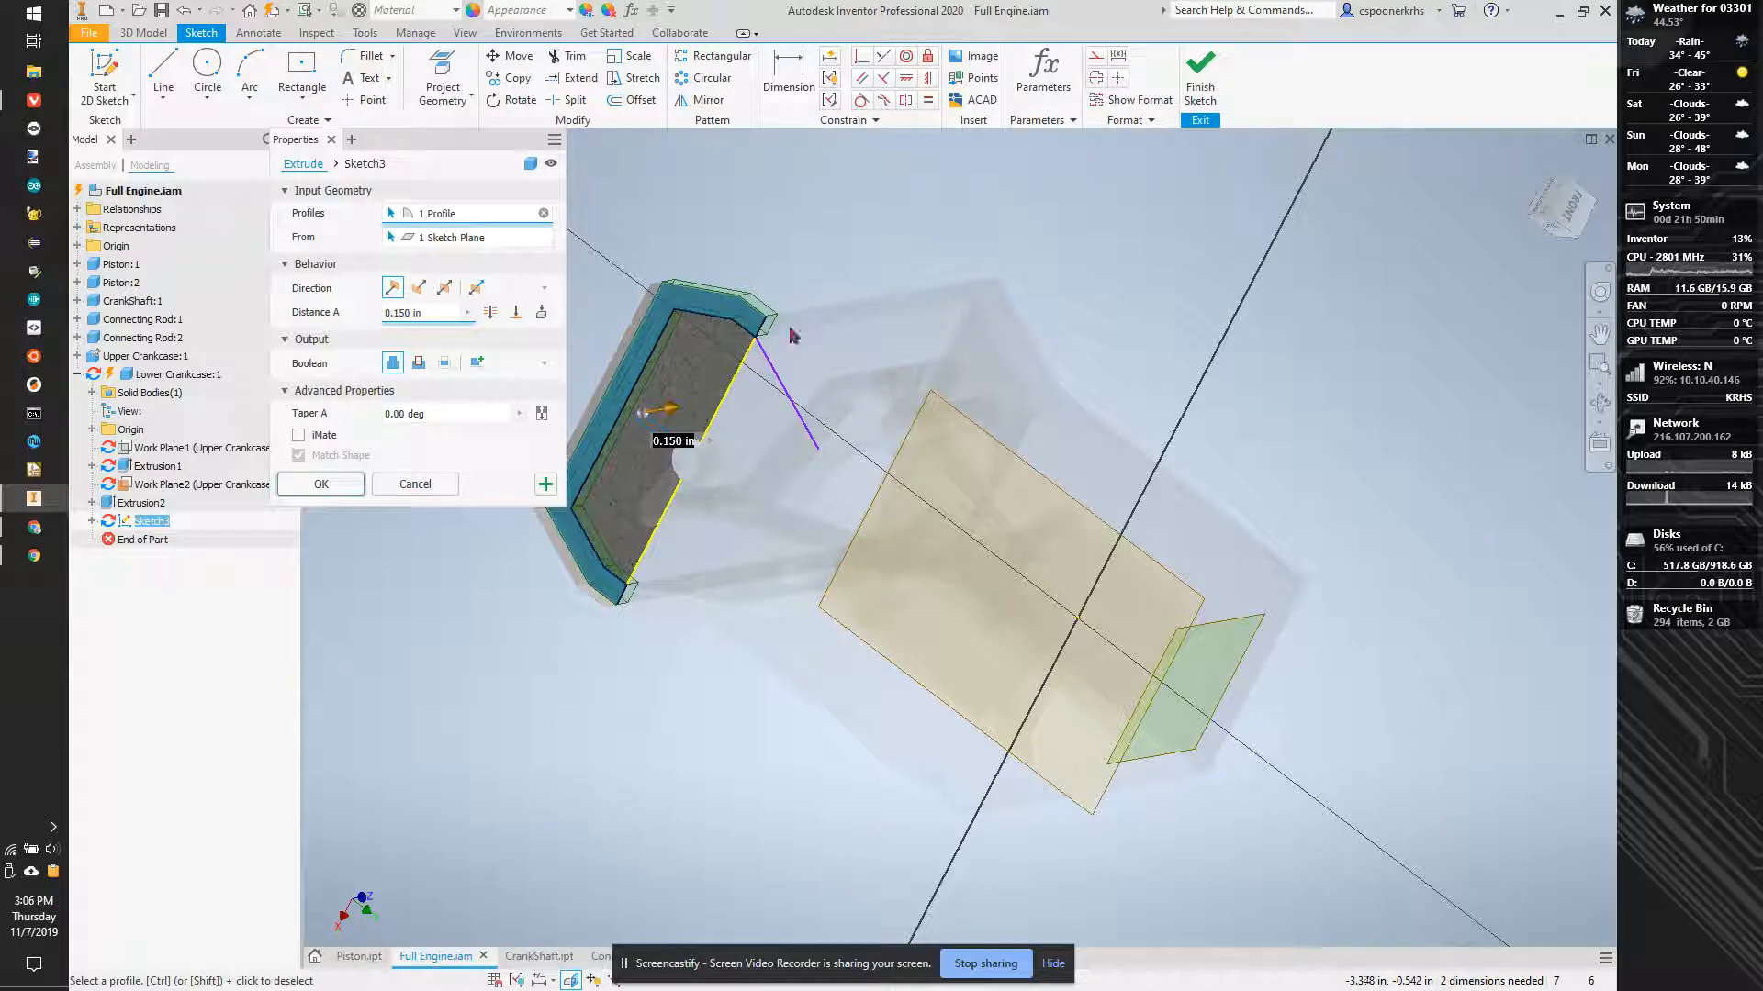
pyautogui.press('Return')
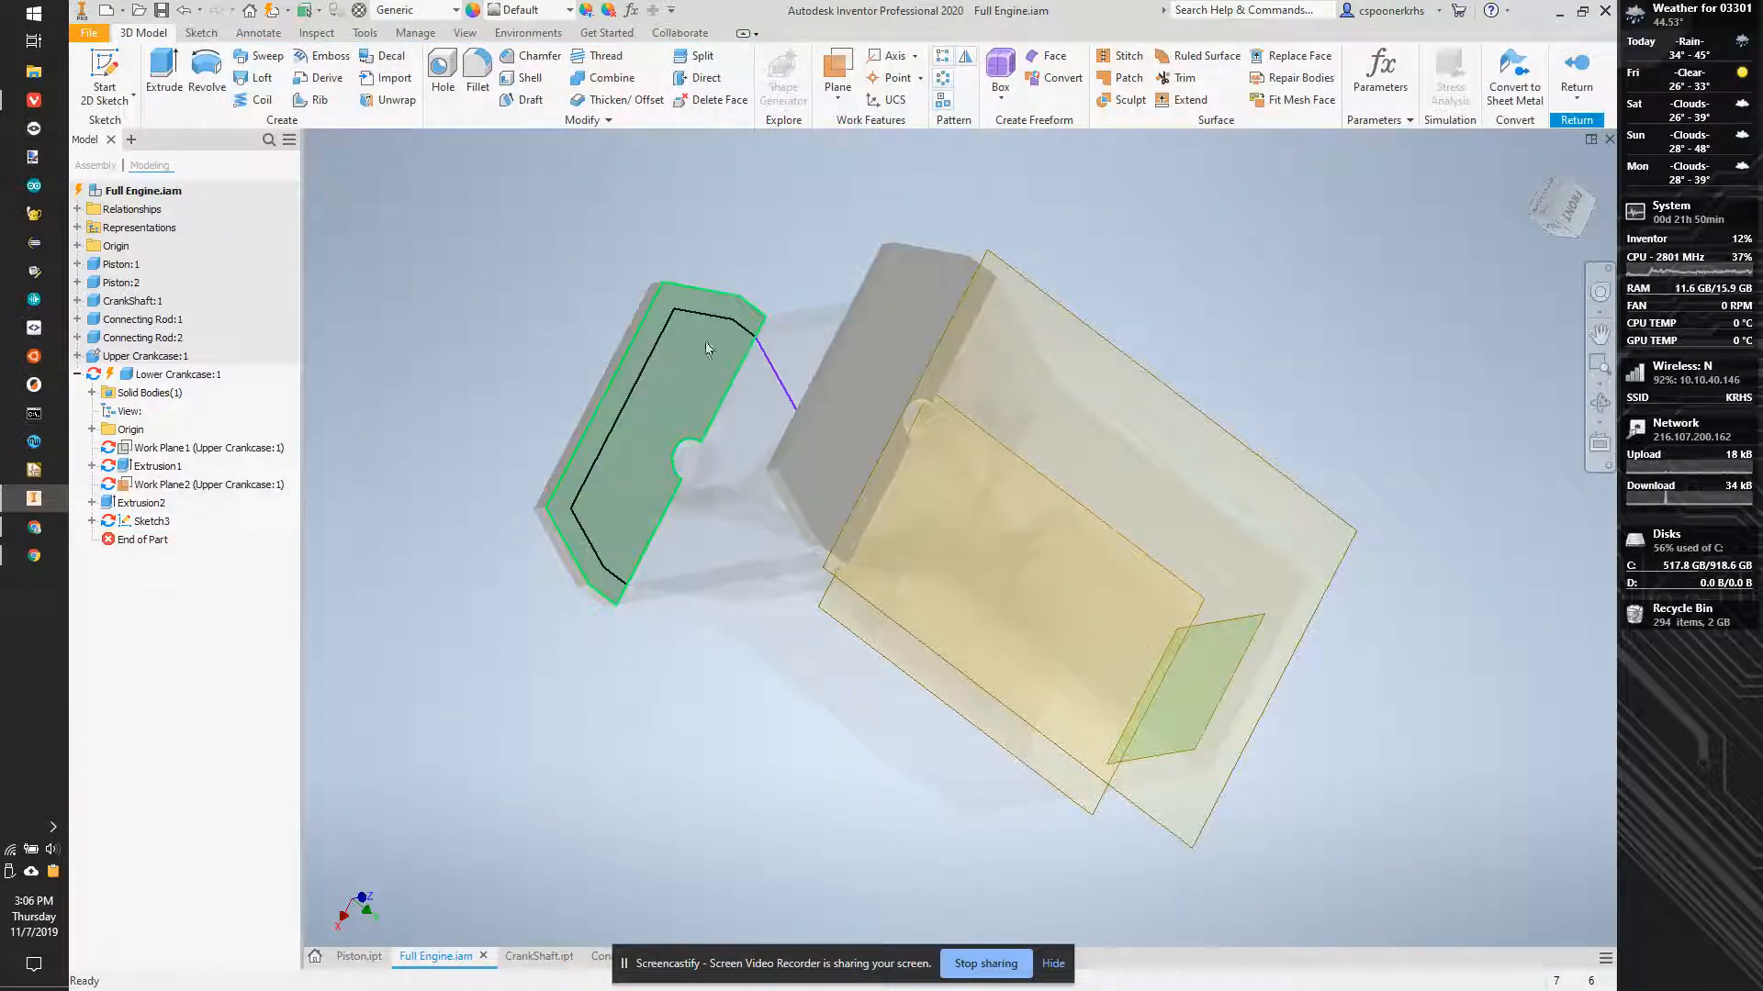
pyautogui.press('e')
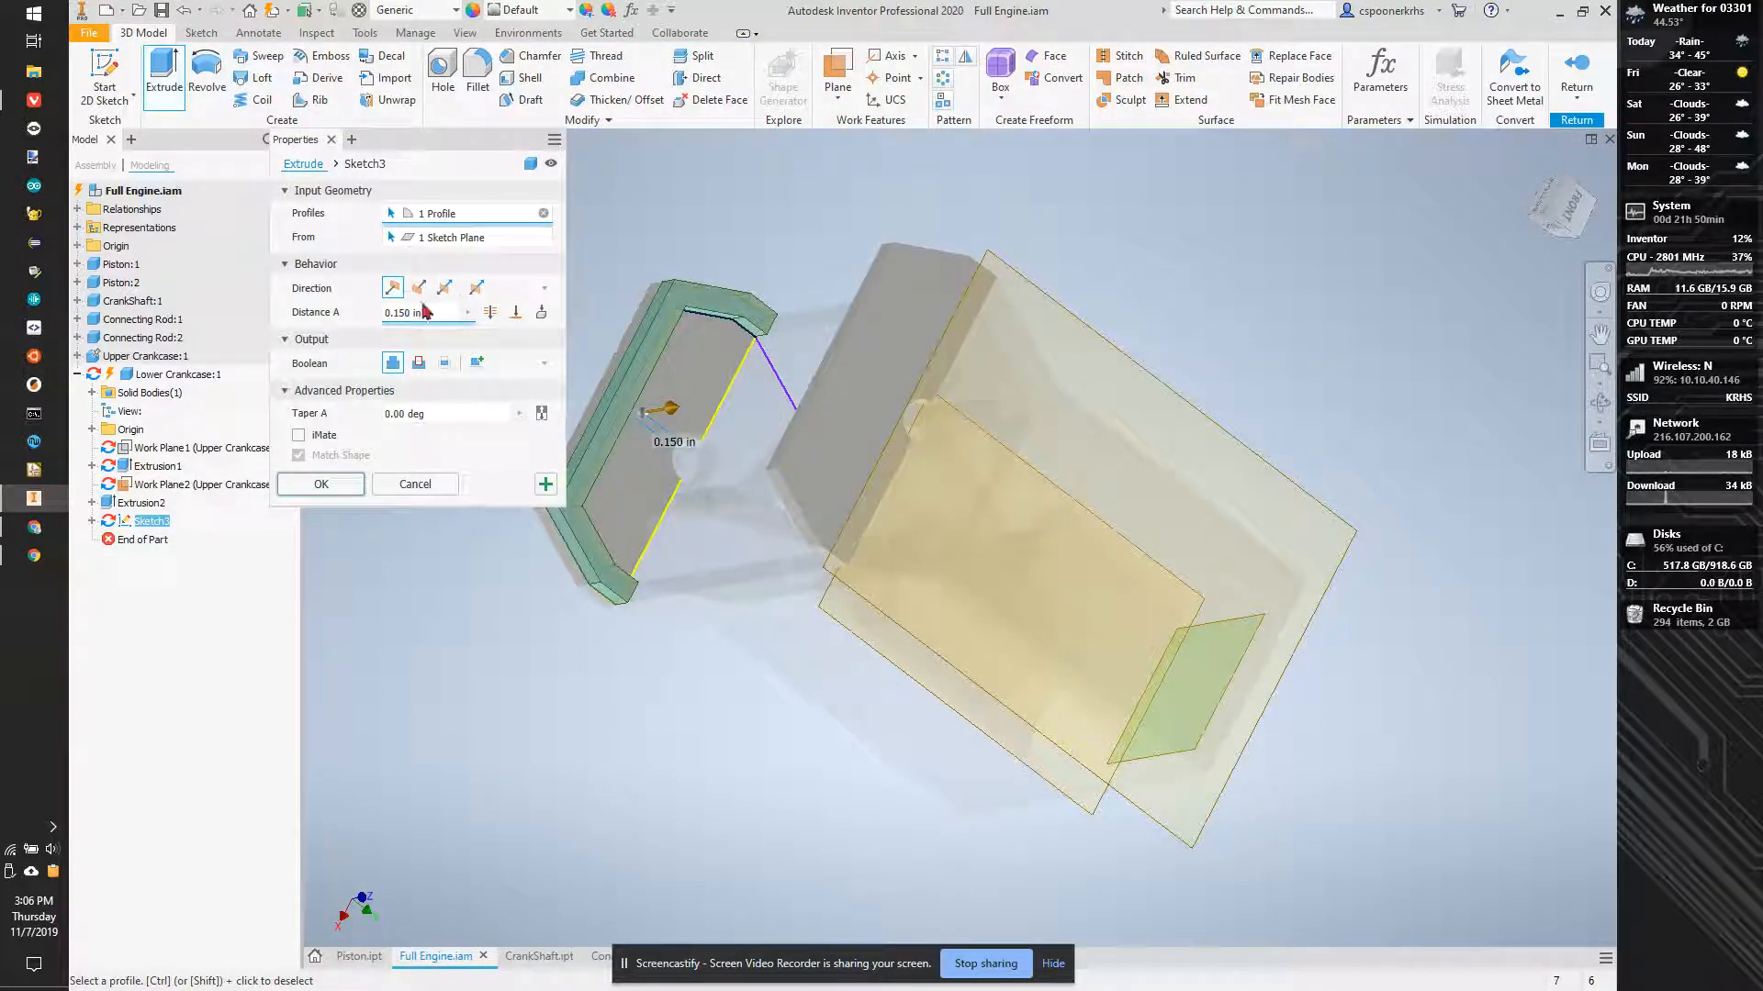
pyautogui.click(515, 313)
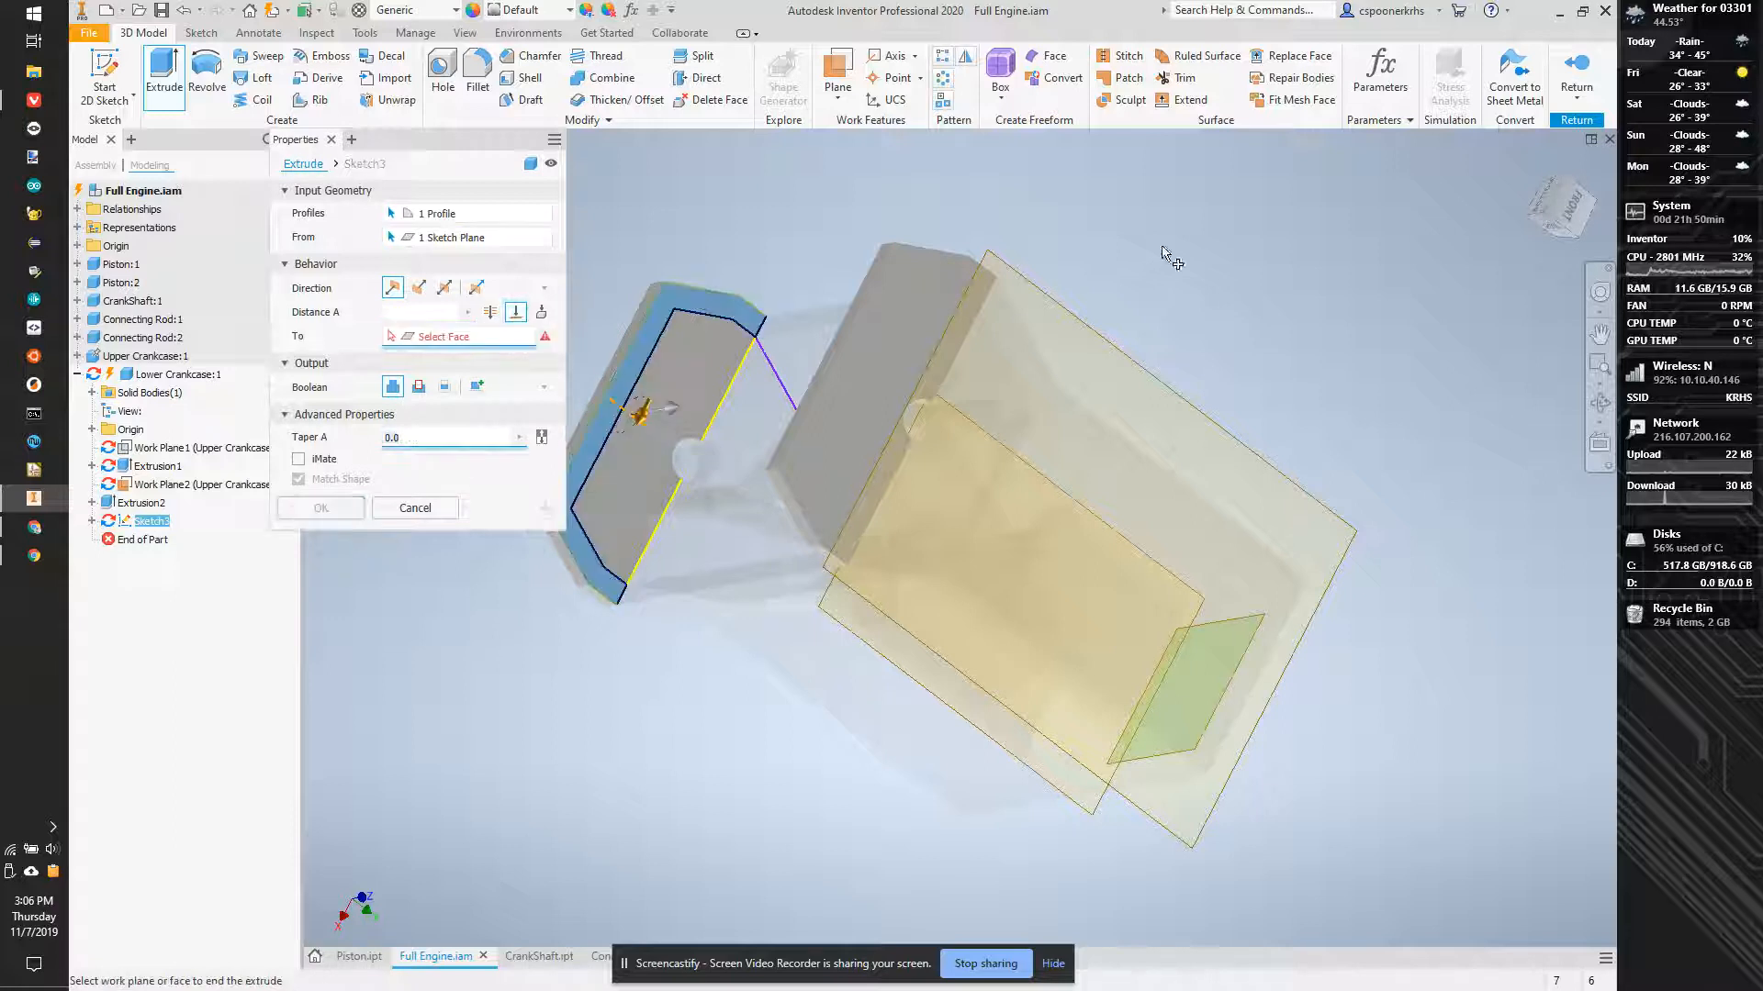
pyautogui.click(549, 313)
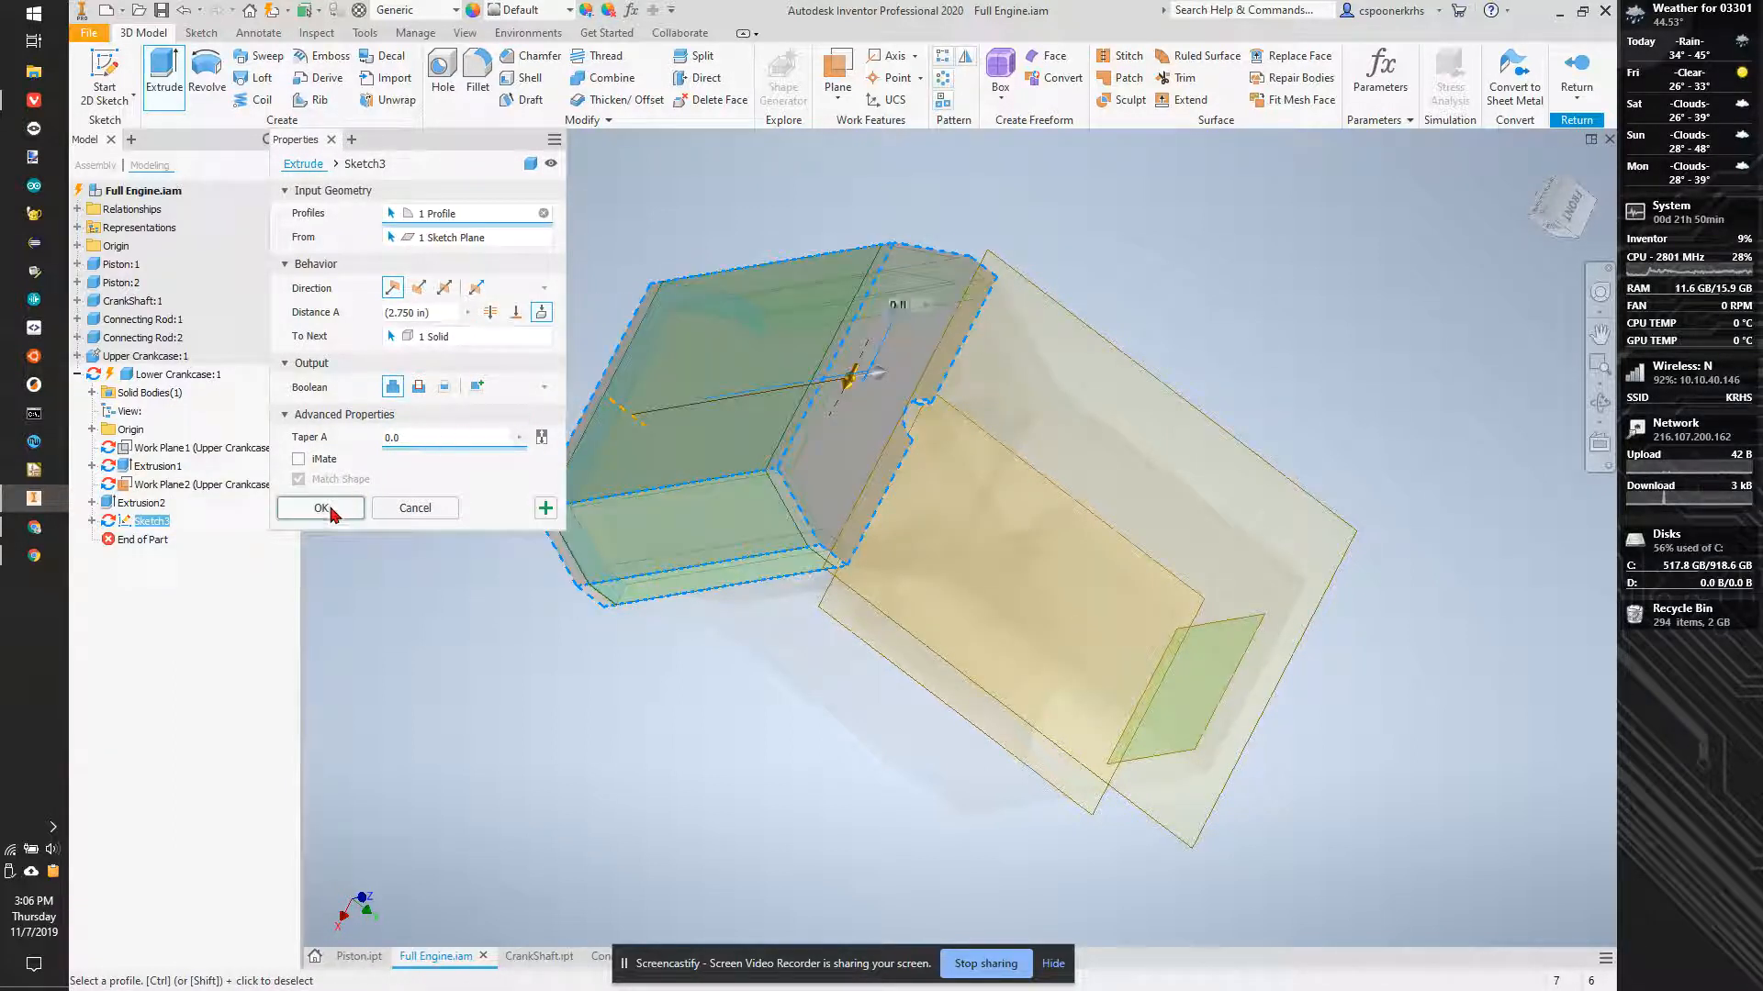
pyautogui.click(322, 509)
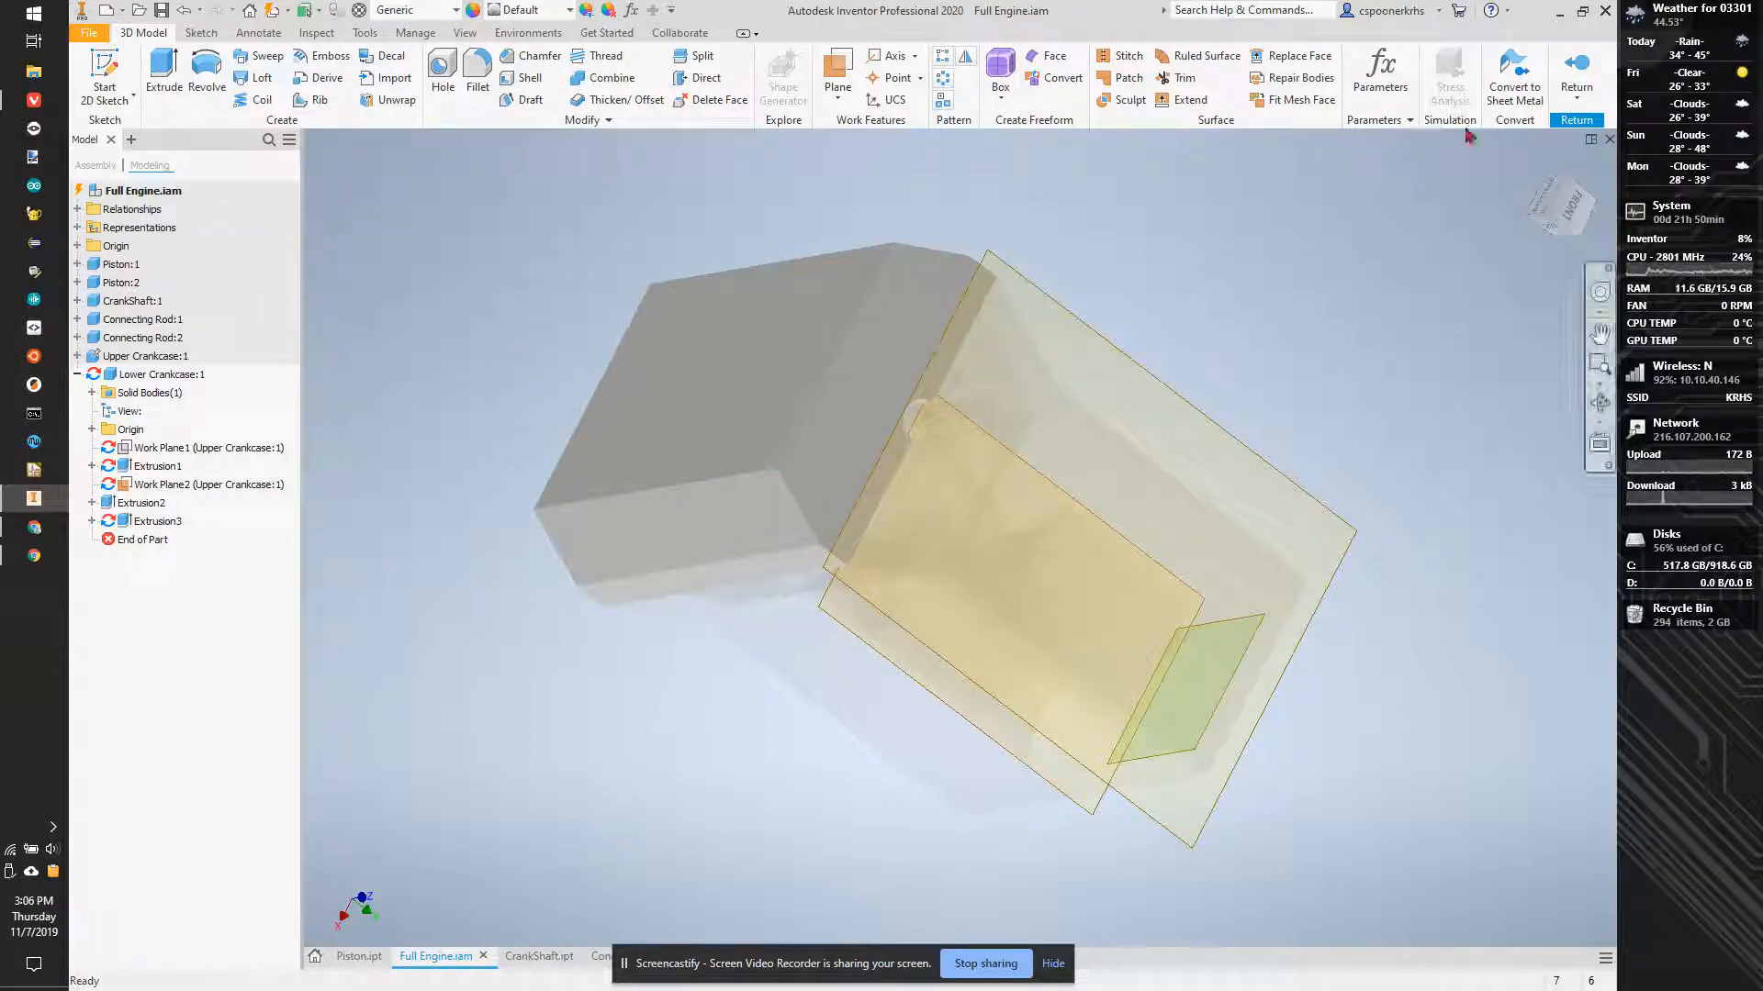
pyautogui.click(1576, 68)
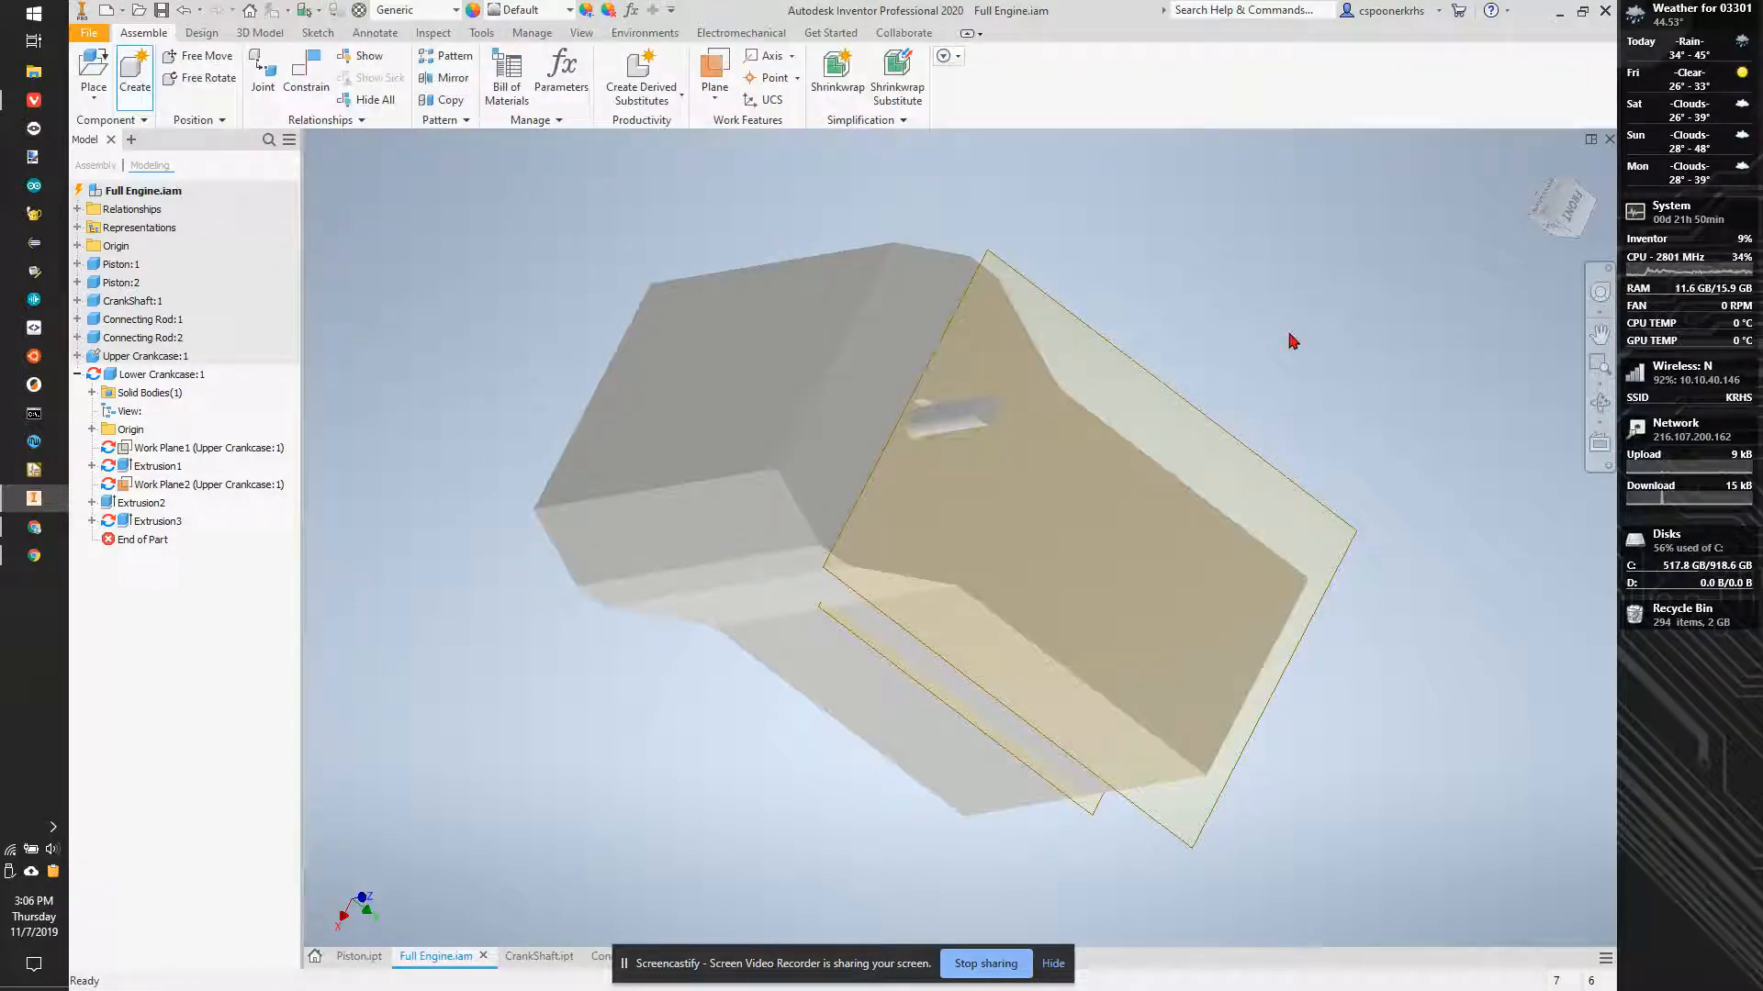
# Open the Lower Crankcase for in-place editing from the assembly.
pyautogui.moveTo(1322, 257)
pyautogui.keyDown('shift'); pyautogui.mouseDown(button='middle')
pyautogui.moveTo(1153, 785)
pyautogui.moveTo(889, 528)
pyautogui.moveTo(642, 849)
pyautogui.moveTo(520, 852)
pyautogui.moveTo(760, 720)
pyautogui.moveTo(1050, 799)
pyautogui.moveTo(1074, 774)
pyautogui.moveTo(1010, 637)
pyautogui.moveTo(1137, 444)
pyautogui.mouseUp(button='middle'); pyautogui.keyUp('shift')
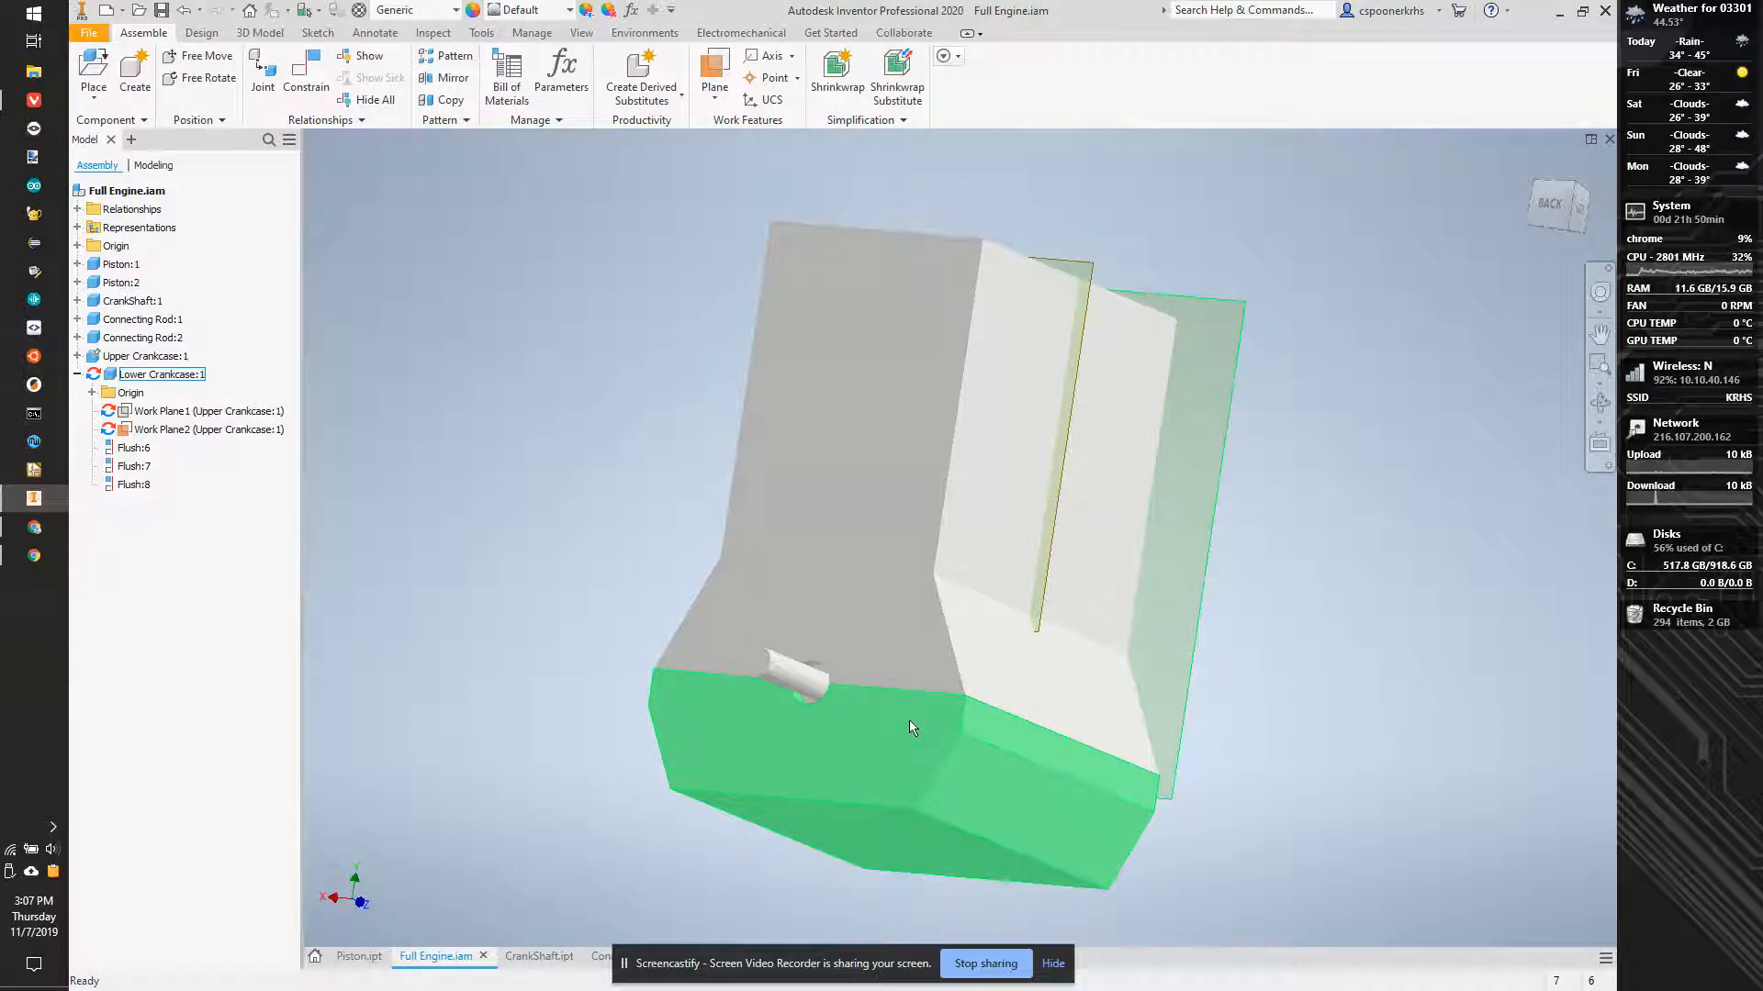
pyautogui.click(908, 720)
pyautogui.doubleClick(888, 782)
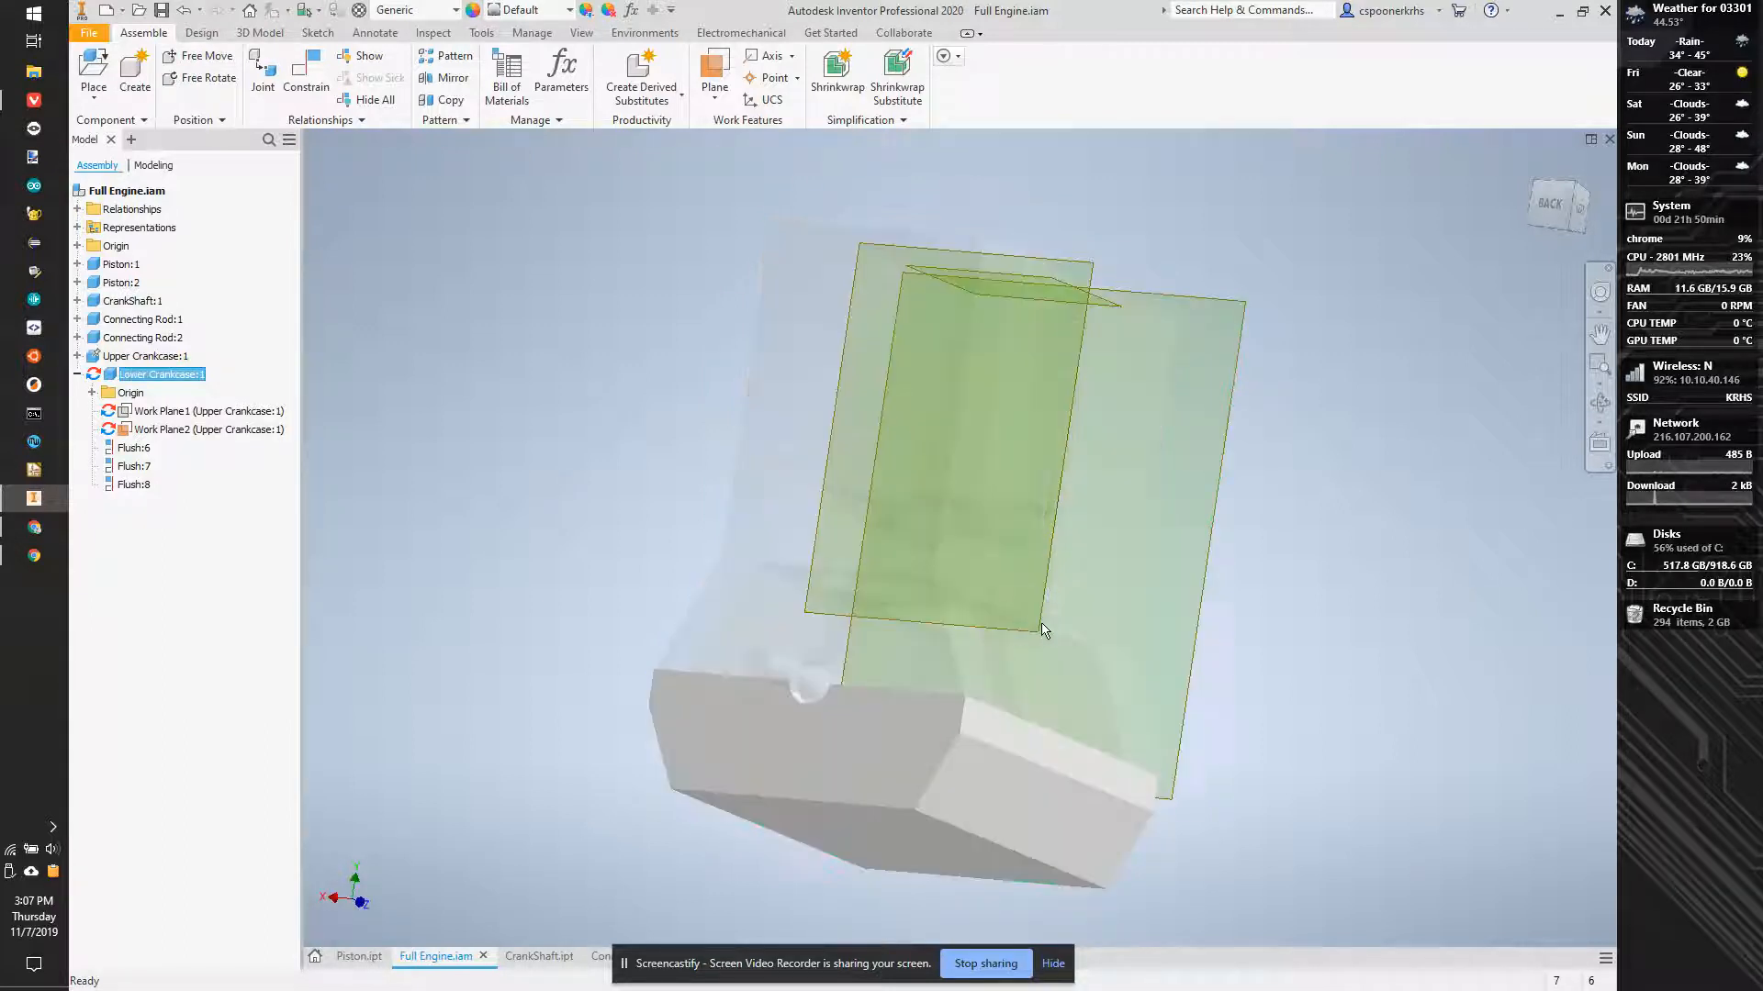
pyautogui.click(836, 66)
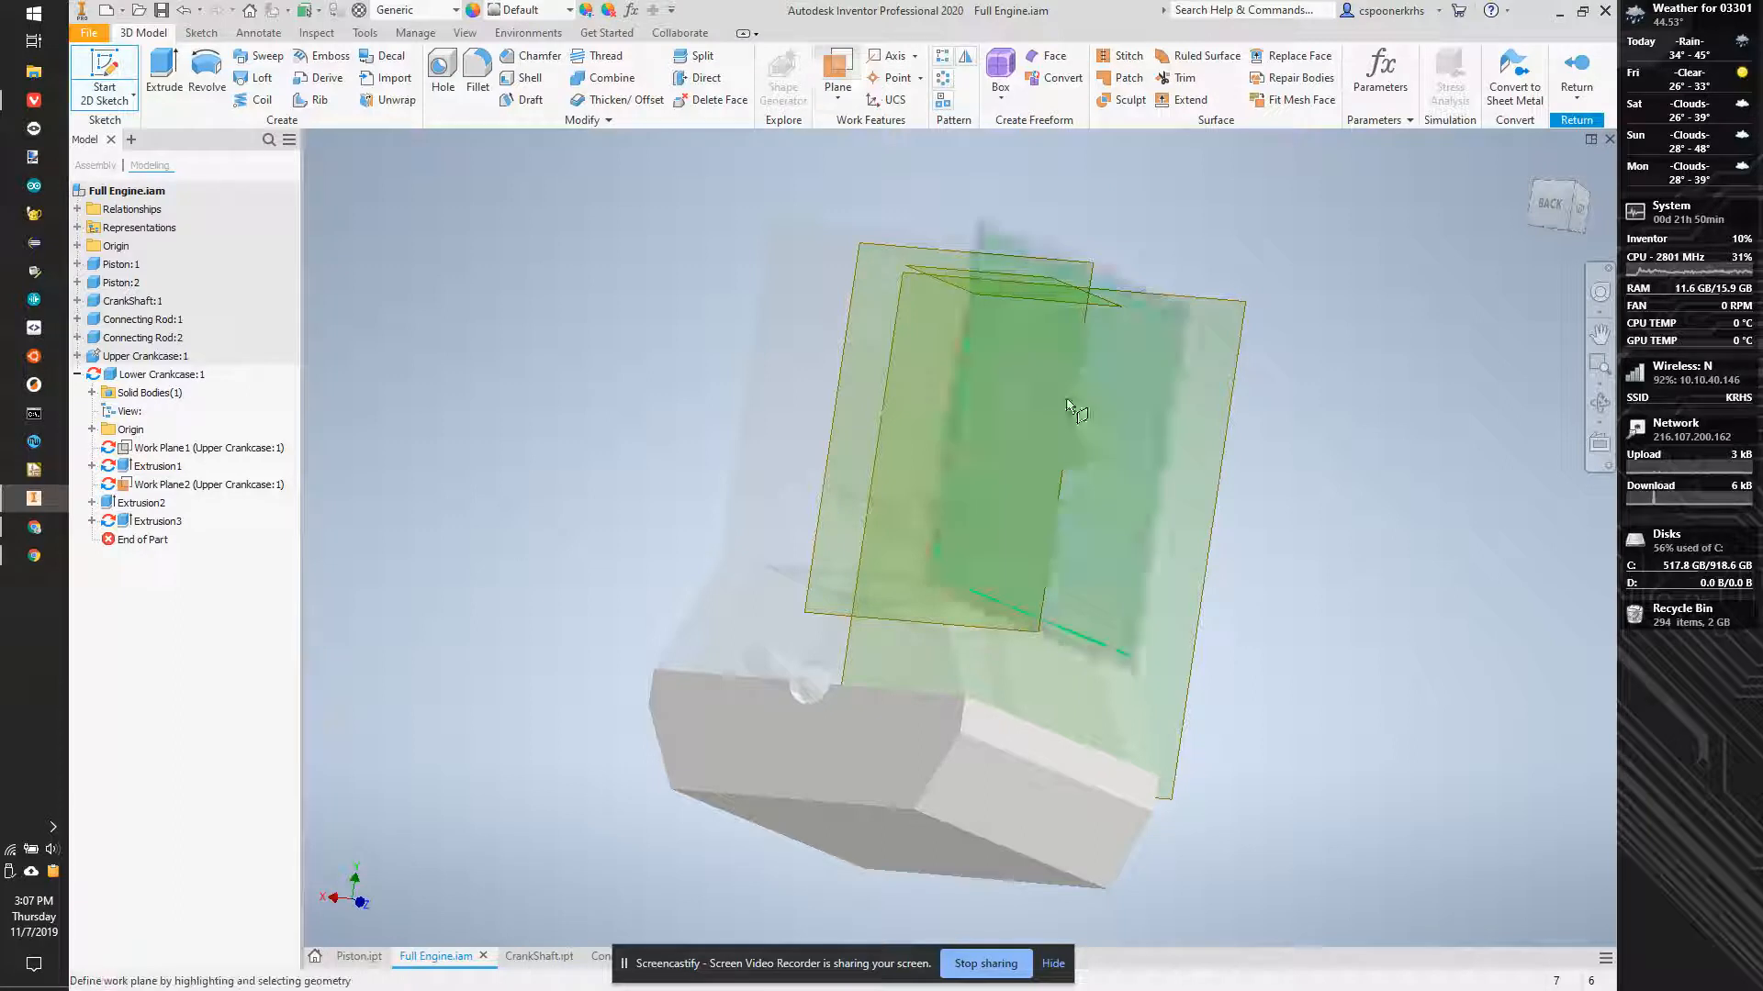
pyautogui.click(1027, 768)
pyautogui.press('Escape')
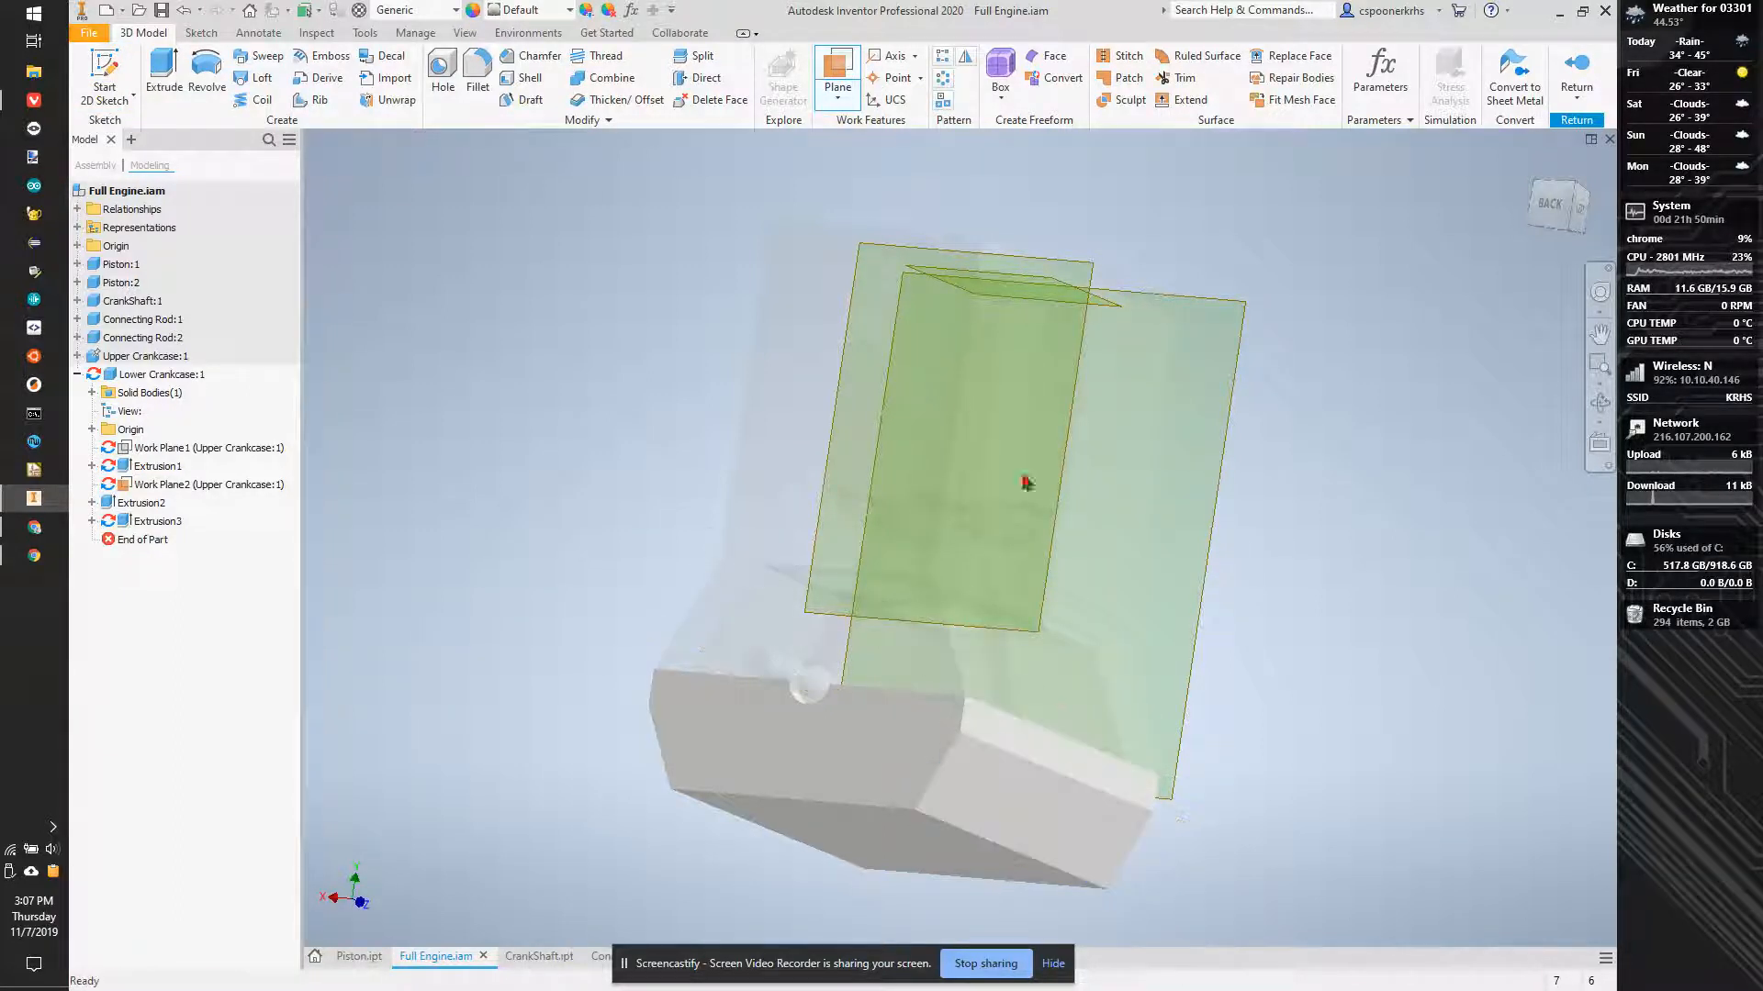
# Create a work plane through the edge between the short side wall and the sloped wall, perpendicular to the opposite short side wall.
pyautogui.click(837, 66)
pyautogui.scroll(-6, 954, 716)
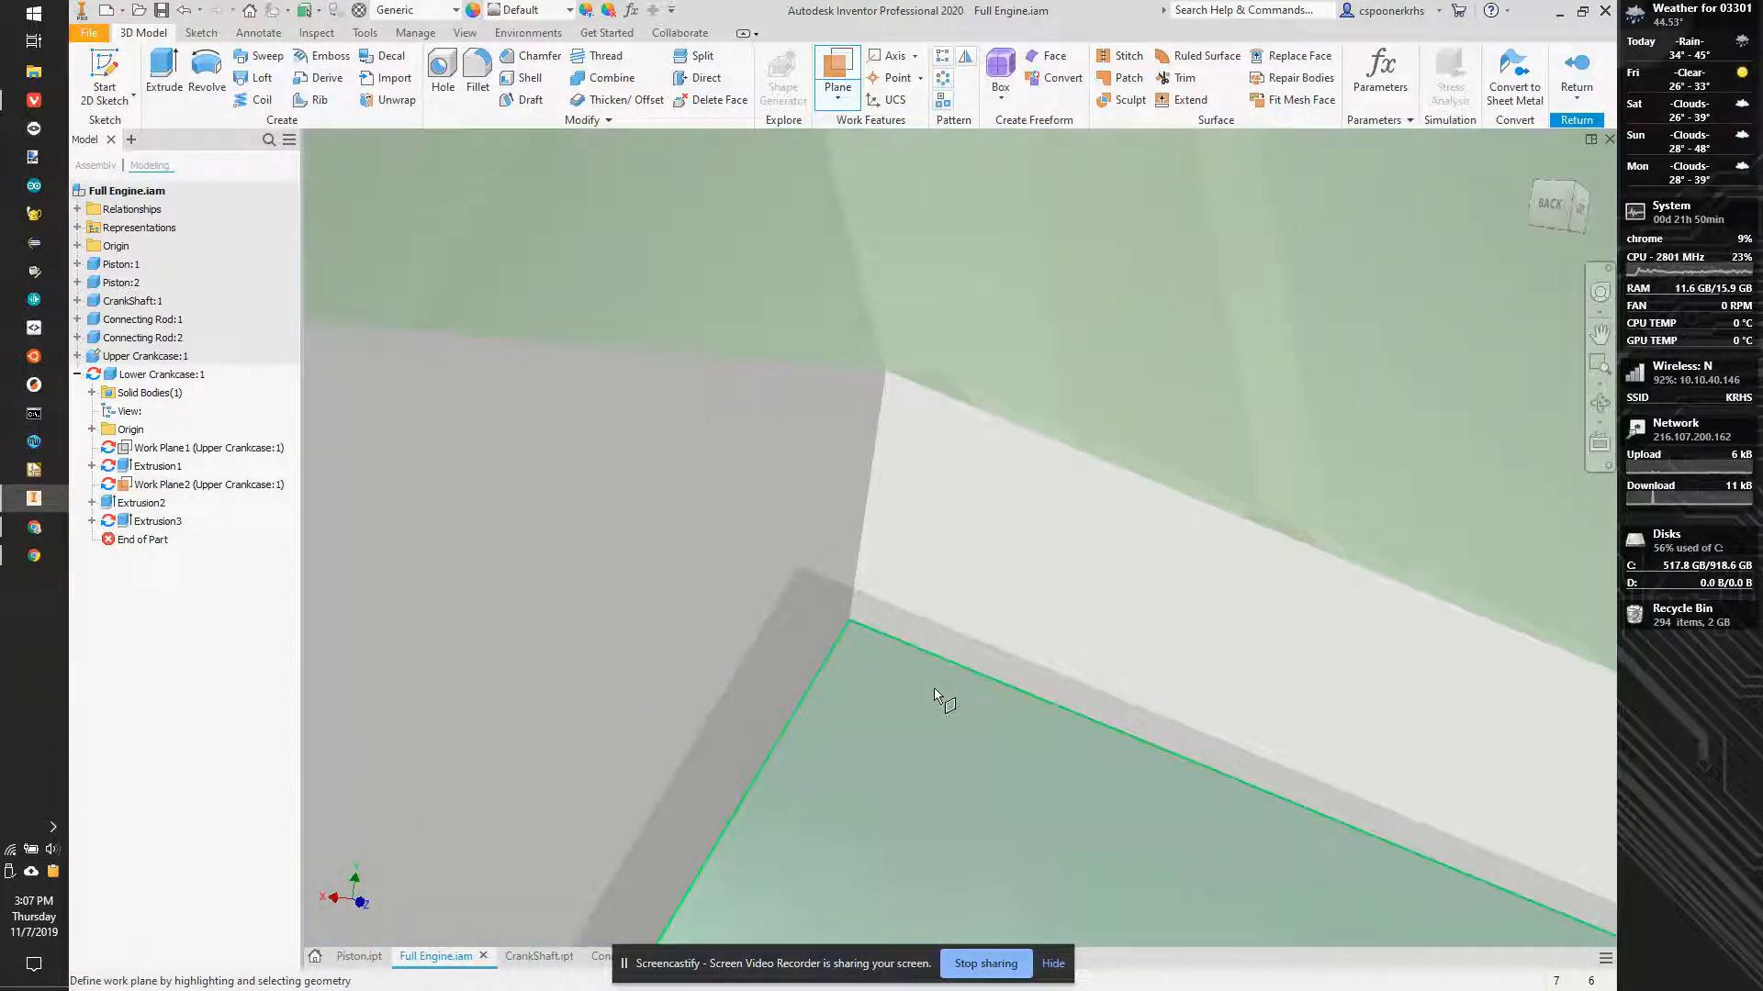
pyautogui.click(945, 668)
pyautogui.scroll(5, 768, 609)
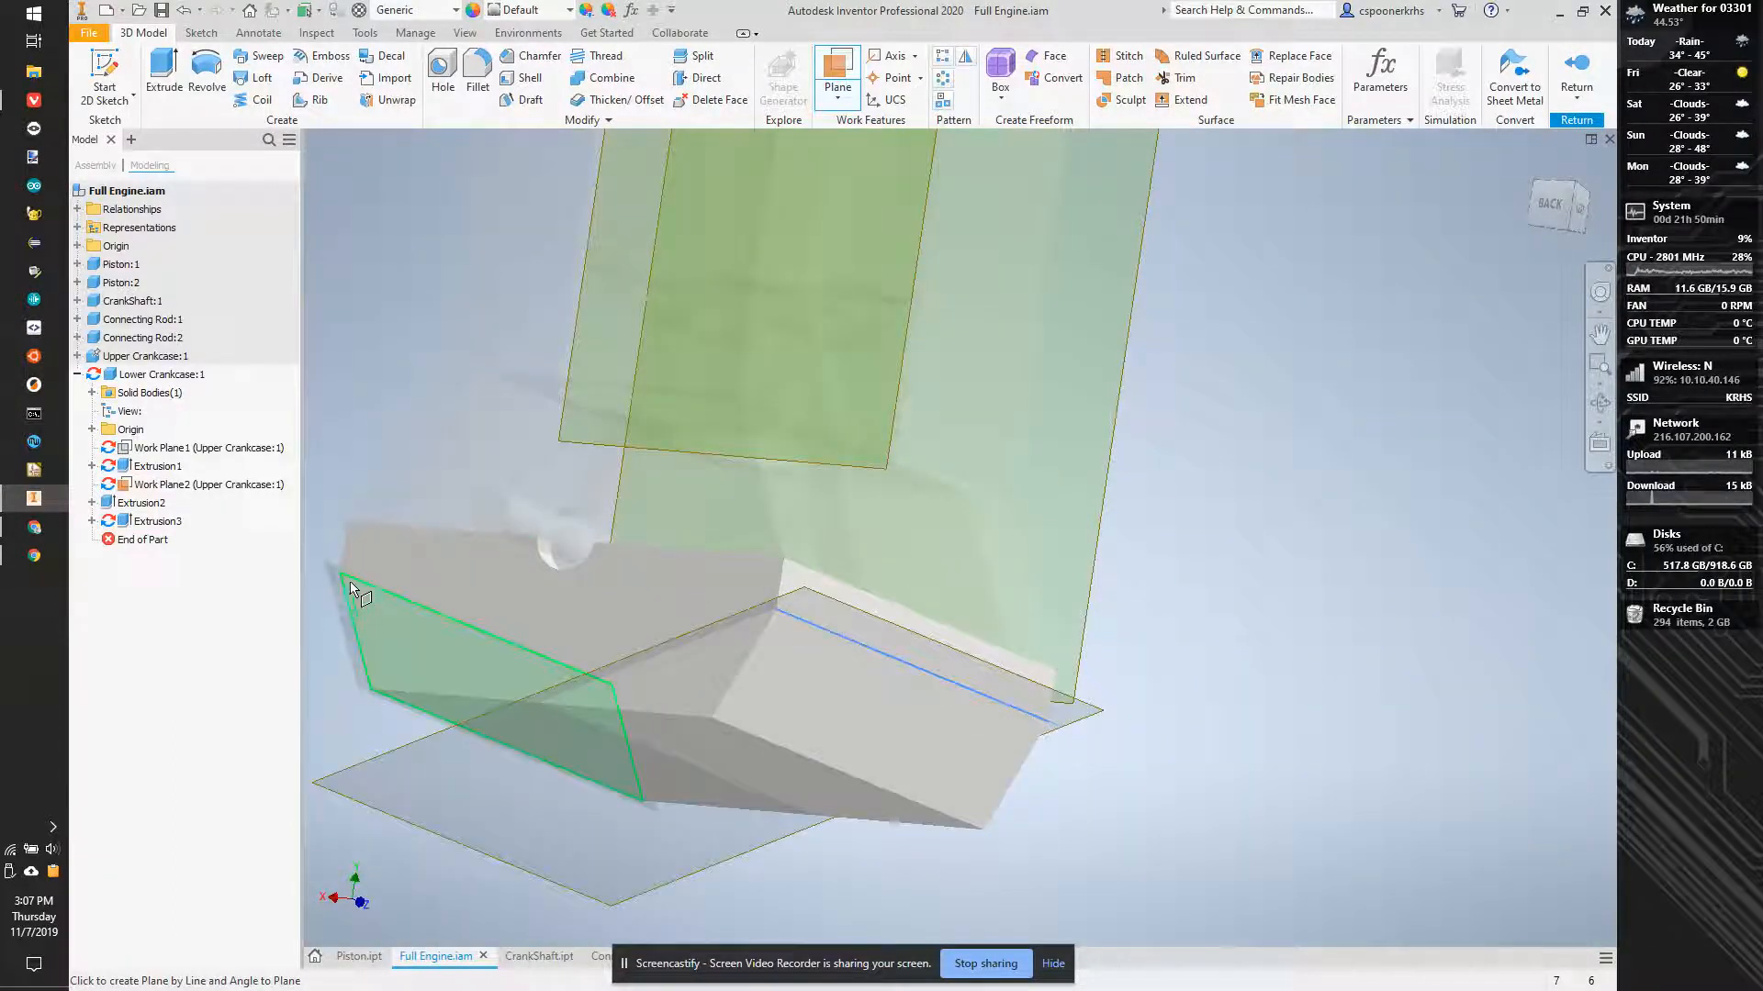
pyautogui.click(356, 571)
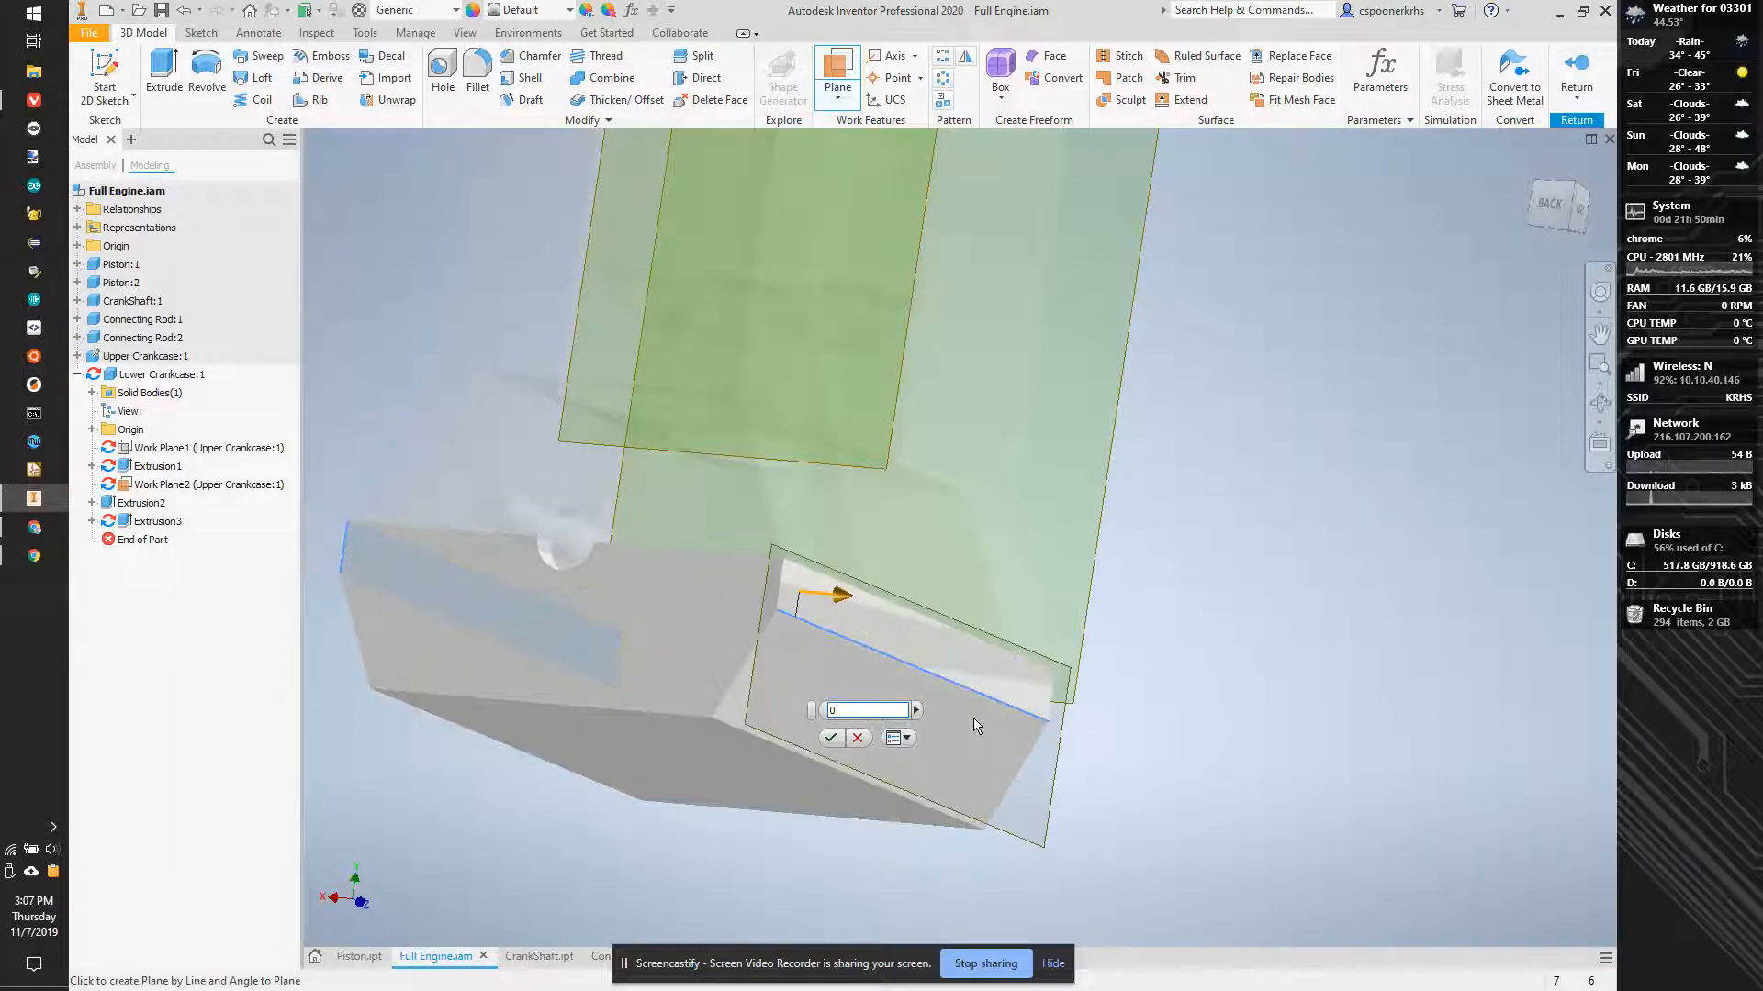
pyautogui.write('9')
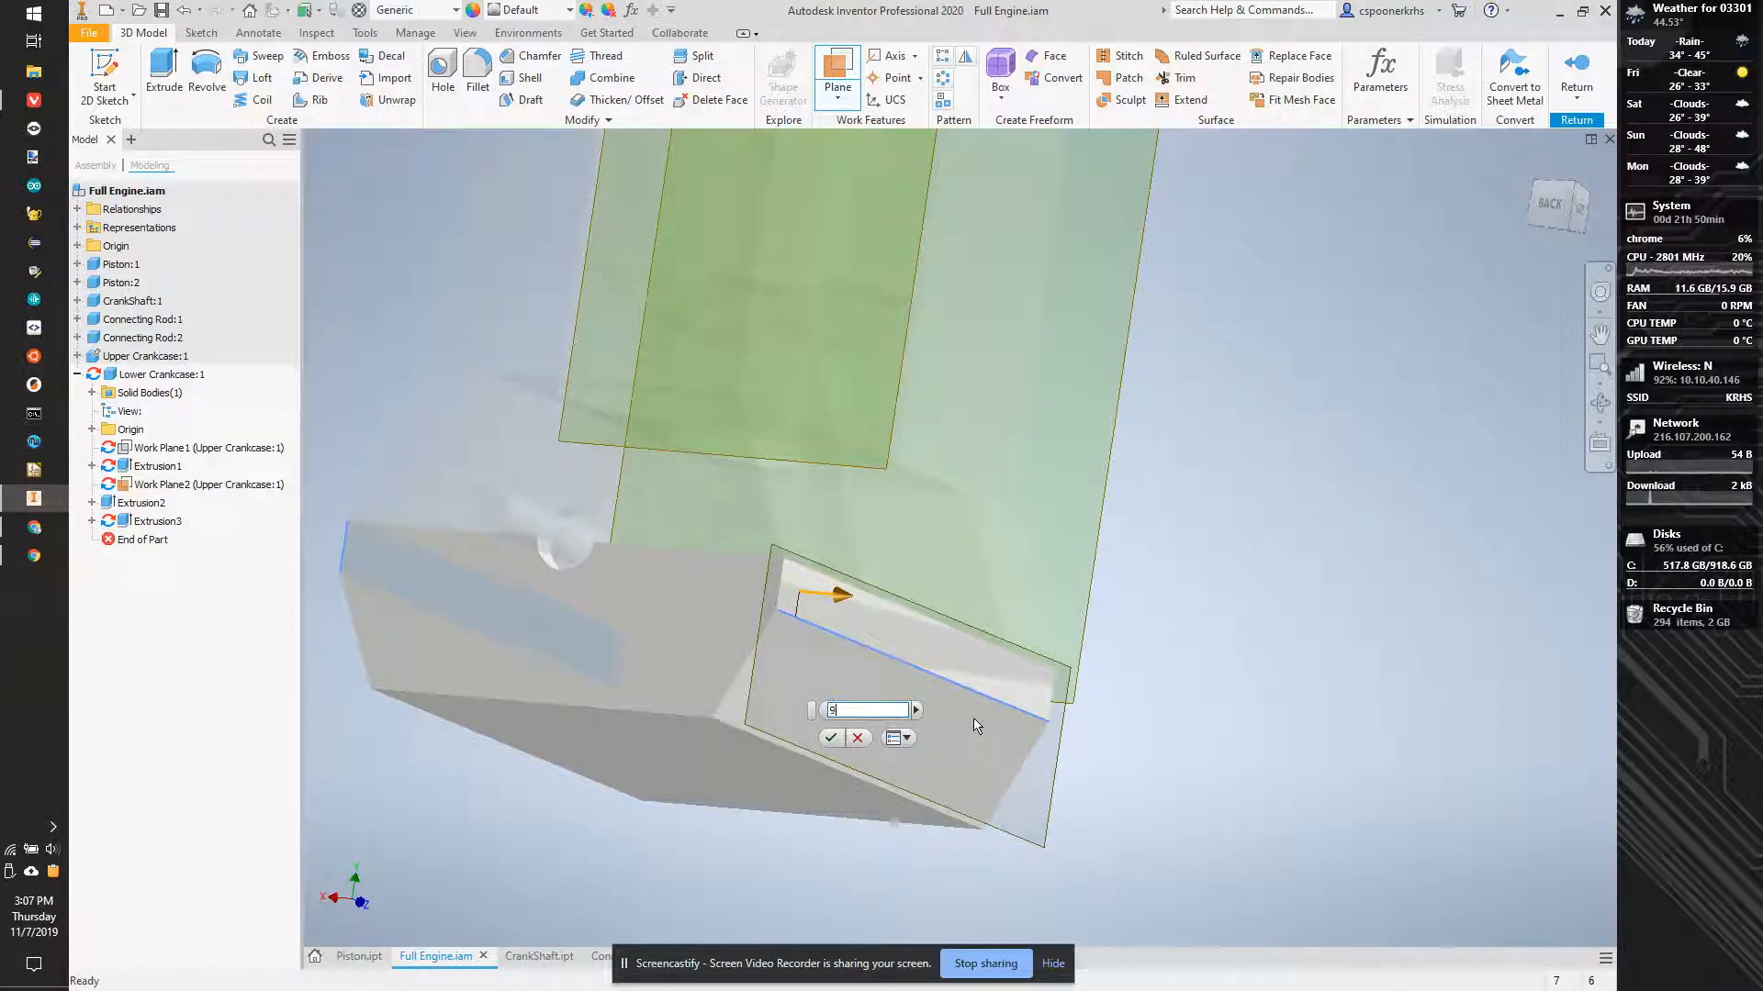
pyautogui.click(831, 738)
# Create an empty sketch on the new work plane and return to the assembly.
pyautogui.scroll(-3, 778, 531)
pyautogui.click(125, 64)
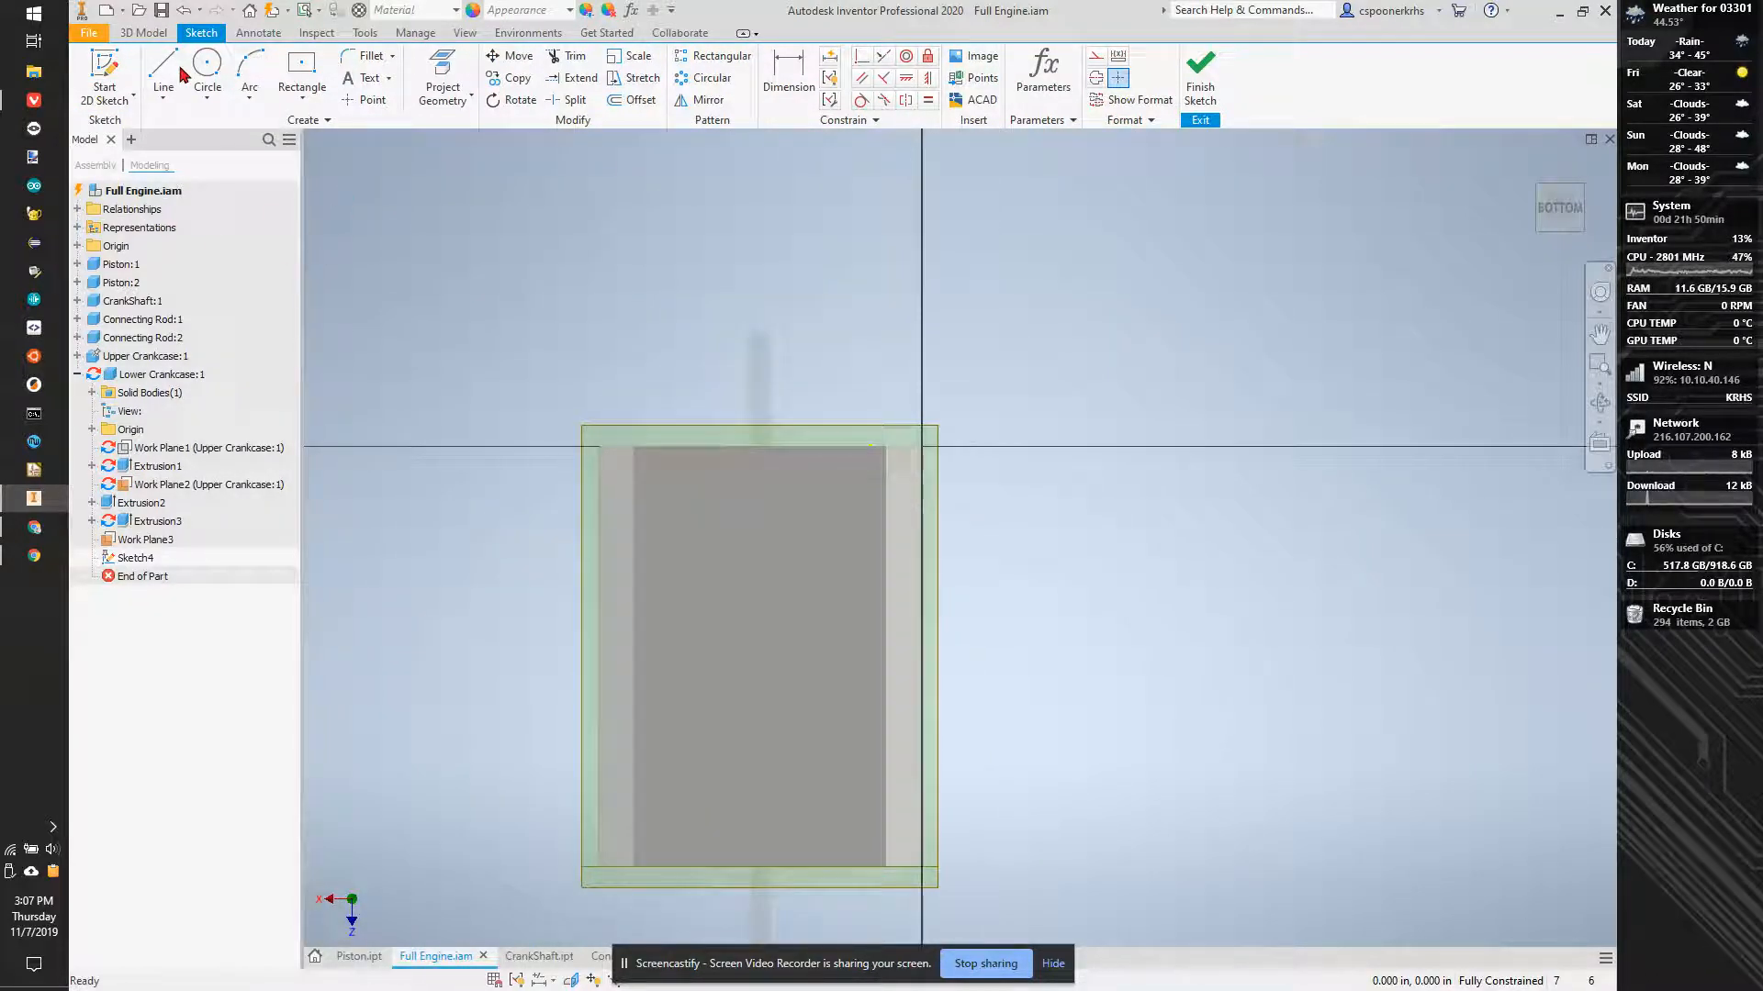
pyautogui.click(1203, 57)
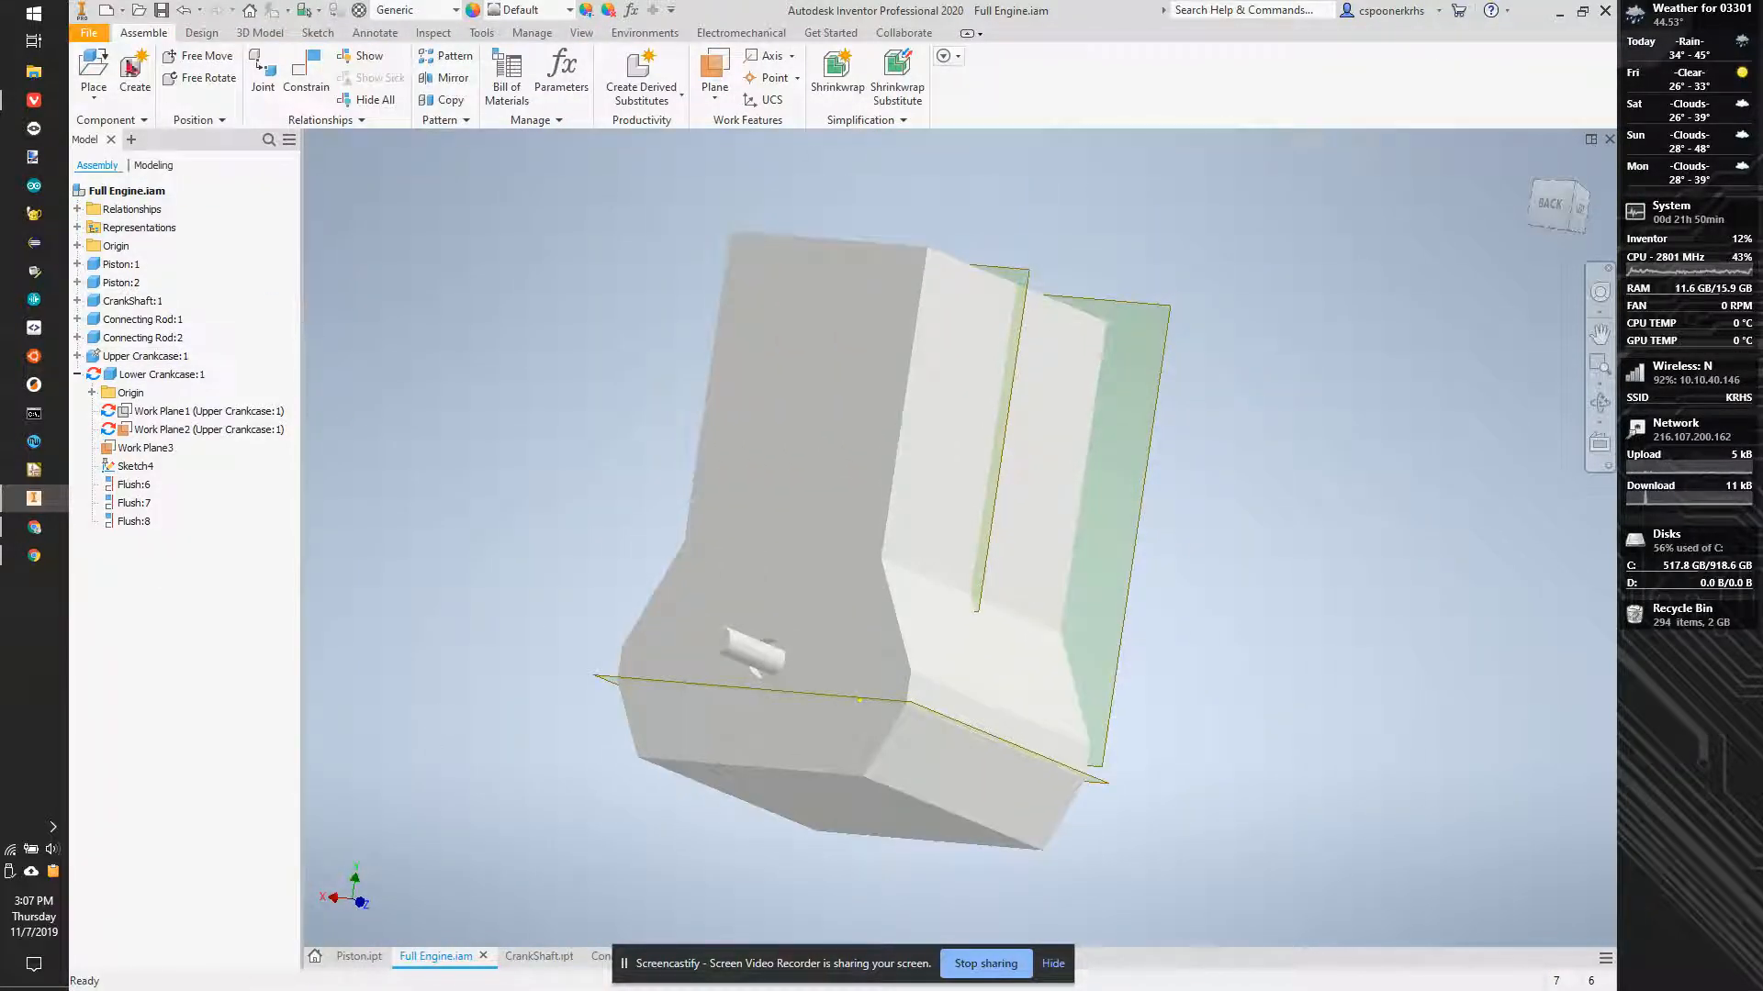
# Load the AS 1420 - Metric socket head bolt from Content Center's Fasteners category with thread M3 and nominal length 12 mm.
pyautogui.click(101, 93)
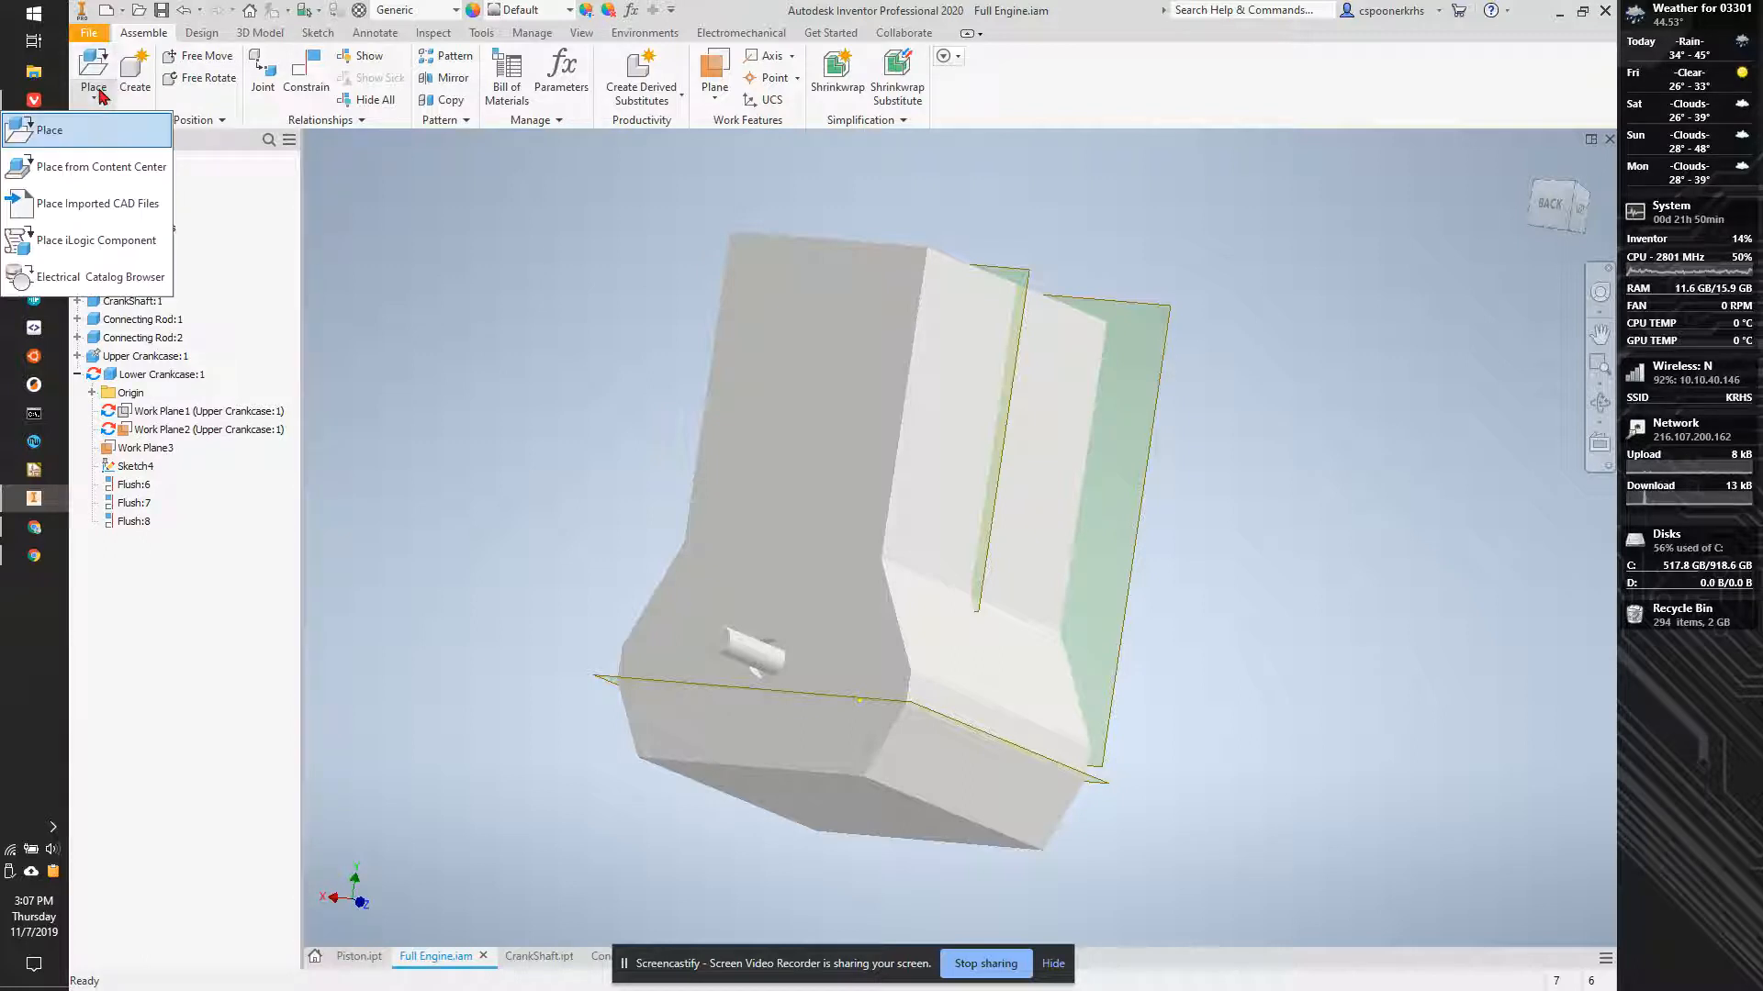
pyautogui.click(91, 173)
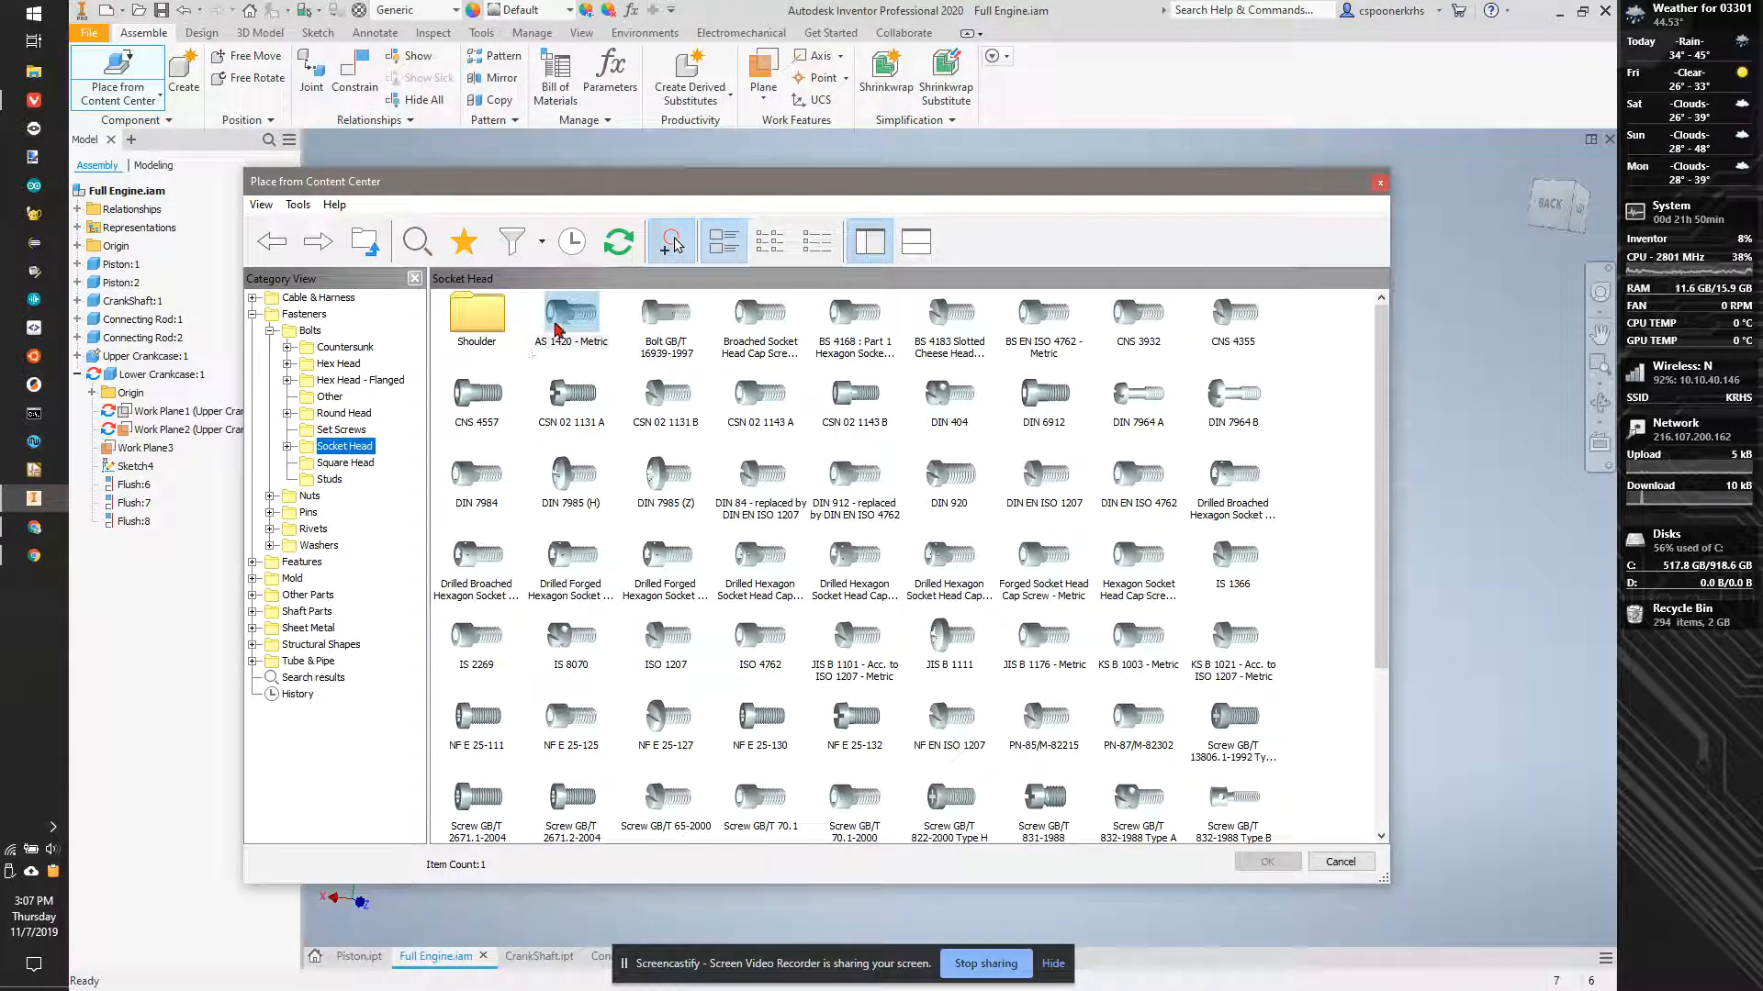
pyautogui.doubleClick(577, 317)
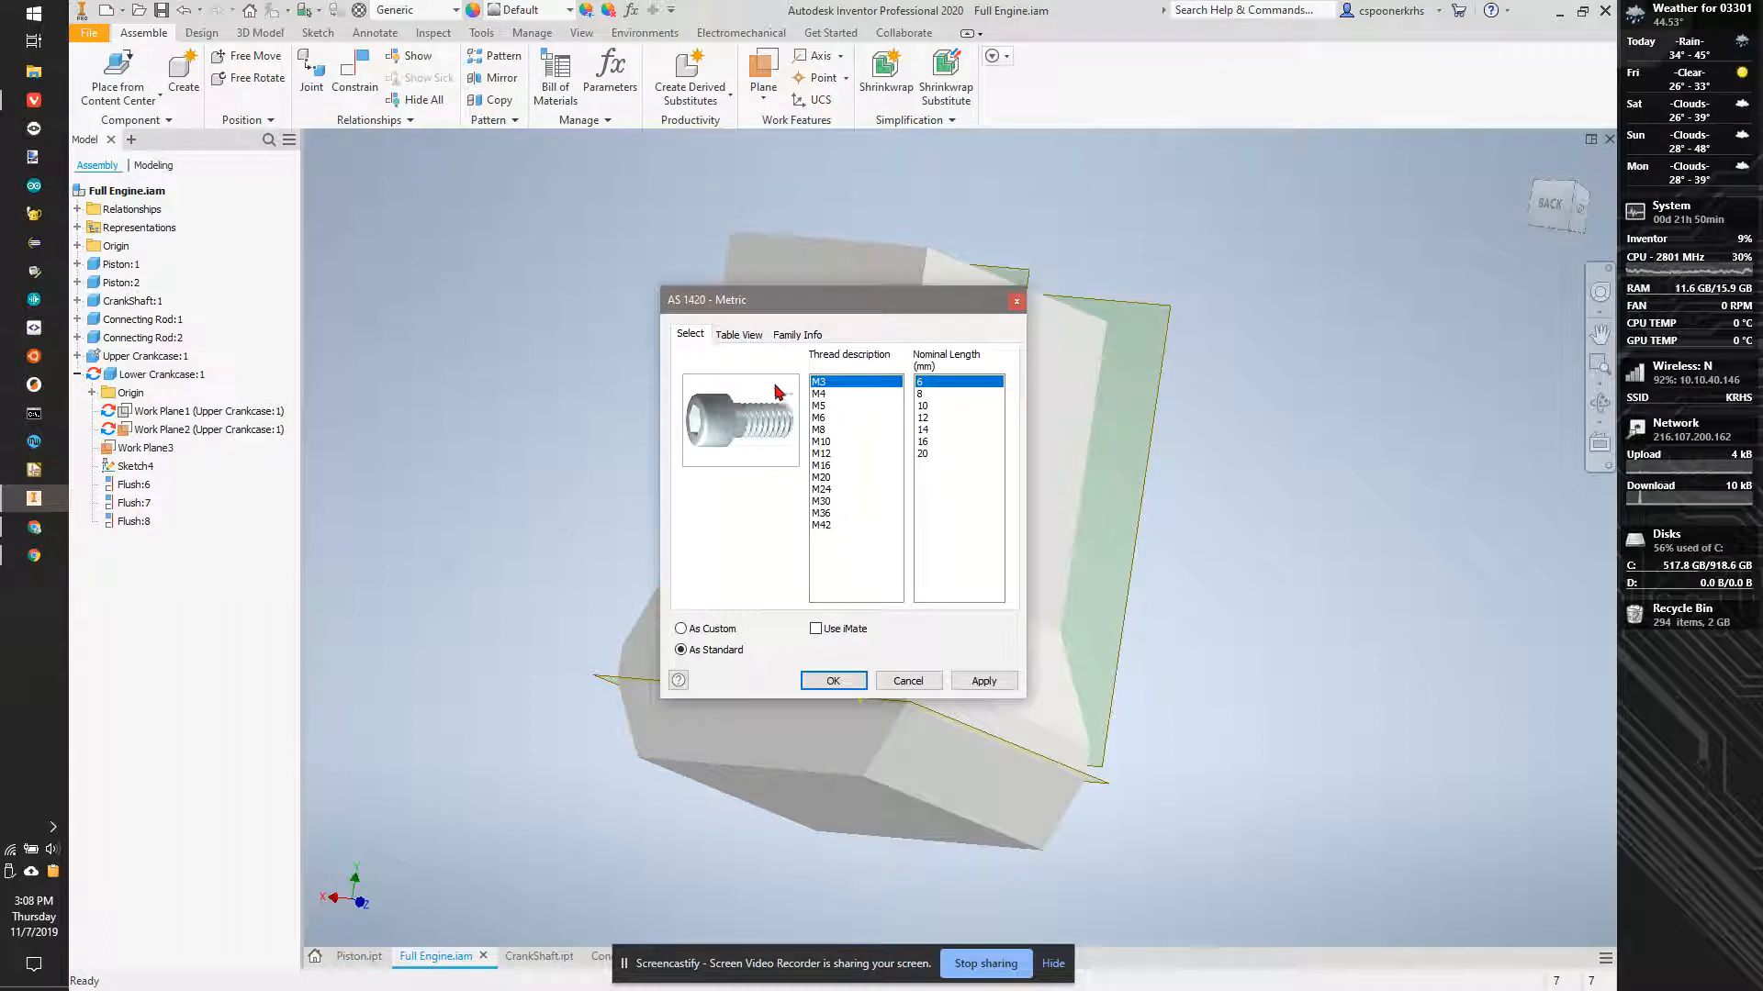
pyautogui.click(924, 417)
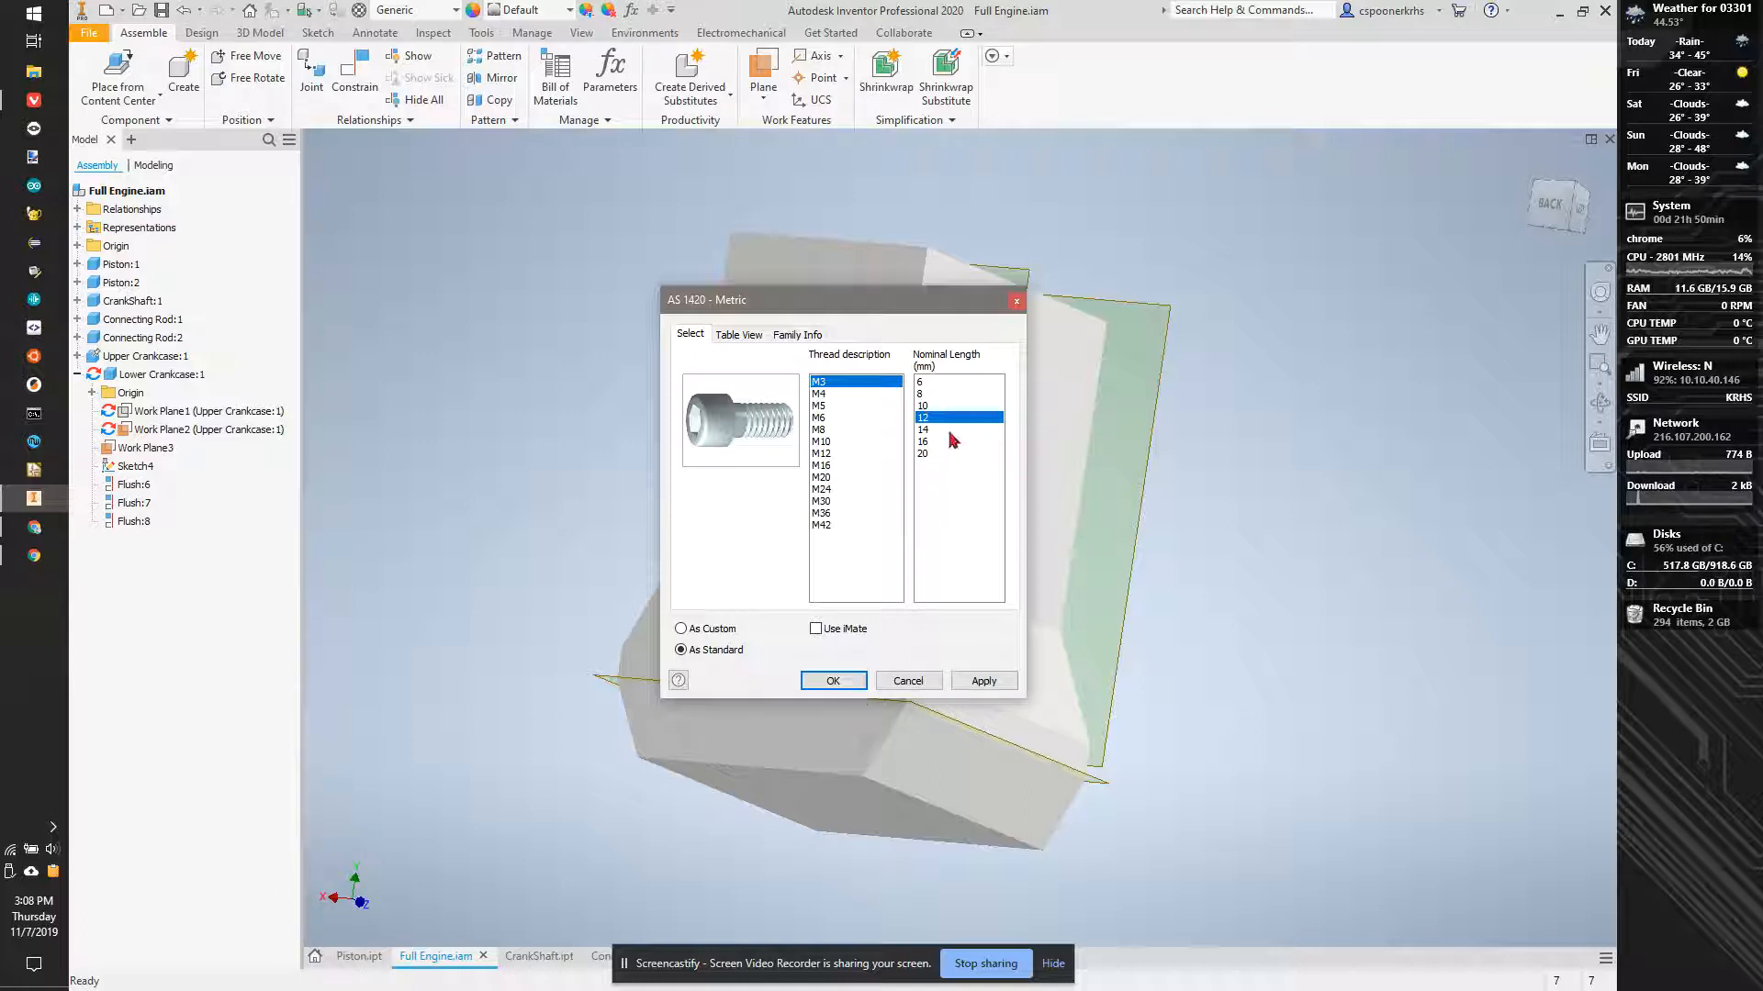
pyautogui.click(979, 685)
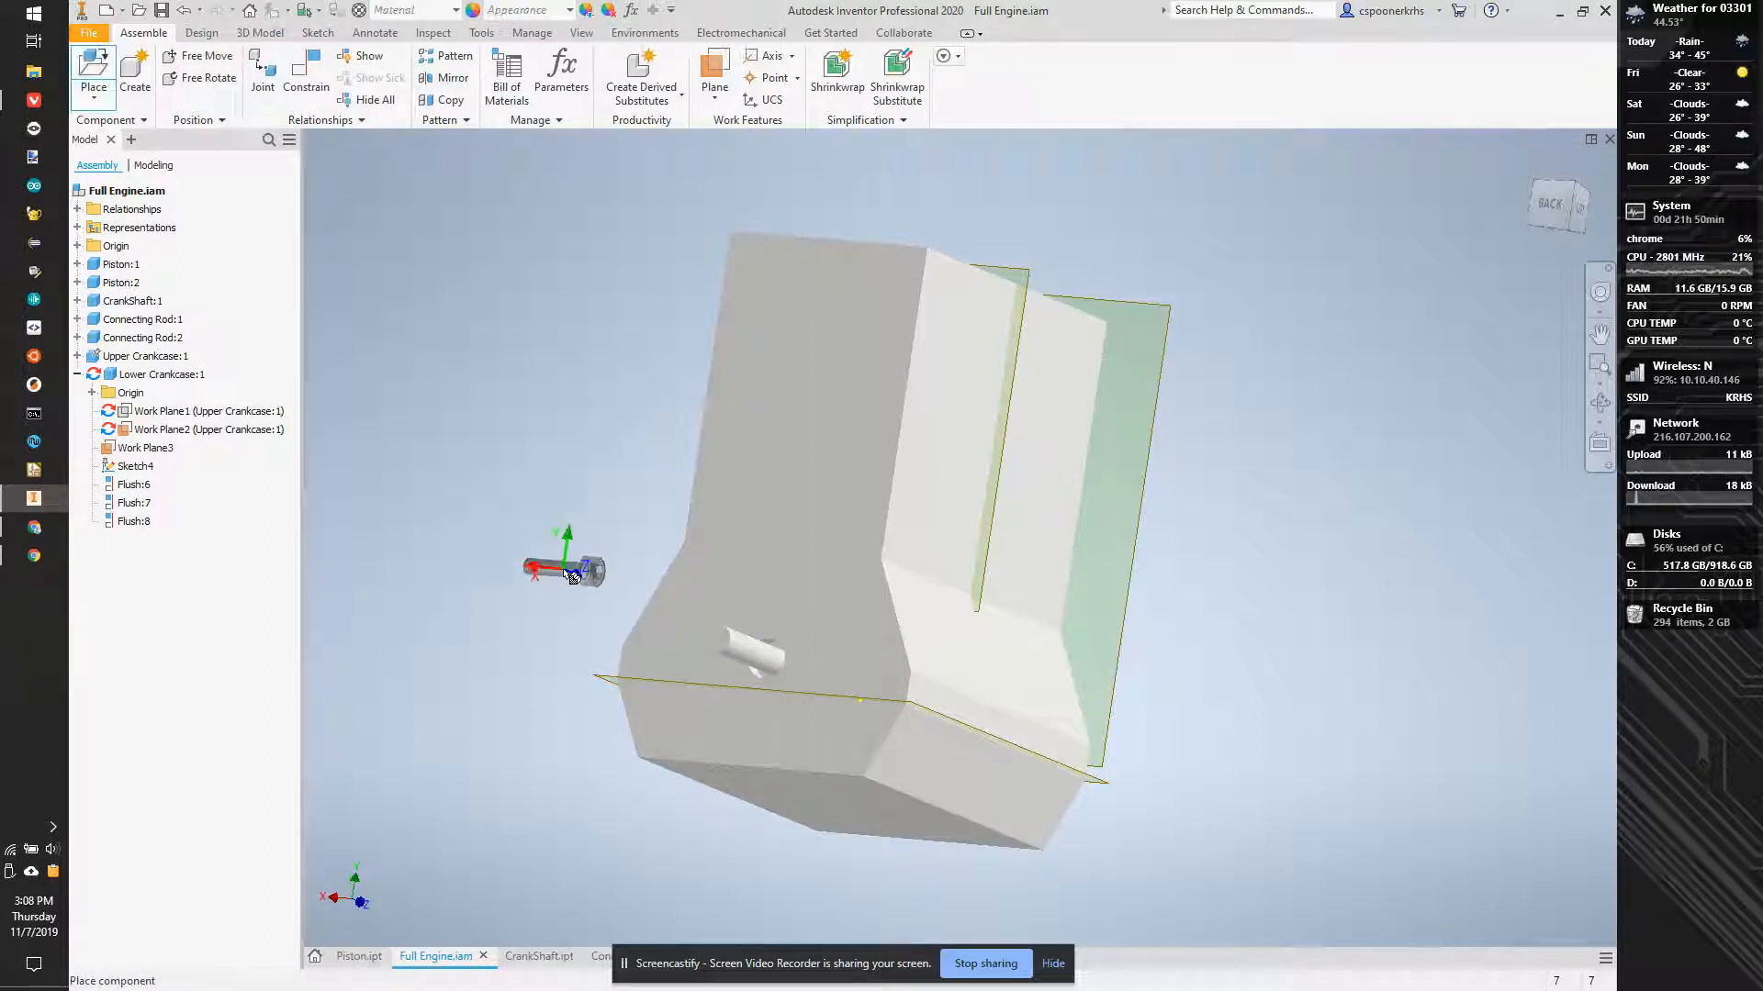
# Insert four M3 x 12 bolts beside the crankcase, two on each side, and leave Content Center.
pyautogui.click(1224, 617)
pyautogui.click(1217, 764)
pyautogui.click(579, 529)
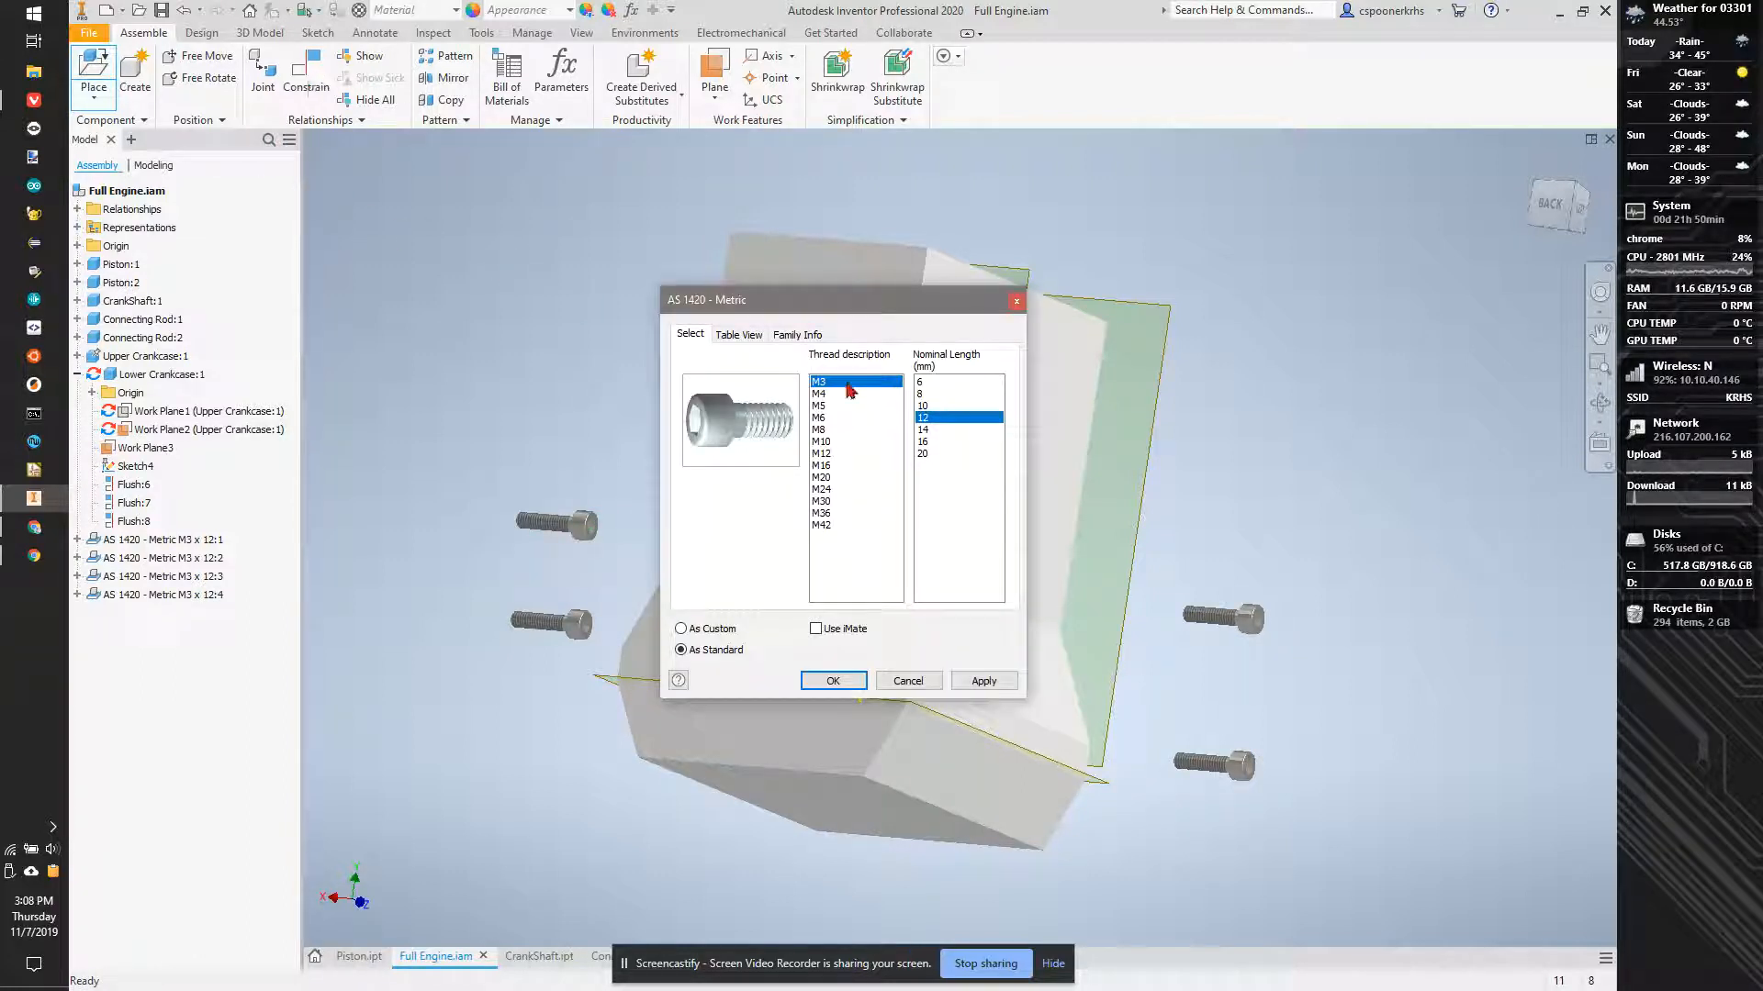
pyautogui.click(1016, 302)
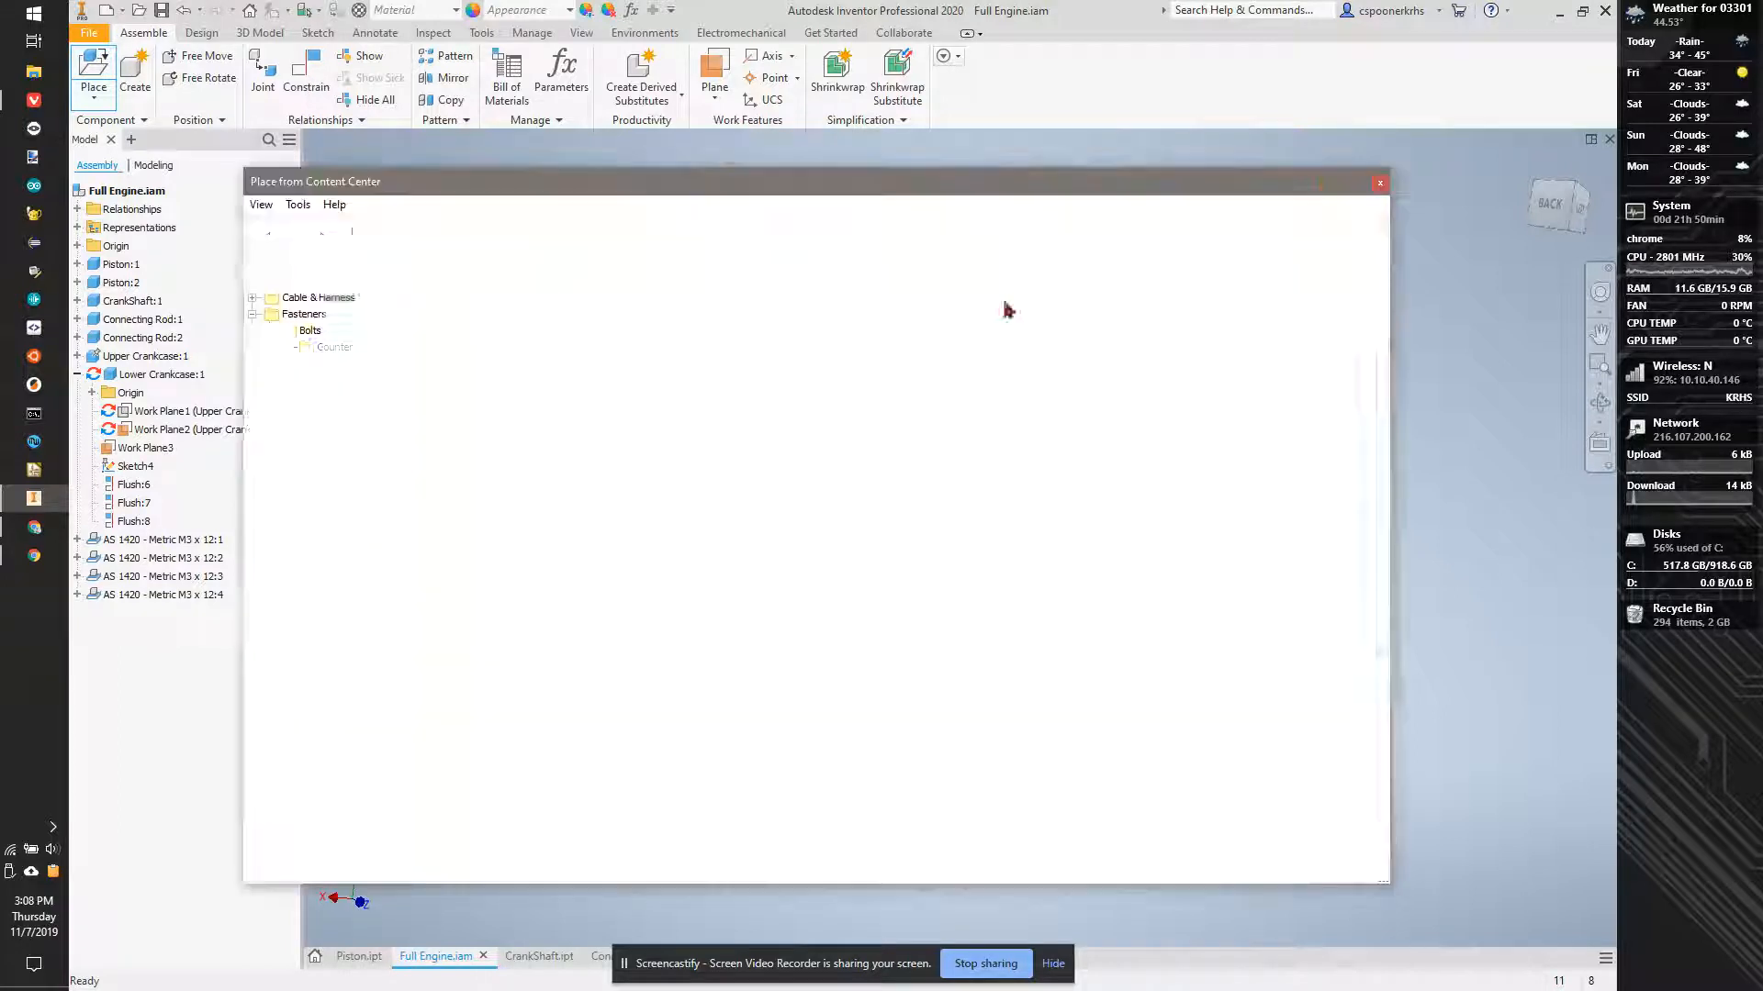
pyautogui.click(1380, 183)
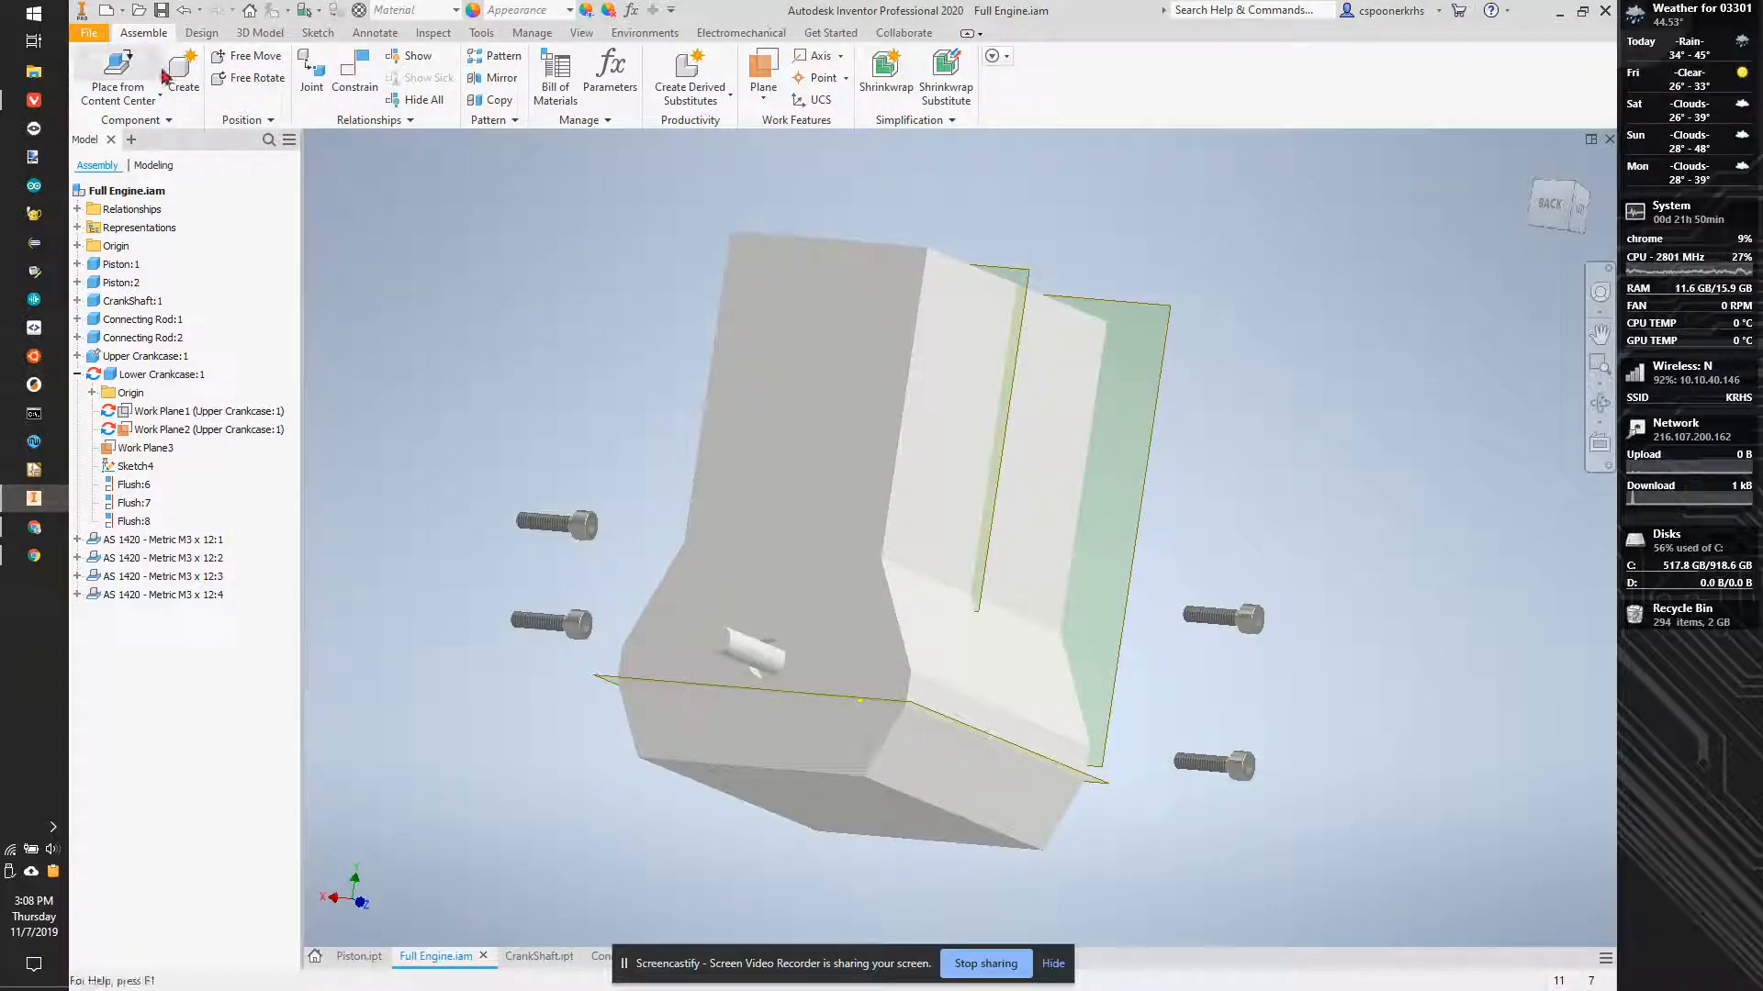
# Start a constraint between one of the bolts and the Lower Crankcase's Work Plane3, using the Flush solution.
pyautogui.click(356, 72)
pyautogui.scroll(10, 1221, 624)
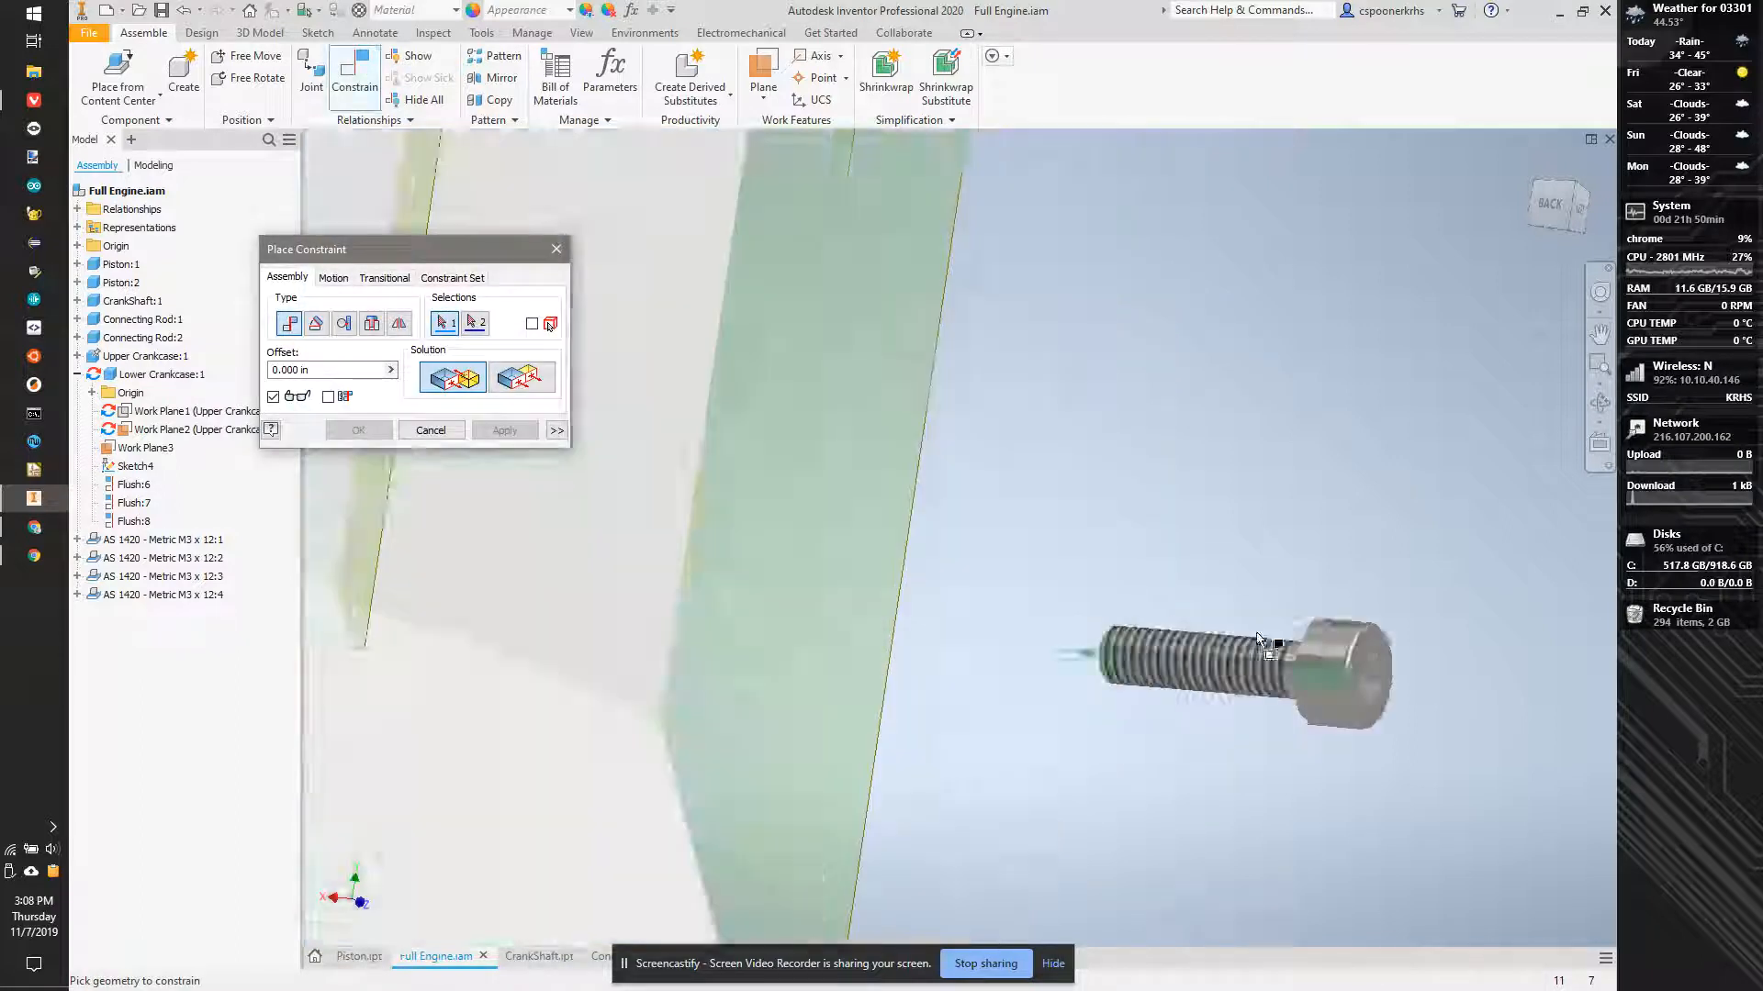
pyautogui.click(1336, 649)
pyautogui.scroll(-6, 1304, 643)
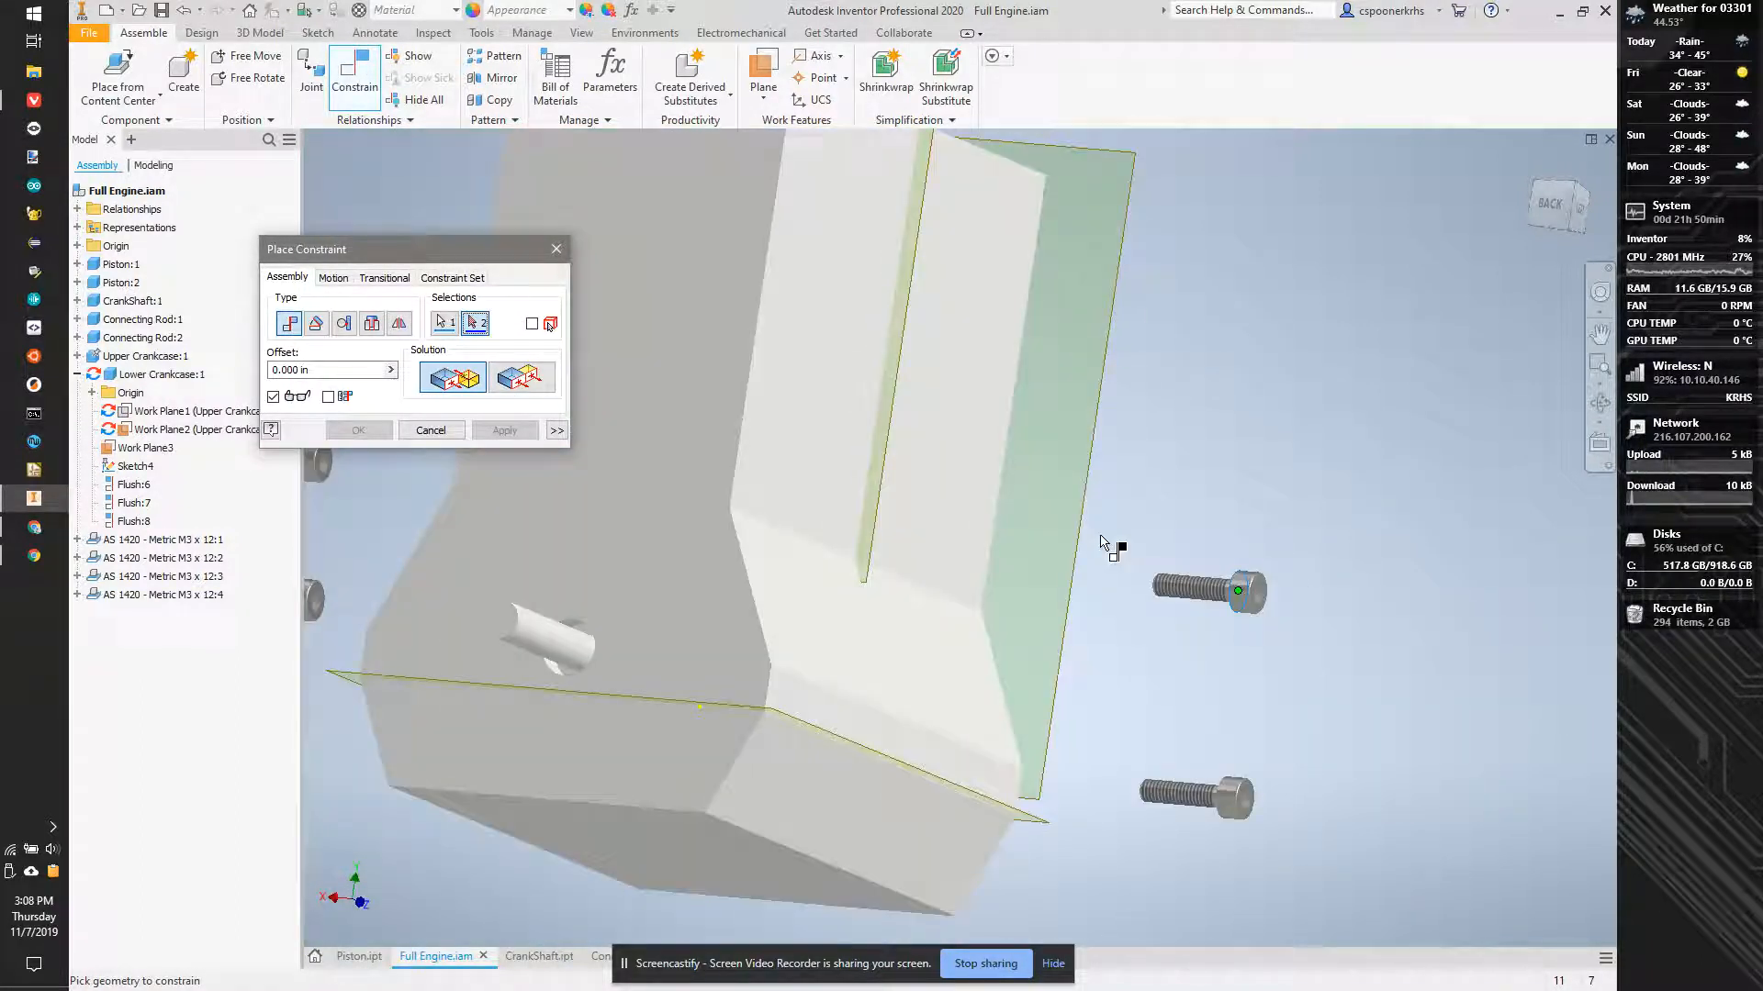
pyautogui.scroll(4, 897, 787)
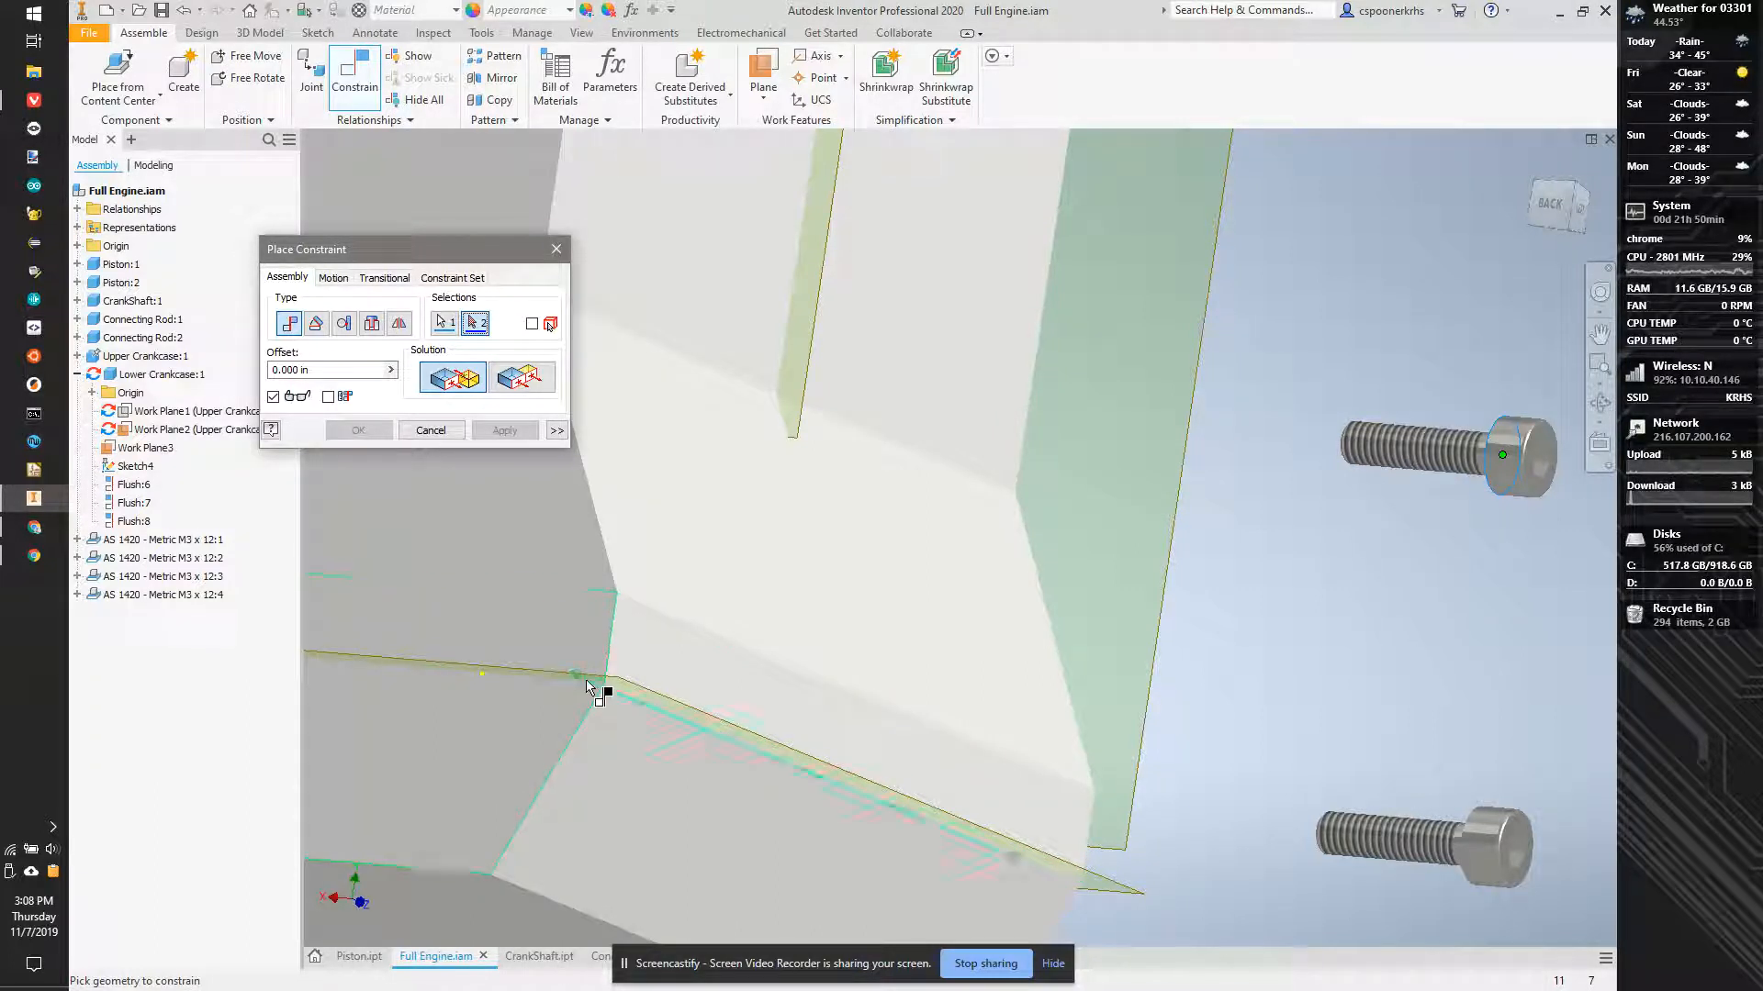
pyautogui.click(624, 684)
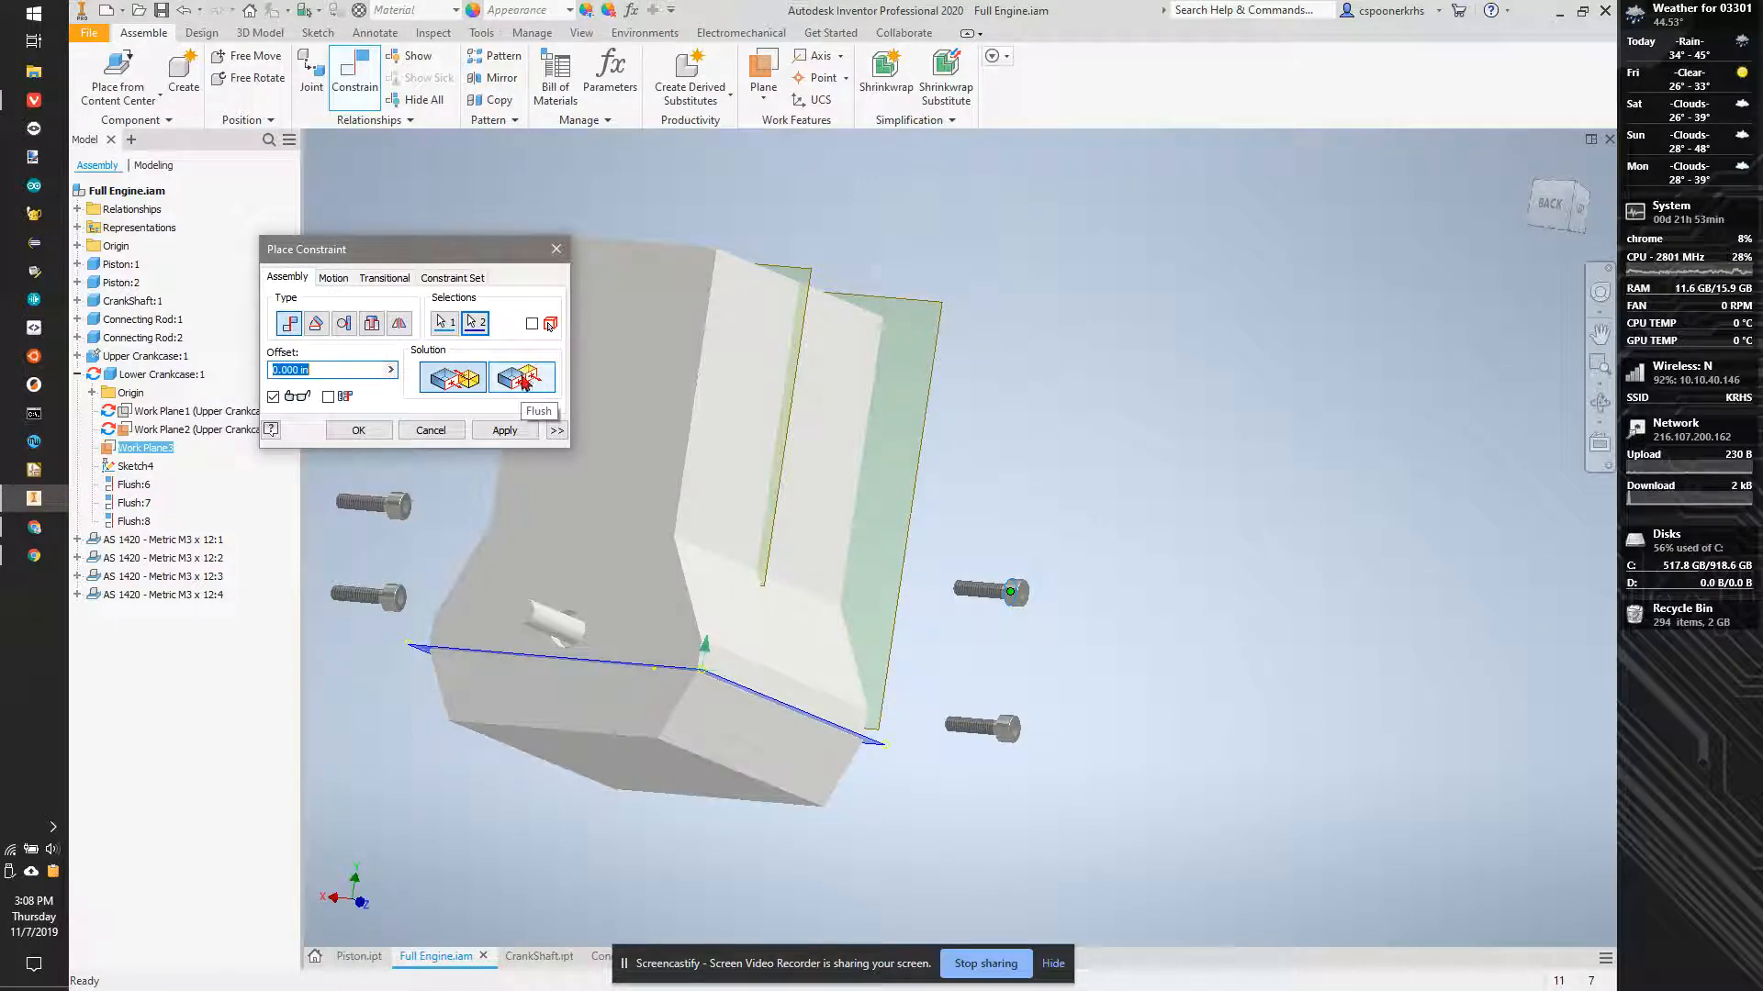
pyautogui.click(521, 380)
pyautogui.click(482, 431)
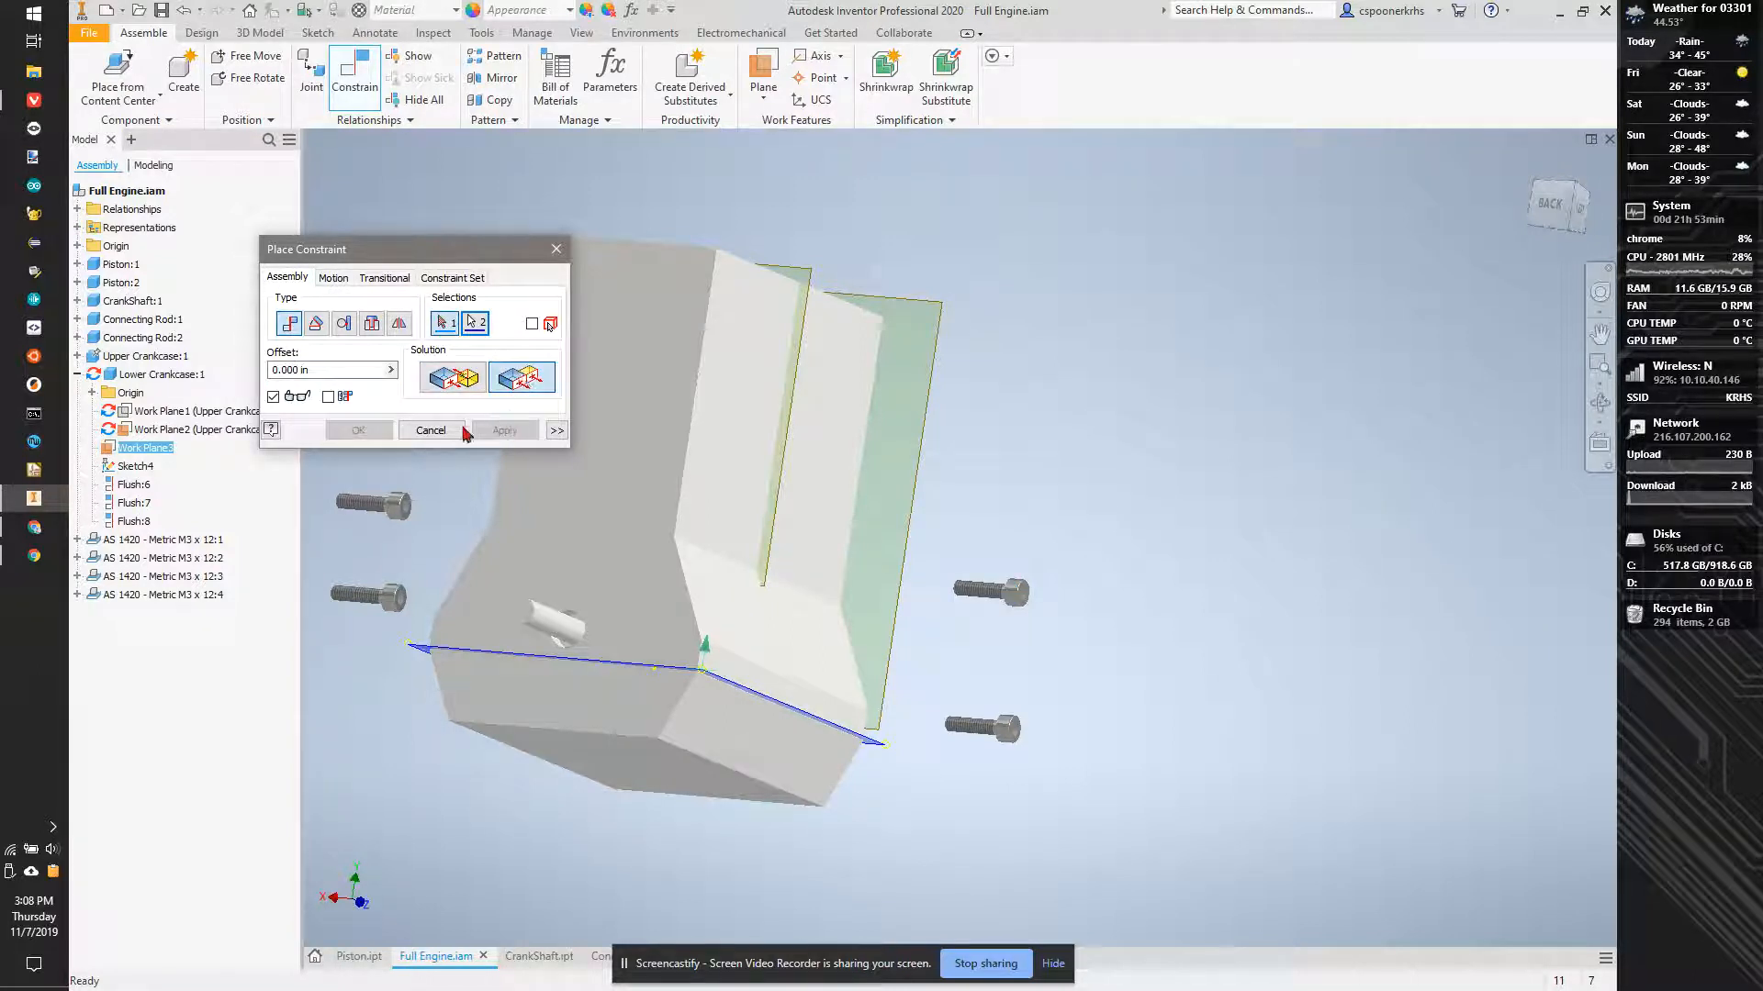
# Apply the flush constraint with 0.000 in offset between the flat face under the bolt's head and Work Plane3.
pyautogui.scroll(5, 1010, 588)
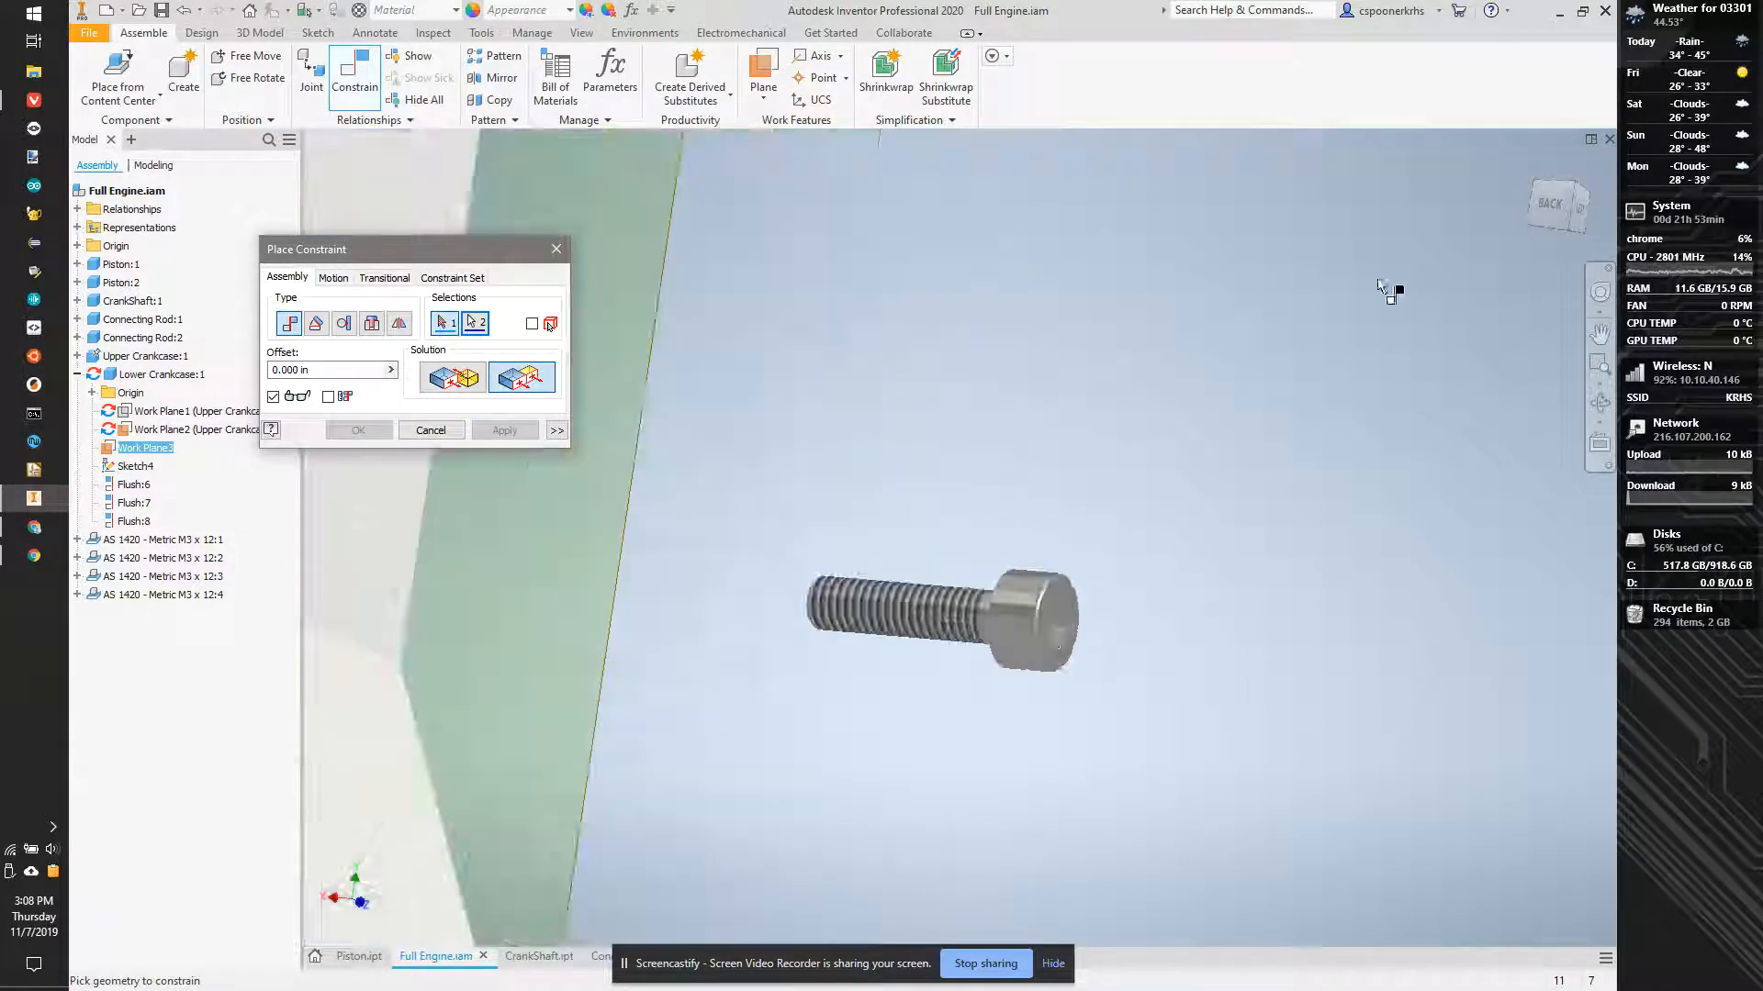
pyautogui.click(1528, 230)
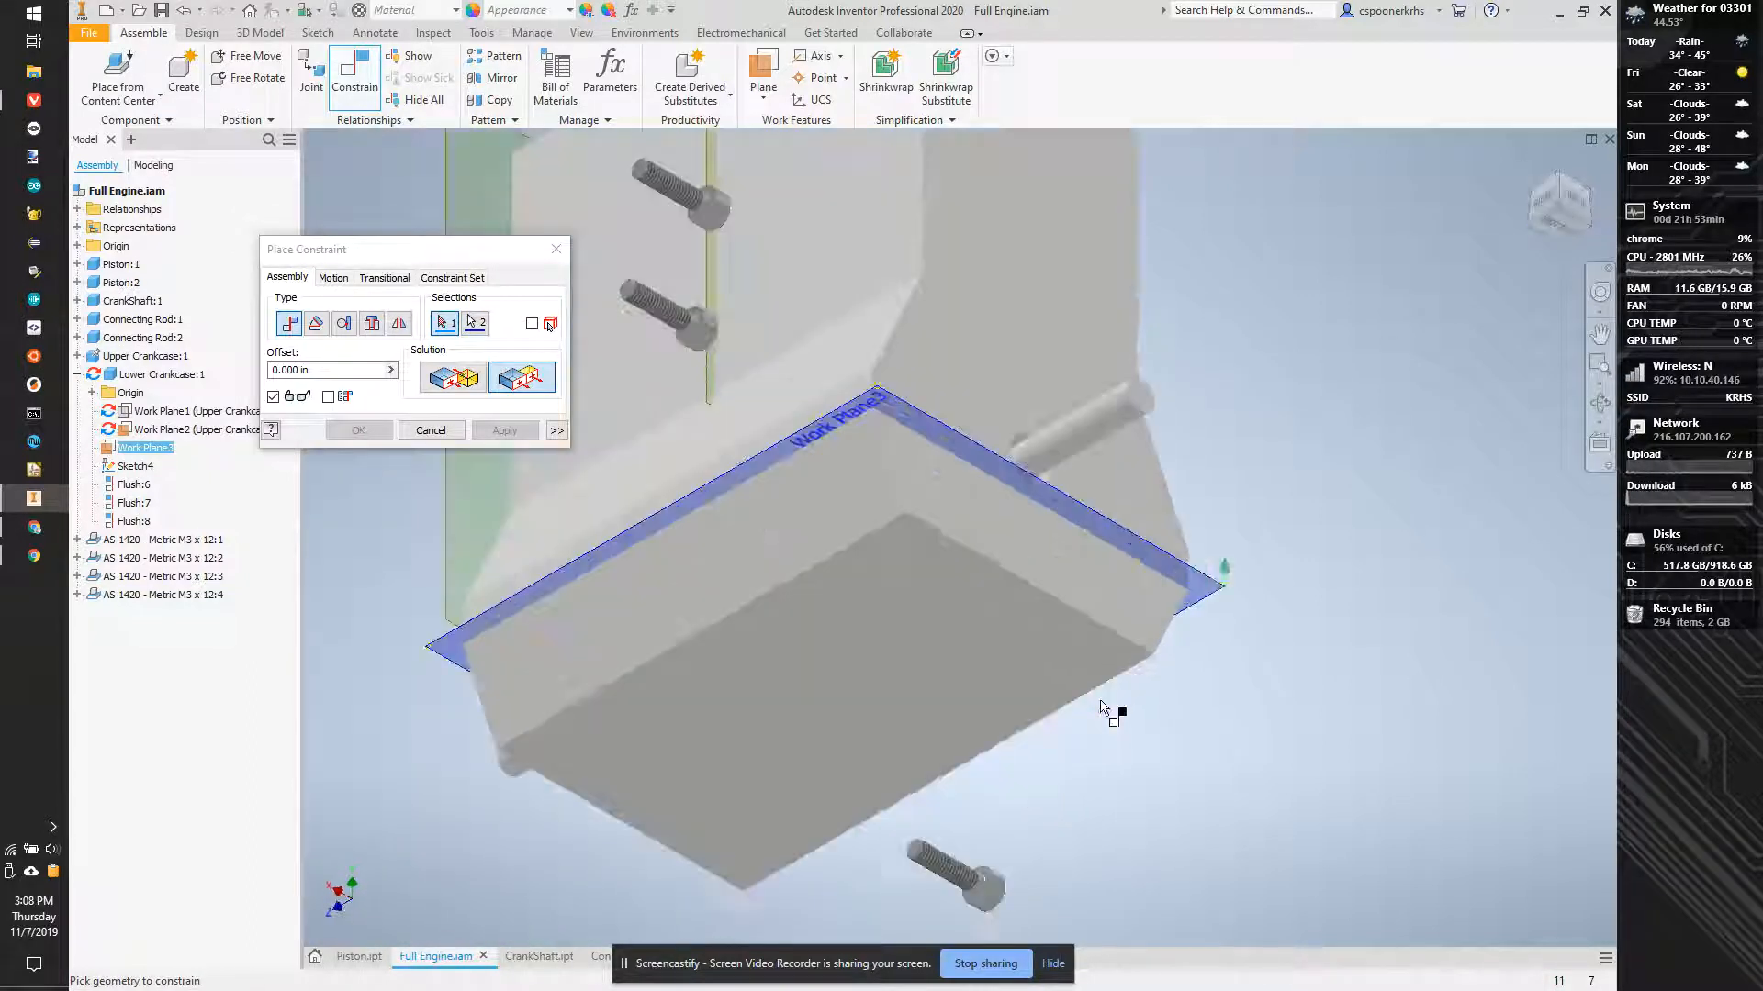
pyautogui.click(1574, 213)
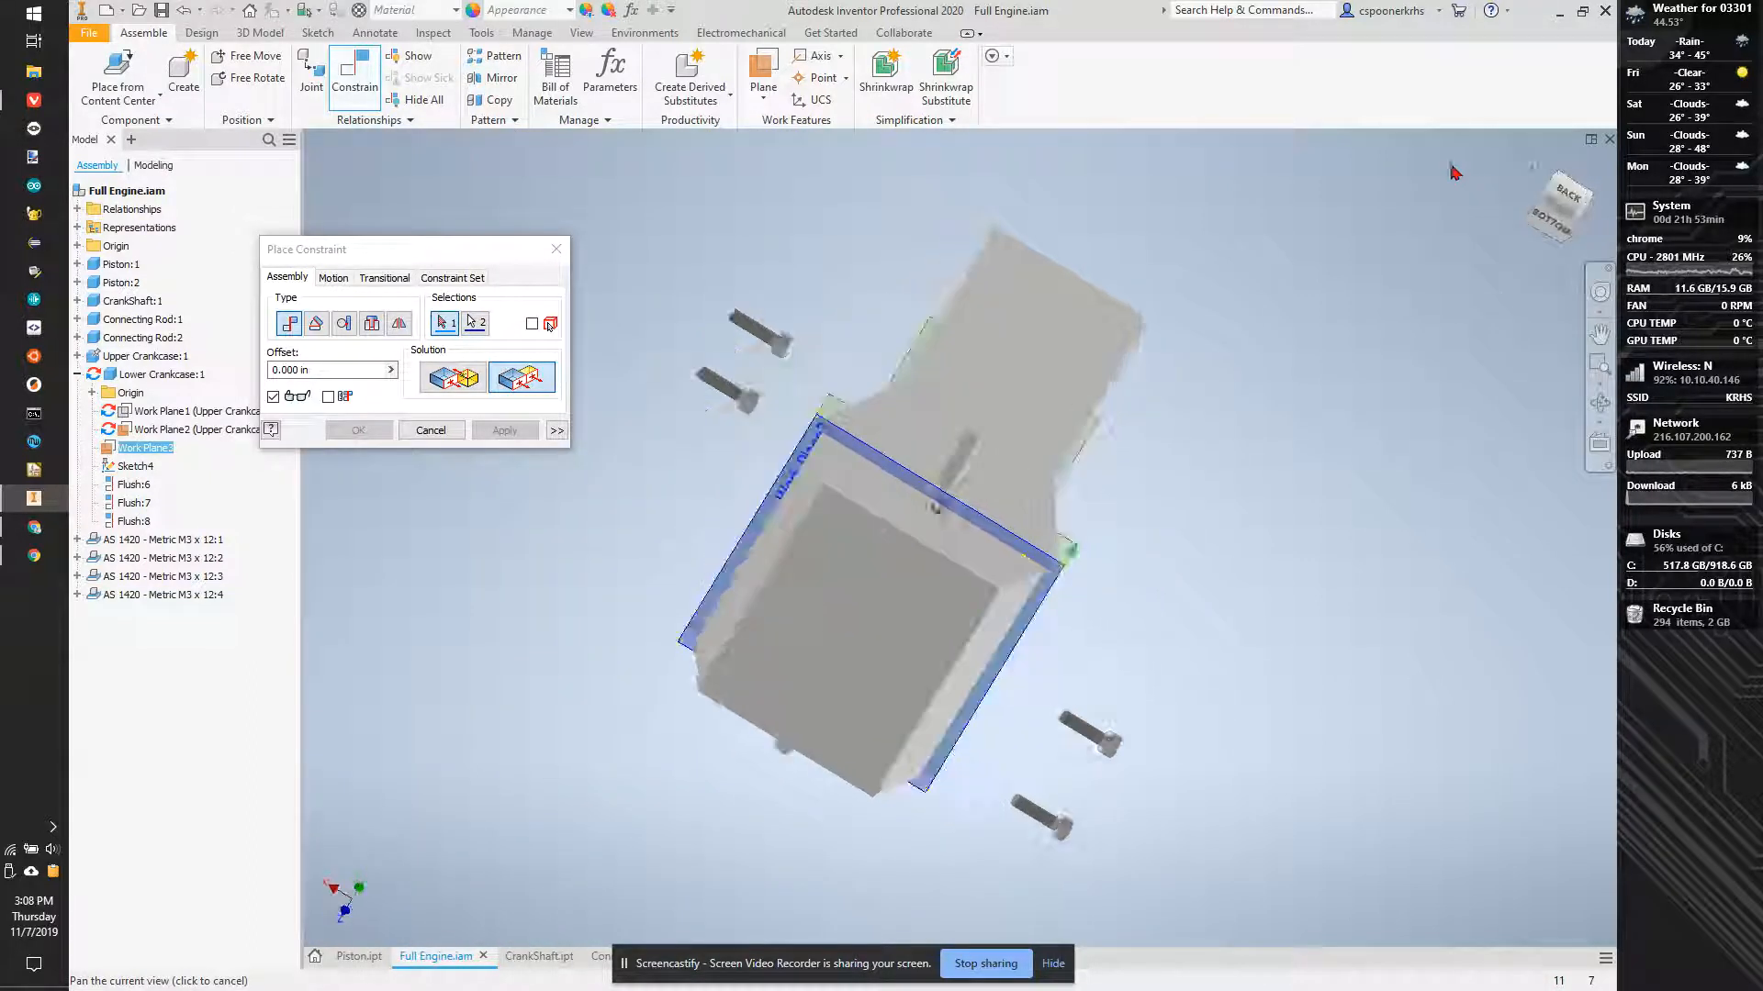
pyautogui.scroll(3, 1110, 735)
pyautogui.scroll(5, 1109, 735)
pyautogui.moveTo(1567, 196); pyautogui.dragTo(1577, 200)
pyautogui.scroll(2, 1031, 618)
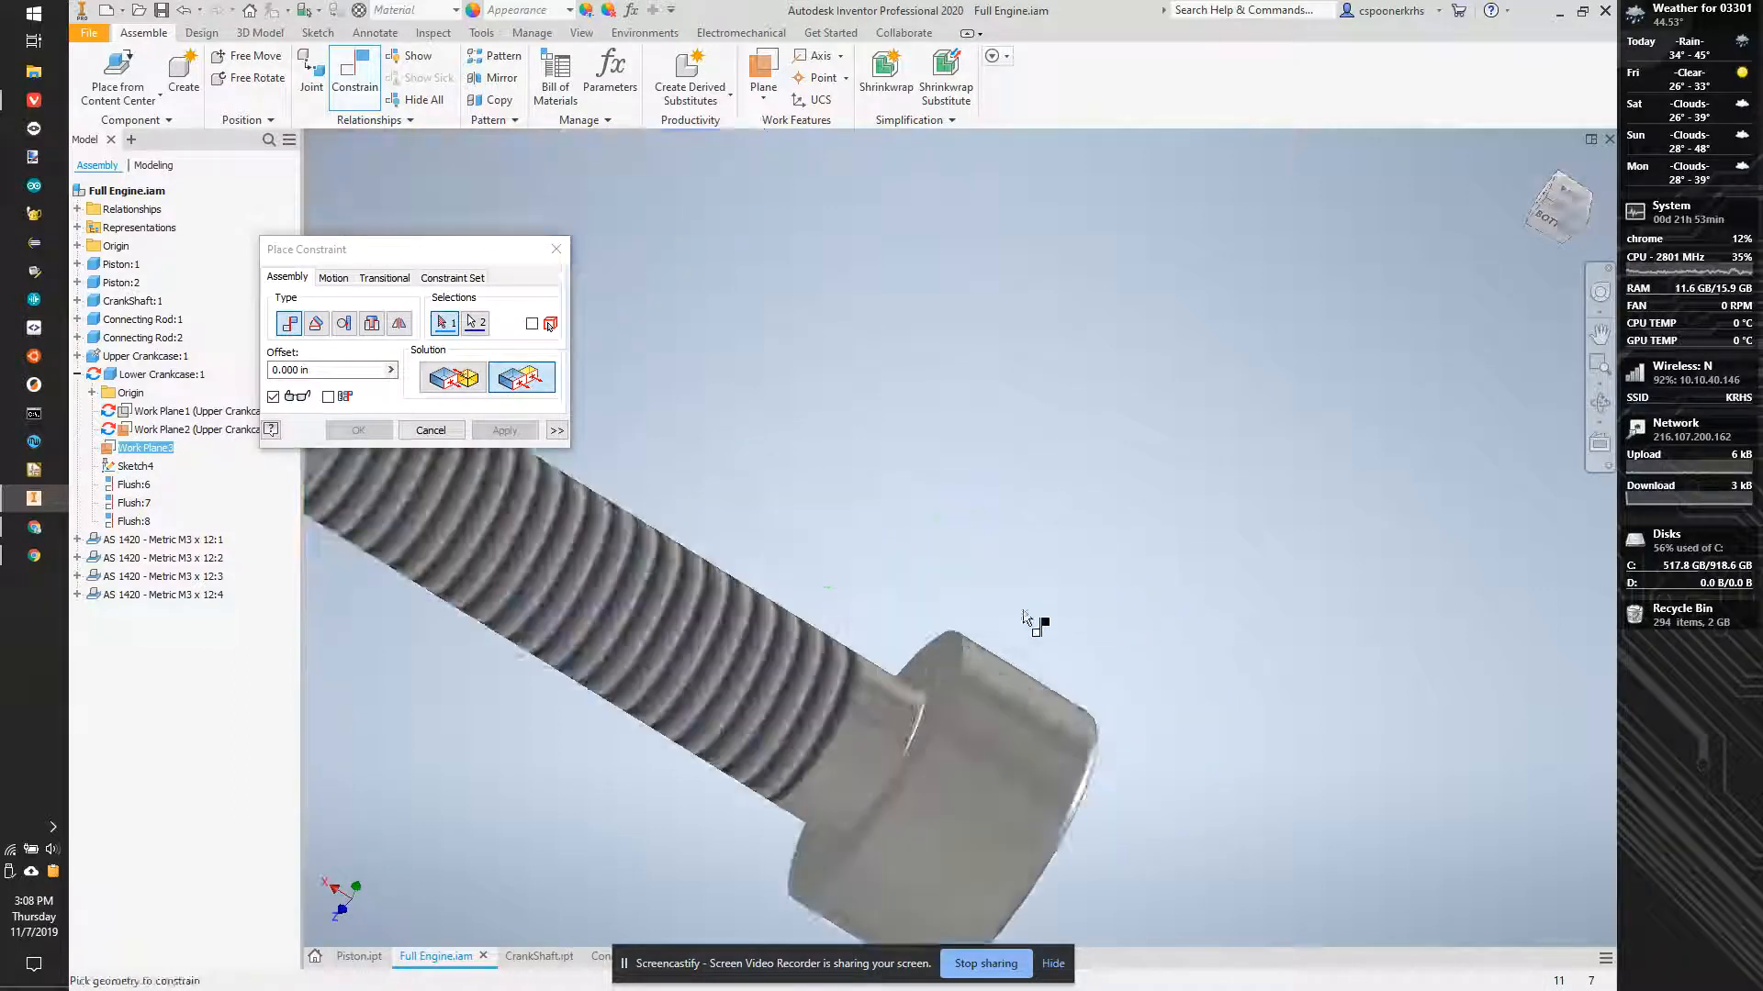
pyautogui.click(951, 683)
pyautogui.scroll(-5, 834, 575)
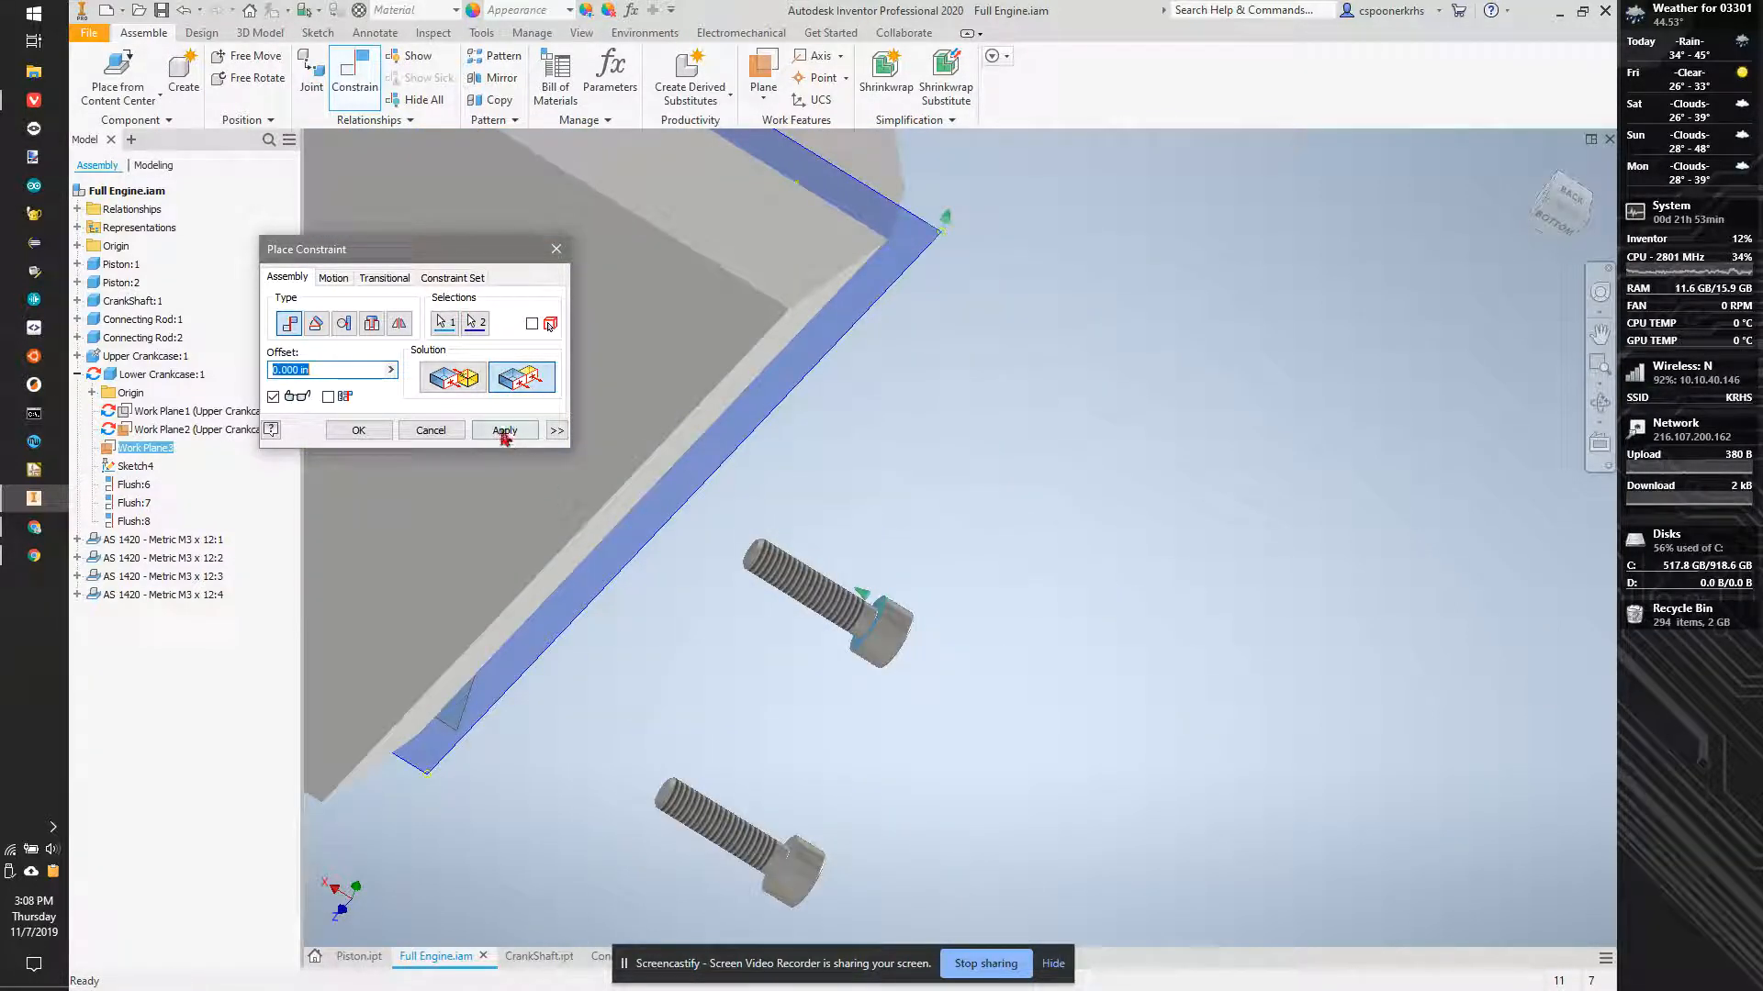
pyautogui.click(504, 432)
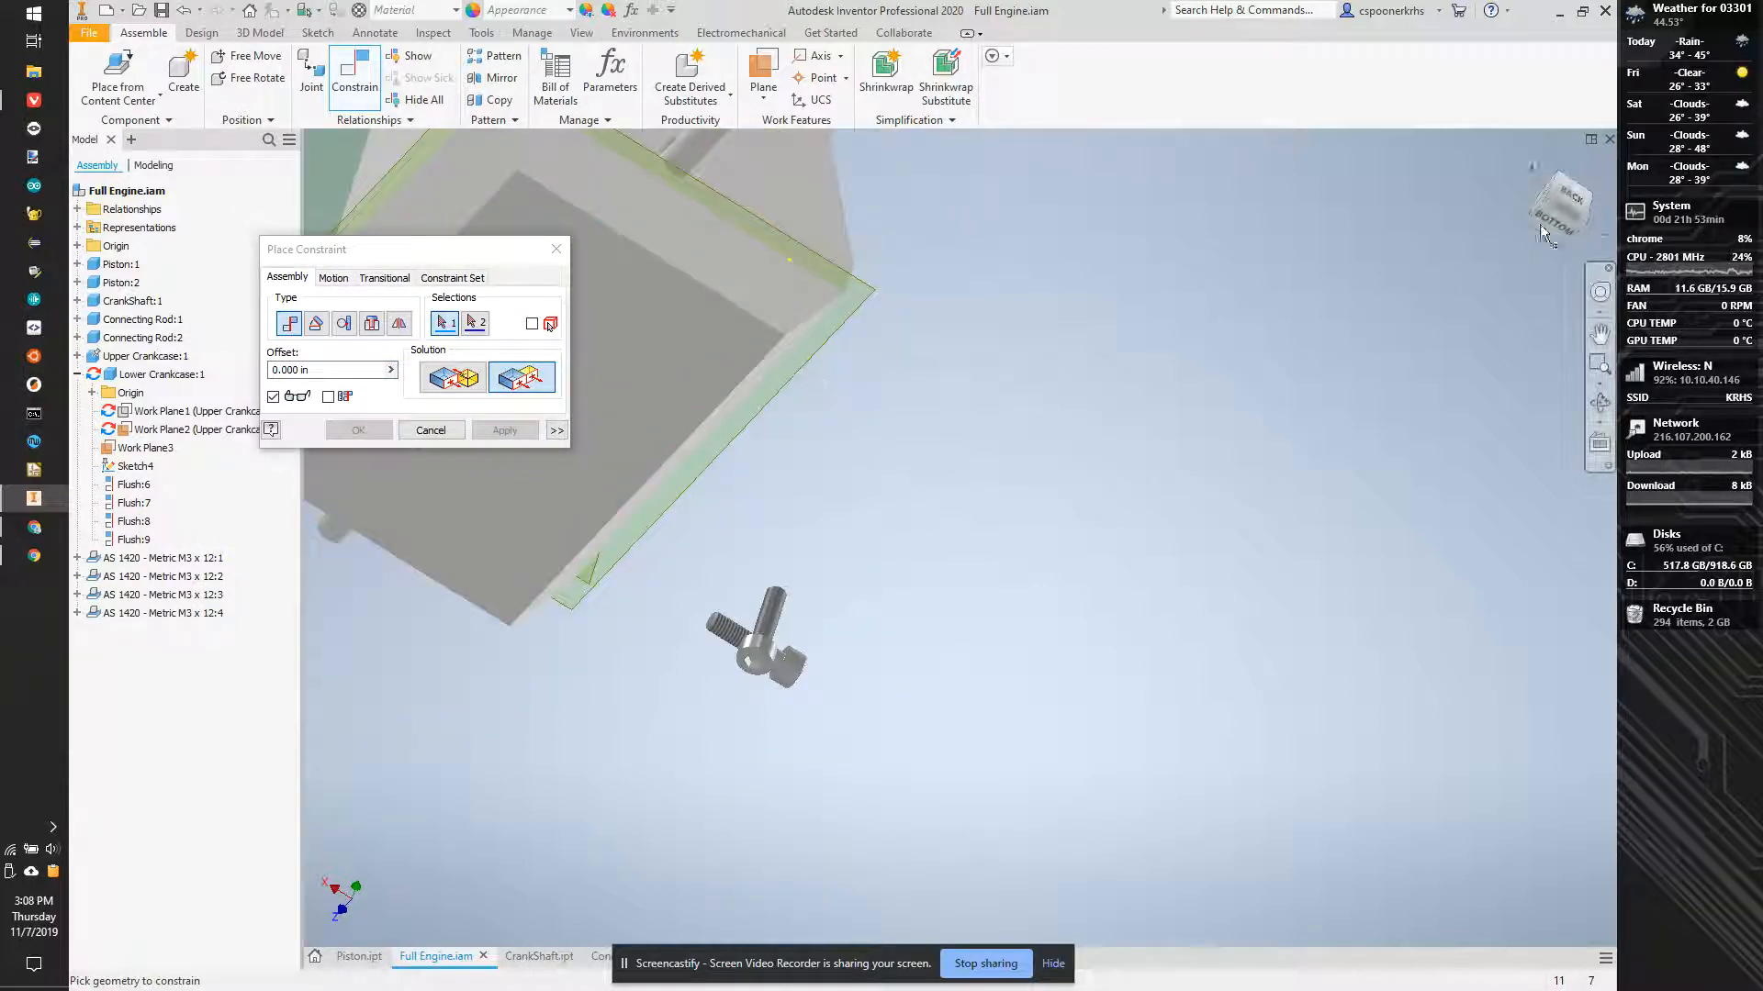
# Leave the constraint command and move the constrained bolt against the Lower Crankcase's side wall, near its corner.
pyautogui.press('Escape')
pyautogui.click(766, 638)
pyautogui.moveTo(763, 367); pyautogui.dragTo(783, 398)
pyautogui.click(1158, 328)
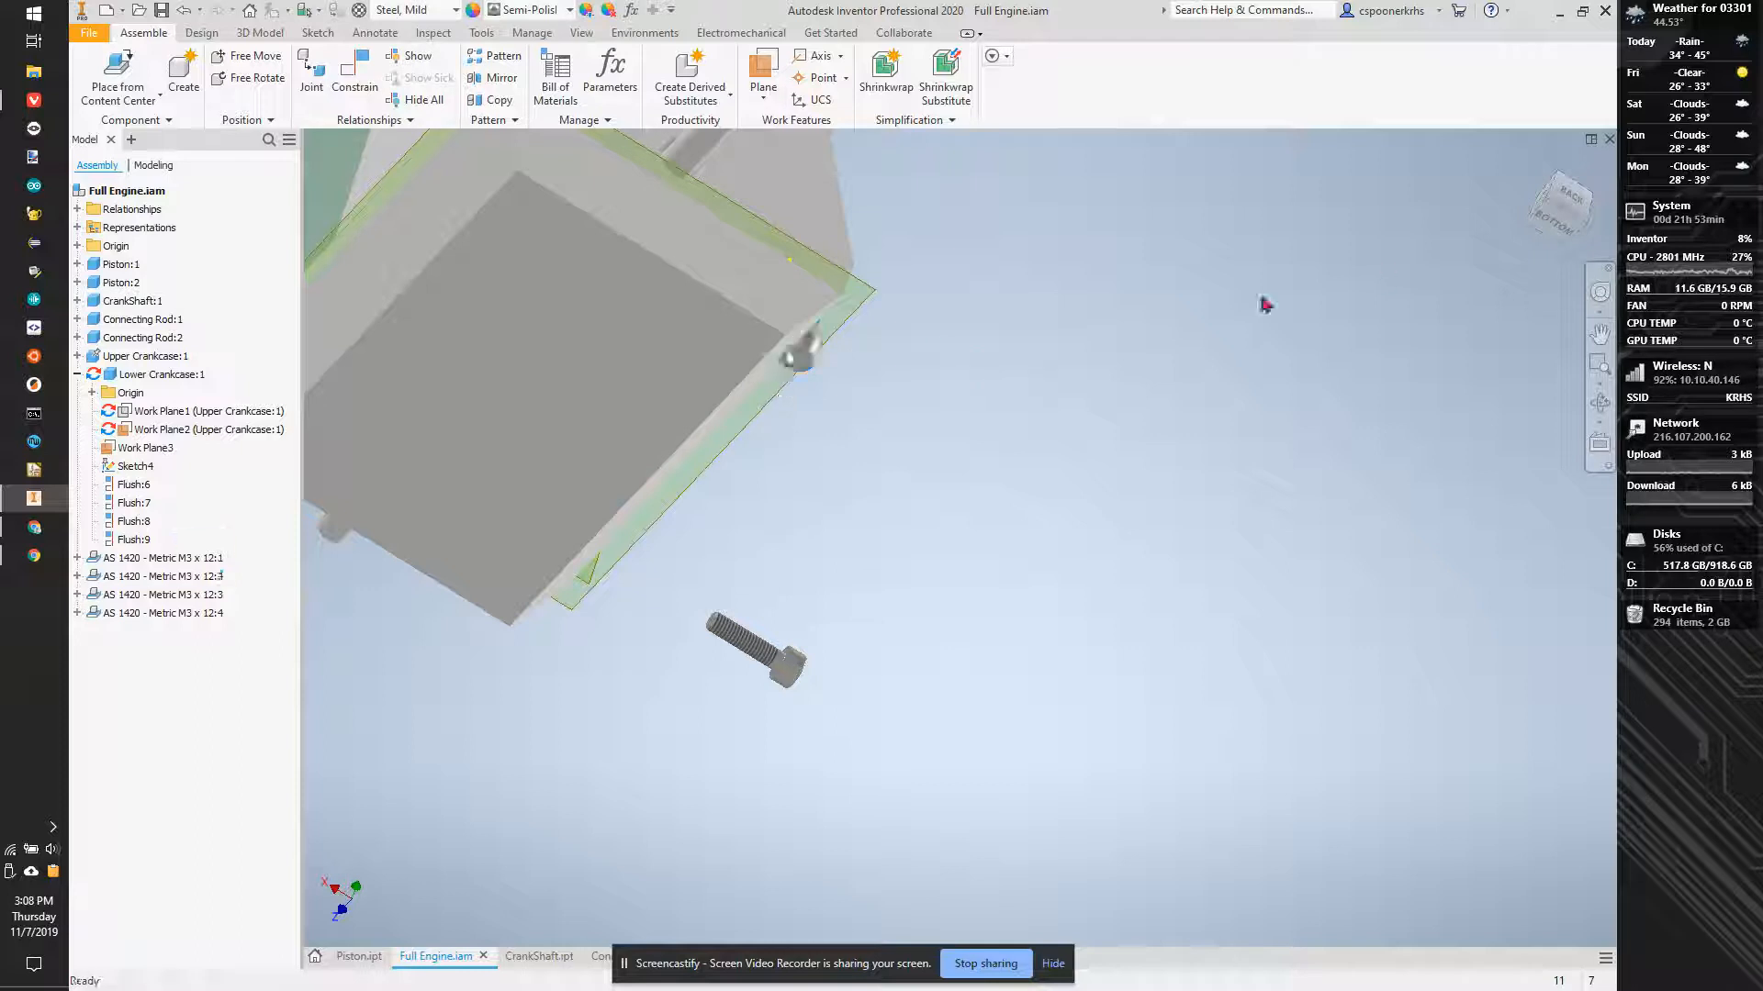
pyautogui.moveTo(1566, 211); pyautogui.dragTo(1484, 244)
pyautogui.scroll(-4, 845, 343)
pyautogui.scroll(1, 846, 342)
pyautogui.moveTo(858, 386); pyautogui.dragTo(887, 444, button='middle')
pyautogui.scroll(-5, 616, 160)
pyautogui.scroll(2, 552, 404)
pyautogui.click(552, 404)
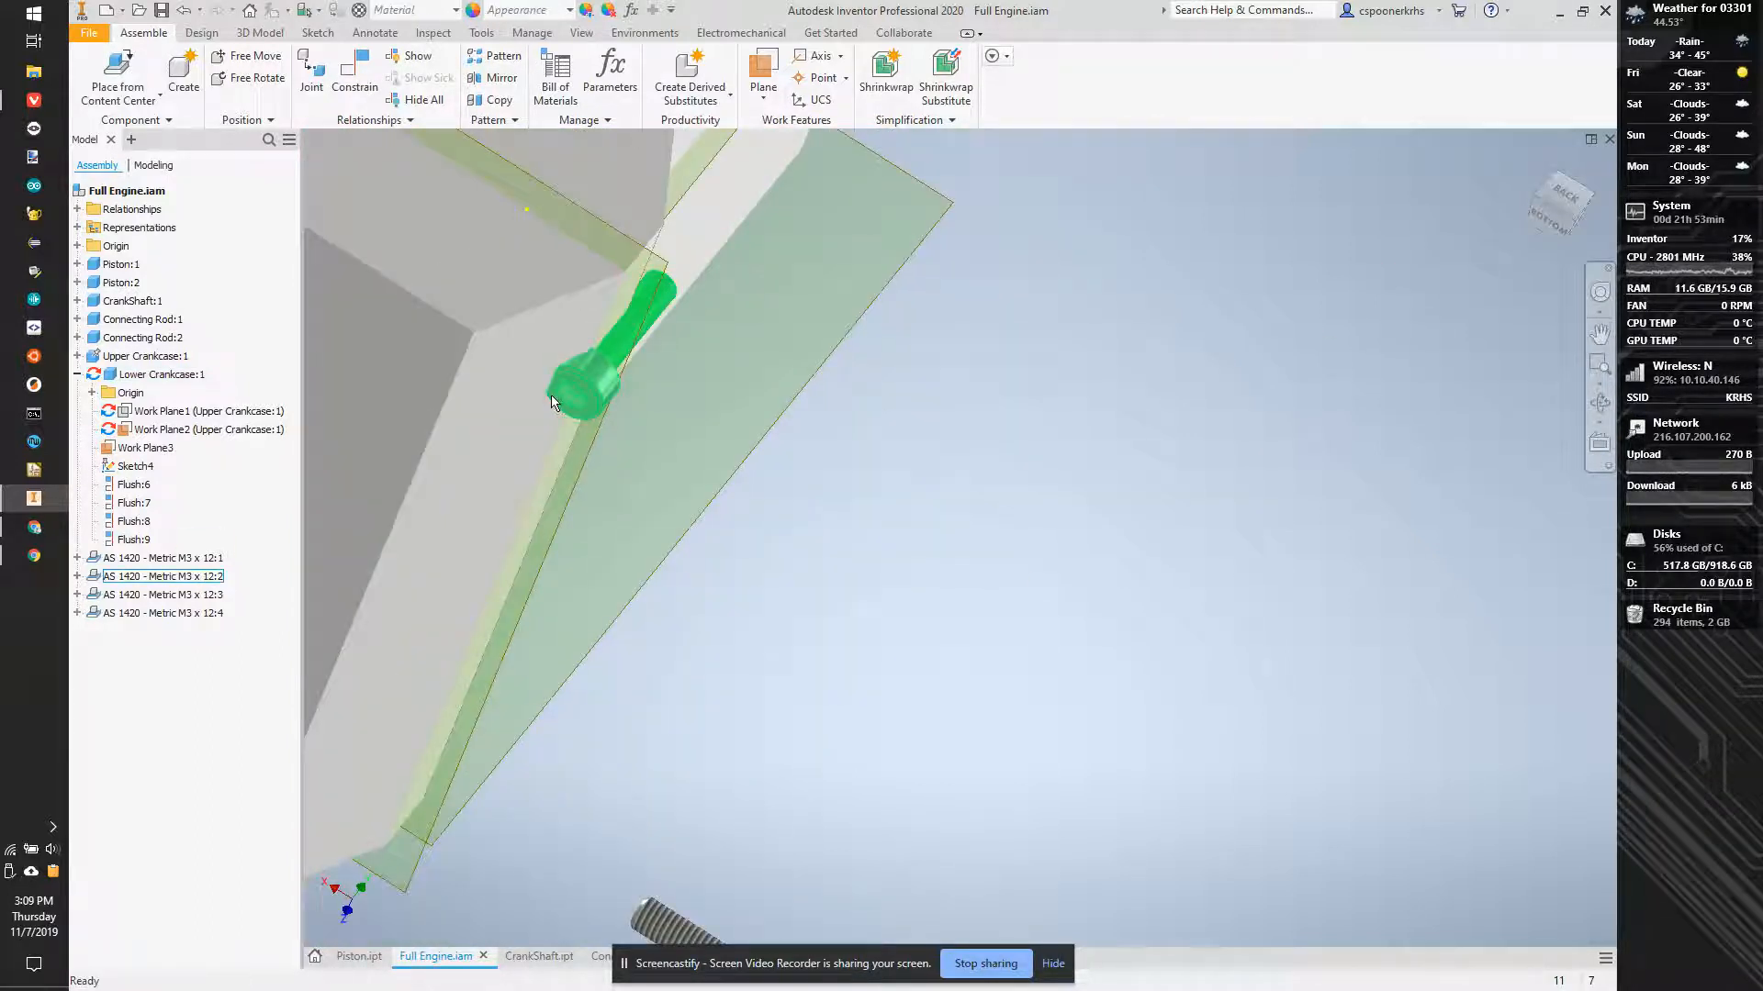
pyautogui.moveTo(609, 394); pyautogui.dragTo(579, 413)
pyautogui.scroll(3, 1060, 487)
pyautogui.click(1425, 260)
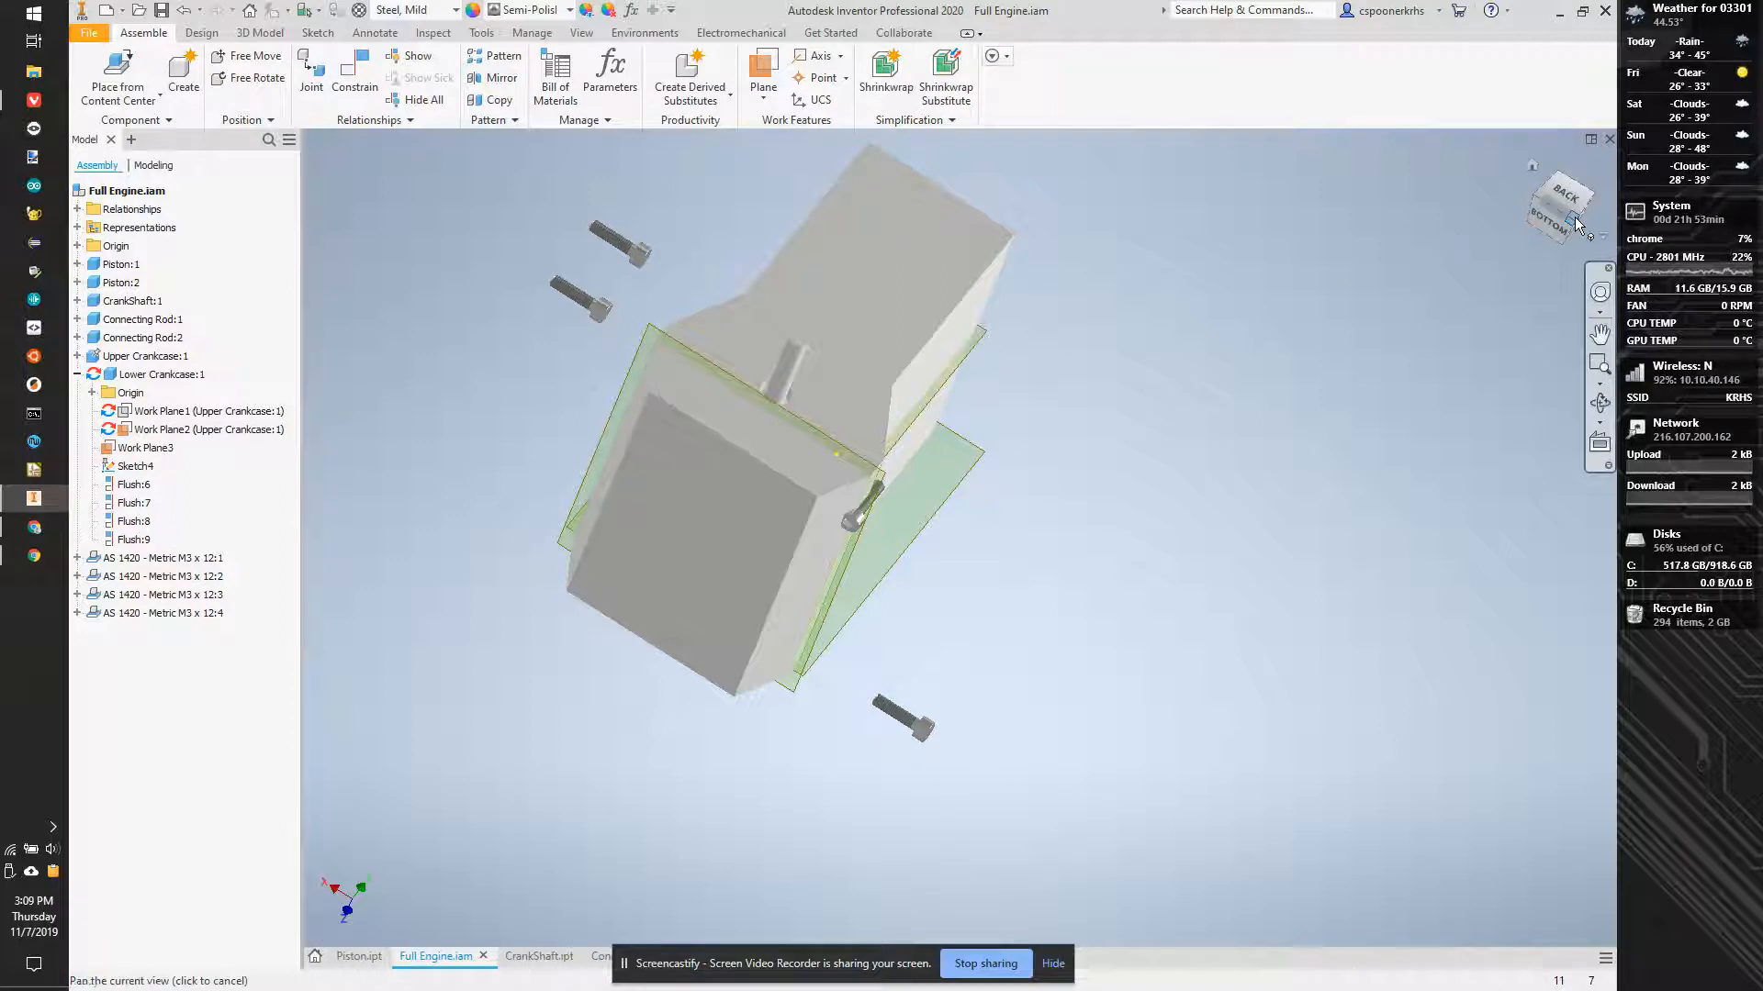
# Try to mate the XZ origin plane of bolt AS 1420 - Metric M3 x 12:2 to the crankcase's large end face with offset -.5.
pyautogui.moveTo(1572, 220); pyautogui.dragTo(1506, 218)
pyautogui.click(354, 74)
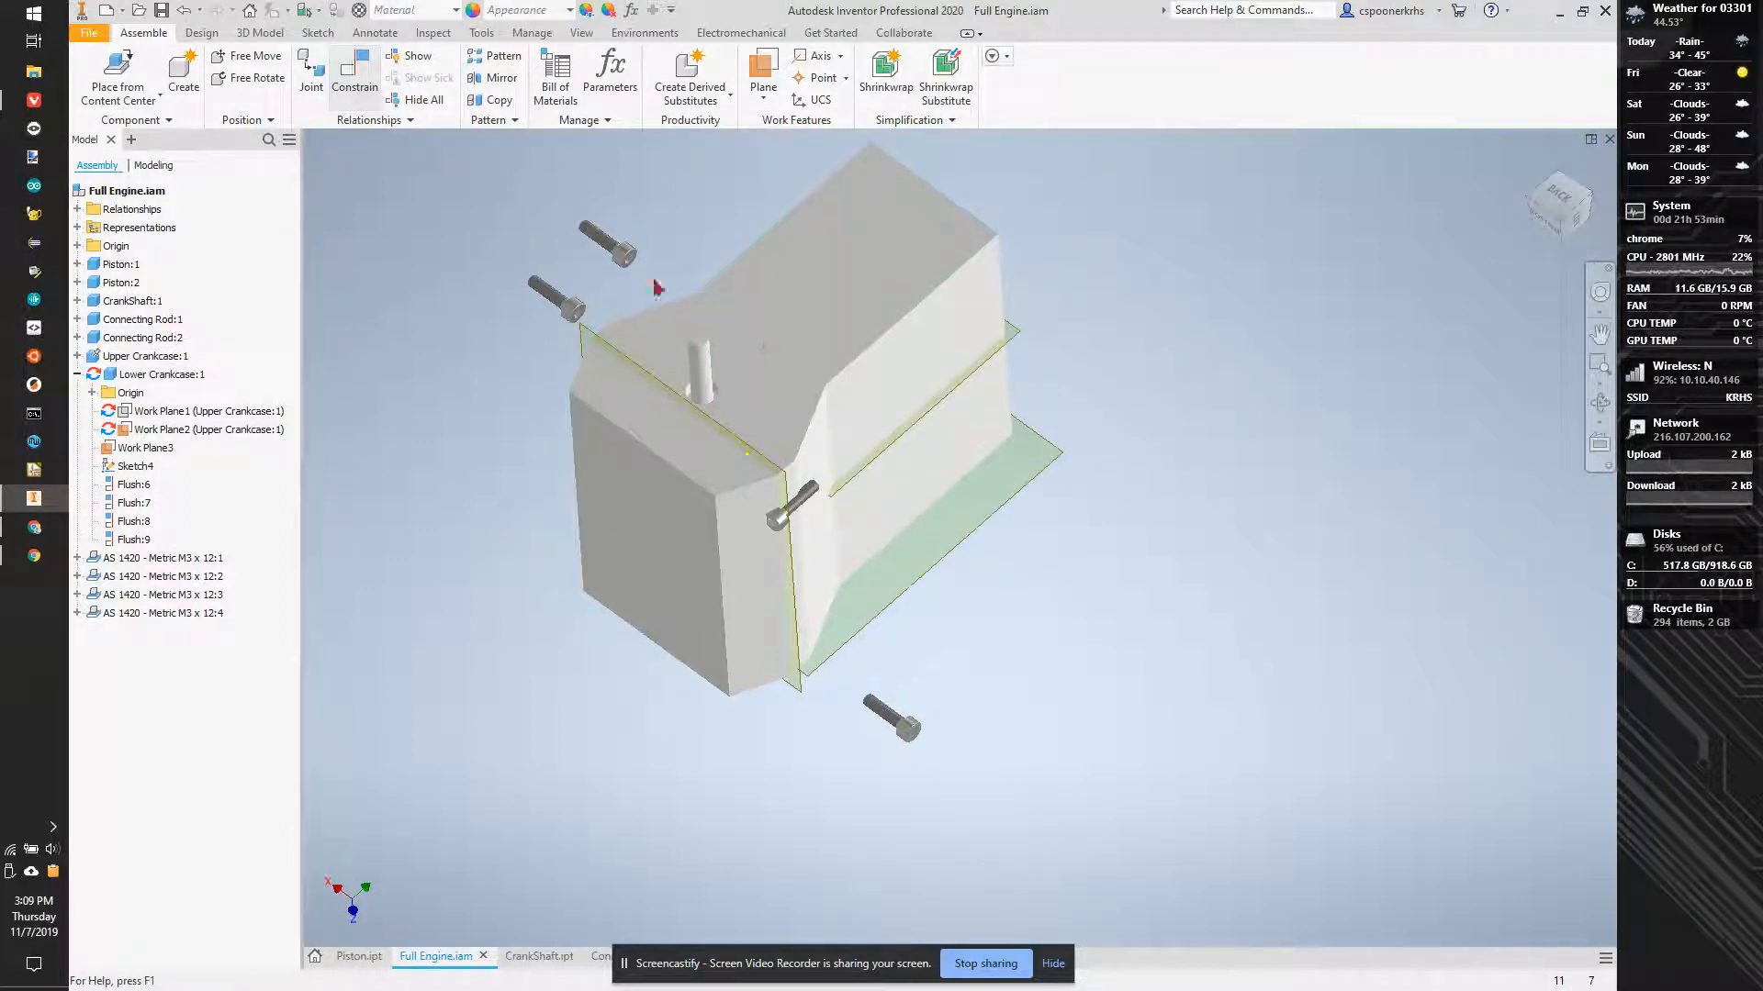
pyautogui.click(783, 409)
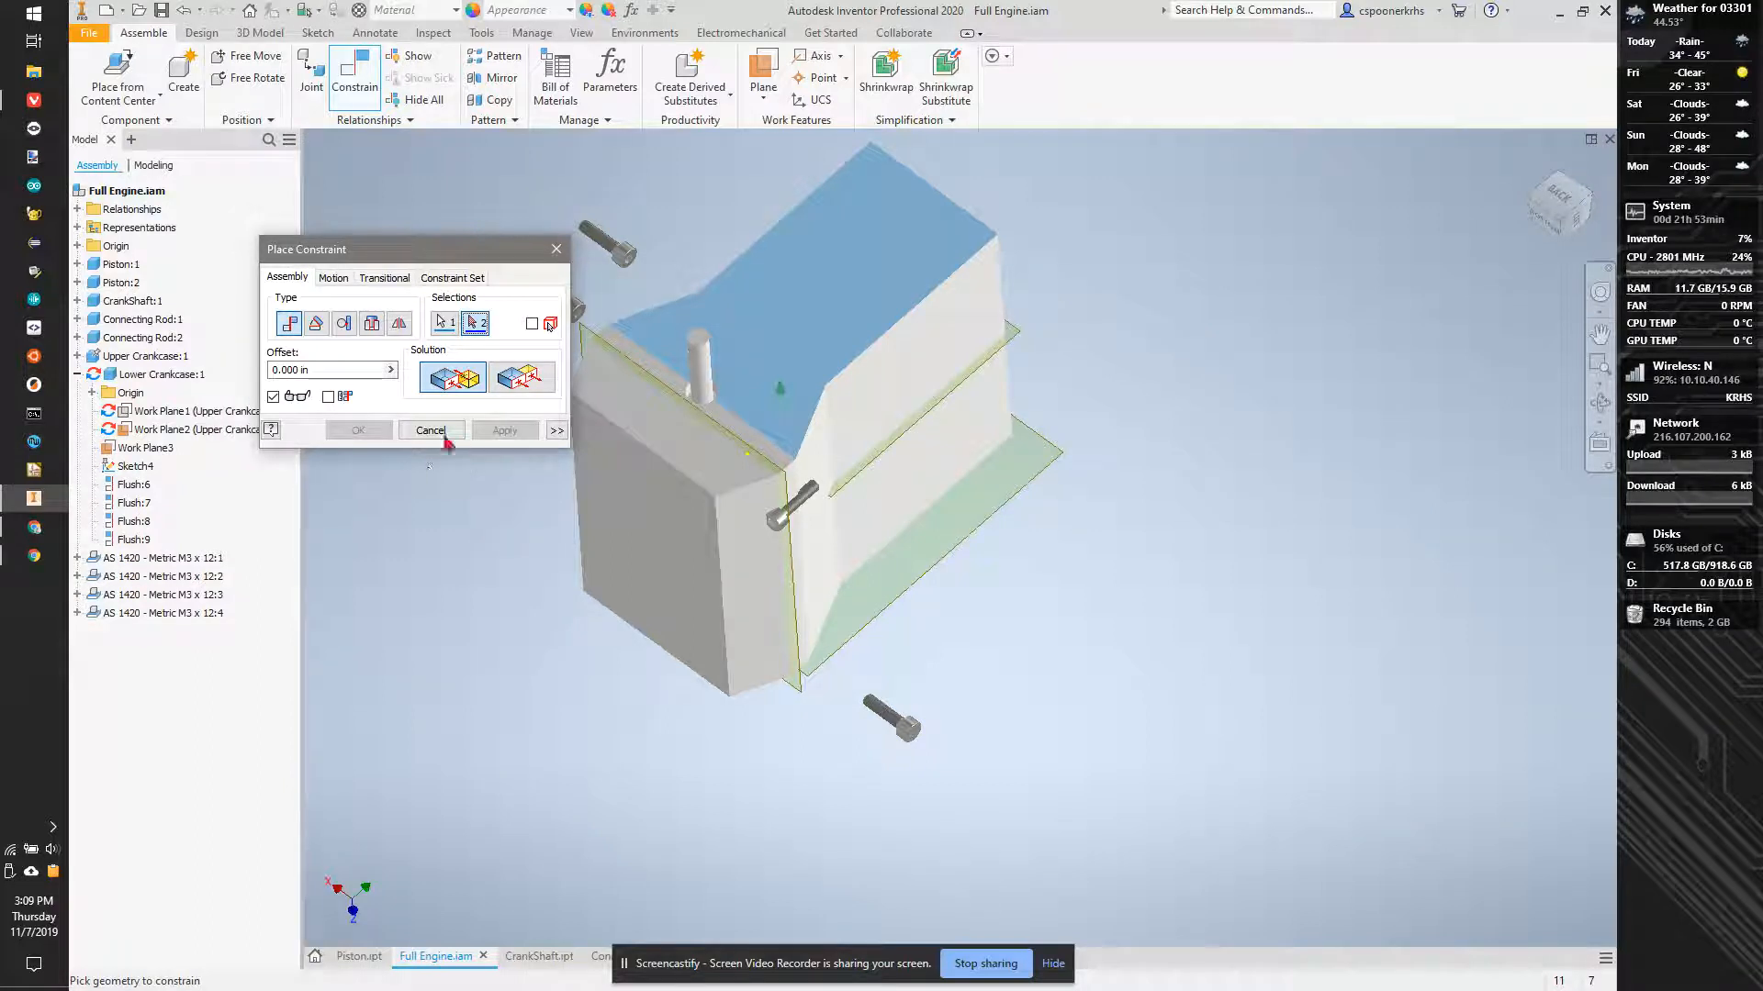
pyautogui.click(78, 558)
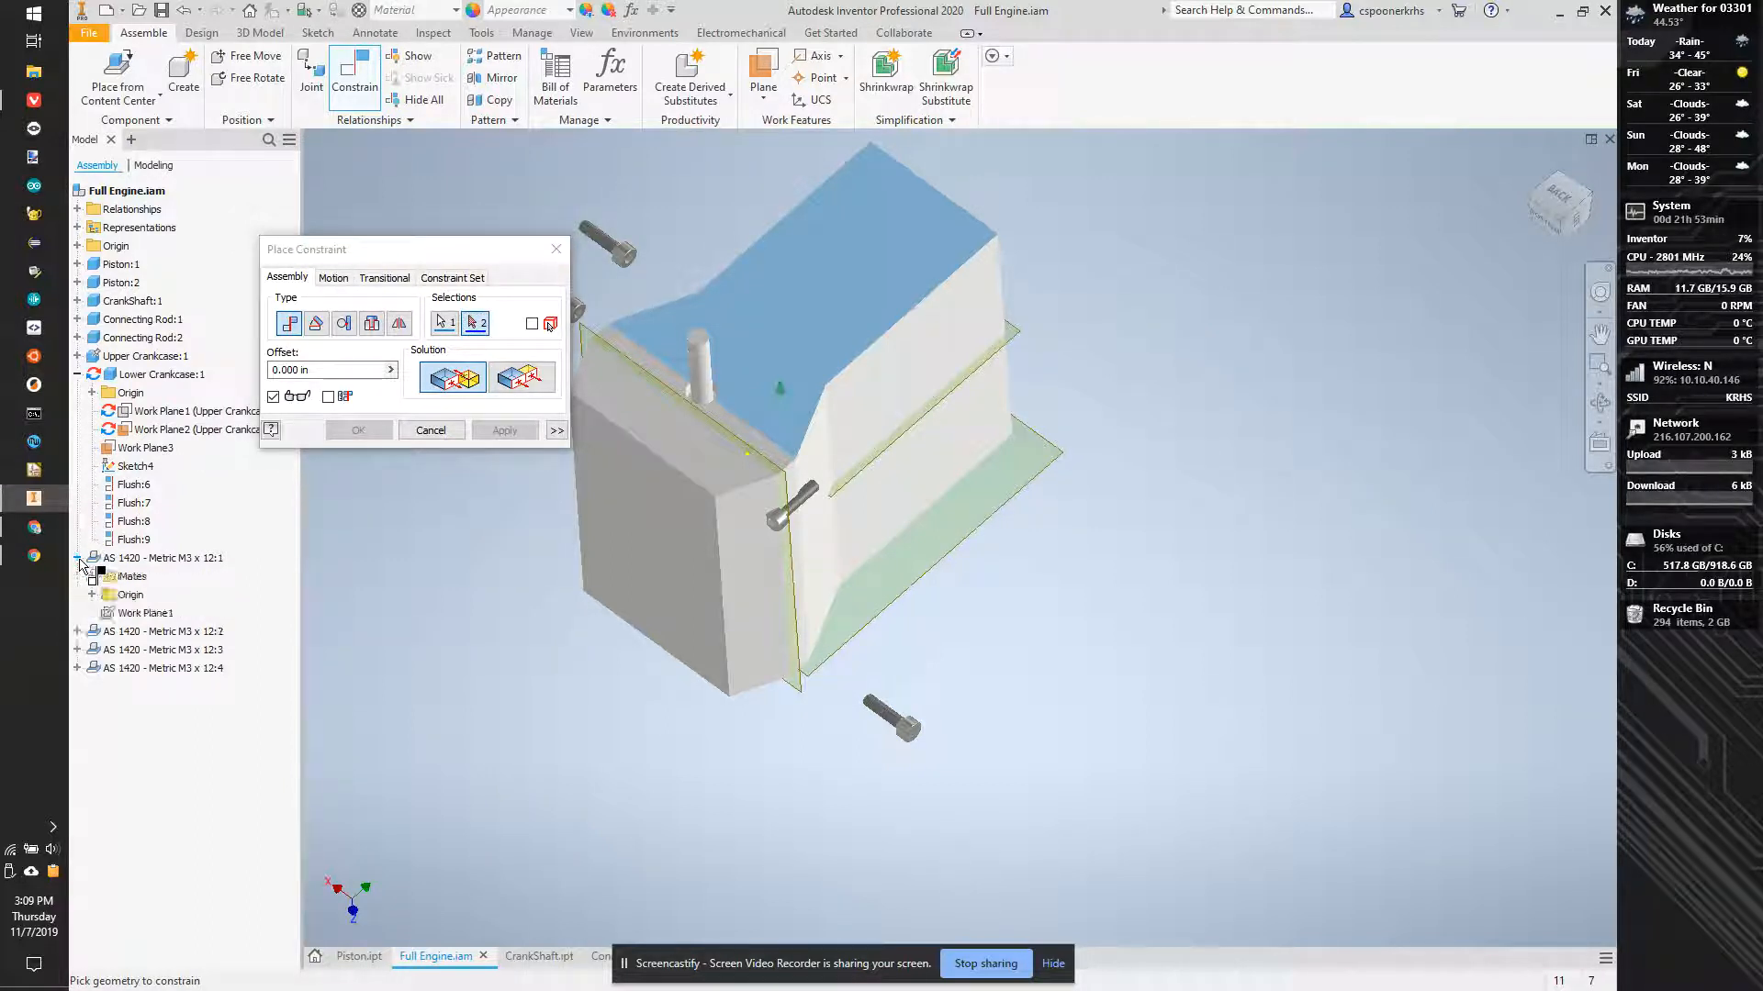
pyautogui.click(77, 558)
pyautogui.click(77, 577)
pyautogui.moveTo(82, 588); pyautogui.dragTo(101, 606)
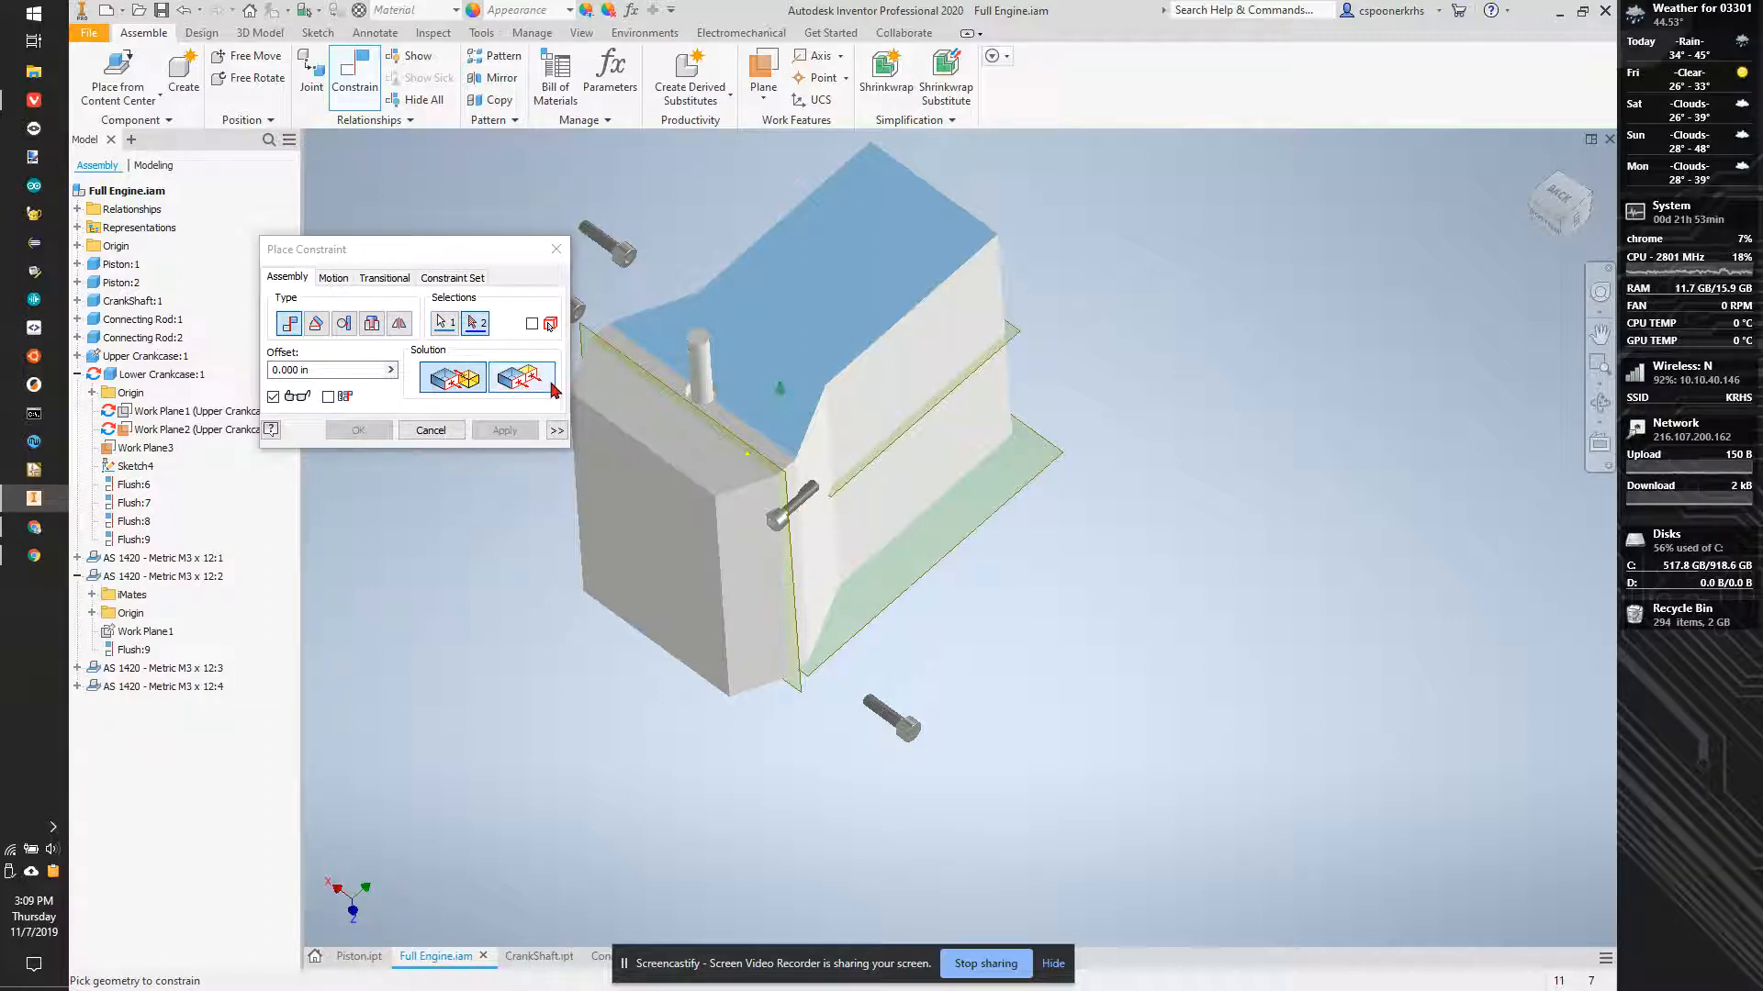
pyautogui.click(92, 613)
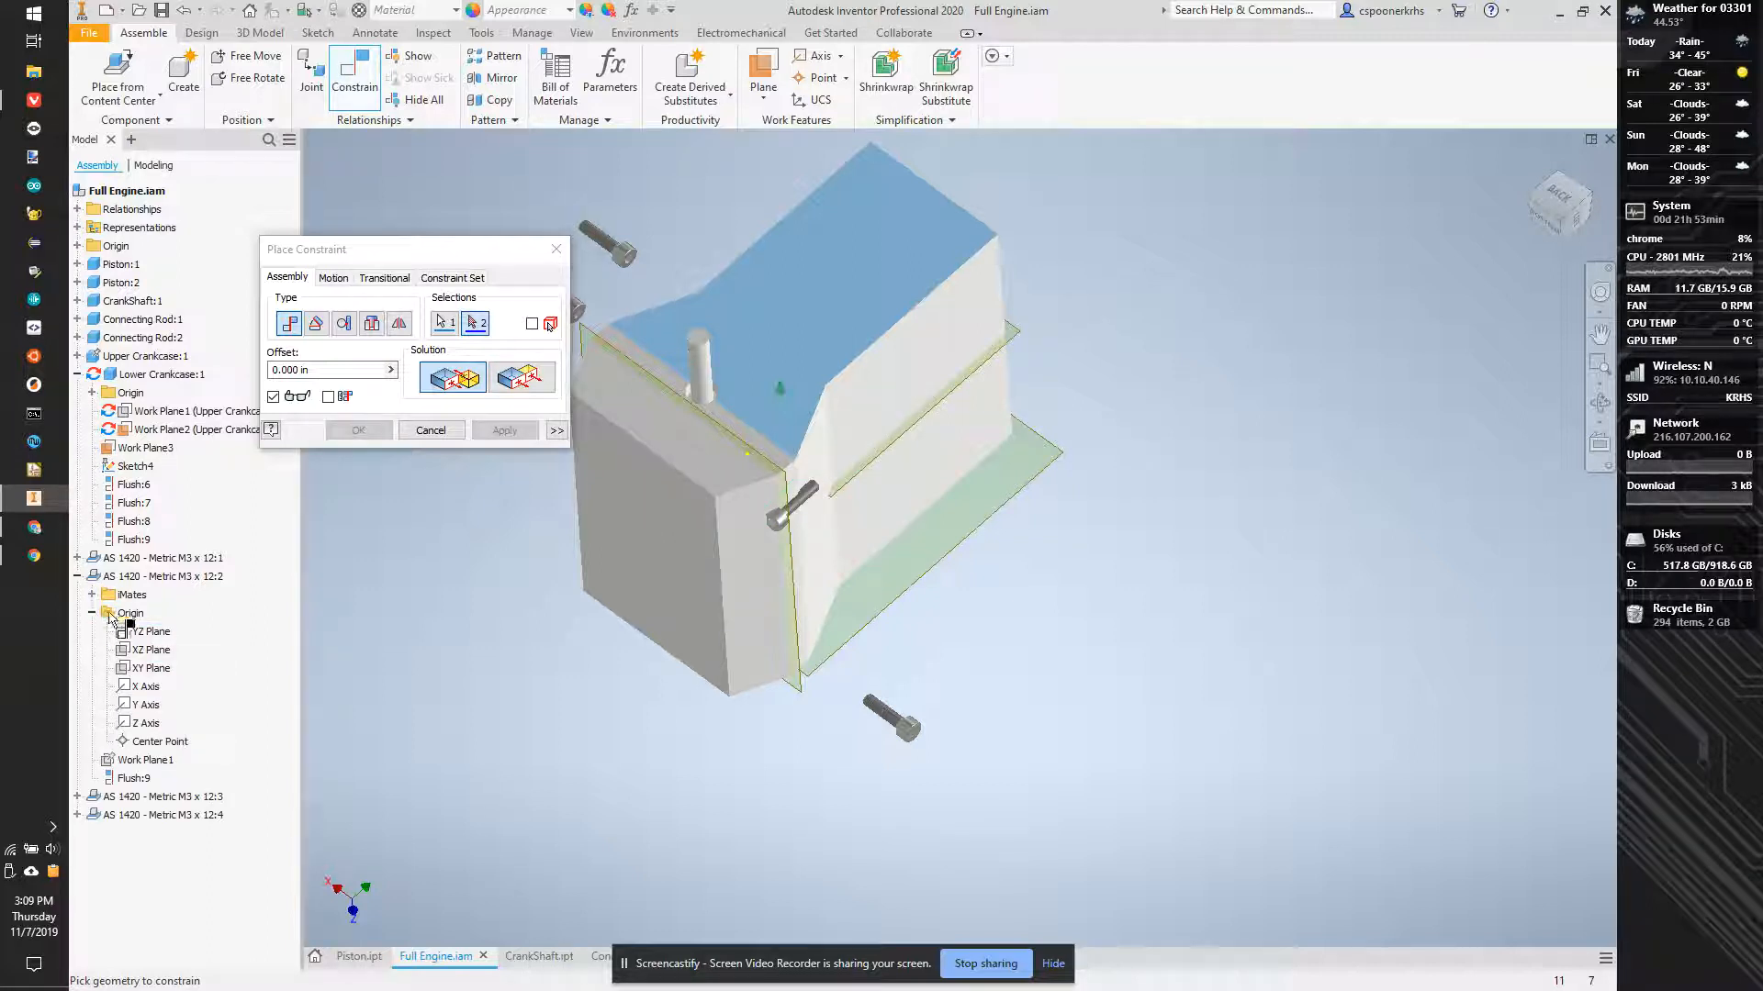
pyautogui.click(152, 649)
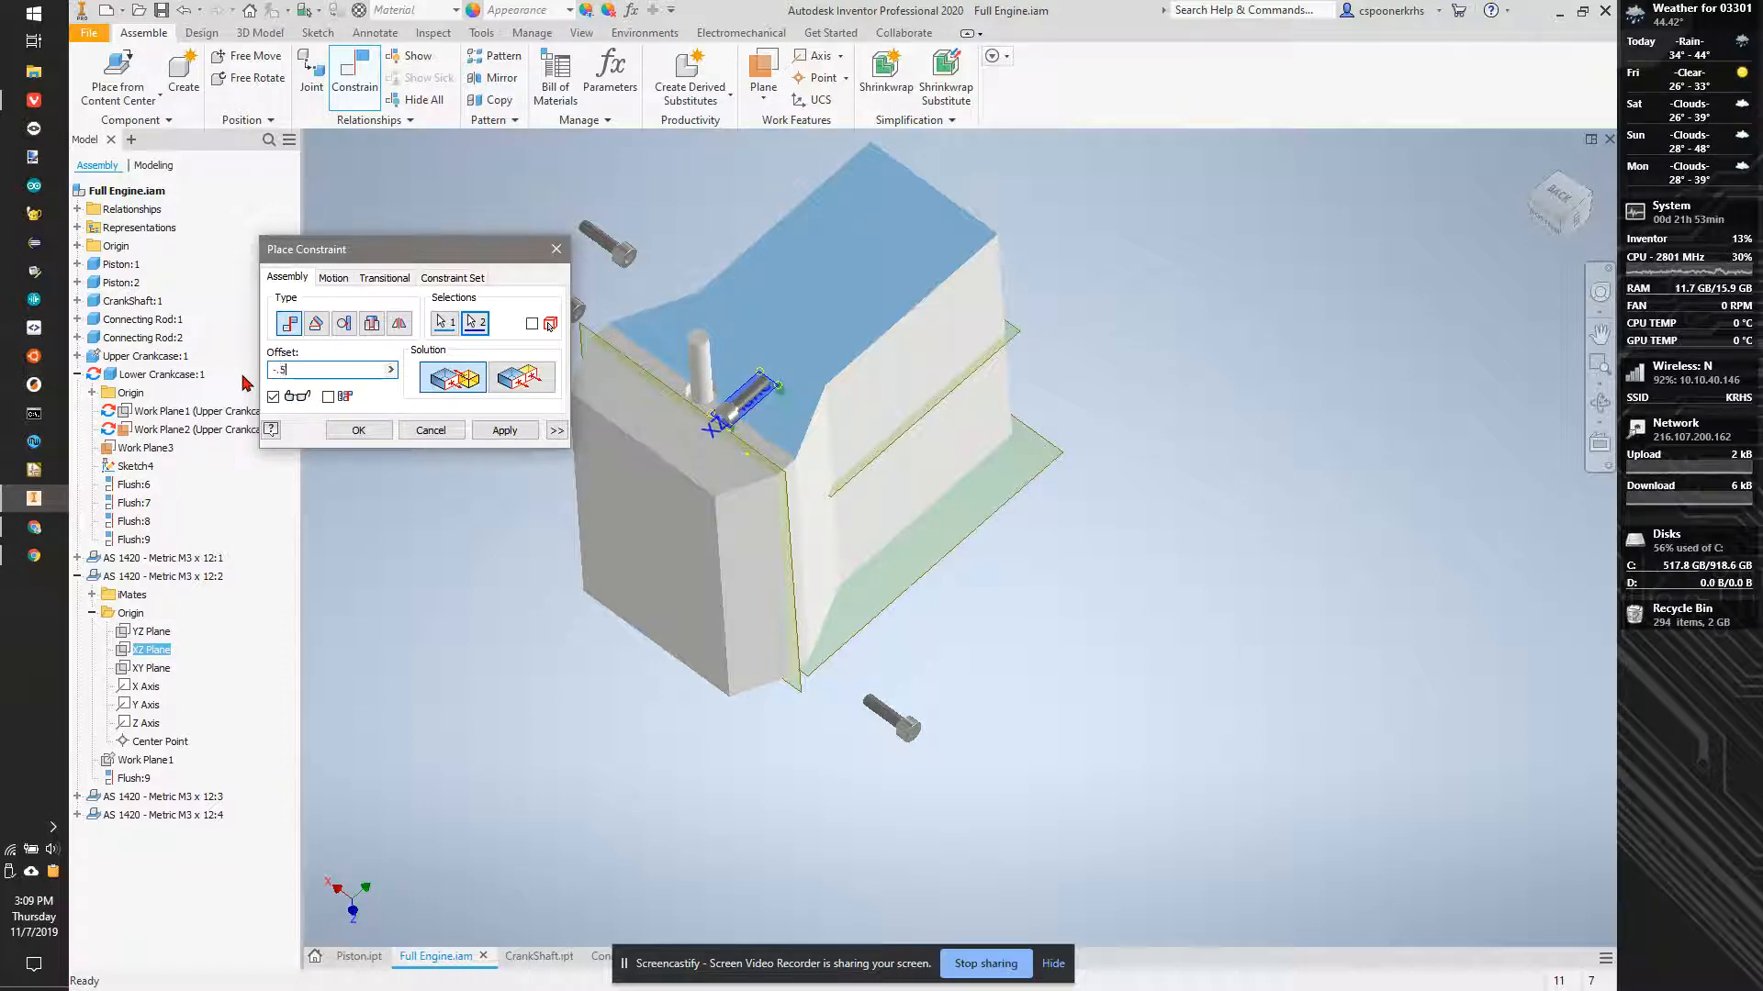
pyautogui.scroll(5, 1517, 266)
pyautogui.scroll(-6, 1286, 311)
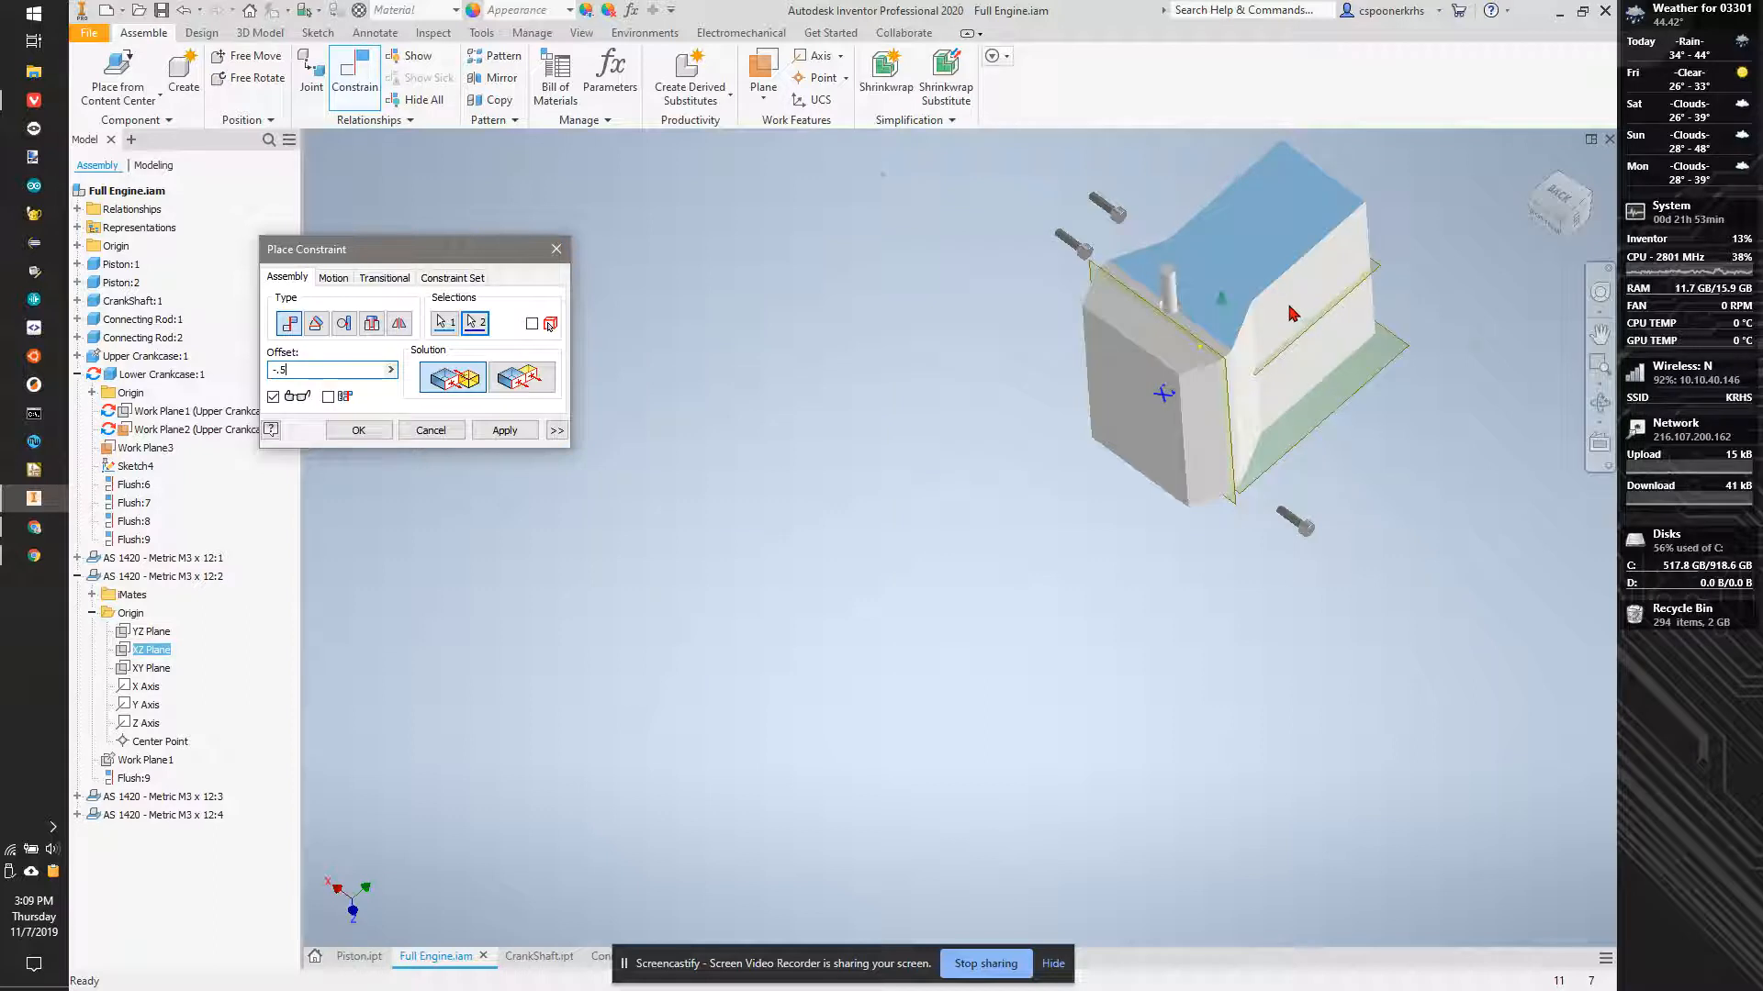
pyautogui.moveTo(1590, 213)
pyautogui.mouseDown()
pyautogui.moveTo(1503, 933)
pyautogui.moveTo(1385, 830)
pyautogui.moveTo(1472, 928)
pyautogui.moveTo(1615, 183)
pyautogui.moveTo(398, 279)
pyautogui.moveTo(396, 322)
pyautogui.moveTo(1495, 339)
pyautogui.moveTo(1577, 219)
pyautogui.mouseUp()
pyautogui.press('Escape')
pyautogui.moveTo(1436, 484); pyautogui.dragTo(960, 744, button='middle')
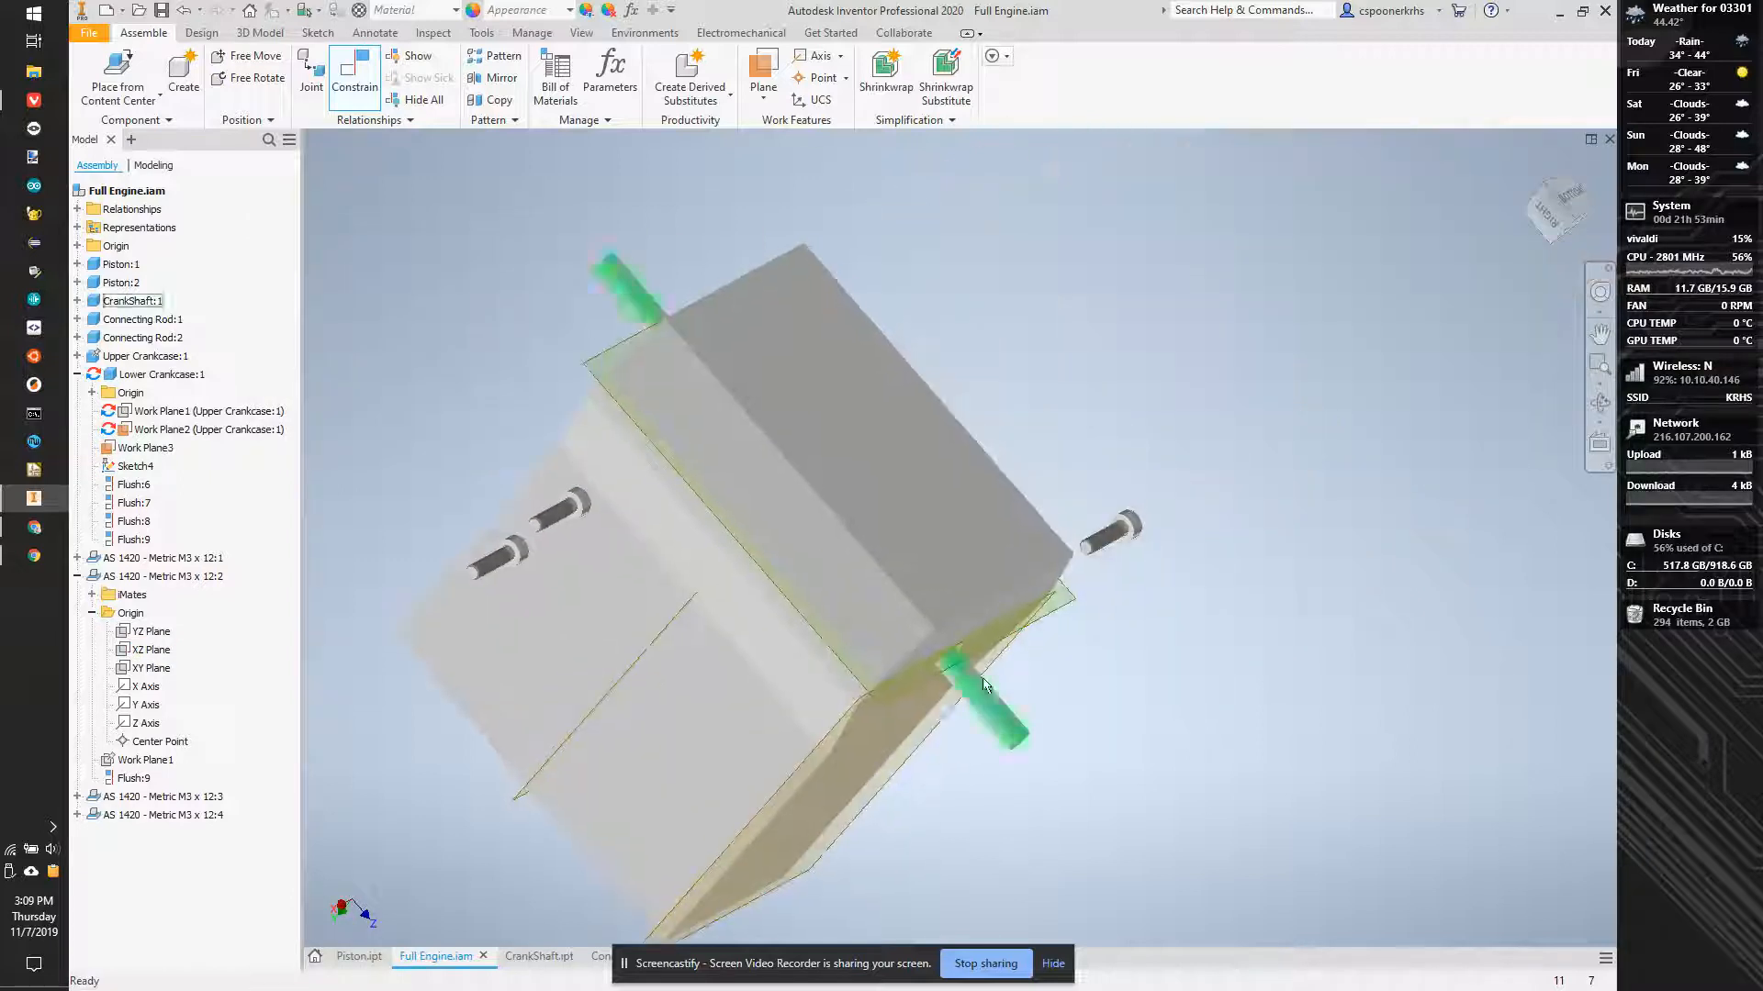
# Apply a Flush constraint with offset -.1 between the Lower Crankcase's long narrow side face and the XZ Plane of bolt AS 1420 - Metric M3 x 12:2.
pyautogui.click(1568, 218)
pyautogui.moveTo(1565, 216); pyautogui.dragTo(1570, 284)
pyautogui.scroll(-3, 943, 555)
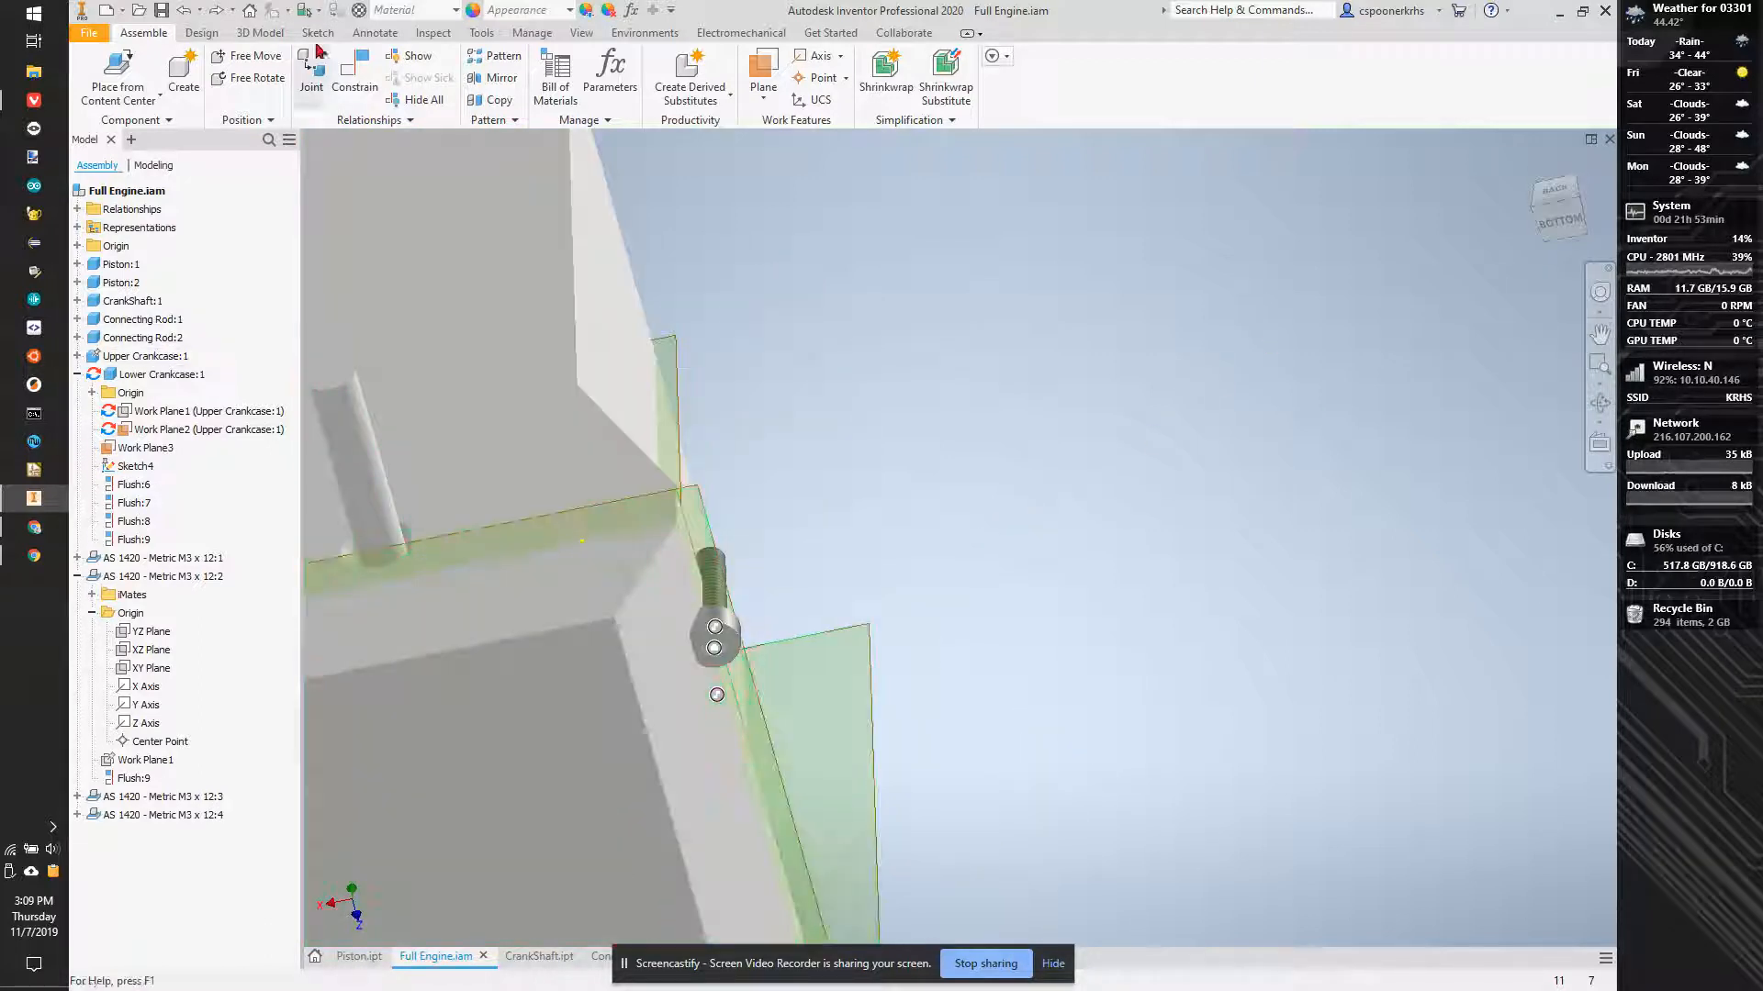
pyautogui.click(354, 73)
pyautogui.scroll(-3, 706, 496)
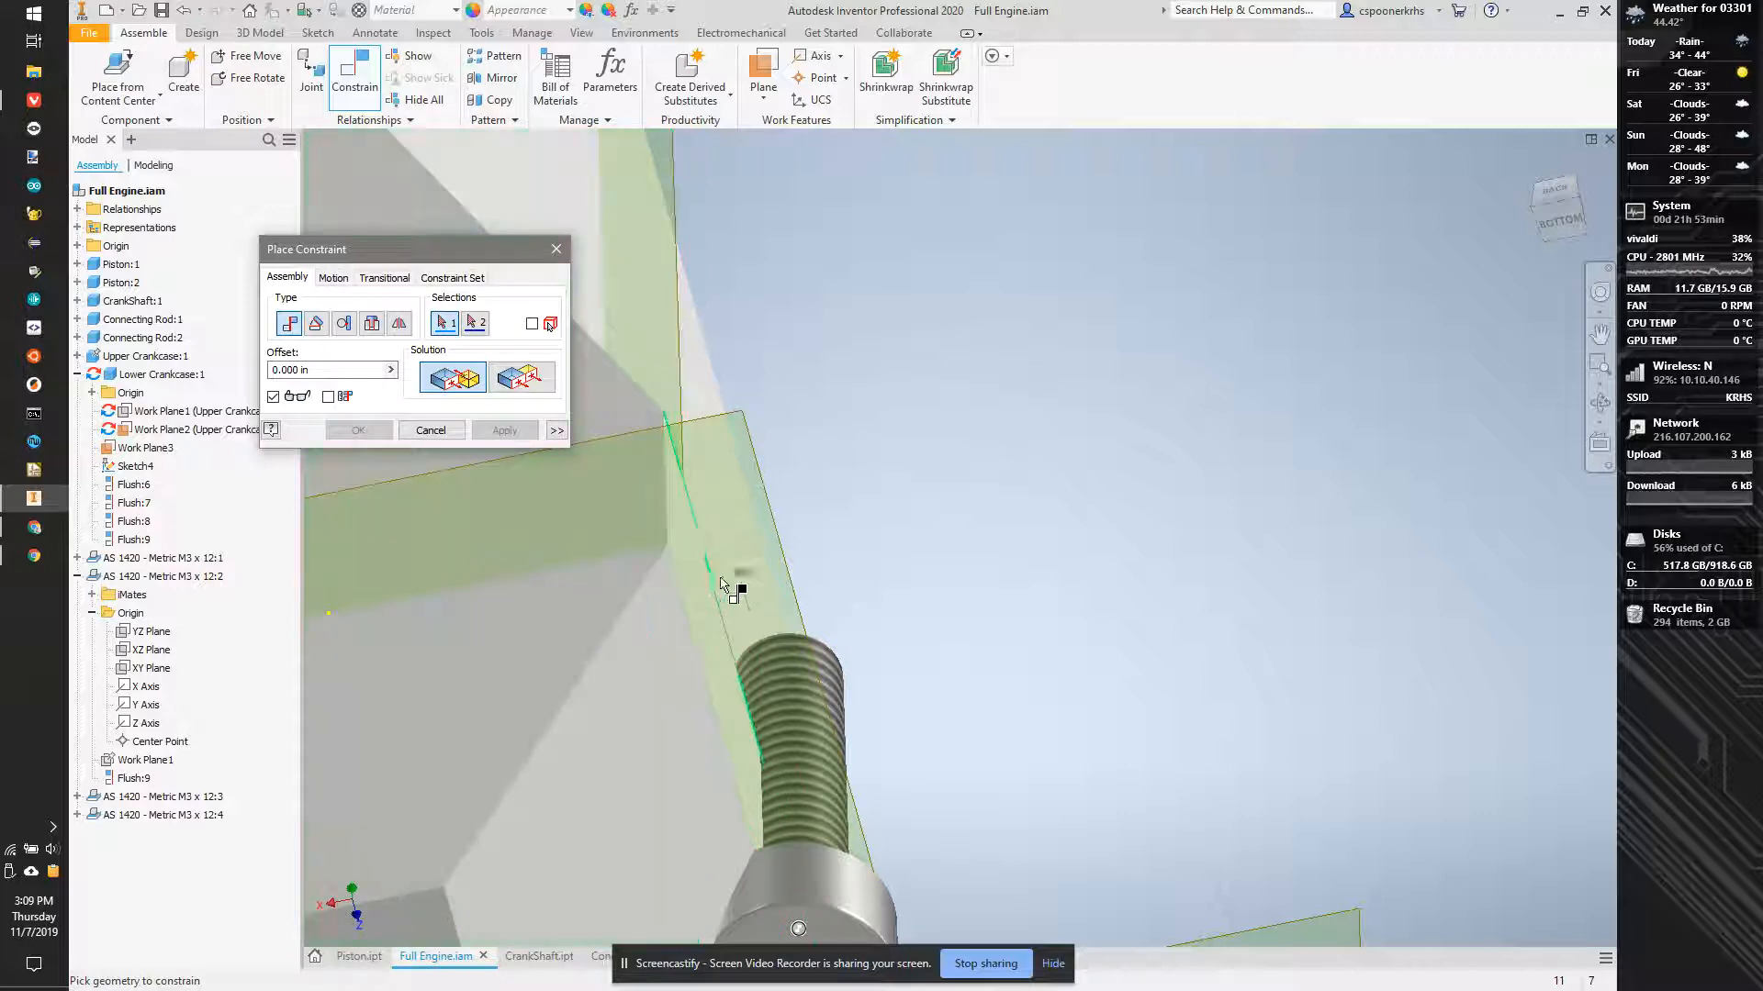
pyautogui.scroll(5, 1251, 396)
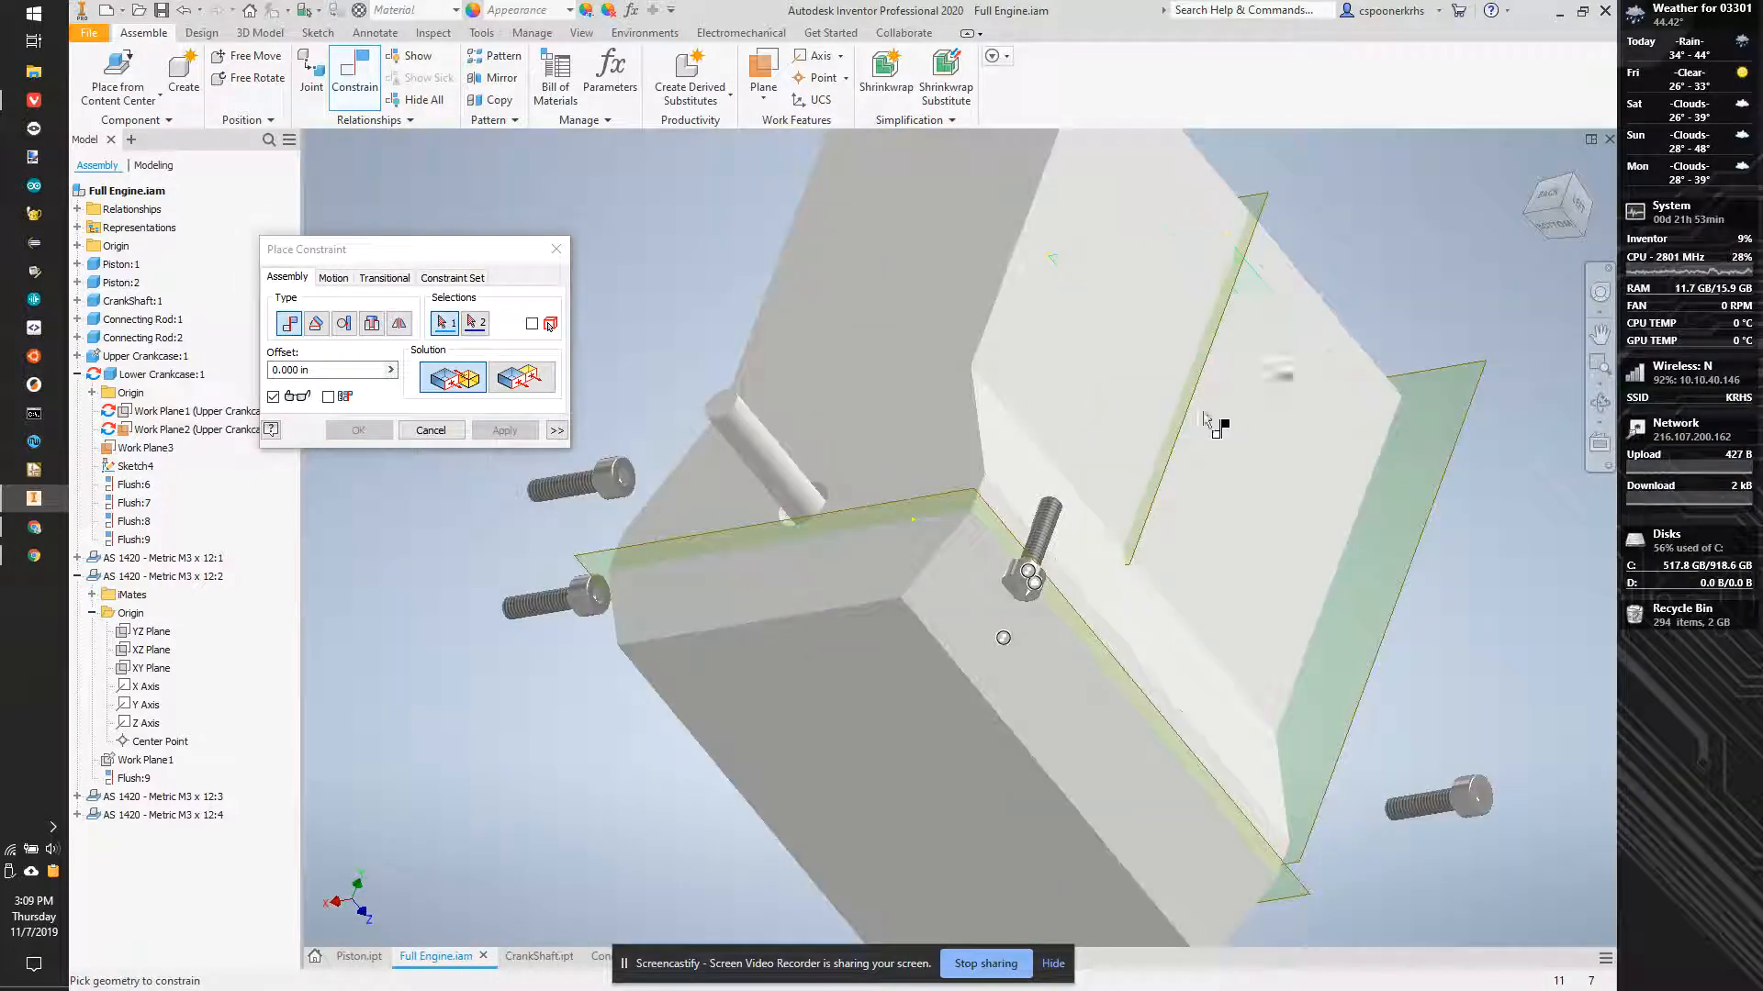
pyautogui.click(1251, 397)
pyautogui.scroll(-4, 995, 504)
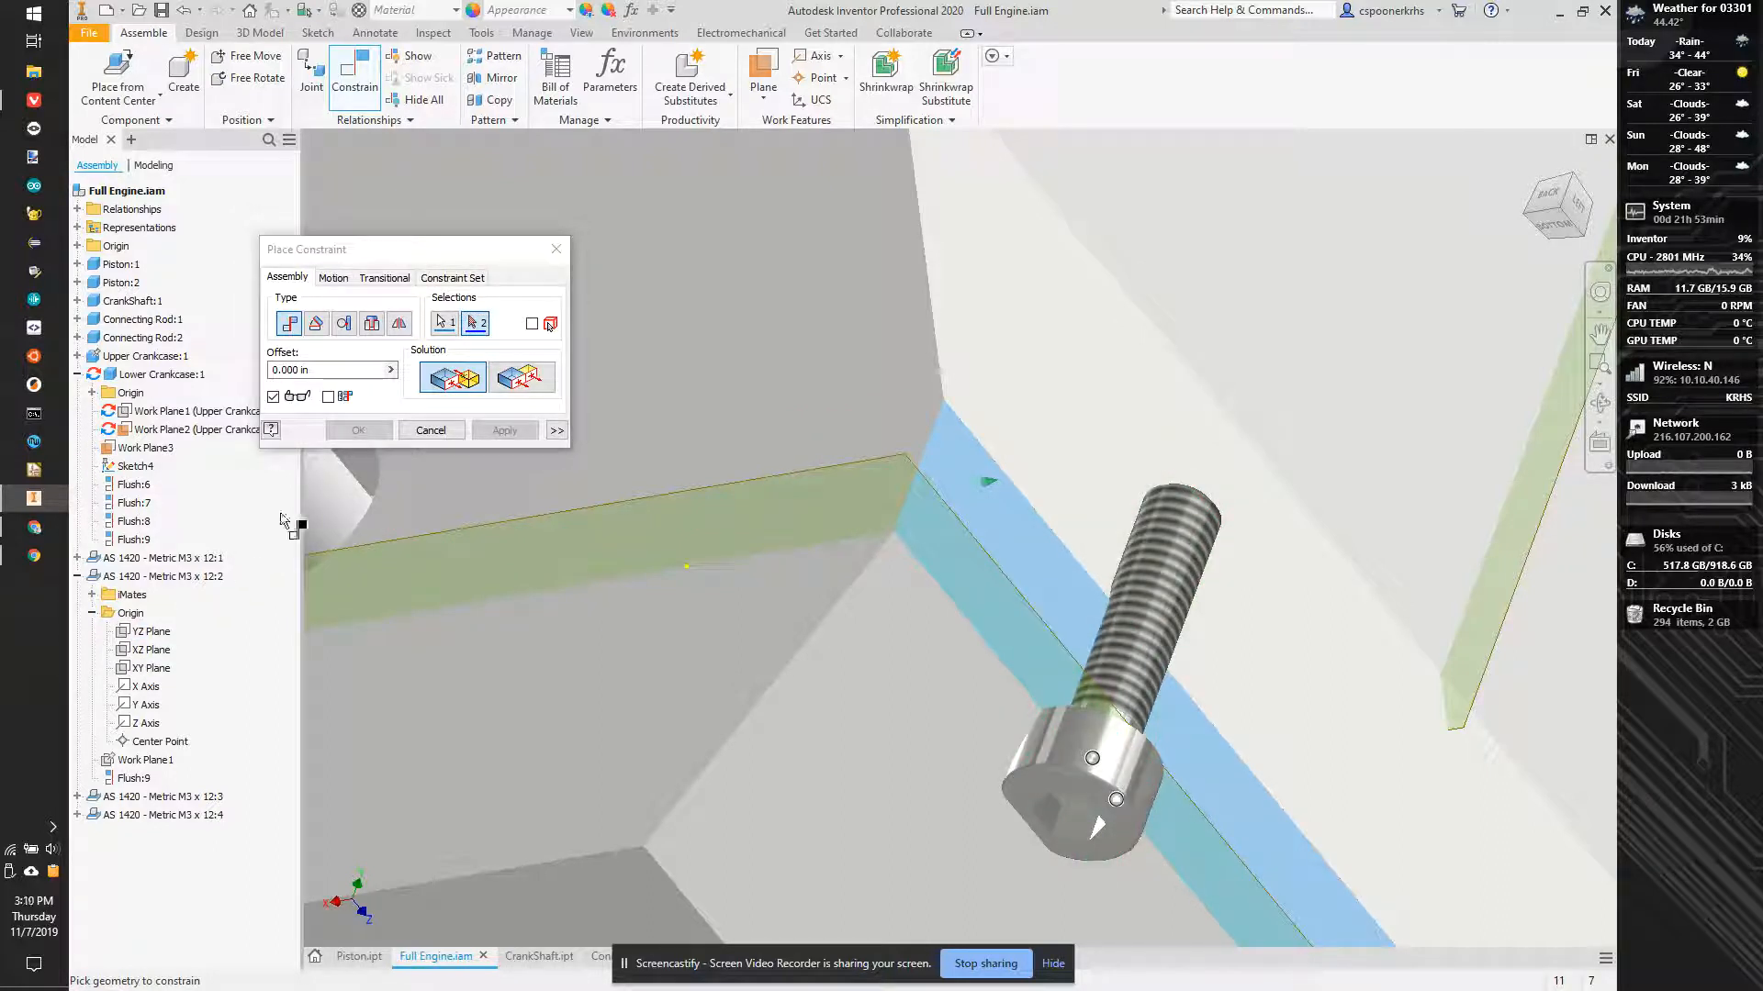
pyautogui.click(530, 372)
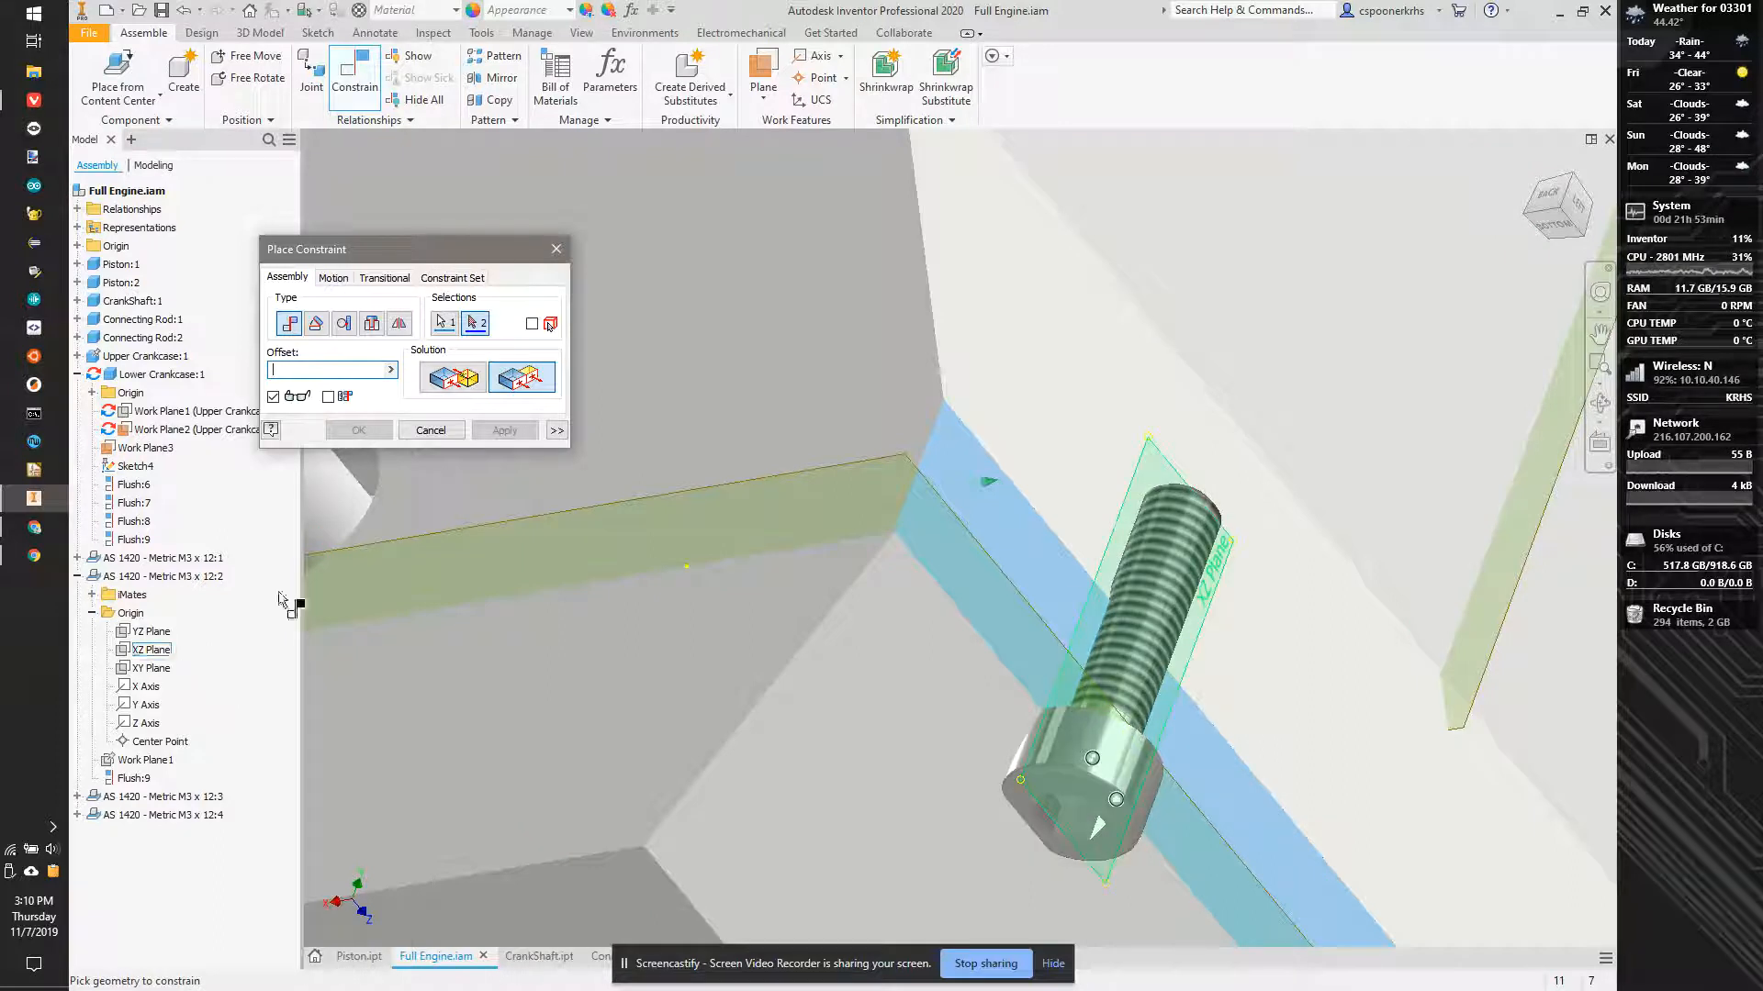
pyautogui.click(147, 649)
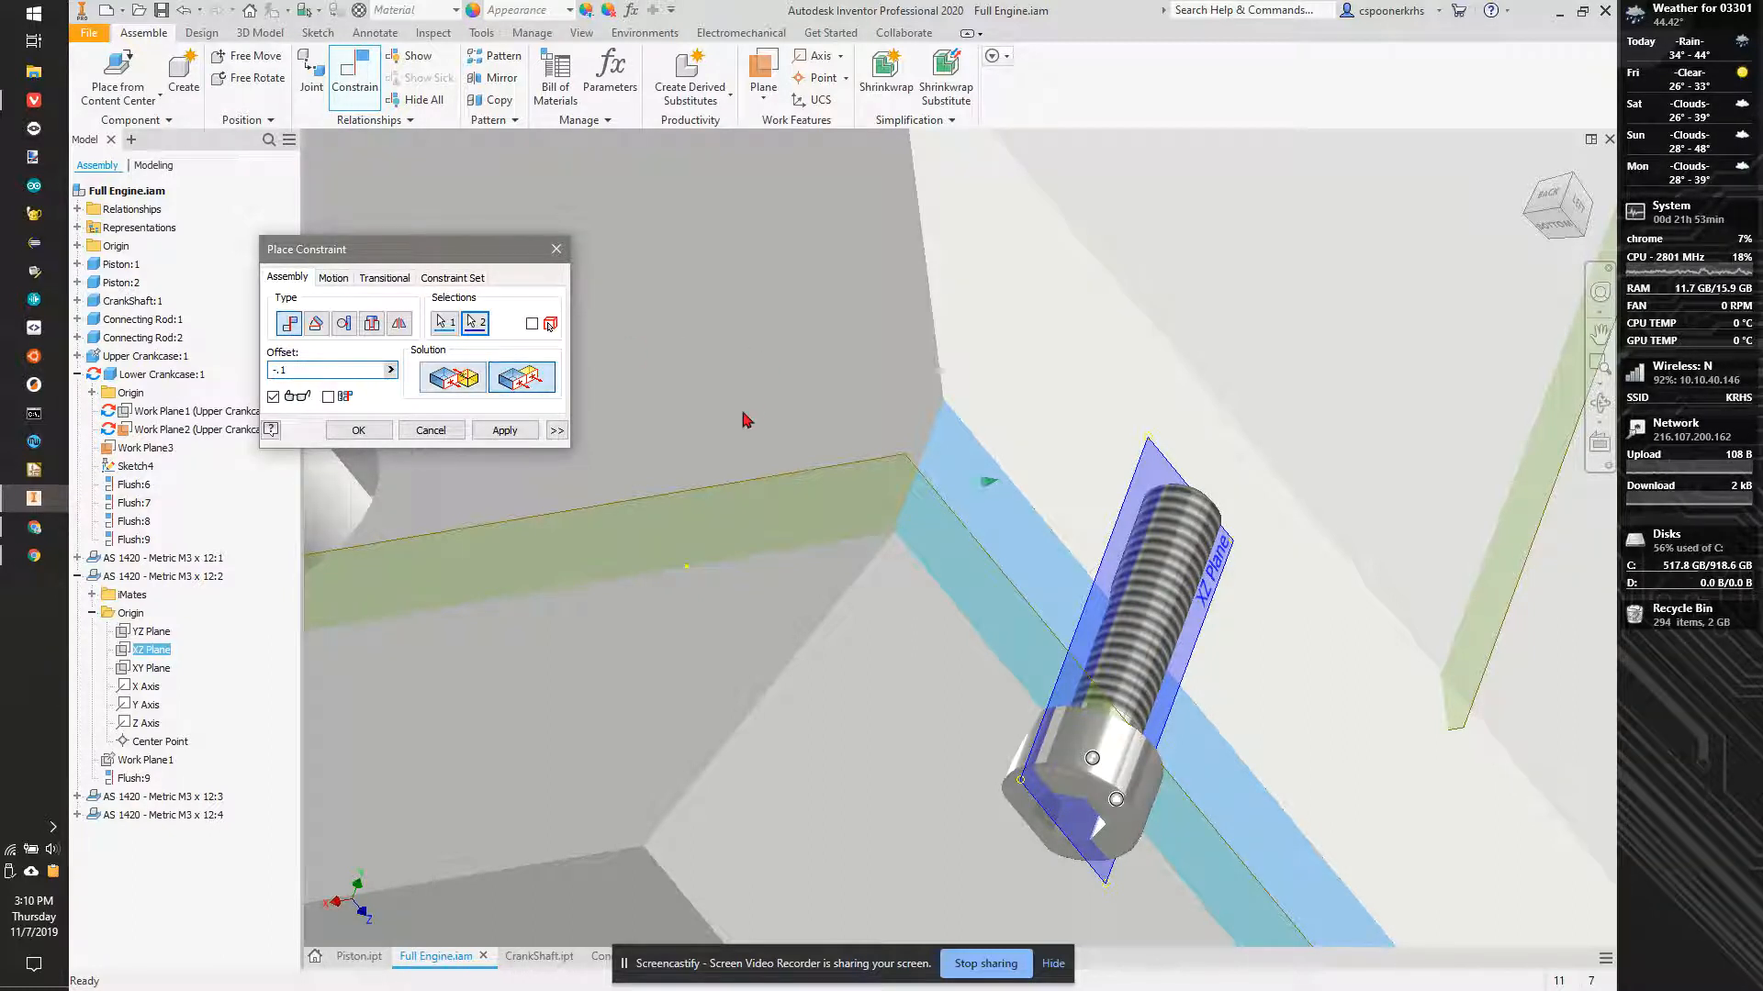
pyautogui.click(504, 430)
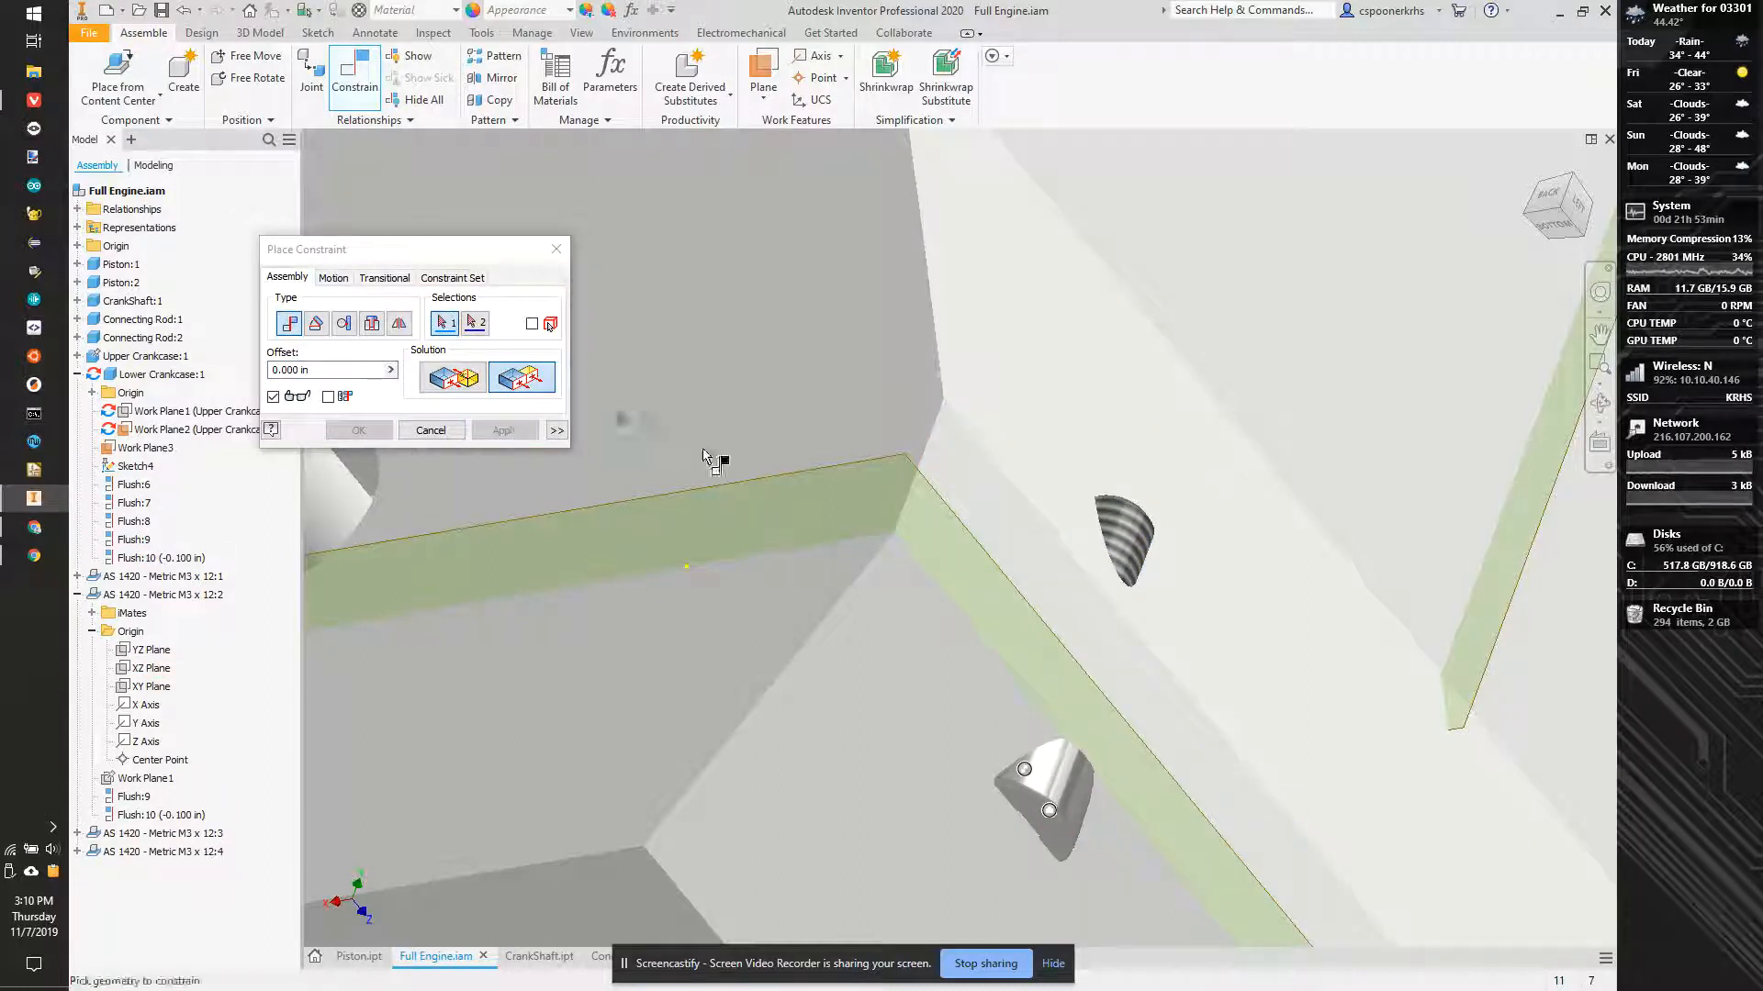
# Leave the constraint command and slide the constrained bolt a little along the Lower Crankcase's side wall.
pyautogui.scroll(-2, 1065, 597)
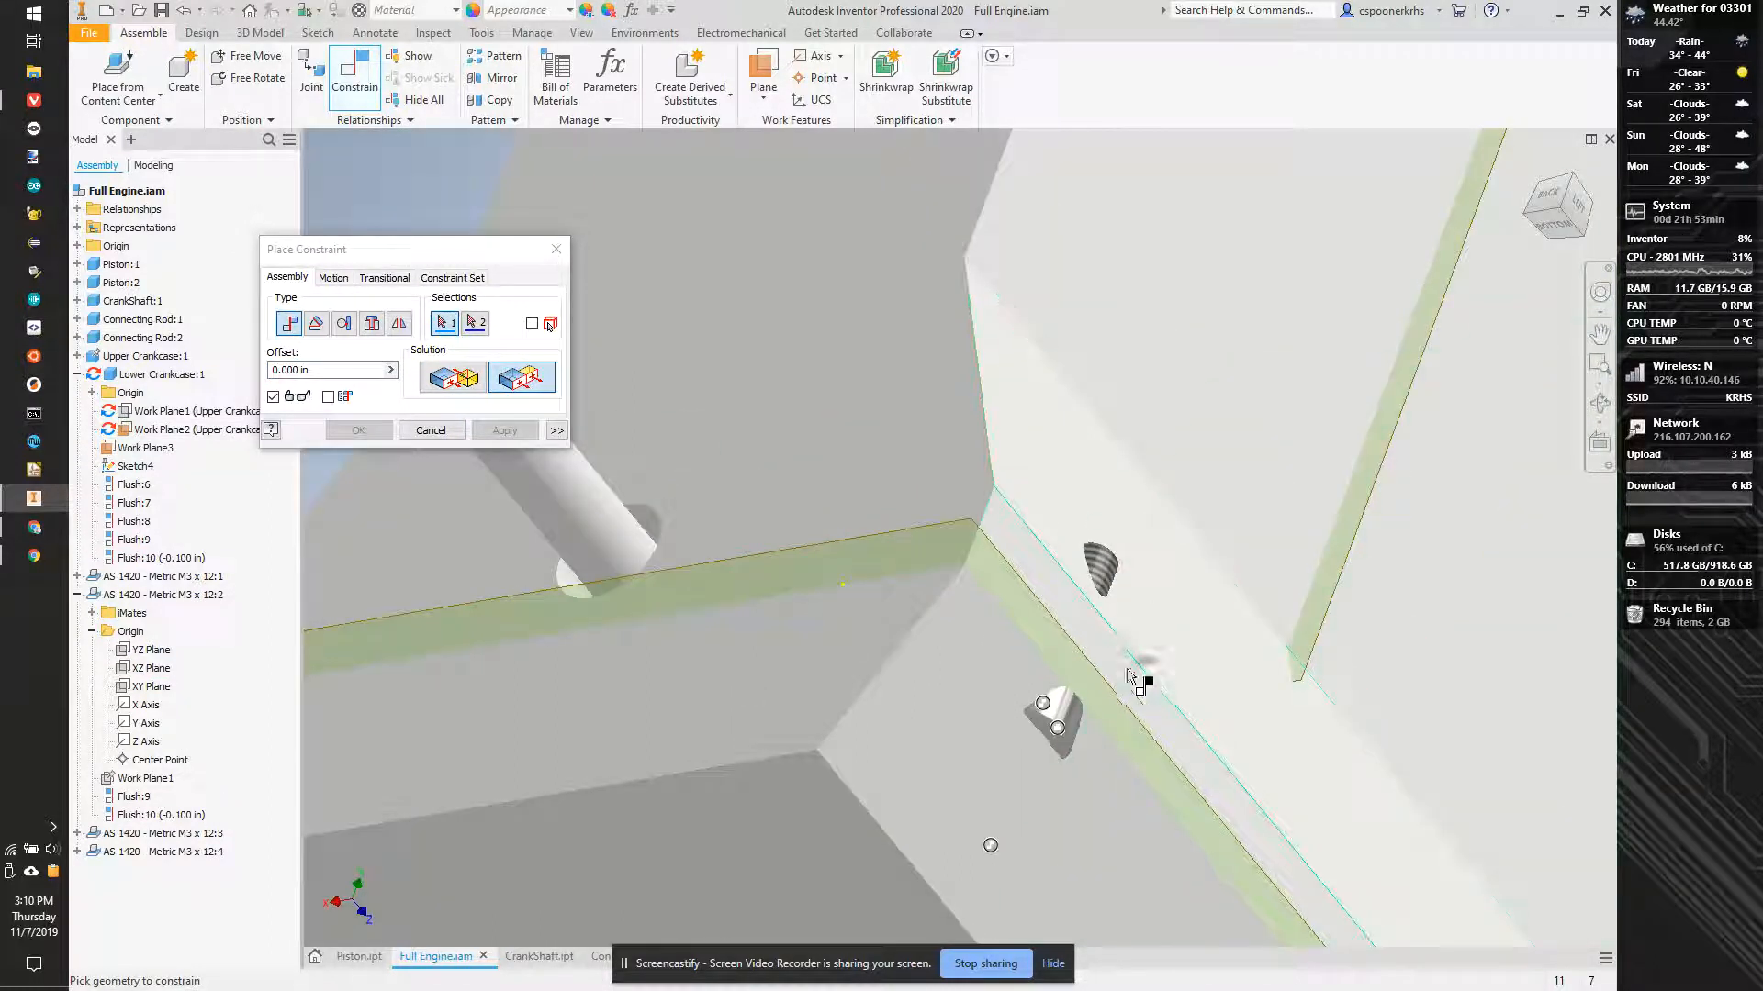
pyautogui.click(1553, 223)
pyautogui.scroll(5, 1084, 452)
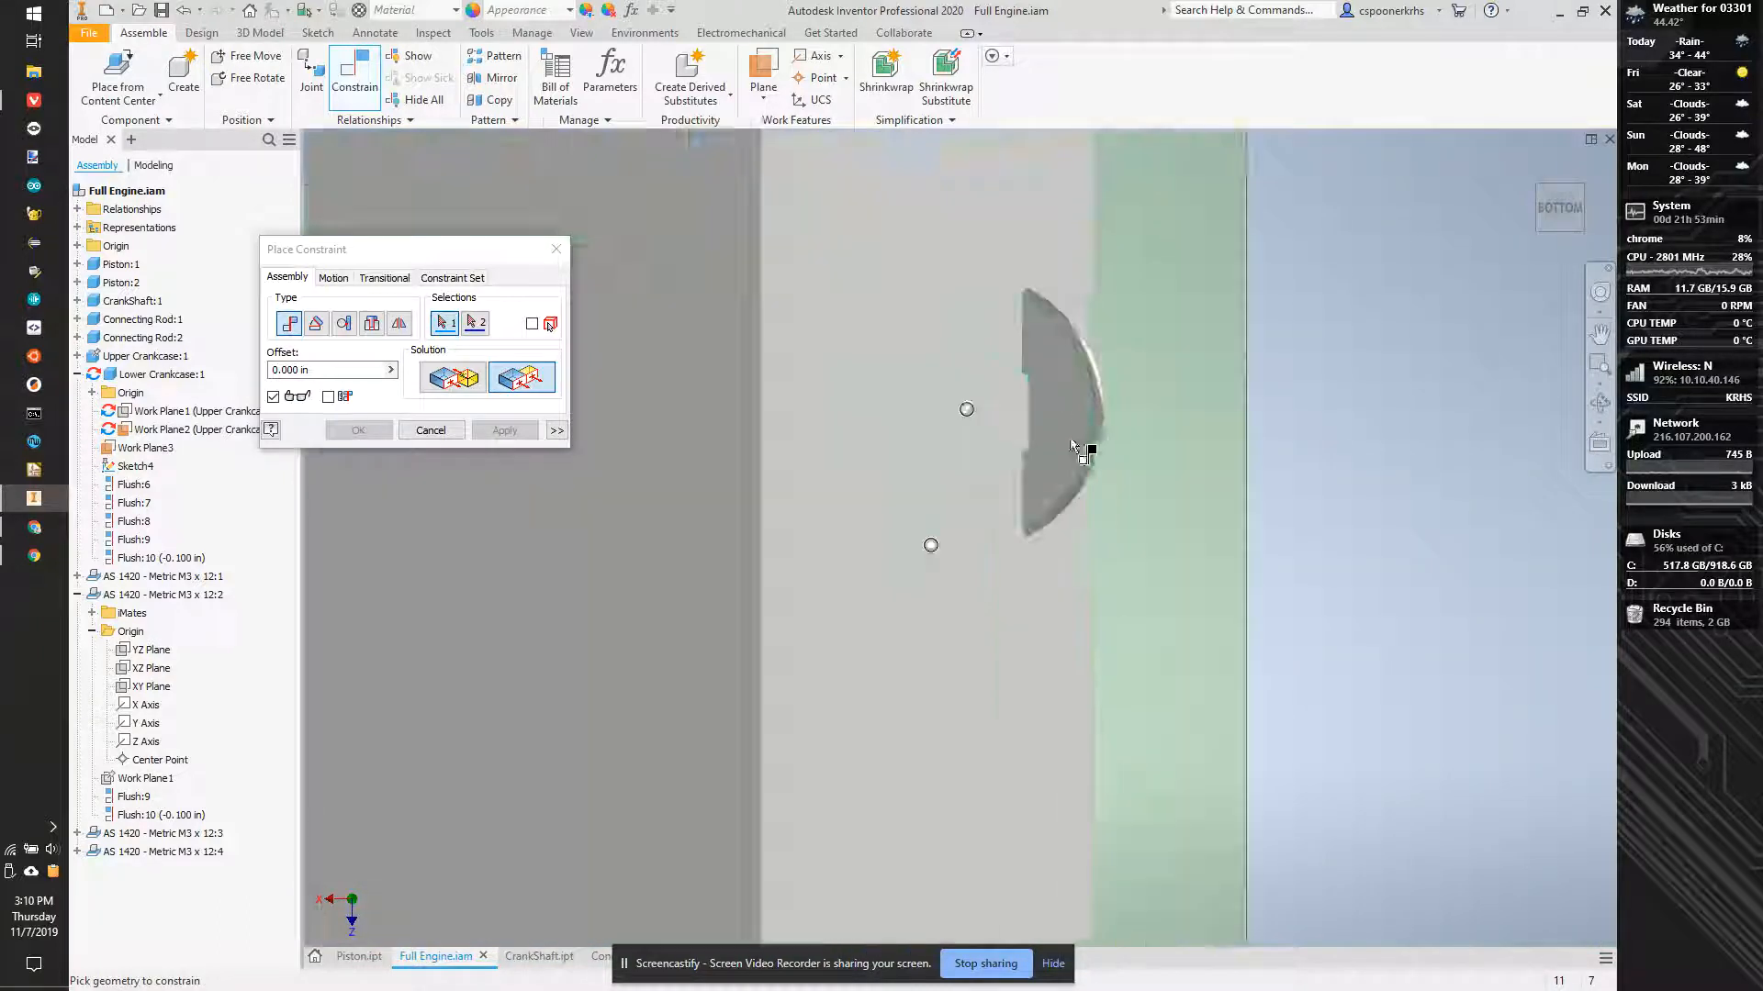
pyautogui.moveTo(1542, 213); pyautogui.dragTo(1525, 225)
pyautogui.scroll(-3, 1066, 465)
pyautogui.moveTo(1066, 464); pyautogui.dragTo(1024, 565, button='middle')
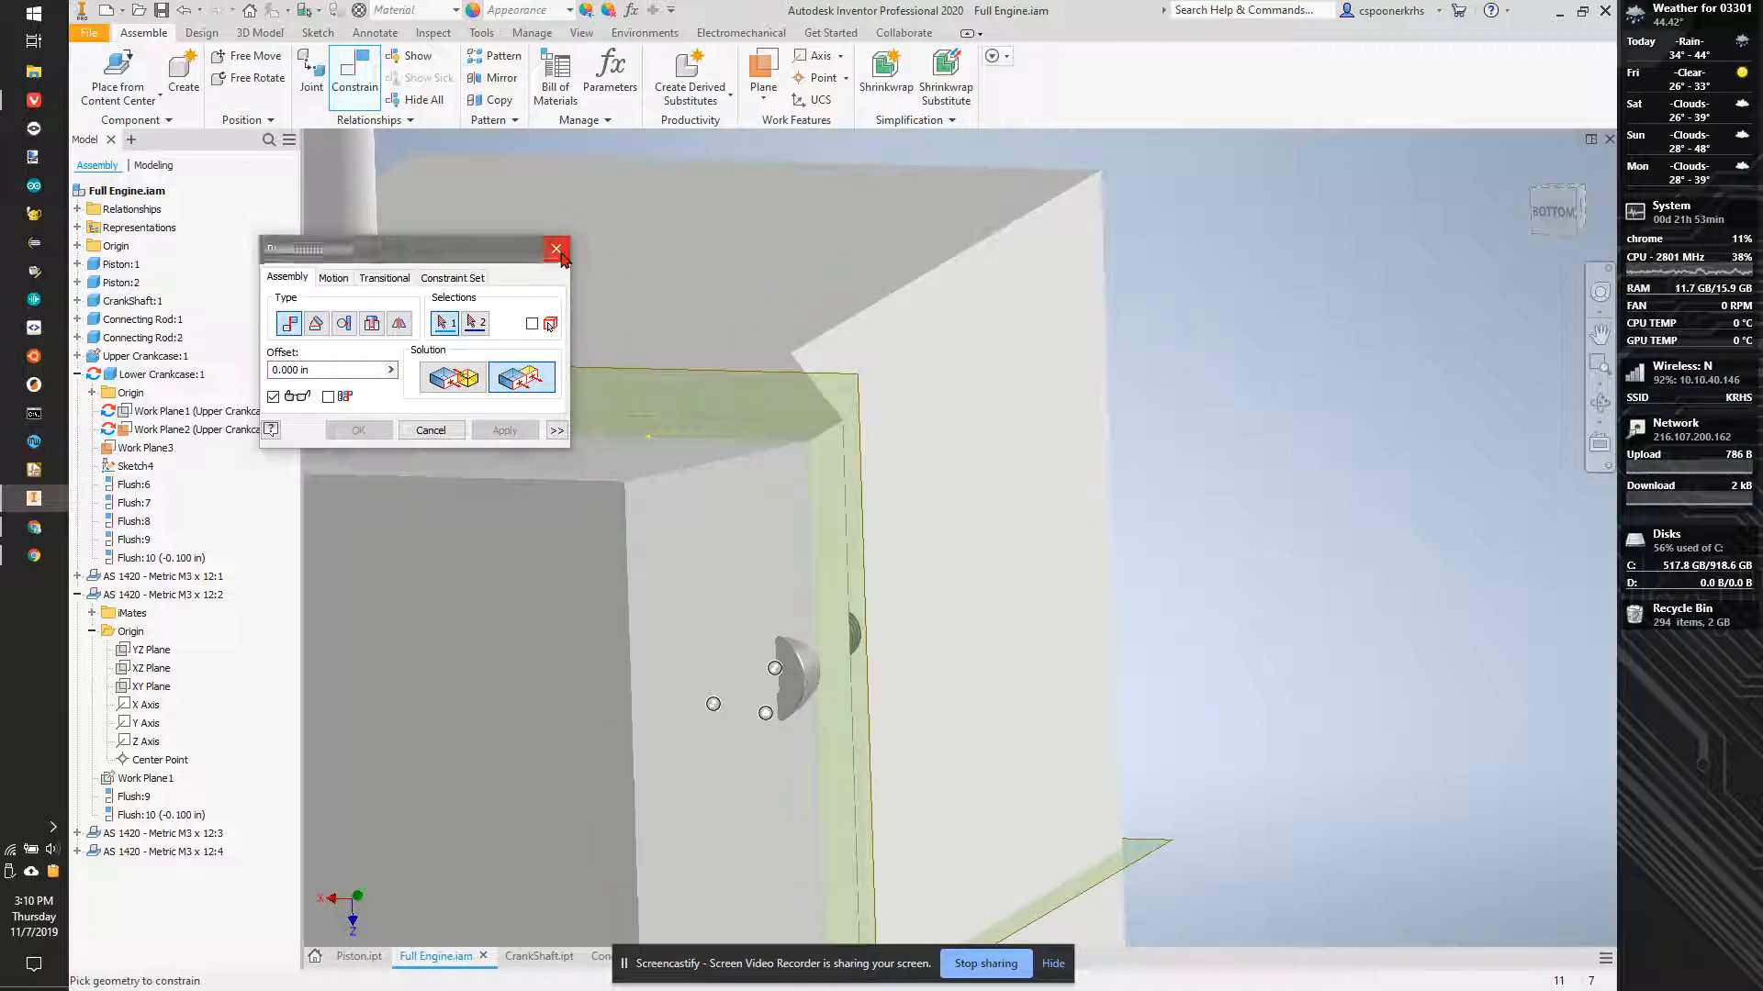
pyautogui.press('Escape')
pyautogui.scroll(-2, 922, 441)
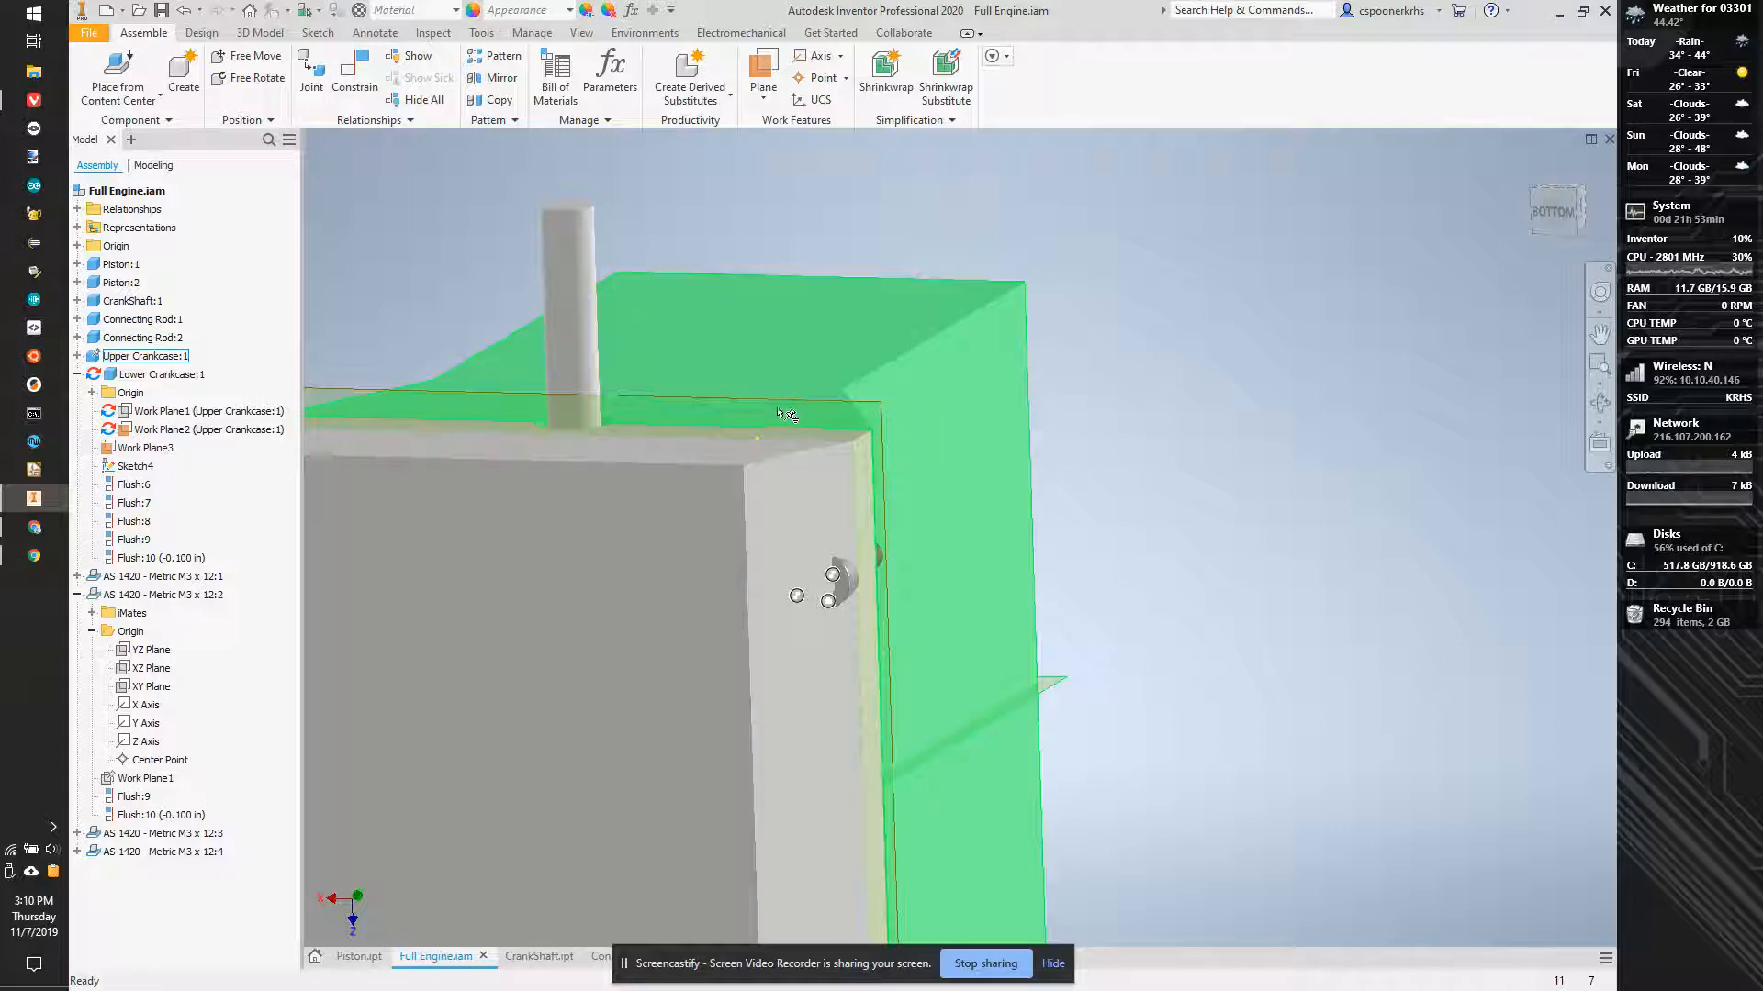
pyautogui.moveTo(843, 593)
pyautogui.mouseDown()
pyautogui.moveTo(846, 637)
pyautogui.moveTo(836, 424)
pyautogui.moveTo(835, 615)
pyautogui.mouseUp()
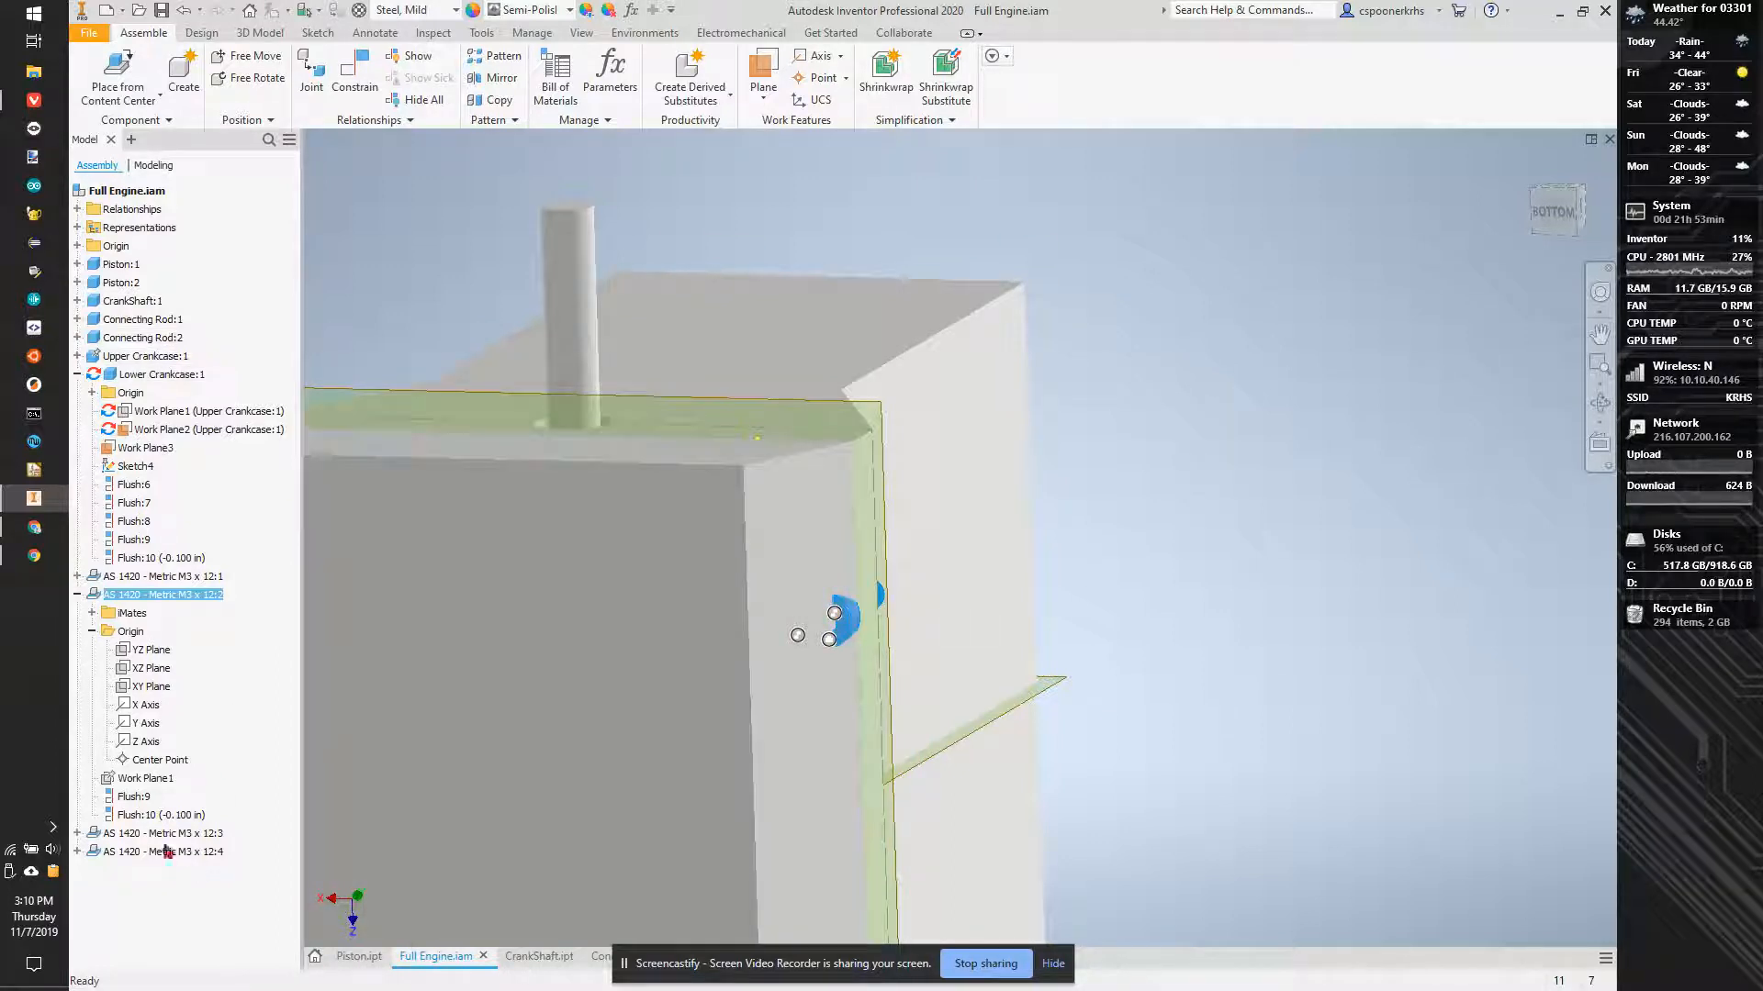
pyautogui.click(686, 483)
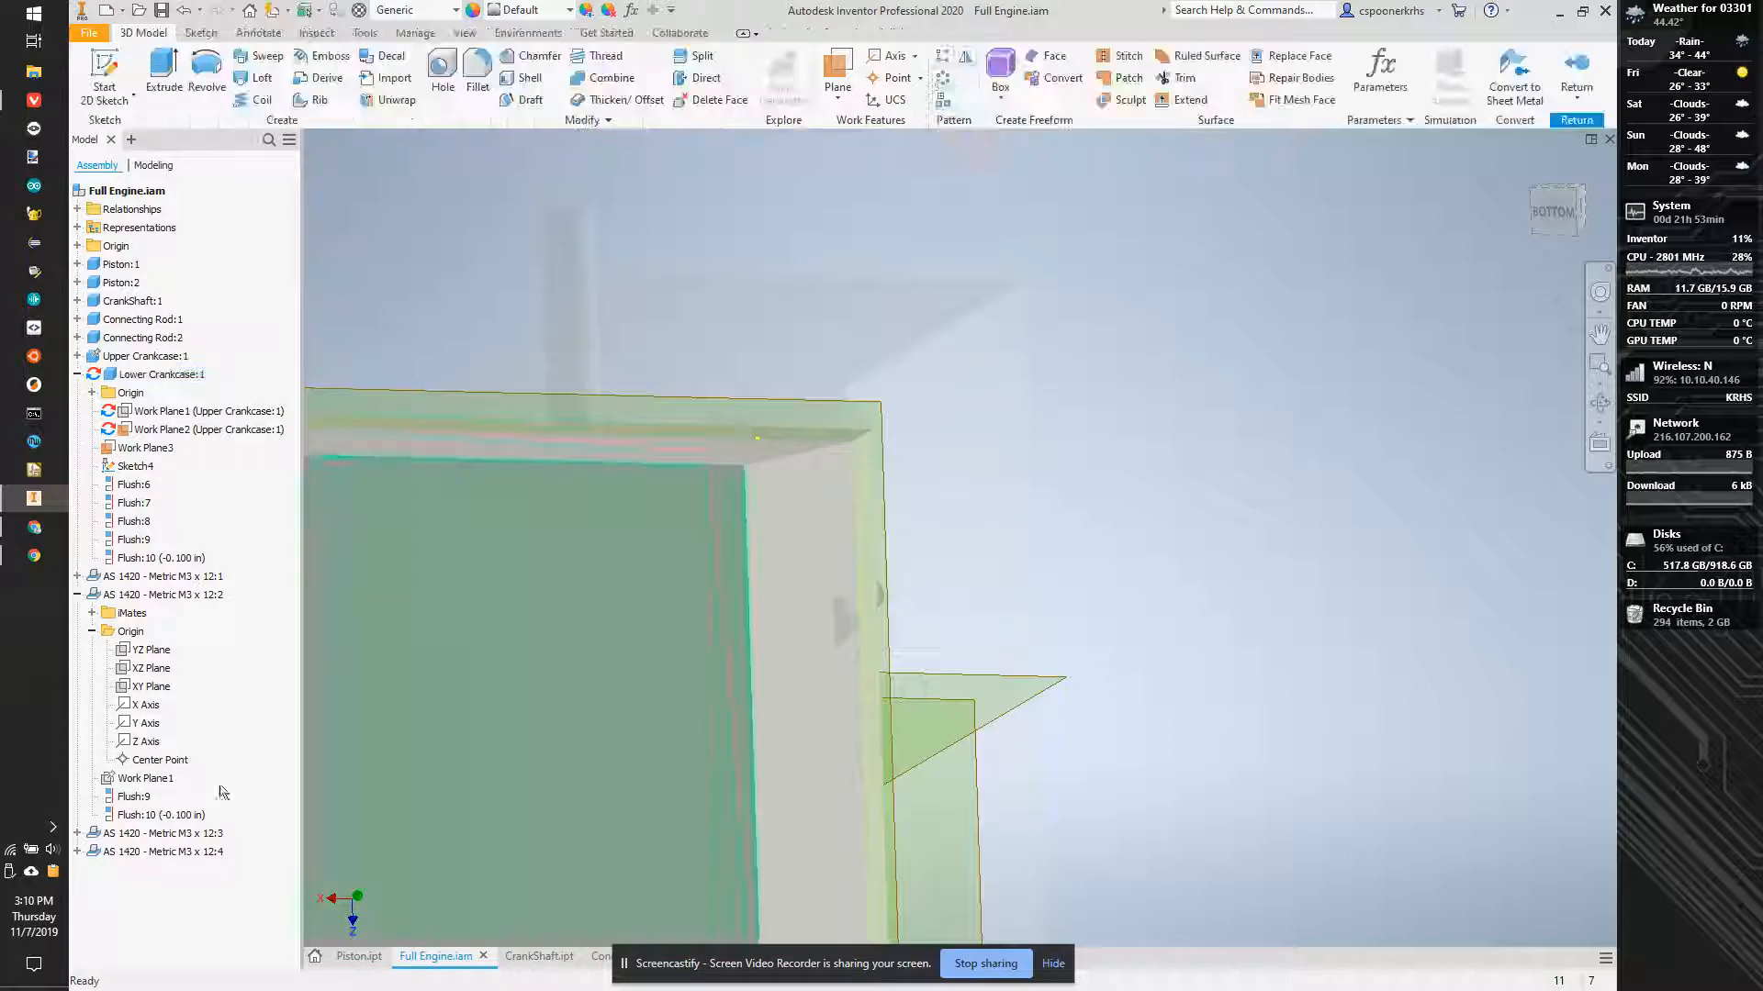
pyautogui.doubleClick(124, 523)
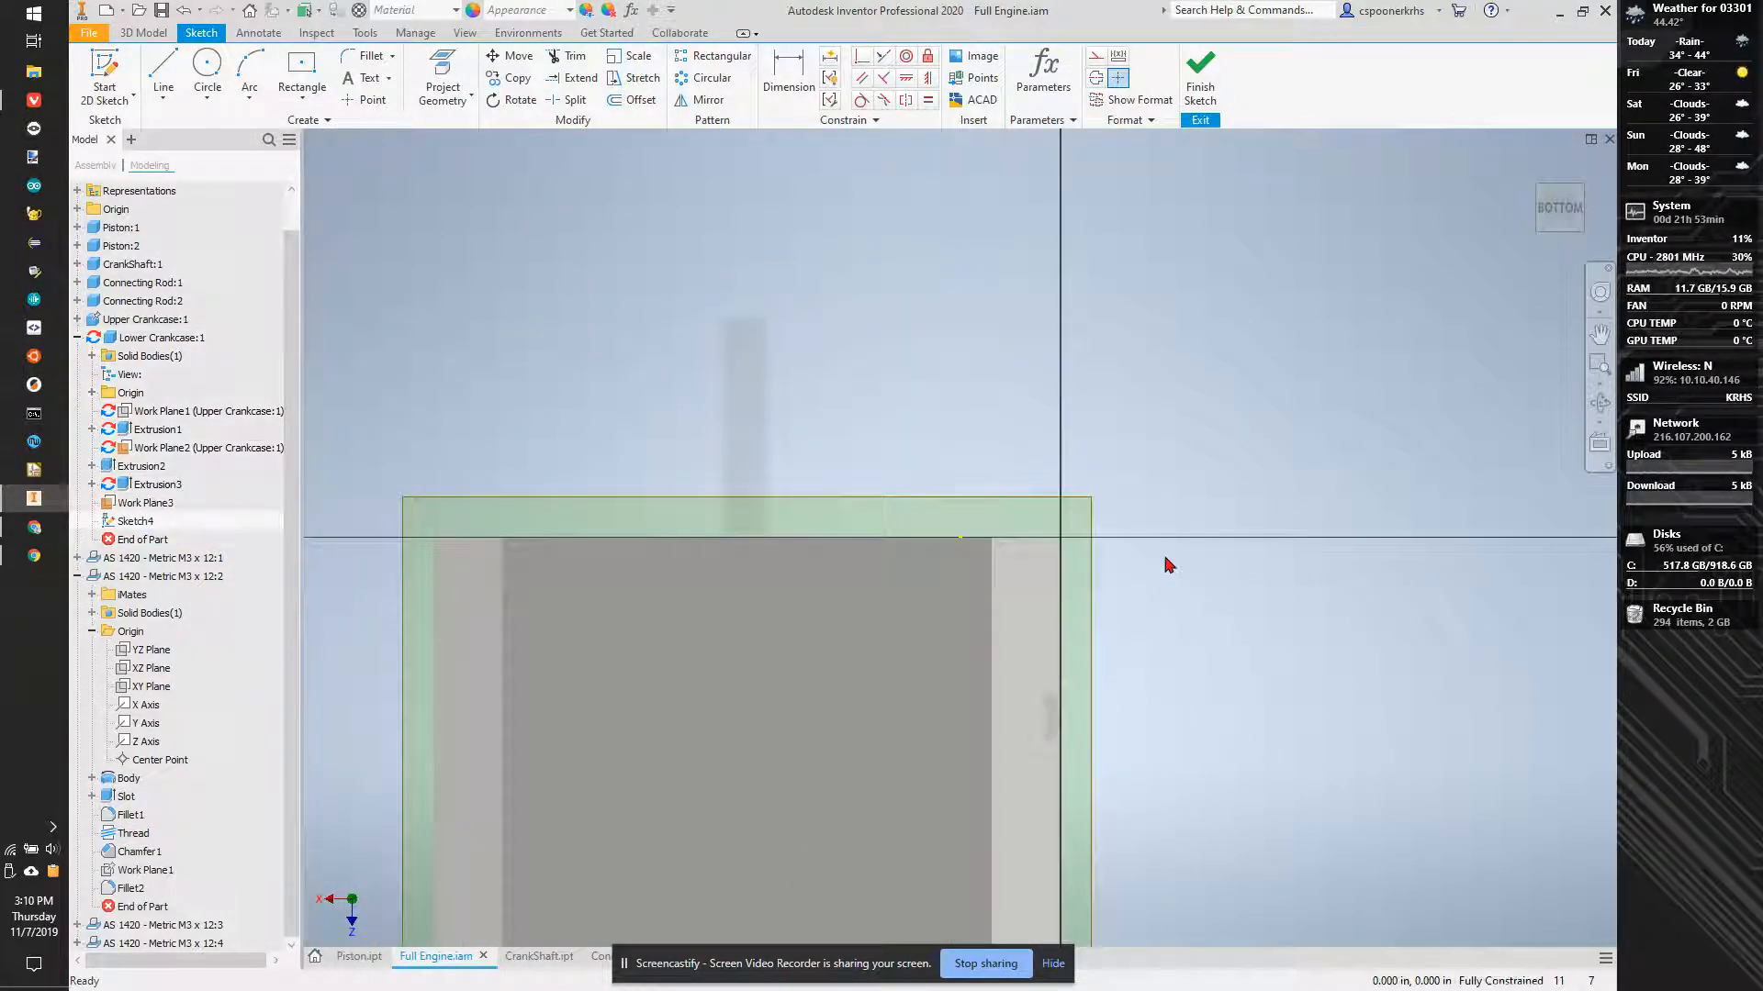
pyautogui.press('F7')
pyautogui.scroll(-3, 1107, 728)
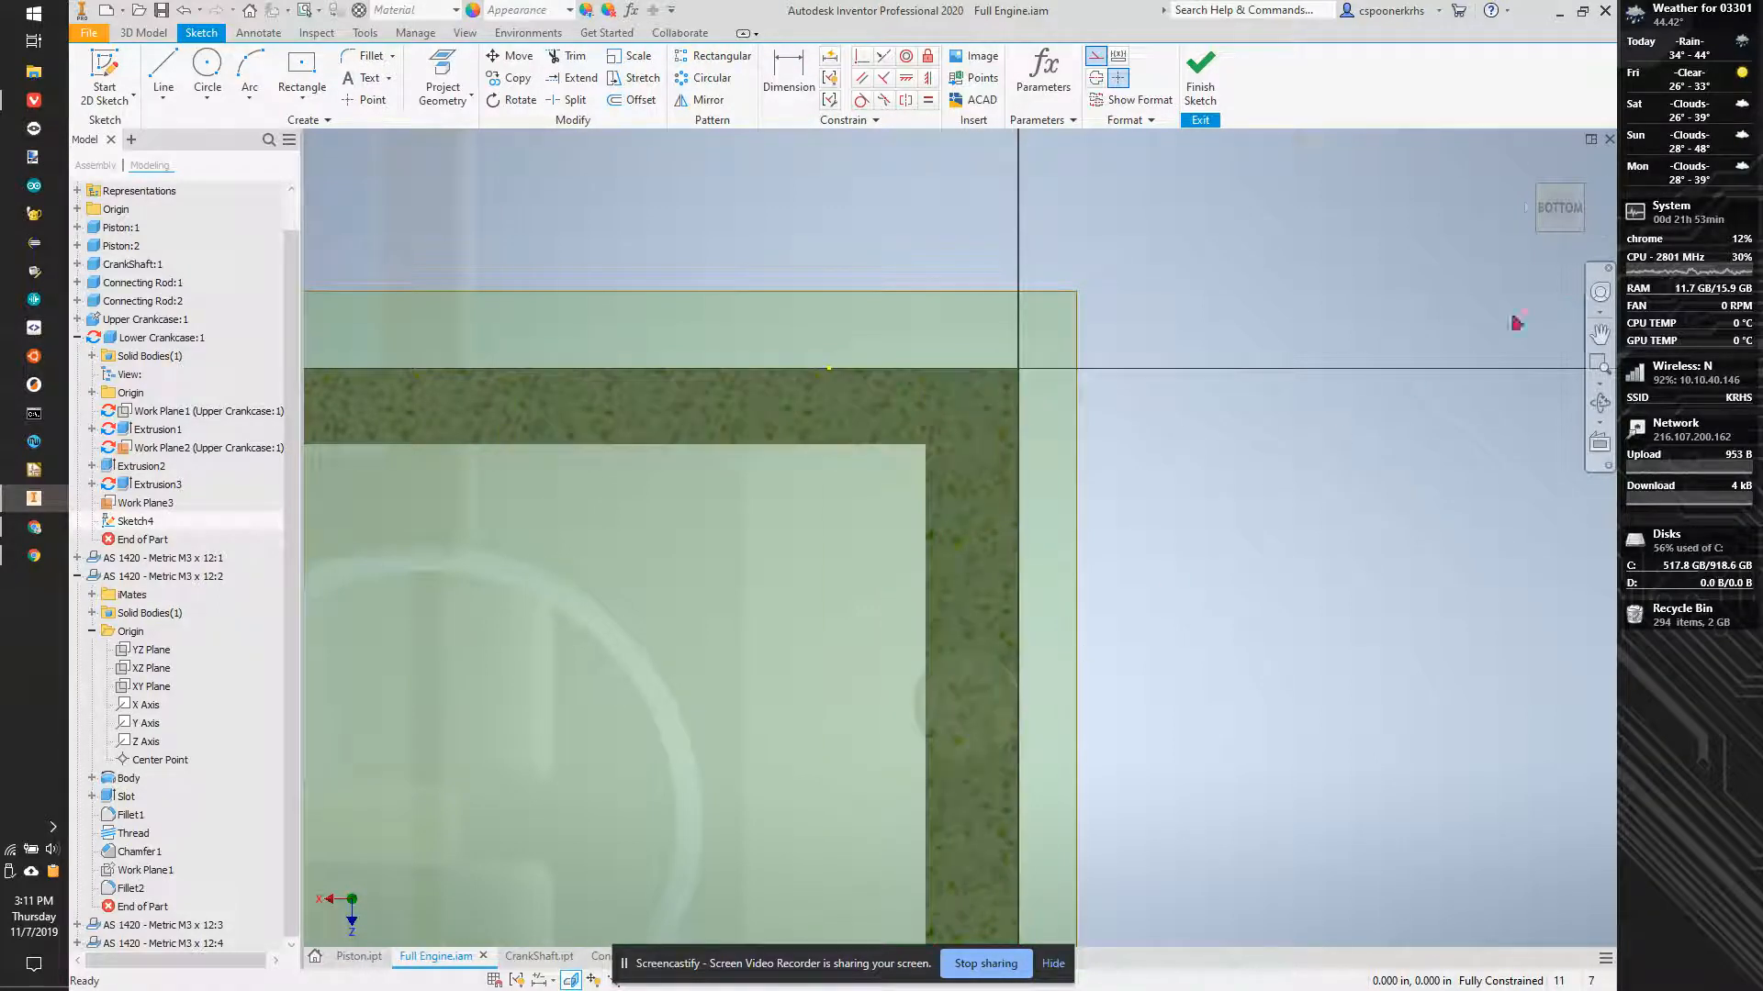
pyautogui.moveTo(1563, 229); pyautogui.dragTo(1423, 342)
pyautogui.scroll(-3, 1422, 337)
pyautogui.scroll(2, 498, 554)
pyautogui.scroll(-5, 499, 556)
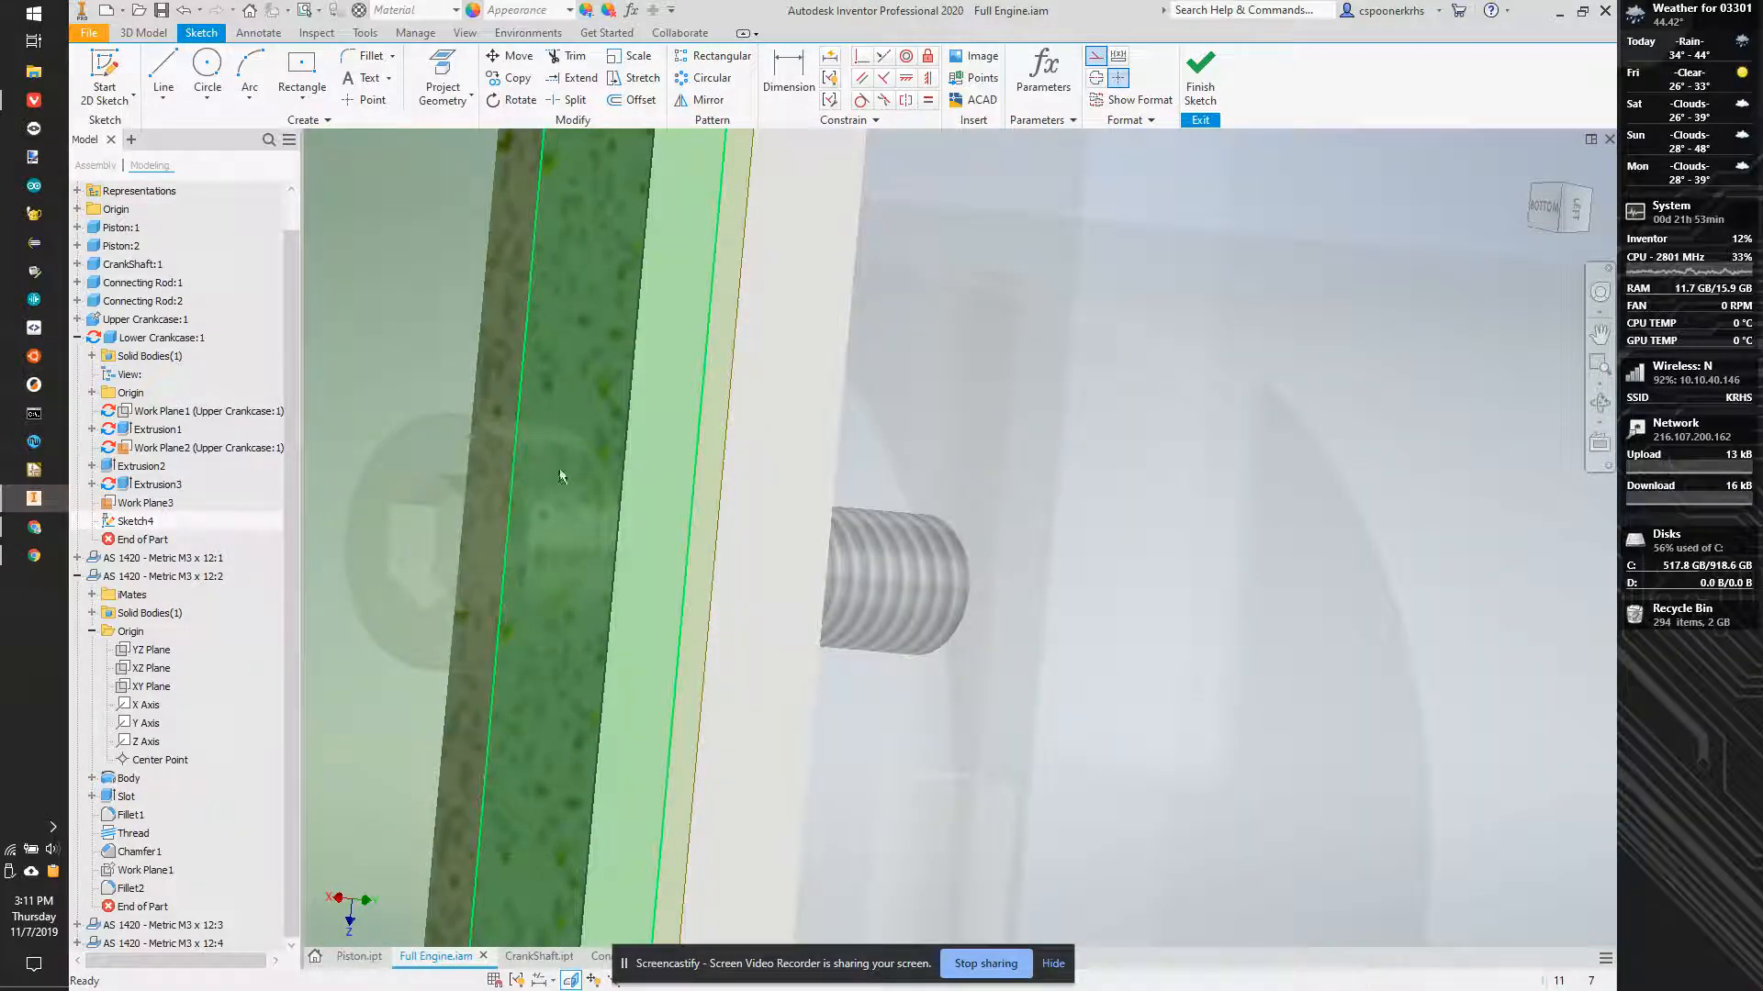
pyautogui.click(1200, 82)
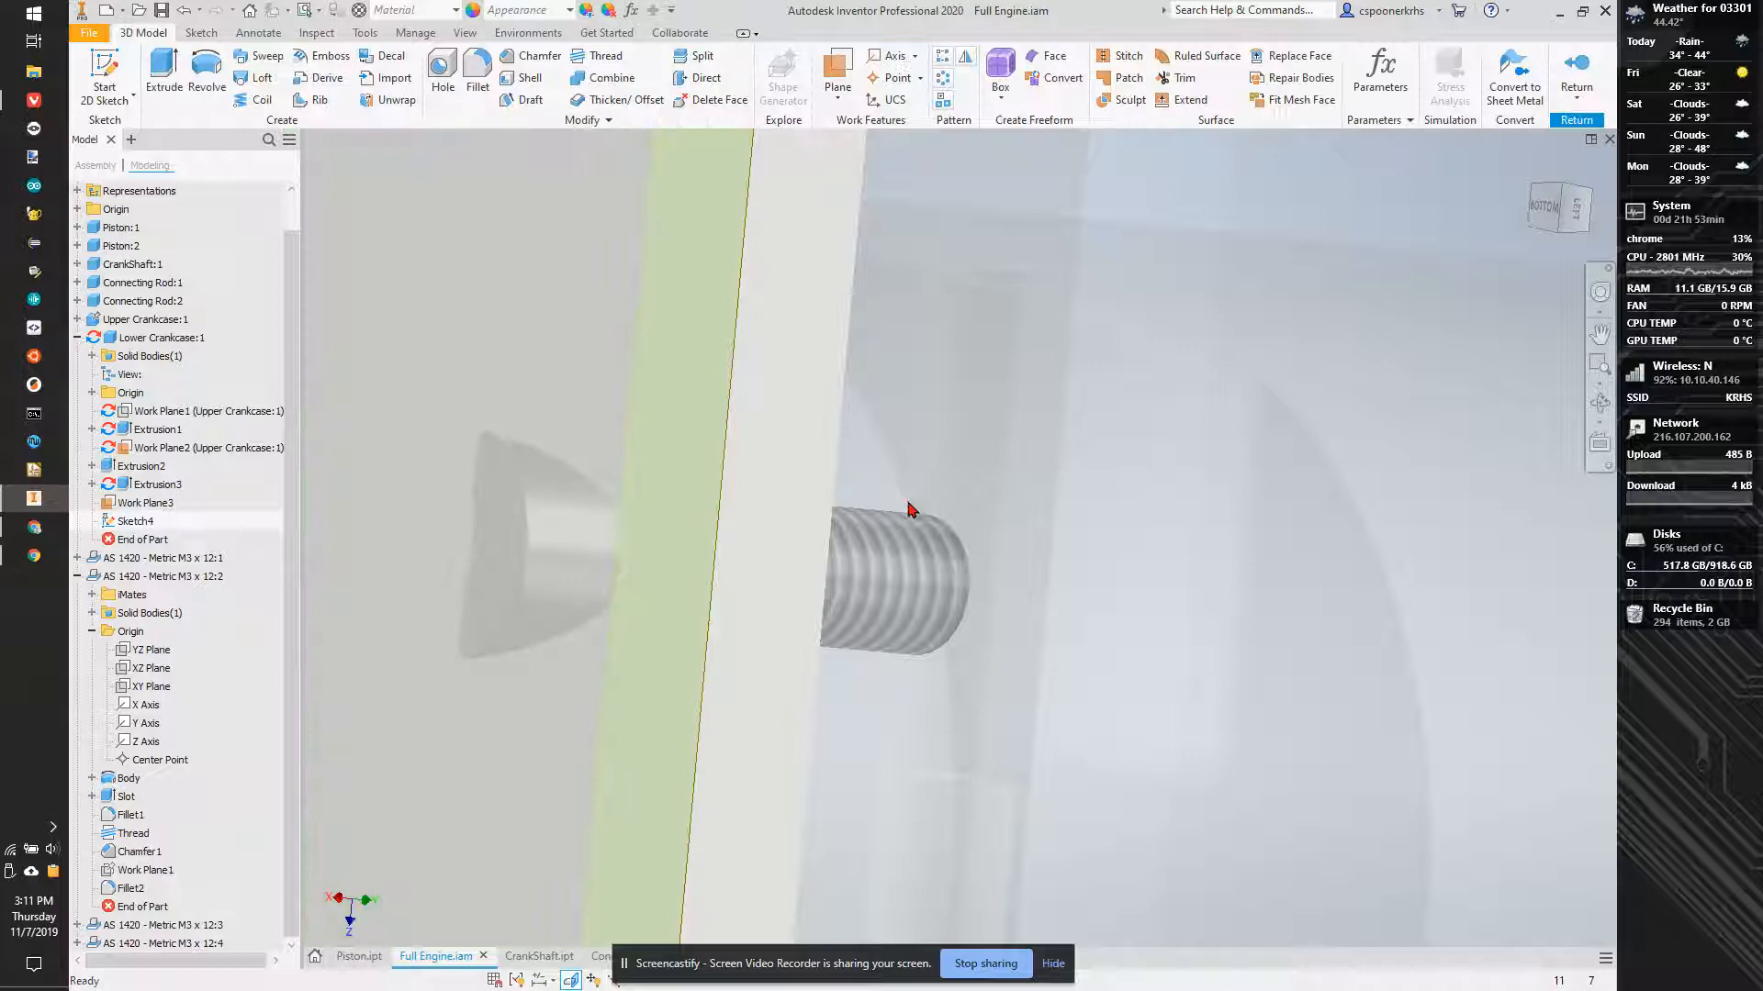
pyautogui.scroll(3, 551, 524)
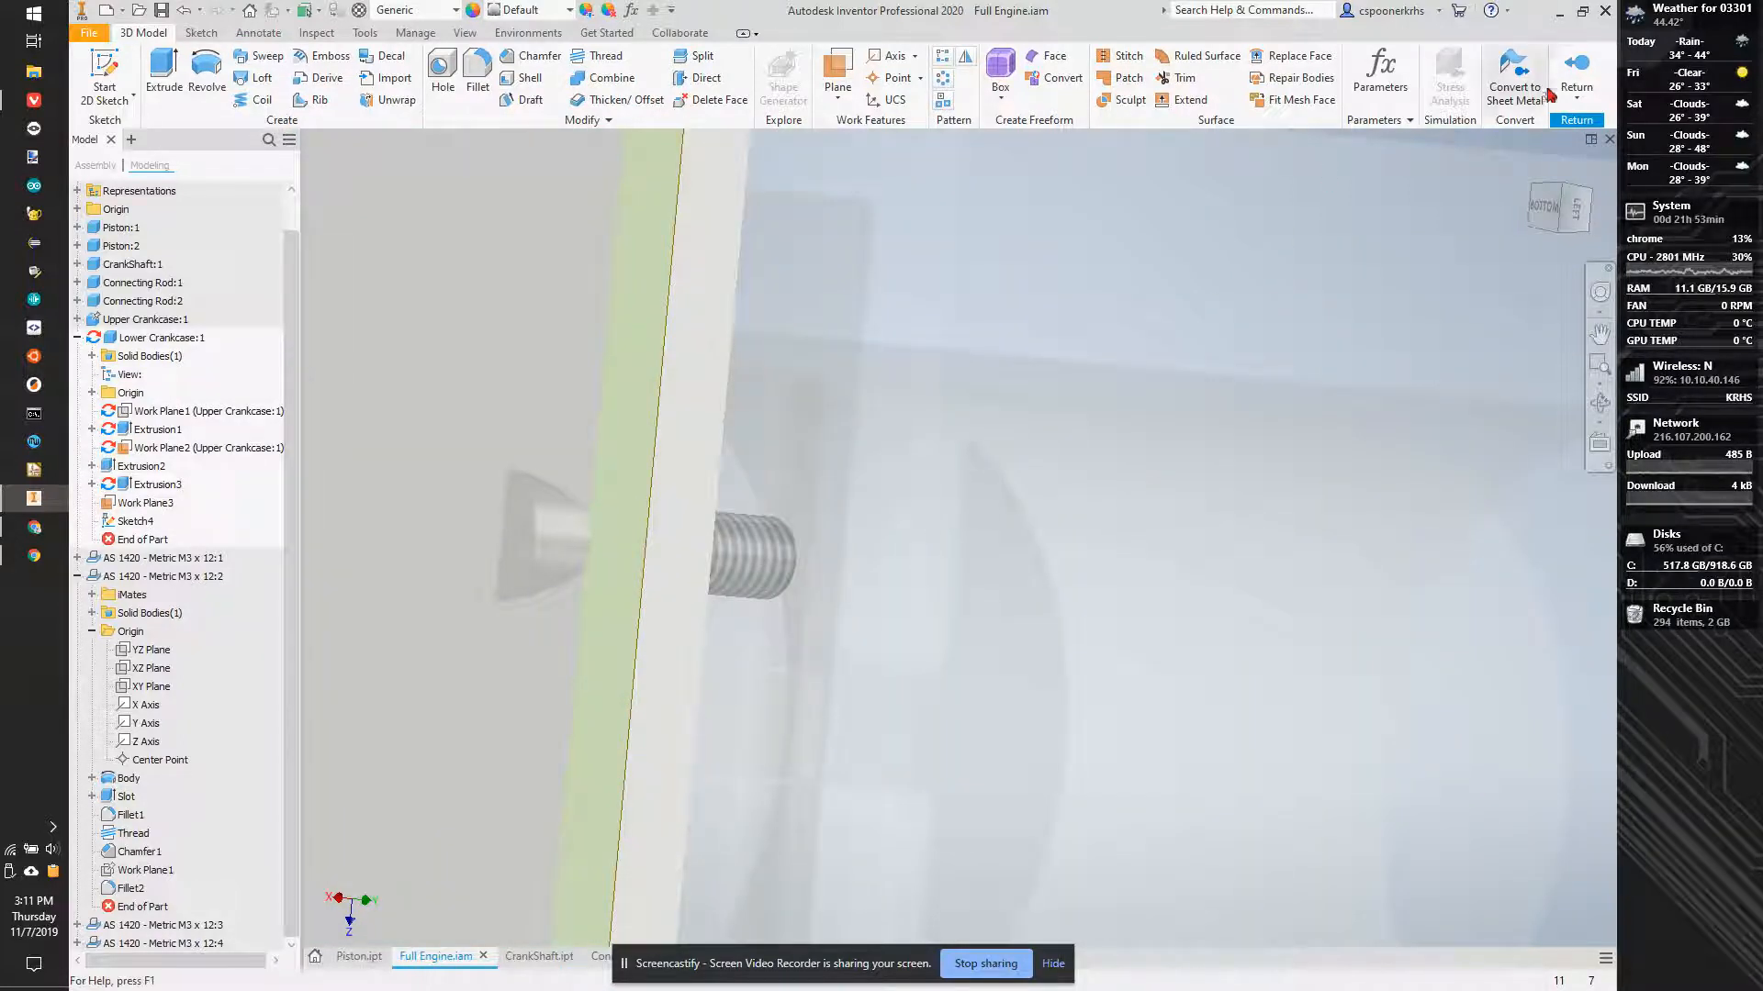
pyautogui.click(1577, 68)
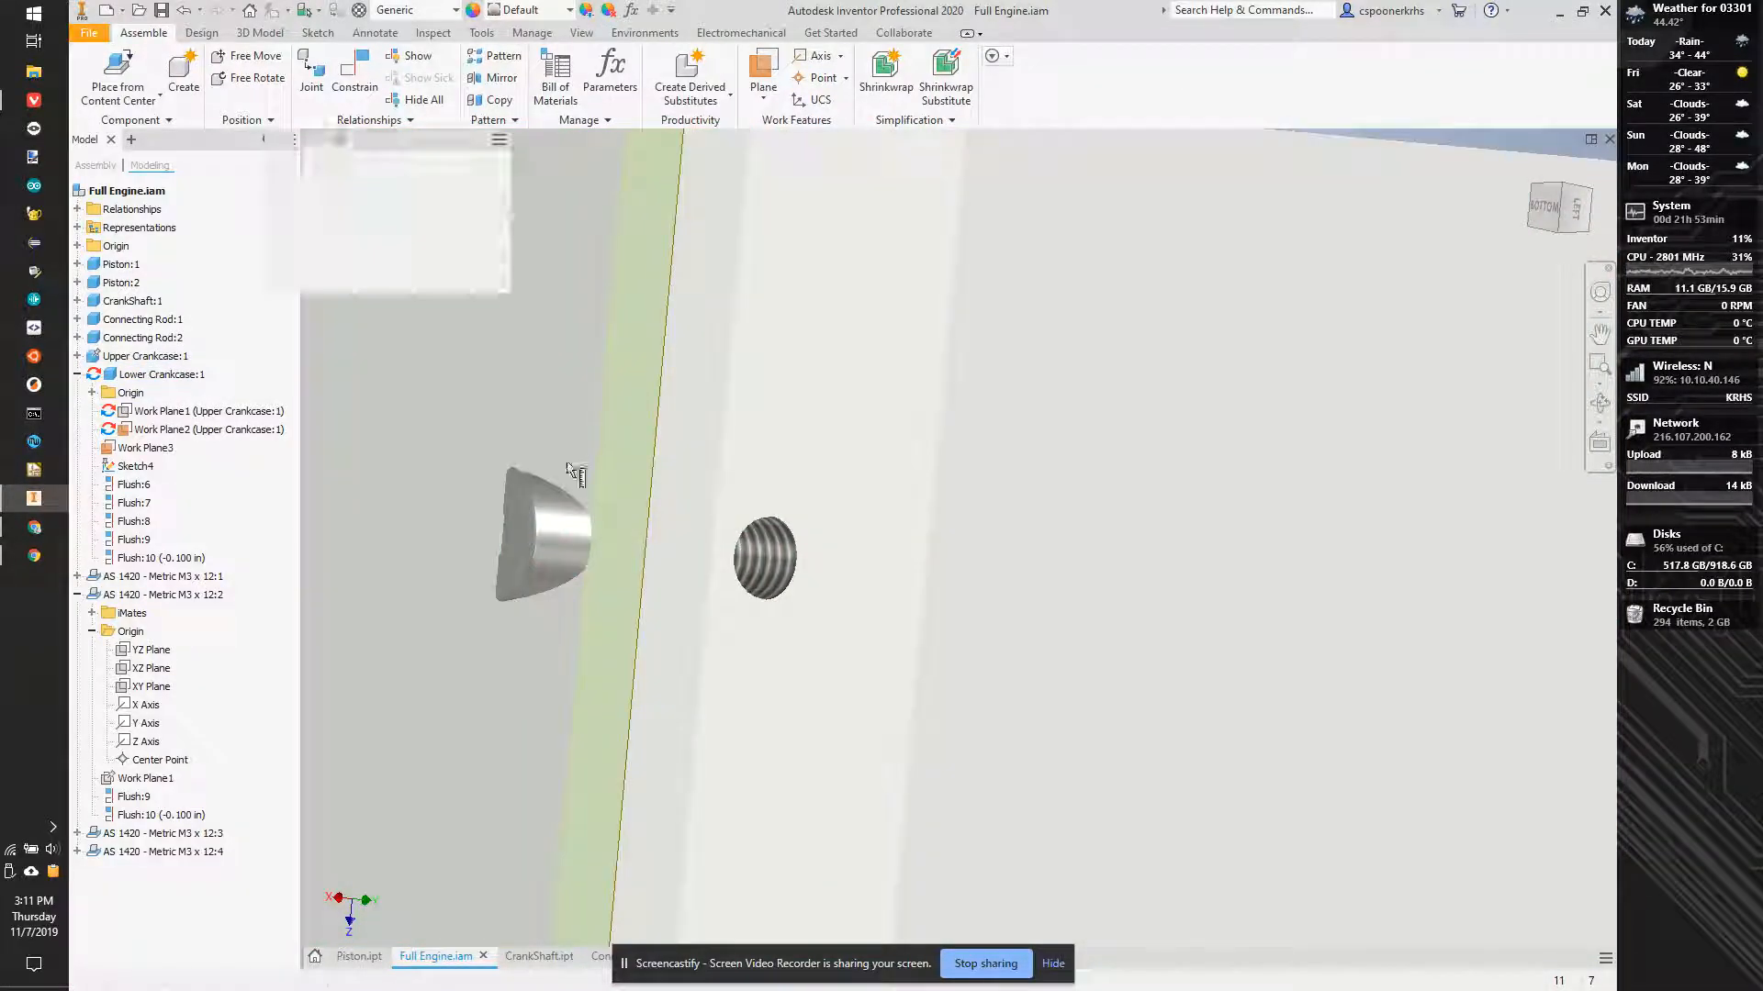
# Measure the diameter of the constrained bolt's cylindrical head.
pyautogui.press('m')
pyautogui.click(551, 449)
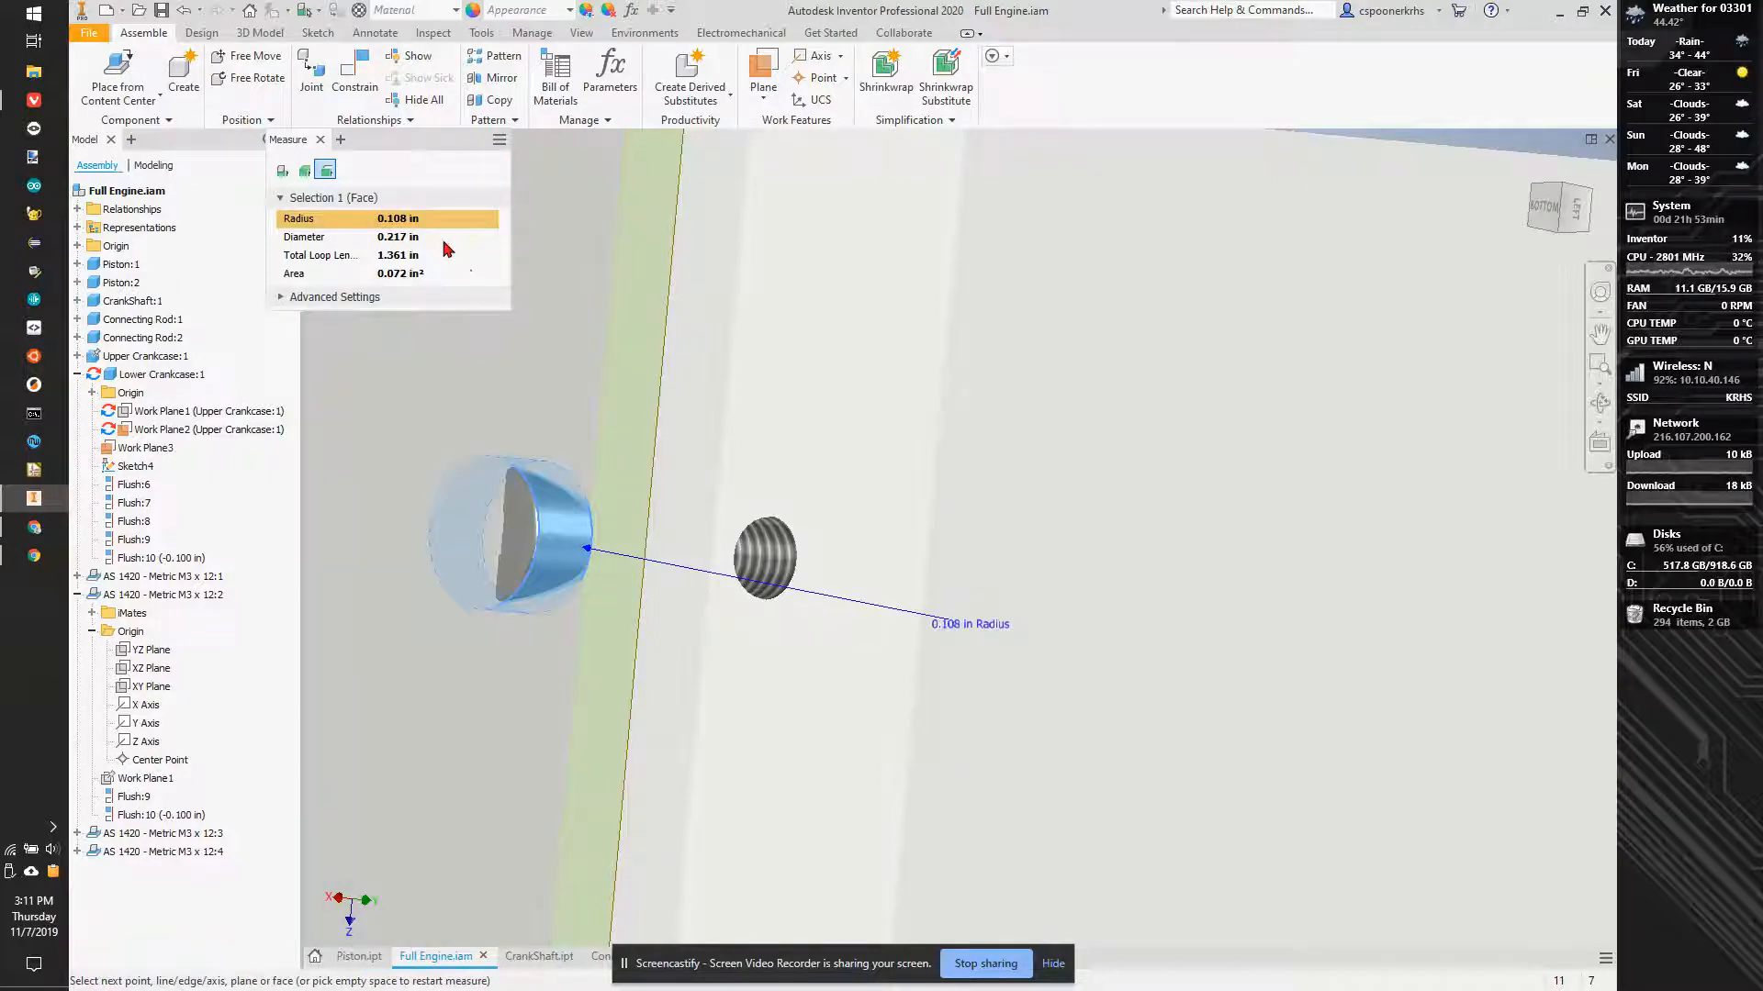
pyautogui.press('Escape')
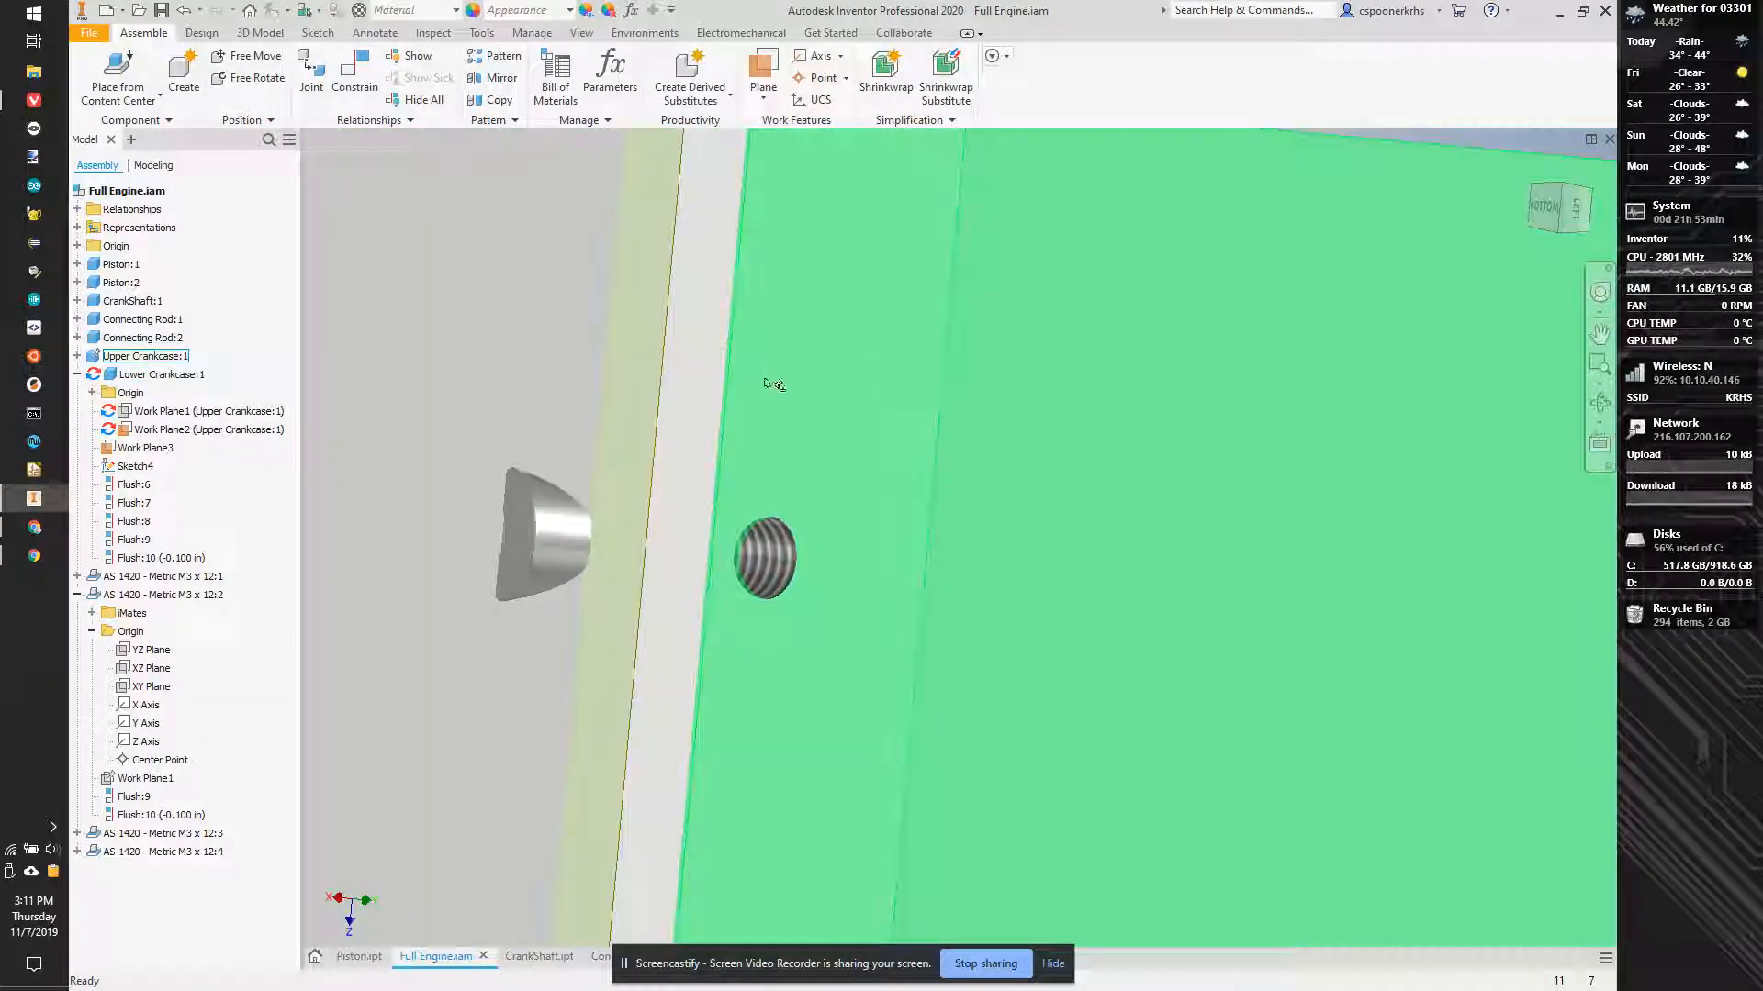
# Edit the Lower Crankcase in place and open its Sketch4 with the graphics sliced at the sketch plane.
pyautogui.scroll(-4, 693, 392)
pyautogui.doubleClick(428, 514)
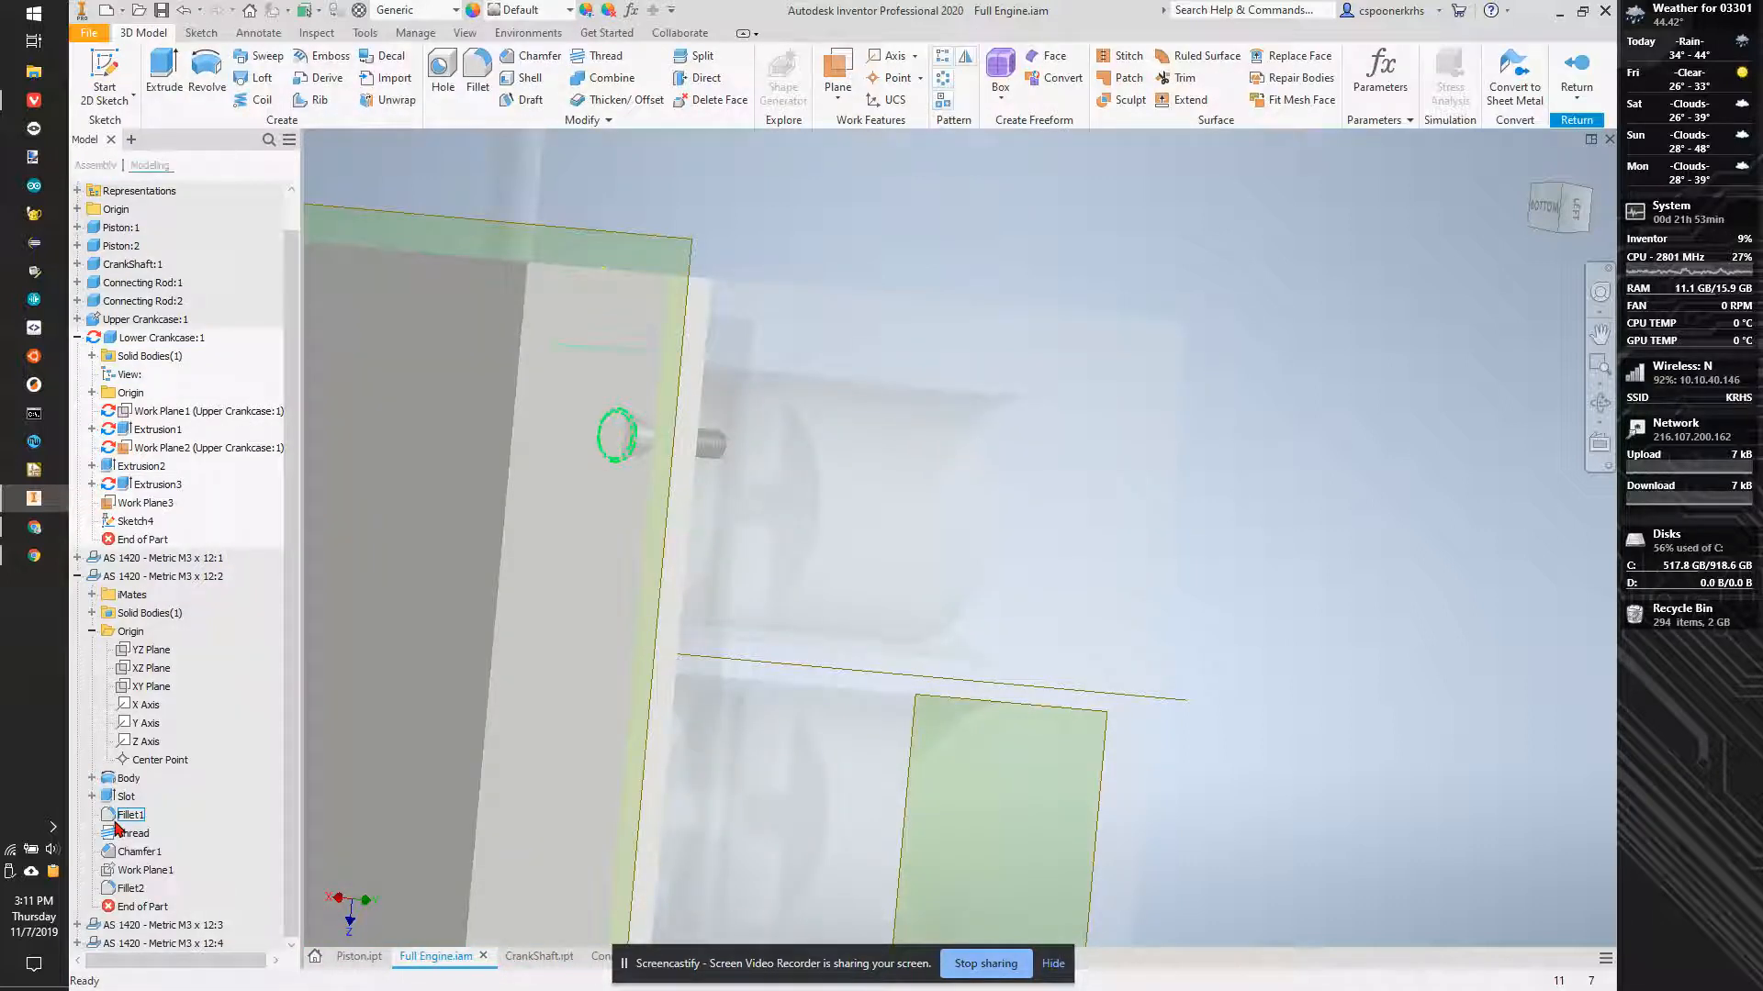
pyautogui.doubleClick(129, 522)
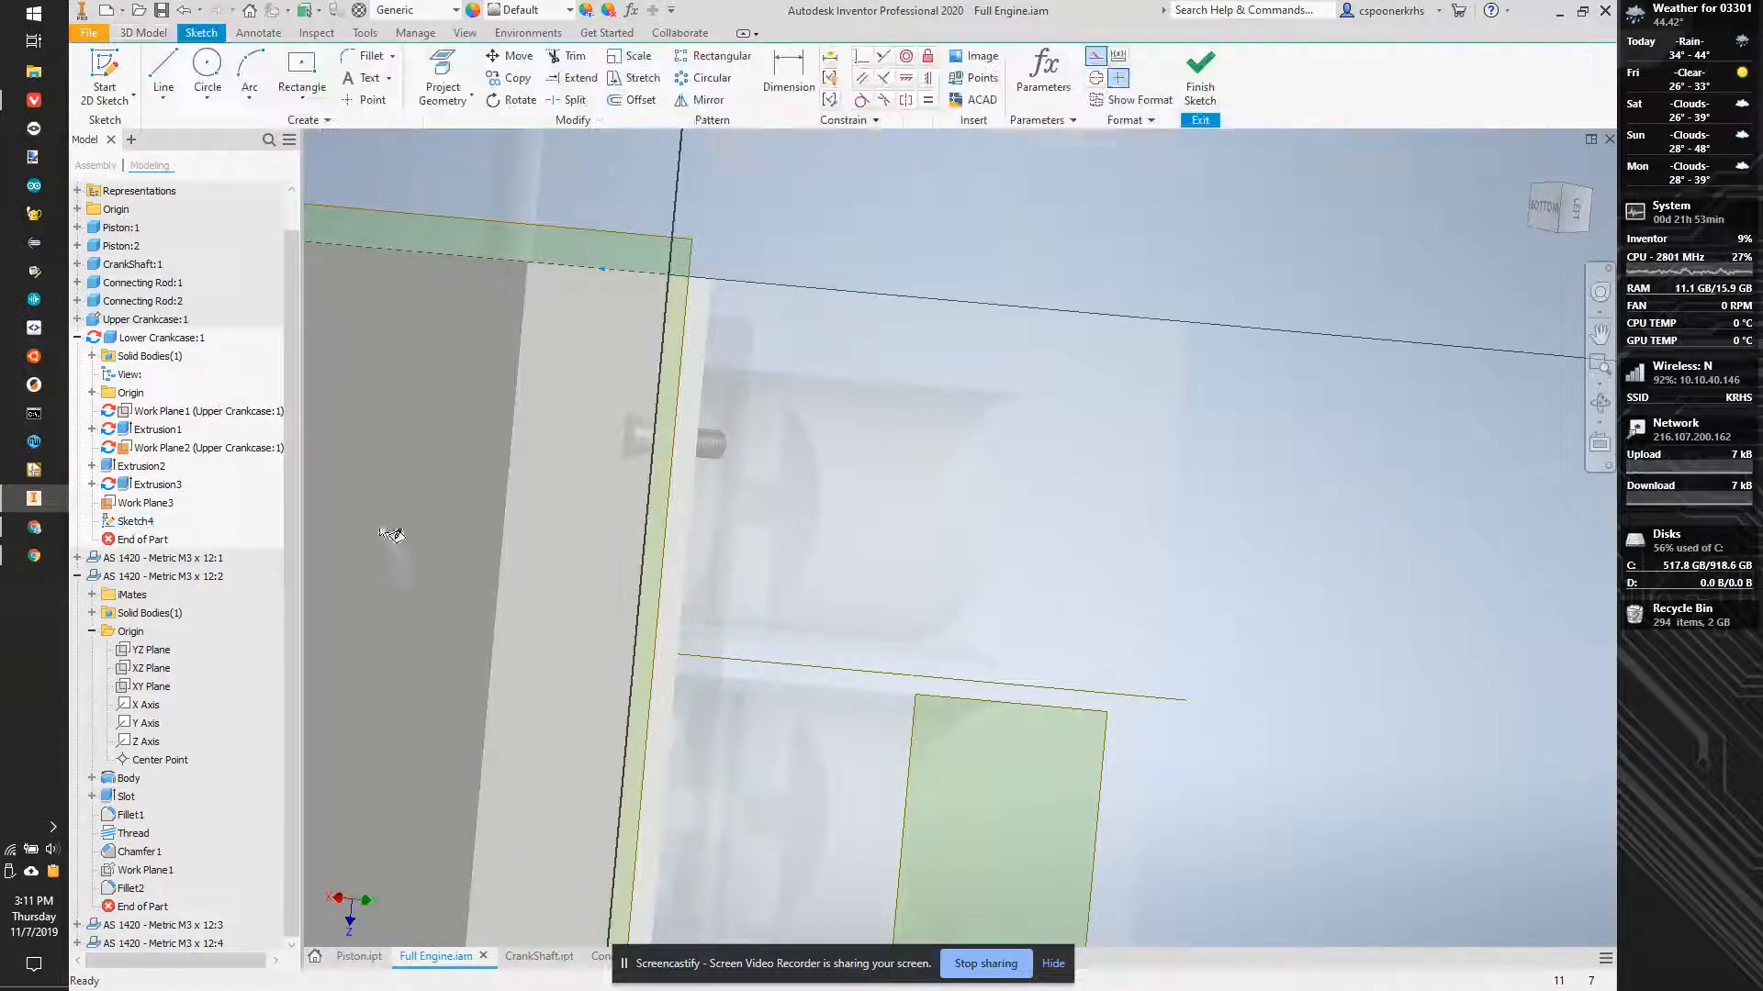
pyautogui.press('F7')
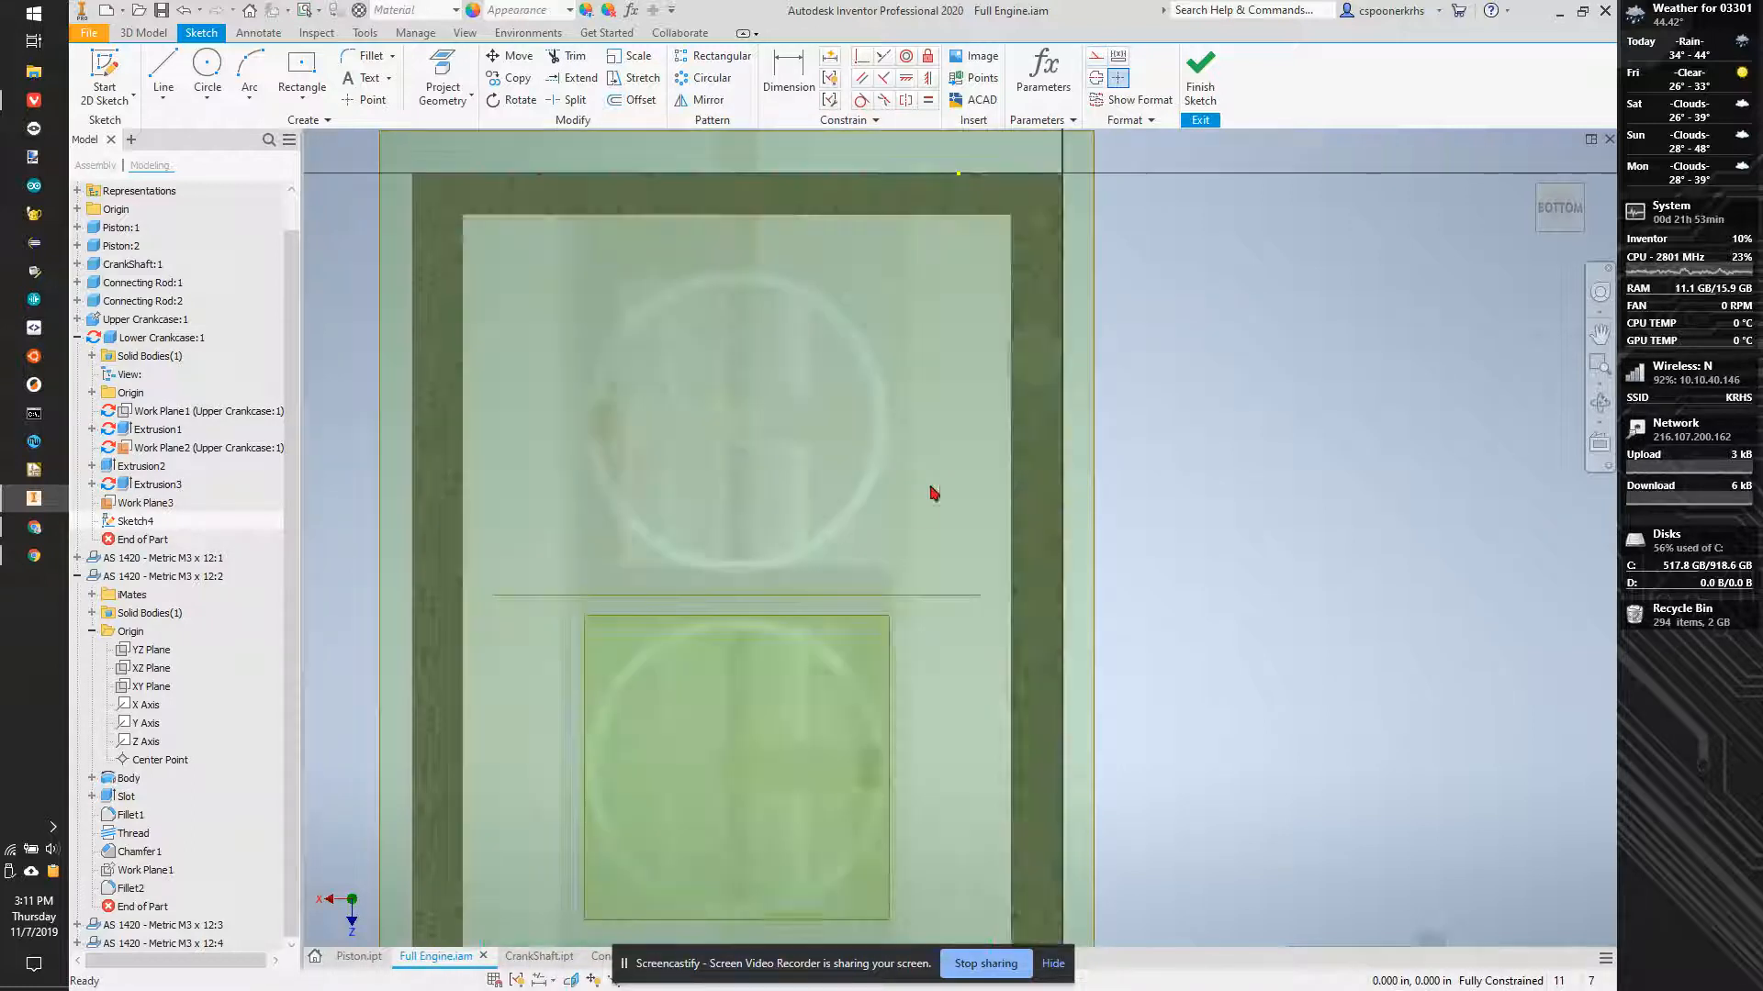
# Sketch a circle centred in the Lower Crankcase's side wall, beside the bolt head.
pyautogui.scroll(-3, 964, 346)
pyautogui.click(204, 62)
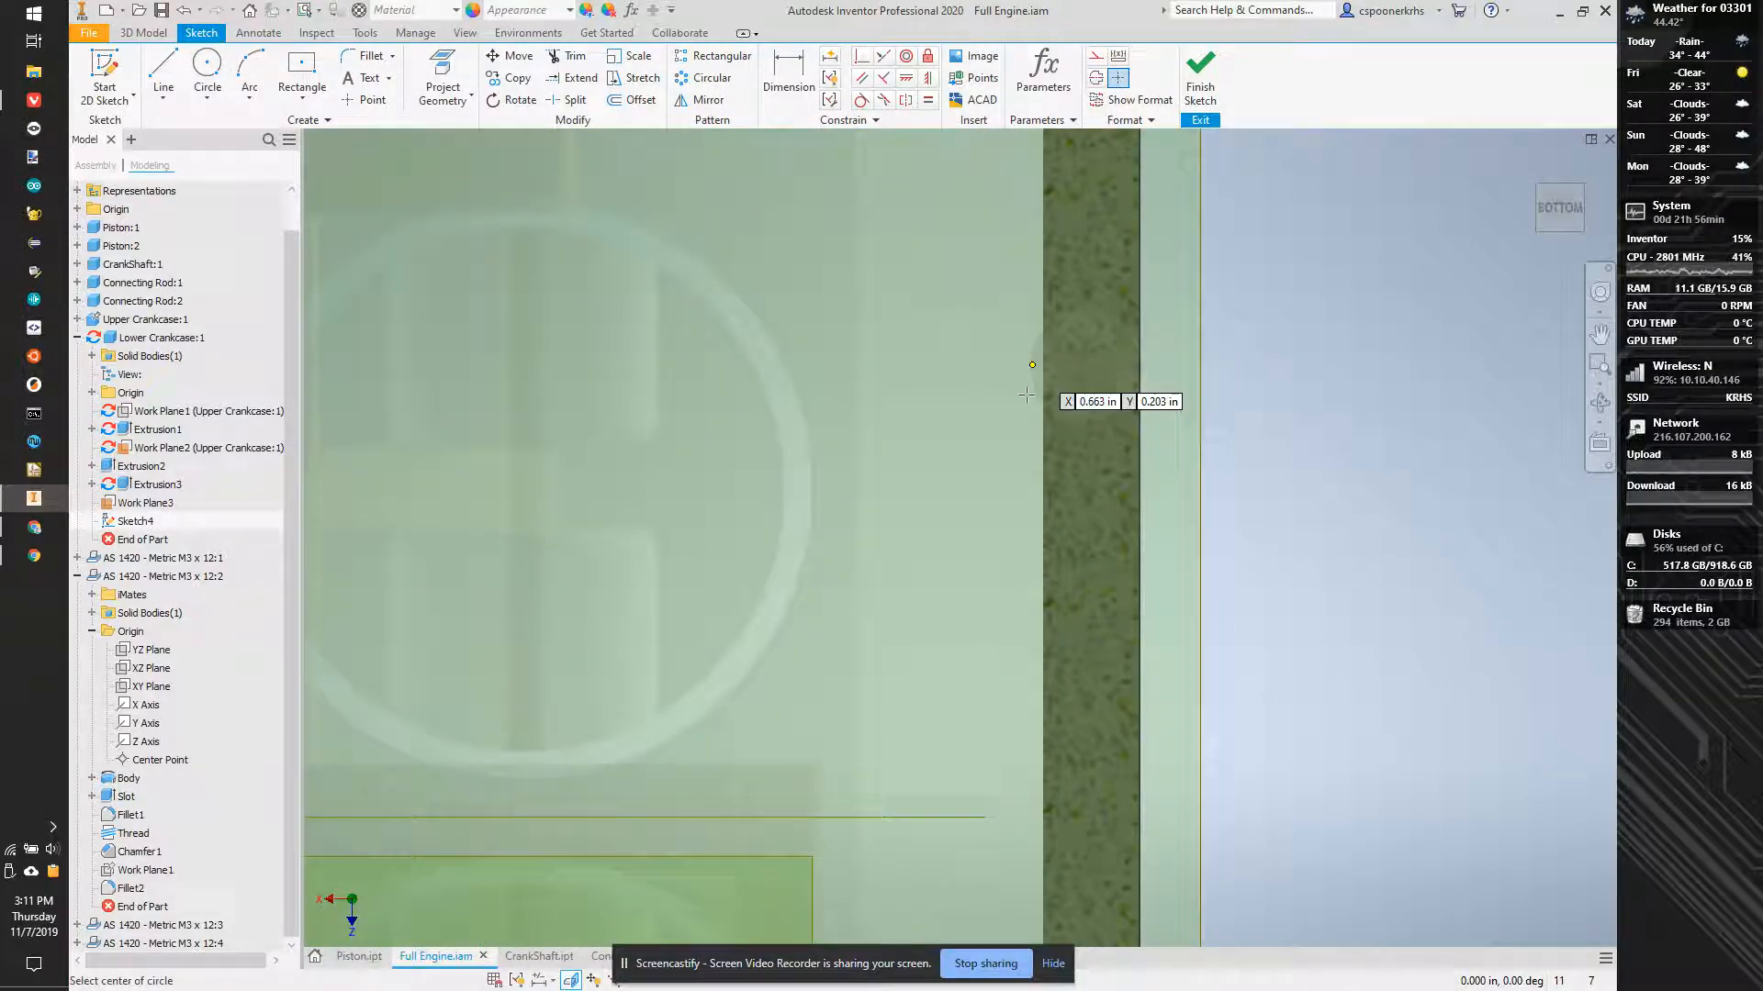
pyautogui.scroll(2, 1033, 477)
pyautogui.scroll(-4, 973, 476)
pyautogui.click(956, 483)
pyautogui.click(892, 484)
# Dimension the circle's diameter as .227 in, the bolt head's .217 in plus clearance.
pyautogui.press('d')
pyautogui.click(966, 546)
pyautogui.click(1167, 562)
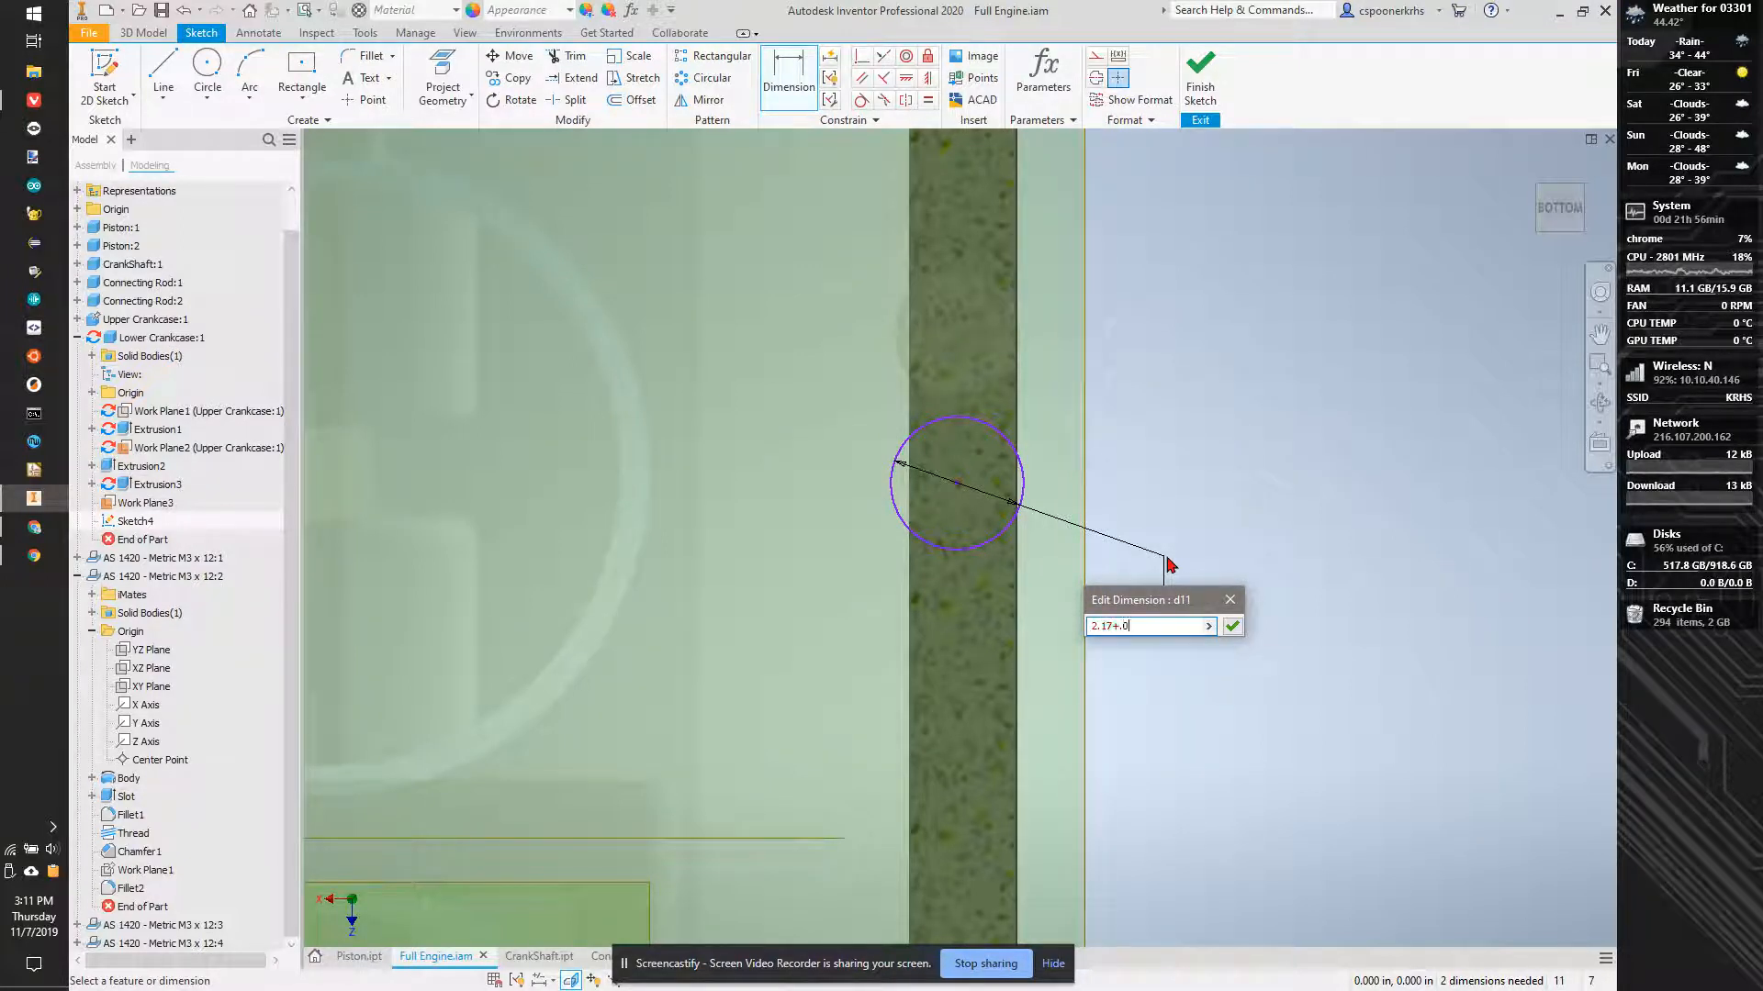
pyautogui.press('Return')
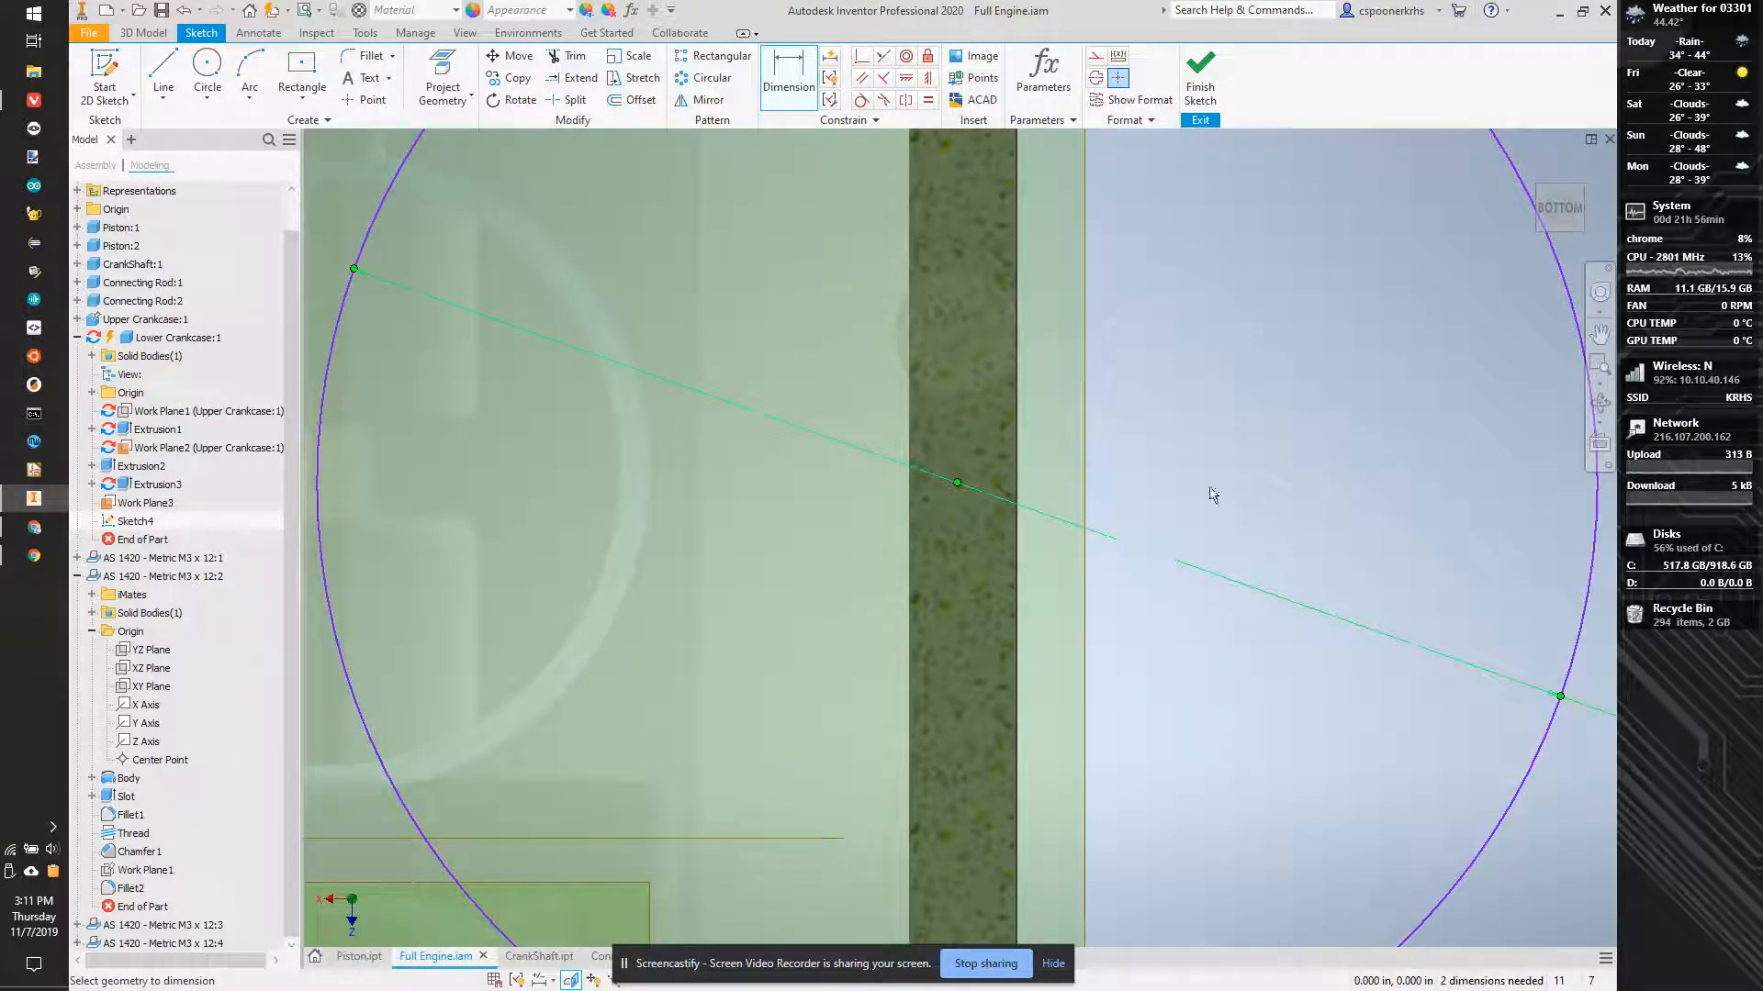
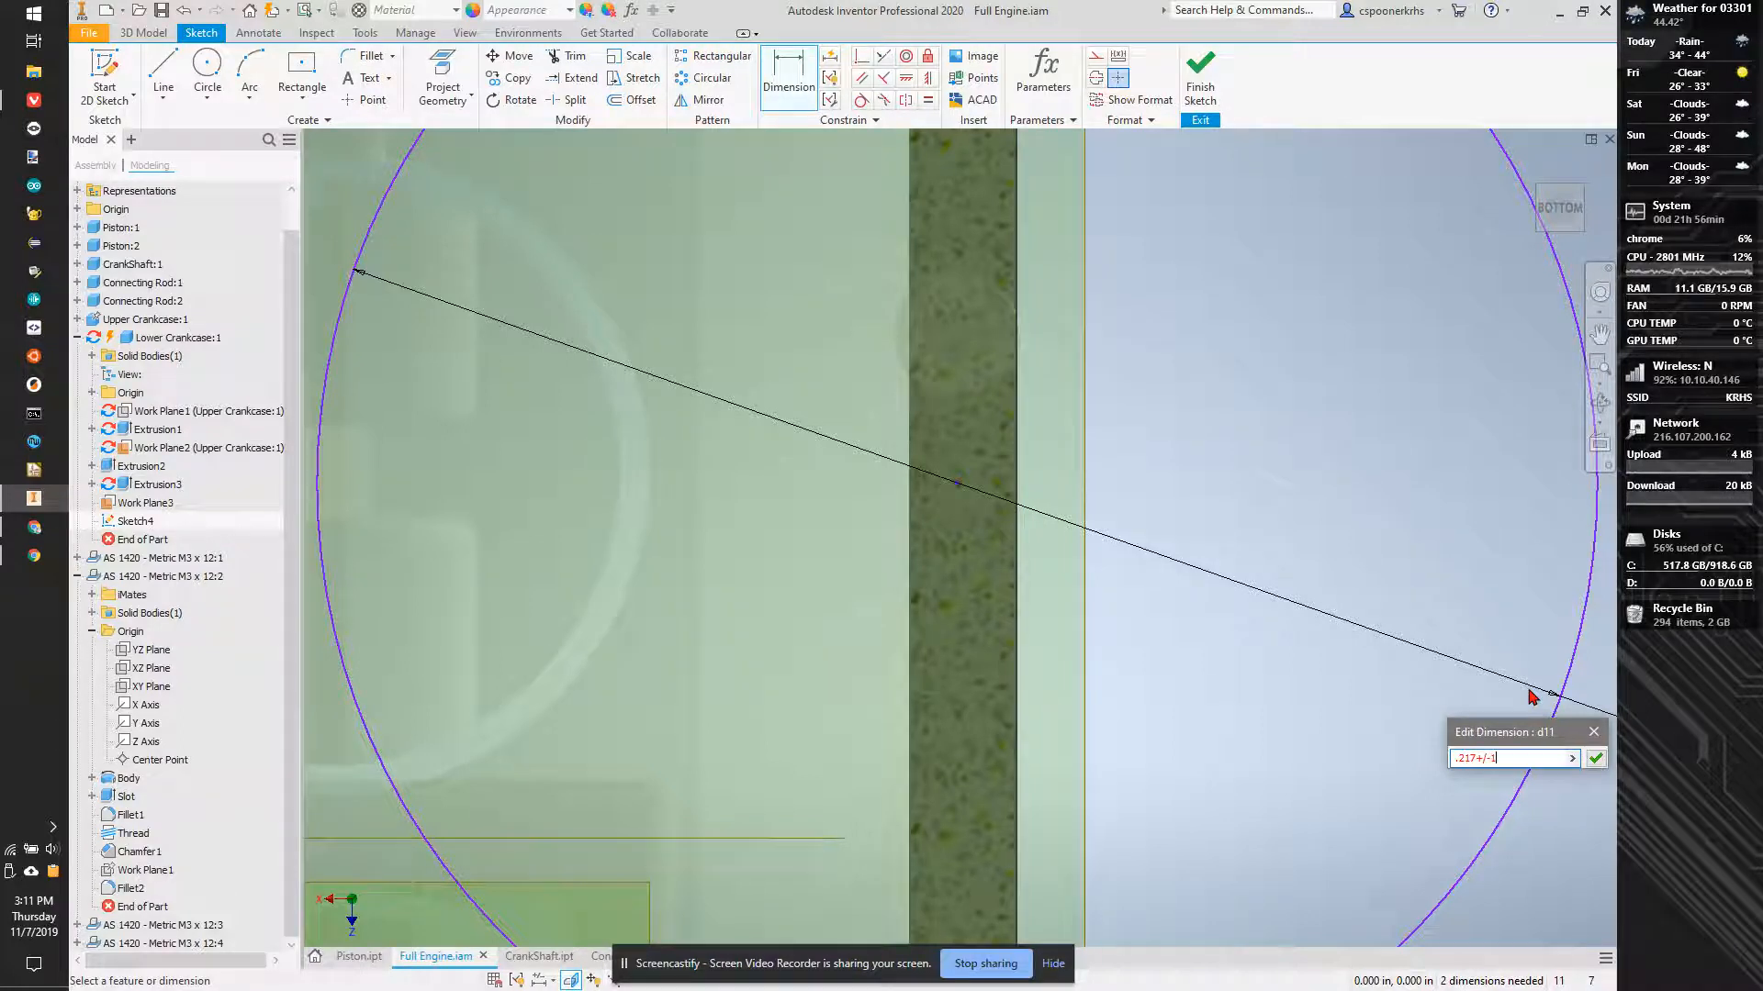
pyautogui.press('Return')
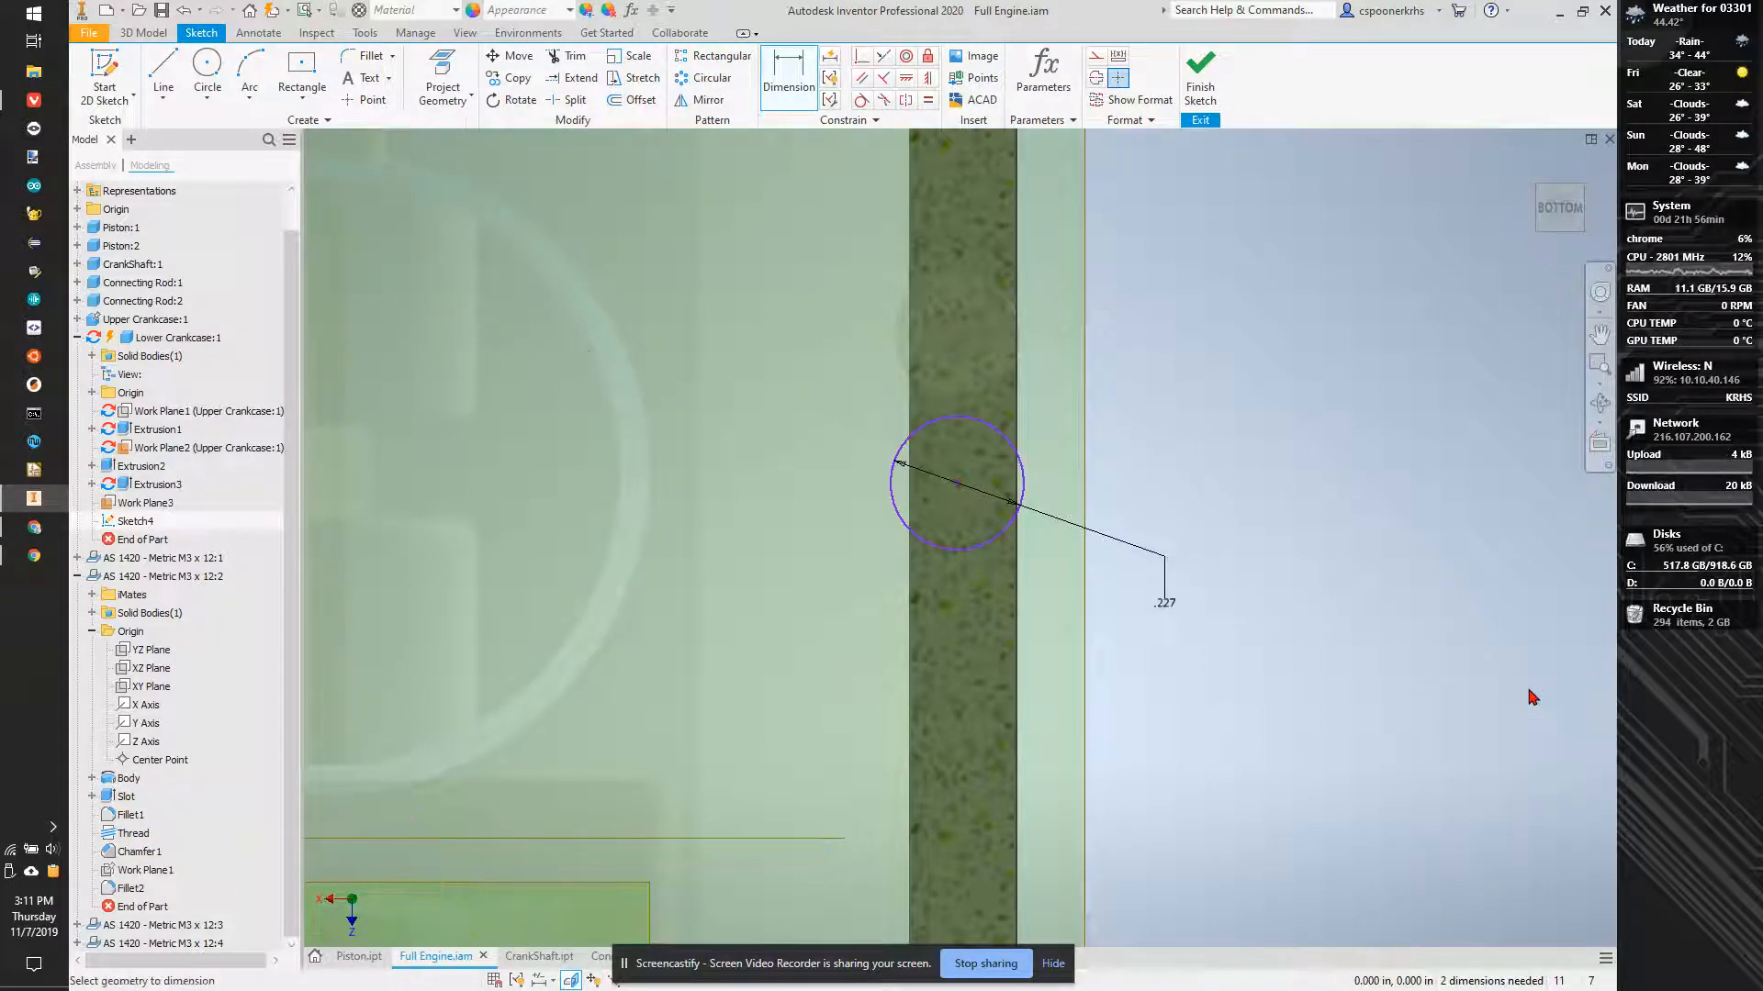
pyautogui.scroll(-3, 1054, 493)
pyautogui.scroll(3, 991, 494)
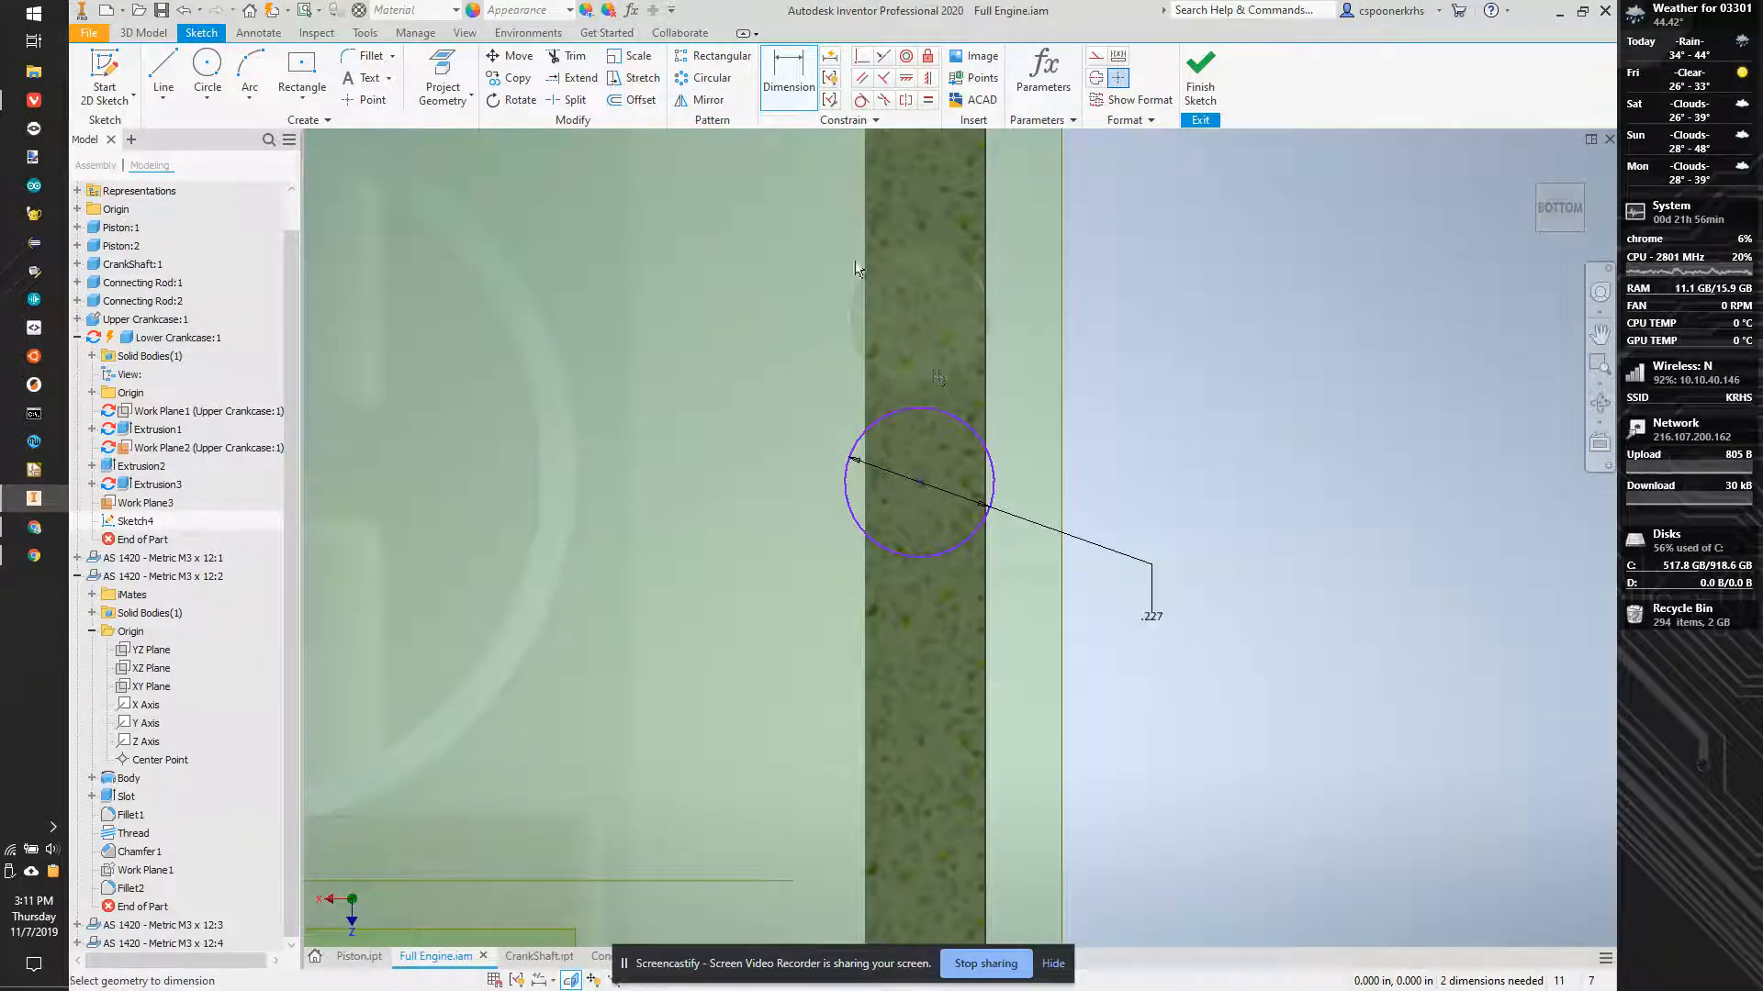
pyautogui.scroll(2, 874, 438)
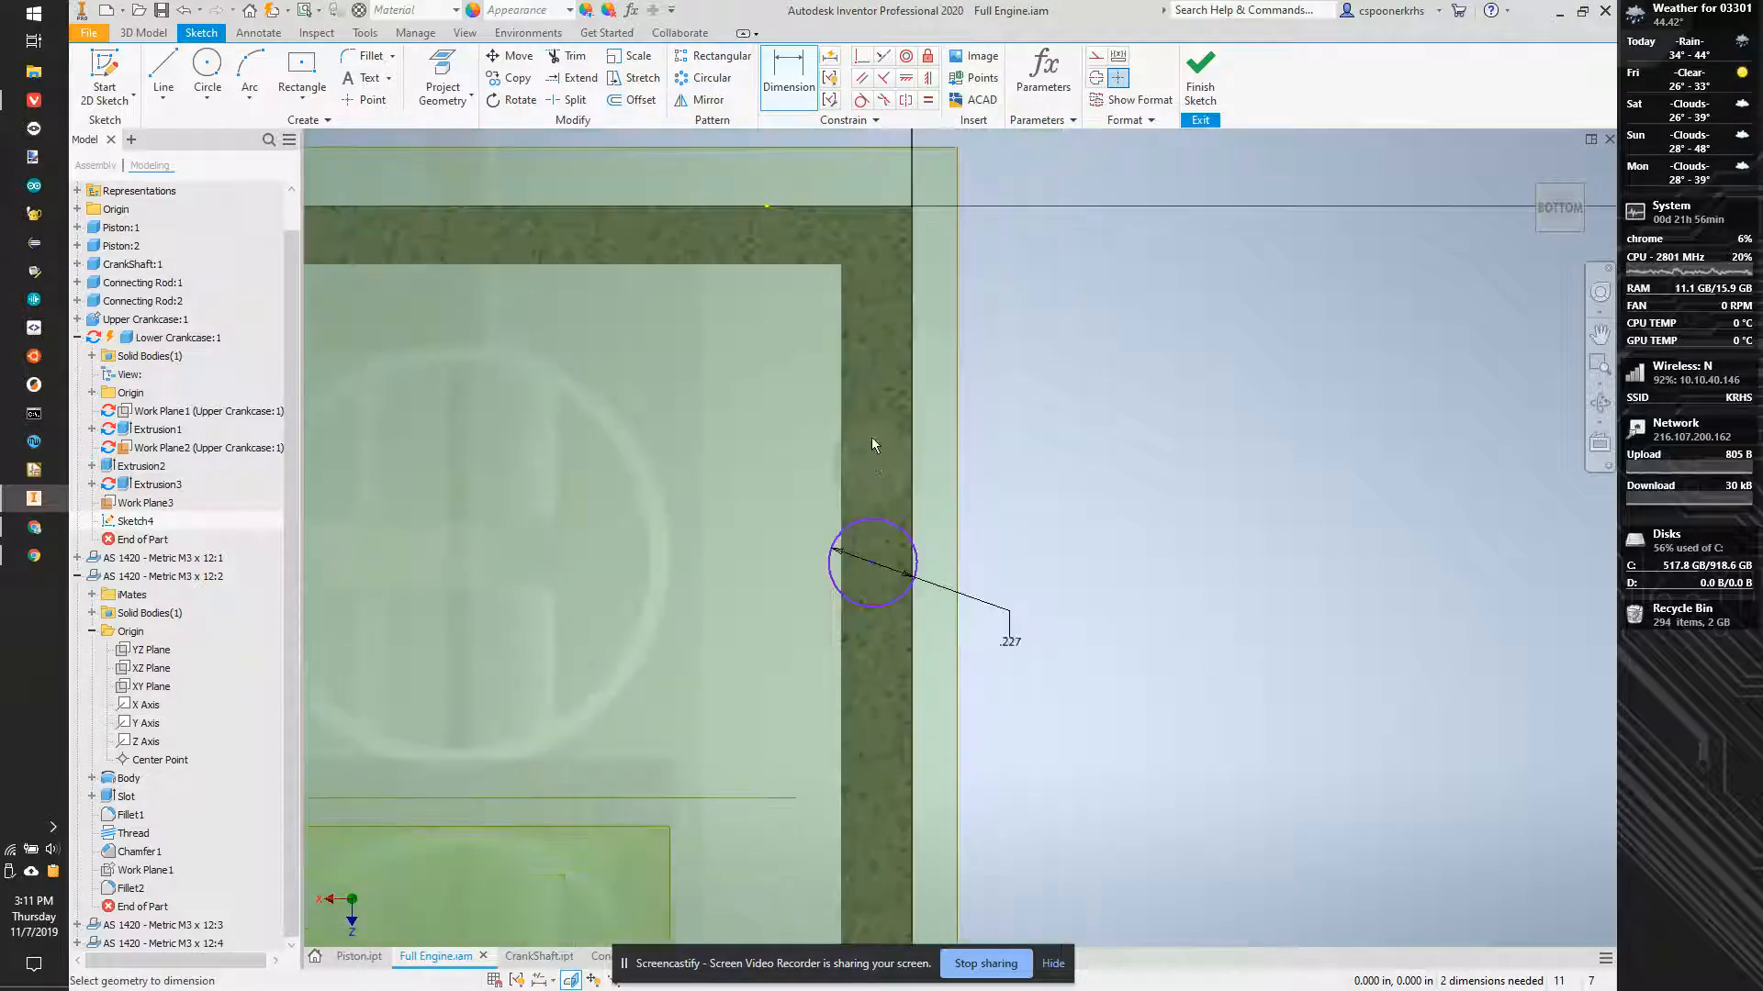
pyautogui.click(927, 80)
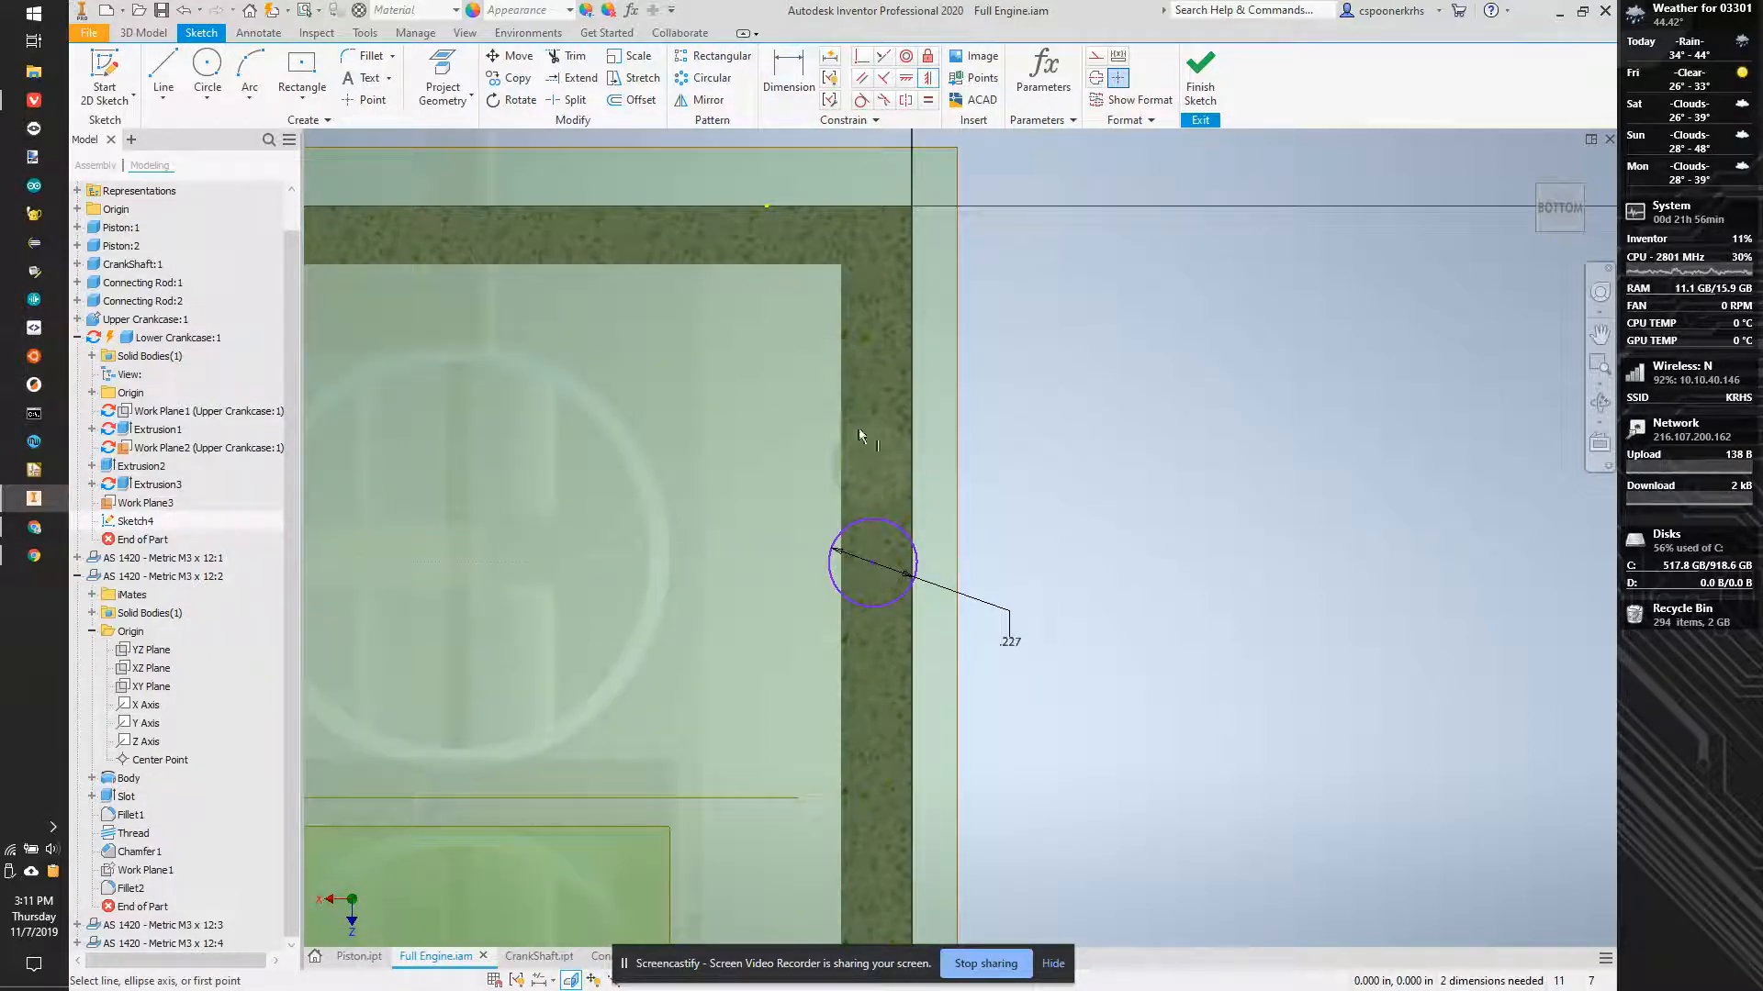
pyautogui.press('d')
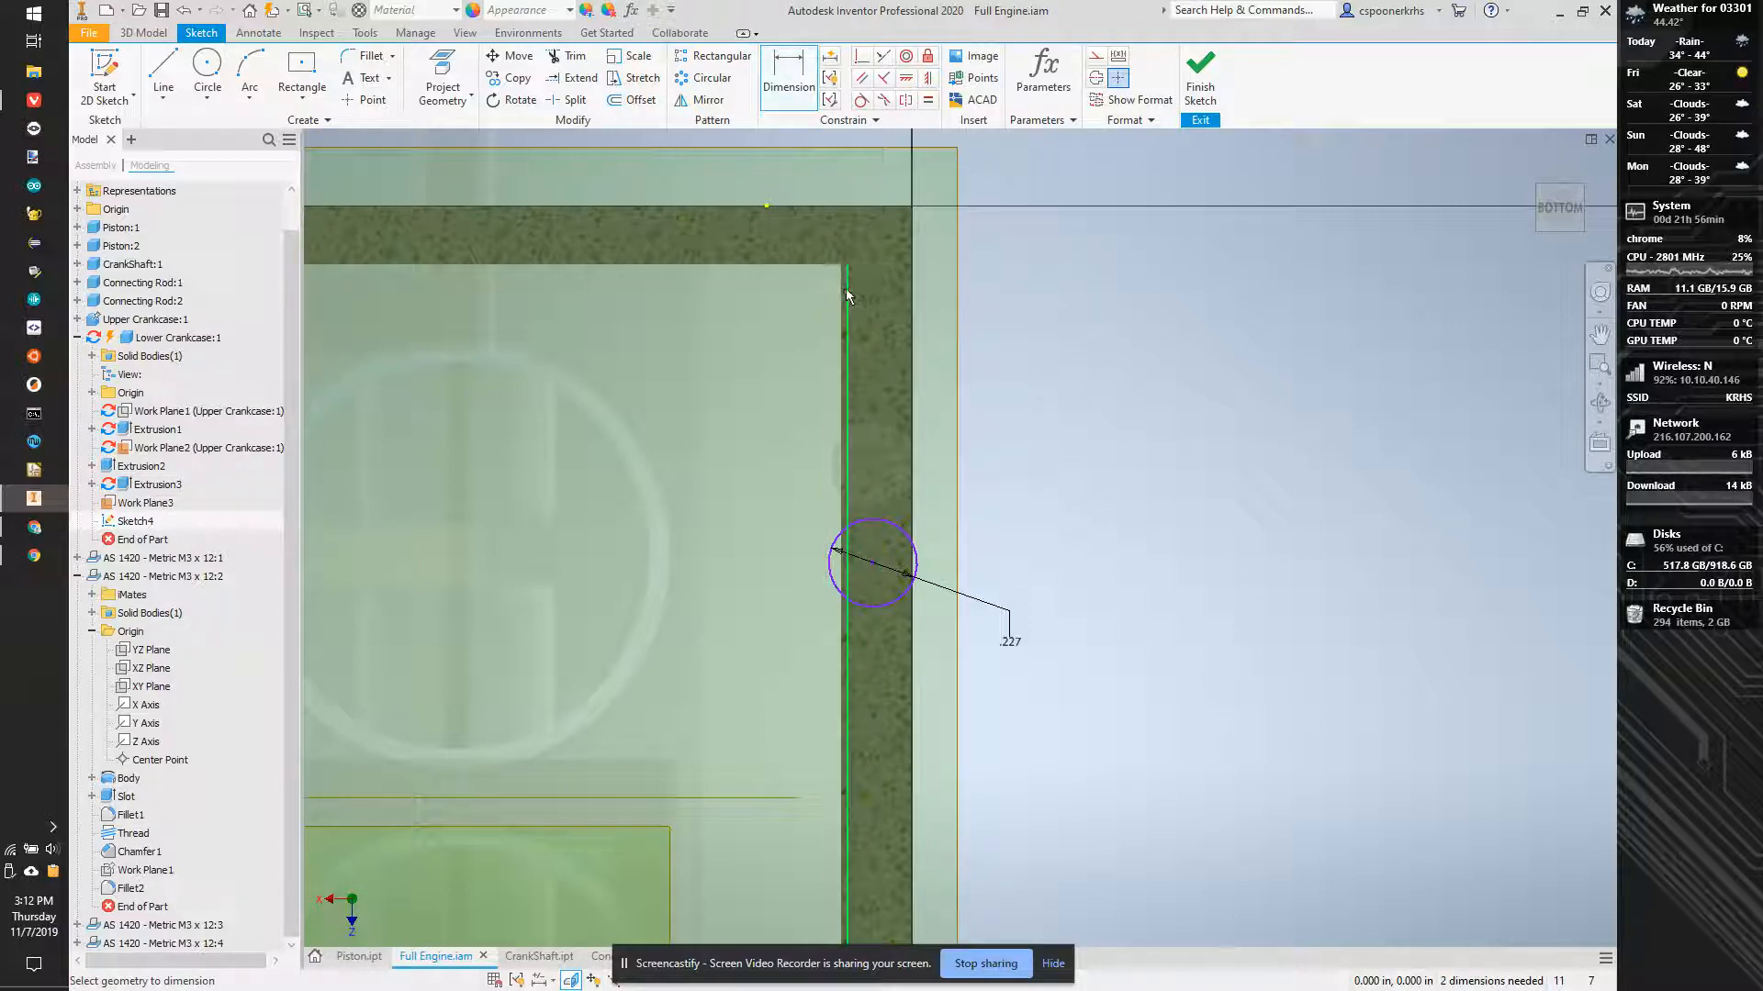
pyautogui.click(918, 305)
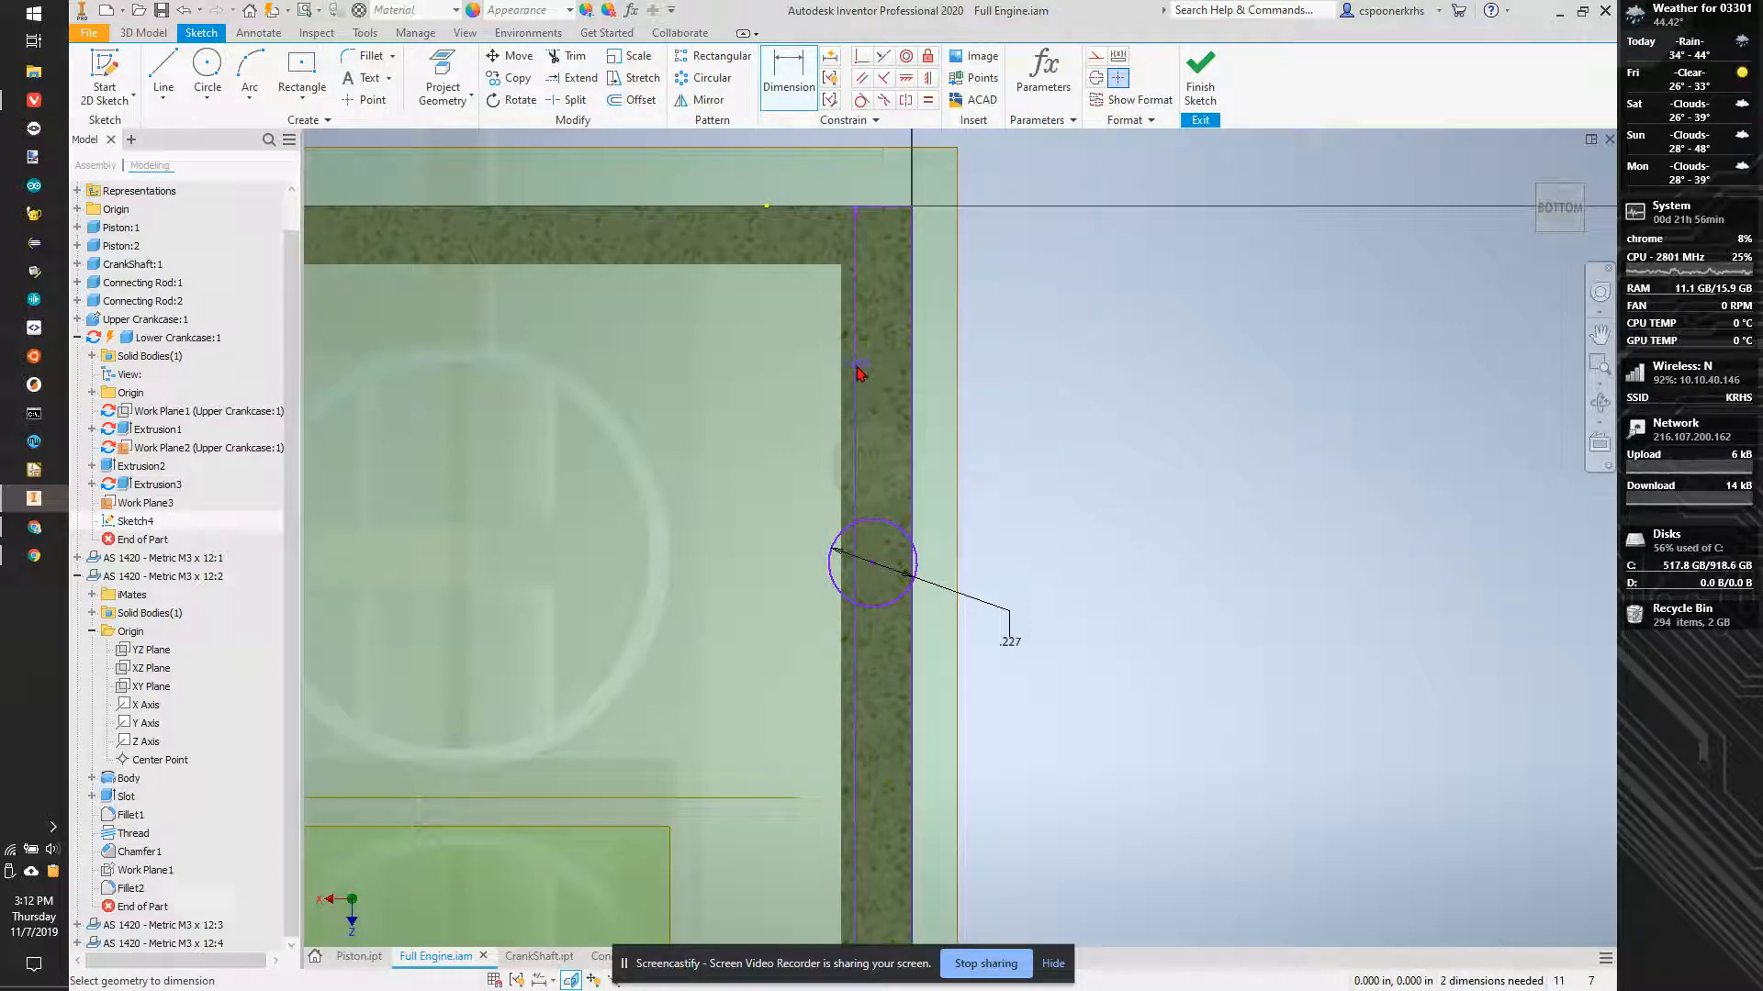
# Dimension the circle's centre .1 in from the outer edge of the side wall.
pyautogui.click(442, 78)
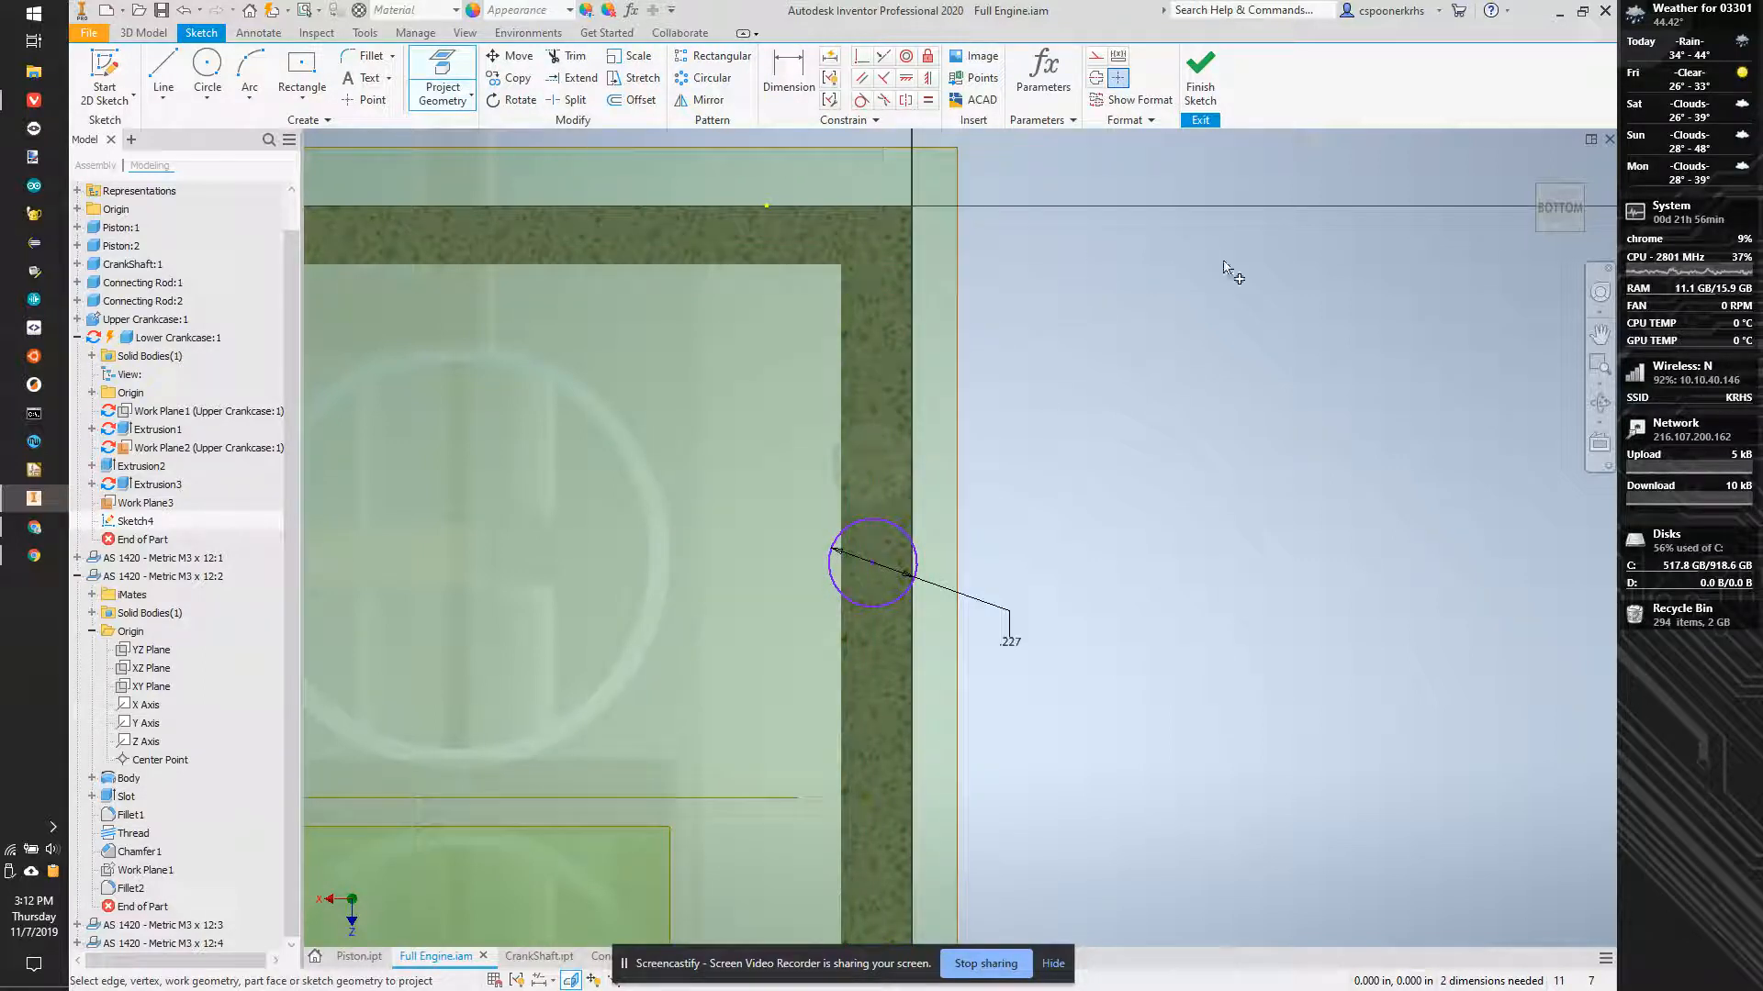
pyautogui.click(1559, 231)
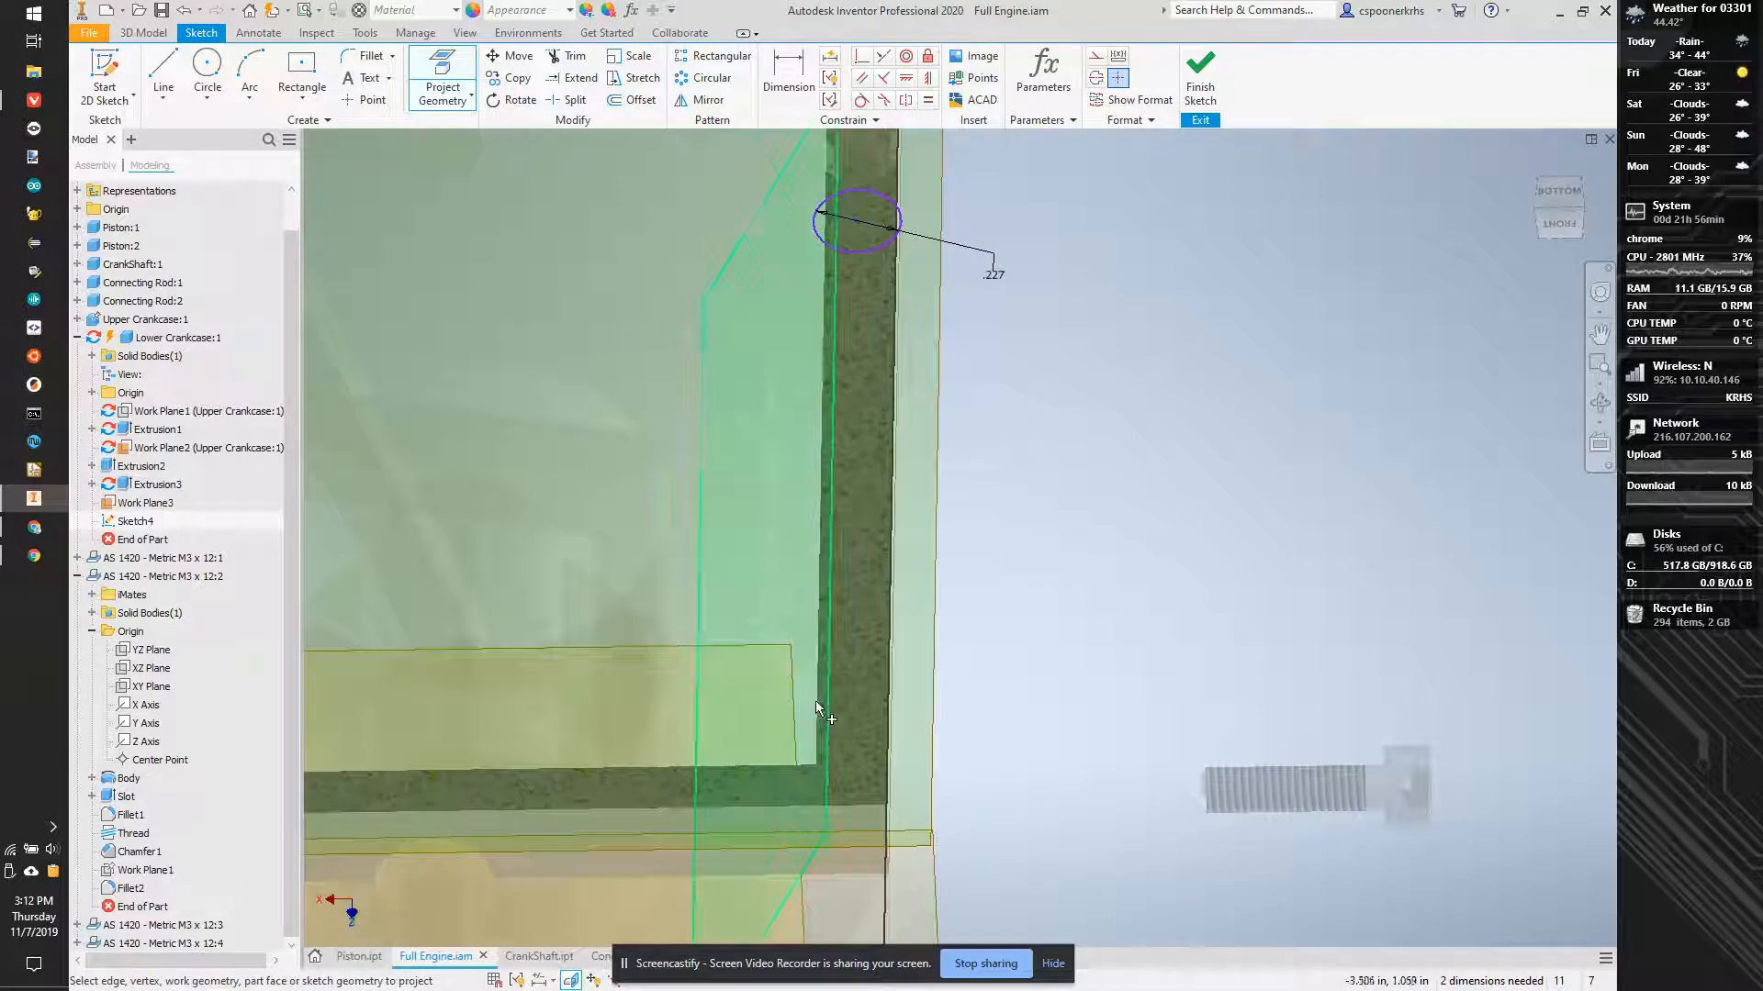
pyautogui.scroll(3, 949, 529)
pyautogui.moveTo(955, 413); pyautogui.dragTo(952, 534, button='middle')
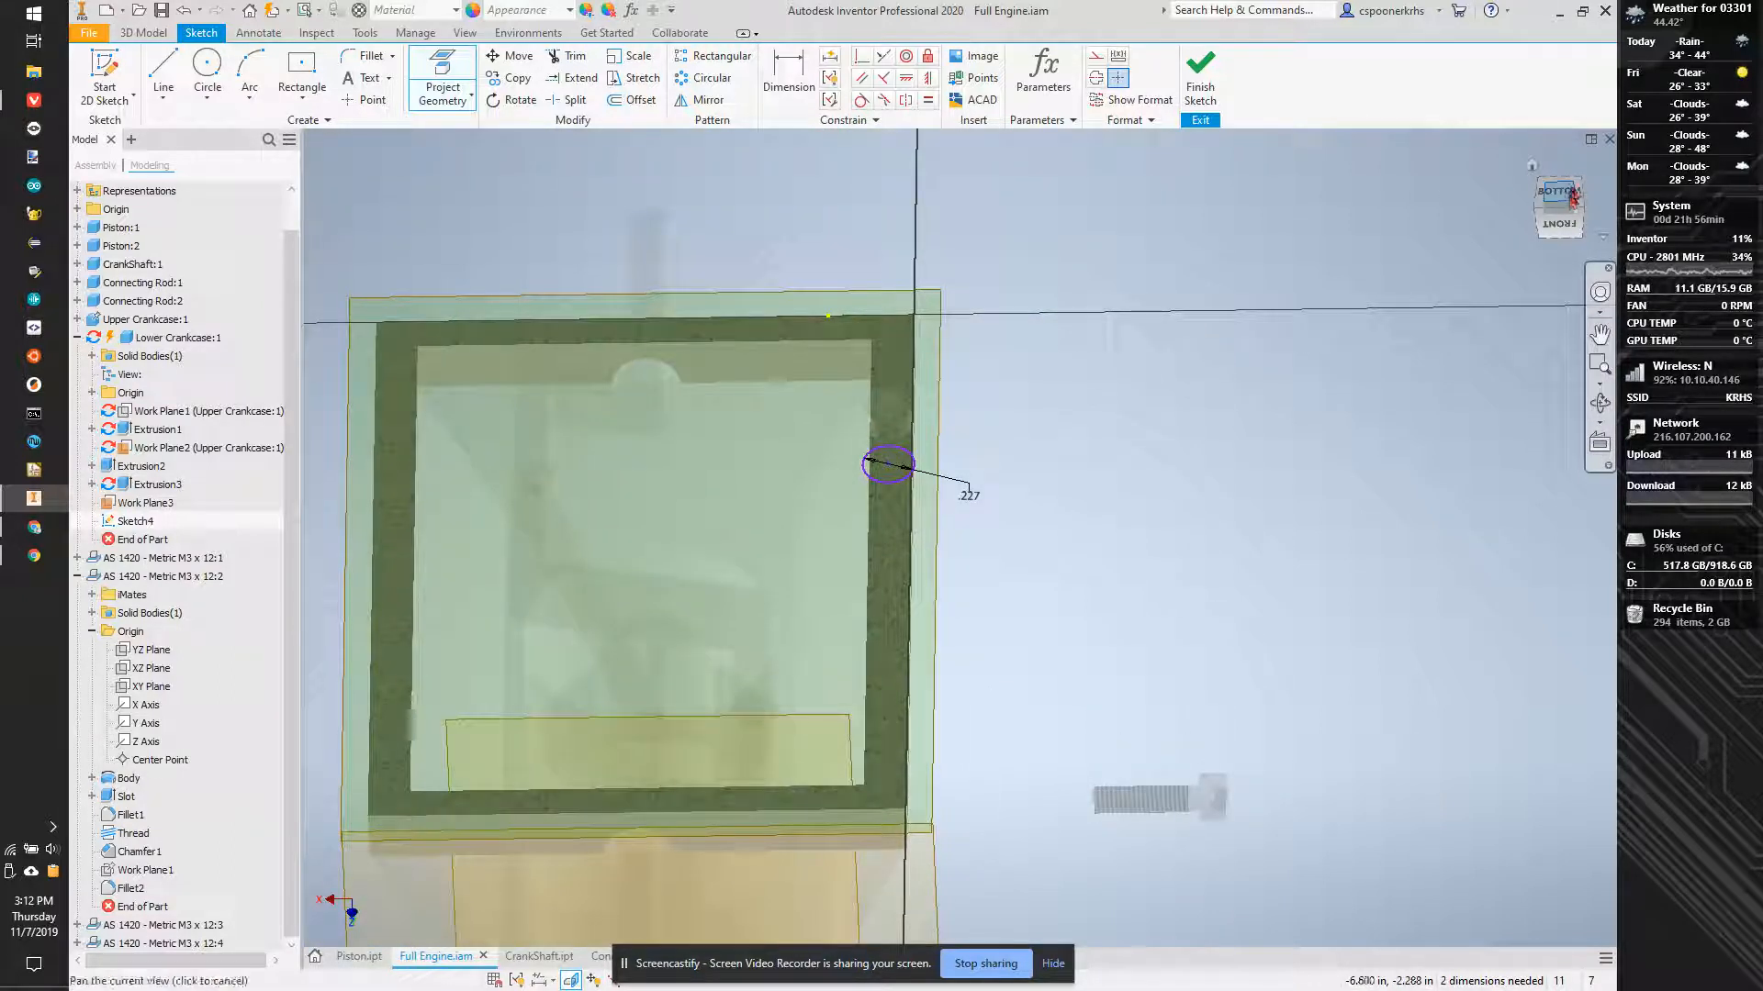
pyautogui.click(1557, 195)
pyautogui.scroll(-5, 1049, 420)
pyautogui.press('d')
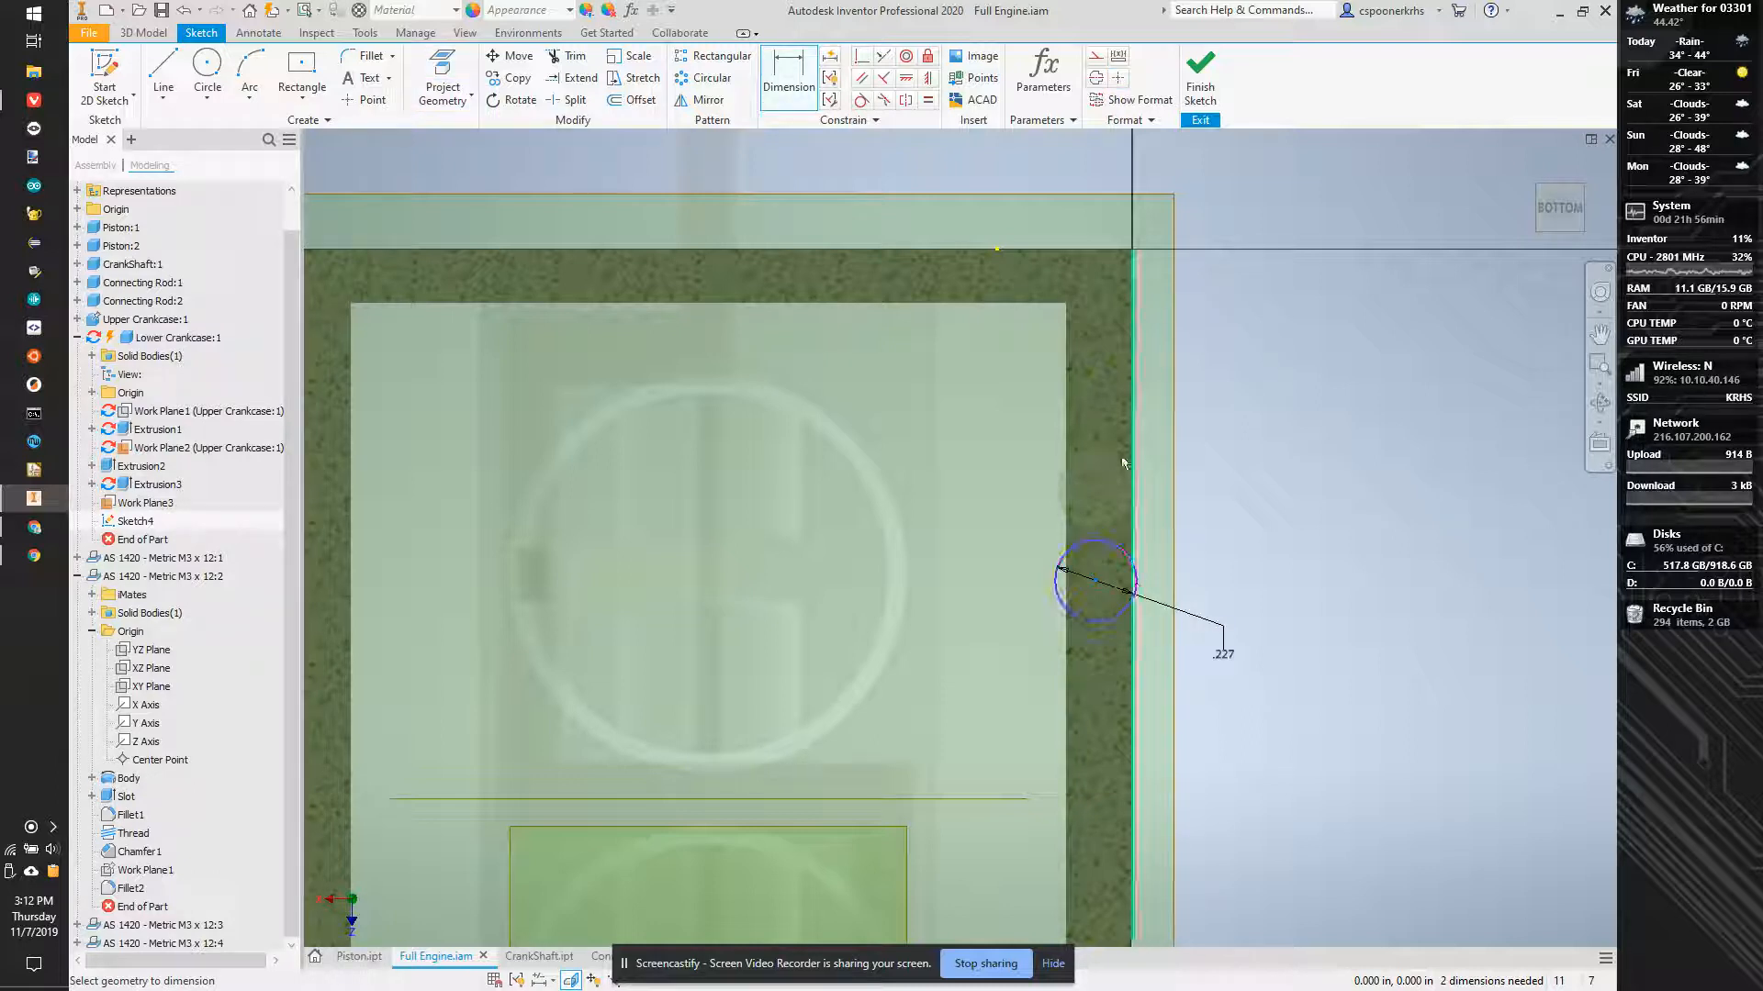
pyautogui.click(1134, 450)
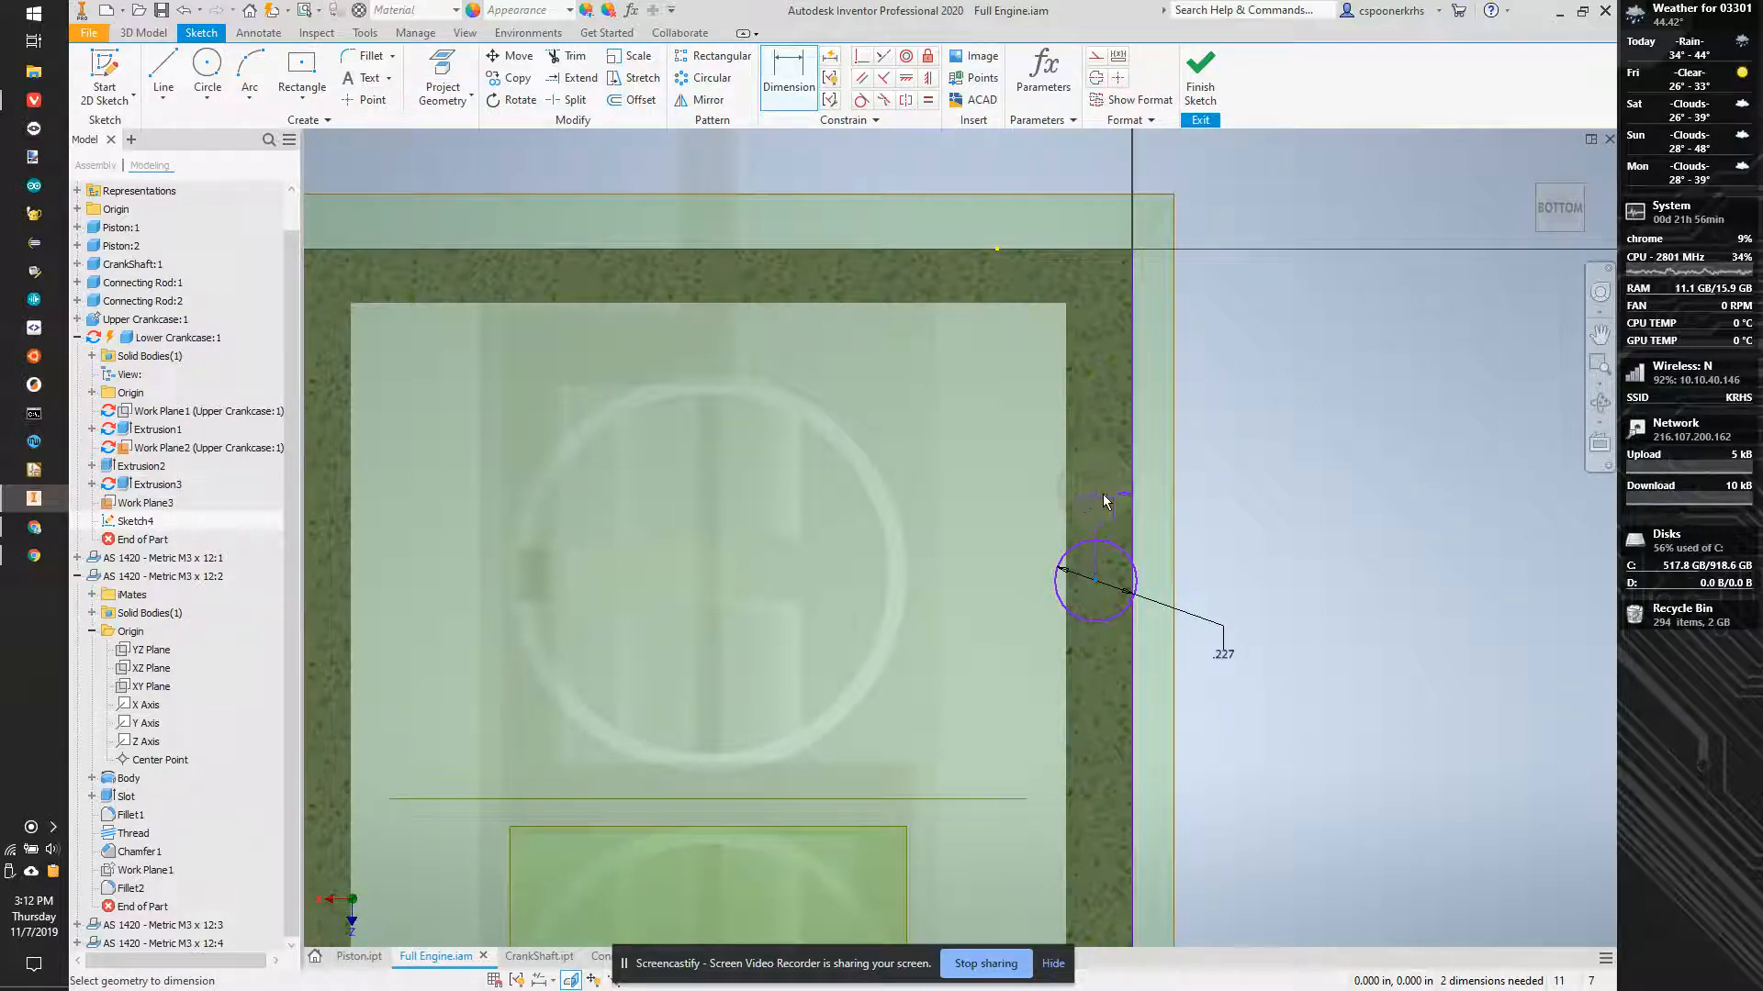
pyautogui.click(1103, 493)
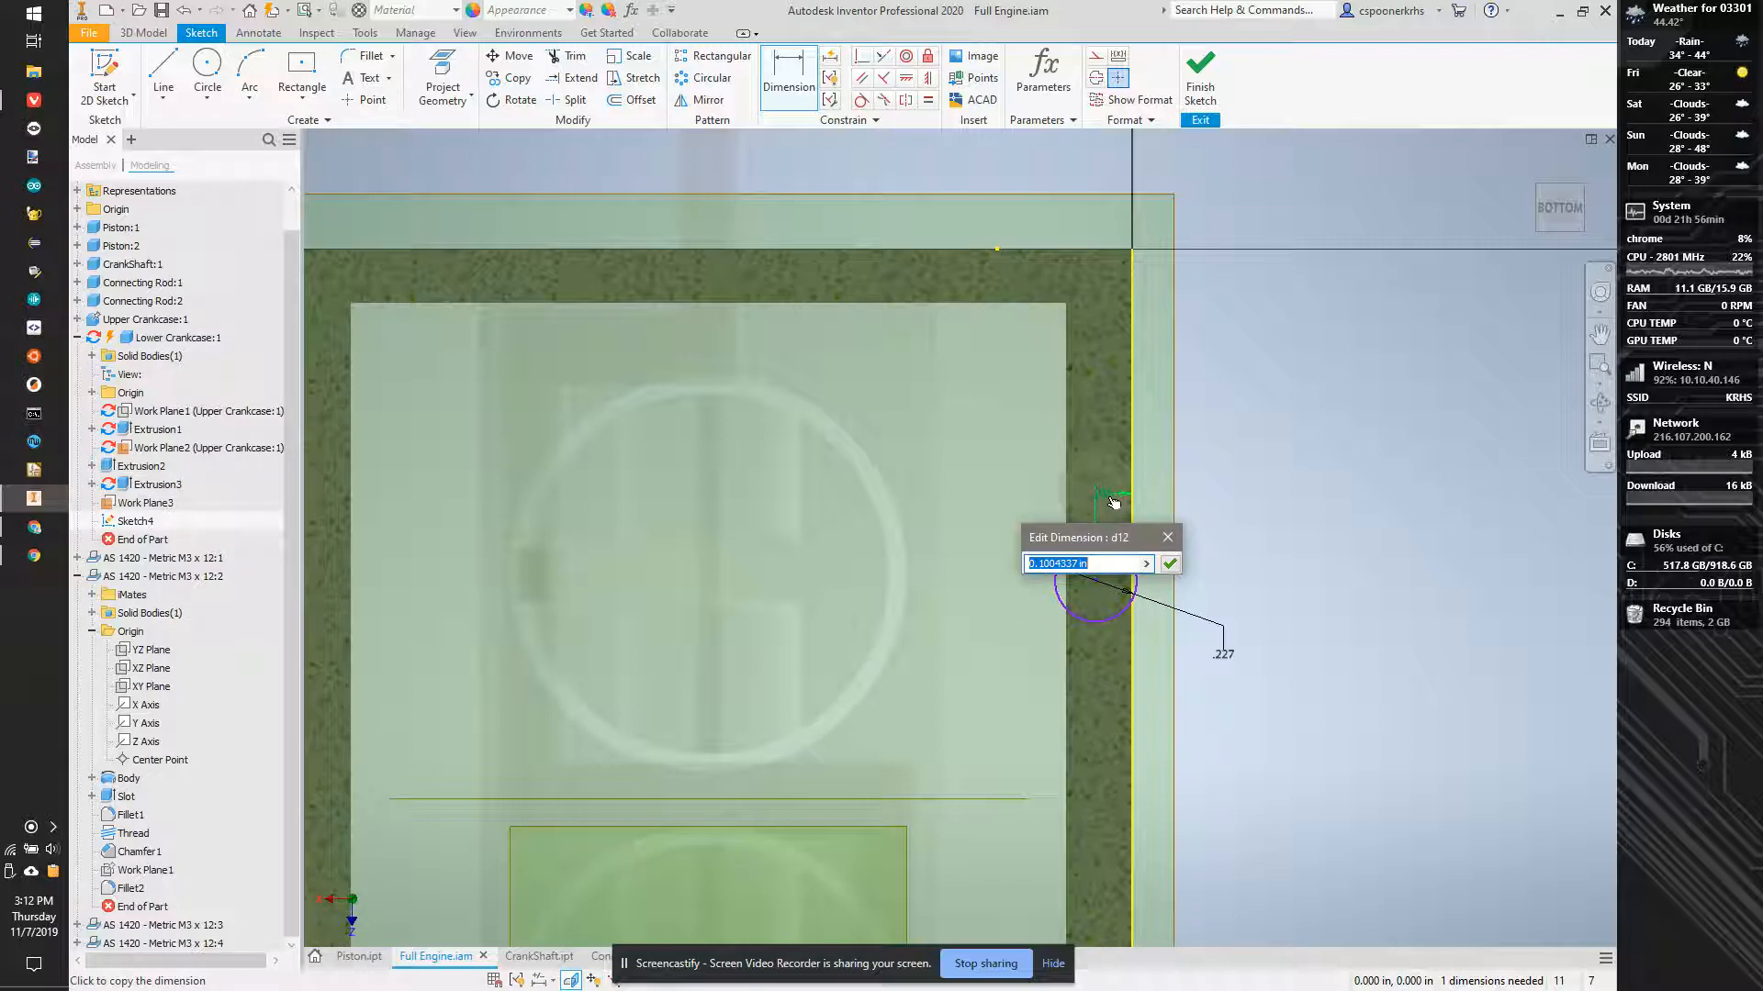
pyautogui.write('.1')
pyautogui.press('Return')
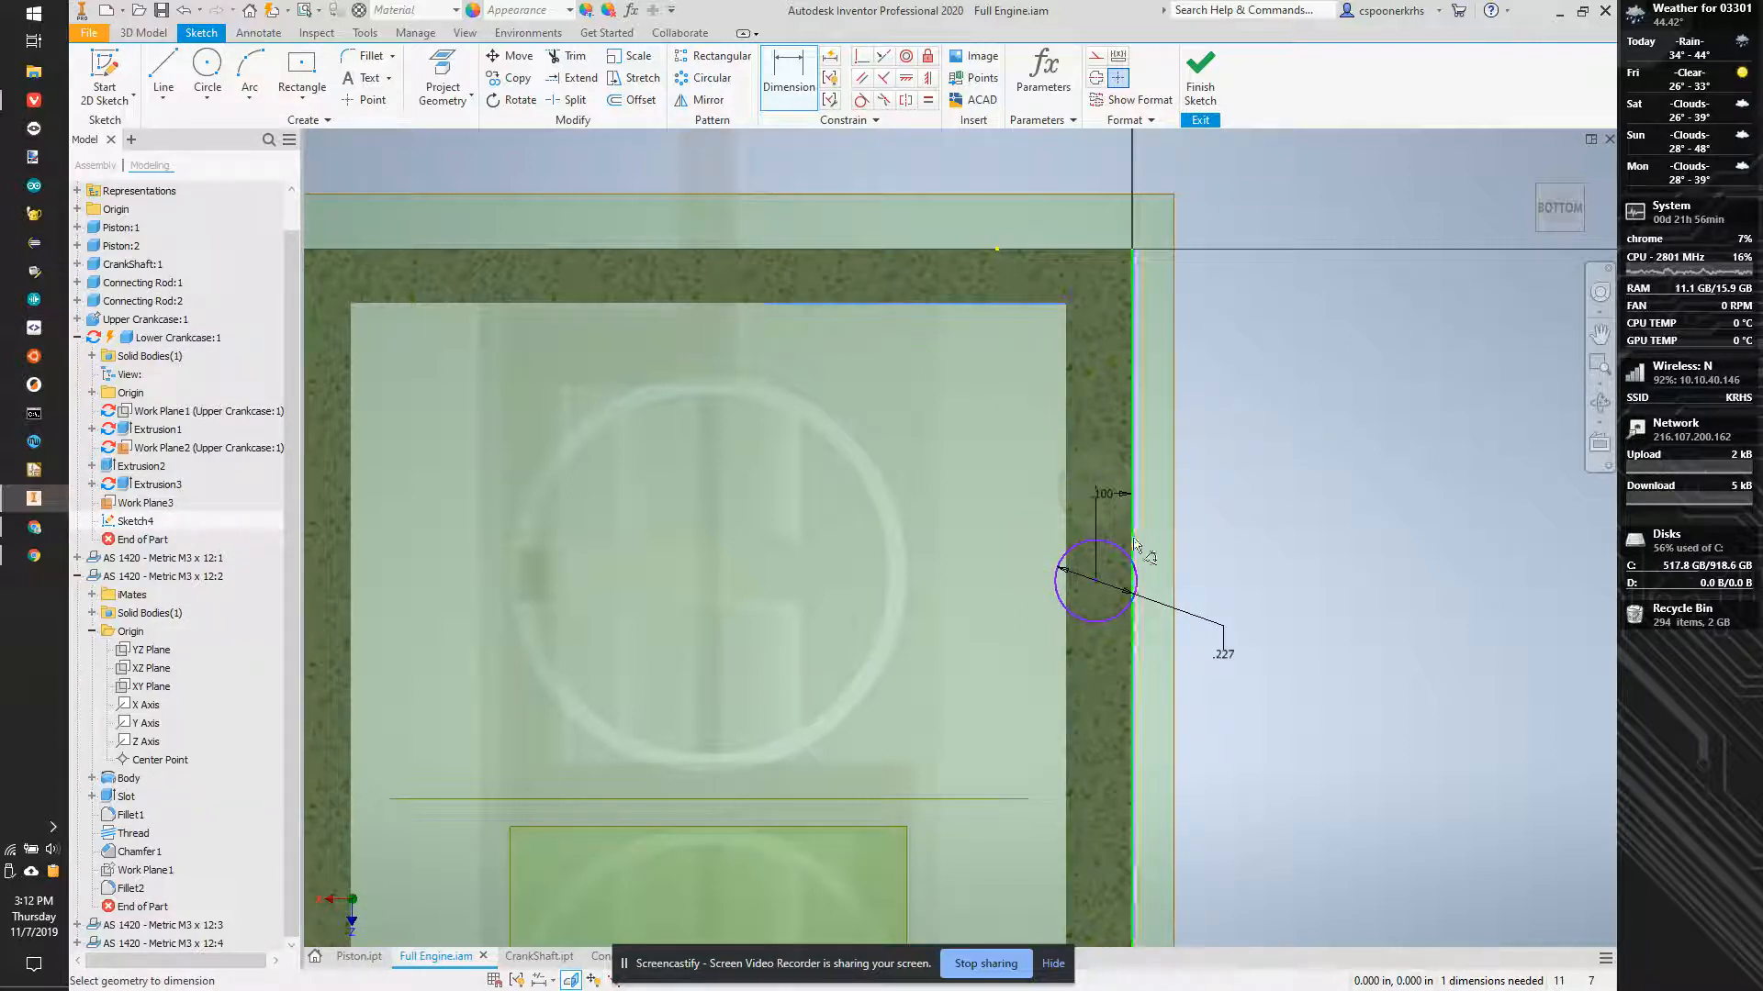
# Dimension the circle's centre .75 in from the inner edge of the adjoining end wall.
pyautogui.click(1099, 585)
pyautogui.click(1272, 519)
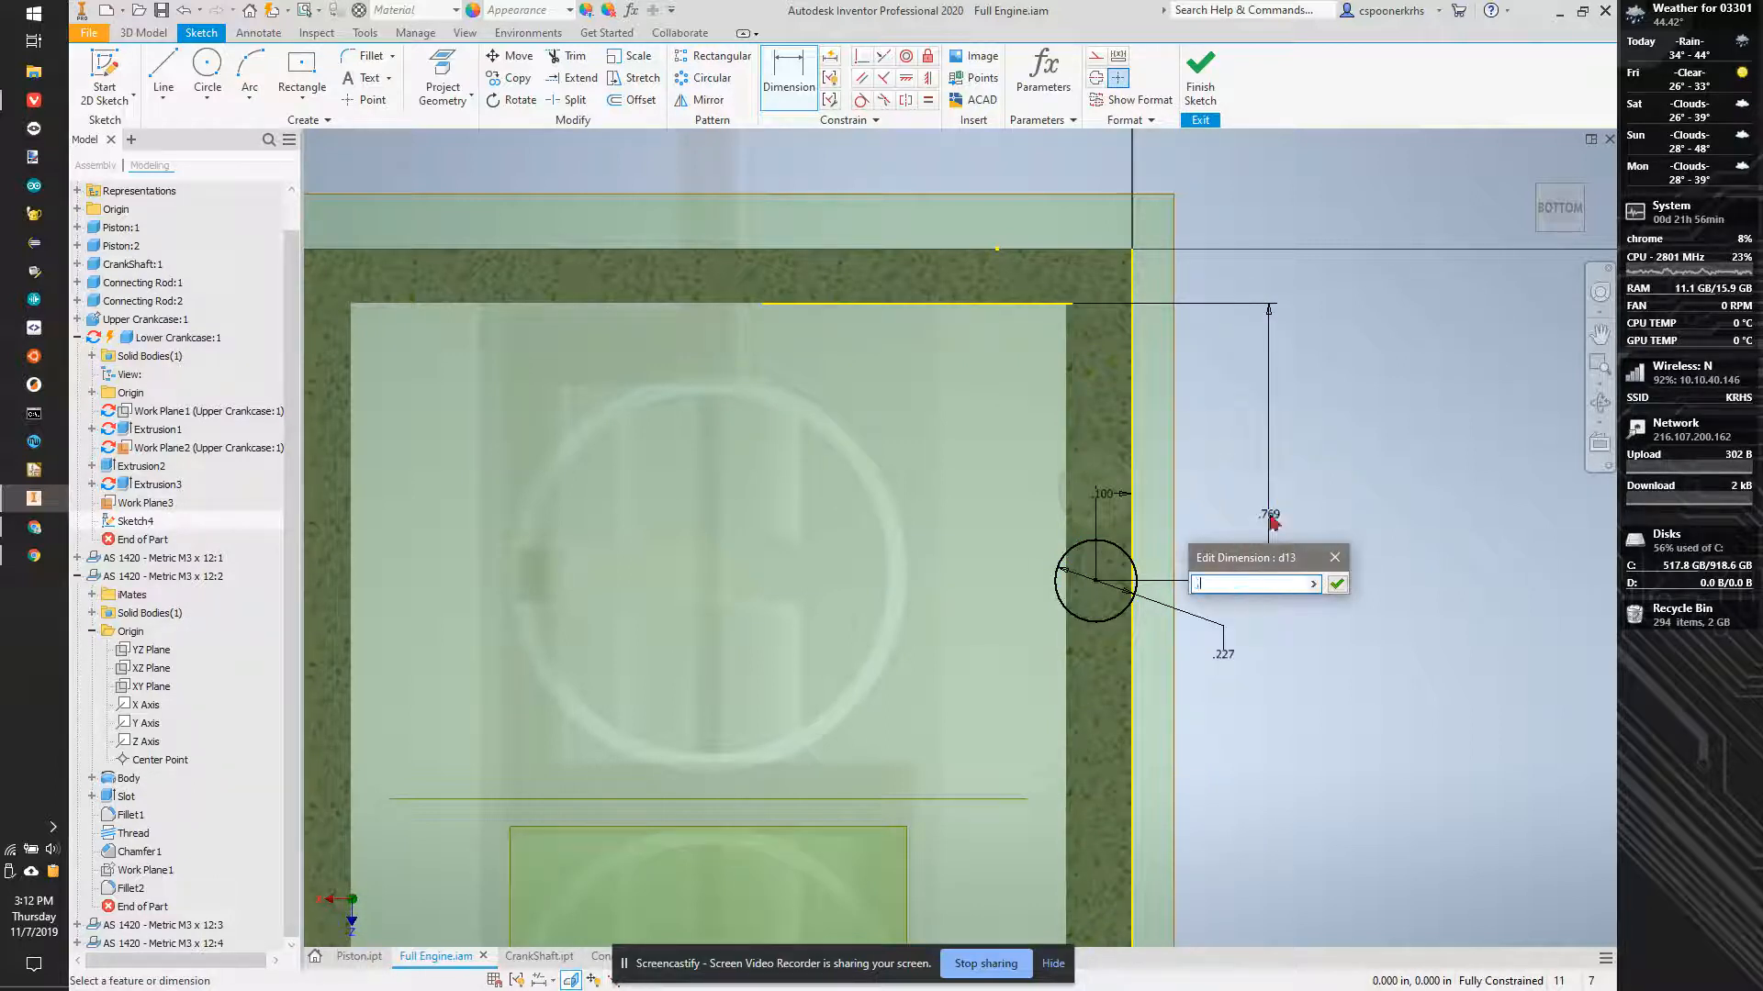
pyautogui.write('.75')
pyautogui.press('Return')
# Sketch three more circles, one farther along the same side wall and two in the opposite side wall.
pyautogui.scroll(-2, 1270, 477)
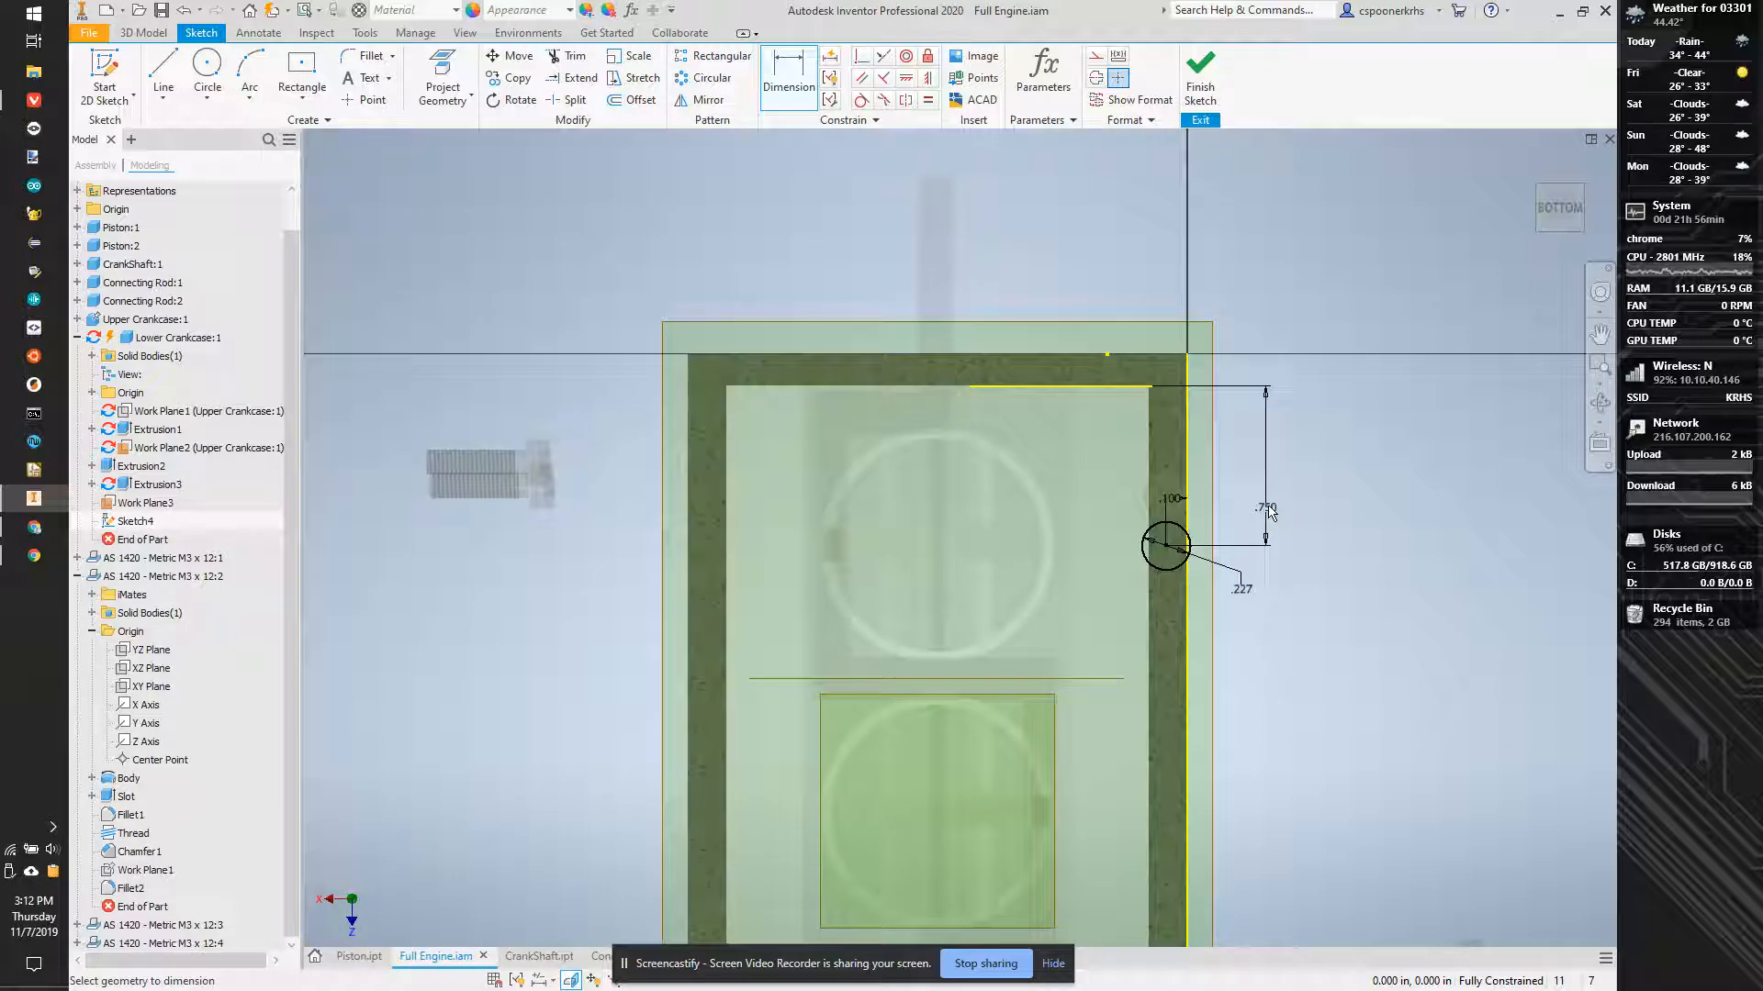
pyautogui.moveTo(1269, 477); pyautogui.dragTo(1168, 166, button='middle')
pyautogui.click(207, 68)
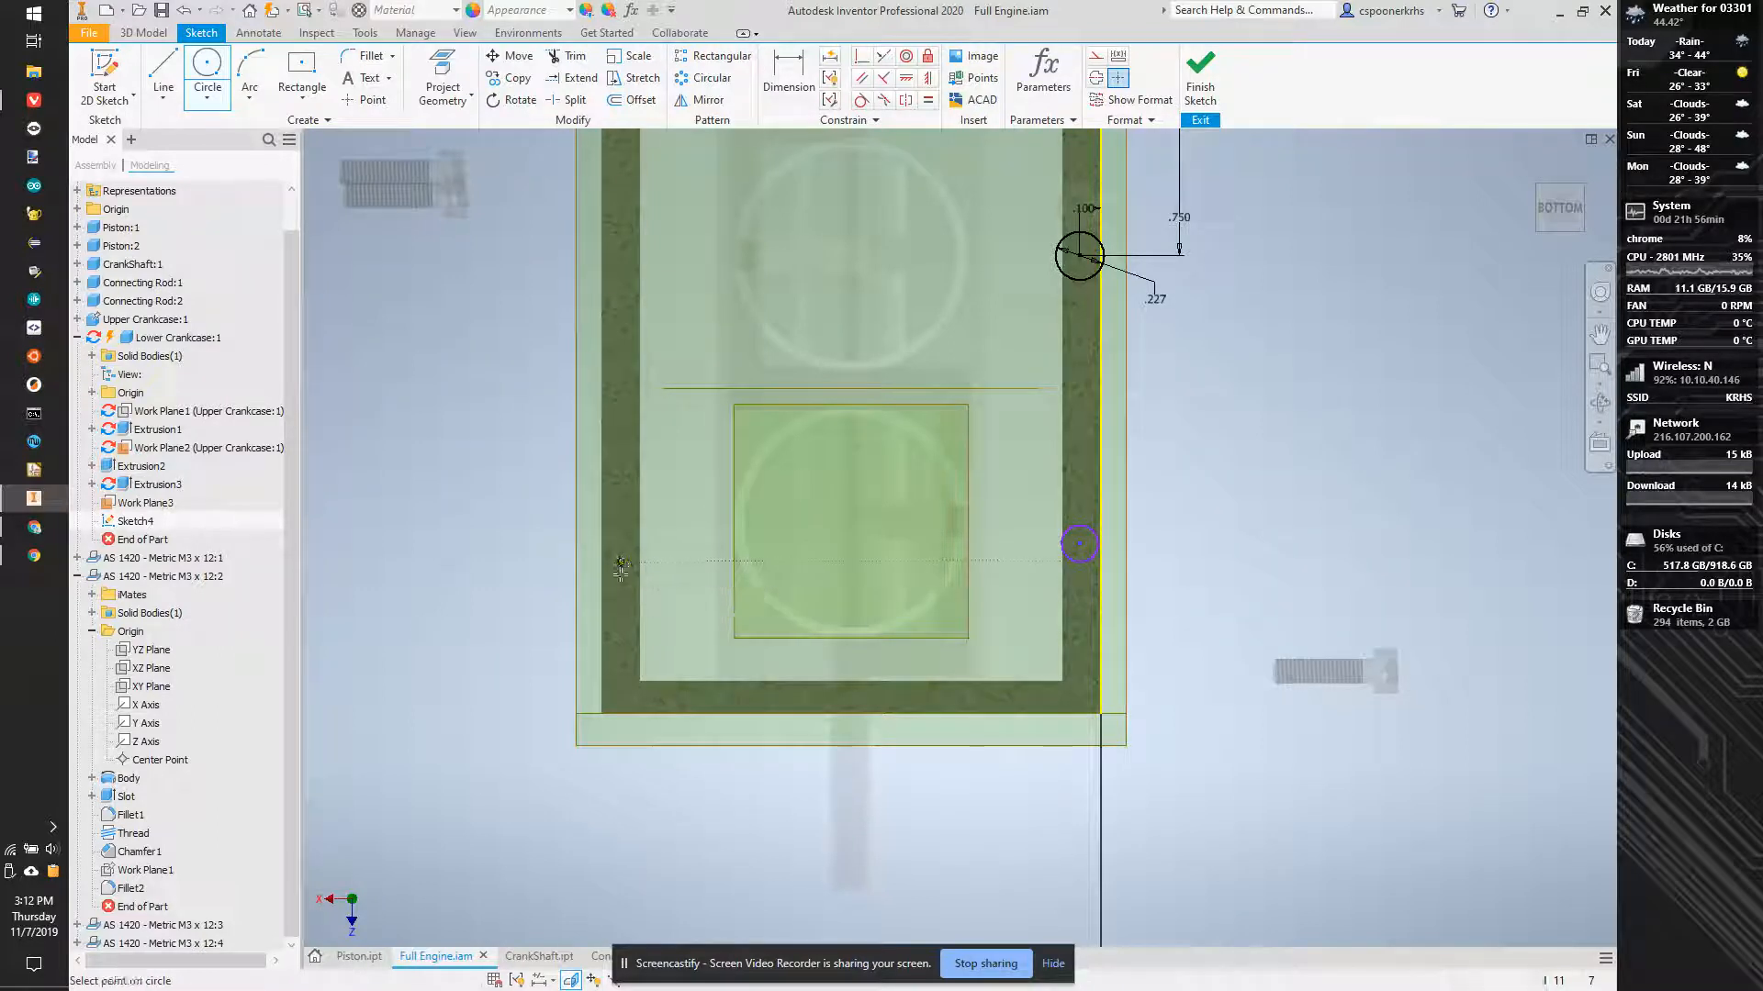
pyautogui.click(621, 205)
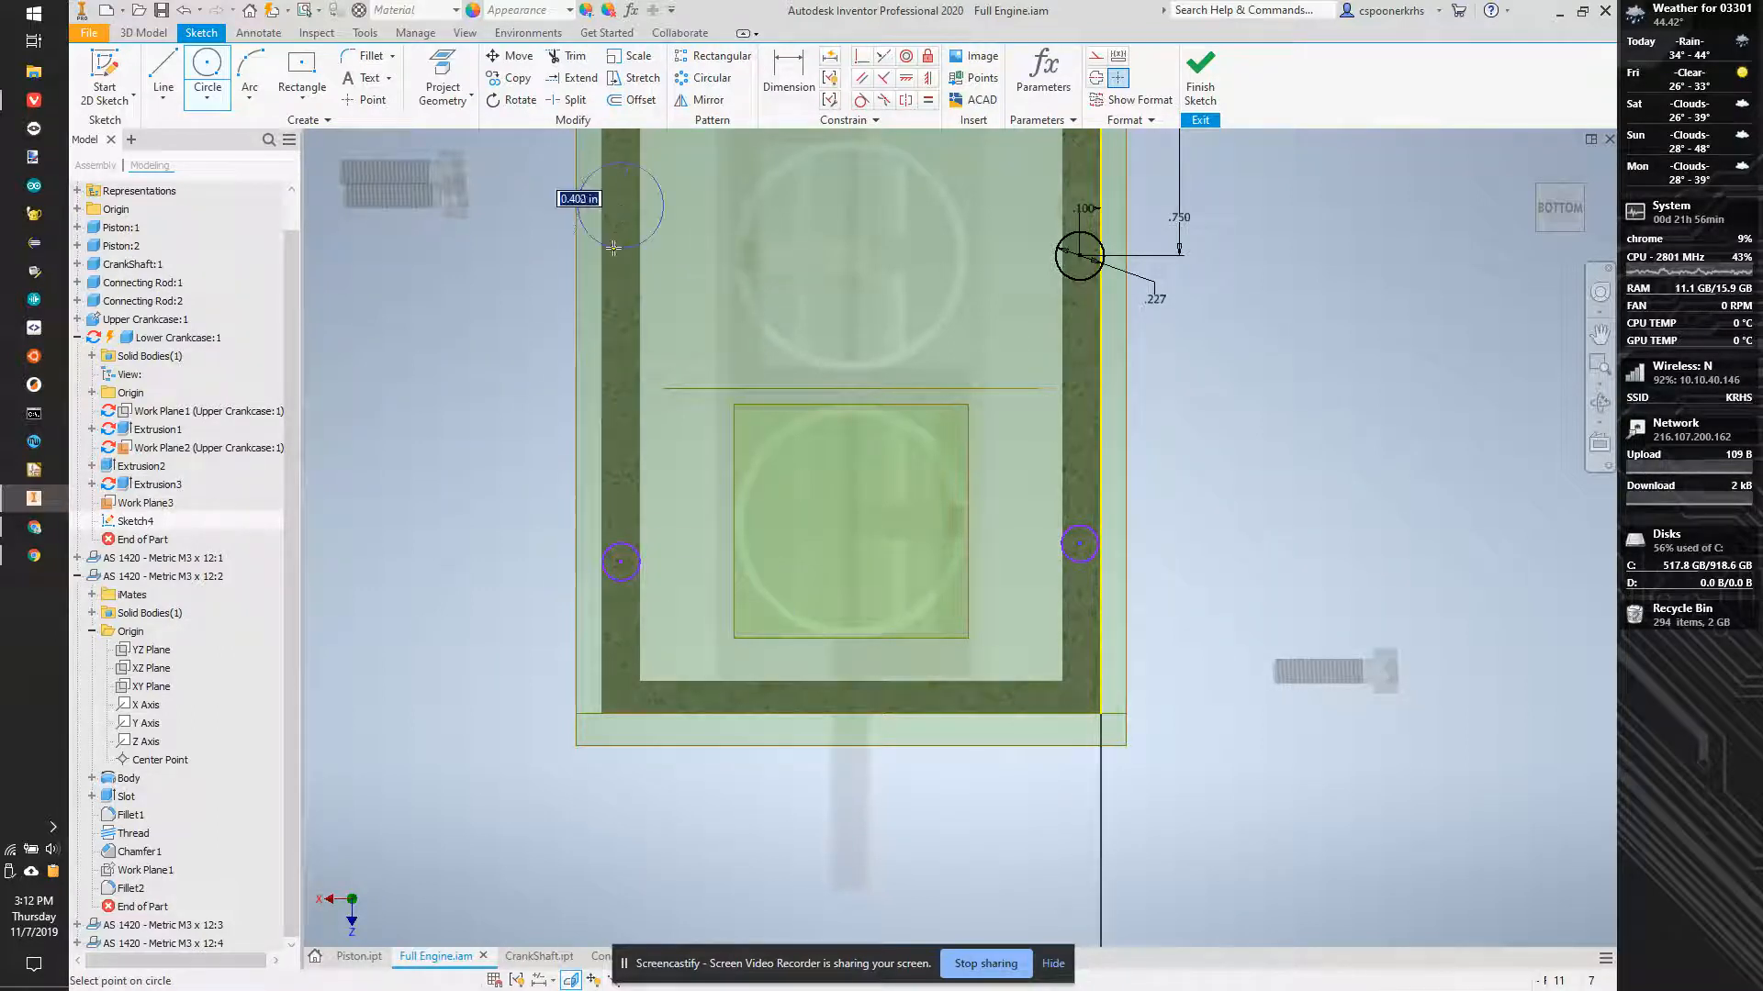
# Apply Equal constraints to make the three new circles the same size as the .227 in circle.
pyautogui.click(929, 100)
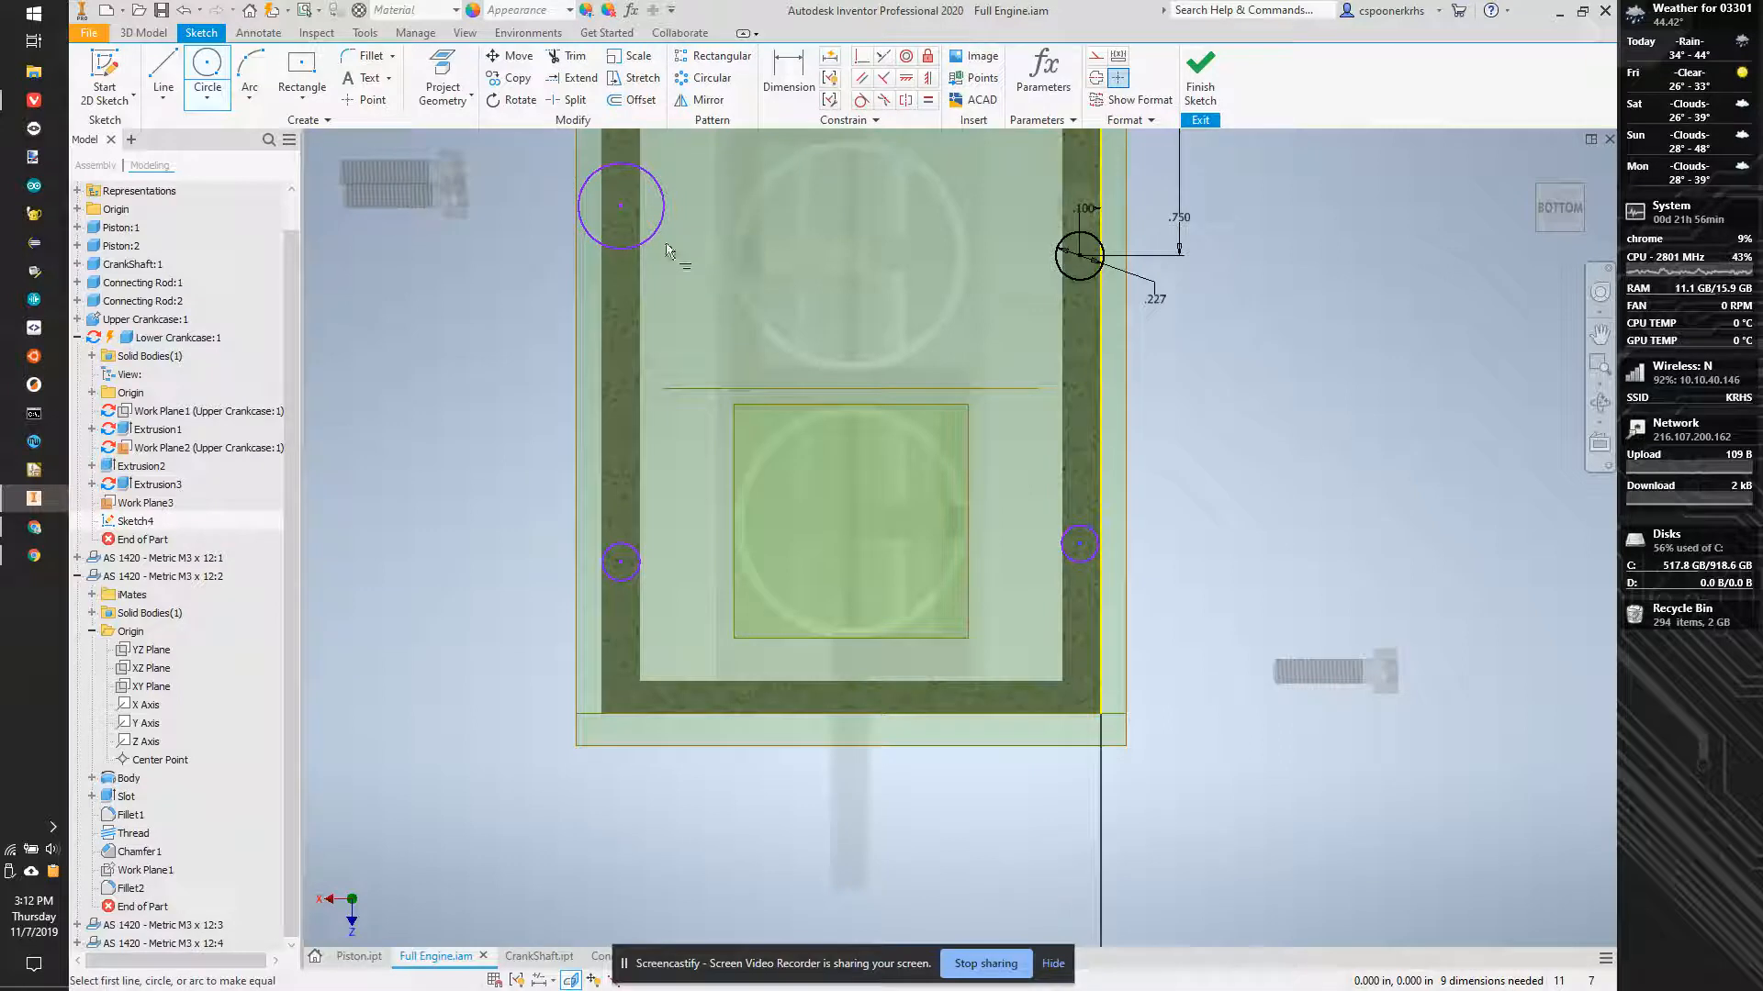
pyautogui.click(661, 236)
pyautogui.click(1061, 268)
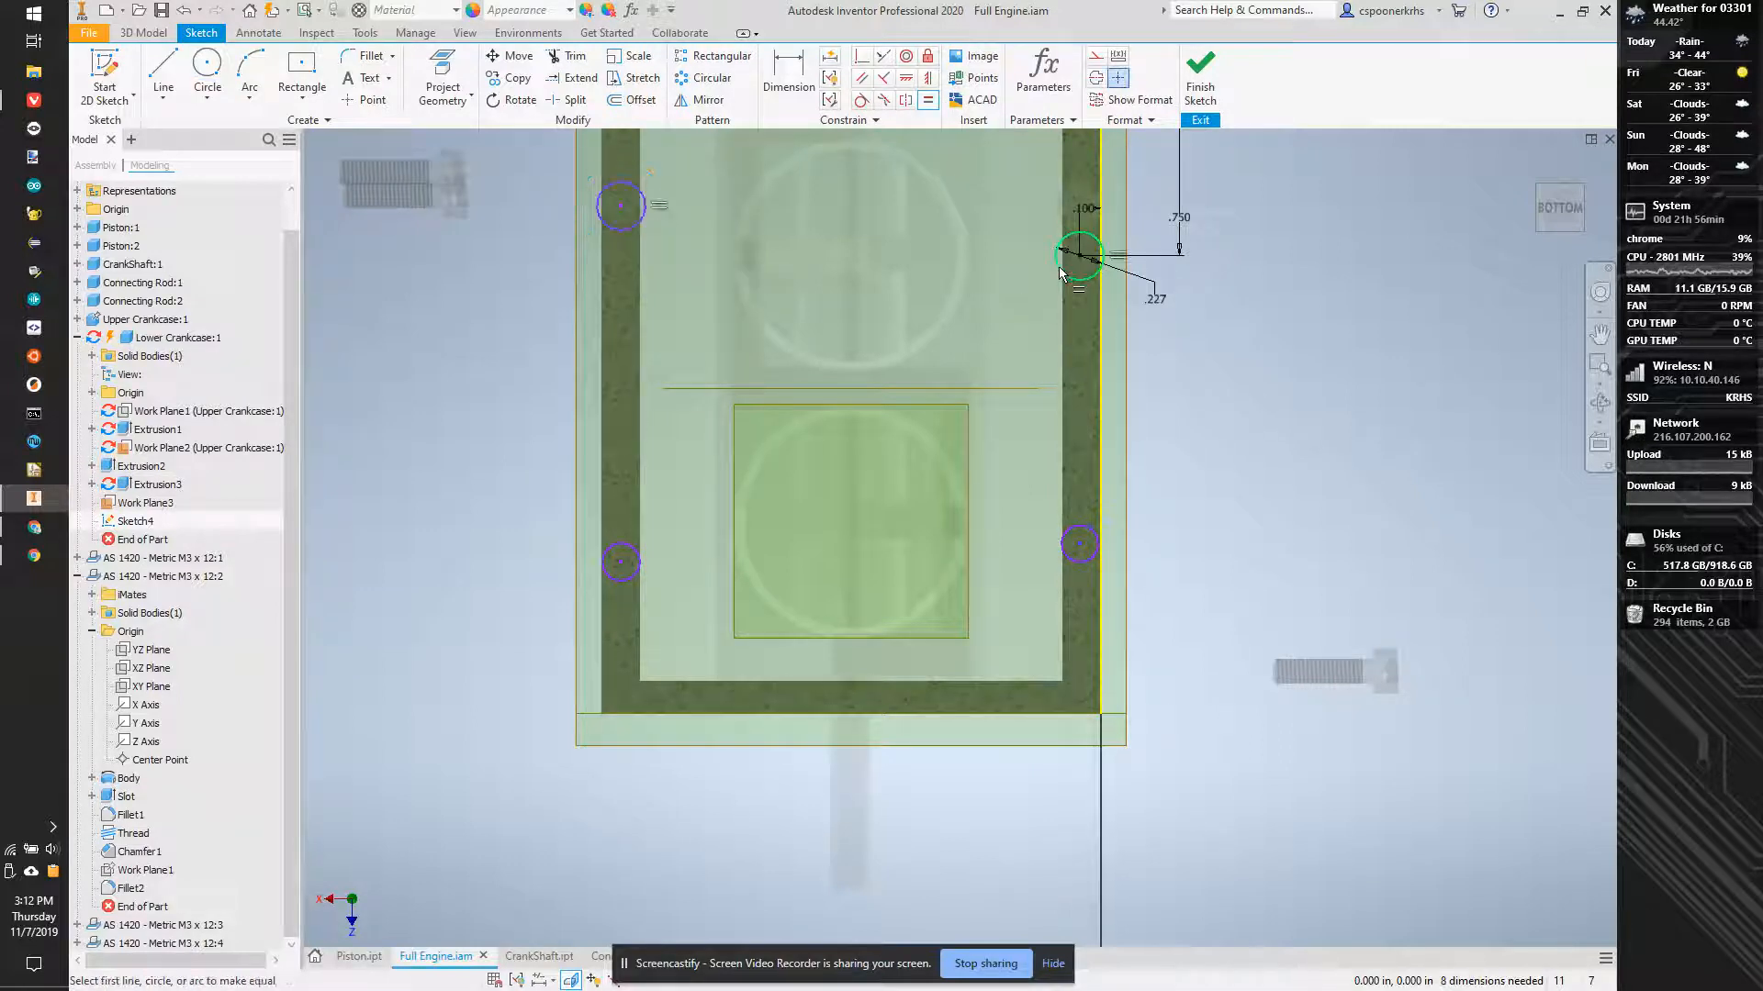
pyautogui.click(634, 552)
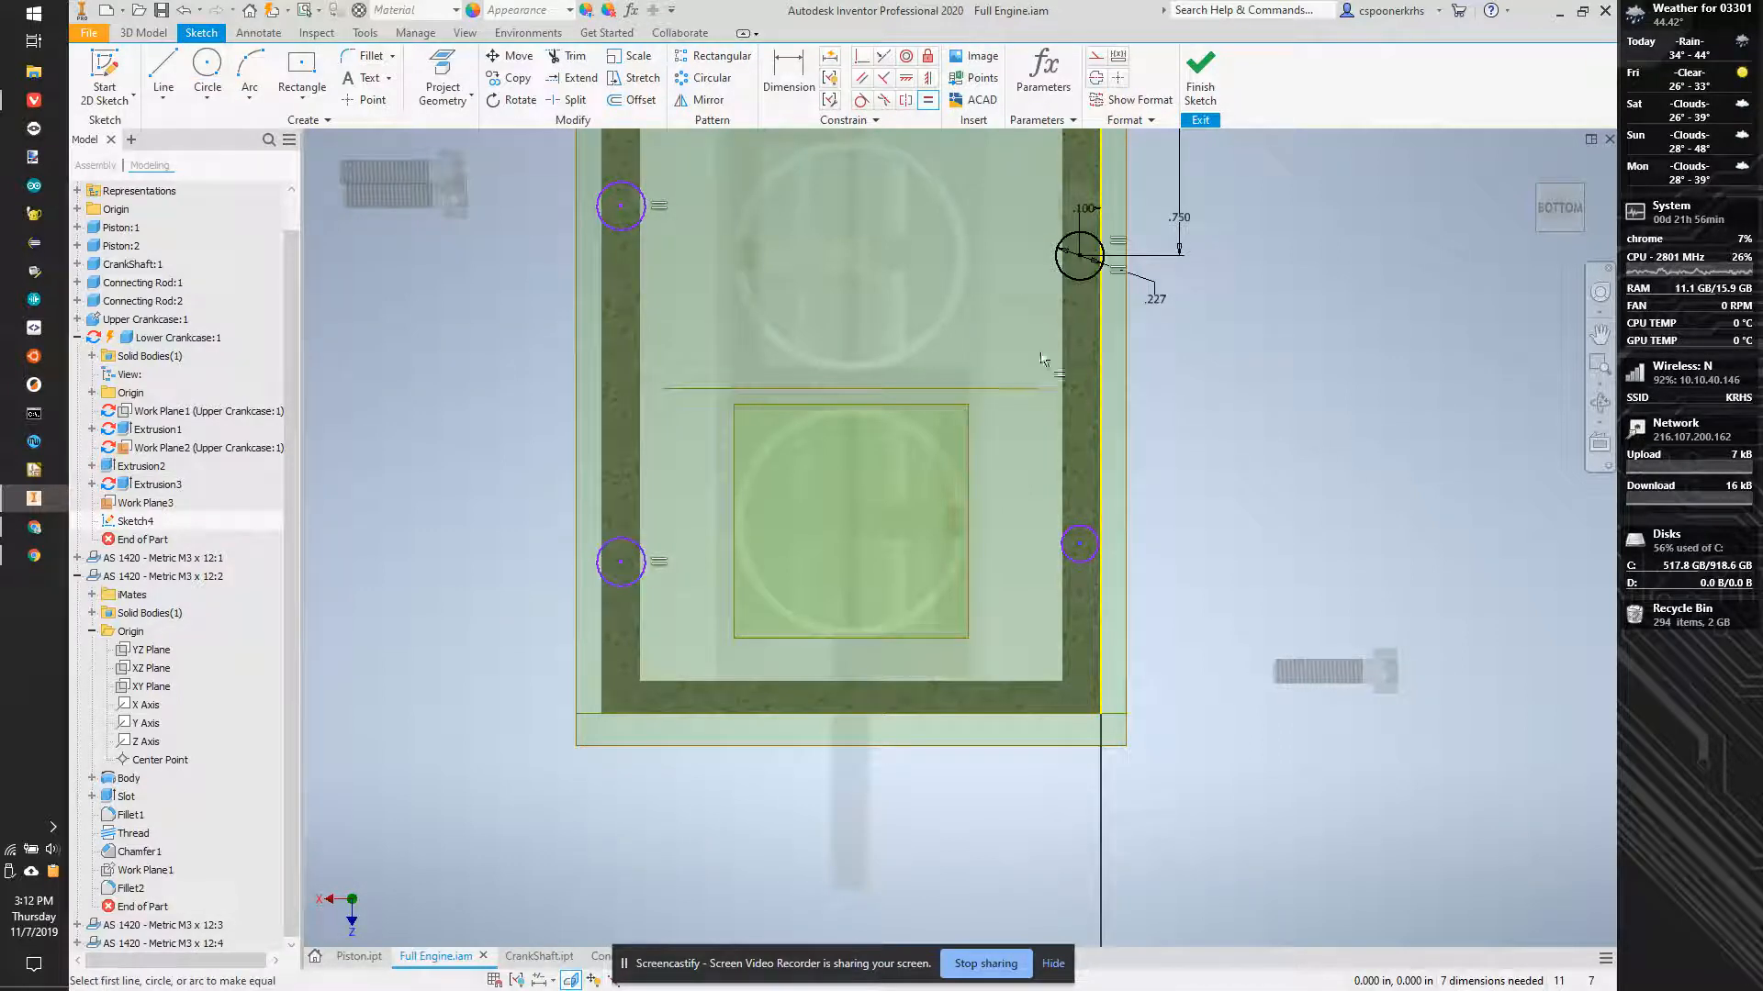
pyautogui.click(1068, 279)
pyautogui.click(1072, 528)
# Align the four circles' centres in a rectangular layout with Vertical and Horizontal constraints.
pyautogui.click(927, 79)
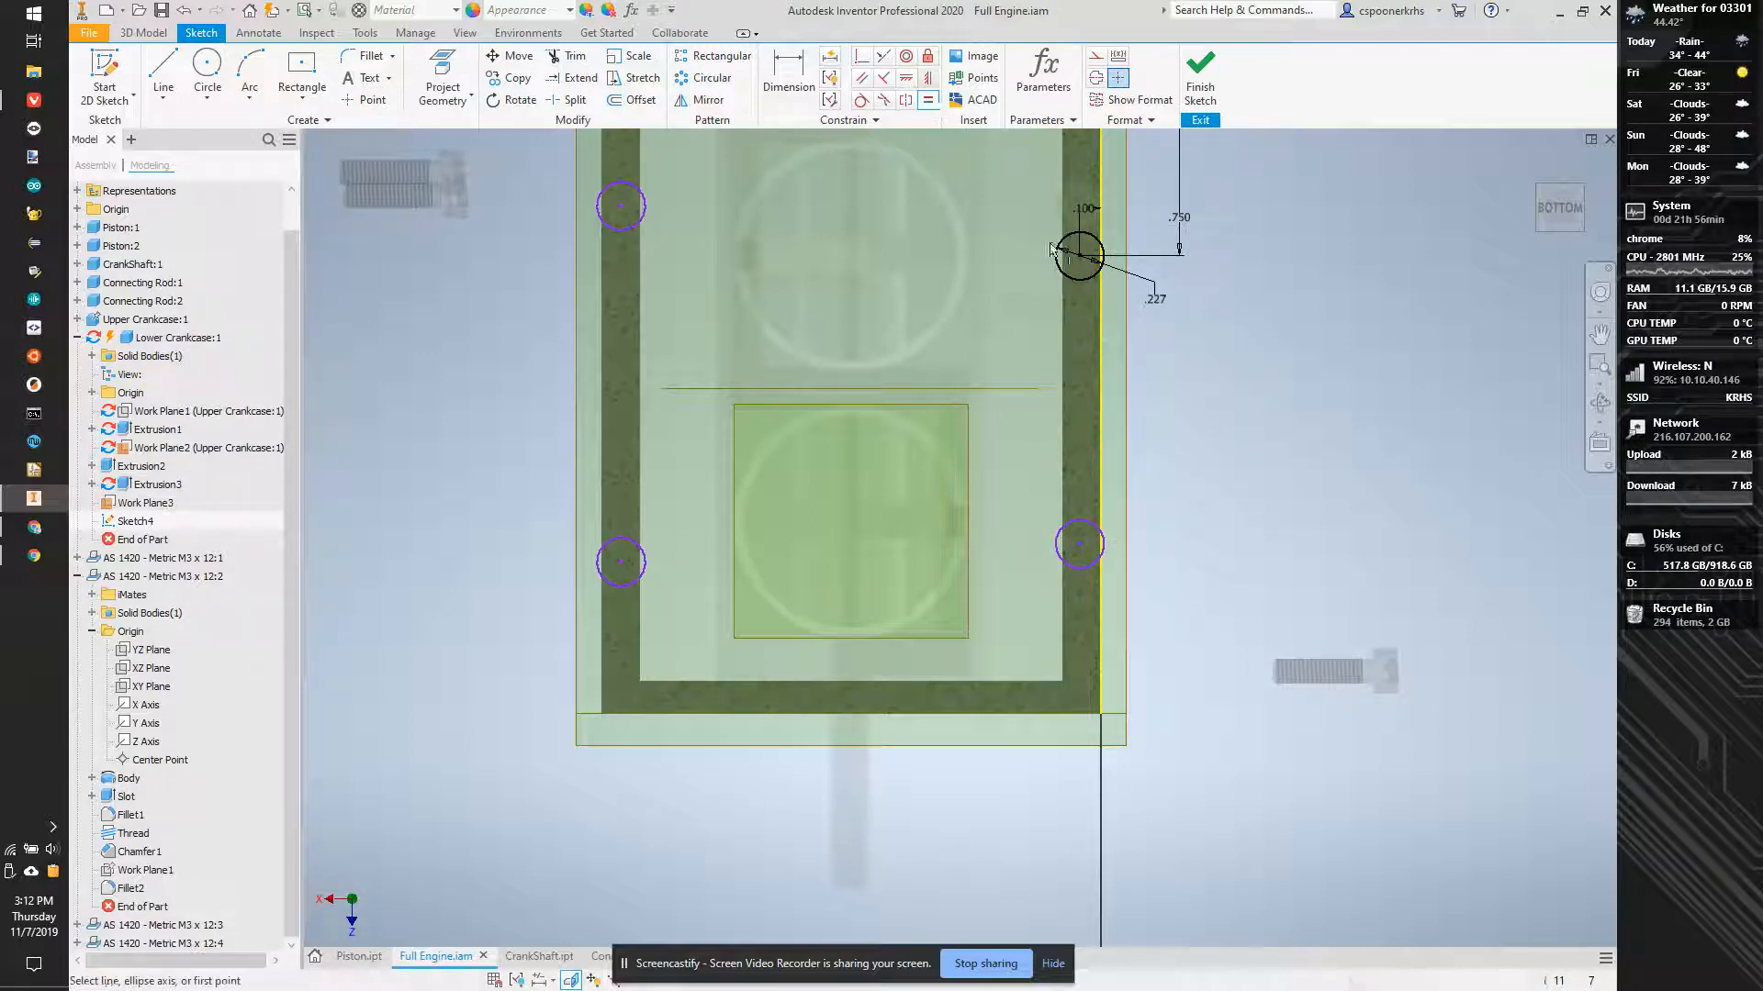
pyautogui.click(624, 209)
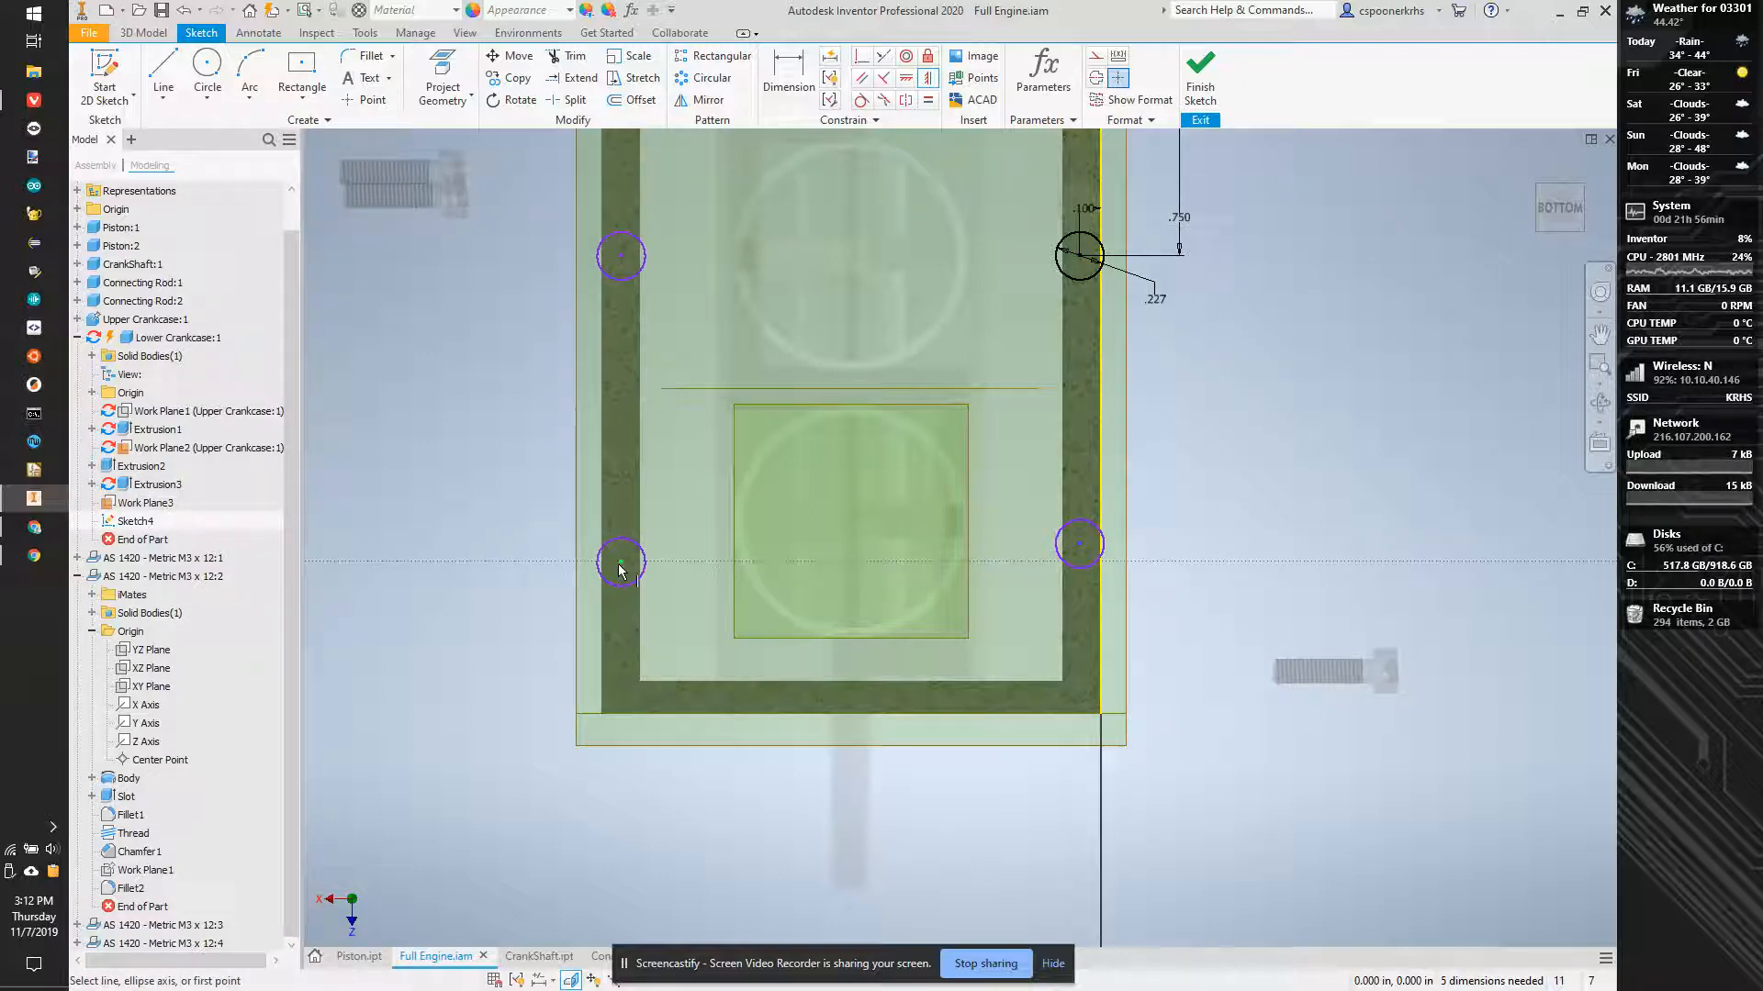
pyautogui.click(1081, 545)
pyautogui.click(1080, 562)
pyautogui.click(622, 564)
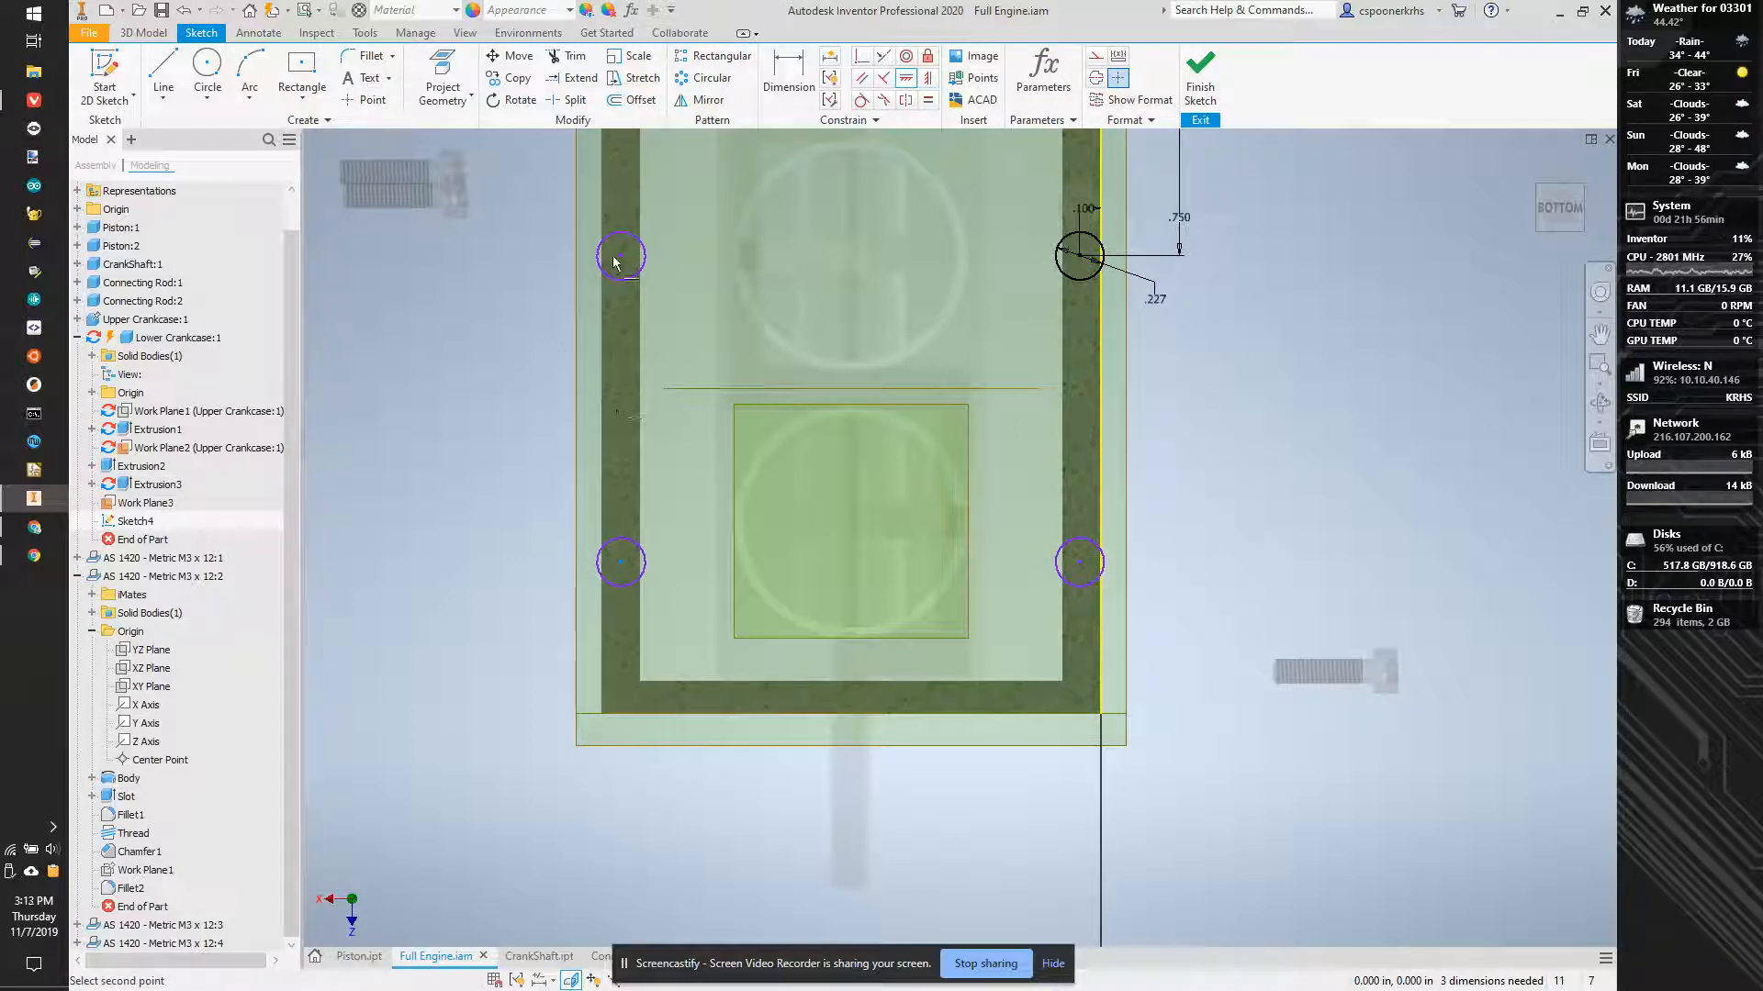
pyautogui.click(623, 261)
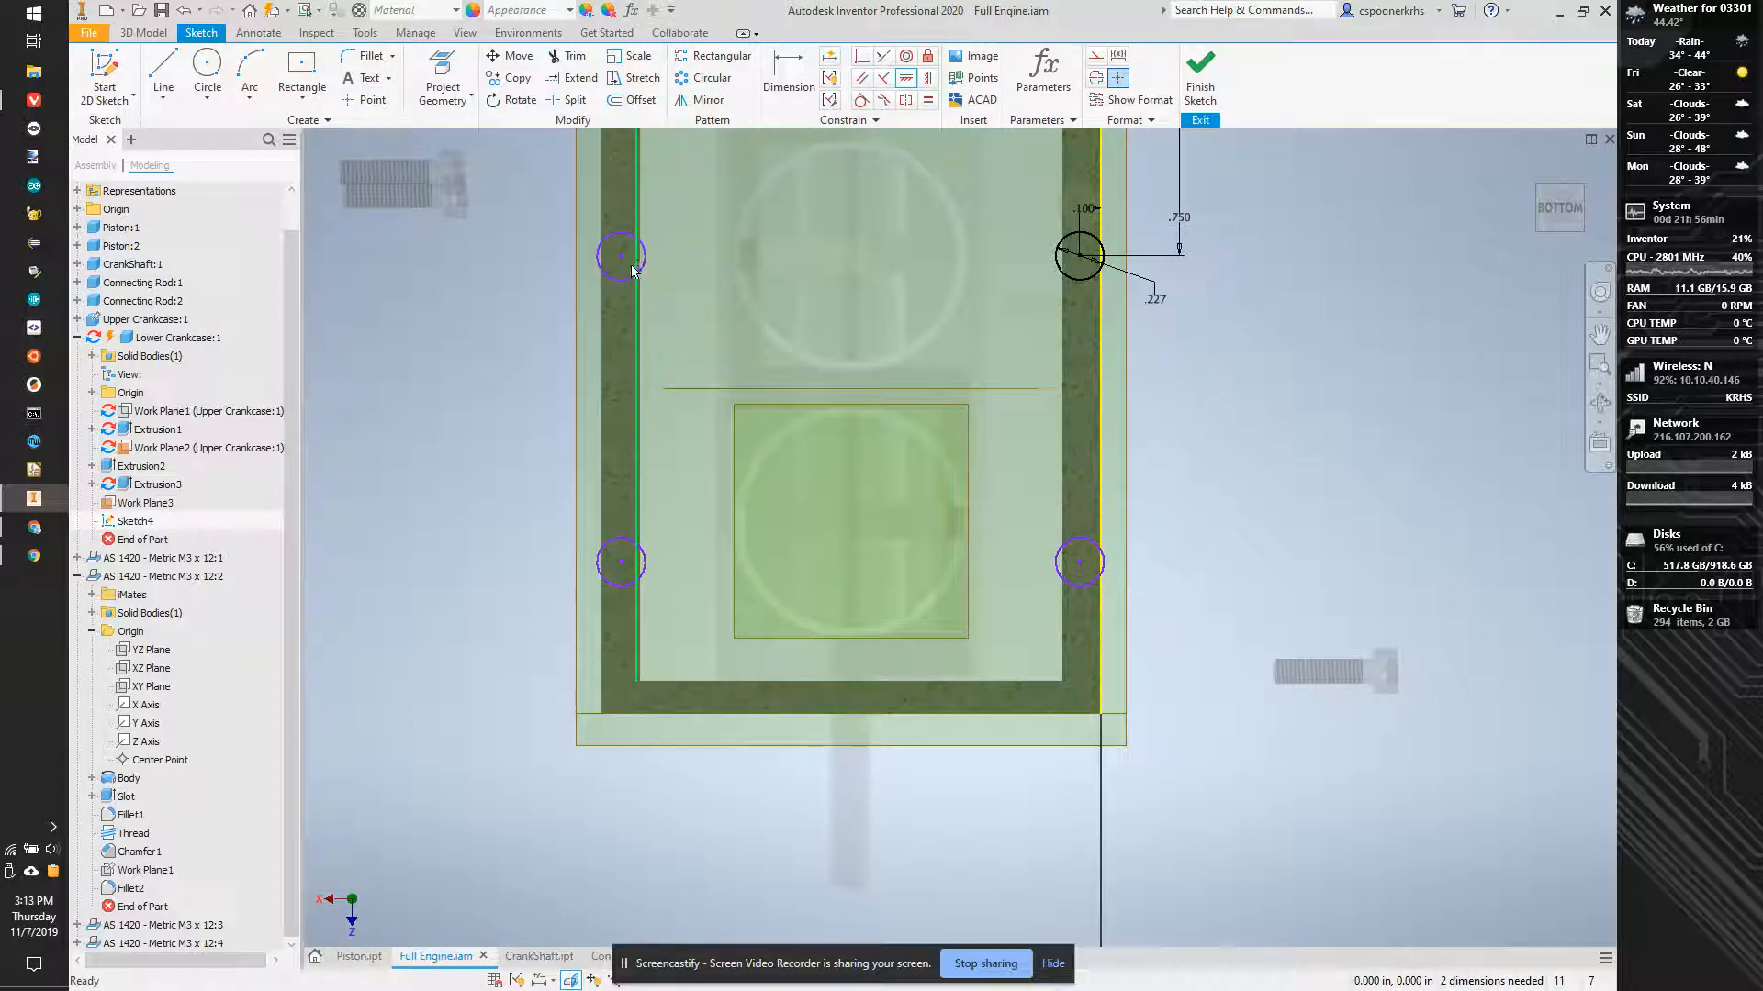
# Dimension the opposite wall's circle from that wall's outer edge, linking the value to the first circle's .100 in dimension.
pyautogui.moveTo(627, 266); pyautogui.dragTo(610, 200)
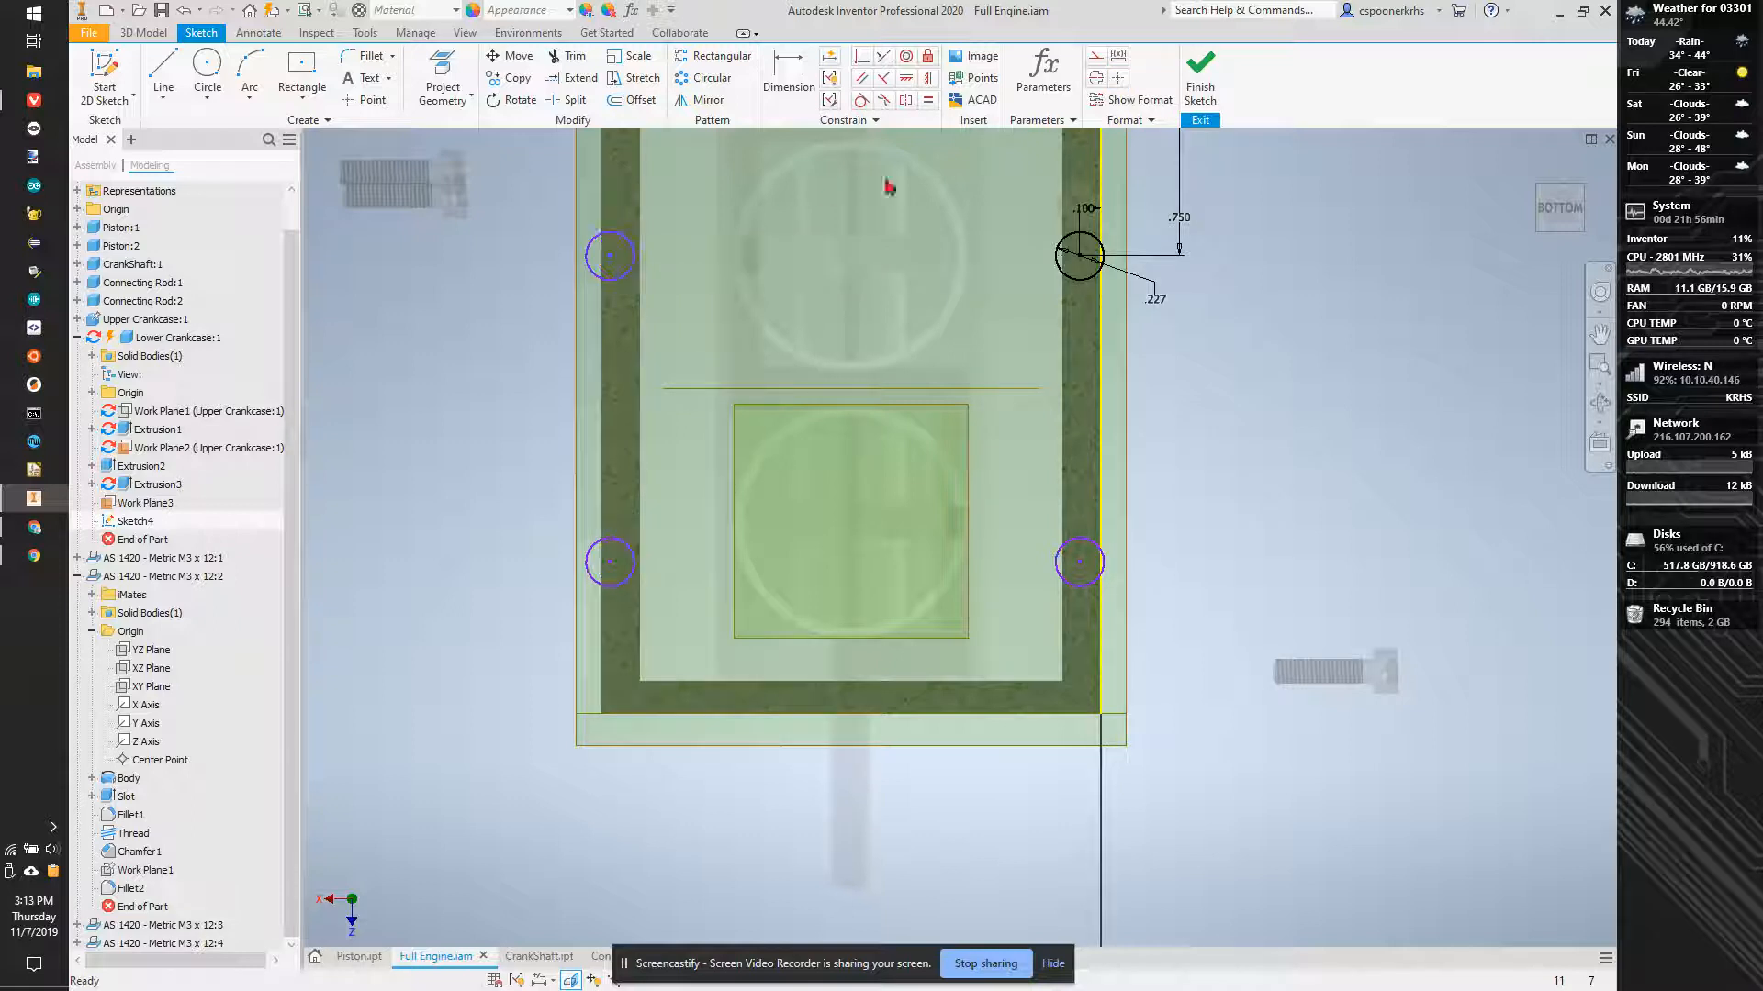
pyautogui.click(788, 74)
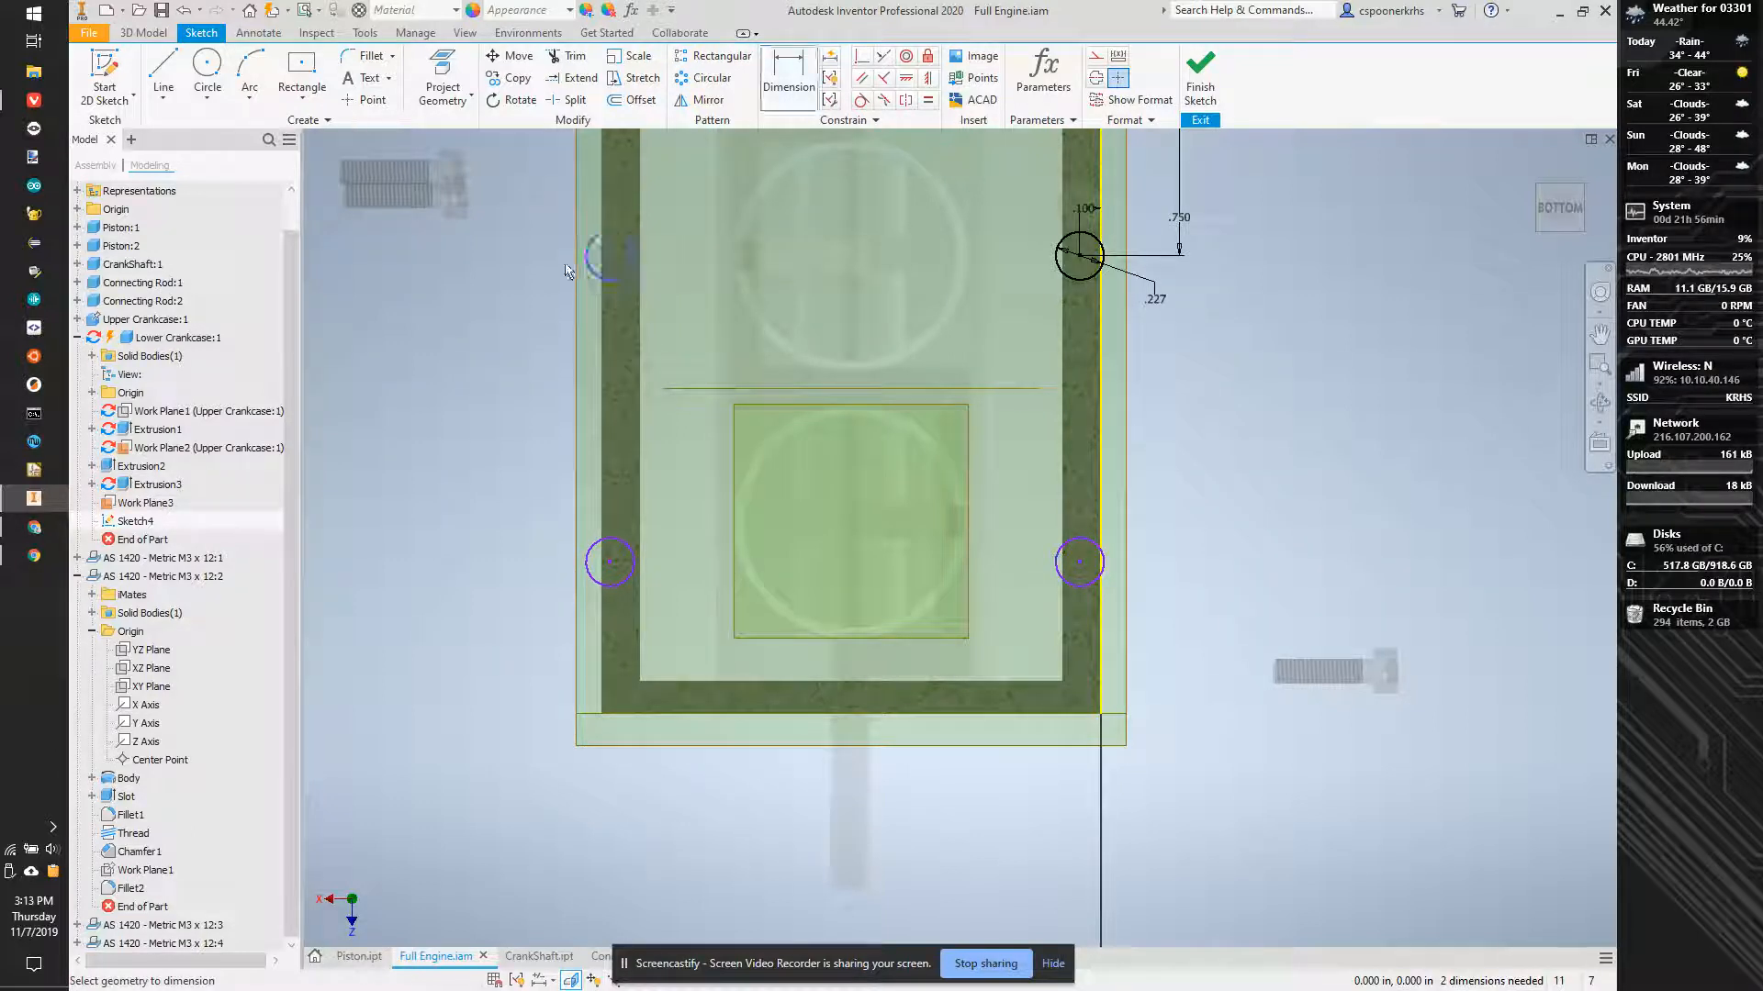
pyautogui.click(611, 257)
pyautogui.click(602, 277)
pyautogui.click(453, 281)
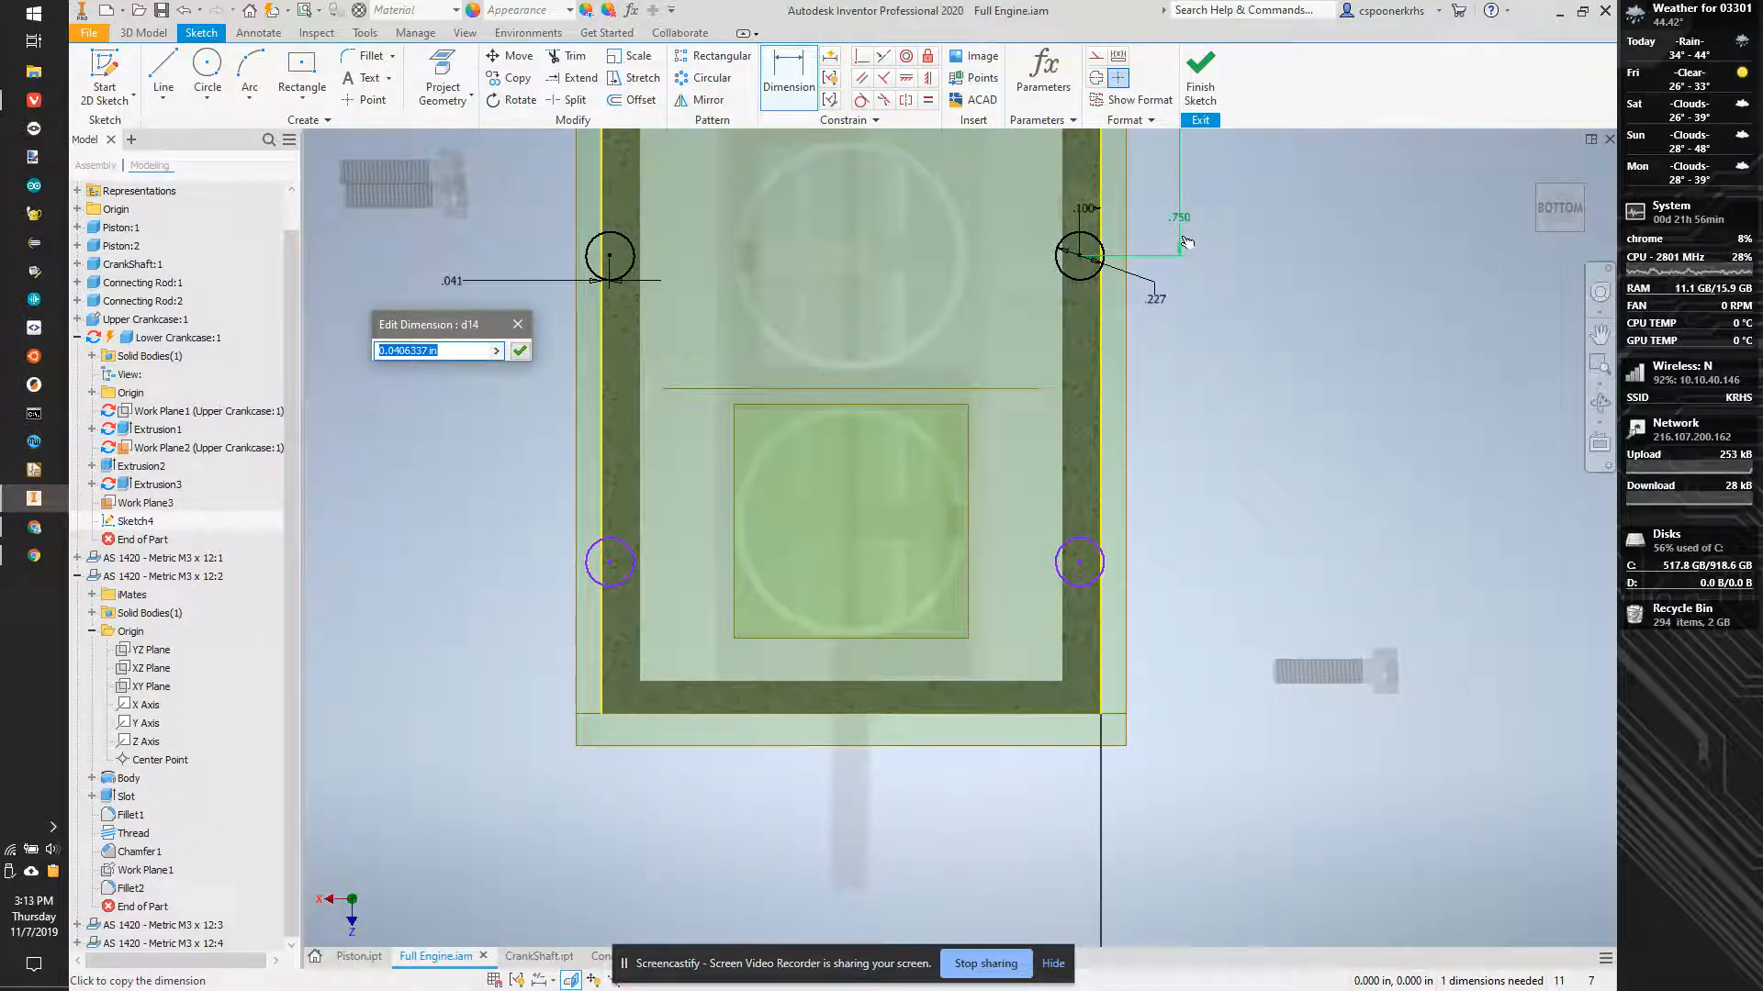
pyautogui.click(519, 351)
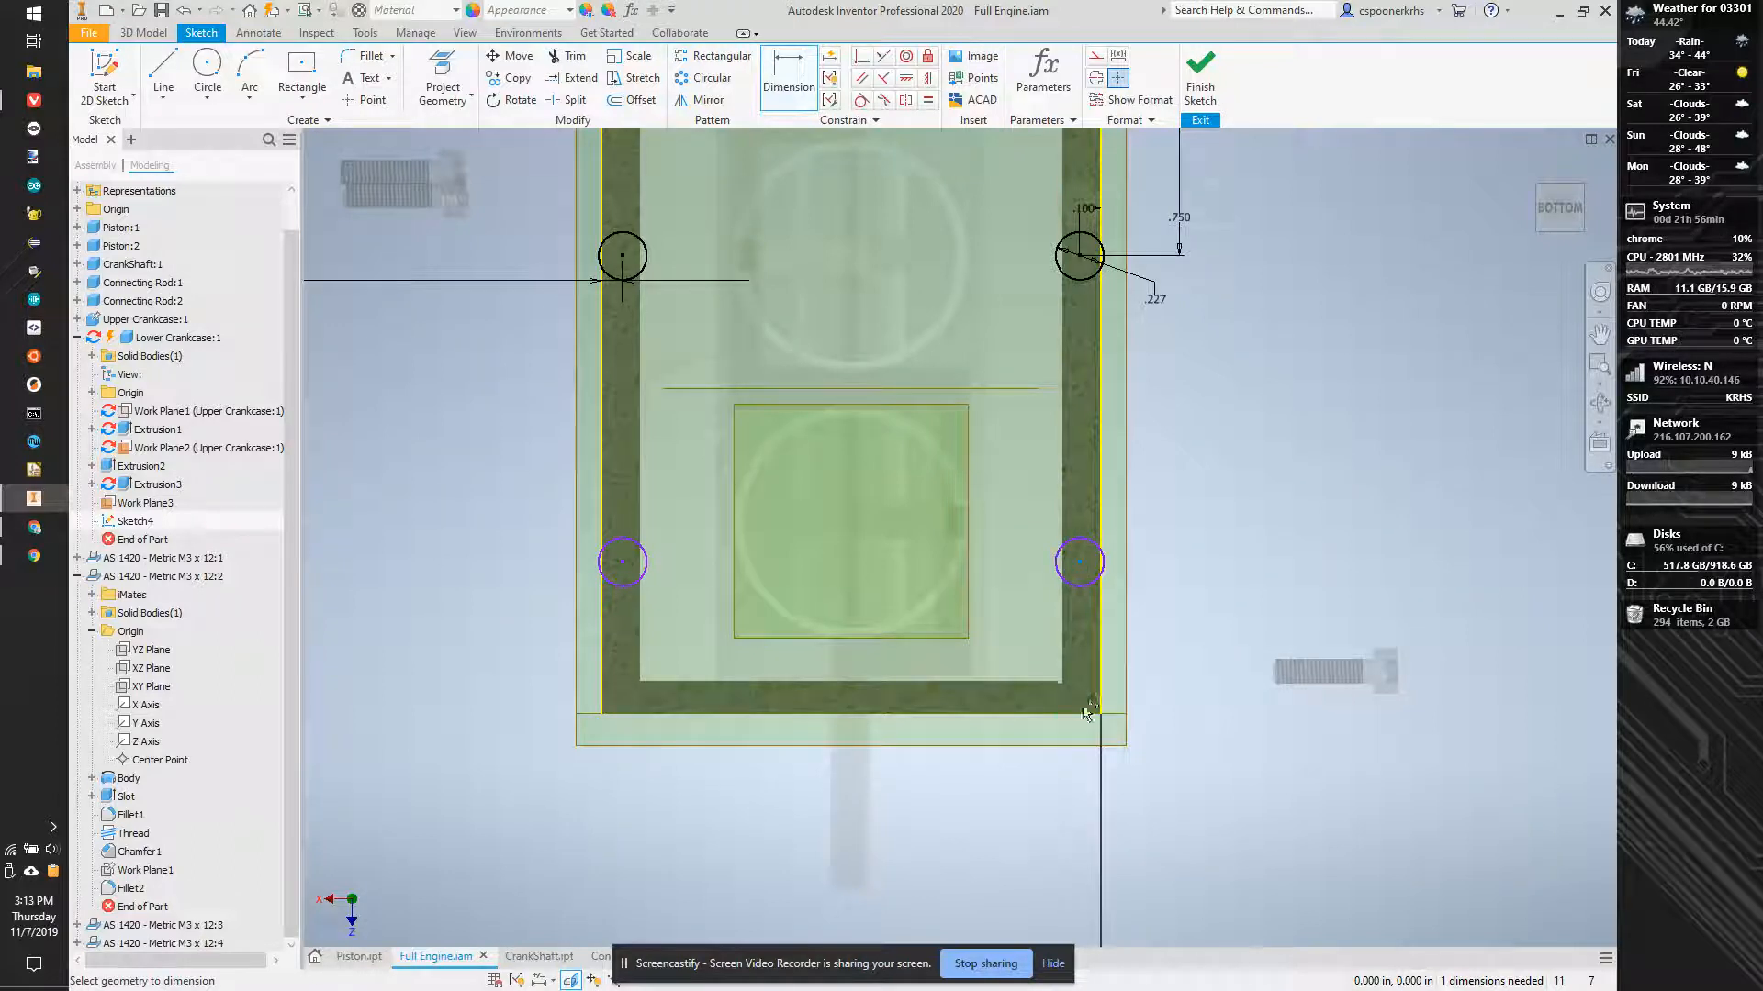
# Dimension the far circle from the inner edge of its nearest end wall, linking the value to the existing .750 in dimension.
pyautogui.scroll(3, 1069, 717)
pyautogui.scroll(-4, 1065, 716)
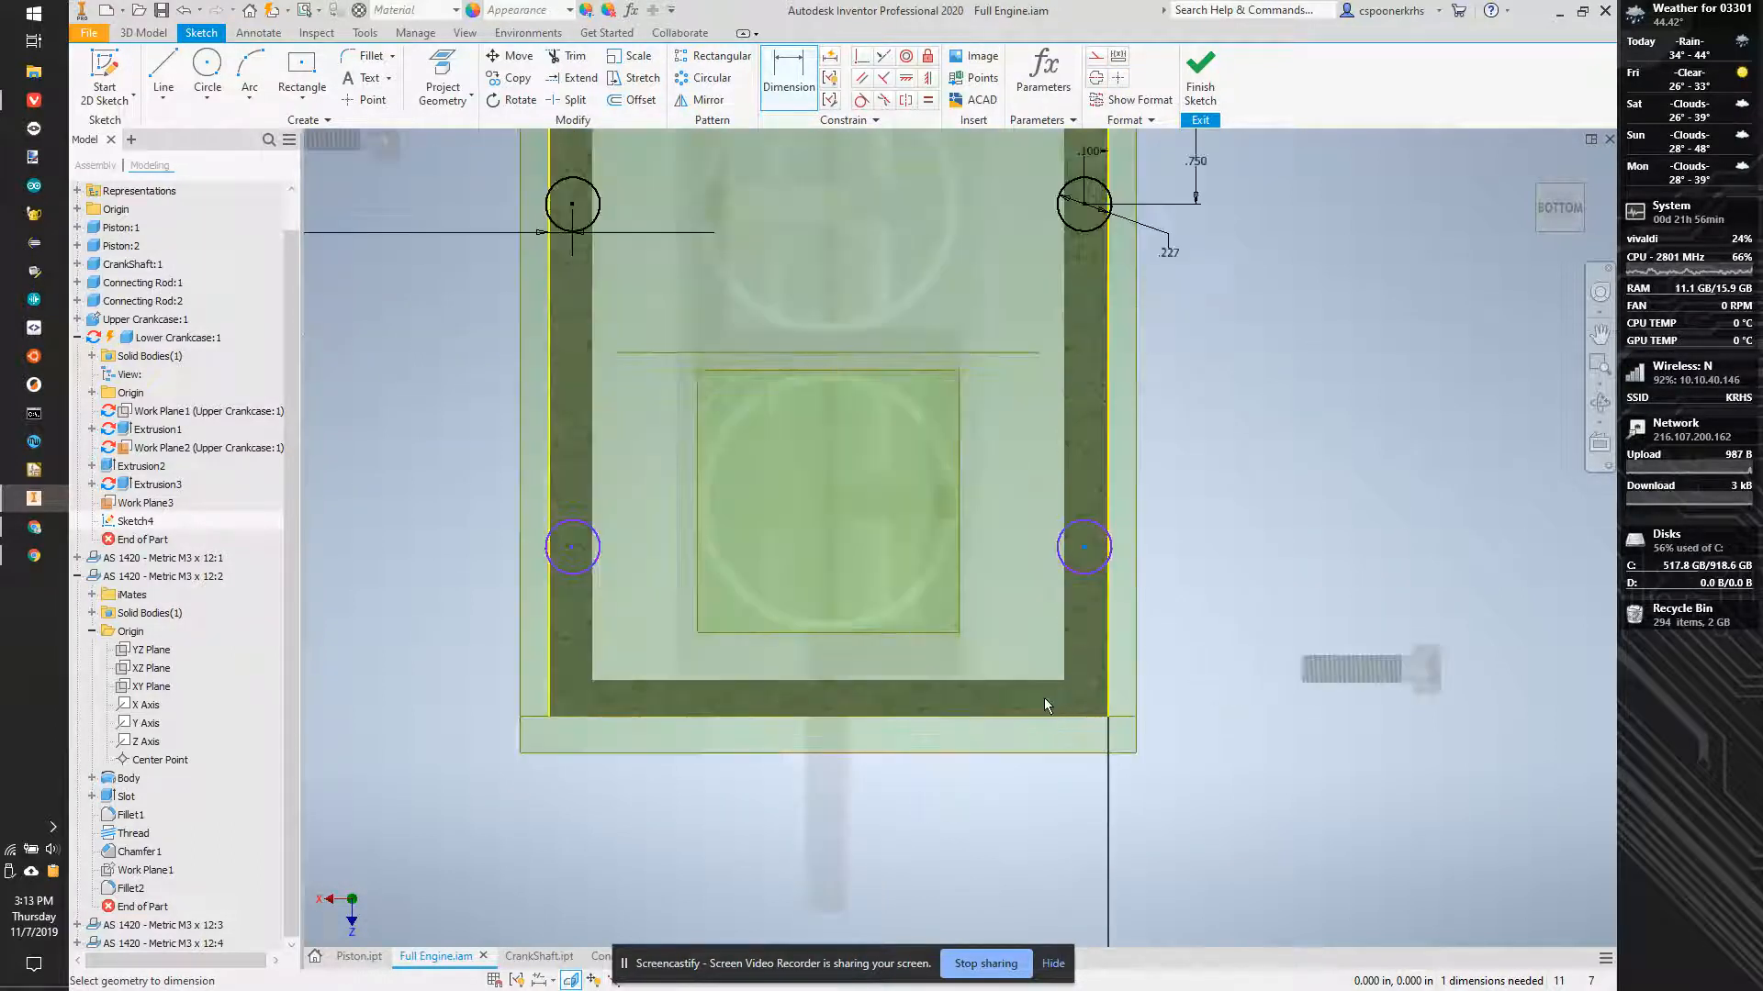
pyautogui.click(1037, 690)
pyautogui.click(1186, 635)
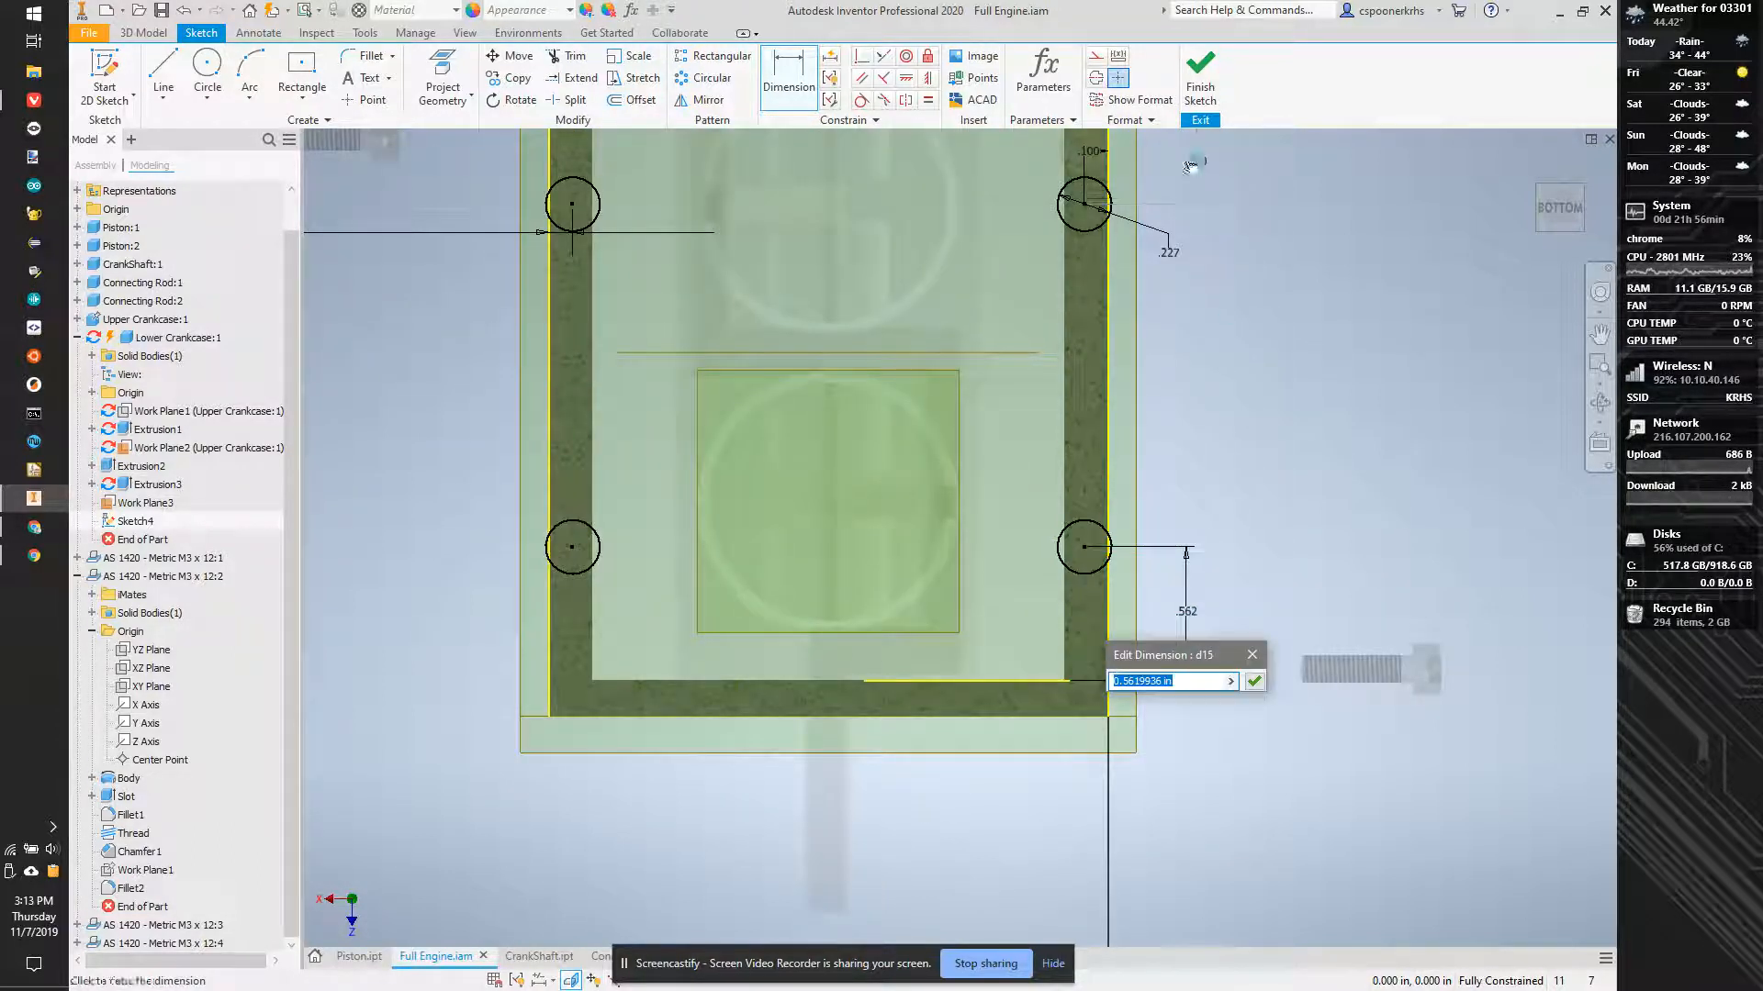
pyautogui.click(1254, 681)
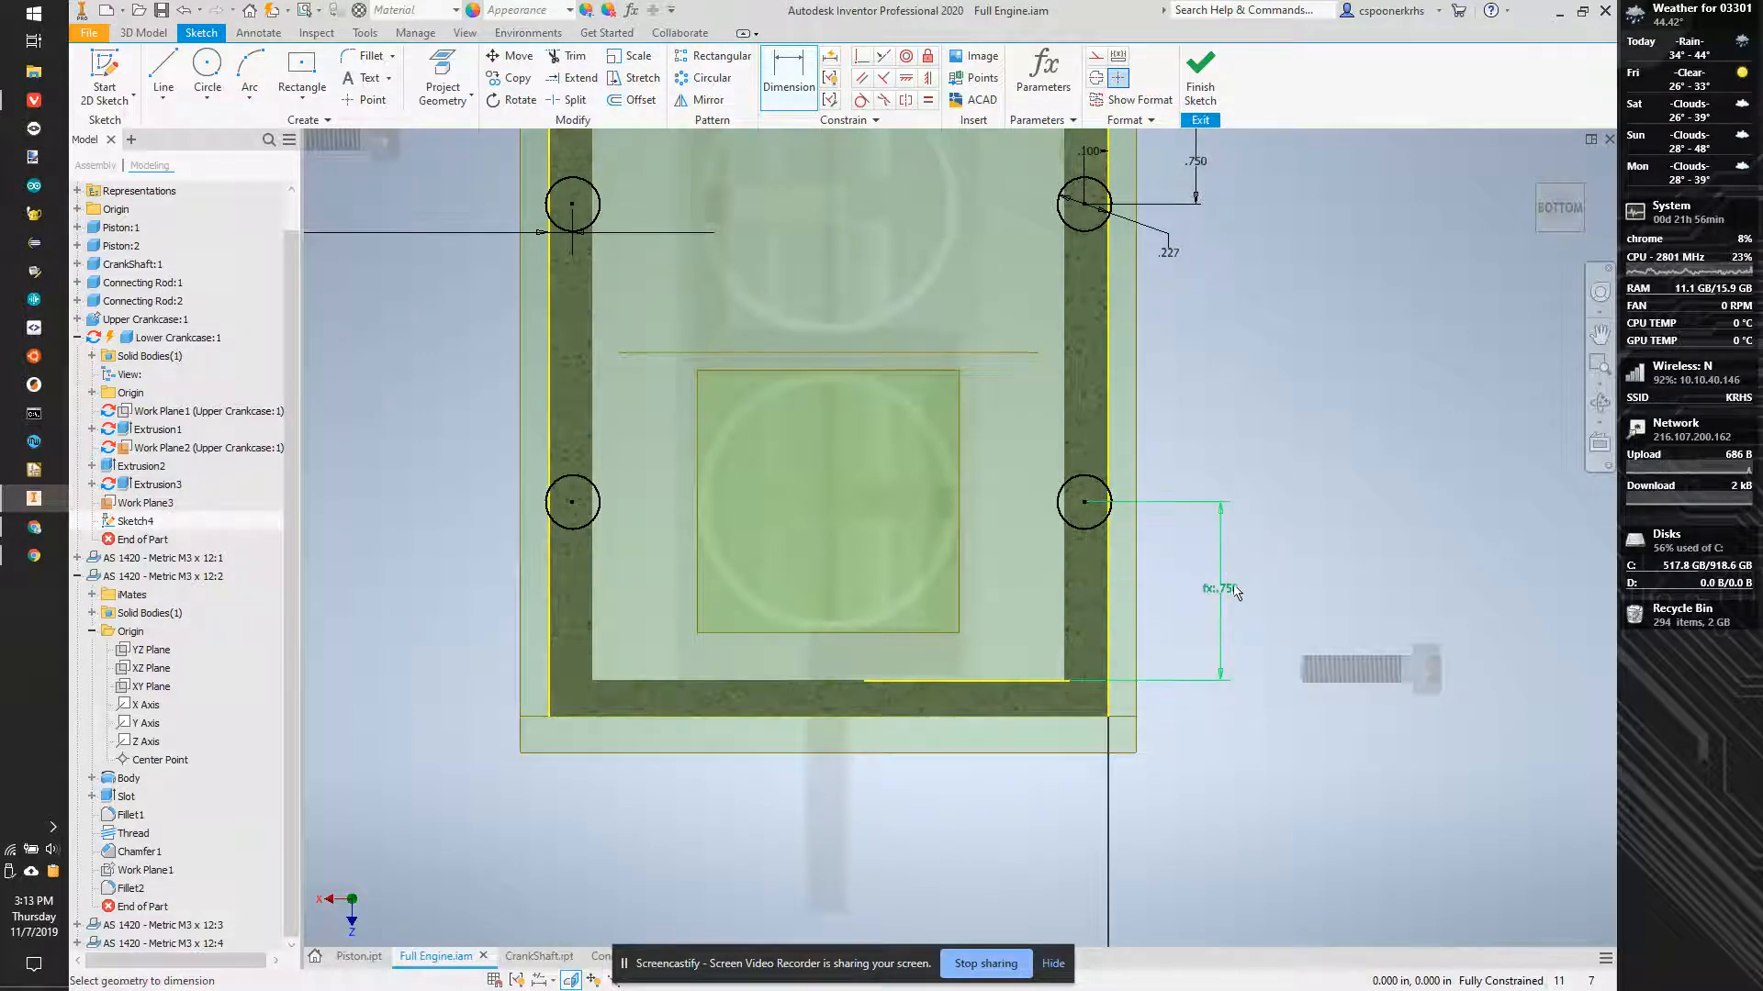
# Finish the sketch and extrude all four circles as a through-all cut in the flipped direction.
pyautogui.scroll(3, 1044, 492)
pyautogui.scroll(-4, 1043, 416)
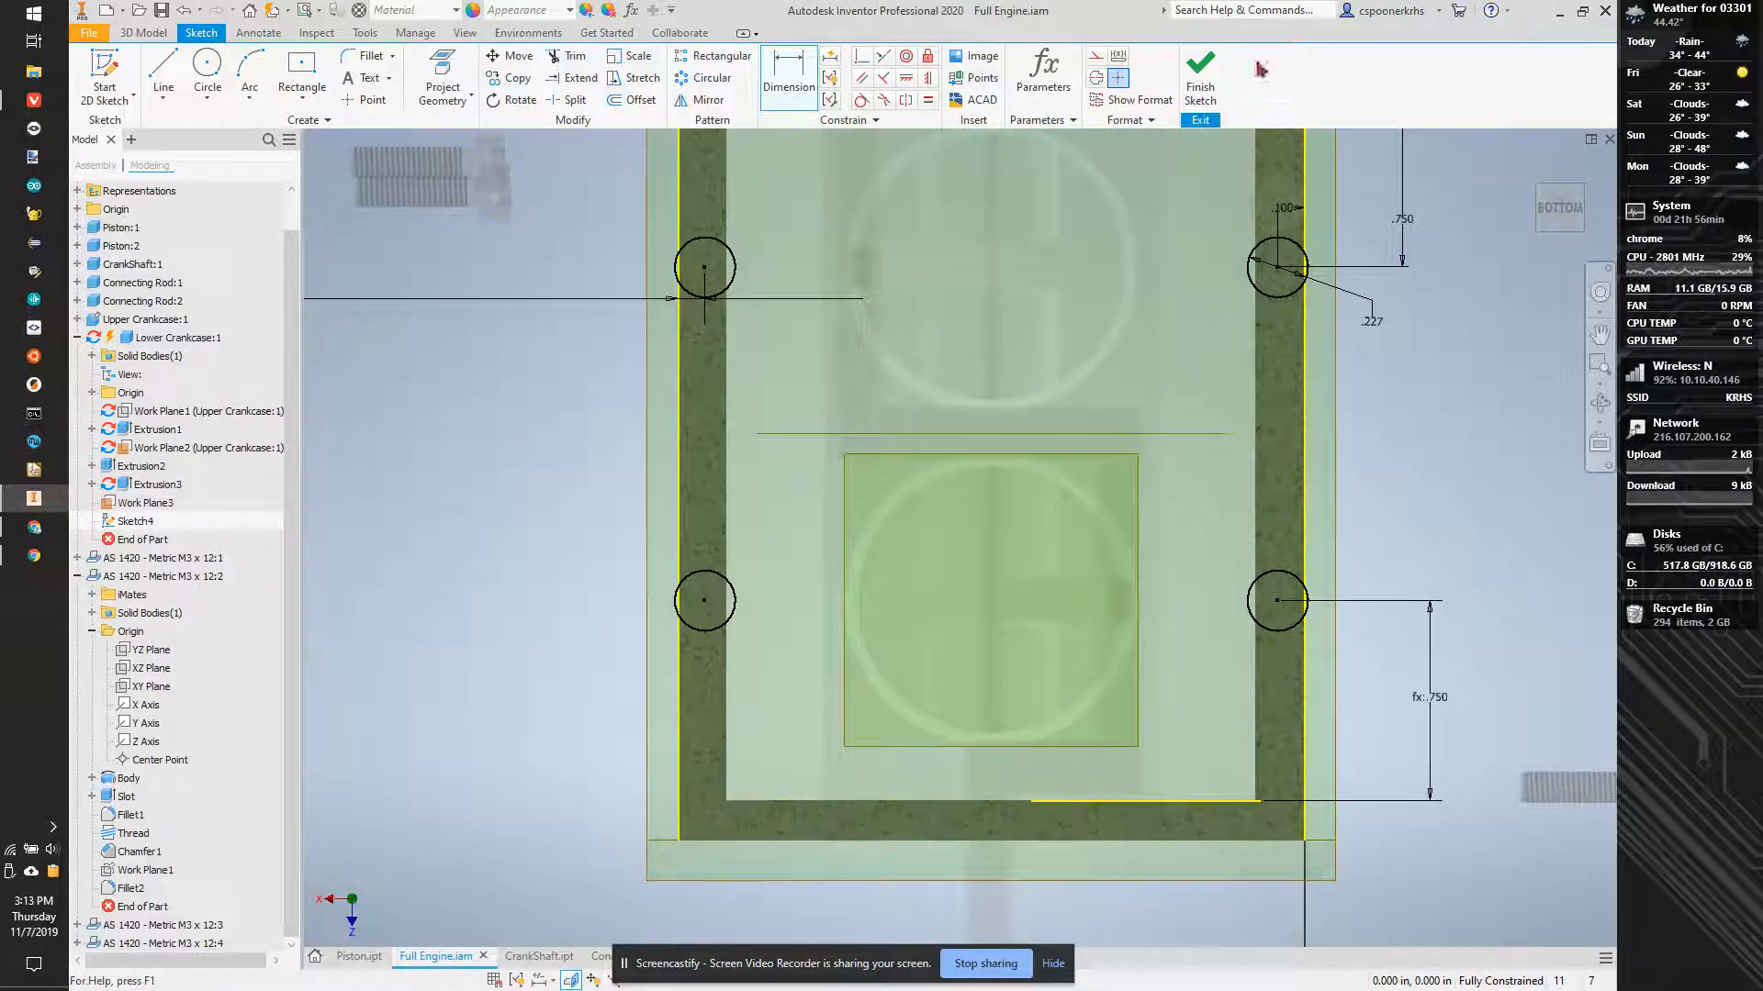
pyautogui.click(1210, 82)
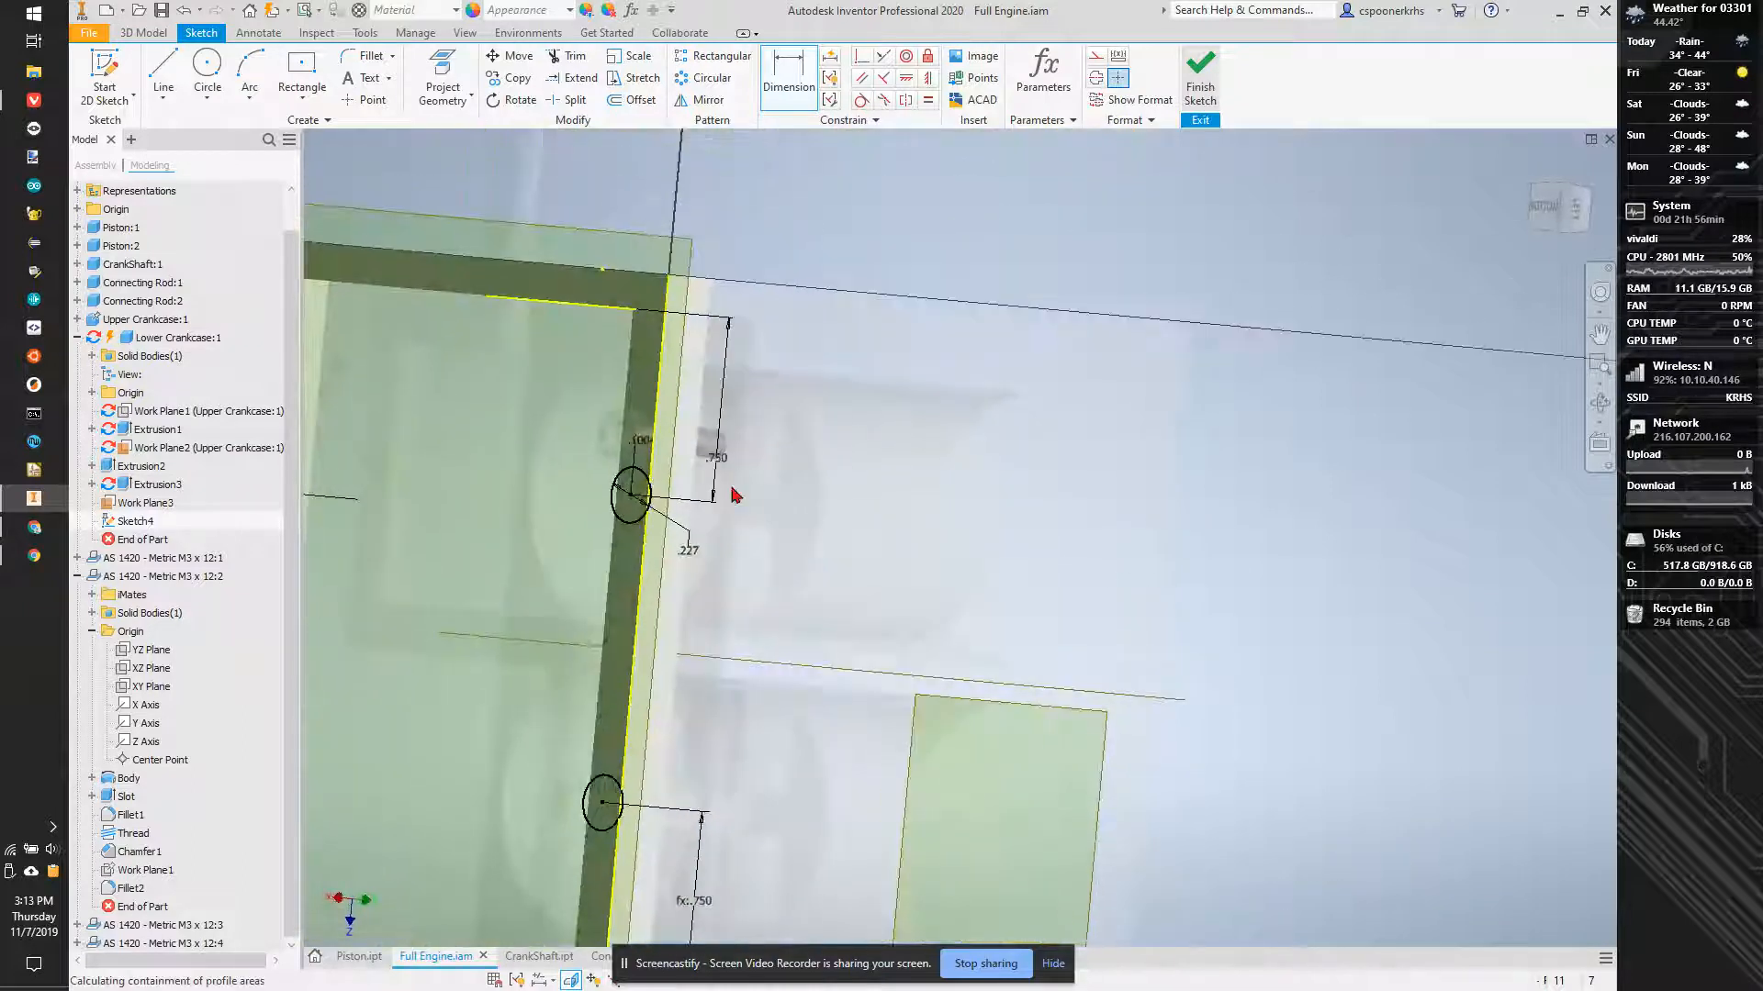
pyautogui.press('e')
pyautogui.click(628, 498)
pyautogui.moveTo(822, 544); pyautogui.dragTo(1185, 454, button='middle')
pyautogui.scroll(-3, 1171, 470)
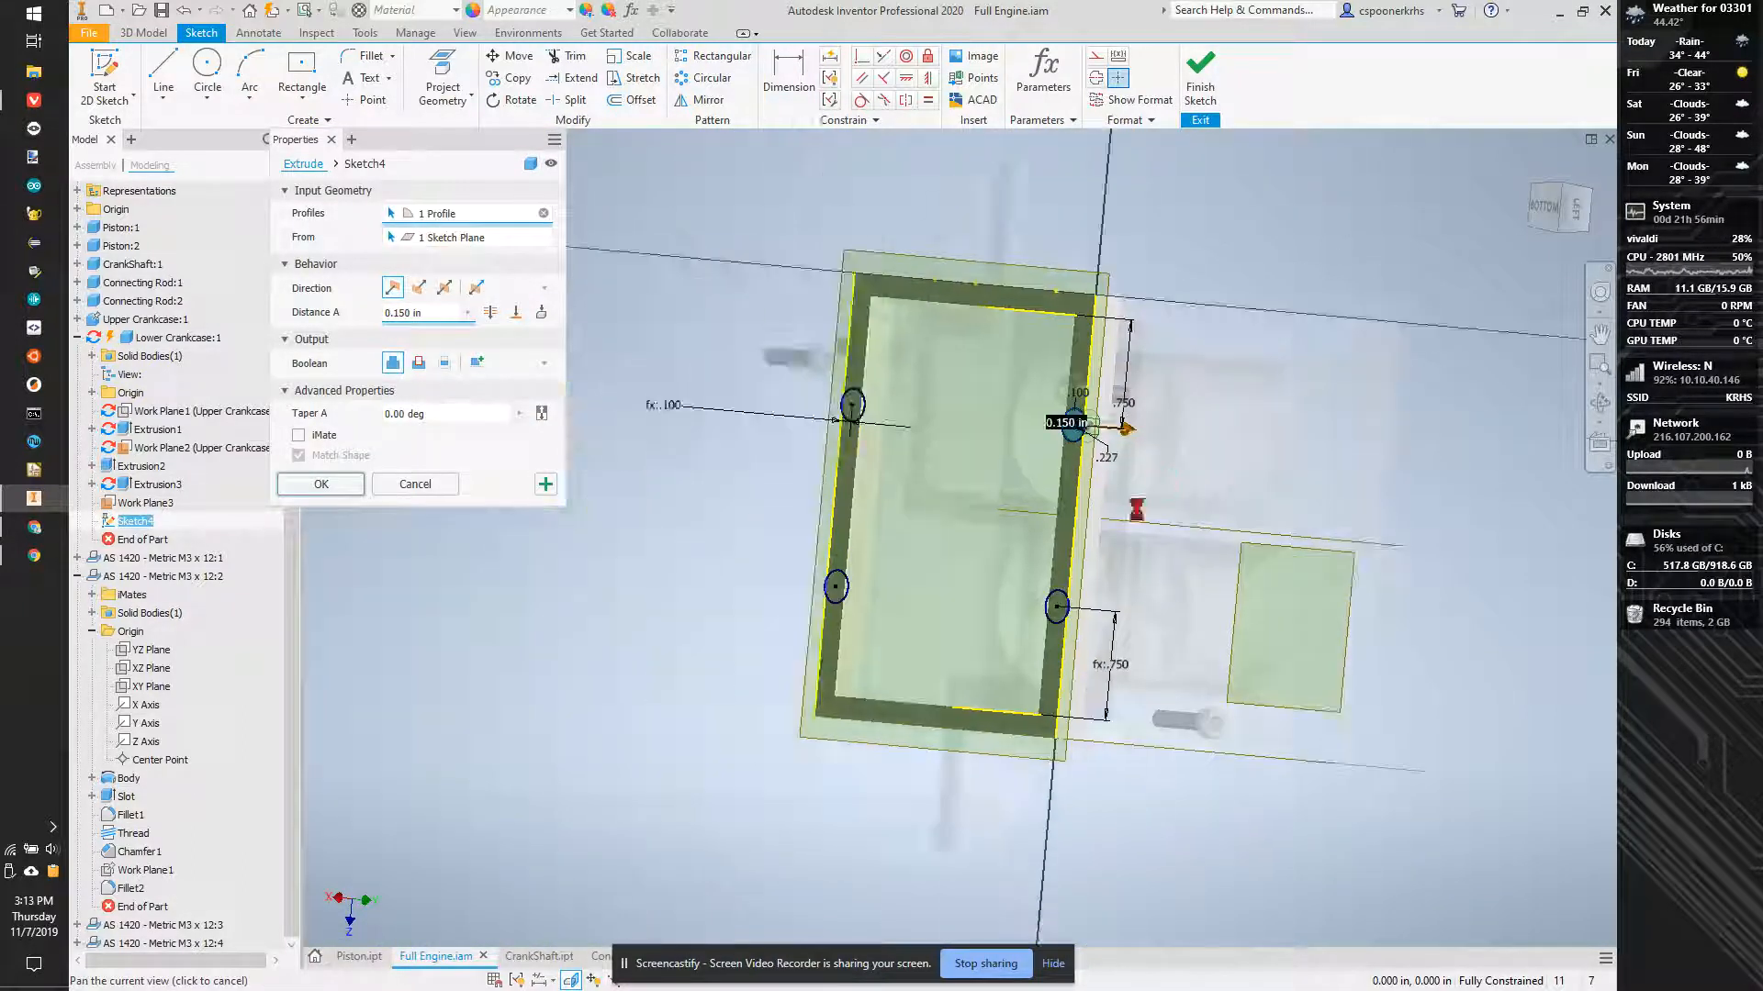
pyautogui.click(835, 586)
pyautogui.click(852, 409)
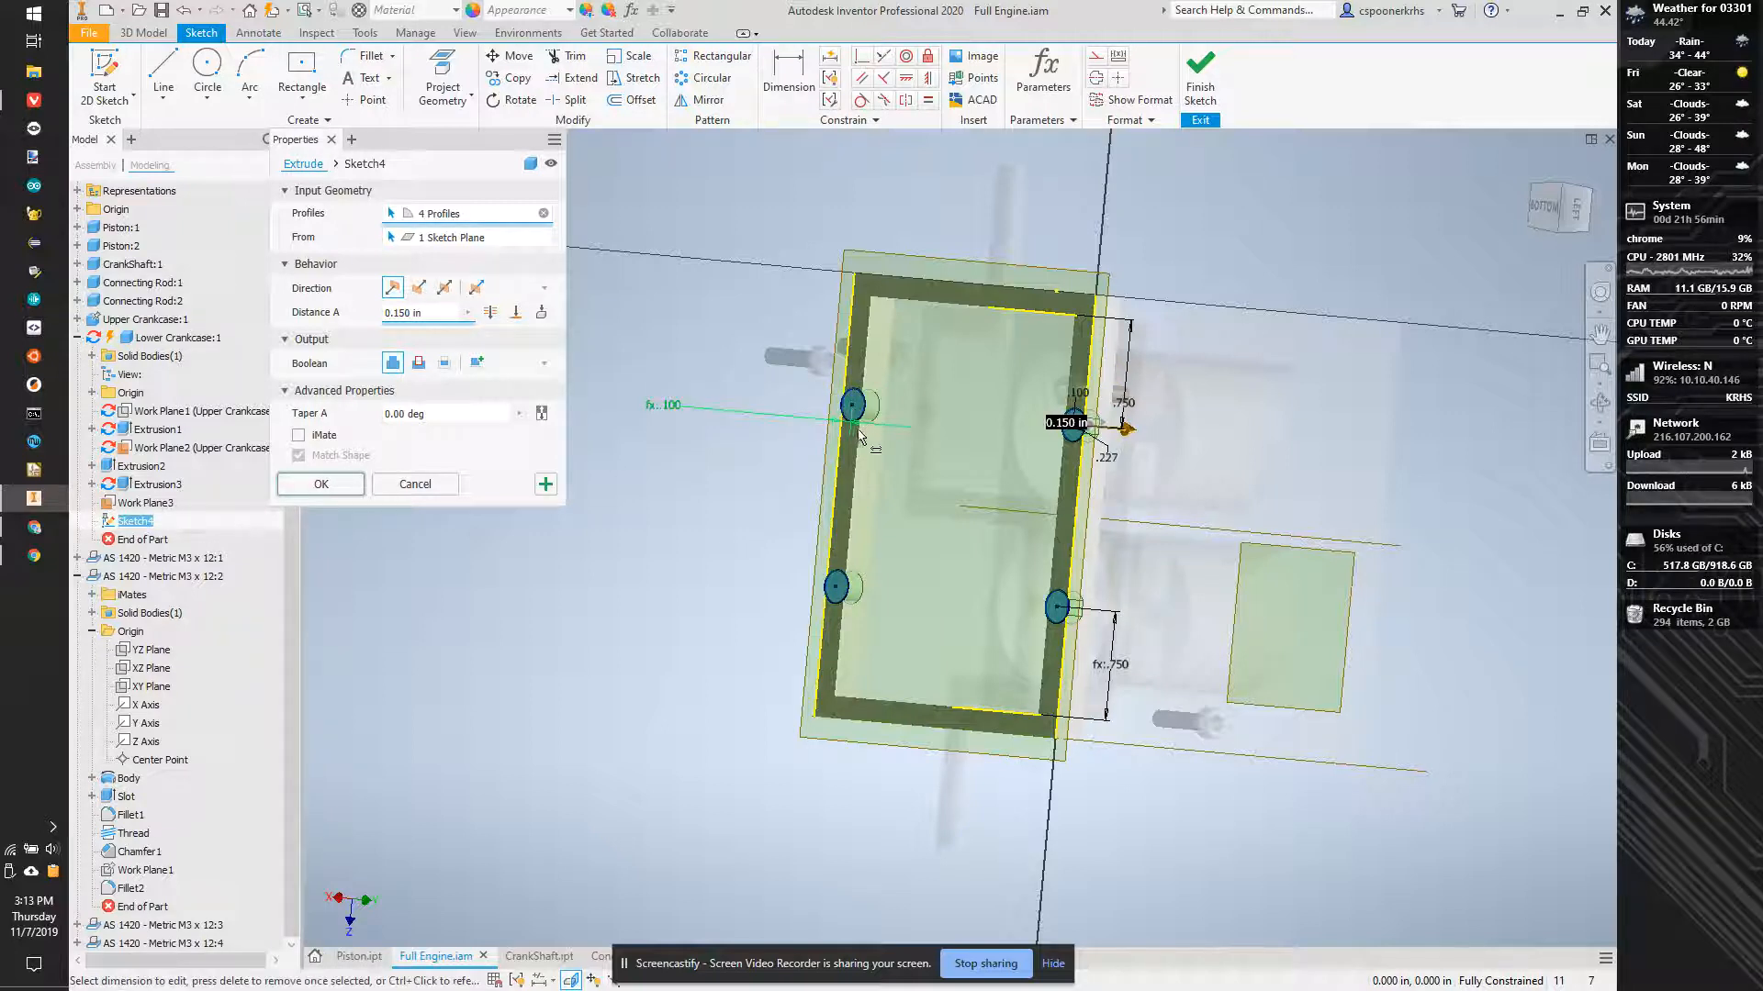
pyautogui.click(426, 292)
pyautogui.click(418, 363)
pyautogui.click(490, 312)
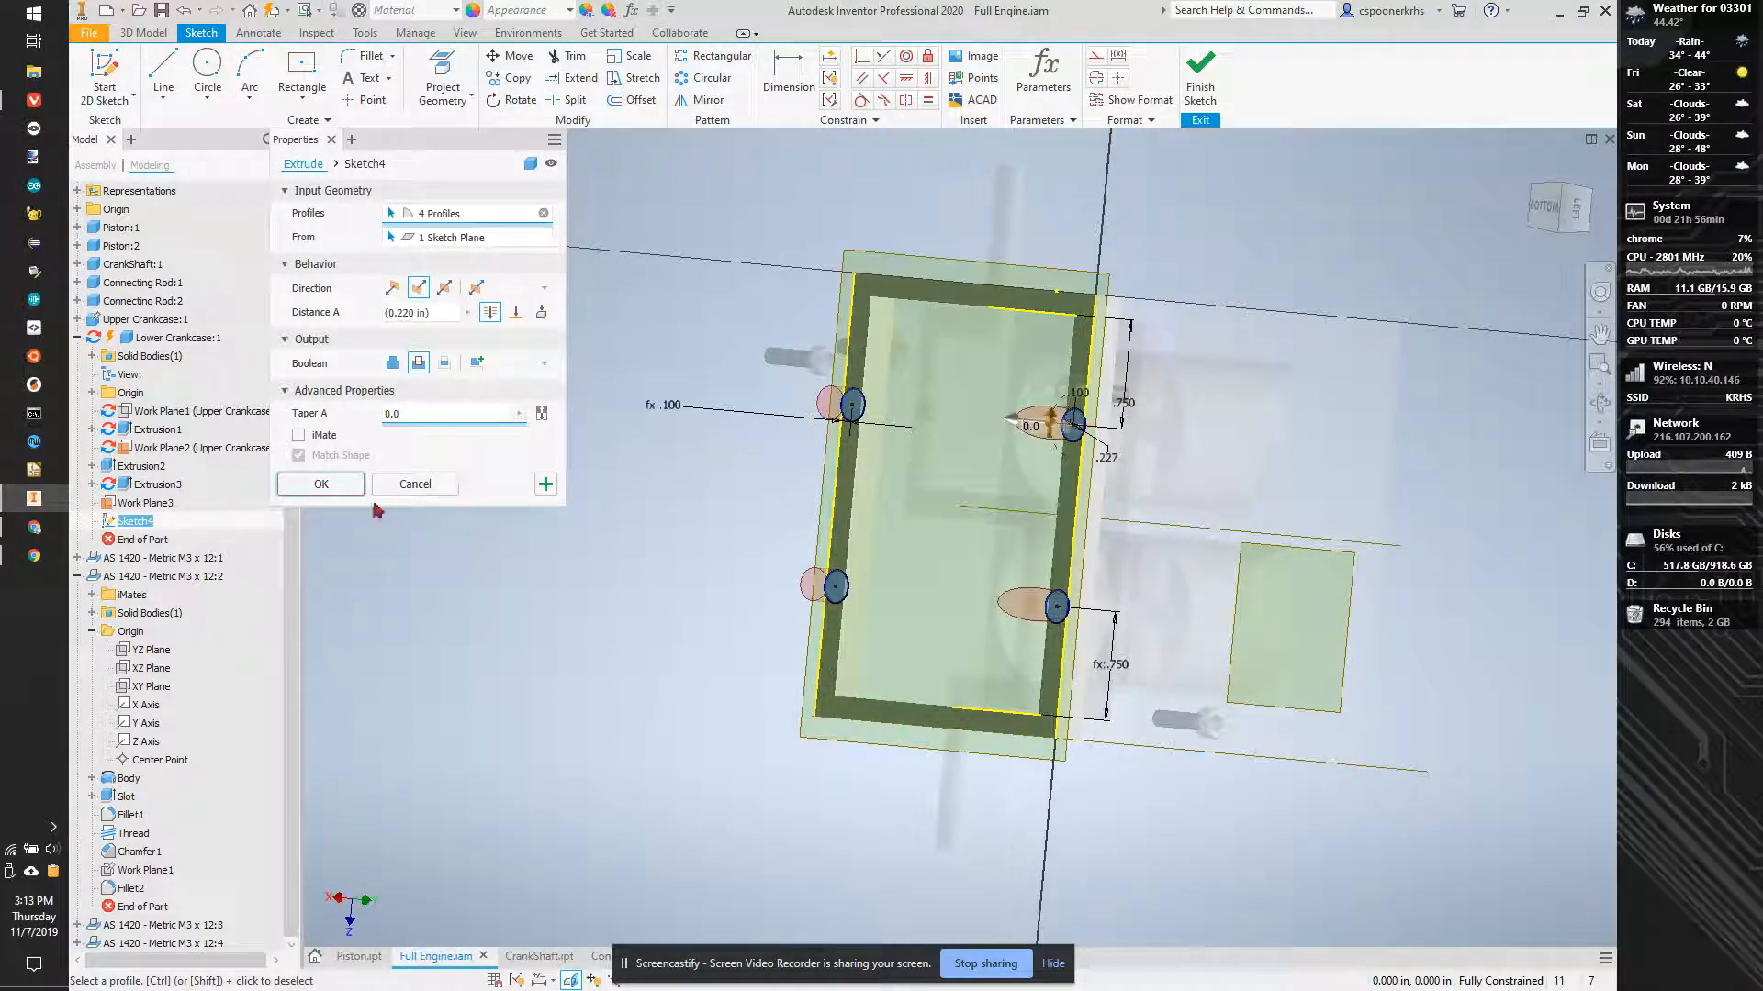
pyautogui.click(323, 484)
# Start a new sketch on the flat floor of one of the bolt-head pockets in the Lower Crankcase.
pyautogui.scroll(5, 1090, 416)
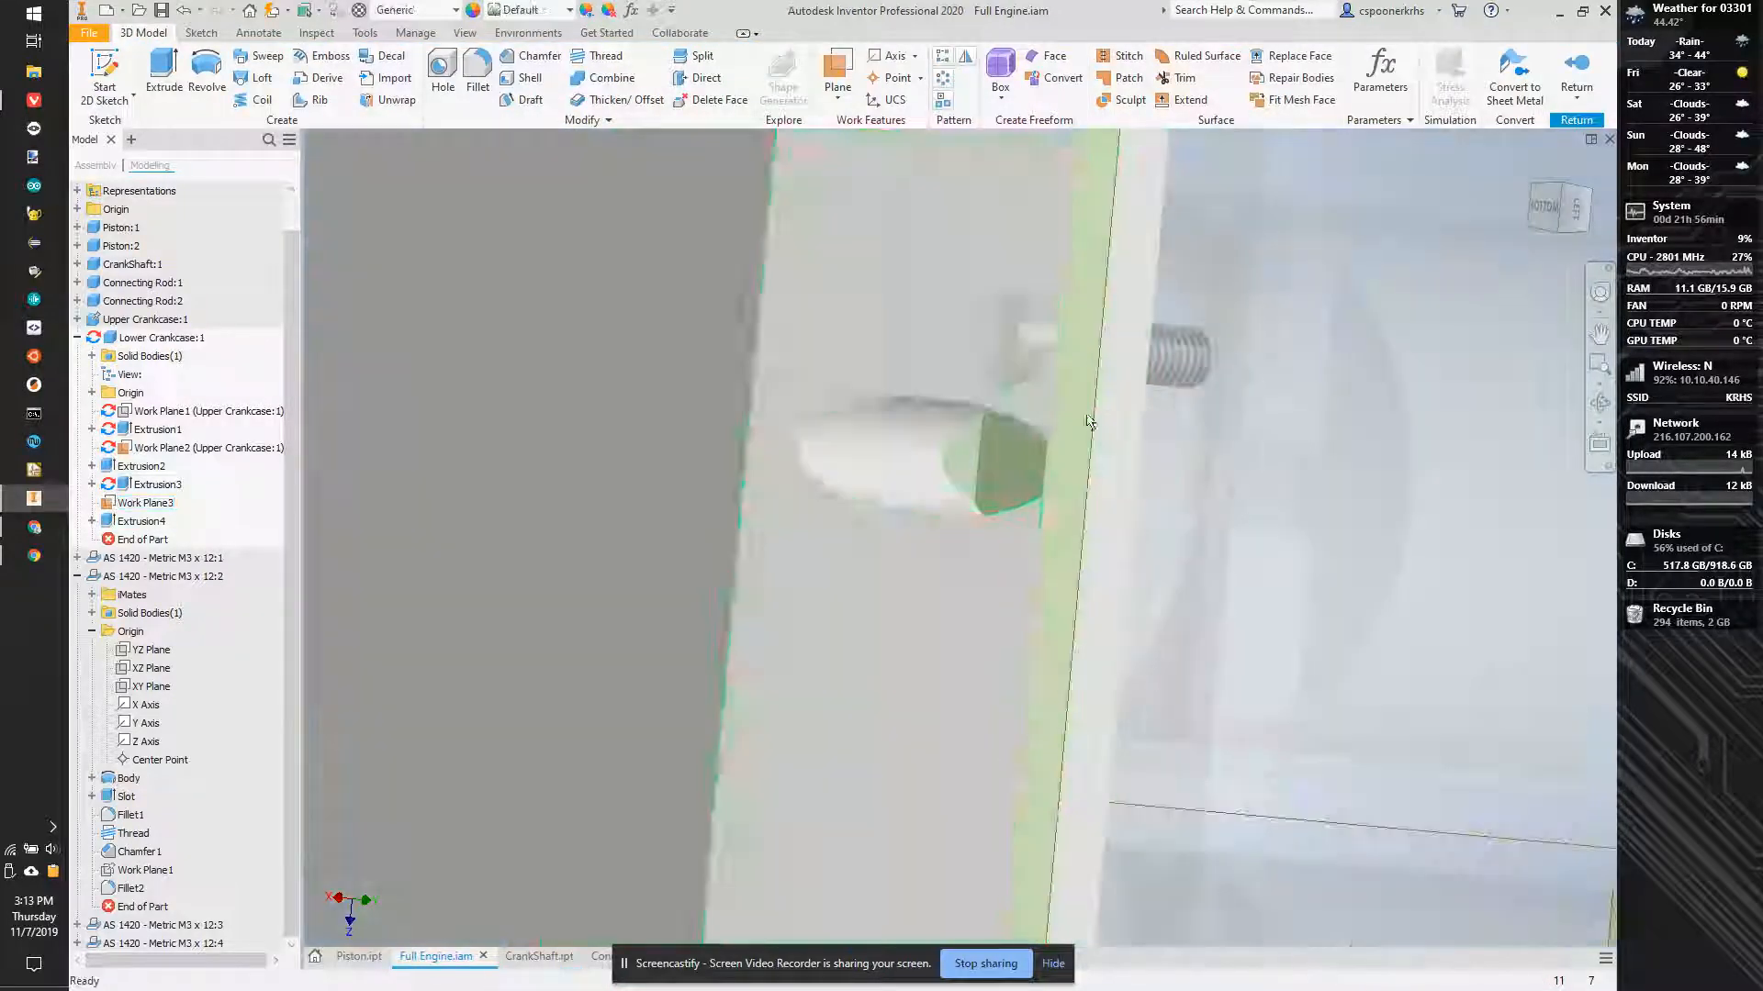
pyautogui.scroll(-3, 1014, 439)
pyautogui.scroll(3, 1013, 439)
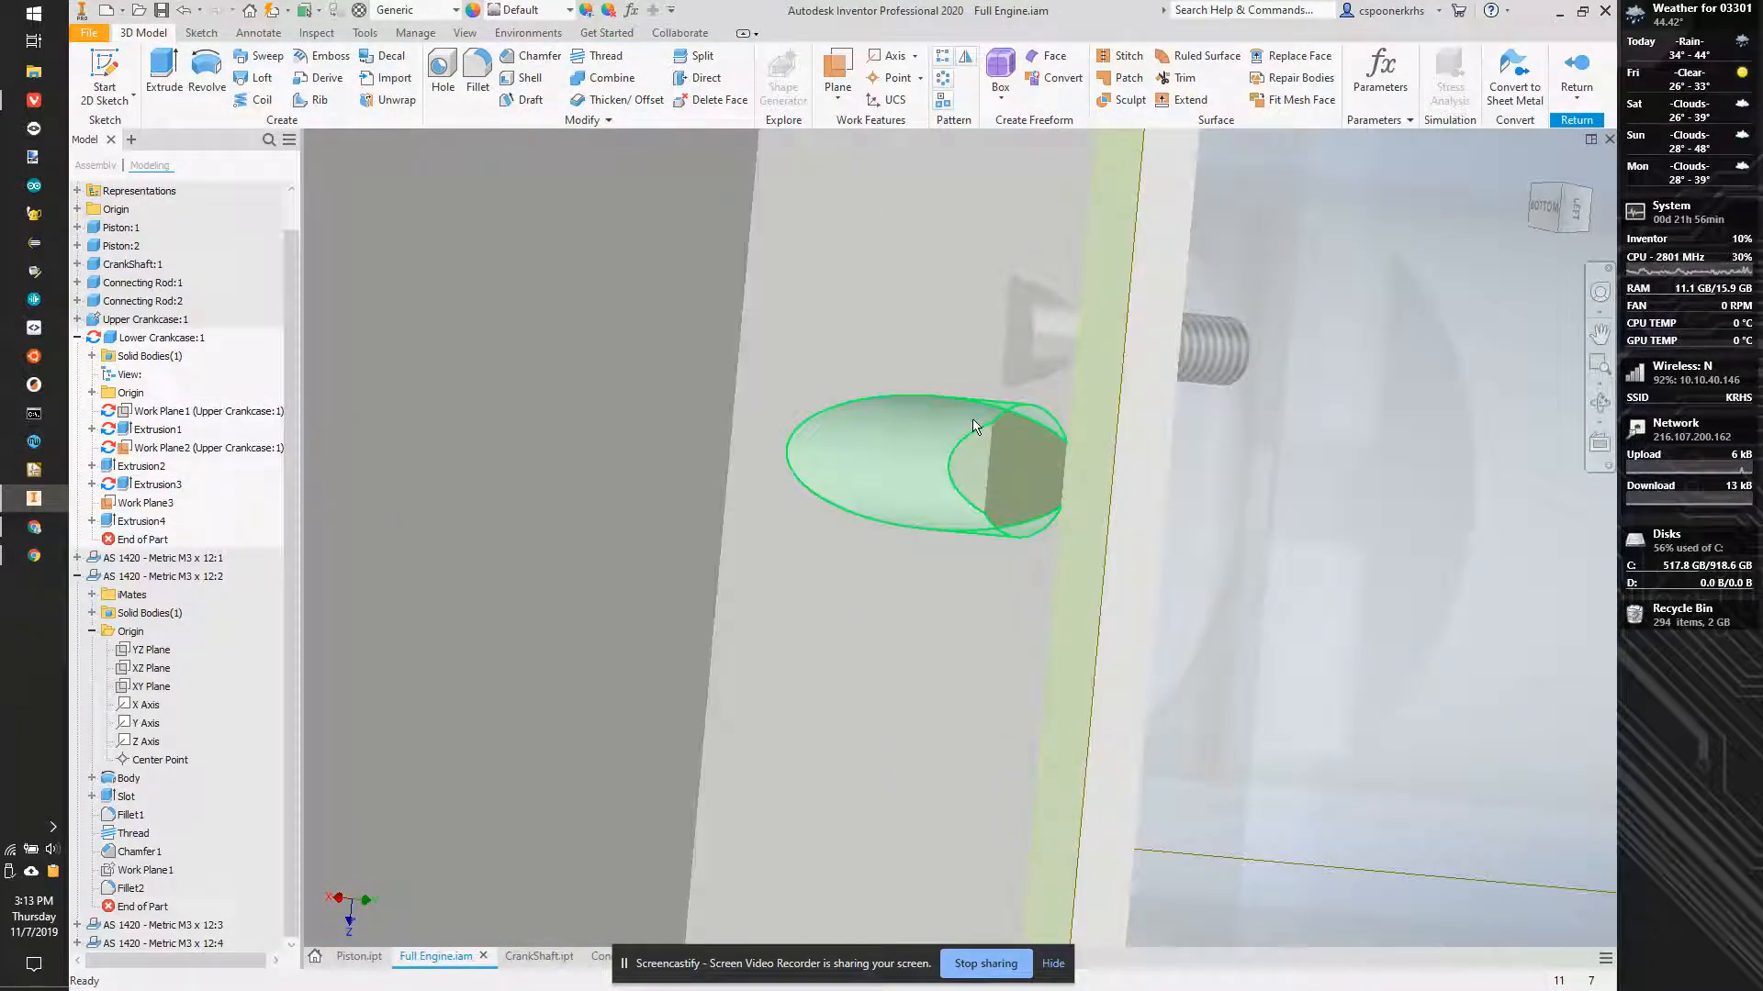
pyautogui.scroll(-2, 921, 367)
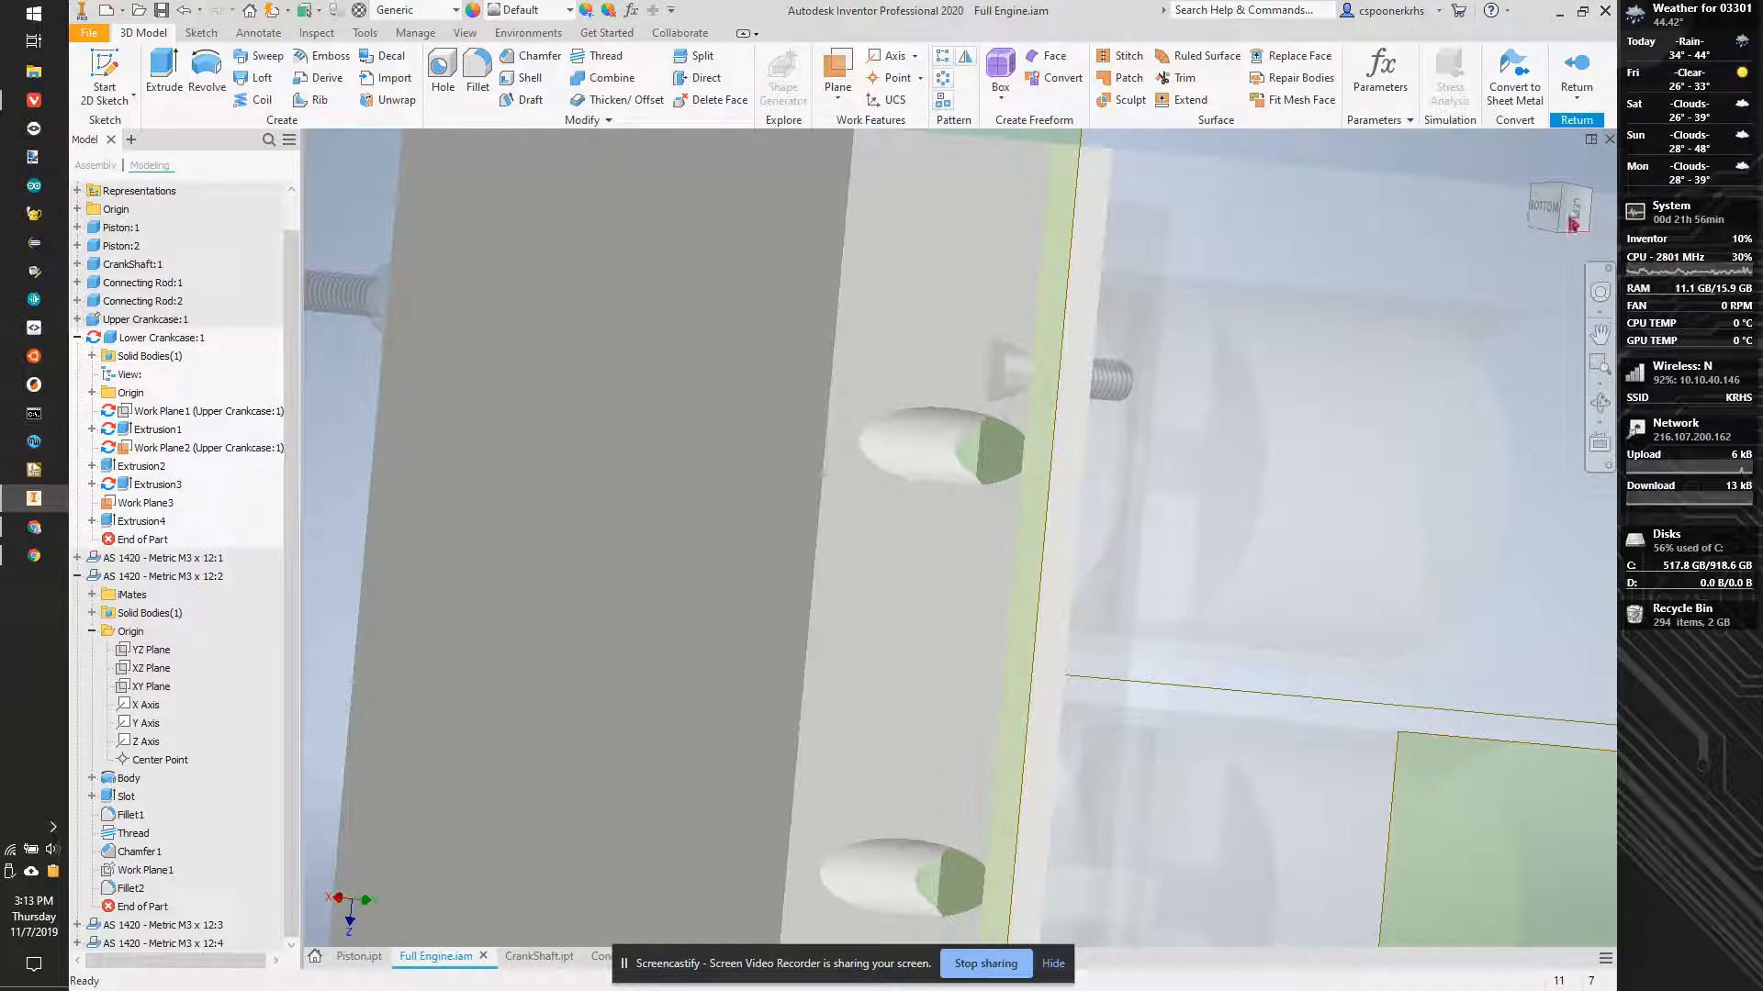
pyautogui.moveTo(1575, 220)
pyautogui.mouseDown()
pyautogui.moveTo(1592, 263)
pyautogui.moveTo(1585, 226)
pyautogui.mouseUp()
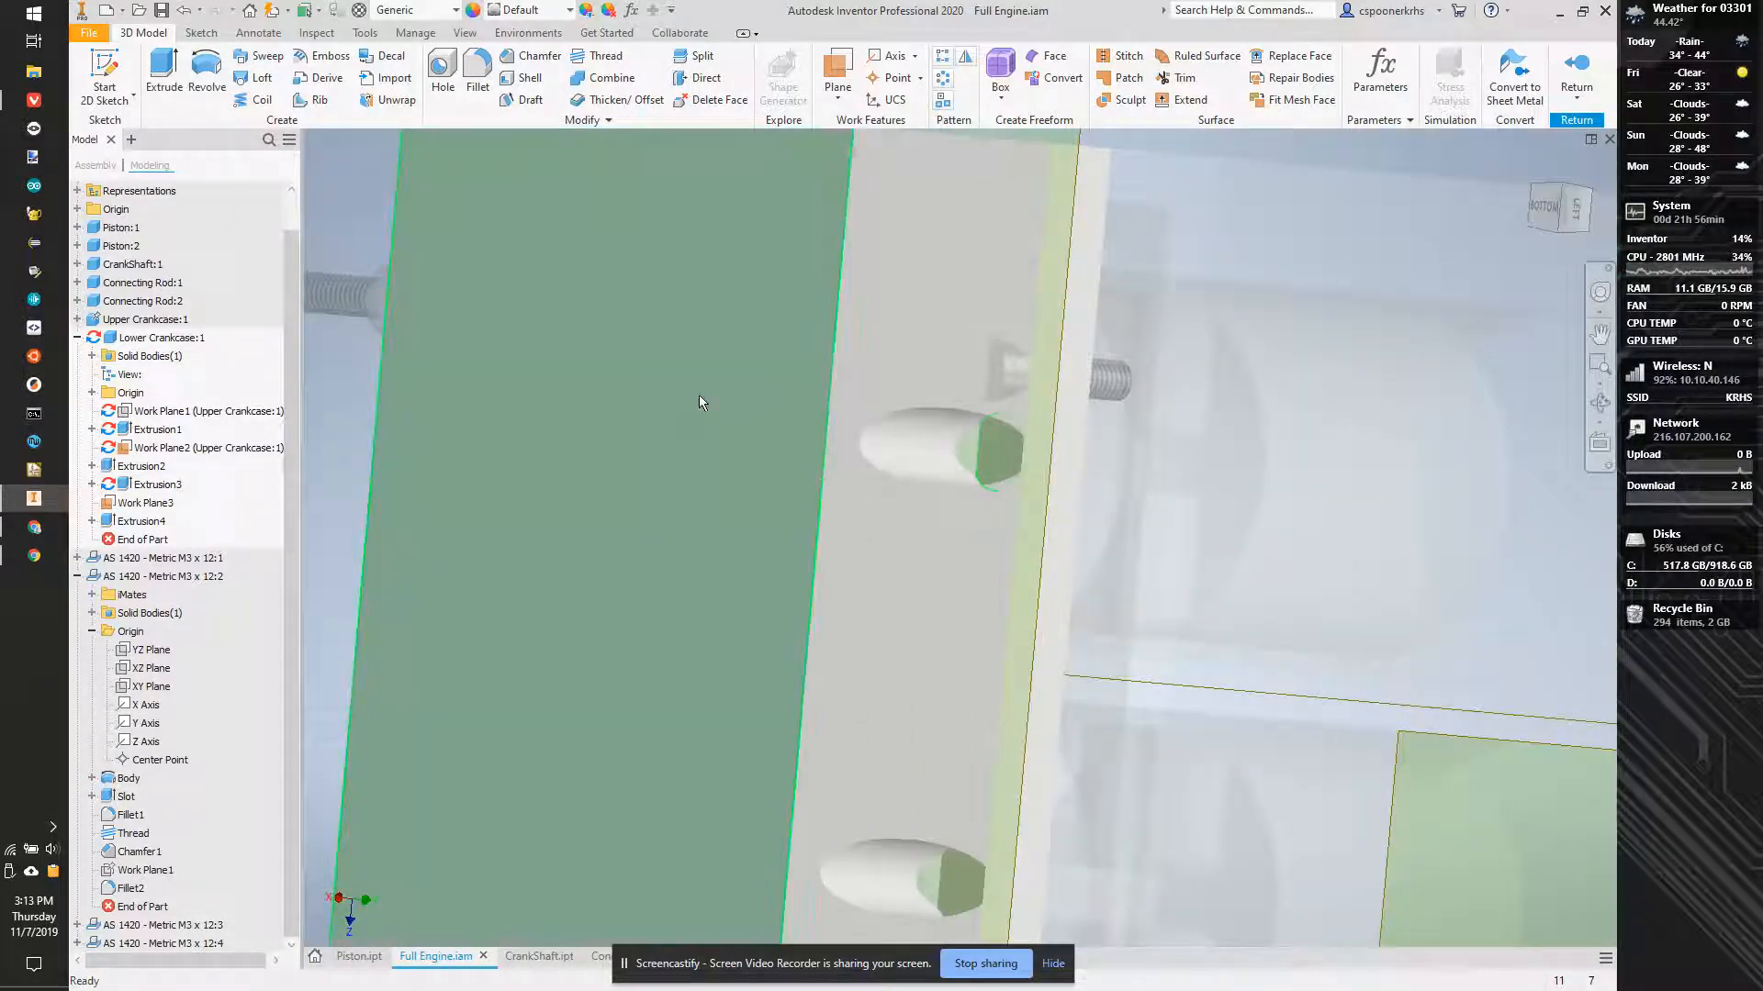
pyautogui.press('s')
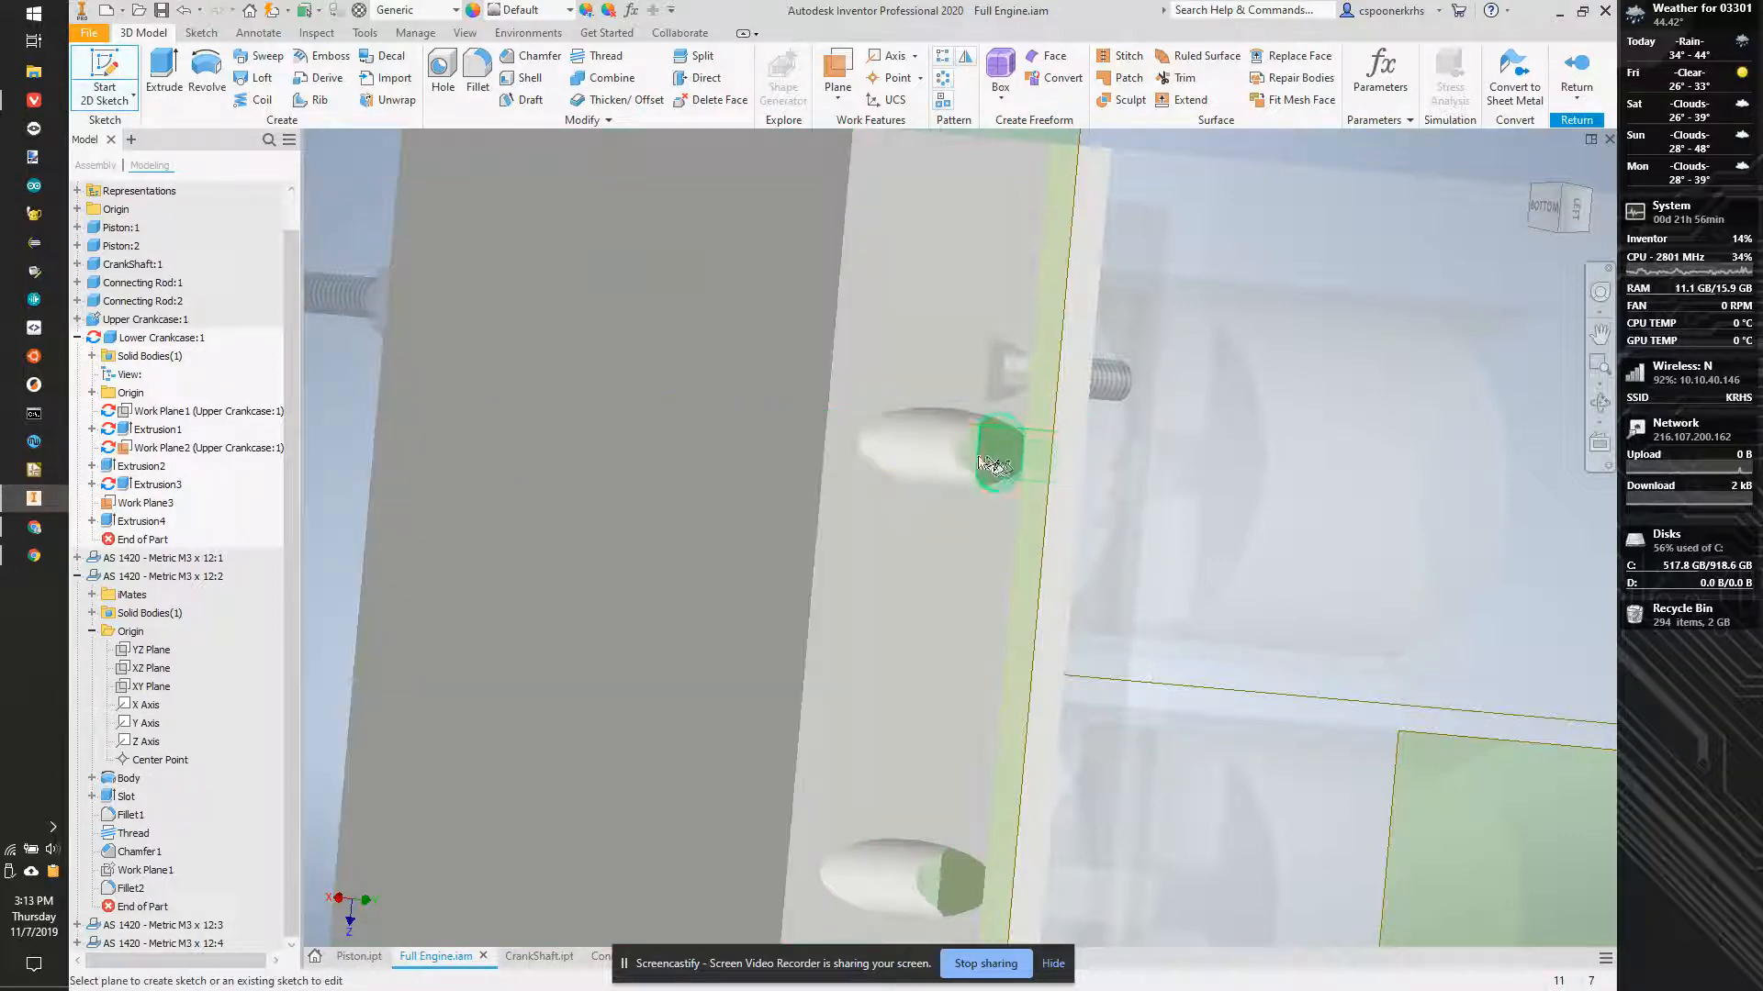
pyautogui.click(990, 459)
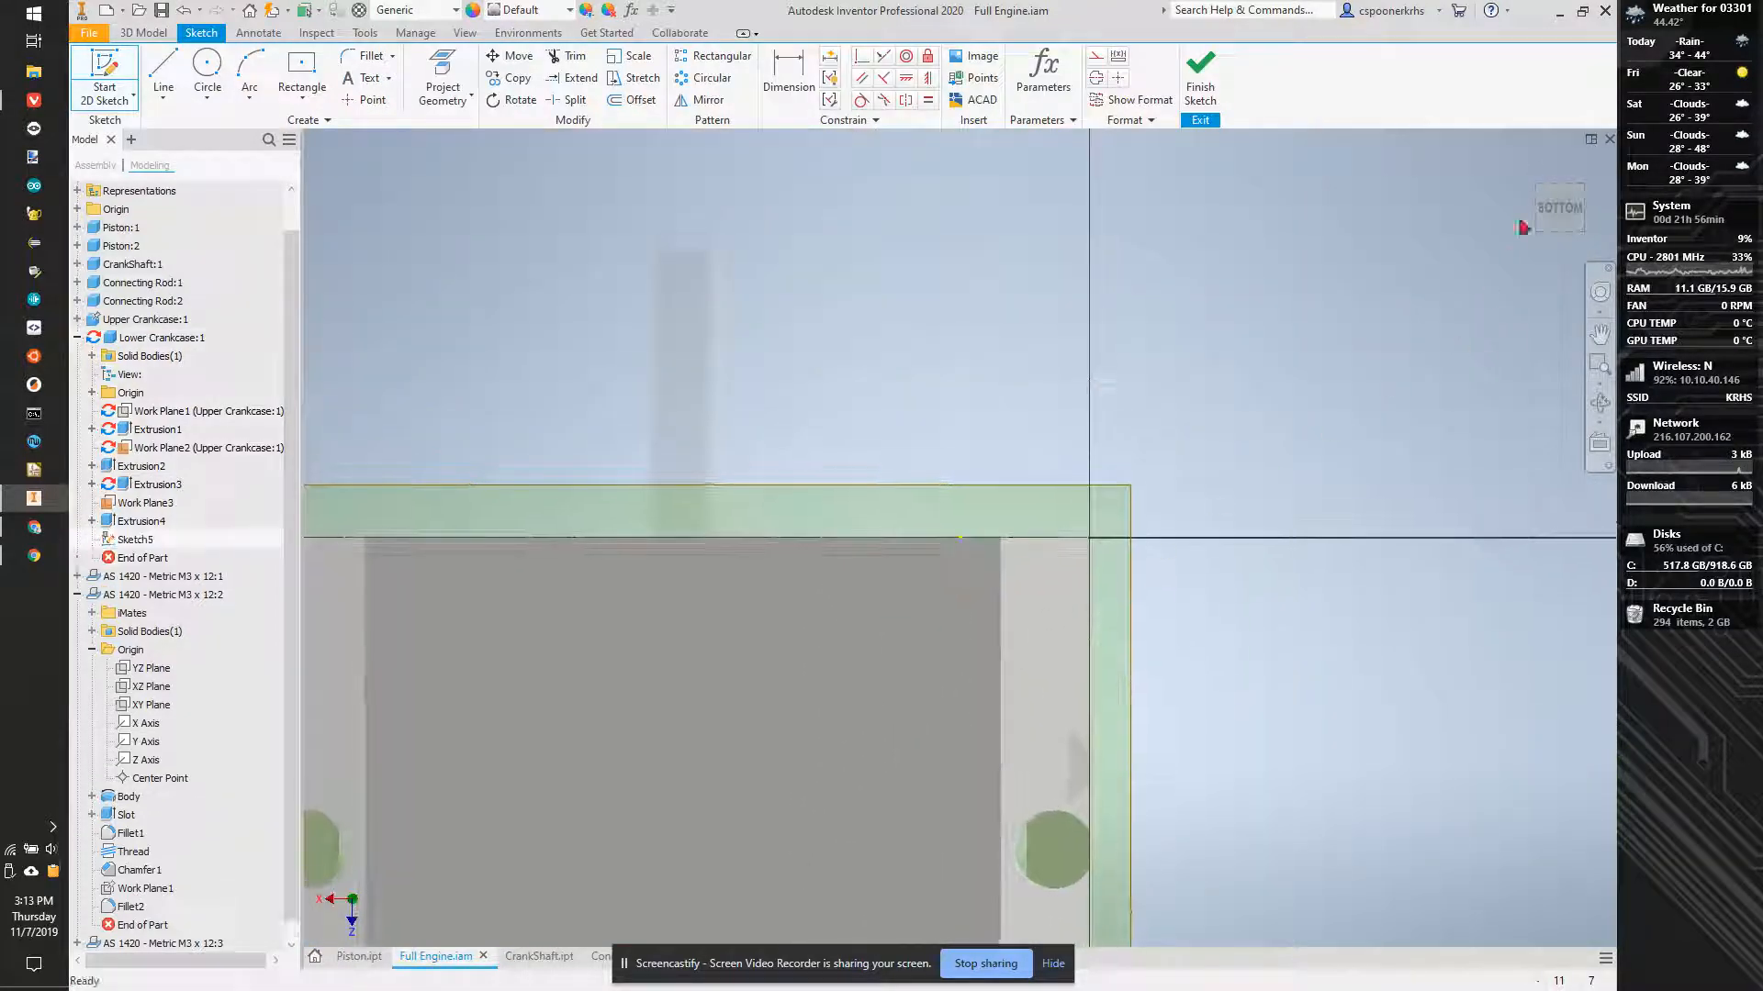
pyautogui.click(1200, 71)
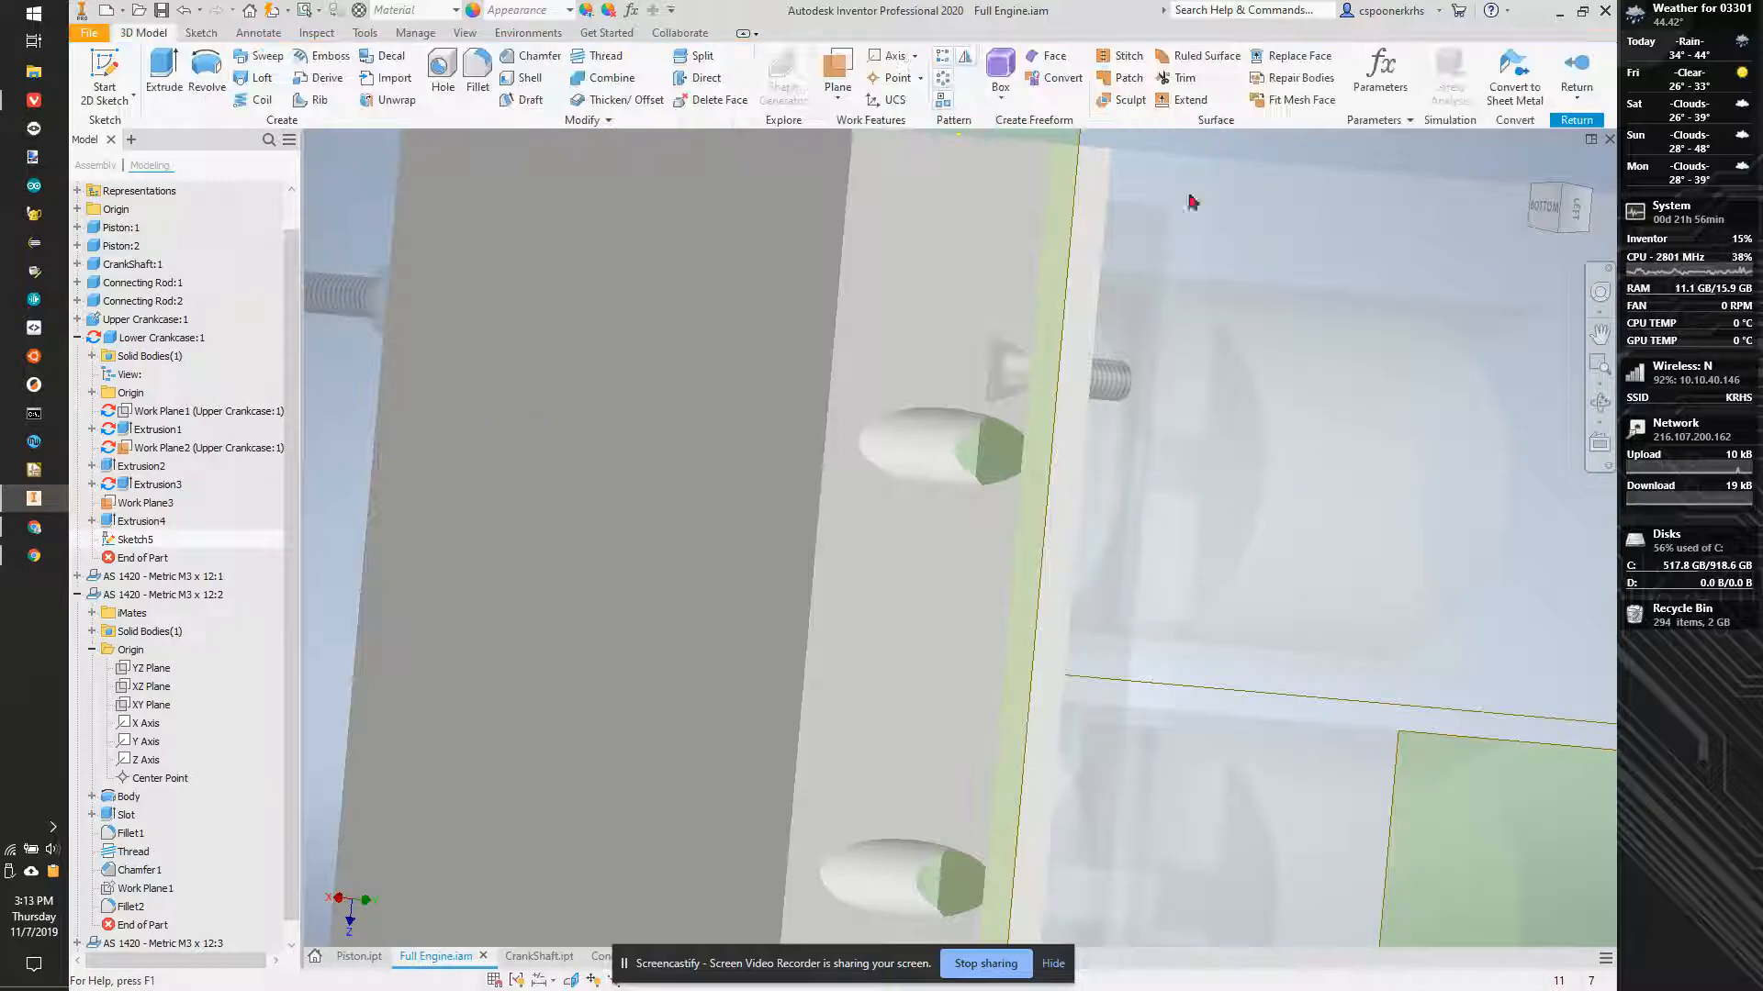
pyautogui.click(163, 576)
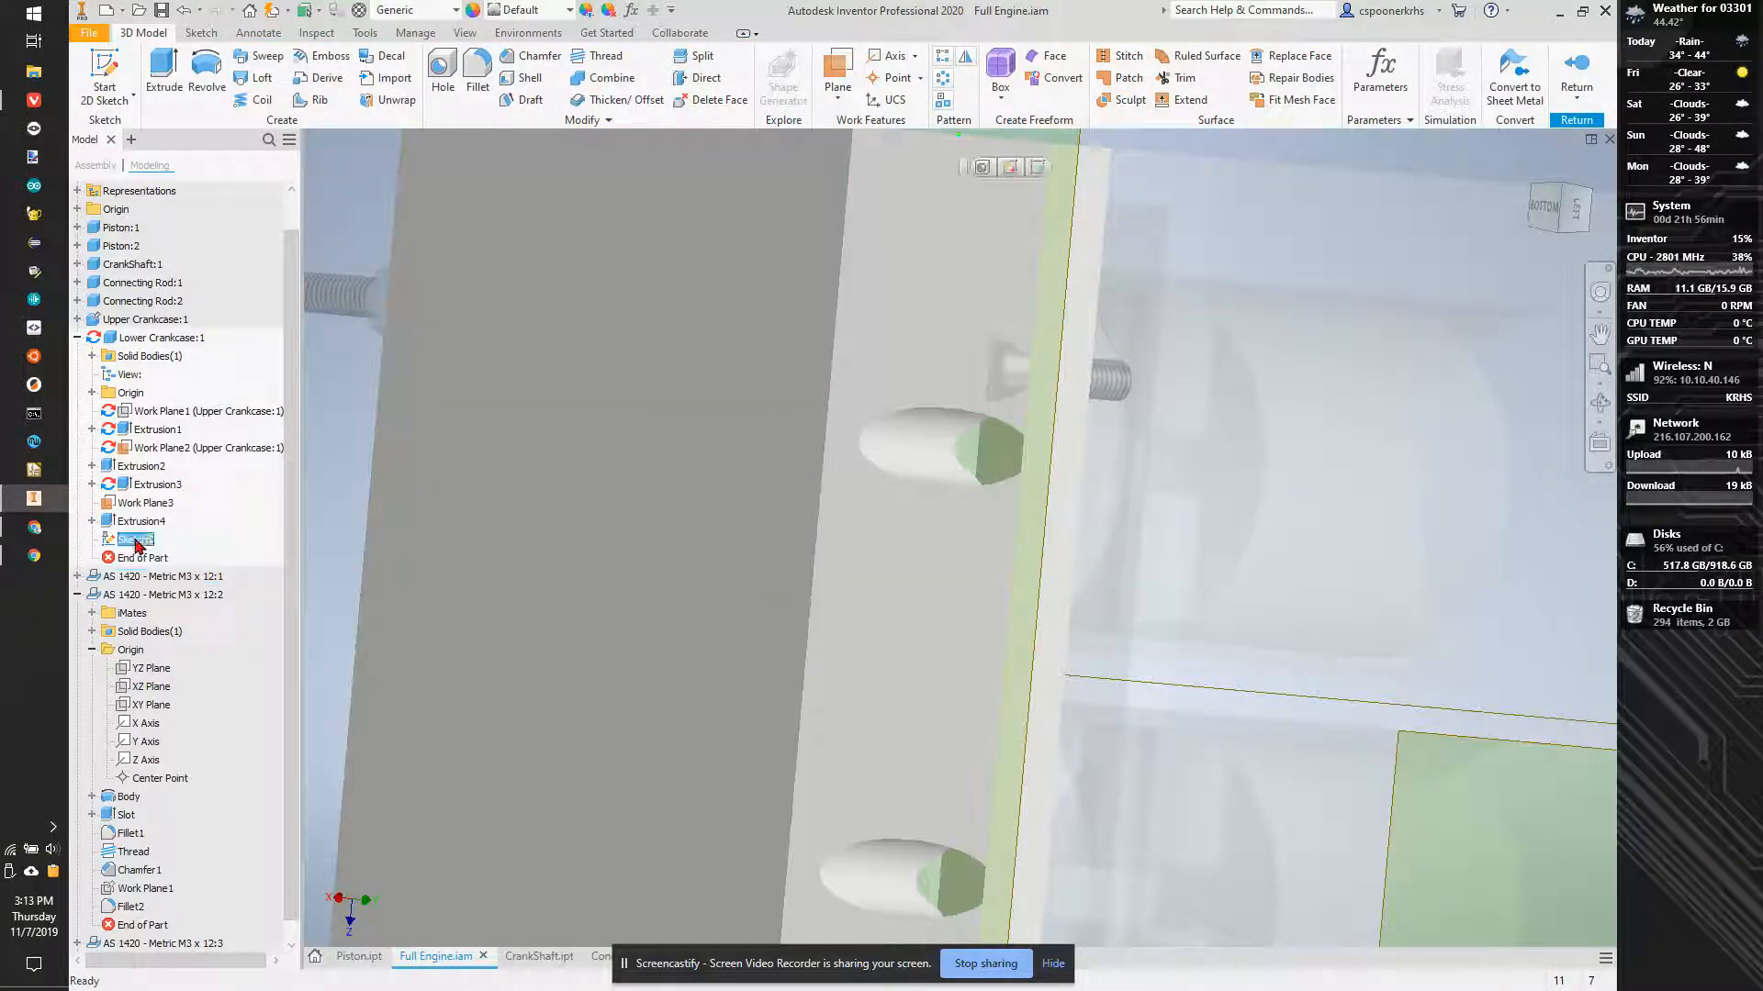
pyautogui.doubleClick(134, 540)
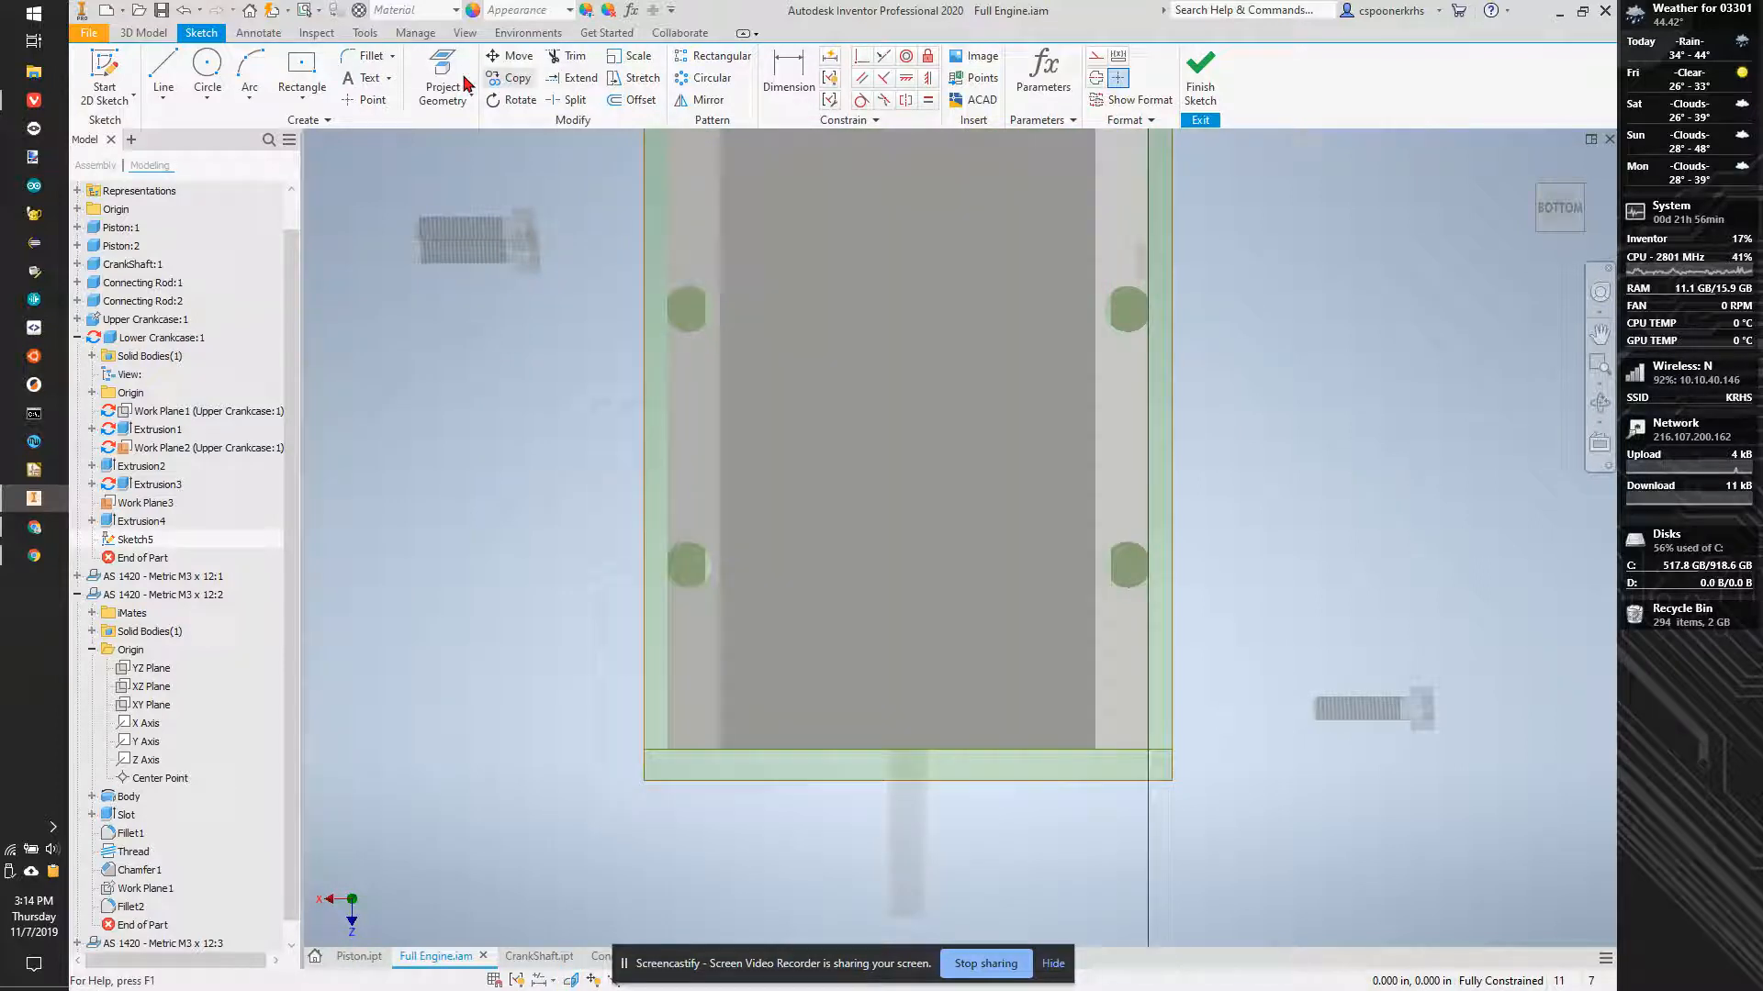
# Project the round edges of all four bolt-head pockets into the sketch.
pyautogui.click(464, 83)
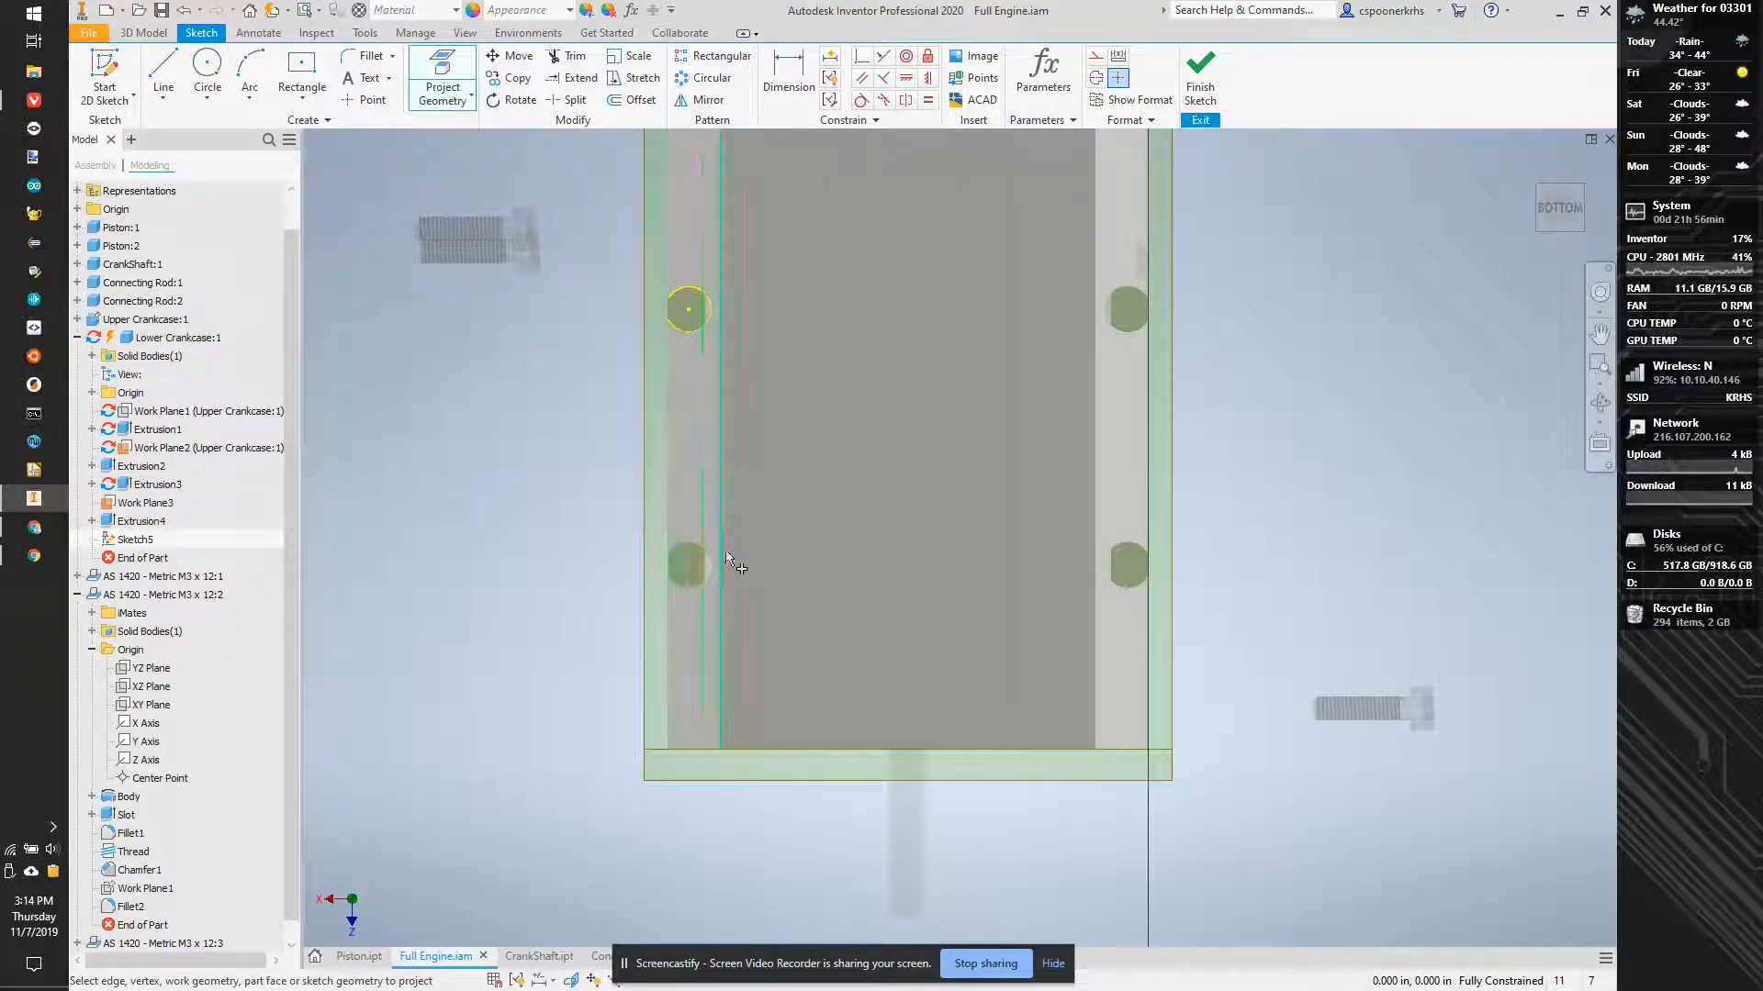
pyautogui.click(1131, 545)
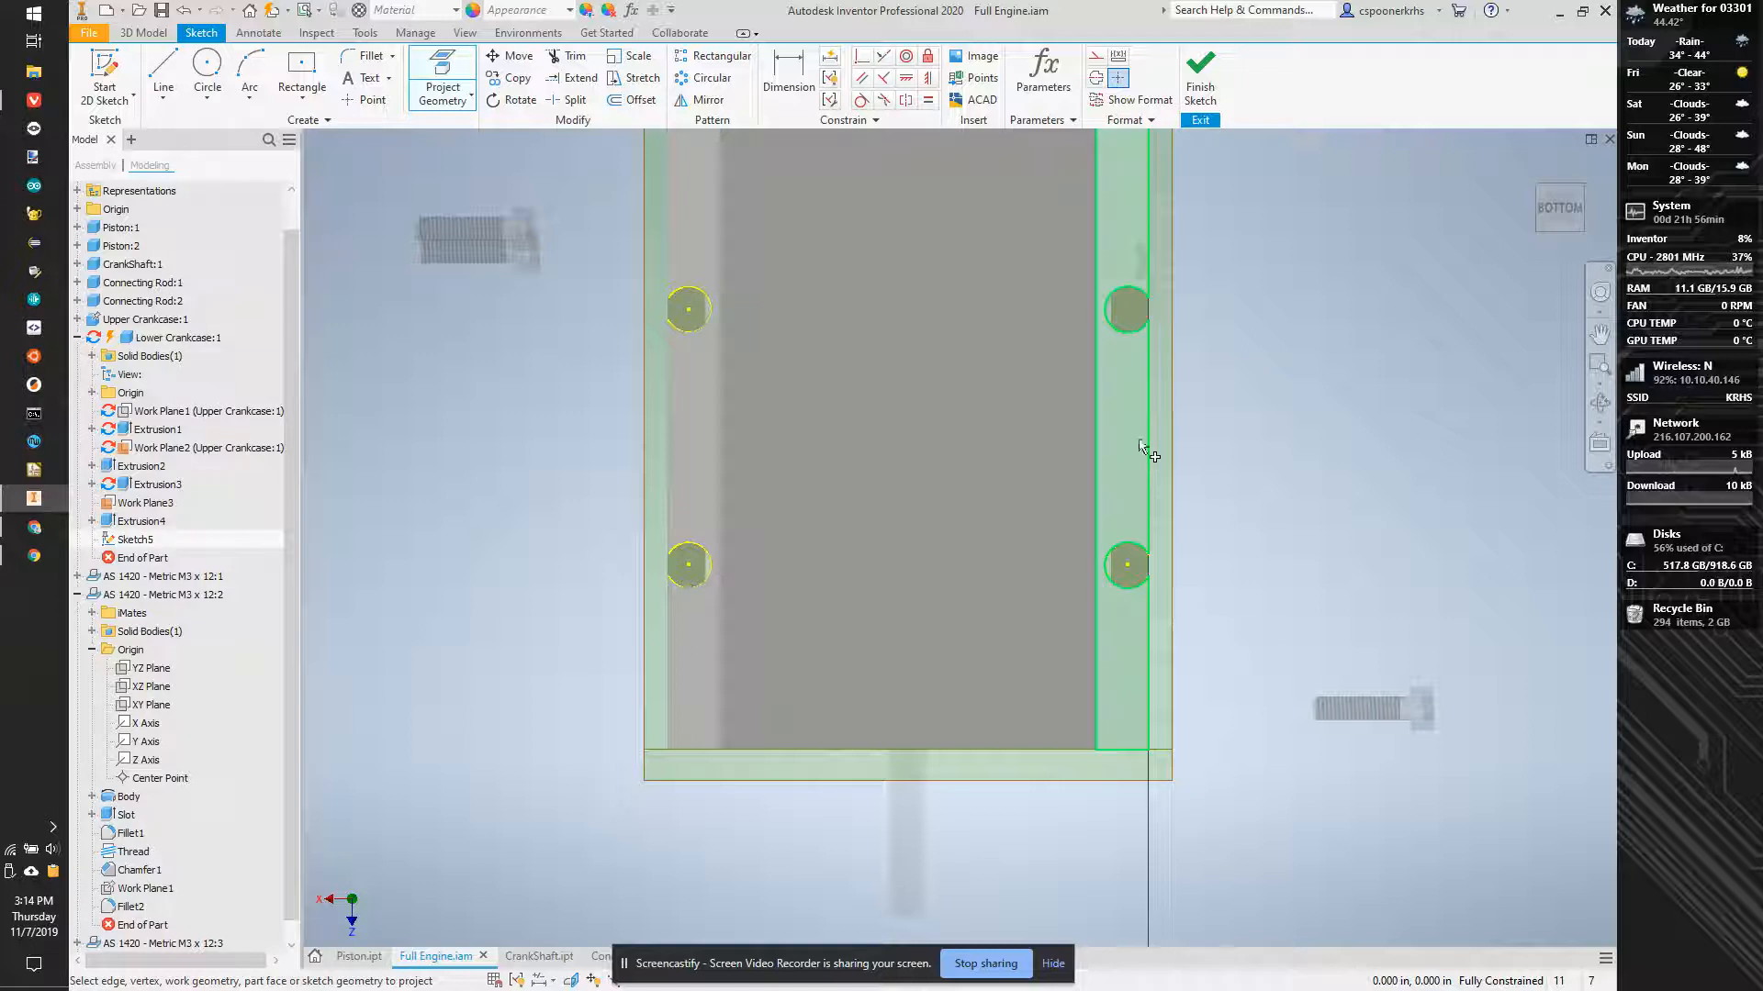
pyautogui.scroll(-3, 1116, 334)
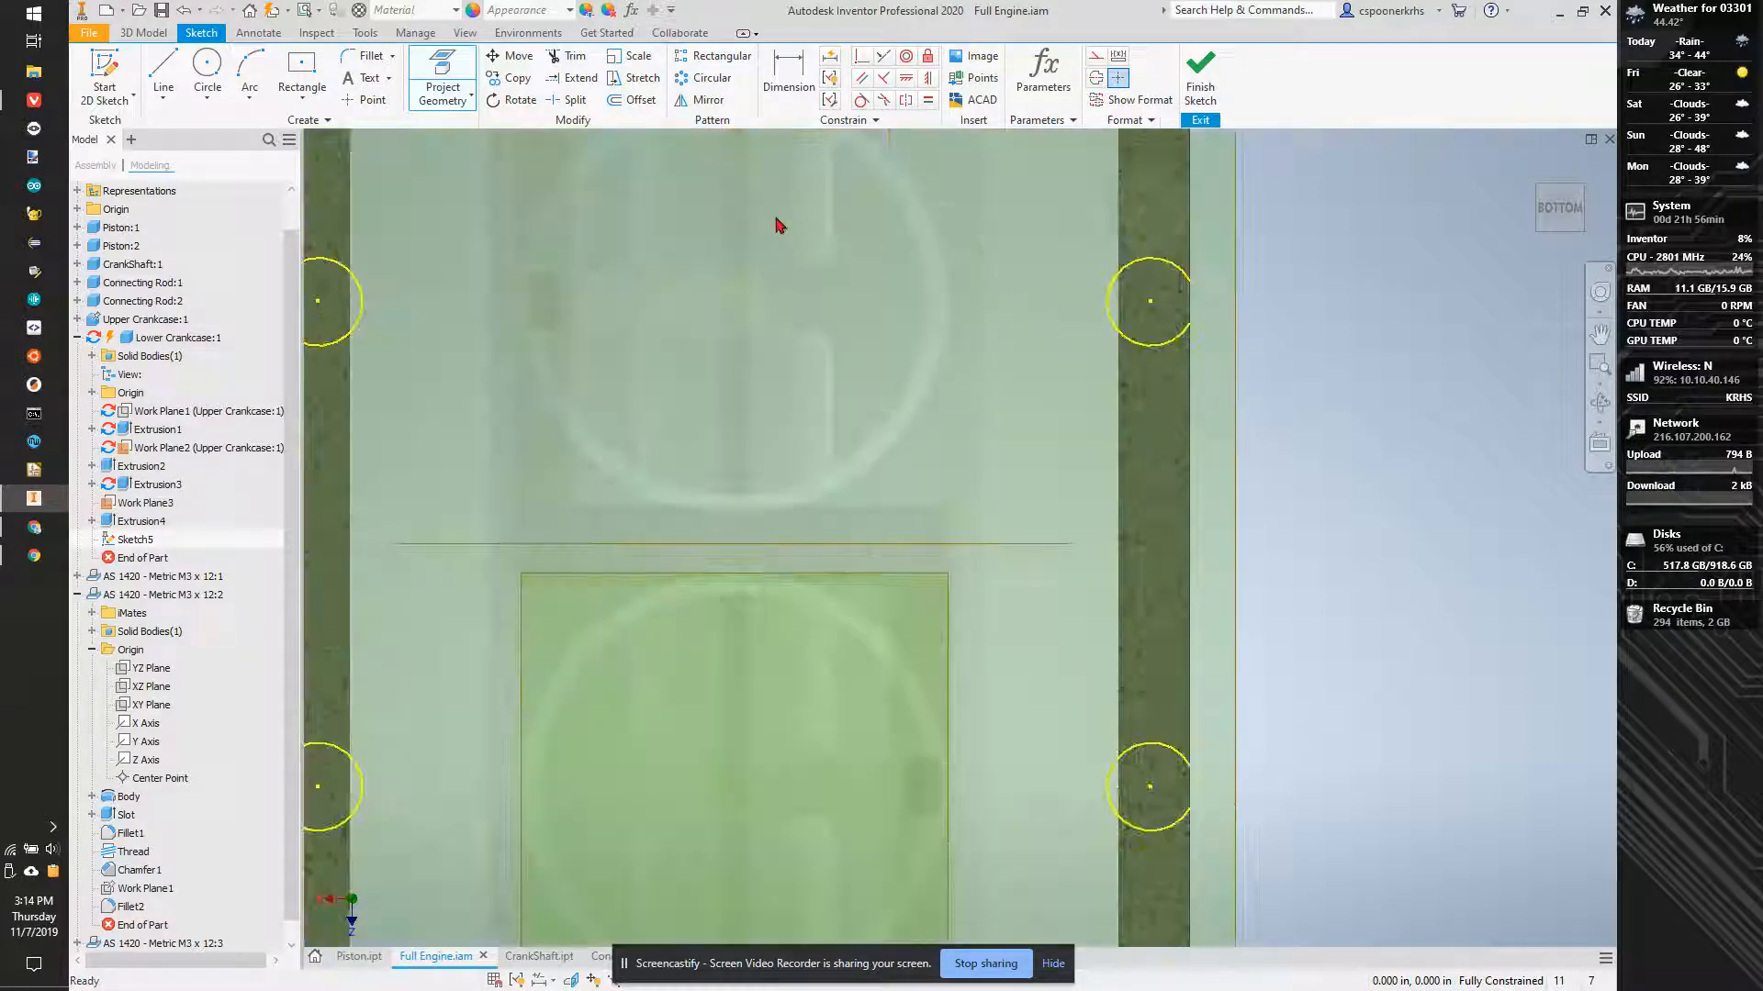
pyautogui.press('Escape')
pyautogui.scroll(4, 777, 226)
pyautogui.scroll(-5, 756, 209)
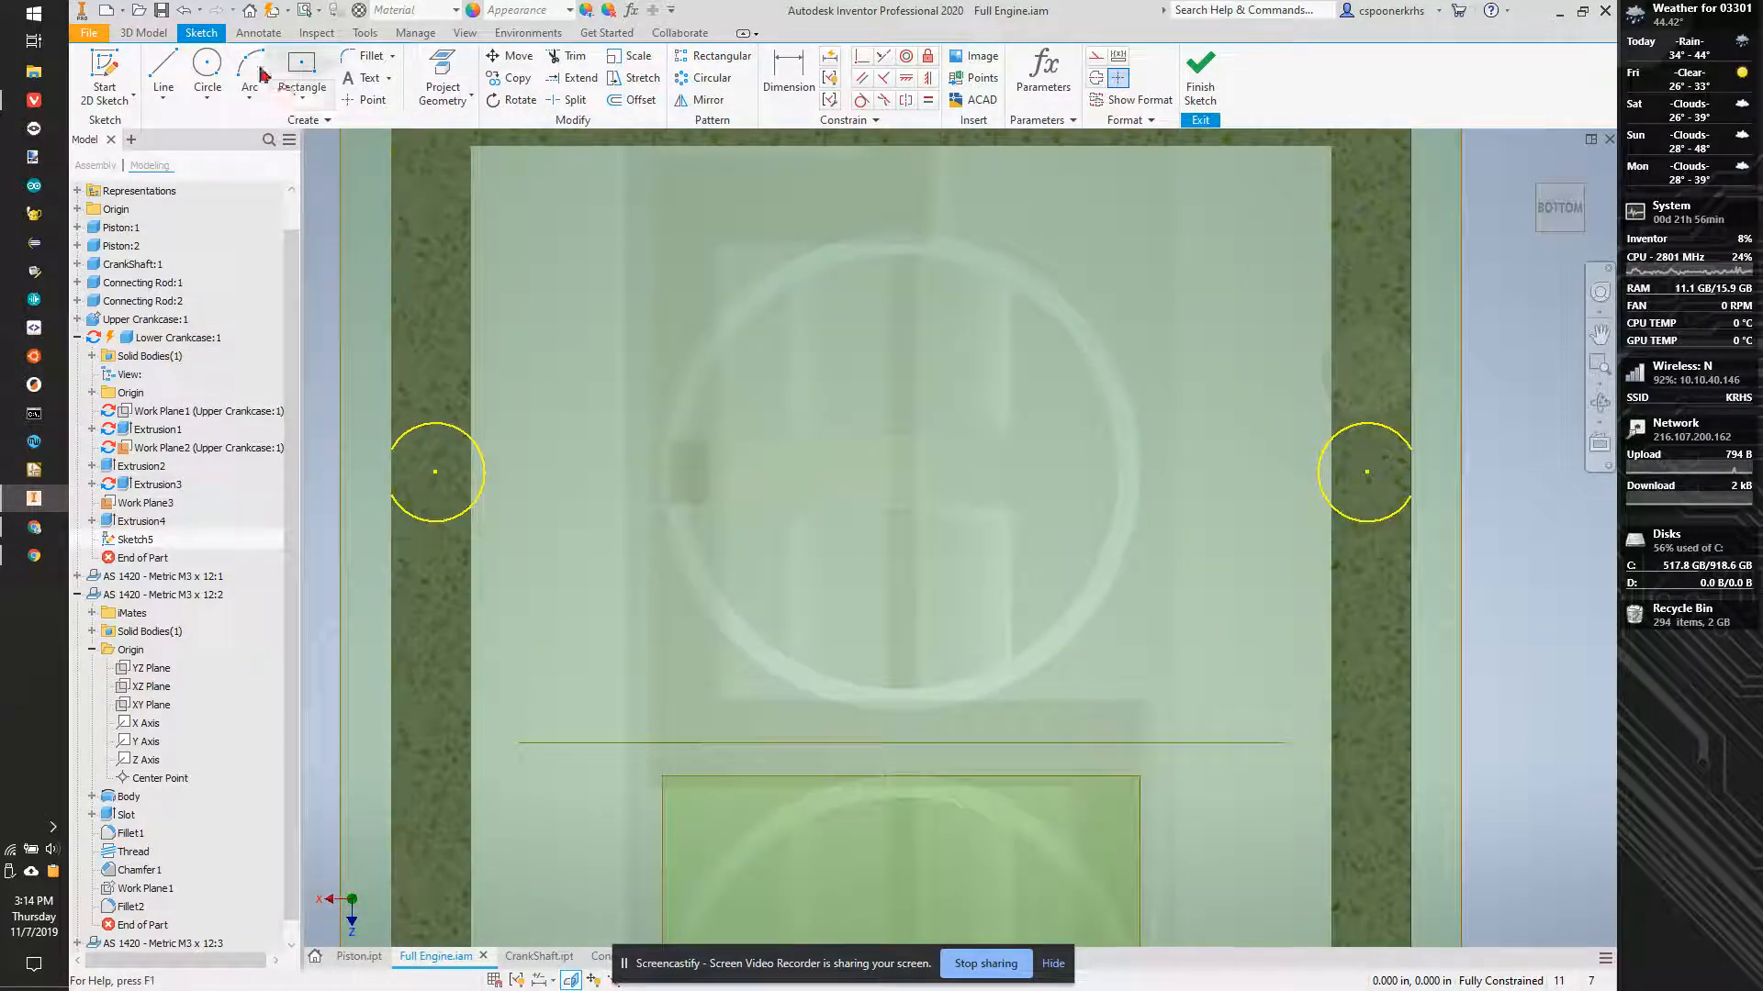
# Draw a smaller concentric circle at the centre of each of the four projected pocket circles.
pyautogui.click(206, 72)
pyautogui.click(434, 474)
pyautogui.click(459, 479)
pyautogui.click(1367, 473)
pyautogui.click(1368, 496)
pyautogui.moveTo(1471, 915); pyautogui.dragTo(1465, 596, button='middle')
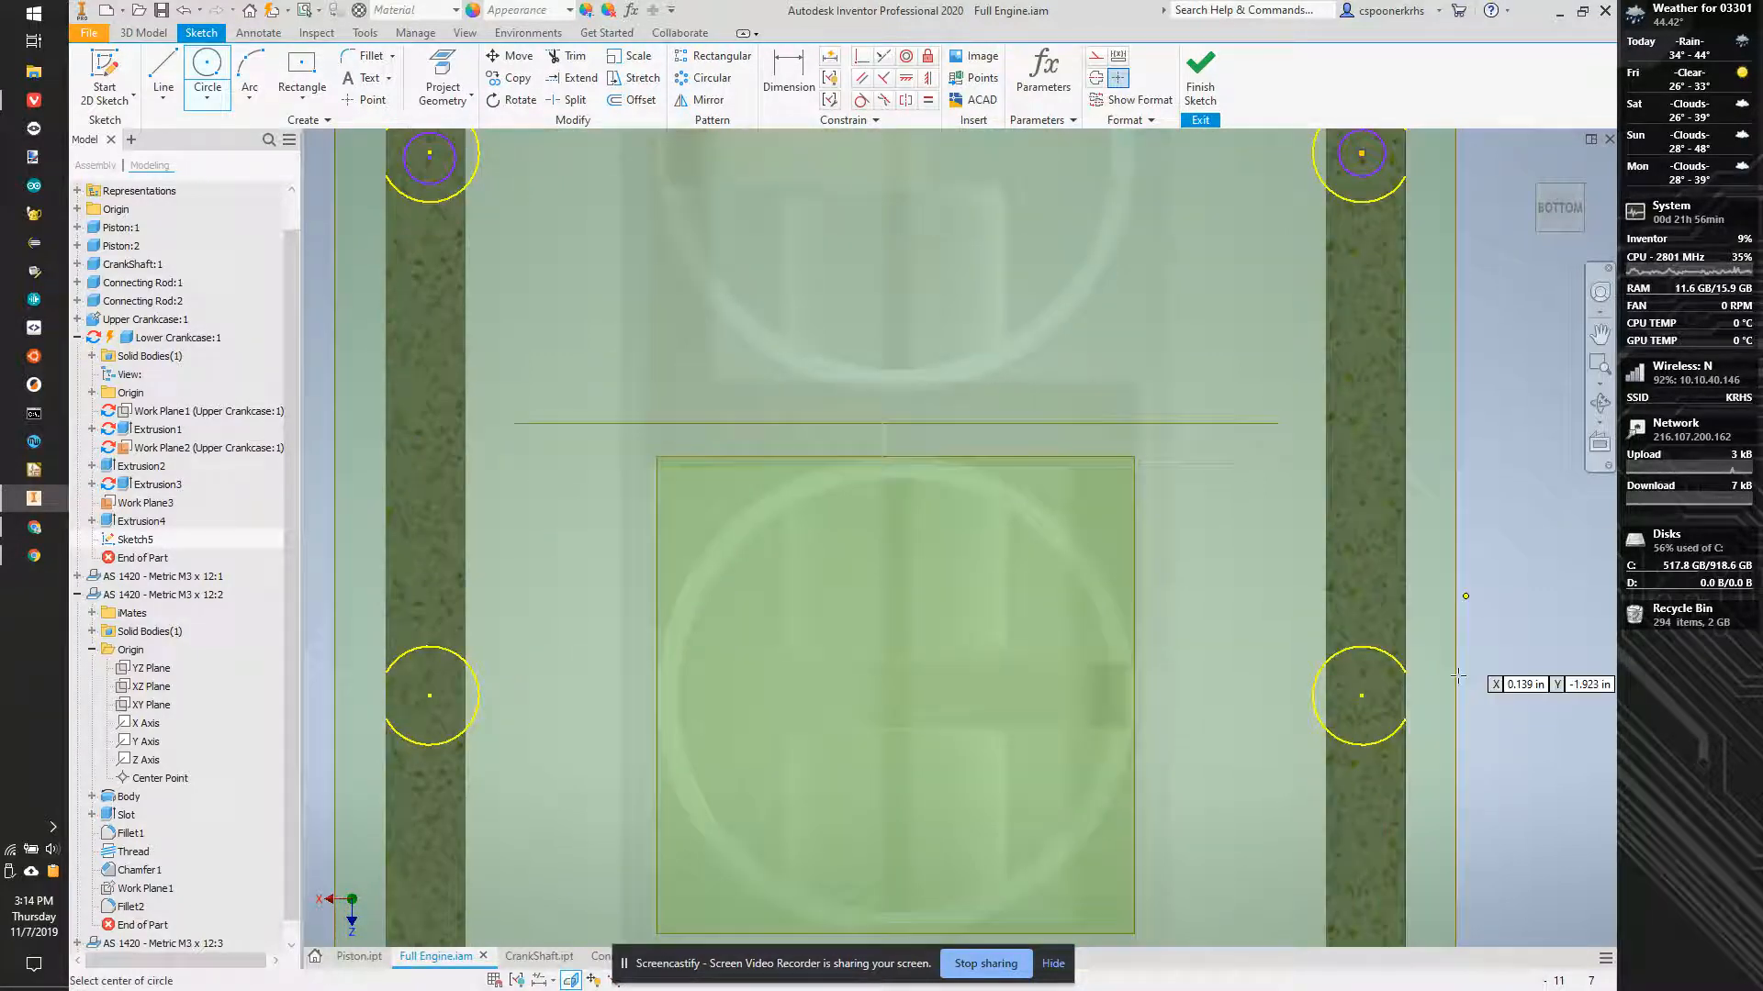
pyautogui.click(1361, 695)
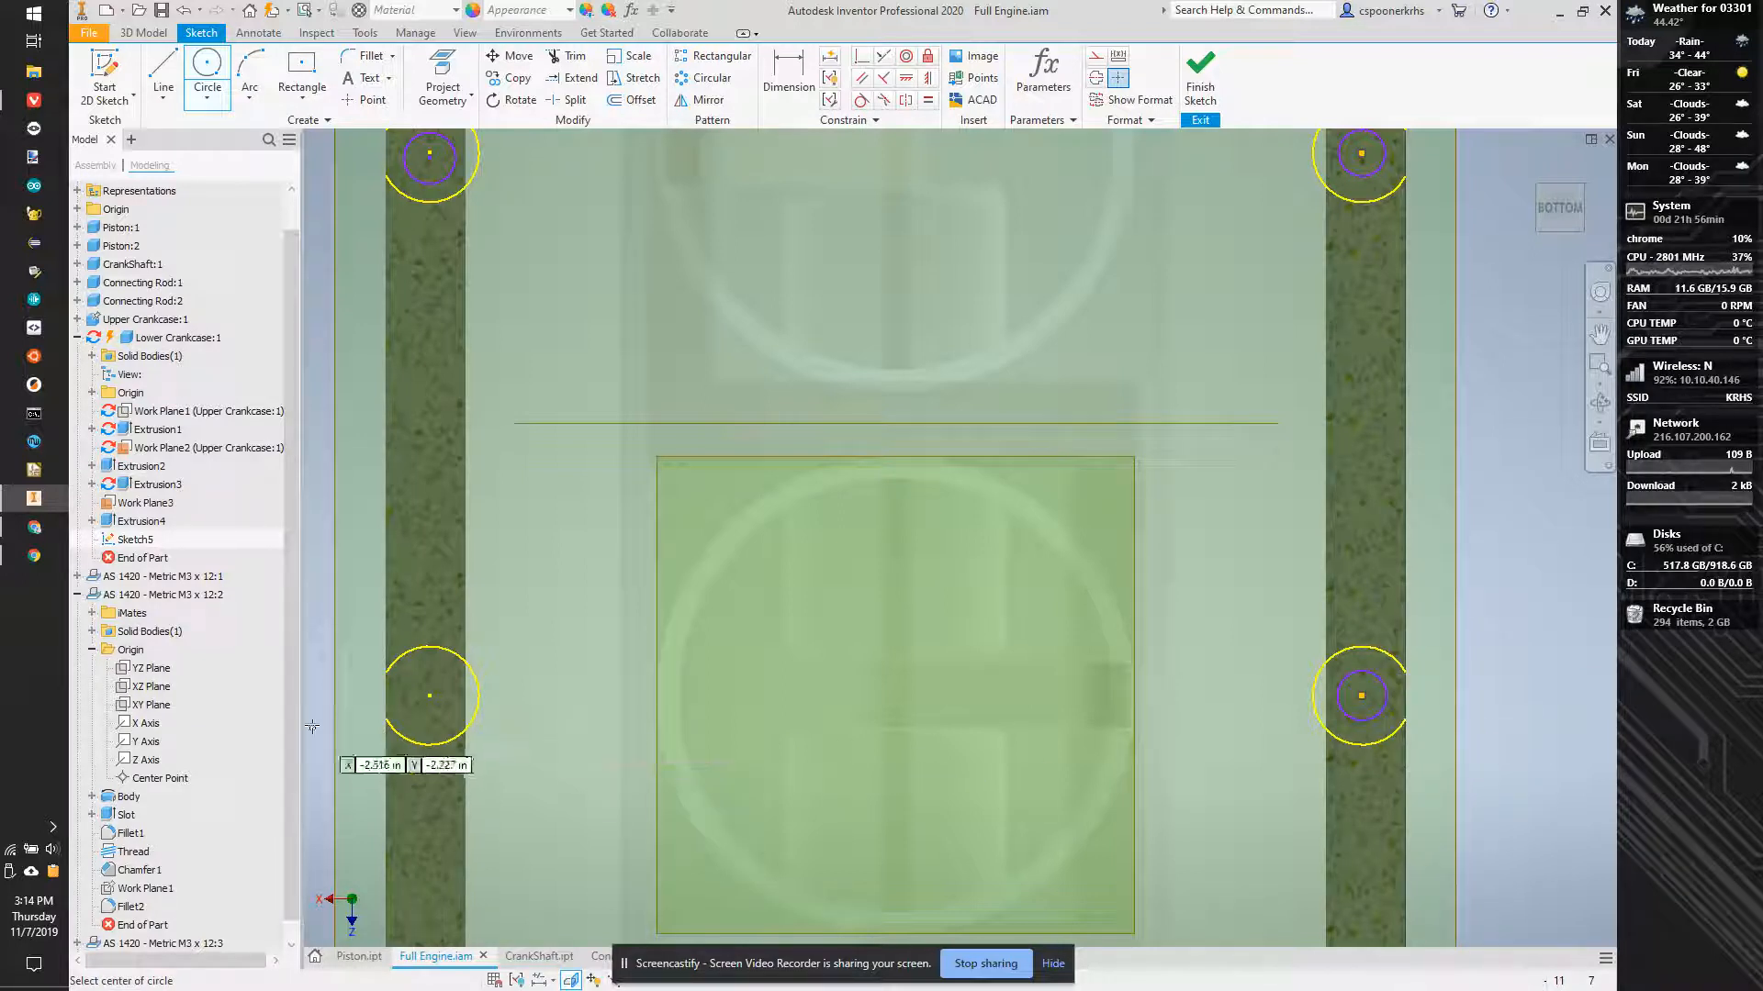
pyautogui.click(430, 696)
pyautogui.click(430, 716)
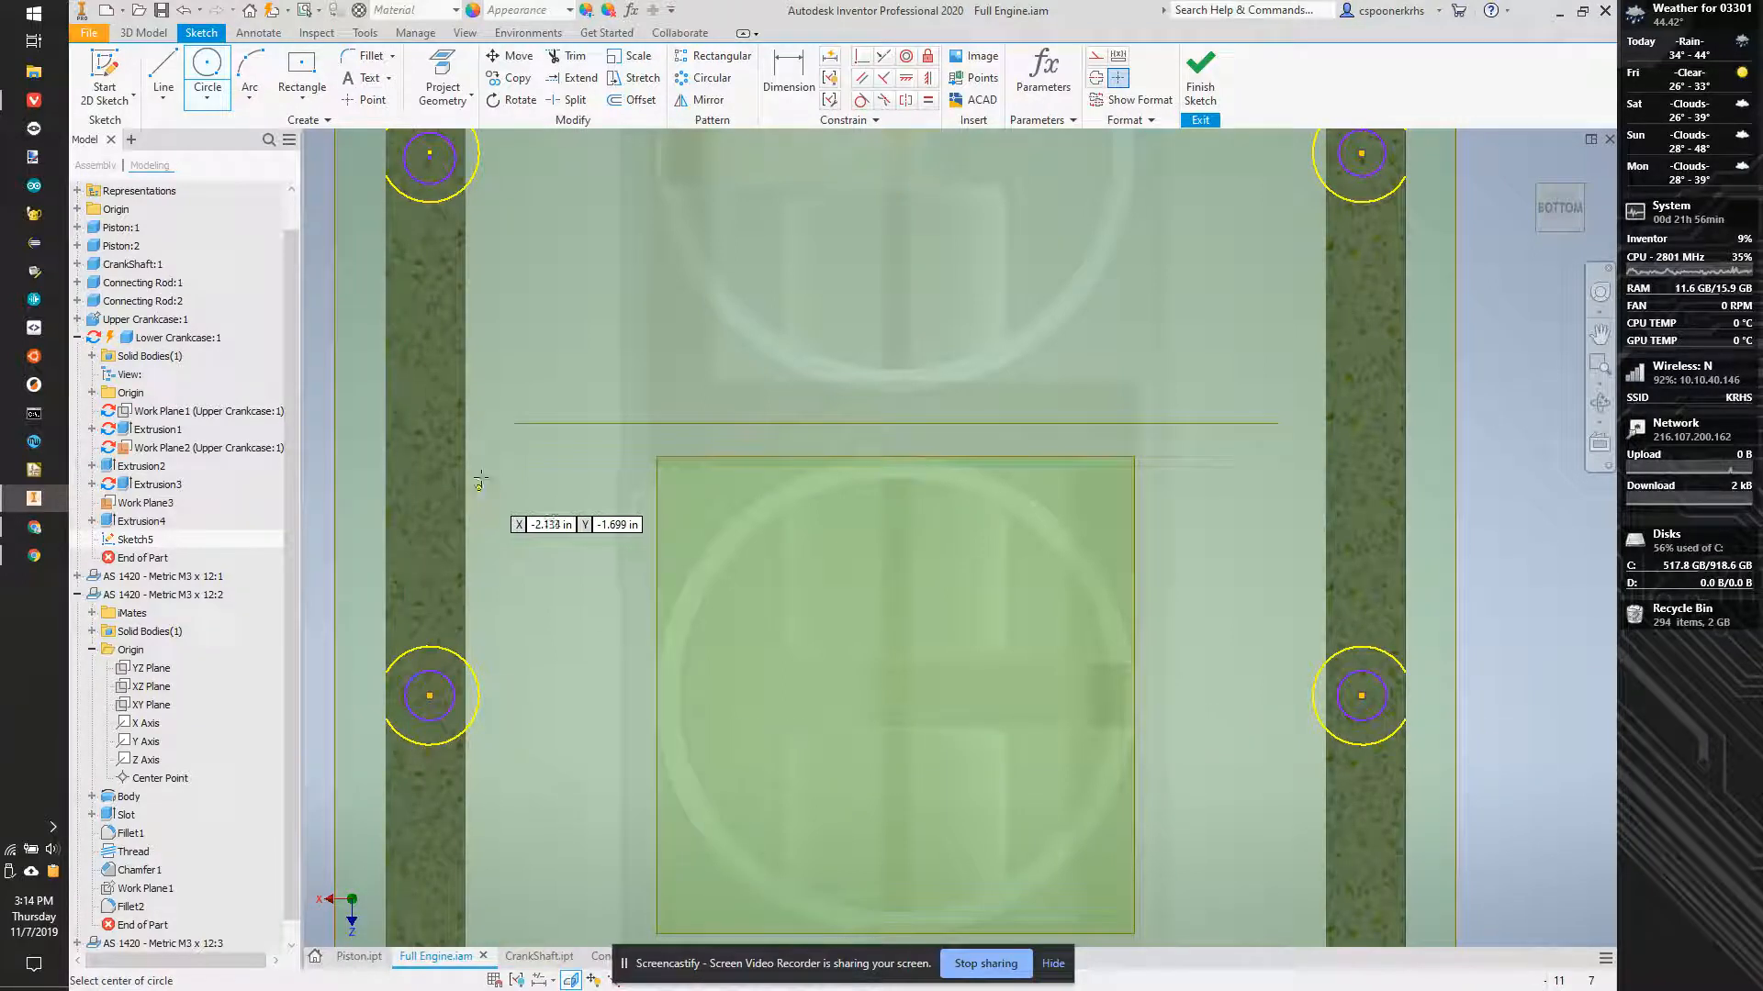
pyautogui.moveTo(528, 514); pyautogui.dragTo(589, 705, button='middle')
pyautogui.click(870, 61)
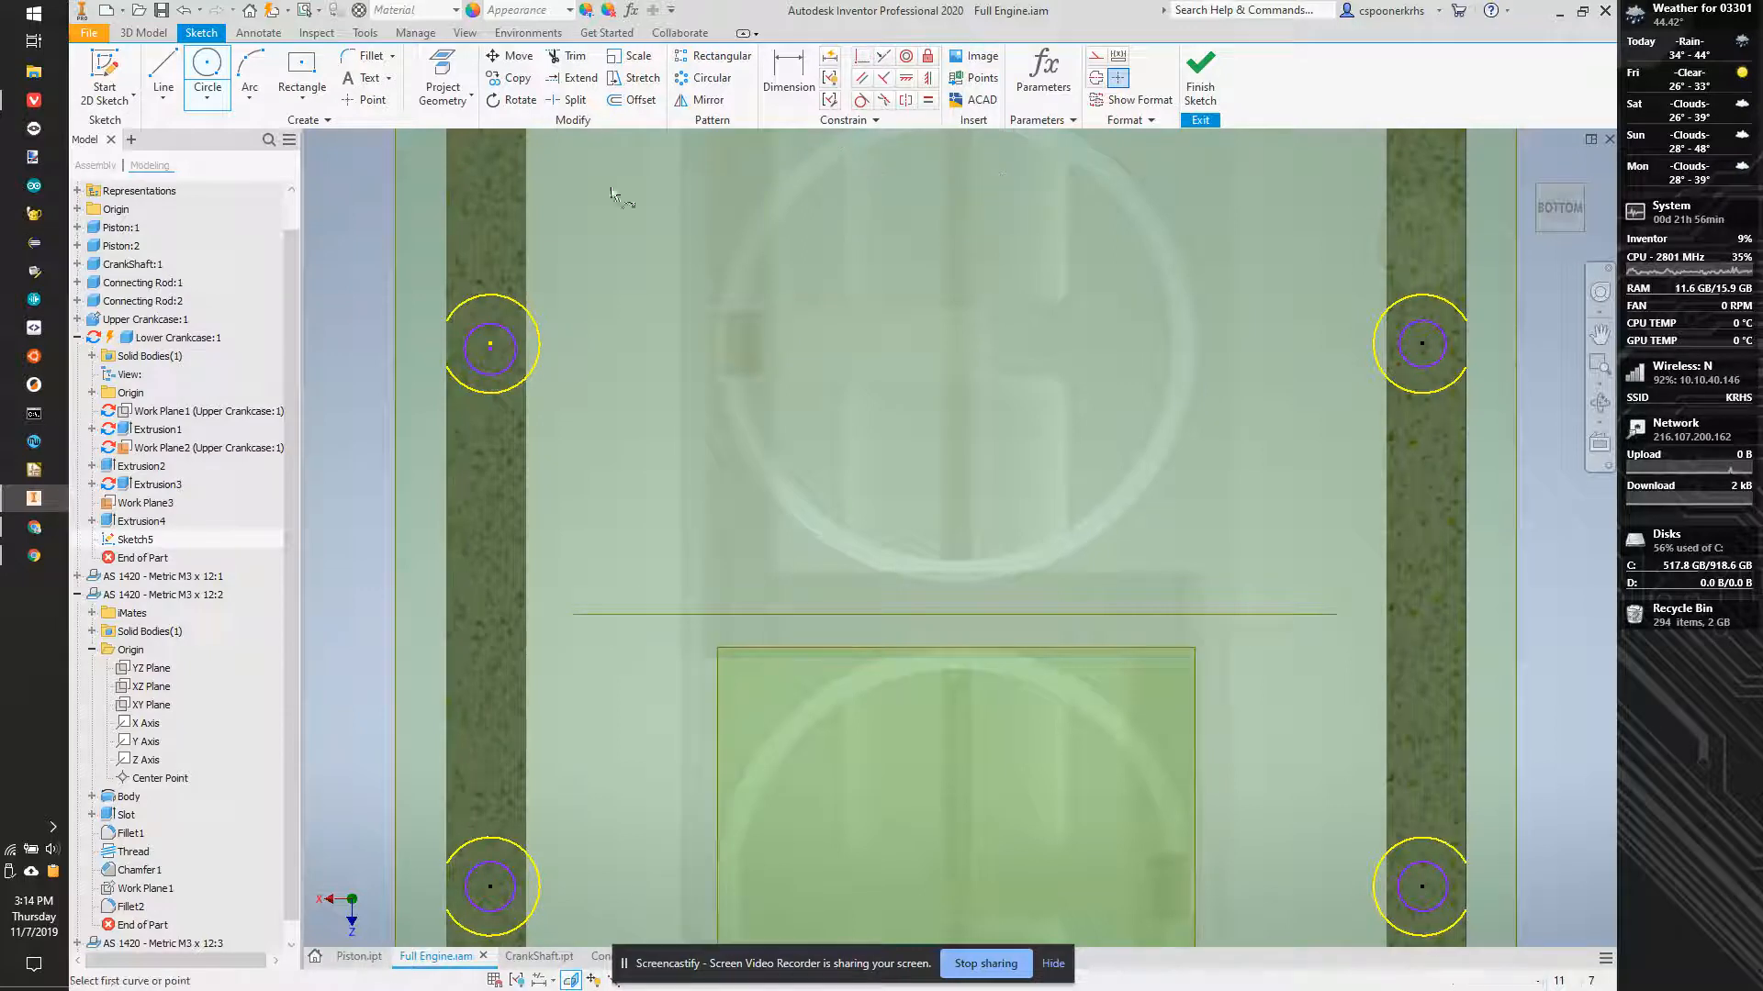
pyautogui.click(491, 346)
pyautogui.click(493, 346)
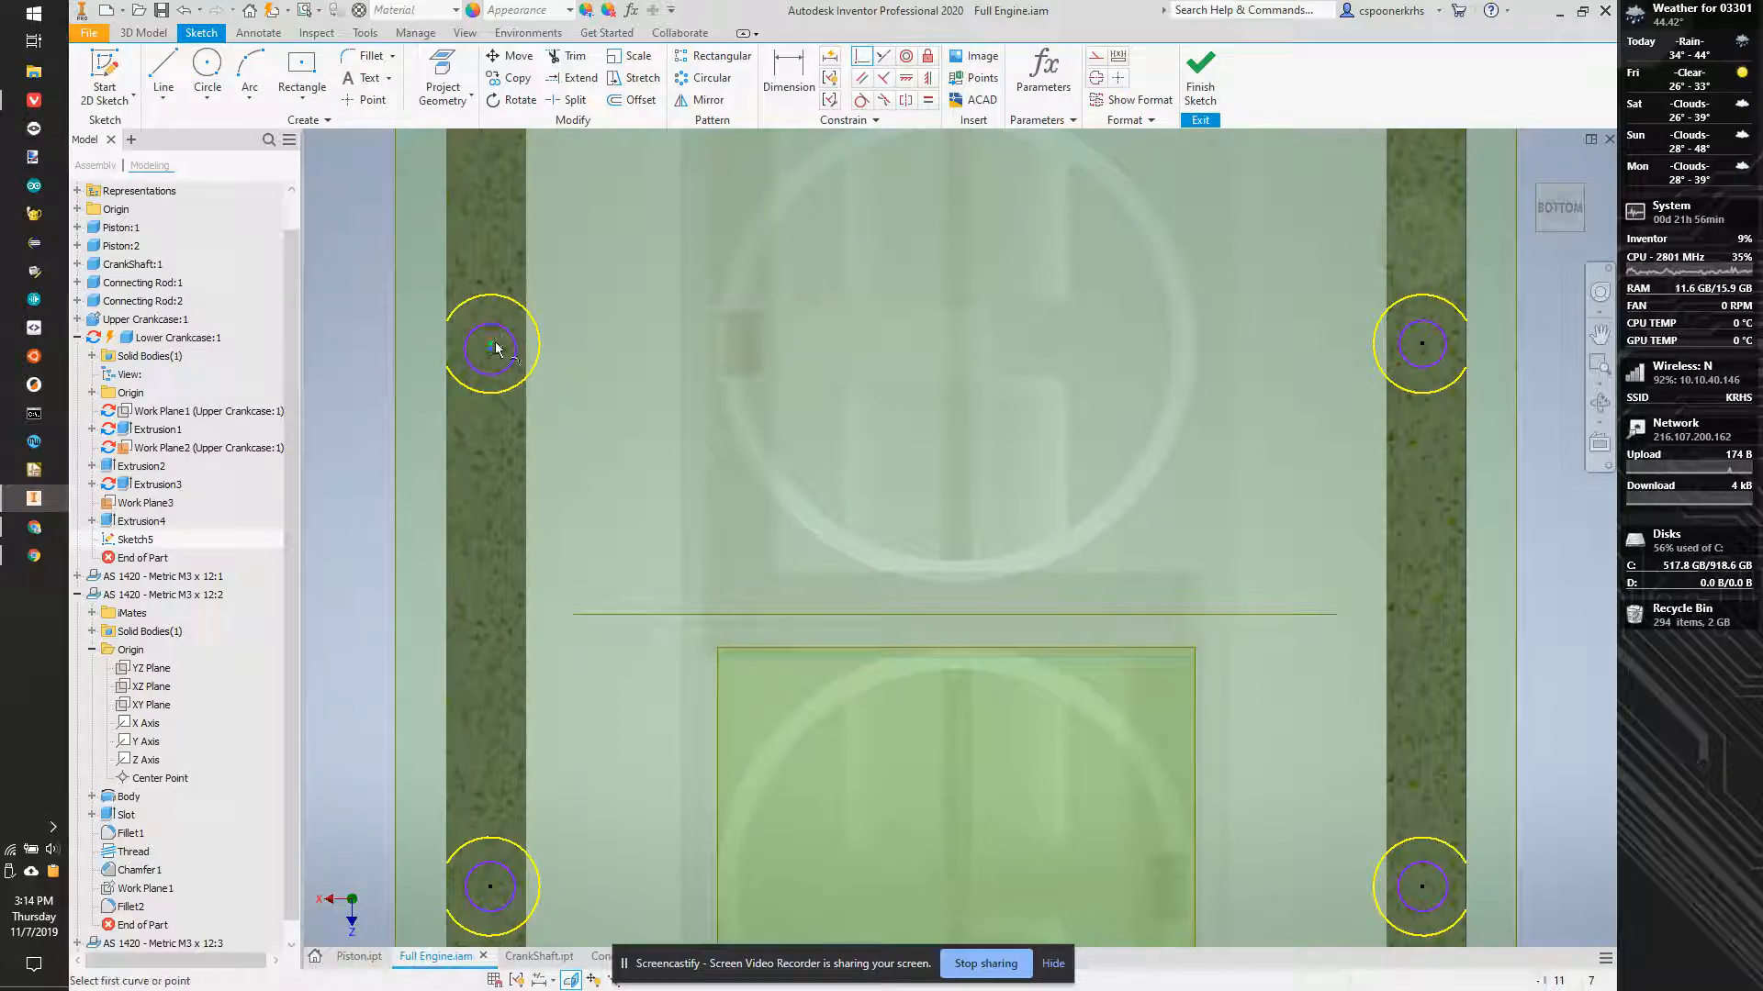
pyautogui.press('d')
# Make the four small circles the same size with Equal constraints.
pyautogui.click(928, 99)
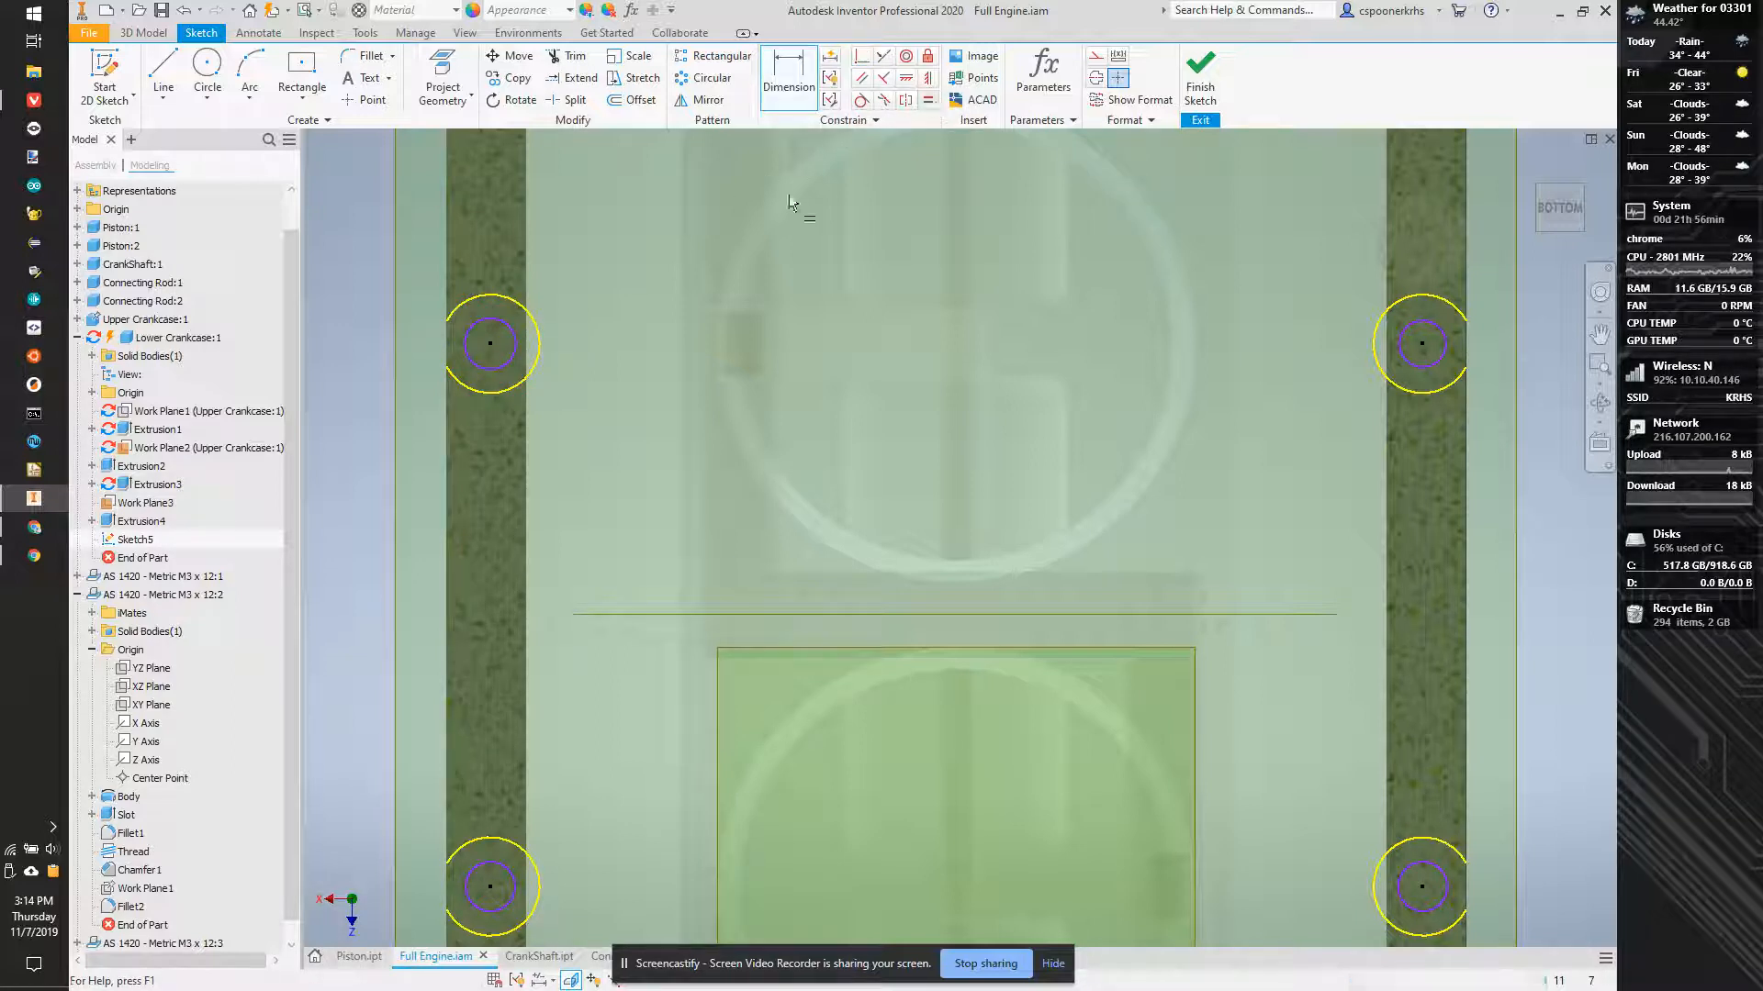
pyautogui.click(486, 369)
pyautogui.click(490, 870)
pyautogui.click(1415, 886)
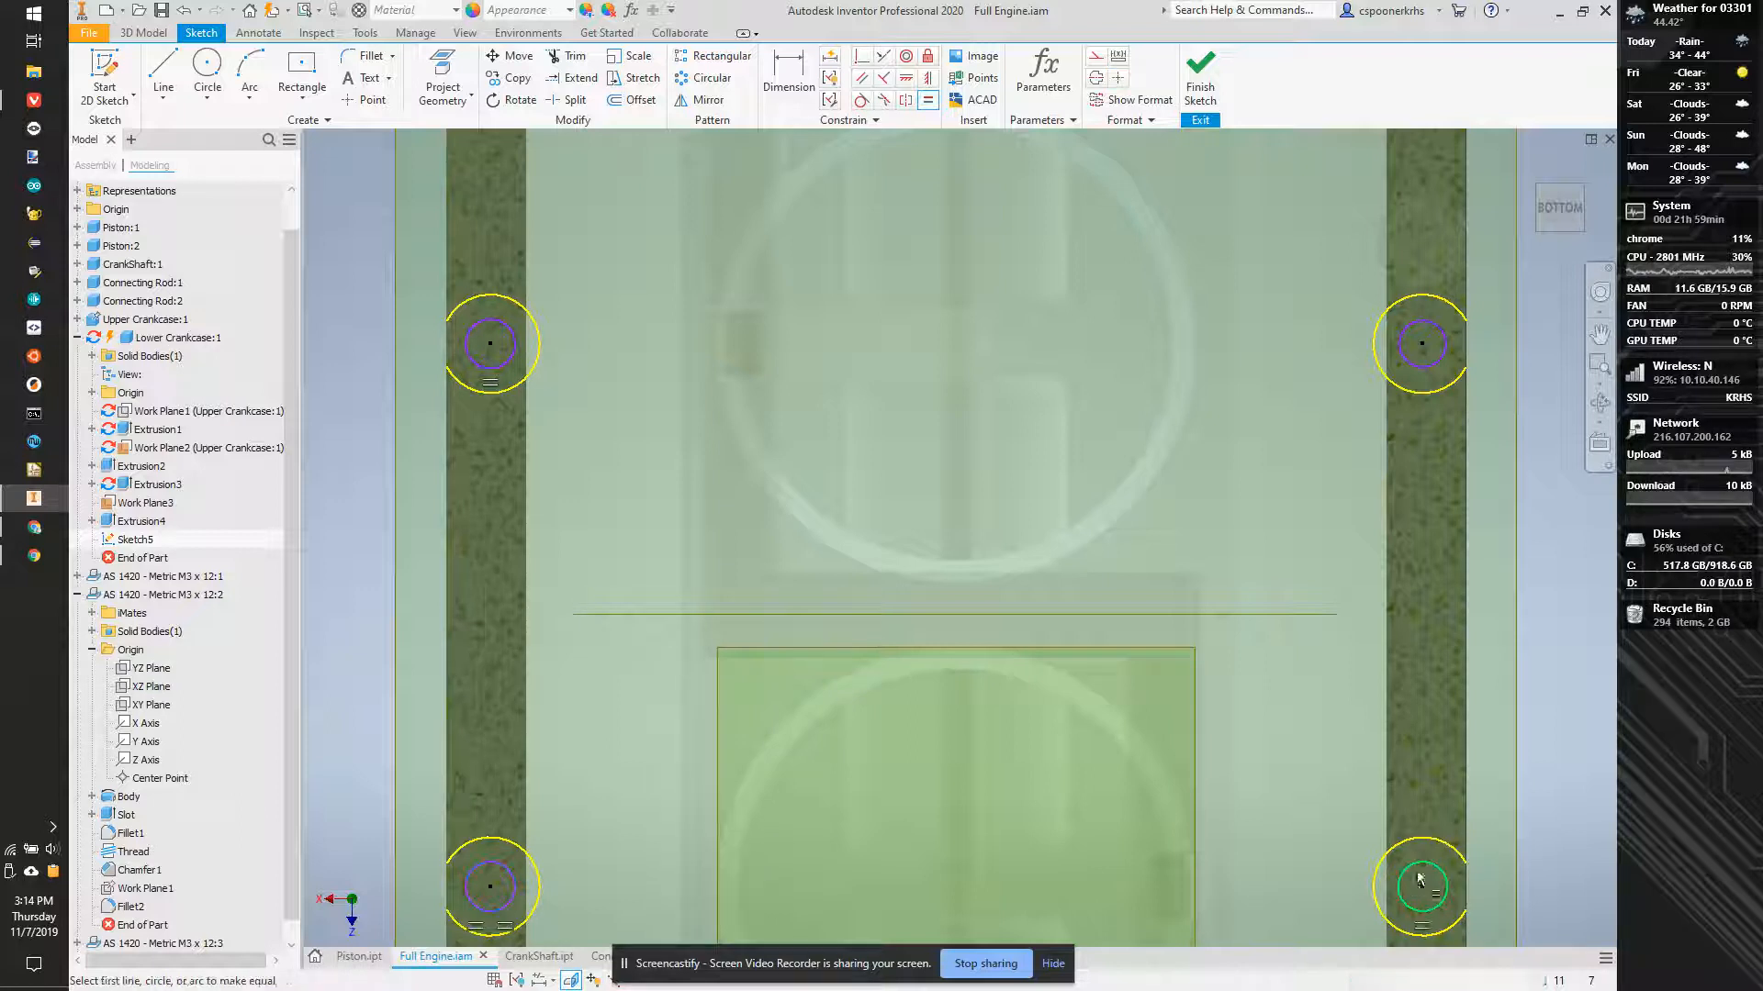
pyautogui.click(1438, 372)
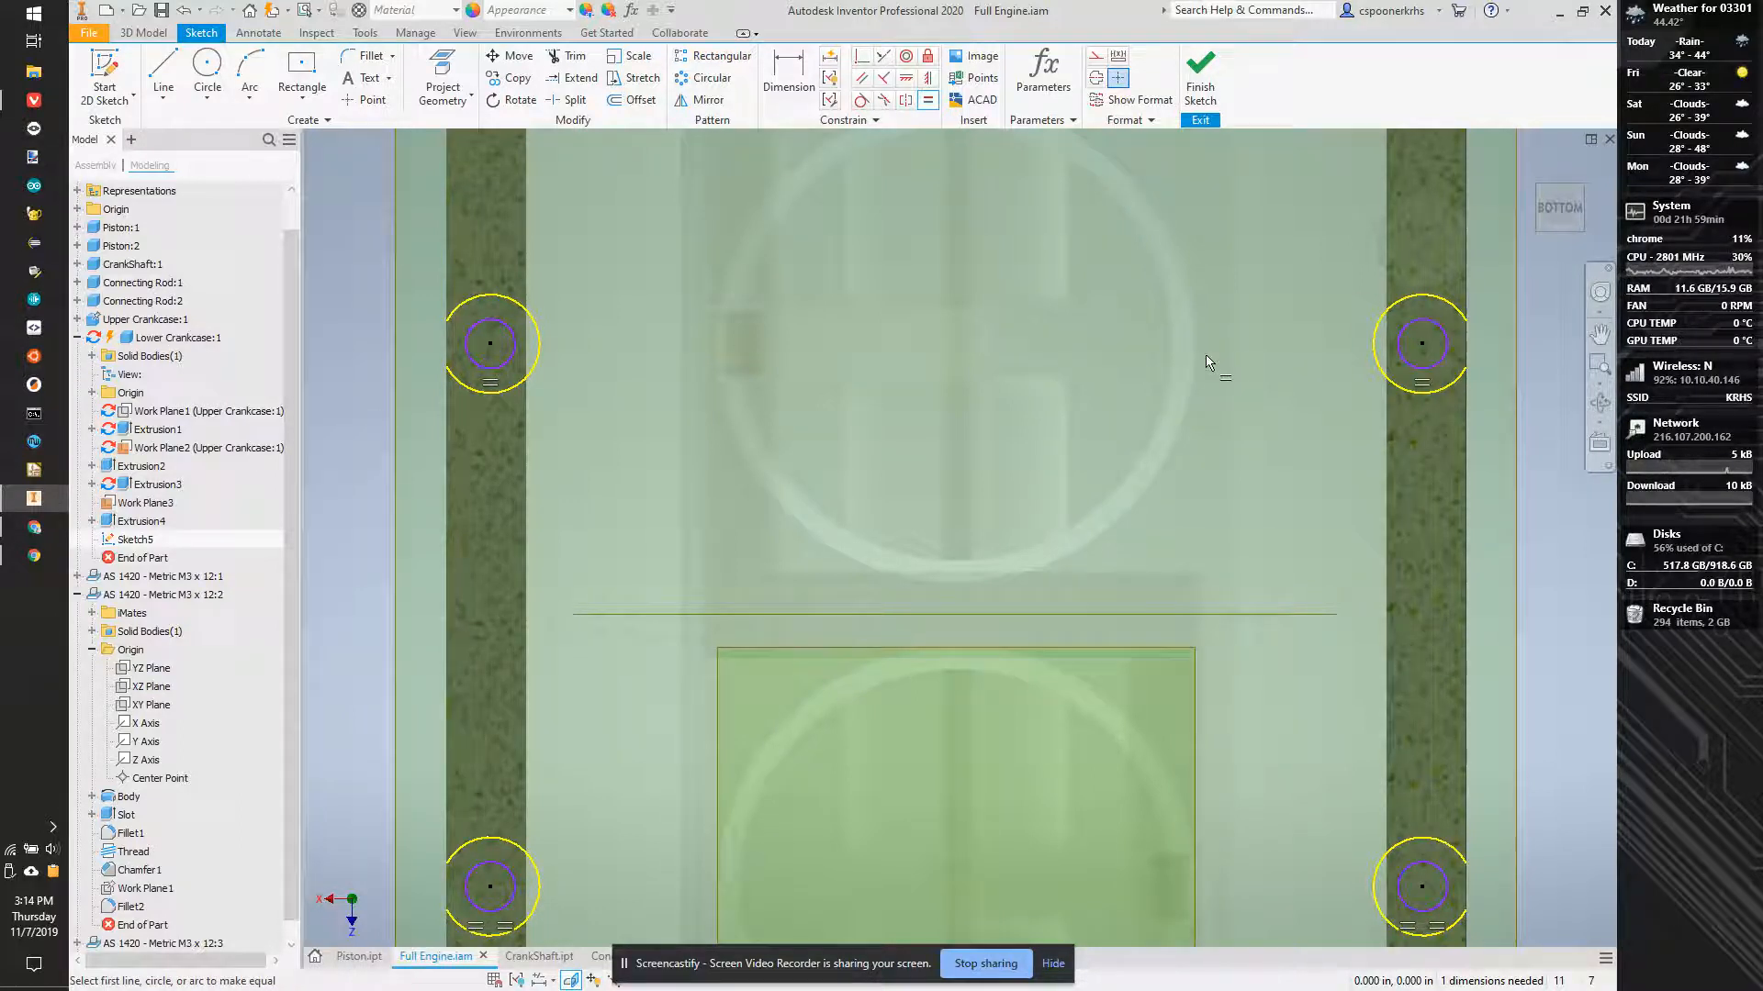
# Dimension the diameter of one small circle as 3mm+.01.
pyautogui.press('d')
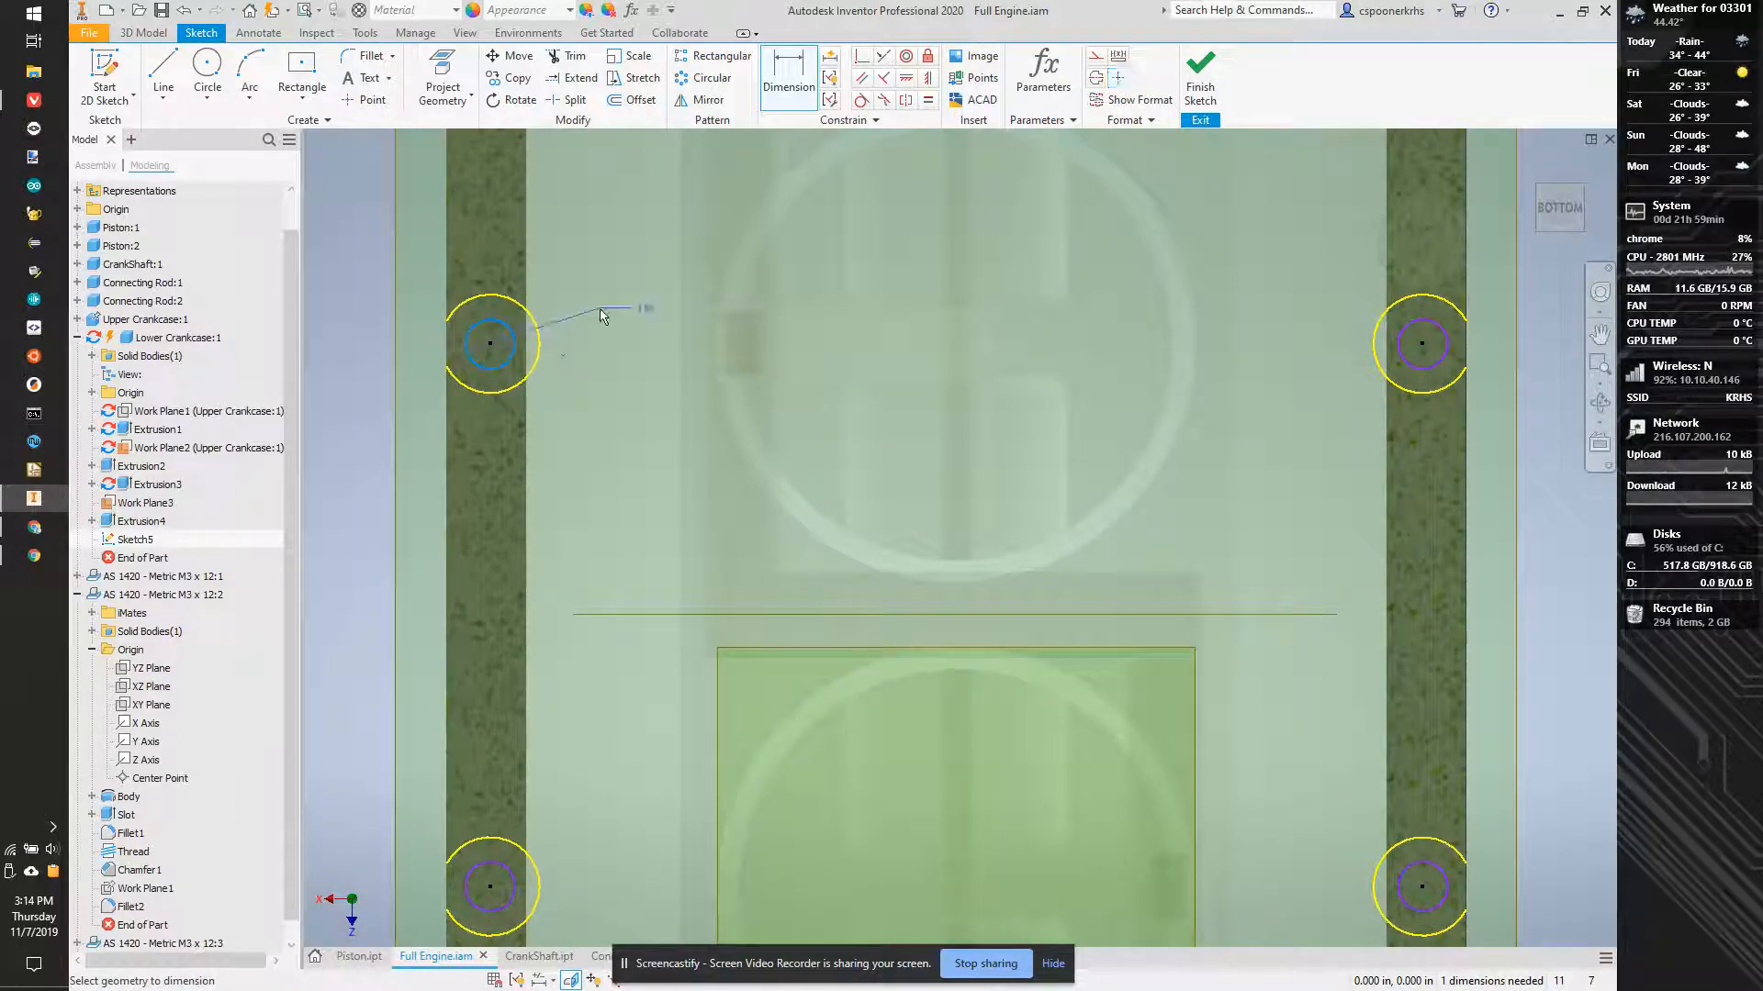
pyautogui.click(599, 316)
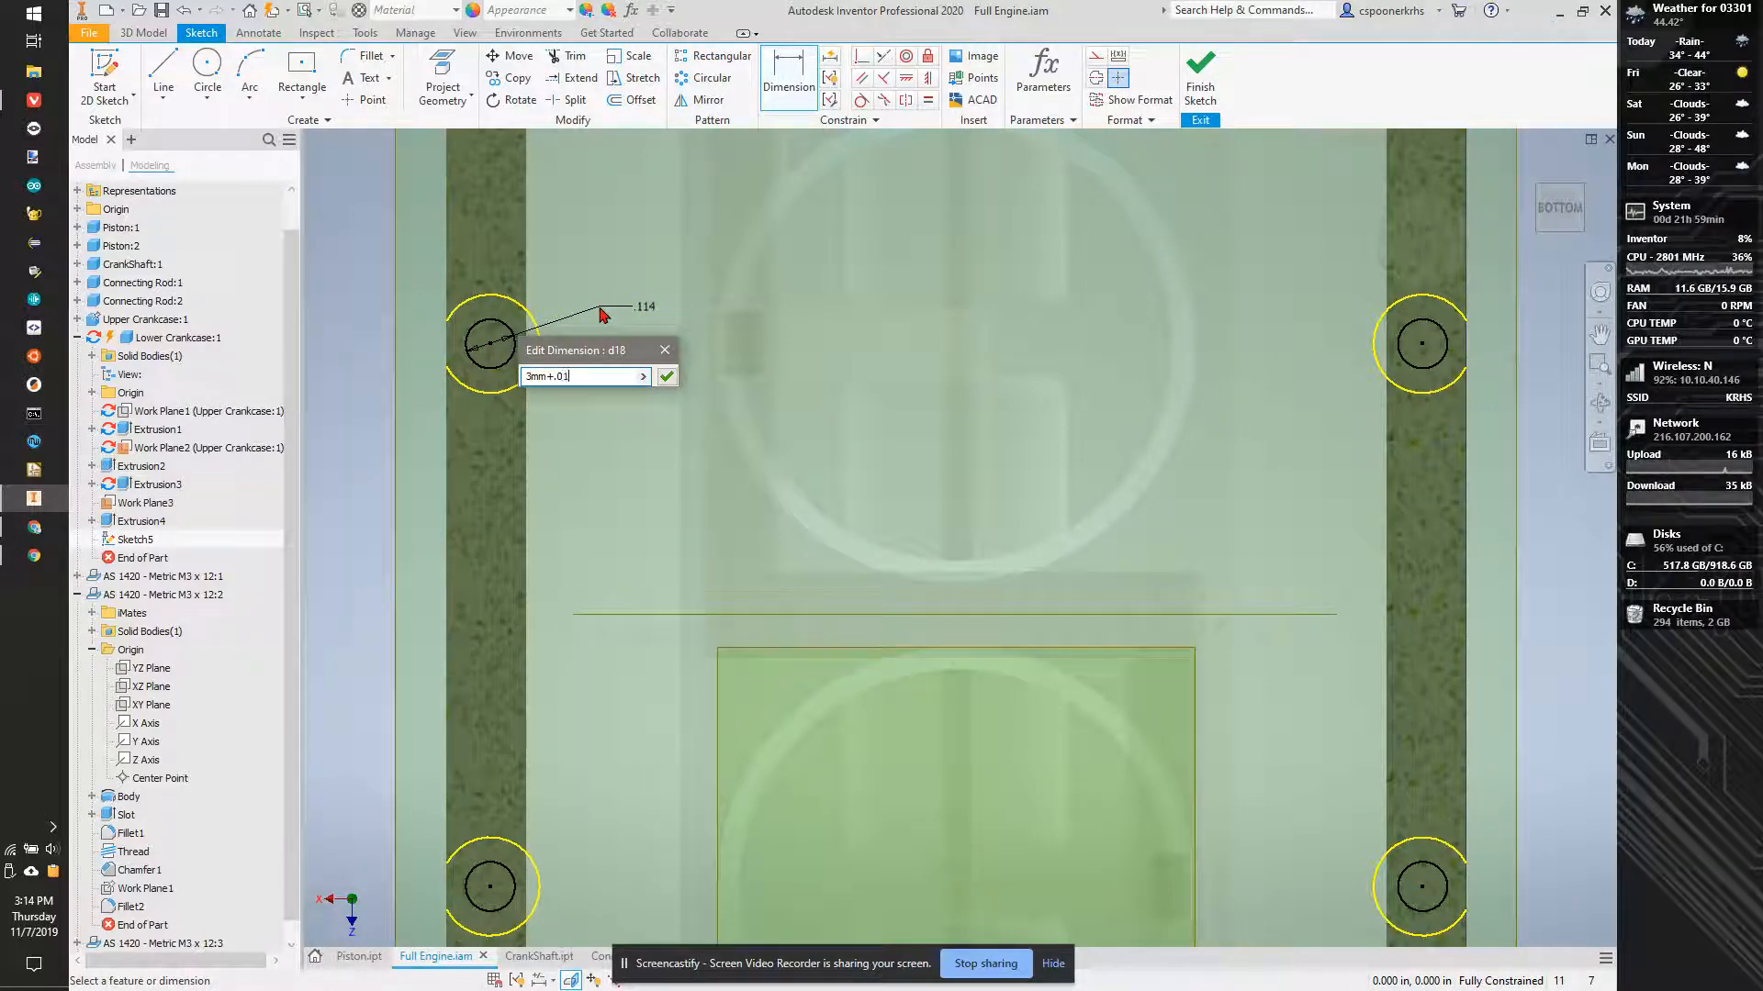
pyautogui.write('3mm+.01')
pyautogui.press('Return')
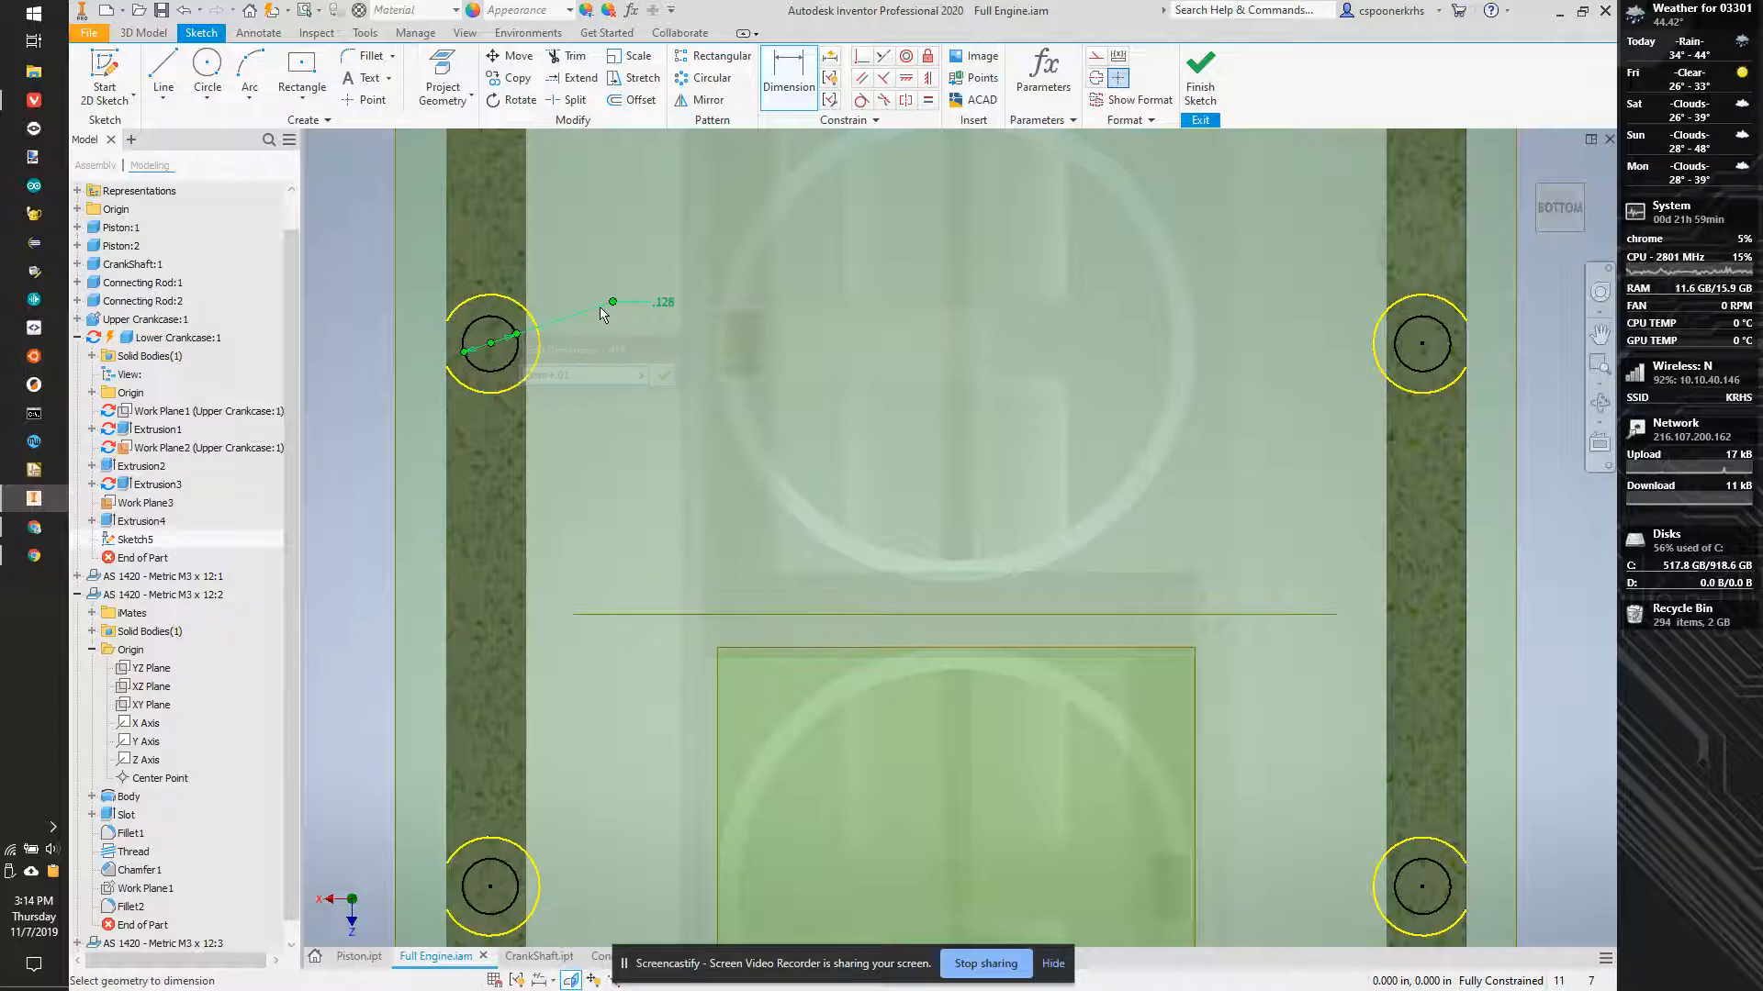
# Extrude the four small circles as a through-all cut in the flipped direction to make the bolt holes.
pyautogui.press('e')
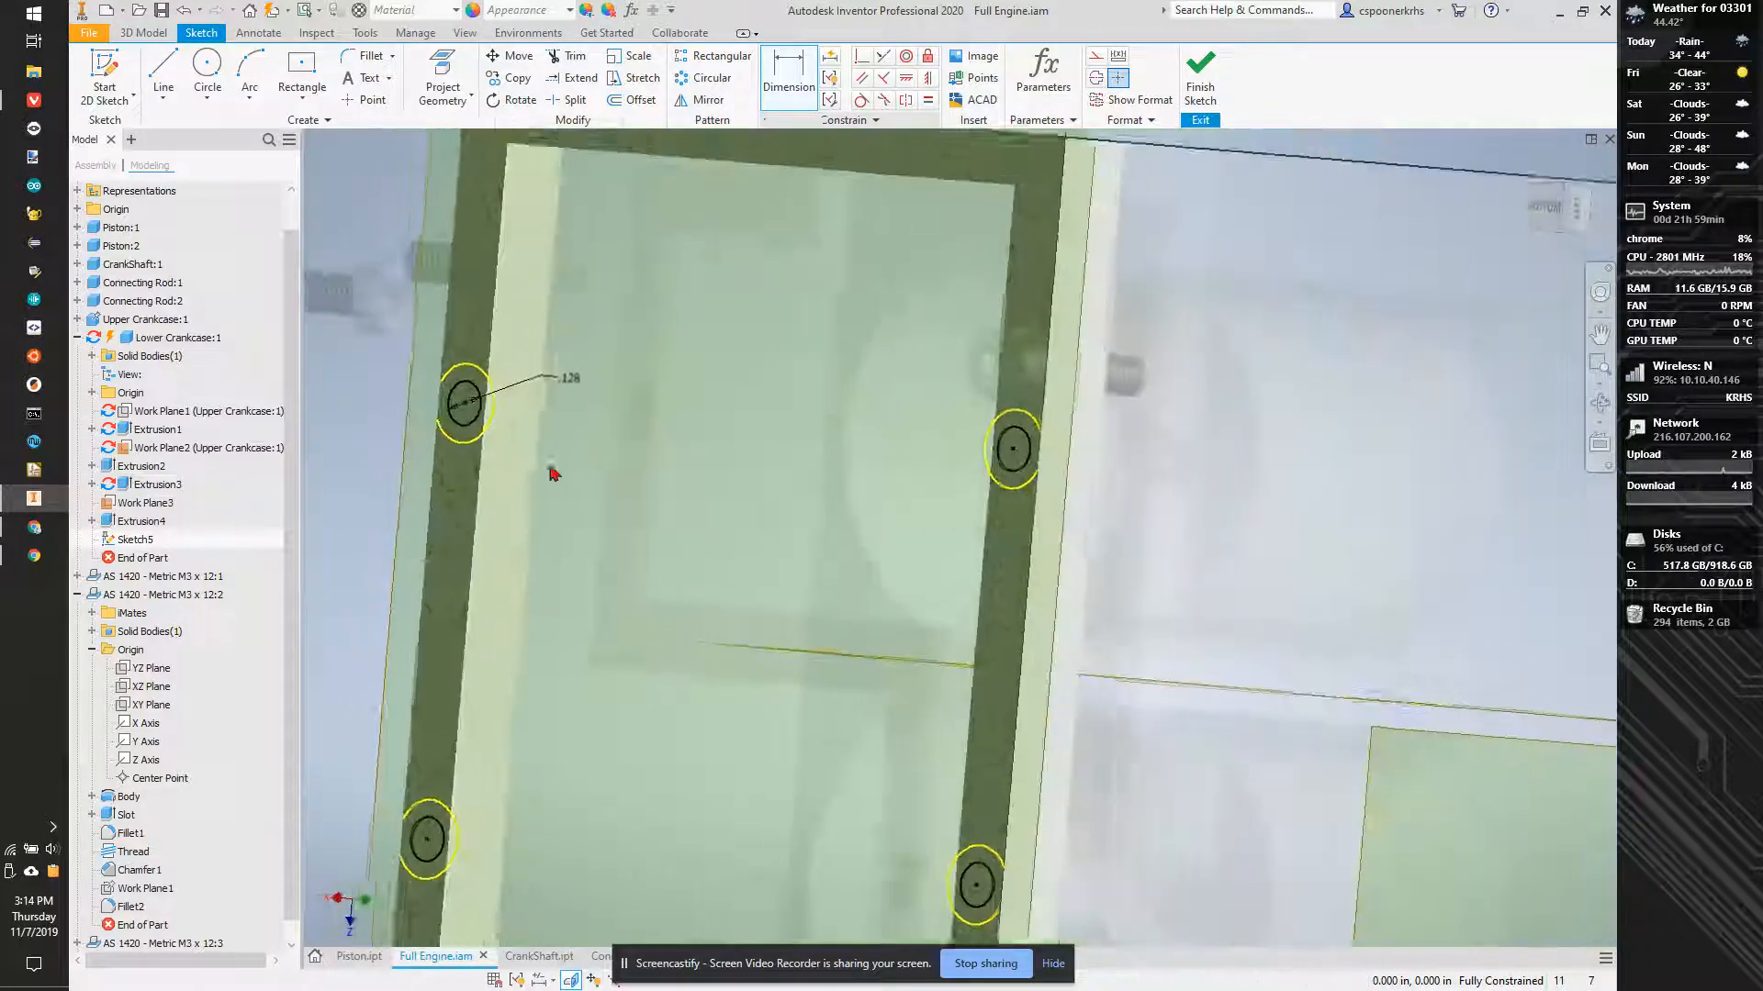
pyautogui.click(998, 452)
pyautogui.moveTo(1143, 662); pyautogui.dragTo(1270, 427, button='middle')
pyautogui.click(1086, 647)
pyautogui.click(563, 597)
pyautogui.click(602, 167)
pyautogui.click(419, 288)
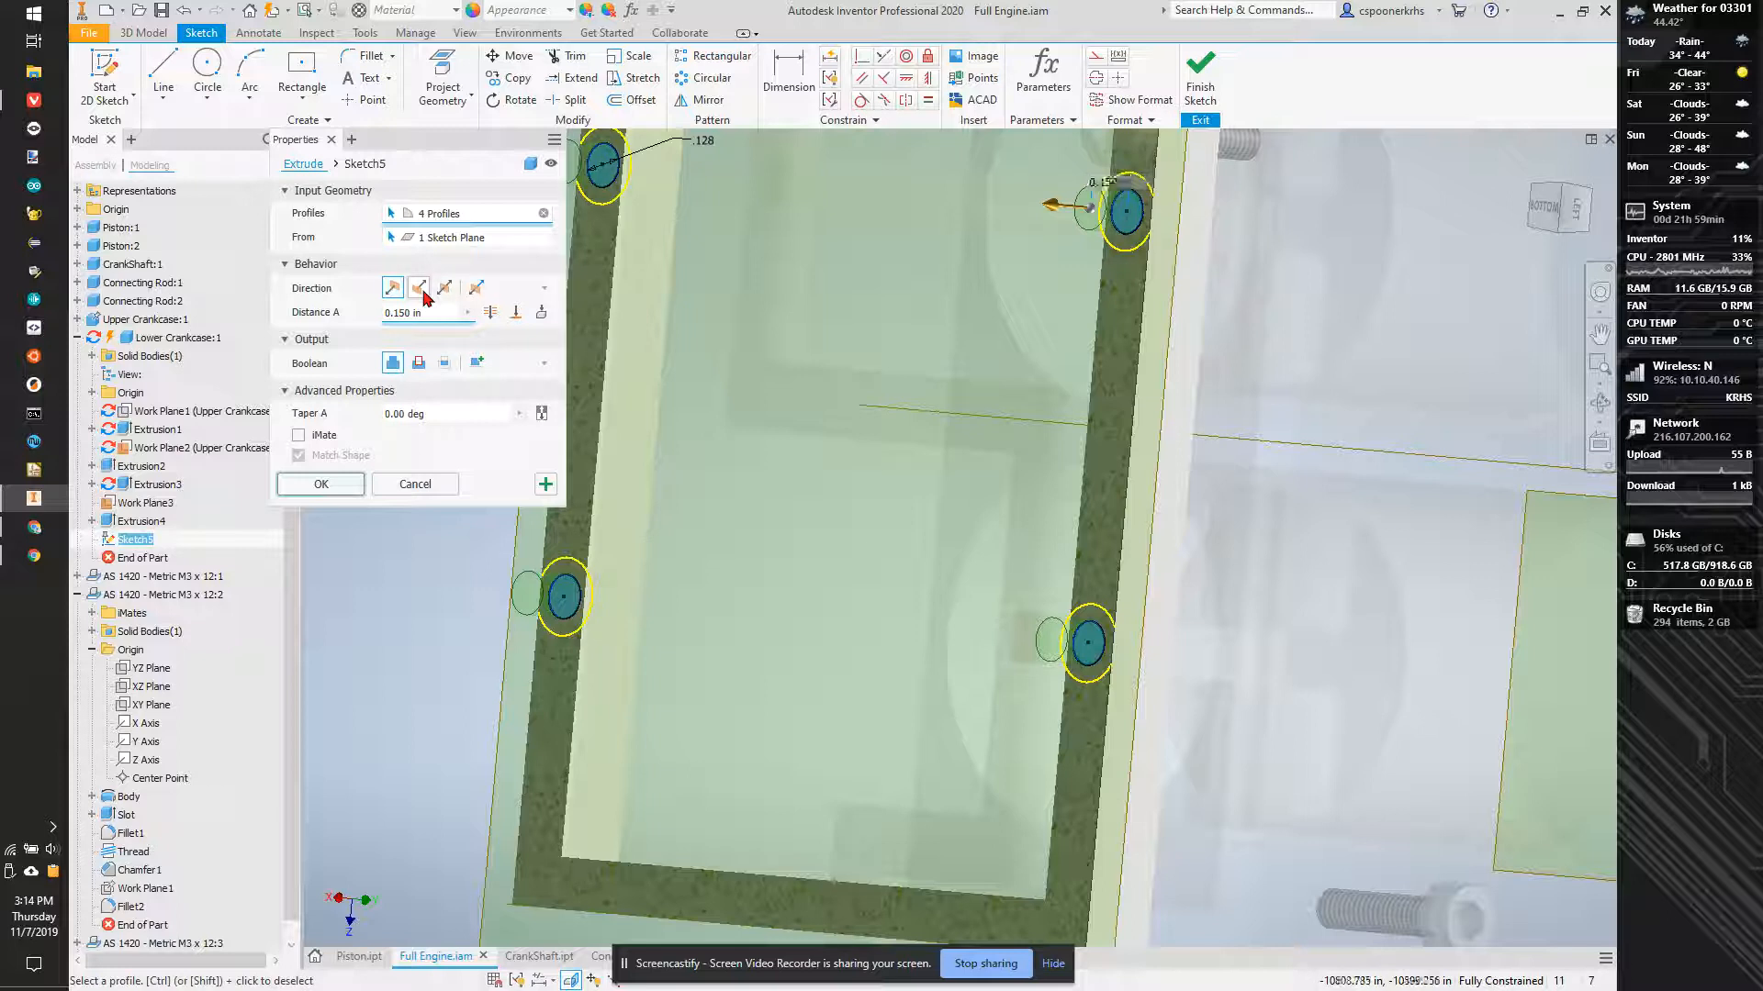
pyautogui.click(489, 313)
pyautogui.click(350, 487)
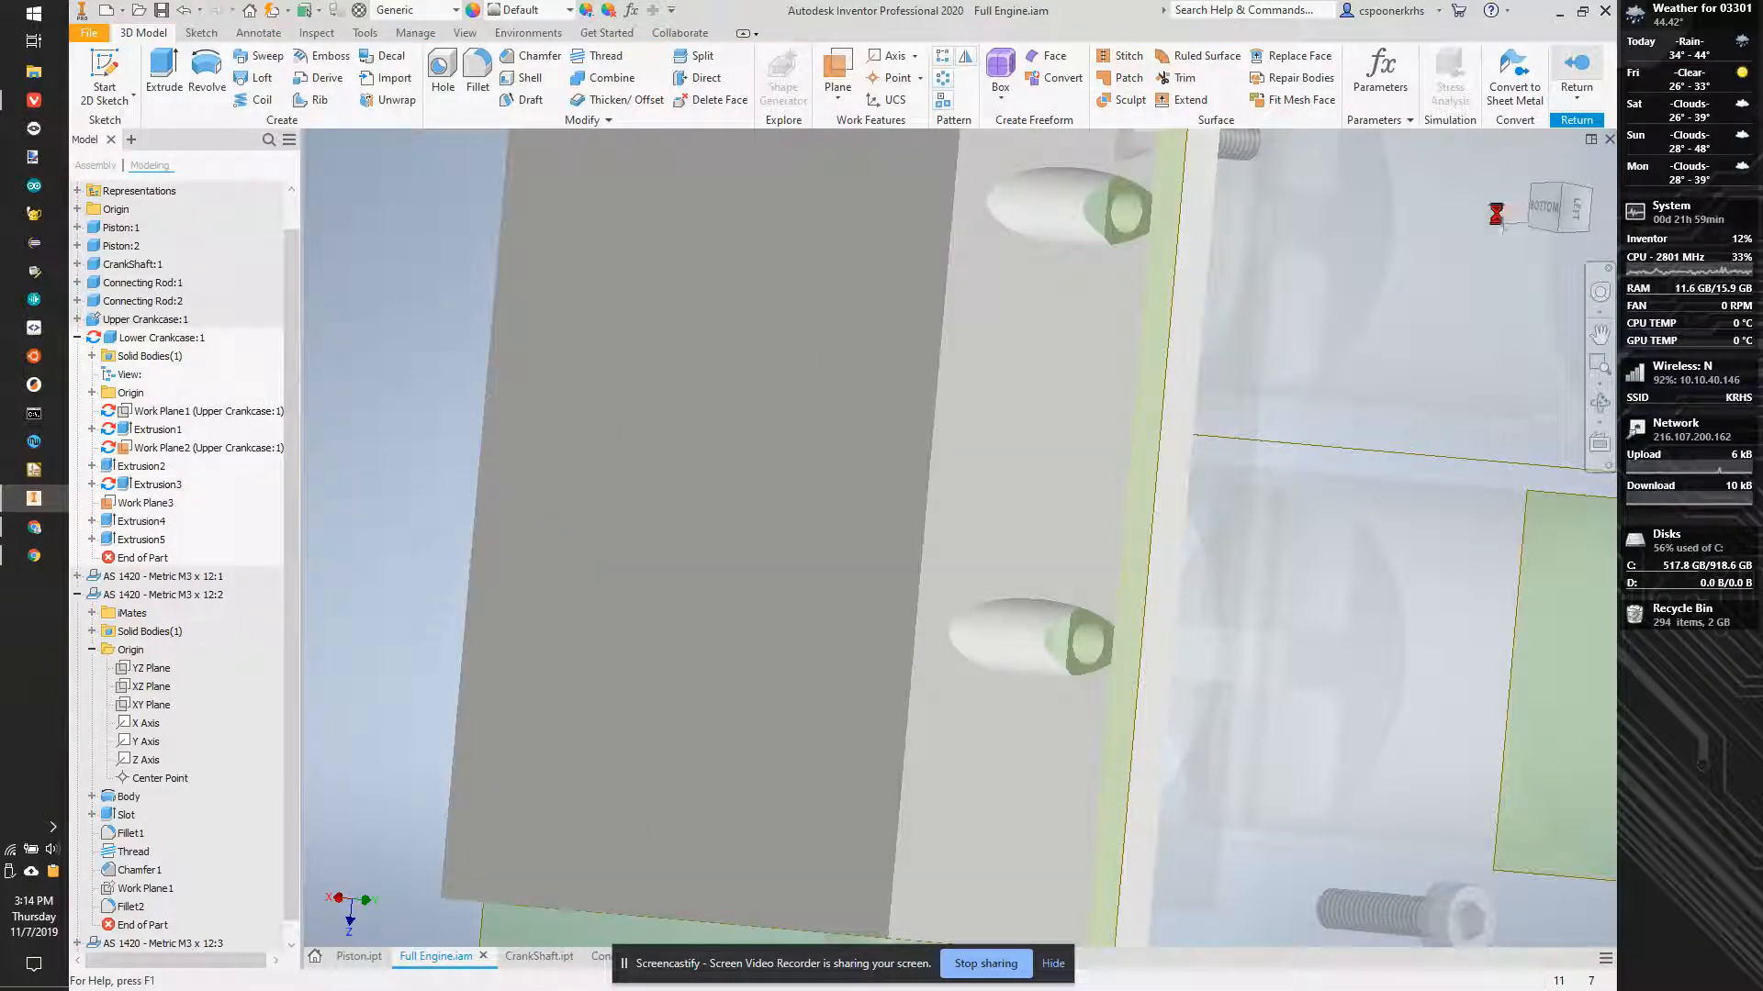
# Return to the Full Engine assembly and hide Work Plane2 and Work Plane3 of the Lower Crankcase.
pyautogui.click(1576, 74)
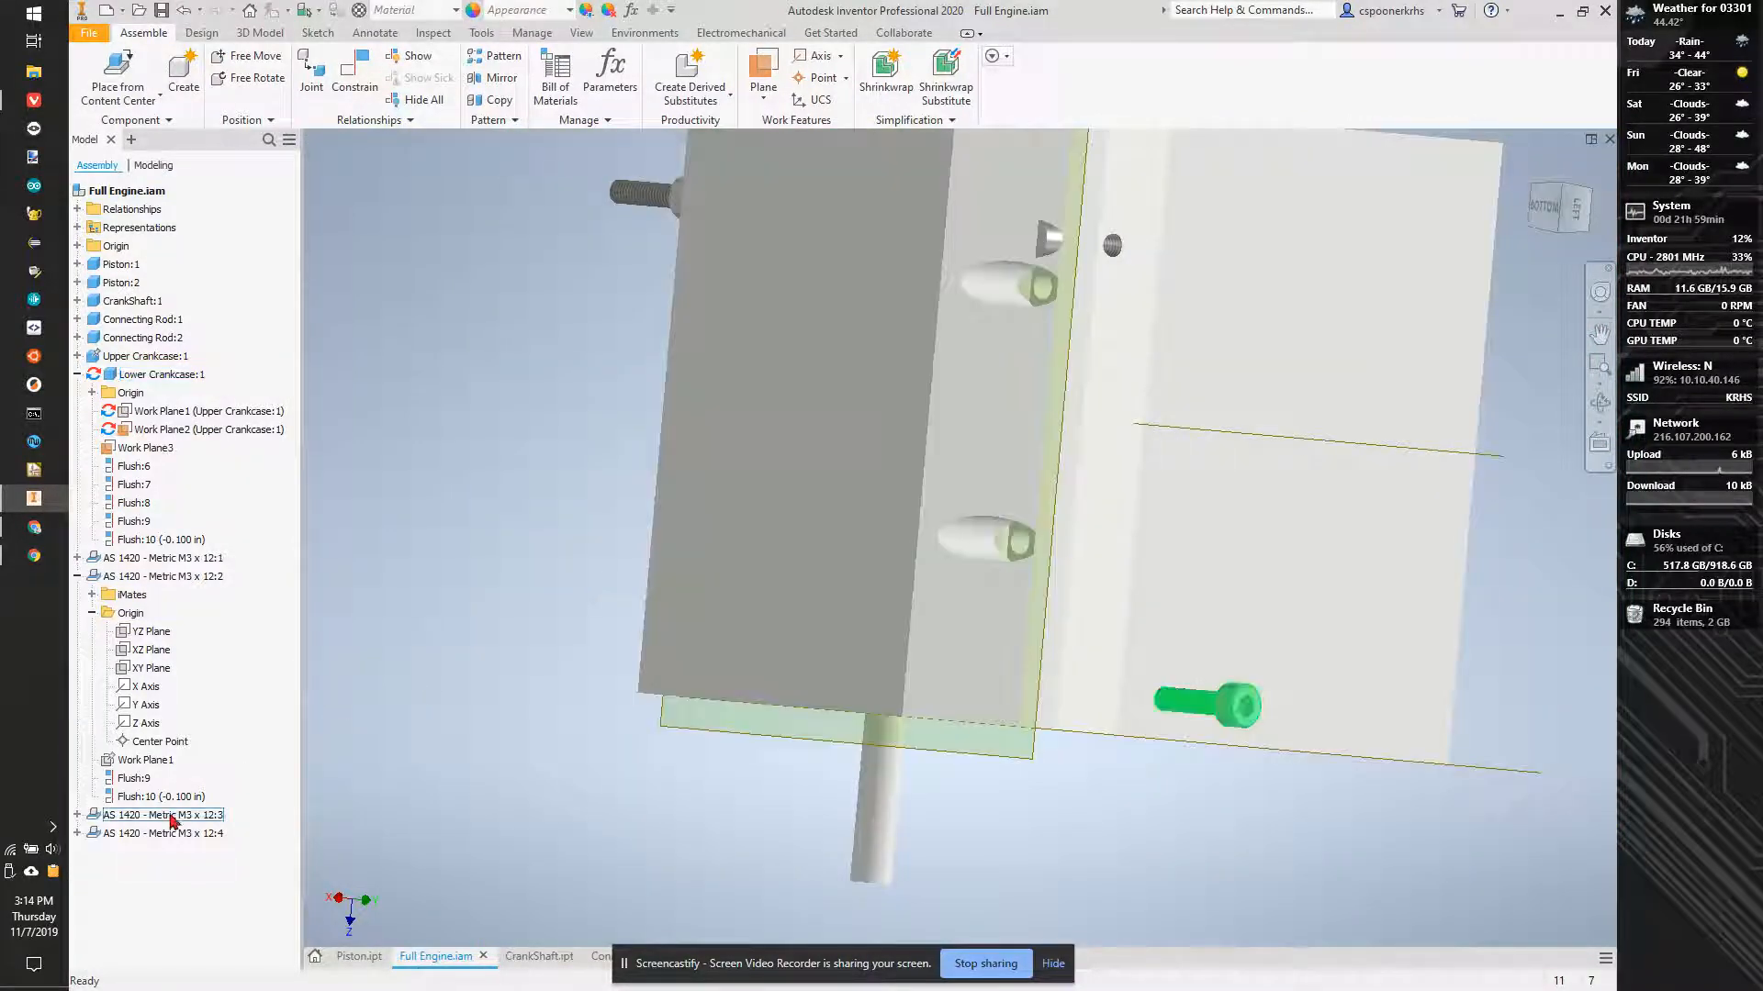
pyautogui.click(136, 430)
pyautogui.rightClick(136, 429)
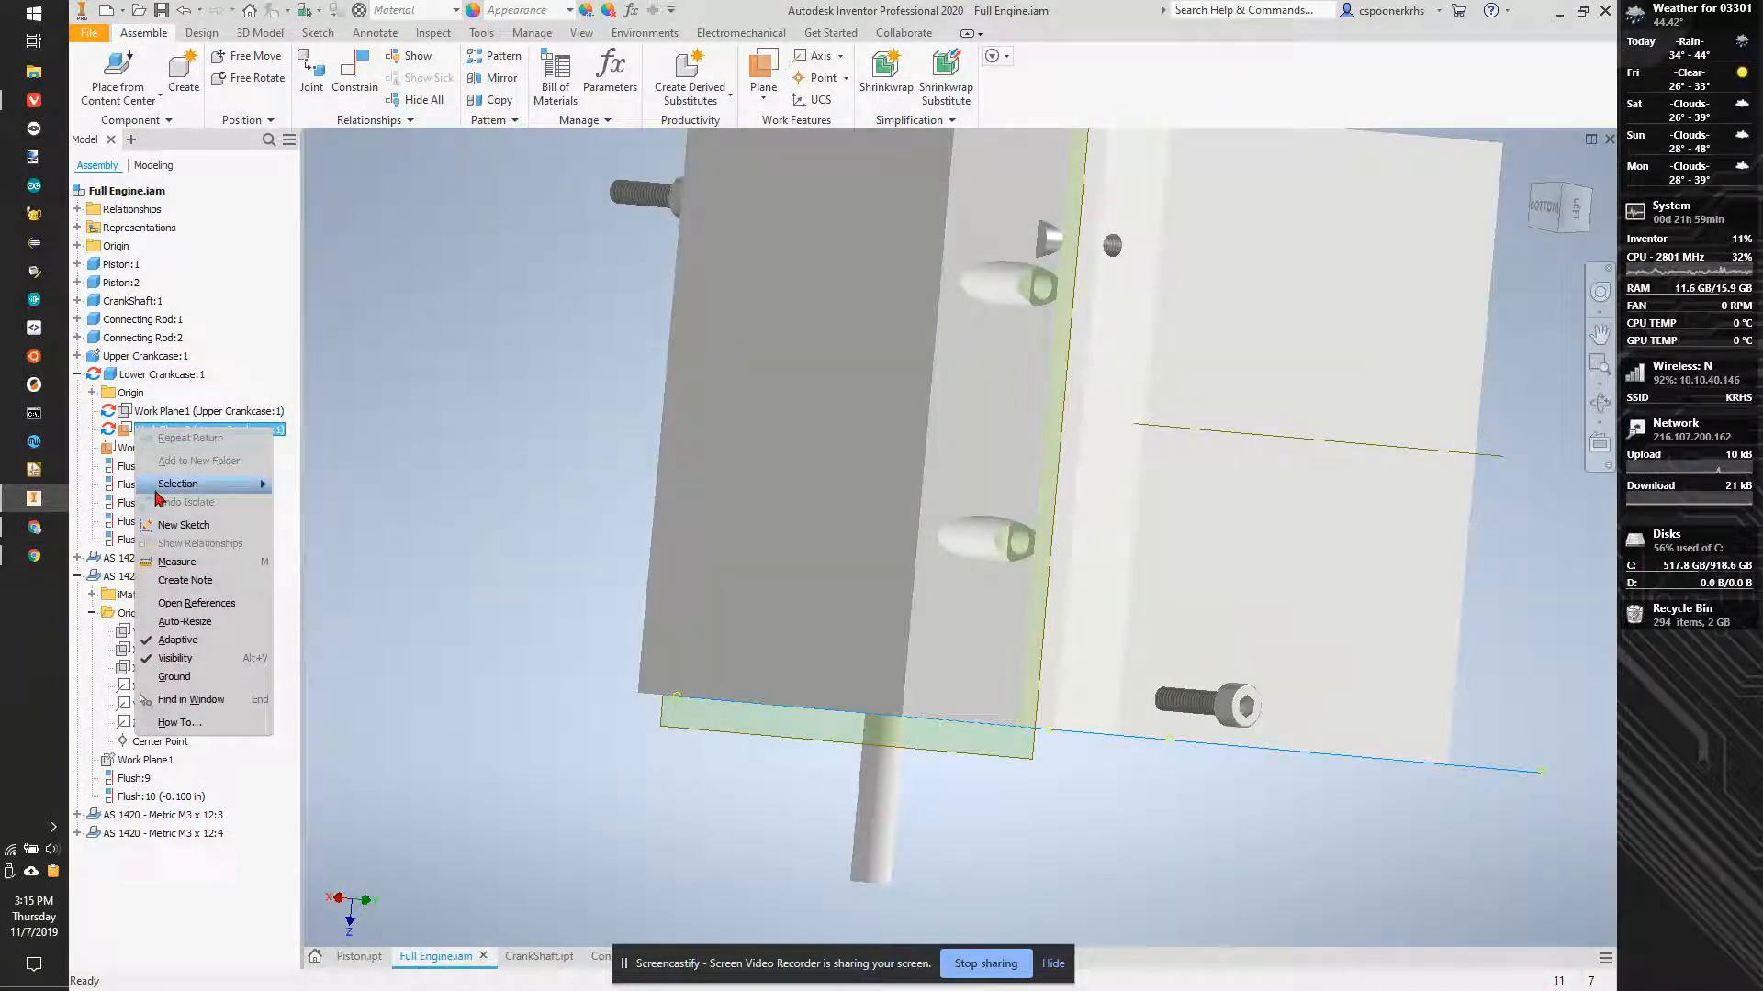
pyautogui.click(177, 660)
pyautogui.click(142, 448)
pyautogui.rightClick(143, 448)
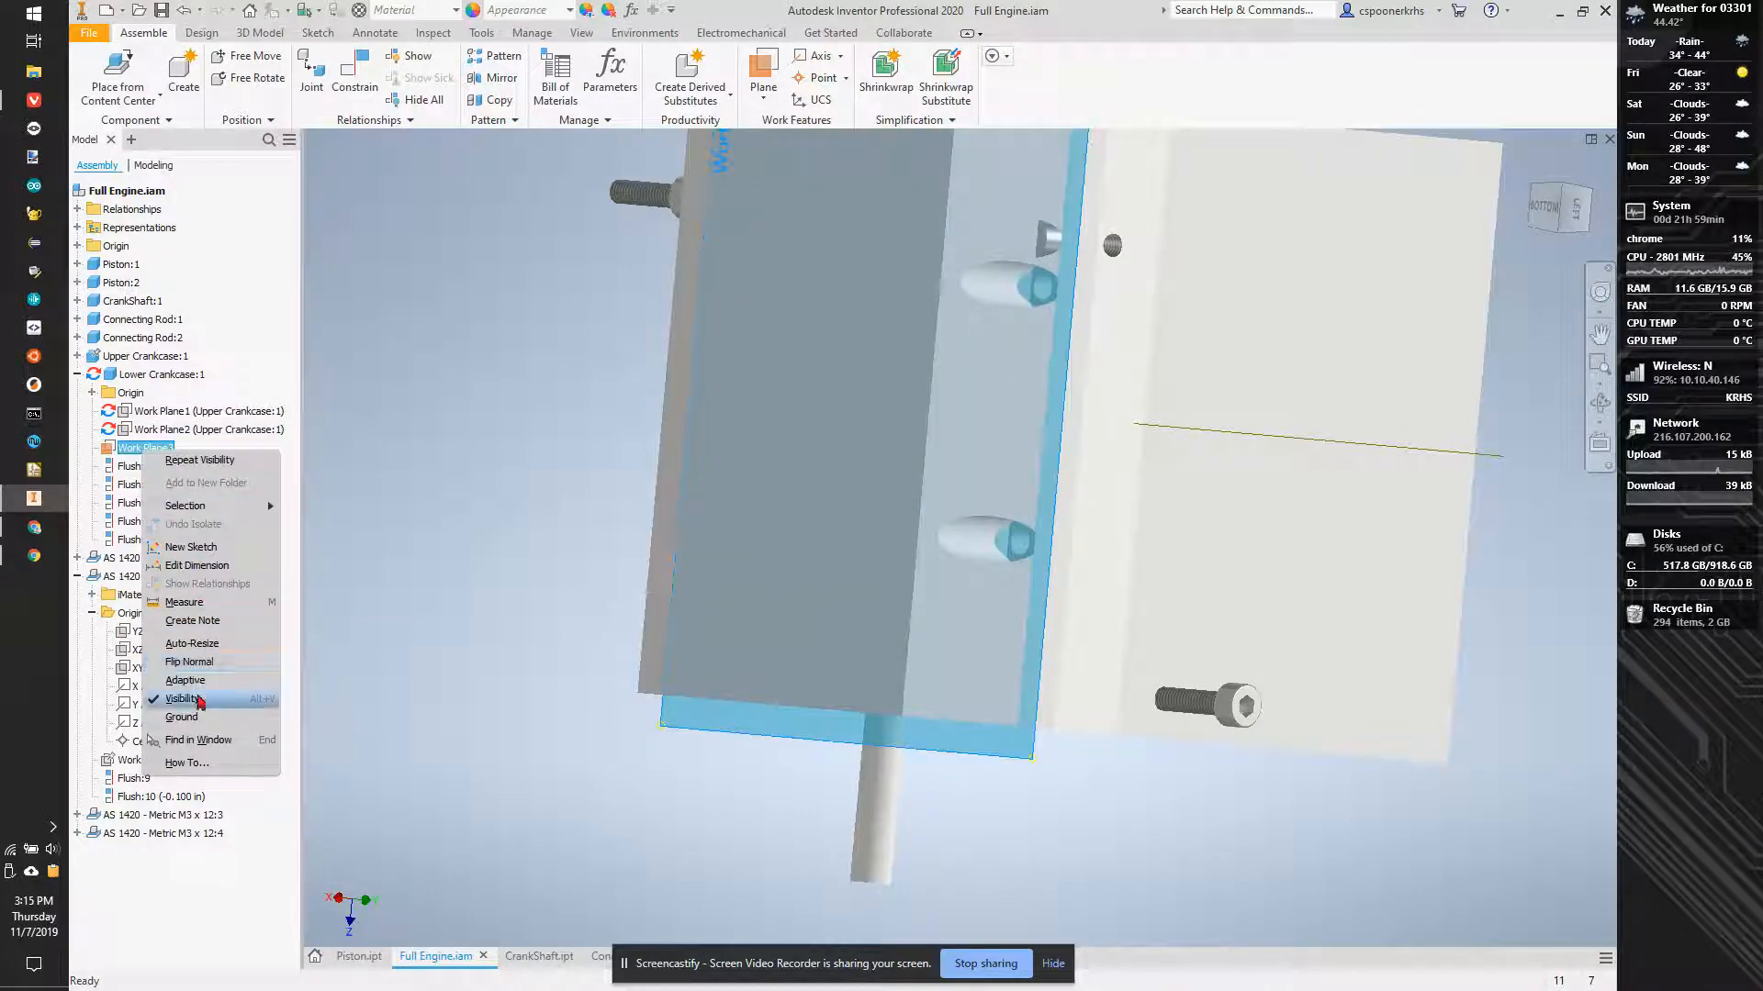
pyautogui.click(184, 699)
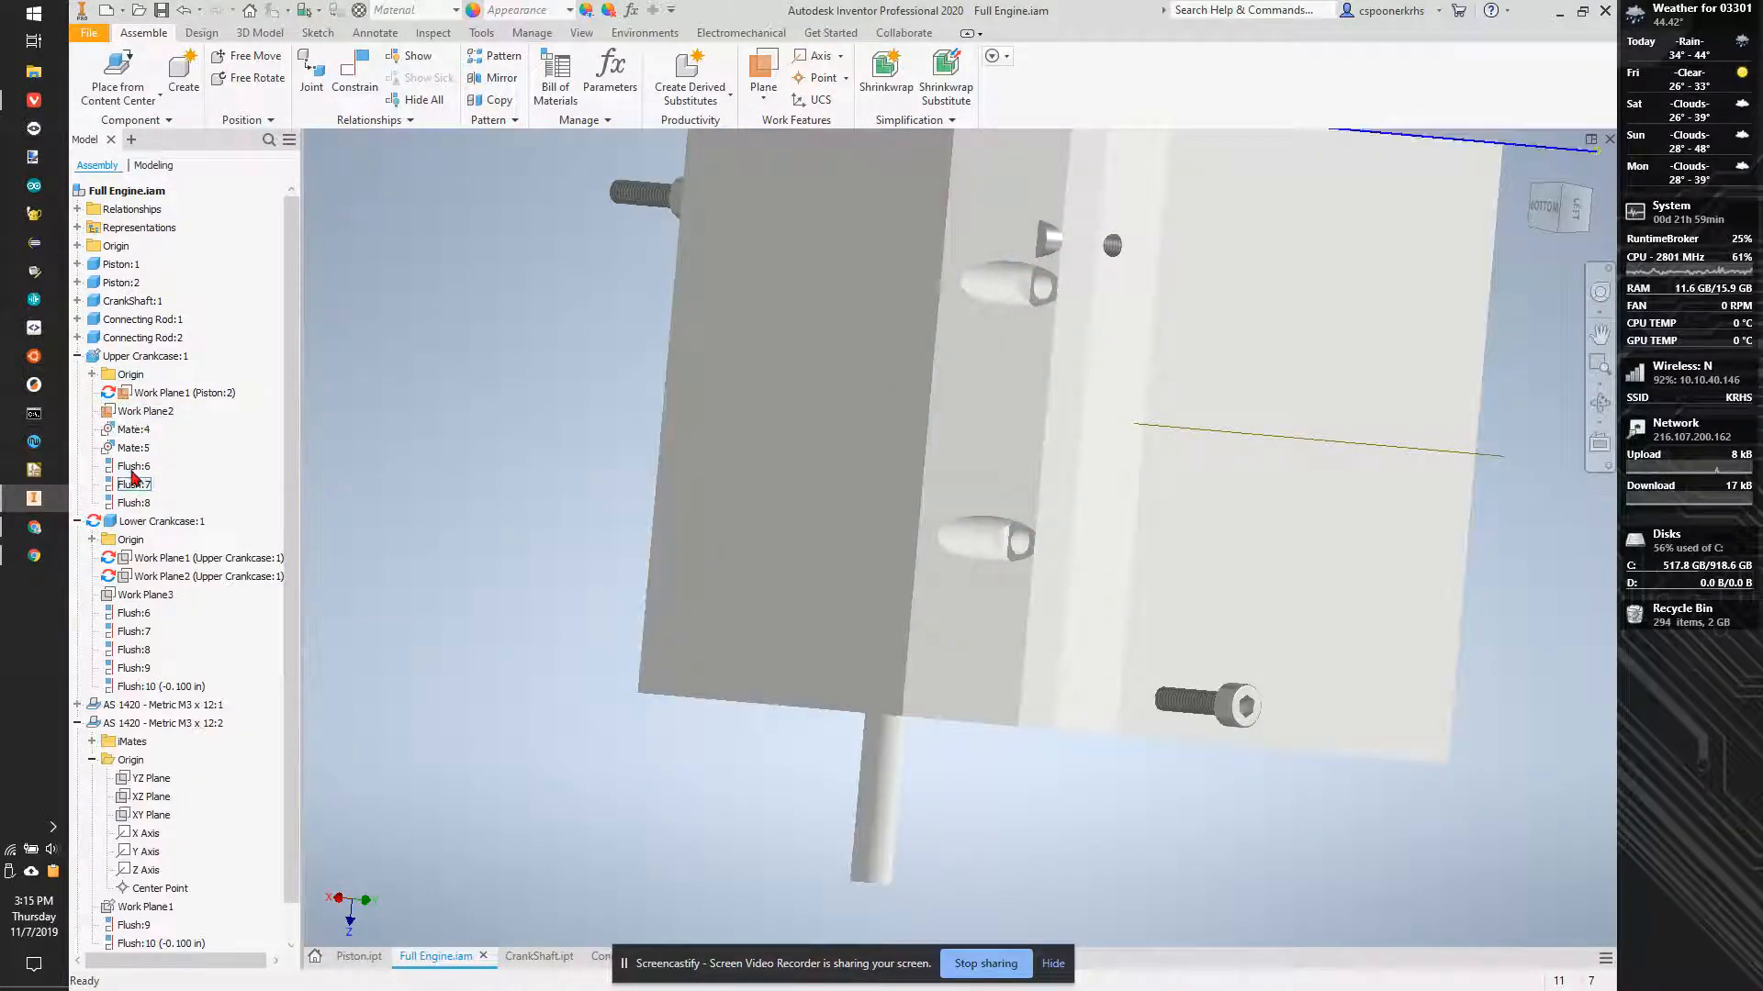
# Hide Work Plane2 and Work Plane1 of the Upper Crankcase.
pyautogui.click(136, 408)
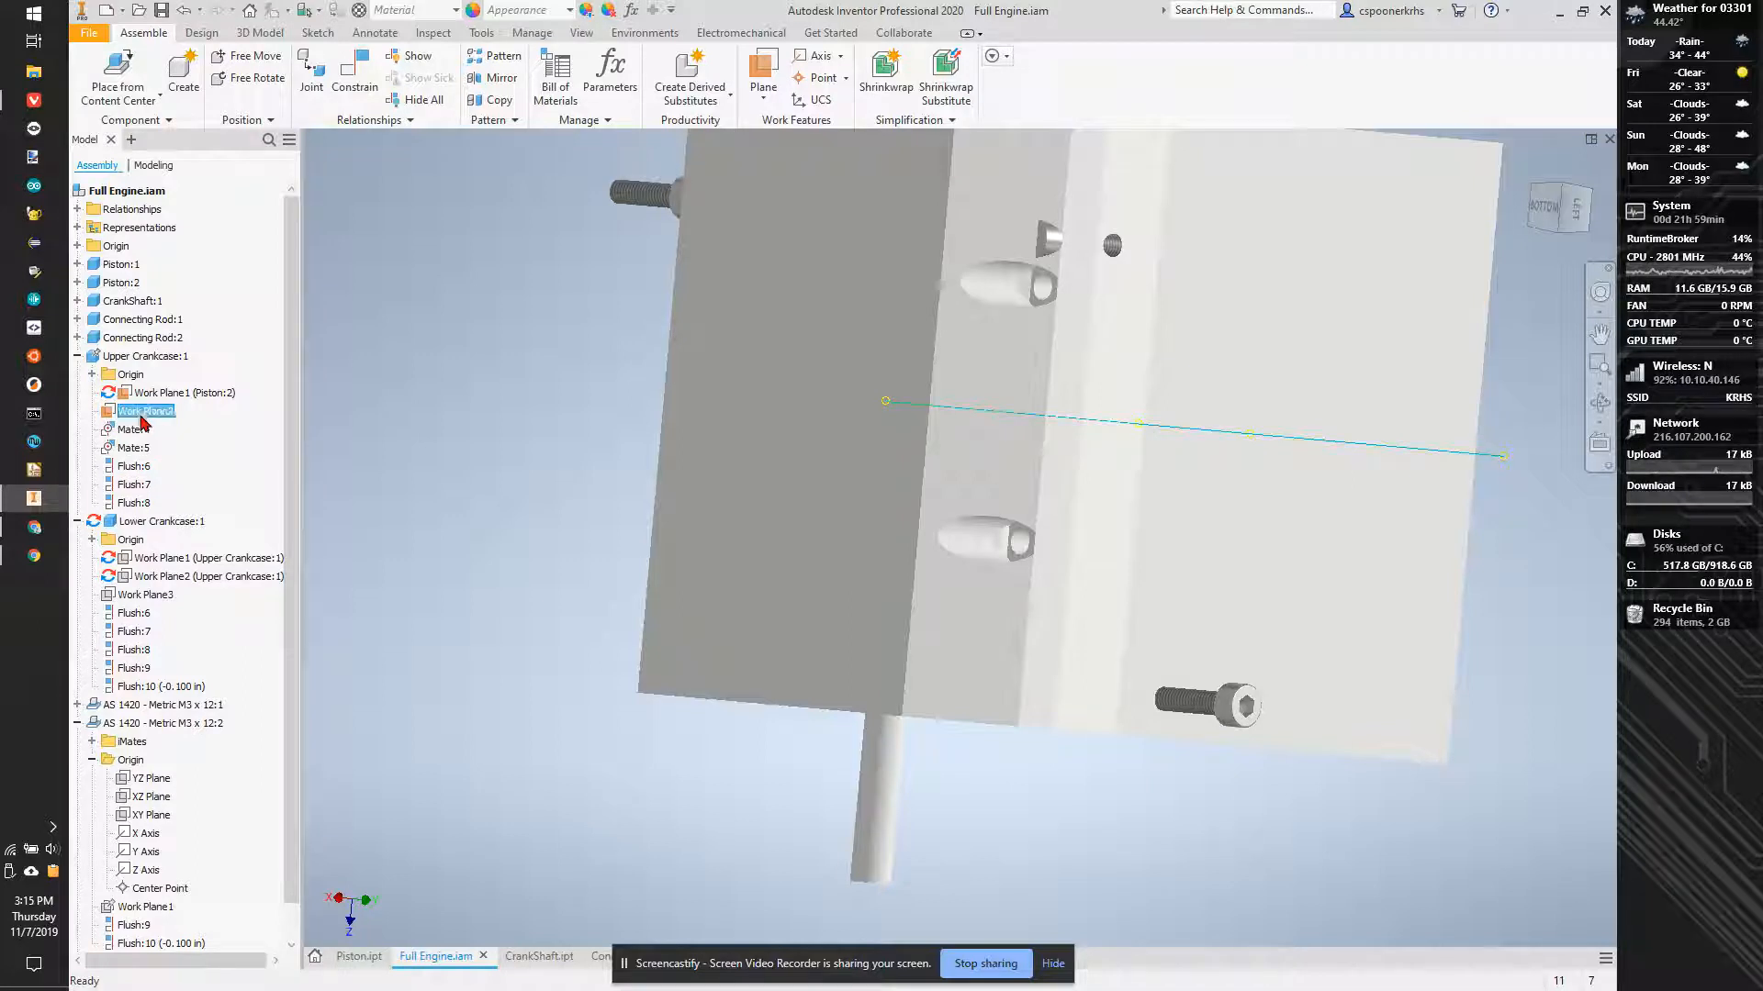
pyautogui.rightClick(143, 422)
pyautogui.click(224, 649)
pyautogui.rightClick(146, 392)
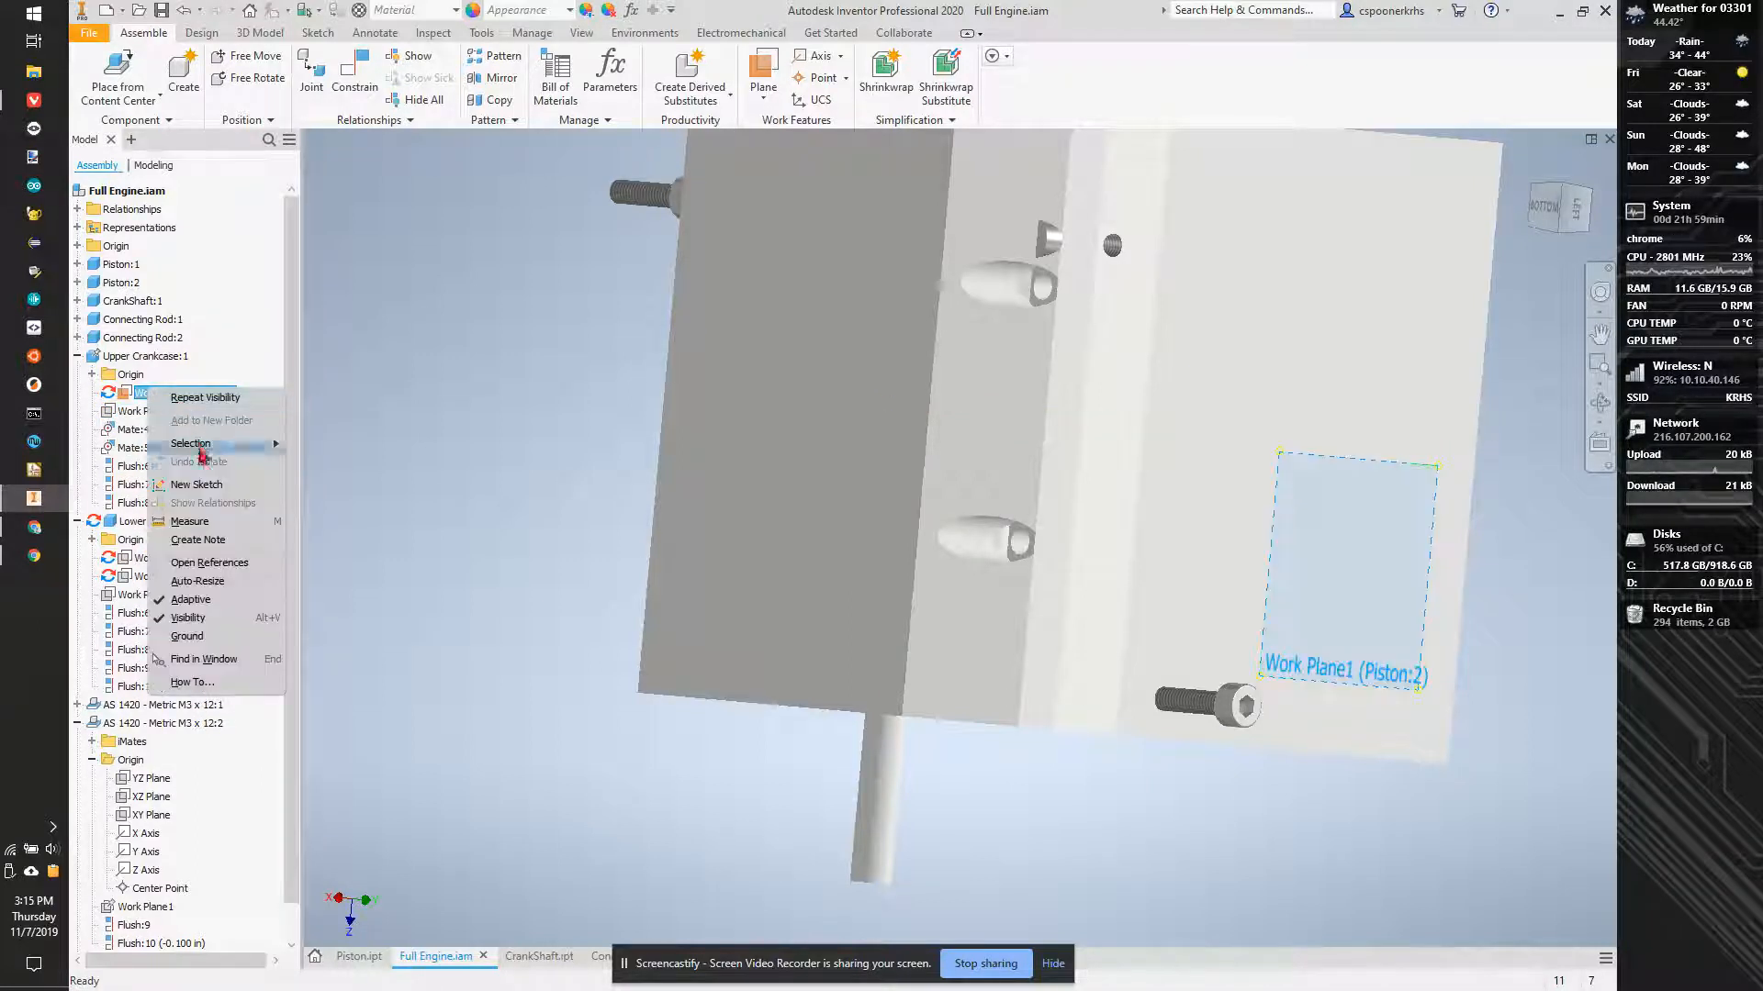
pyautogui.click(214, 617)
# Slide the partly embedded M3 x 12 bolt between the pockets and mate its axis to the adjacent Lower Crankcase bolt hole with 0.000 in offset.
pyautogui.moveTo(1053, 253); pyautogui.dragTo(1041, 372)
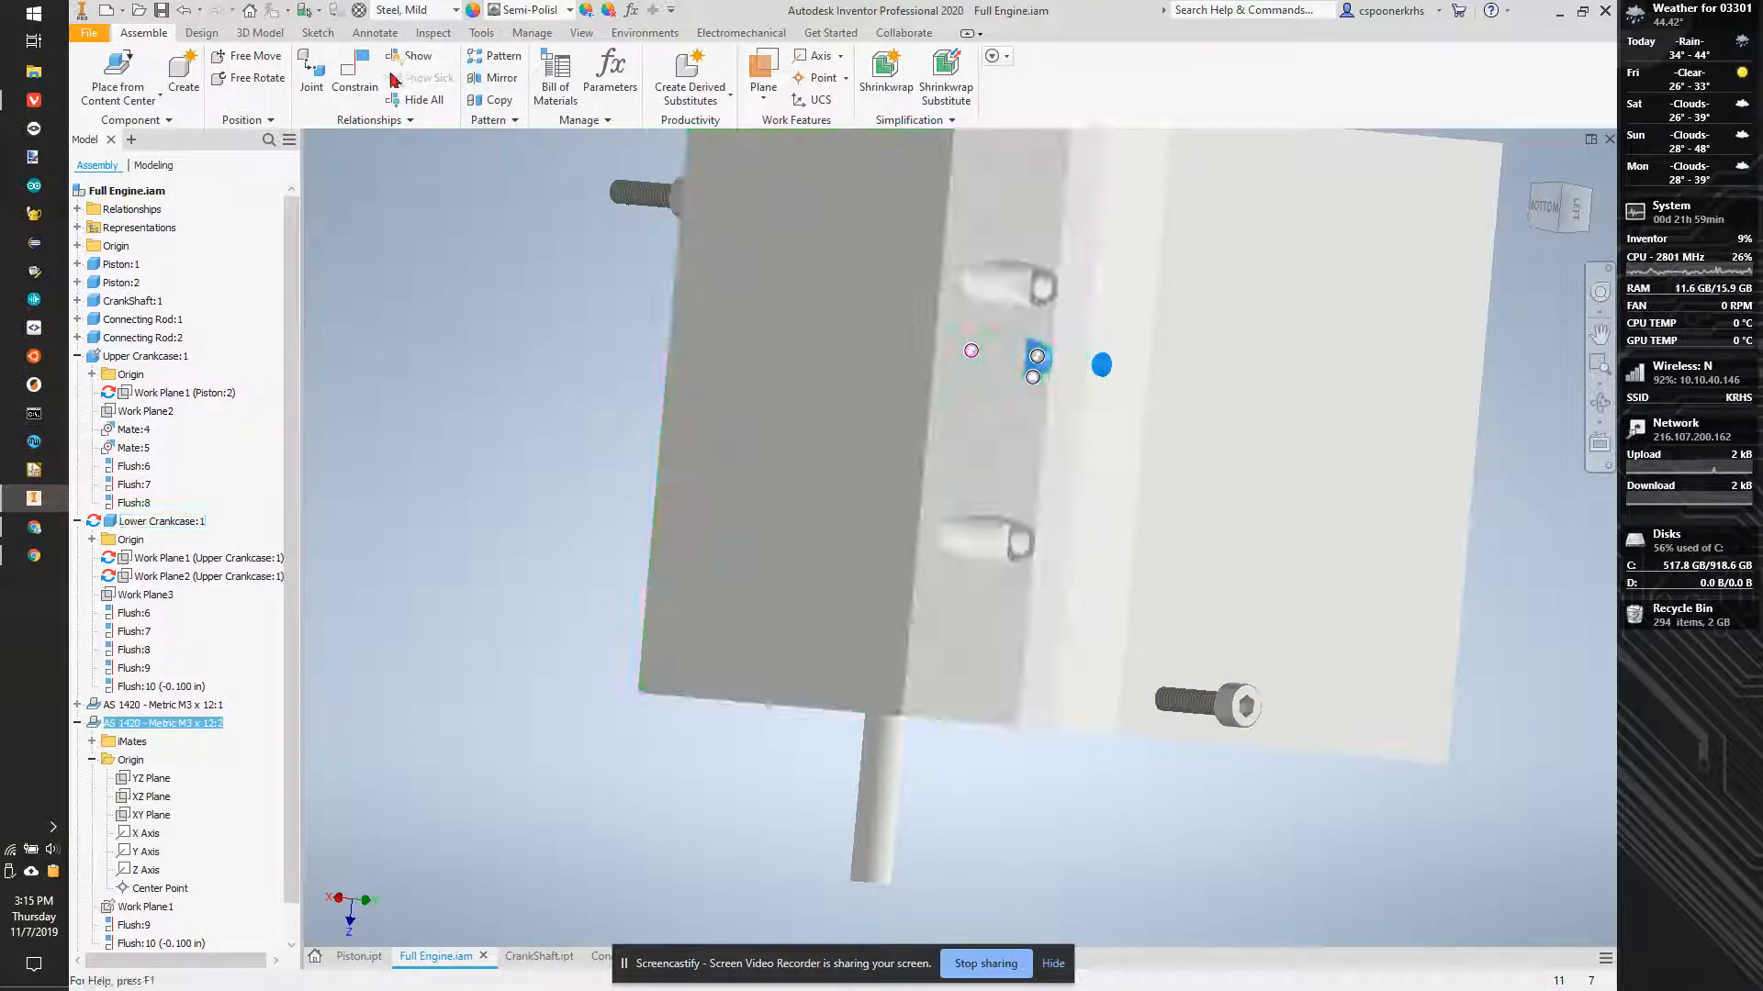
pyautogui.click(354, 71)
pyautogui.scroll(5, 1033, 367)
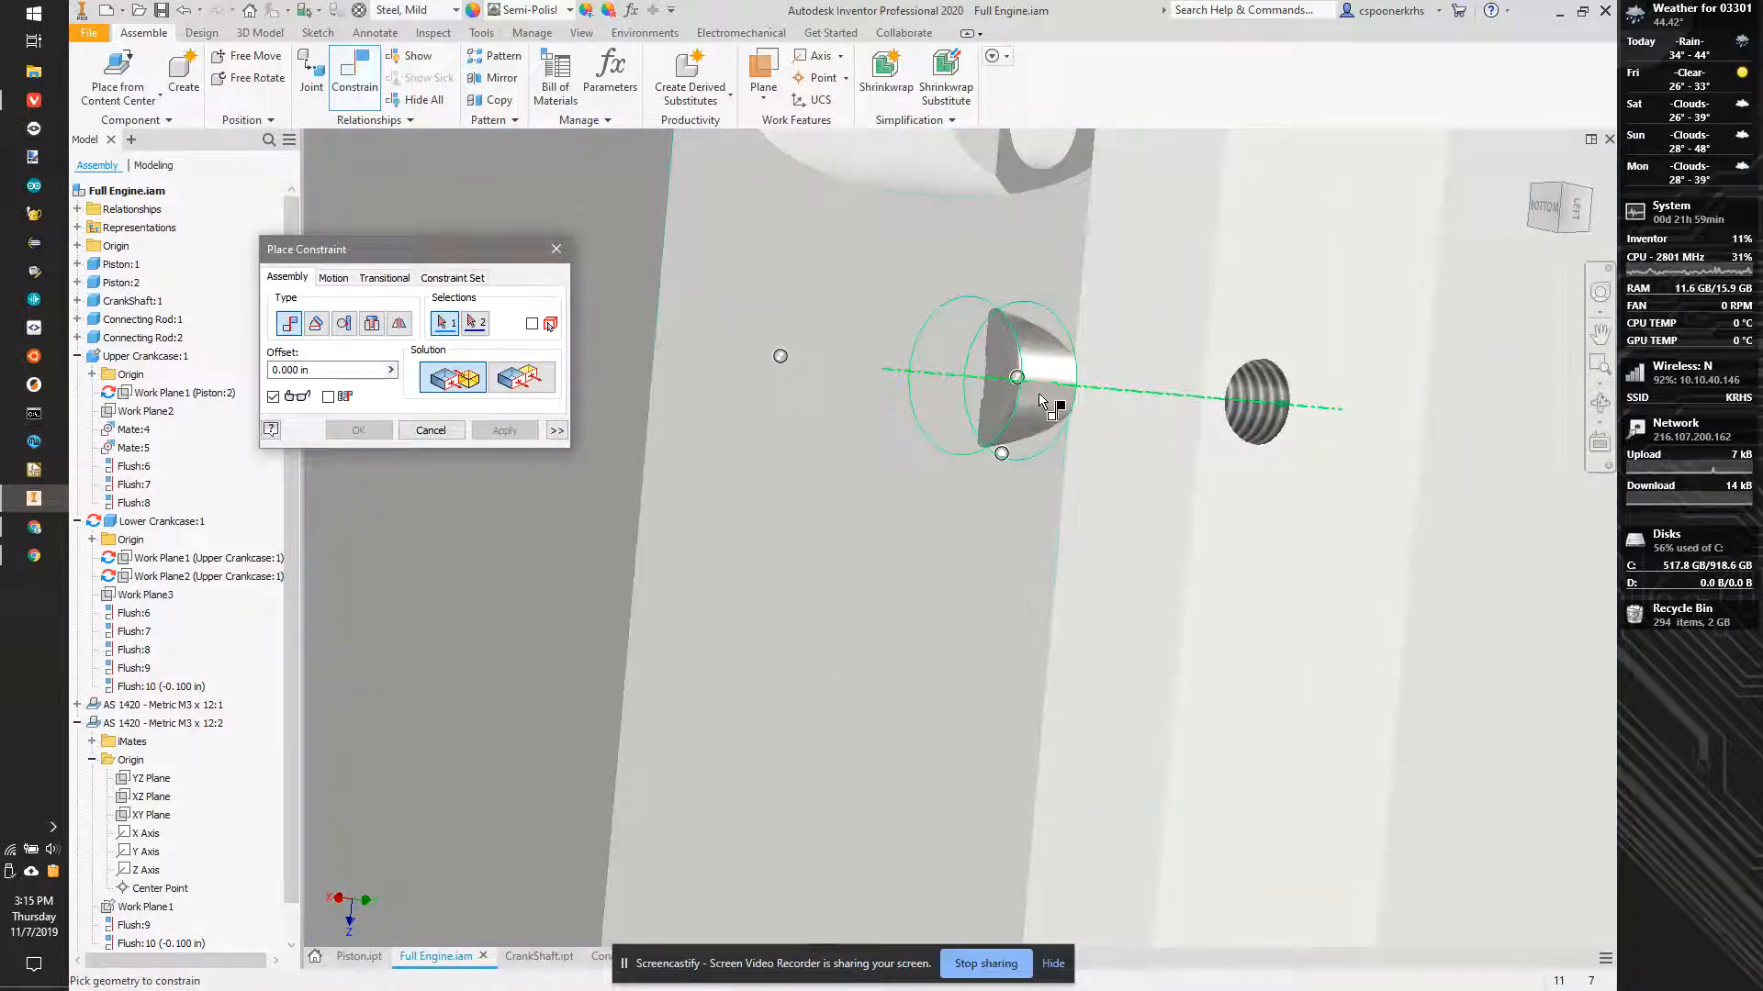
pyautogui.click(1041, 400)
pyautogui.scroll(-3, 1055, 275)
pyautogui.scroll(3, 1058, 273)
pyautogui.click(1030, 298)
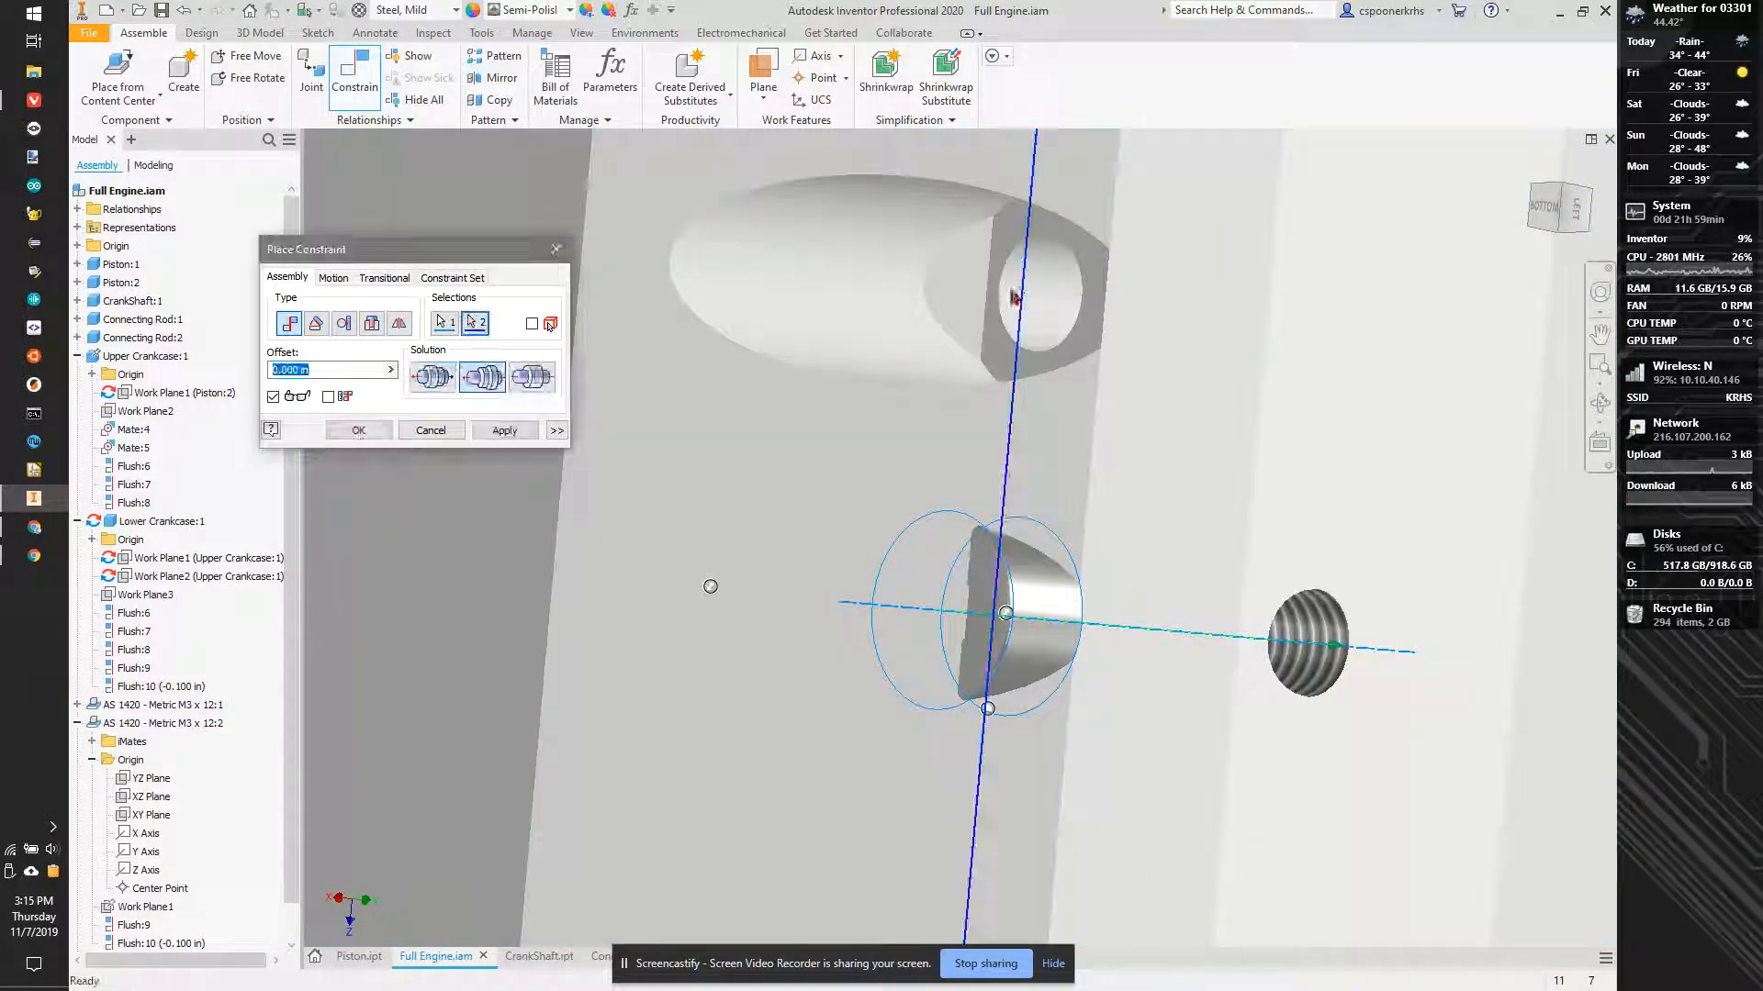
pyautogui.click(479, 325)
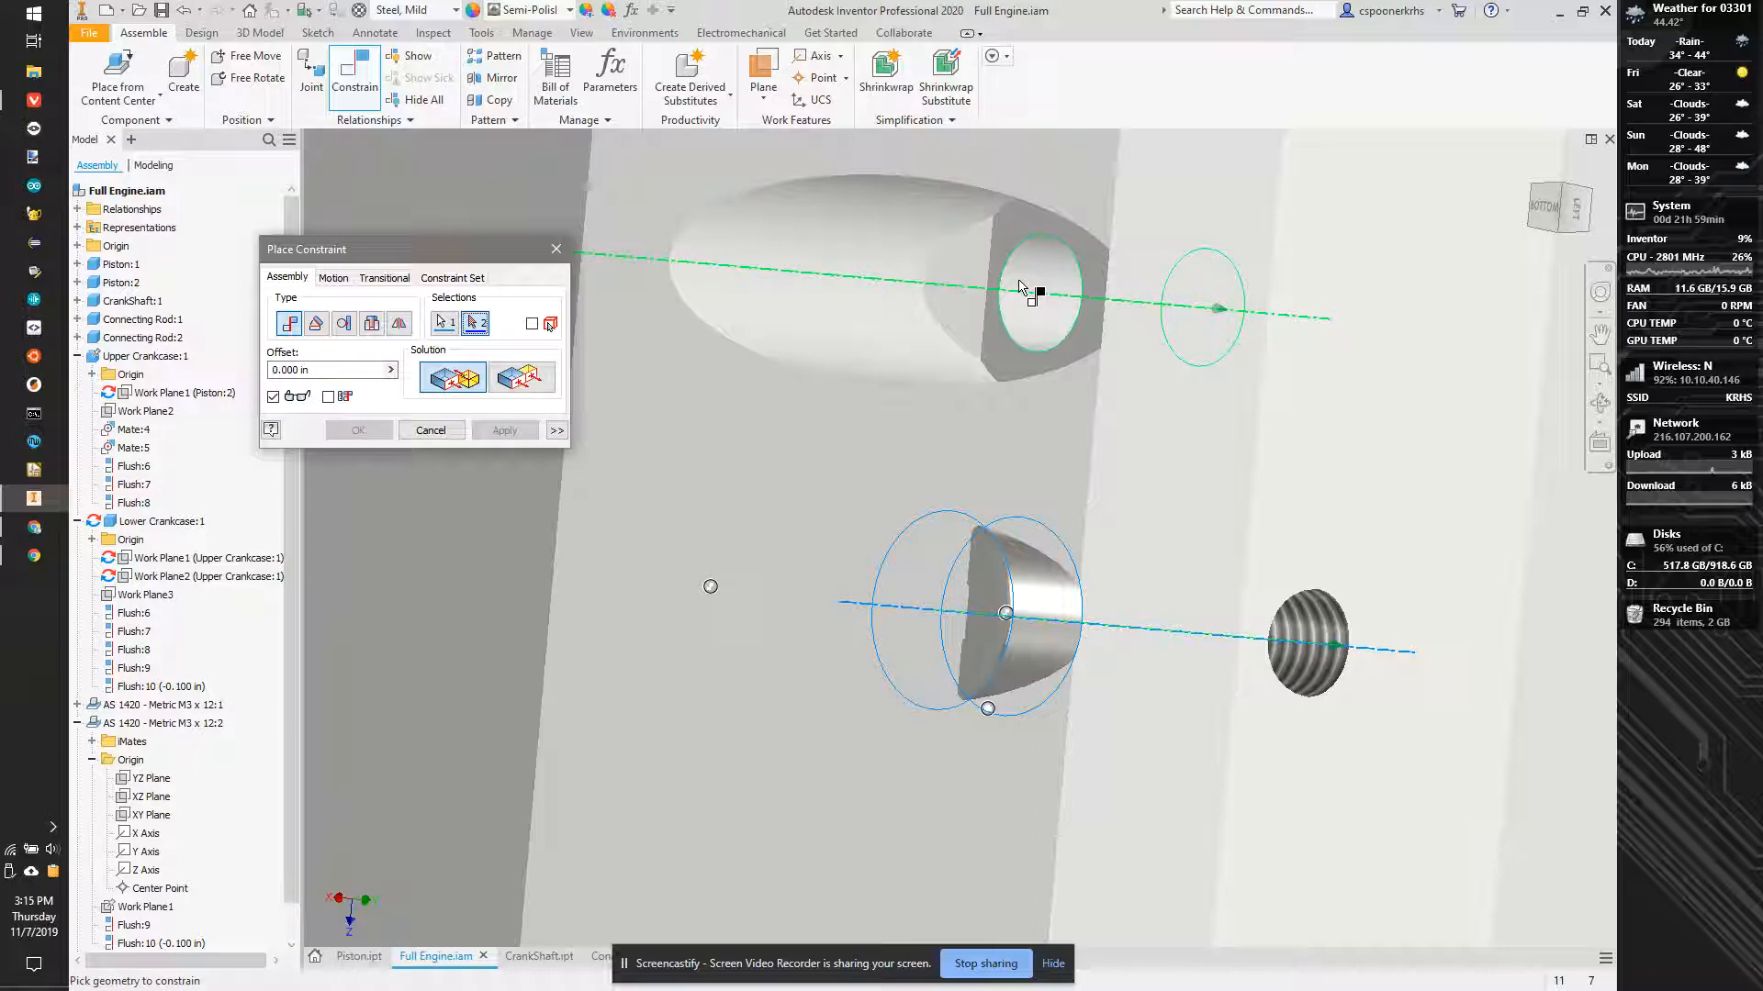
pyautogui.click(1023, 303)
pyautogui.scroll(-4, 1021, 336)
pyautogui.click(504, 430)
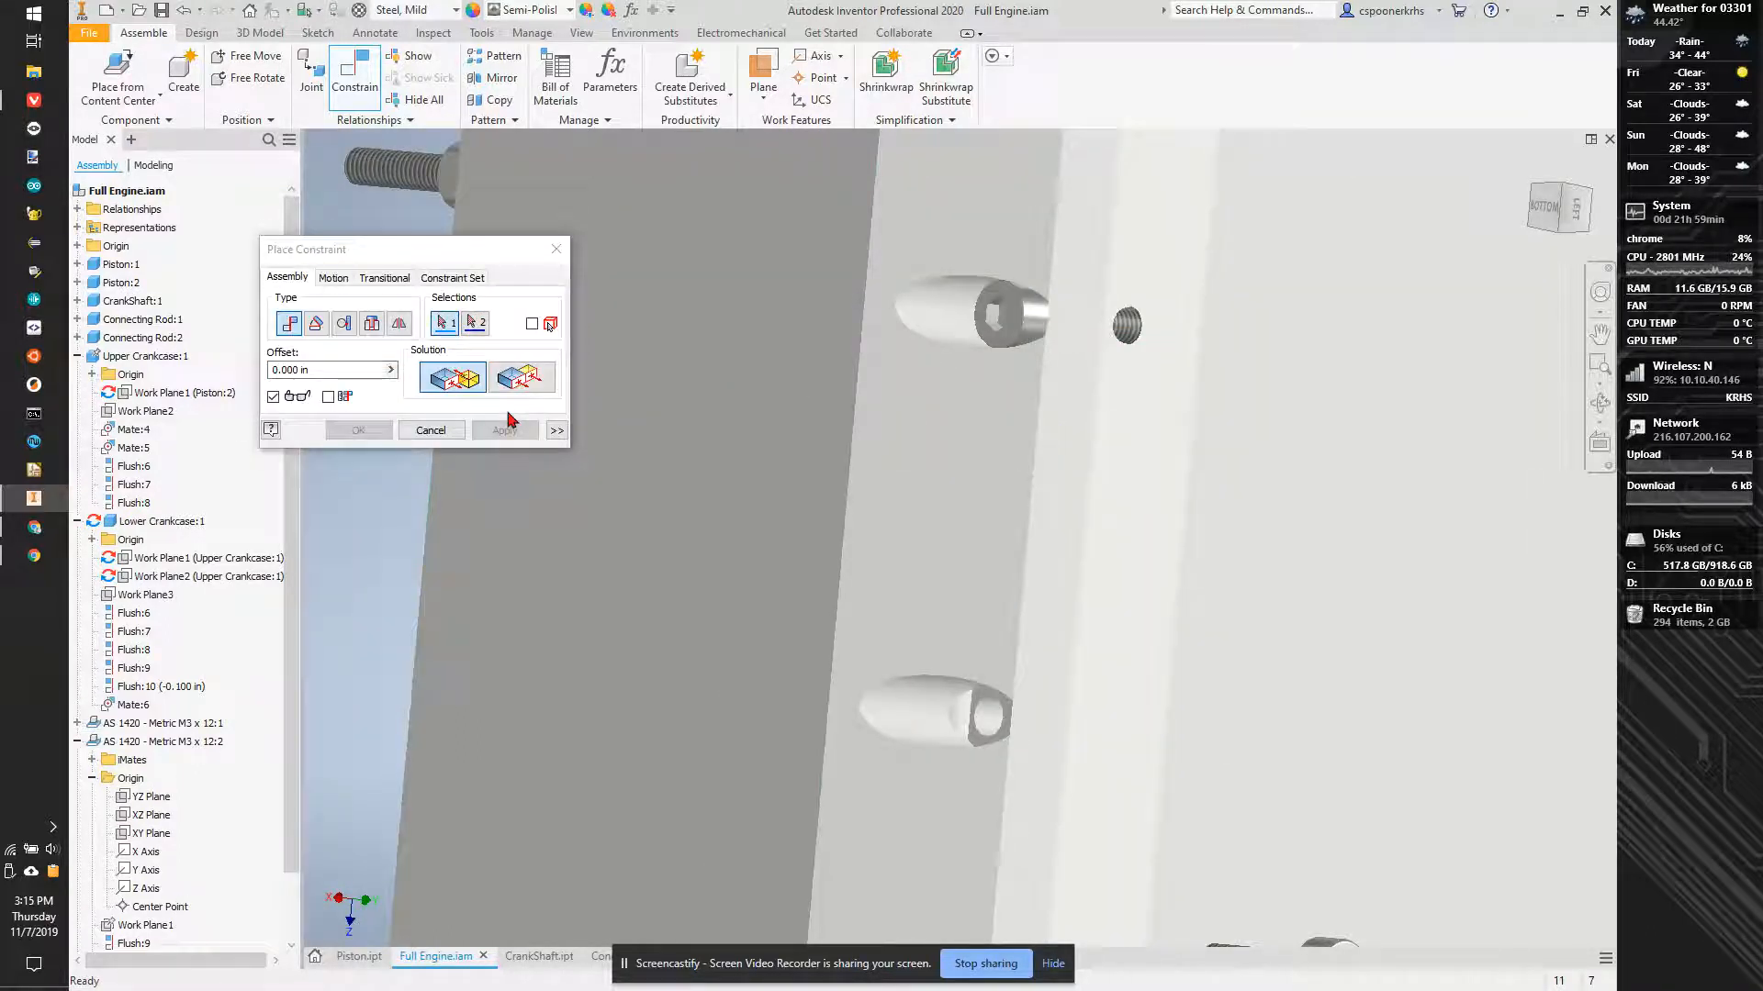
# Insert-constrain the loose M3 x 12 bolt's head underside to the hole edge in the empty pocket on the same side, with 0.000 in offset.
pyautogui.scroll(-4, 827, 492)
pyautogui.scroll(4, 980, 657)
pyautogui.click(1075, 597)
pyautogui.scroll(2, 925, 422)
pyautogui.click(371, 323)
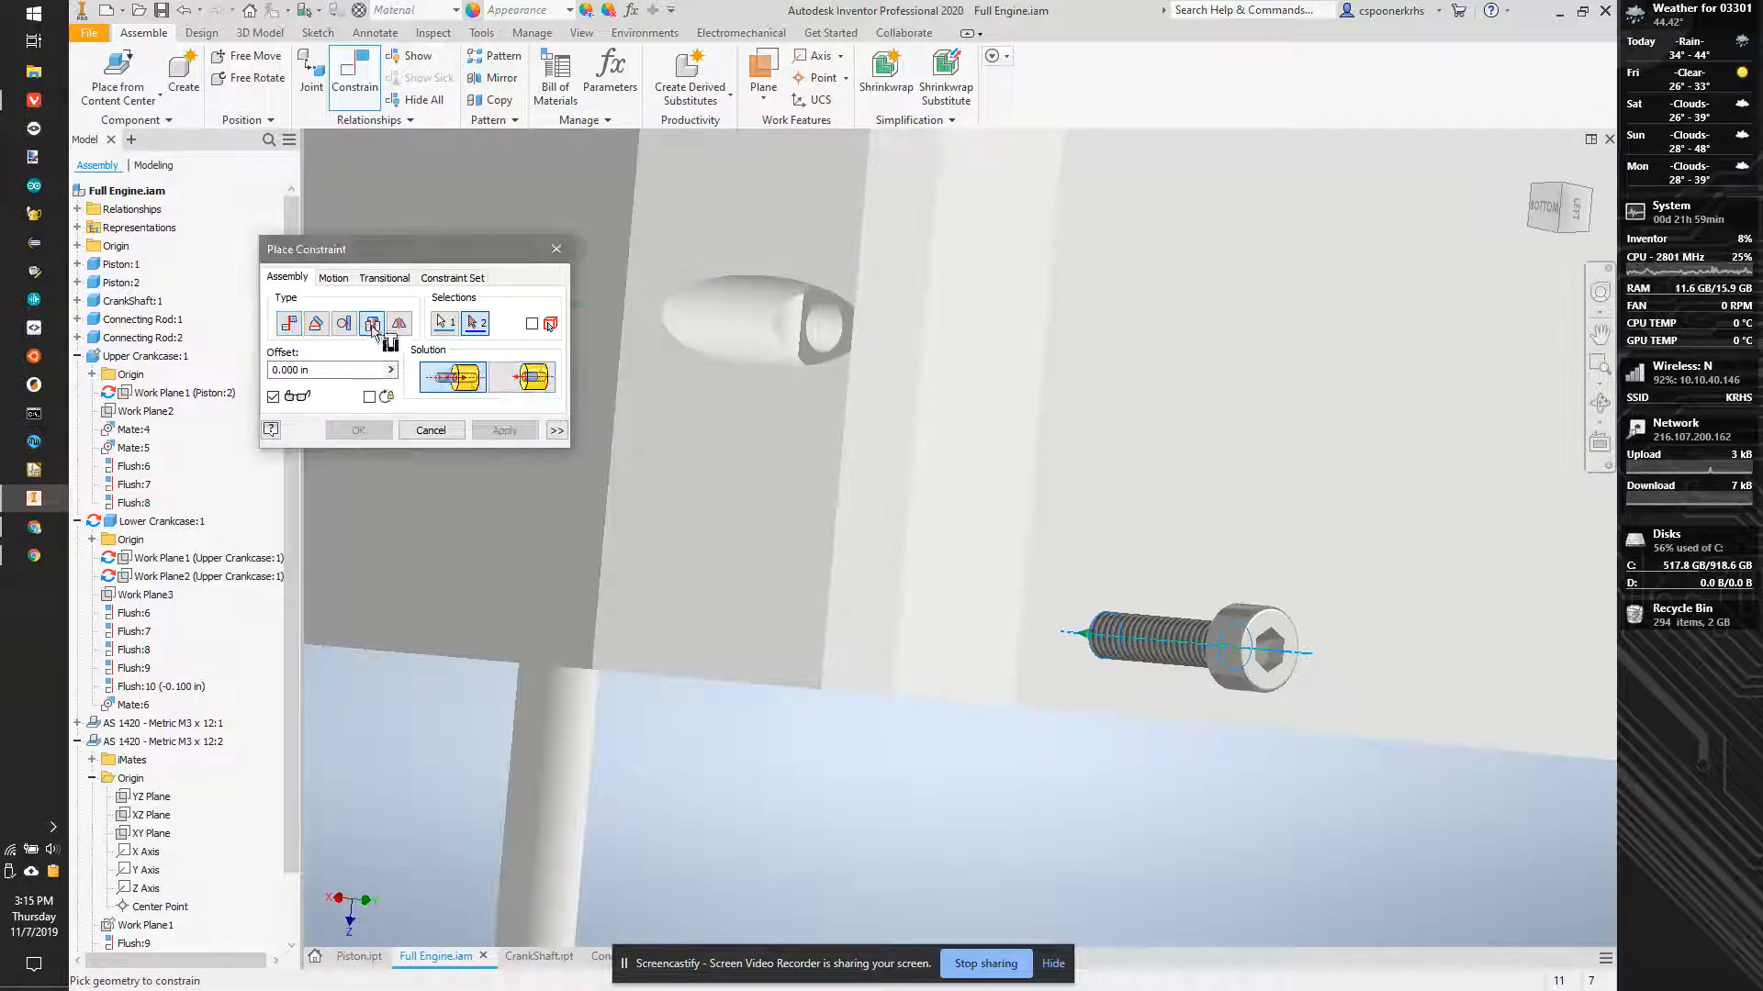
pyautogui.click(445, 325)
pyautogui.click(1216, 630)
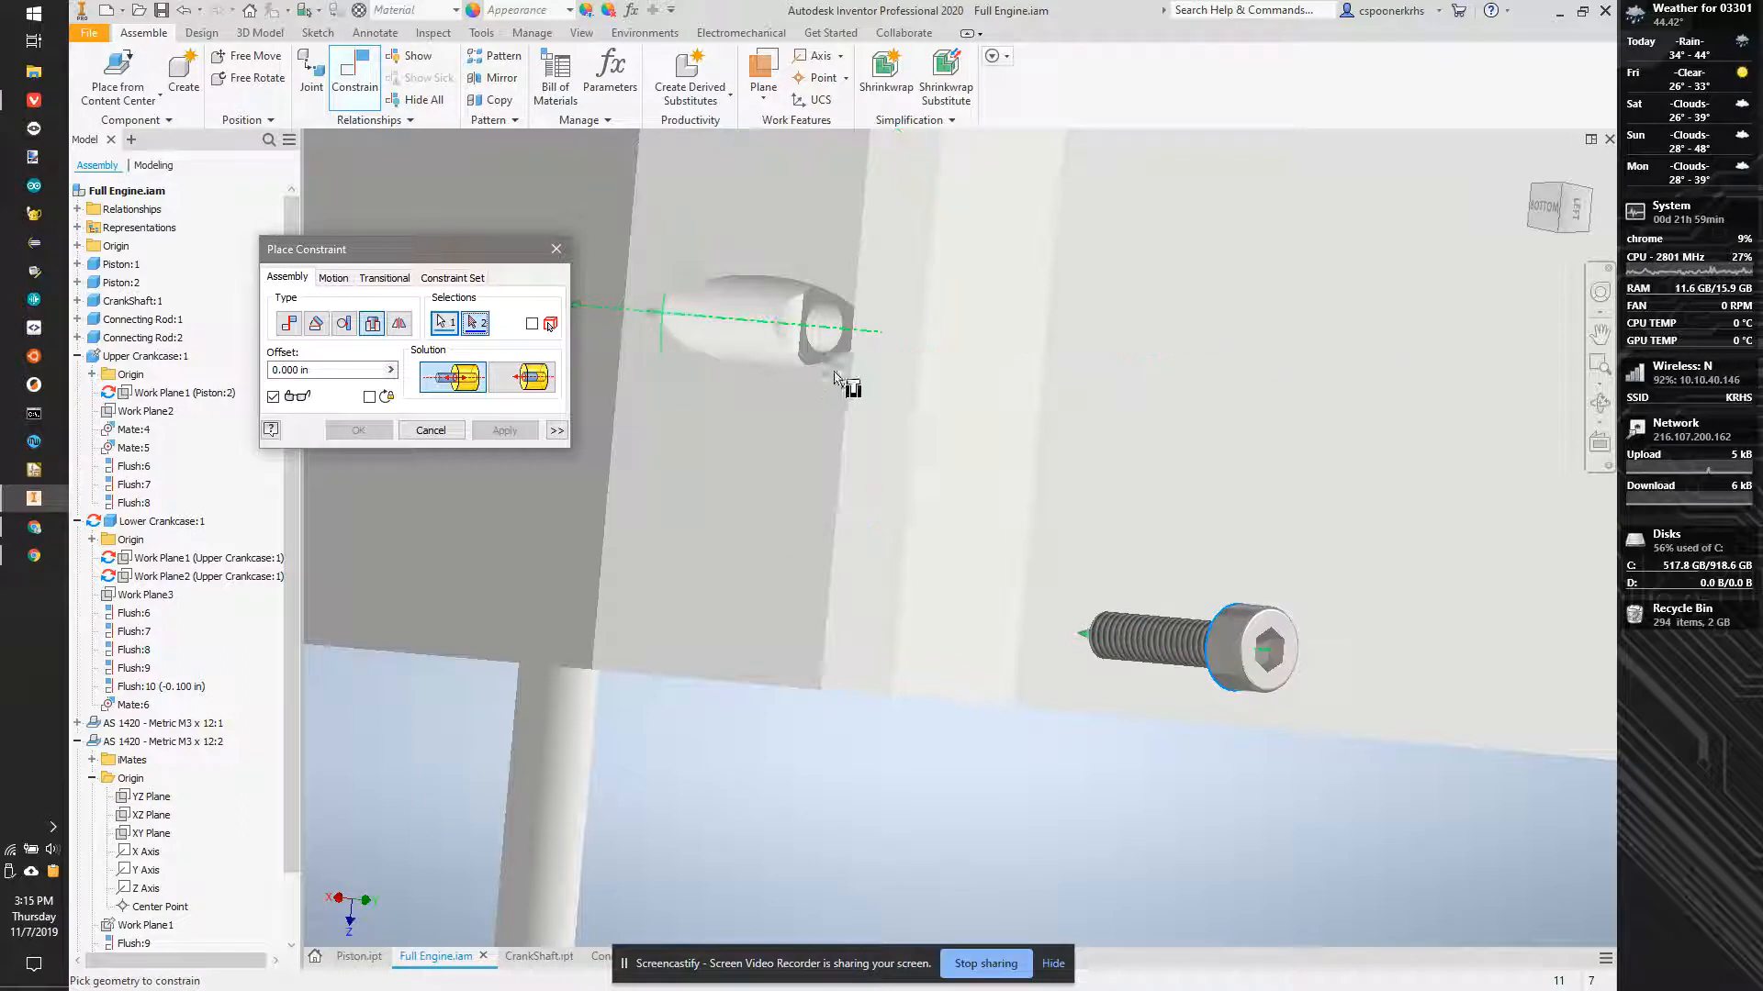
pyautogui.click(833, 332)
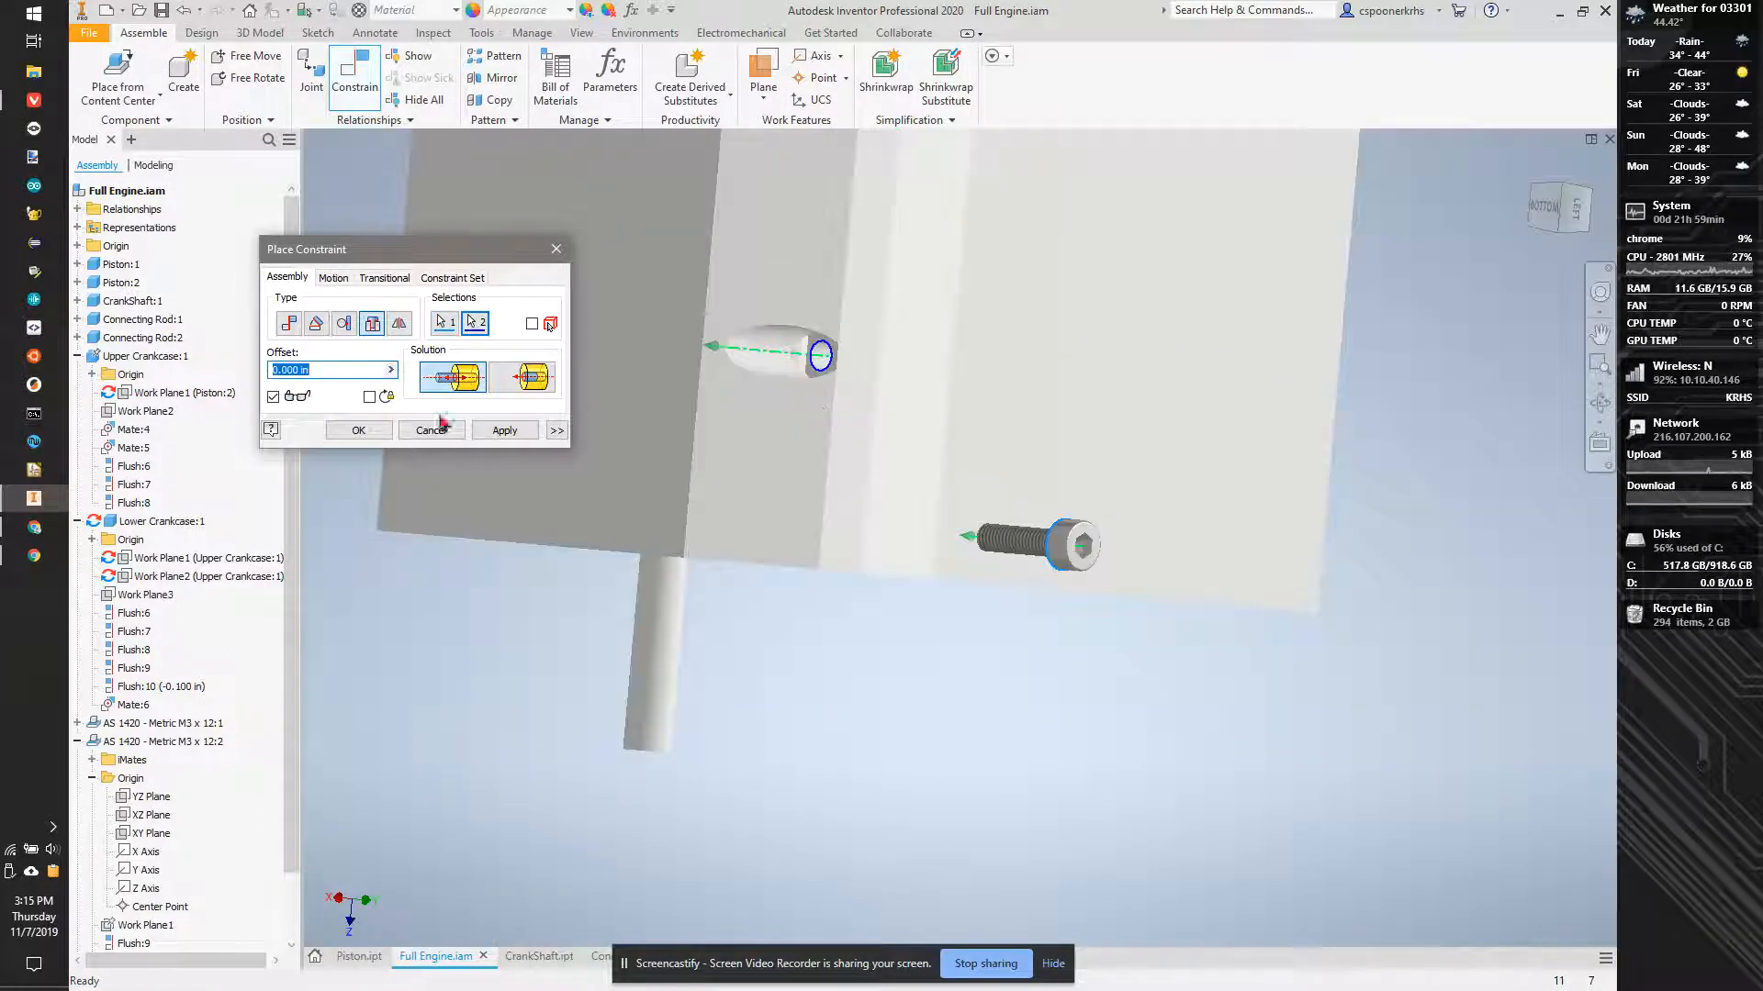
pyautogui.click(504, 431)
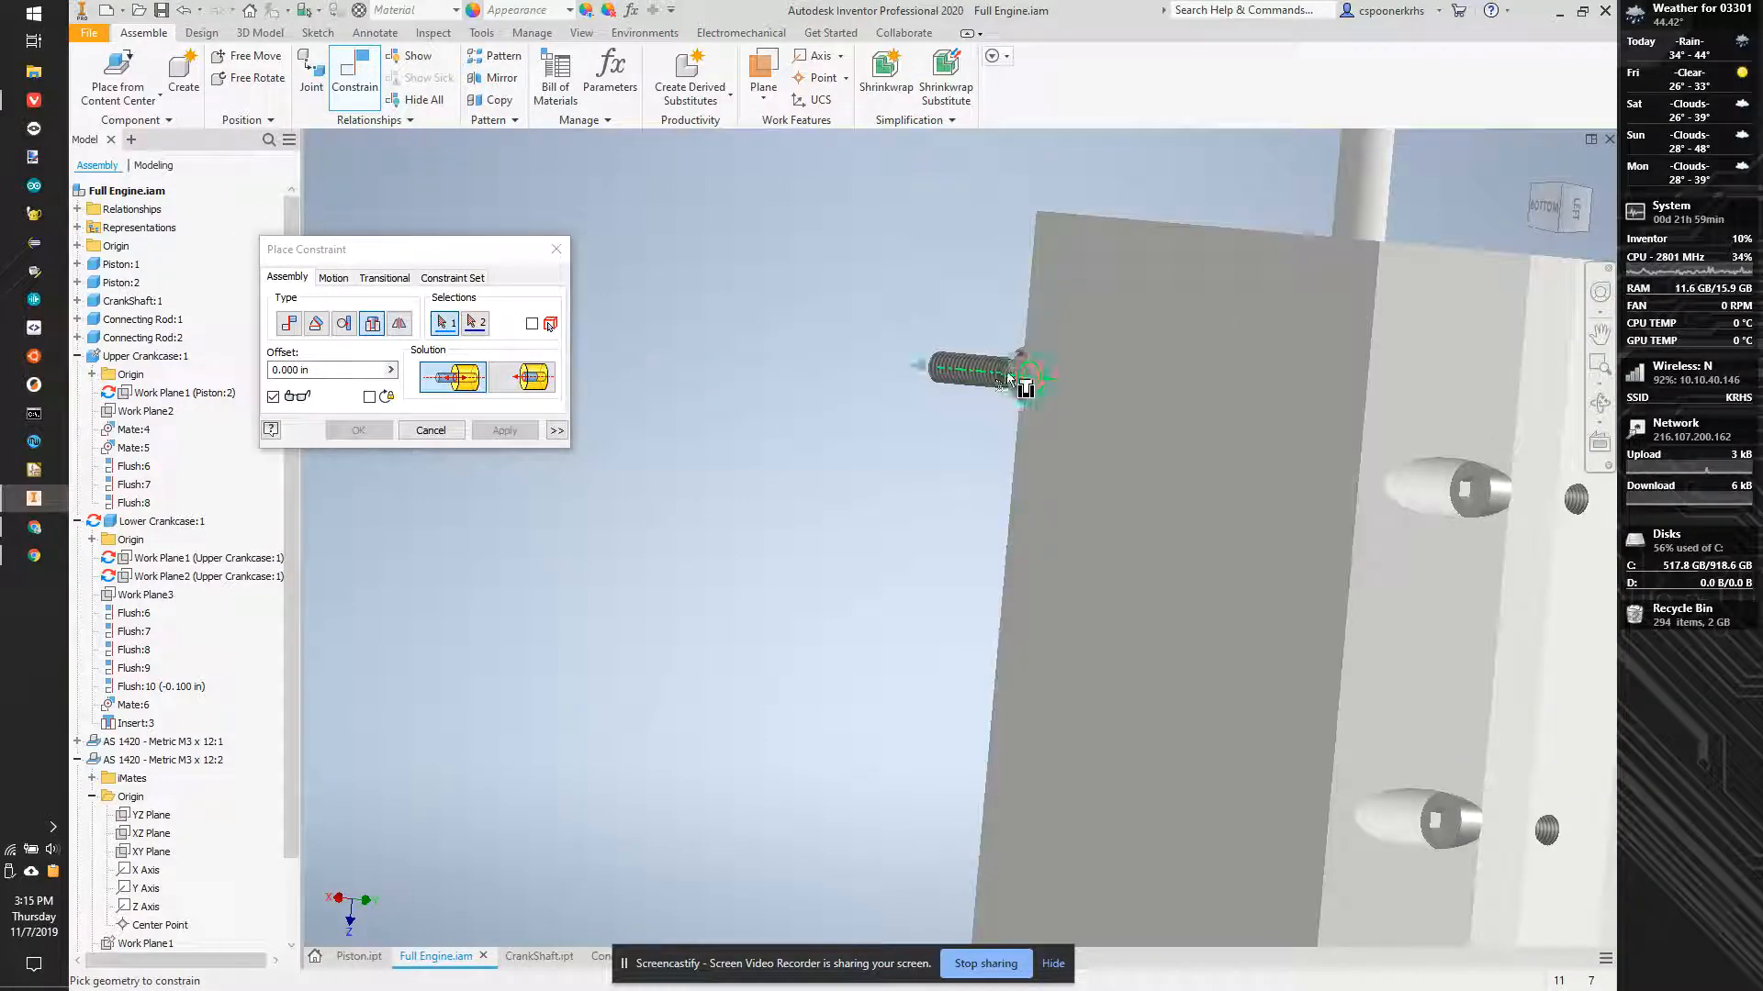
# Insert-constrain one remaining bolt into the first pocket hole on the opposite side of the Lower Crankcase, with 0.000 in offset.
pyautogui.click(1008, 375)
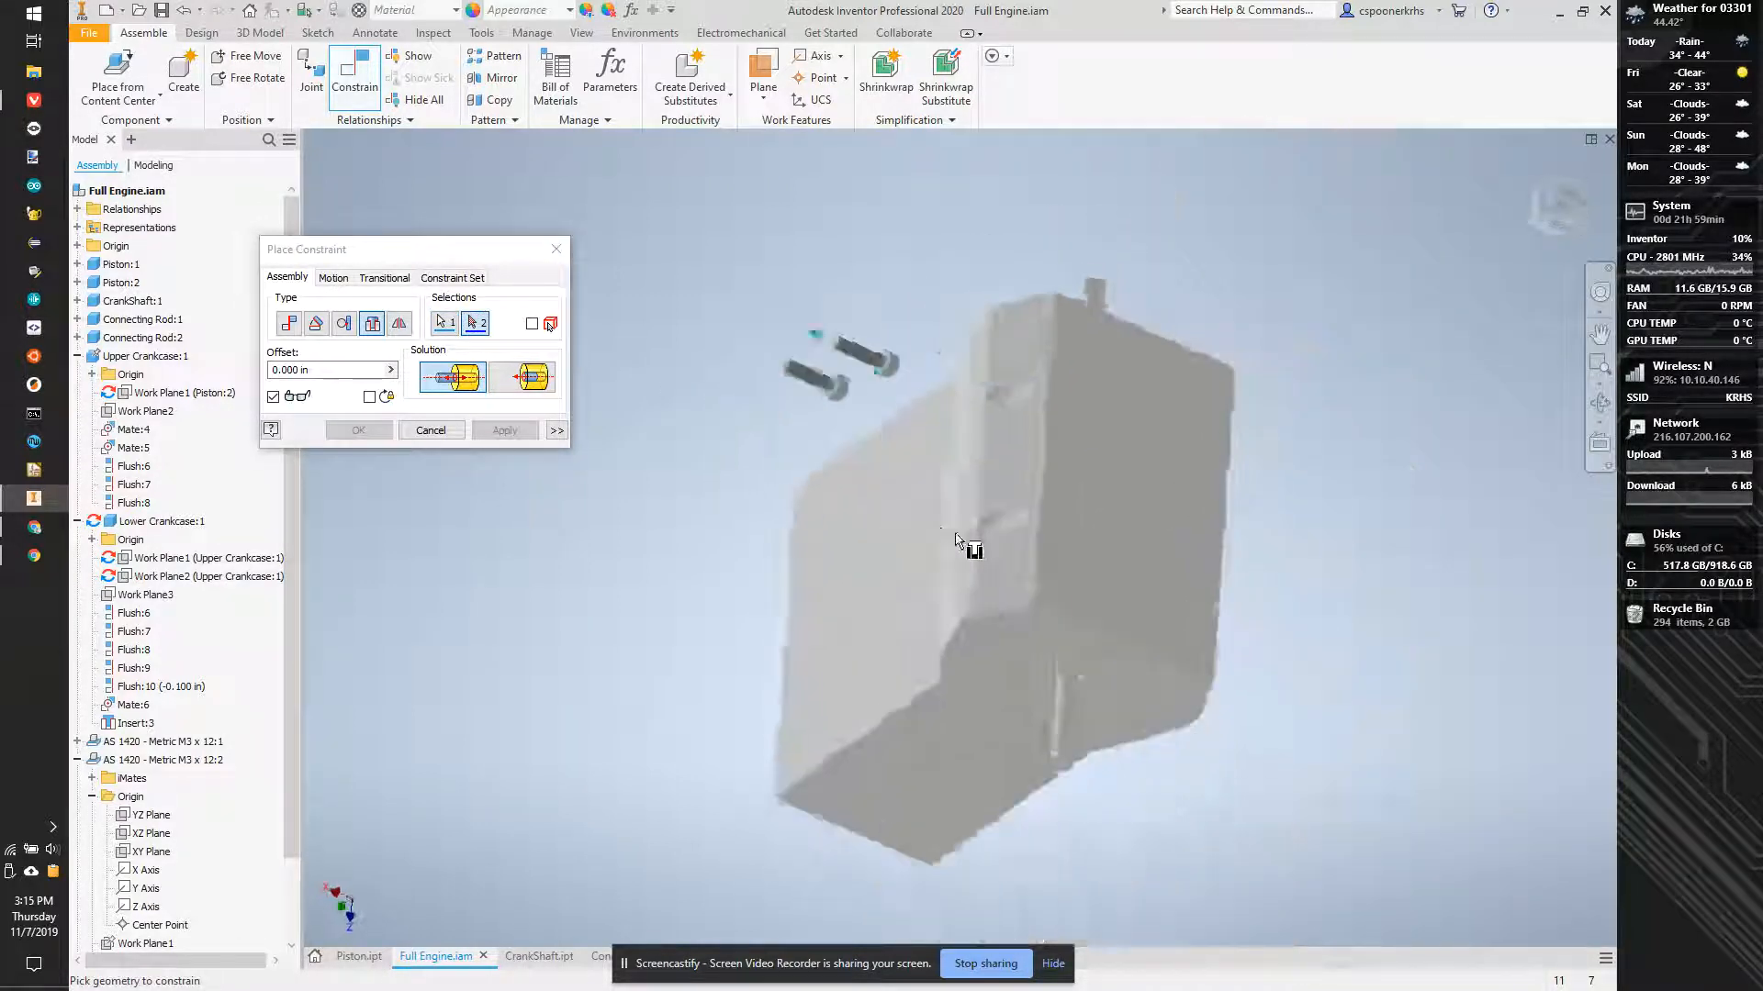
pyautogui.keyDown('shift'); pyautogui.moveTo(957, 536); pyautogui.dragTo(1065, 432, button='middle'); pyautogui.keyUp('shift')
pyautogui.scroll(-5, 1087, 419)
pyautogui.click(918, 350)
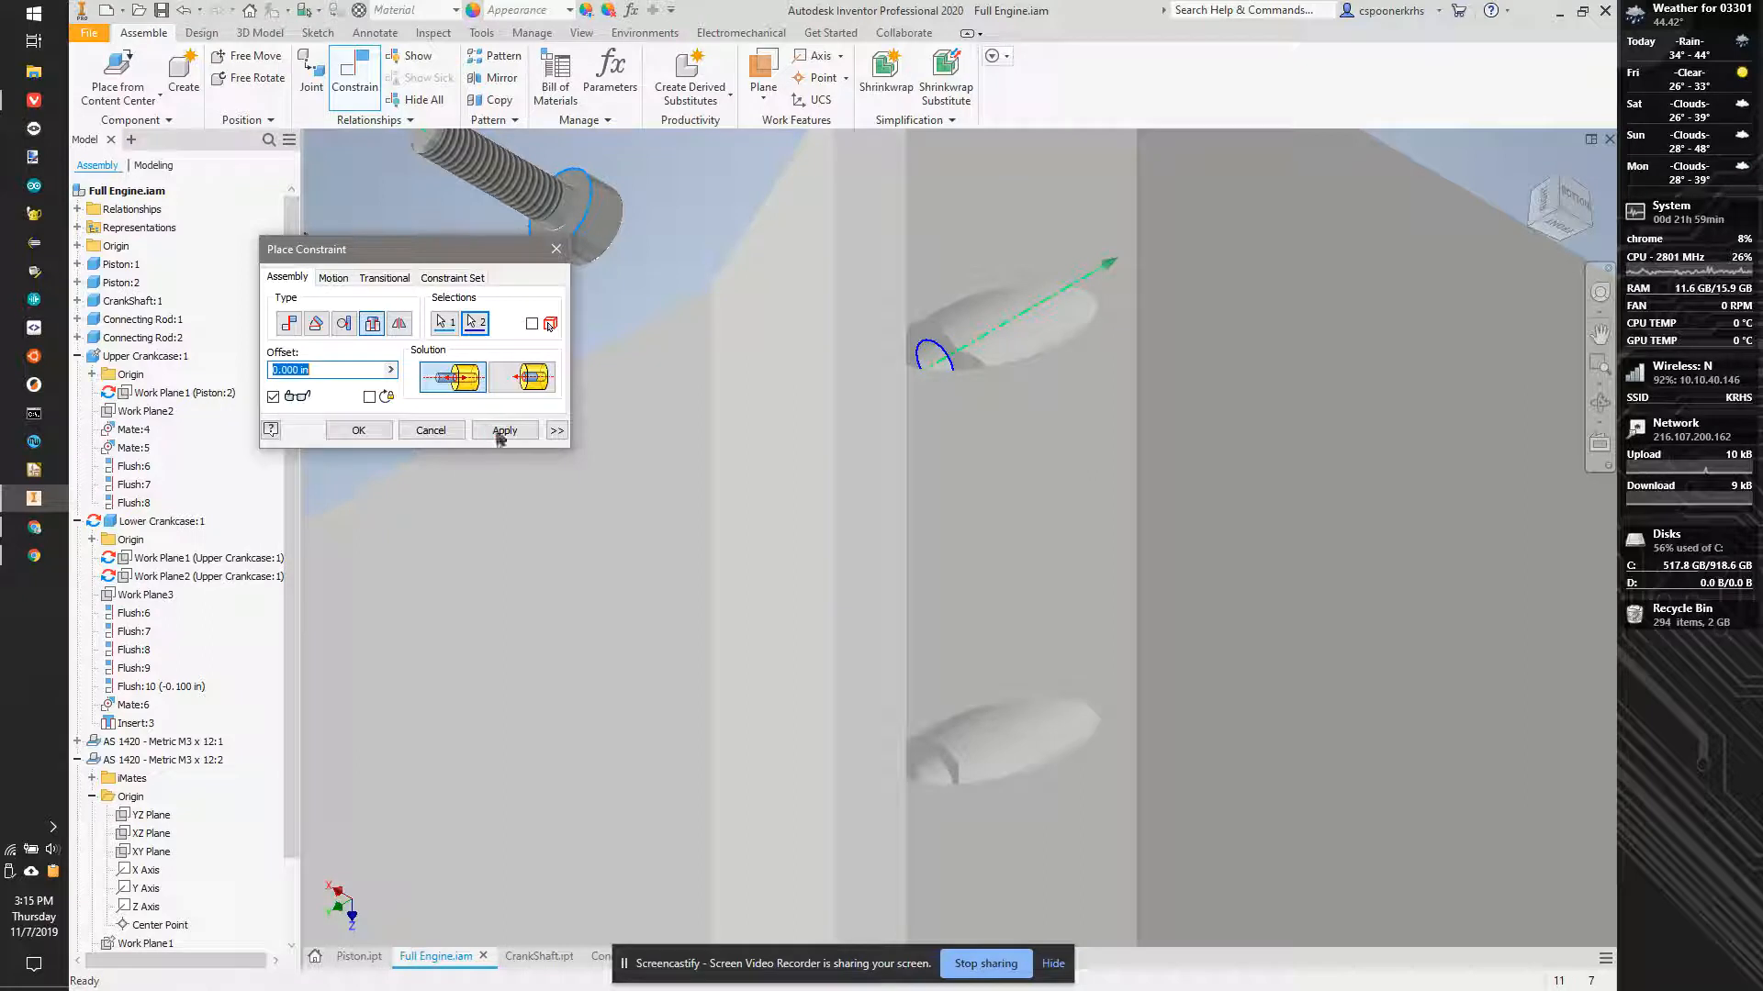
pyautogui.click(499, 435)
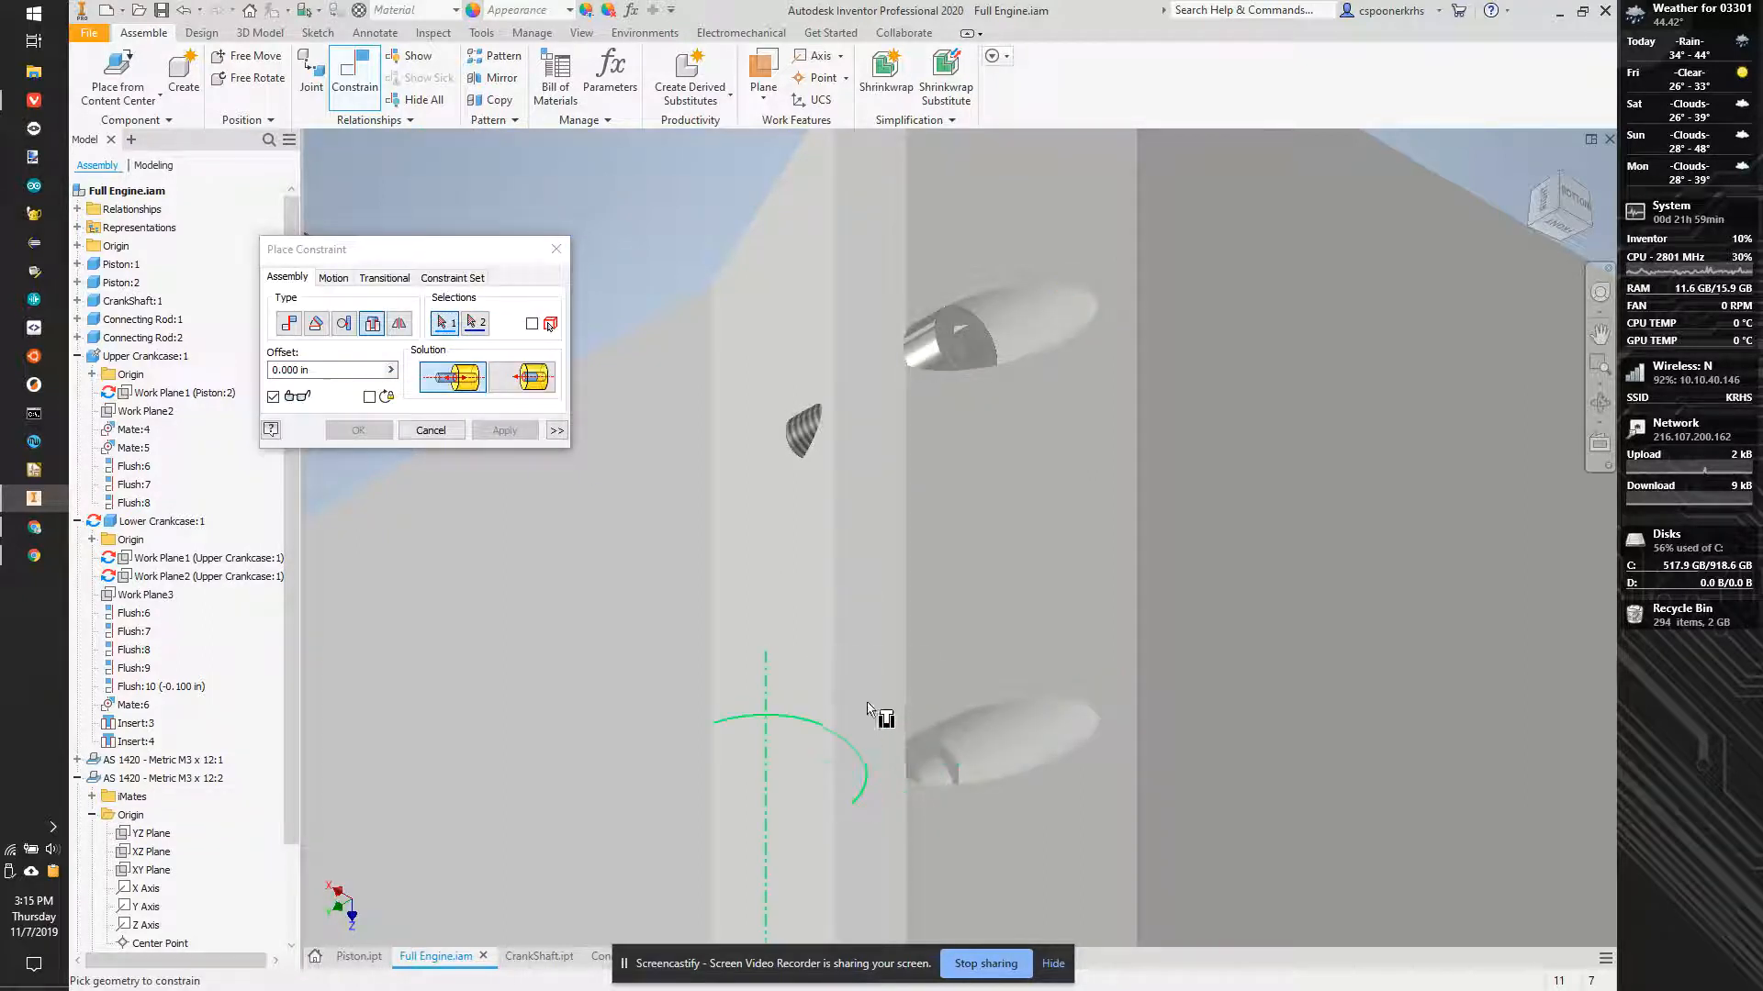
# Insert-constrain the last loose M3 x 12 bolt into the remaining empty pocket hole with 0.000 in offset and finish constraining.
pyautogui.scroll(5, 868, 711)
pyautogui.click(693, 549)
pyautogui.scroll(-5, 904, 706)
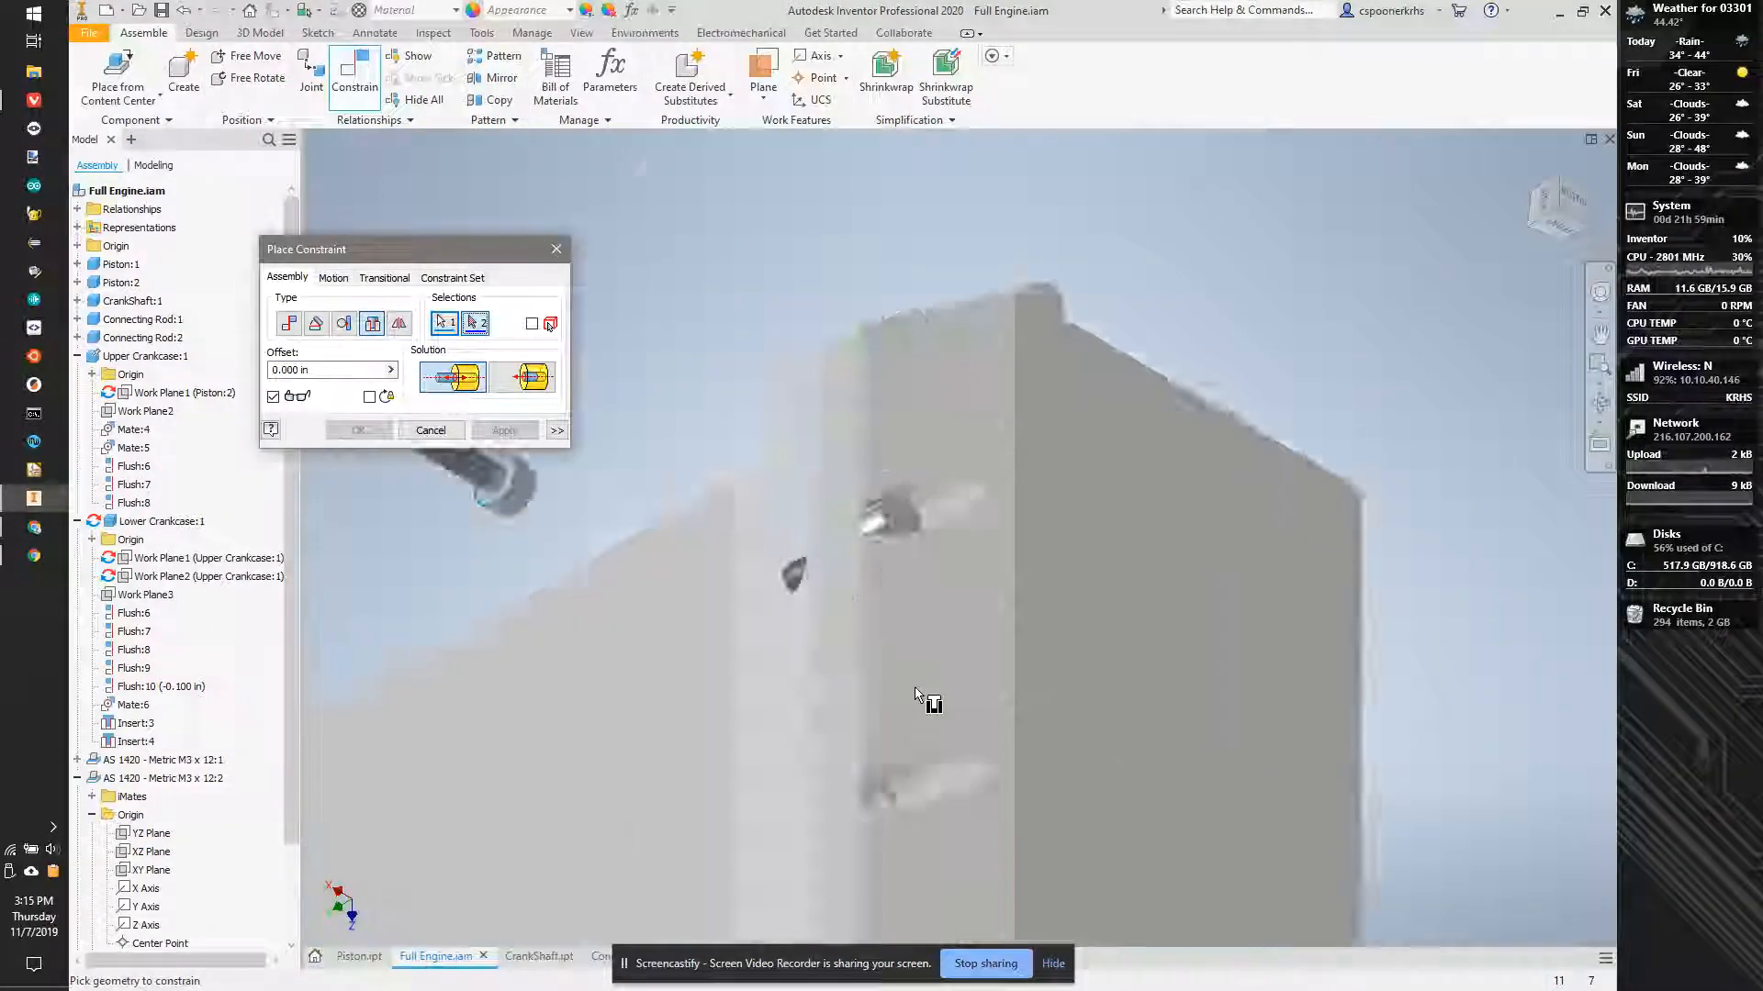
pyautogui.click(832, 865)
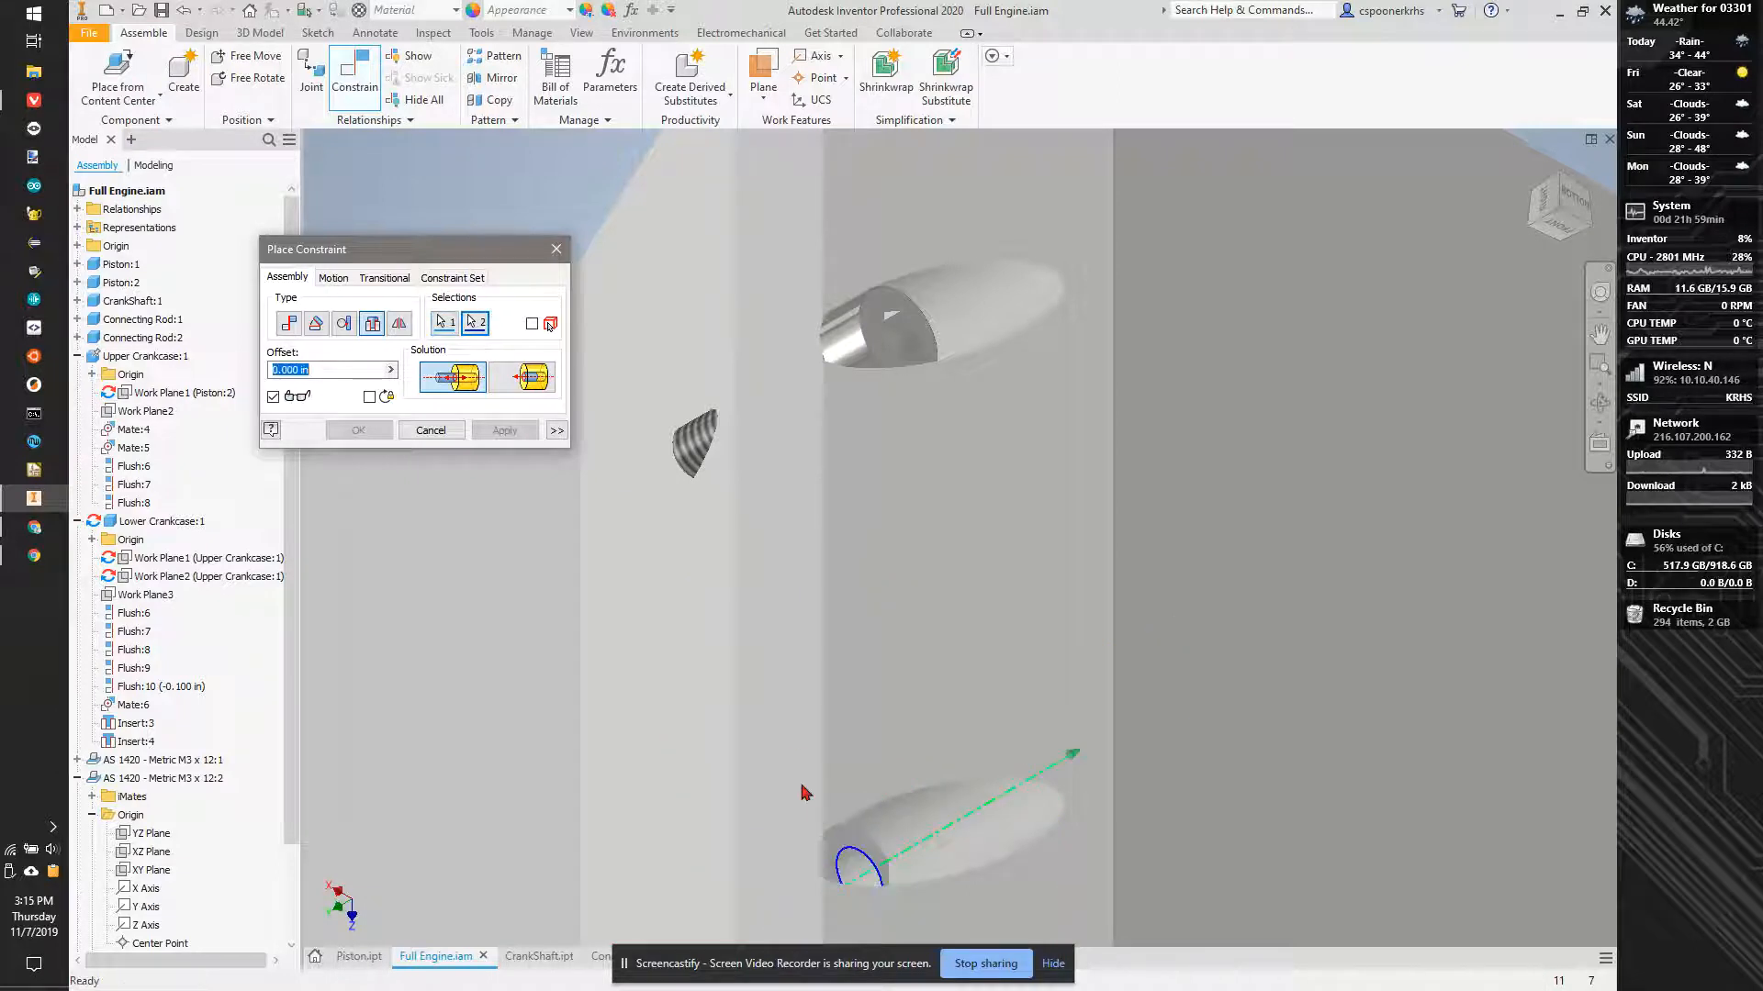
pyautogui.scroll(5, 832, 865)
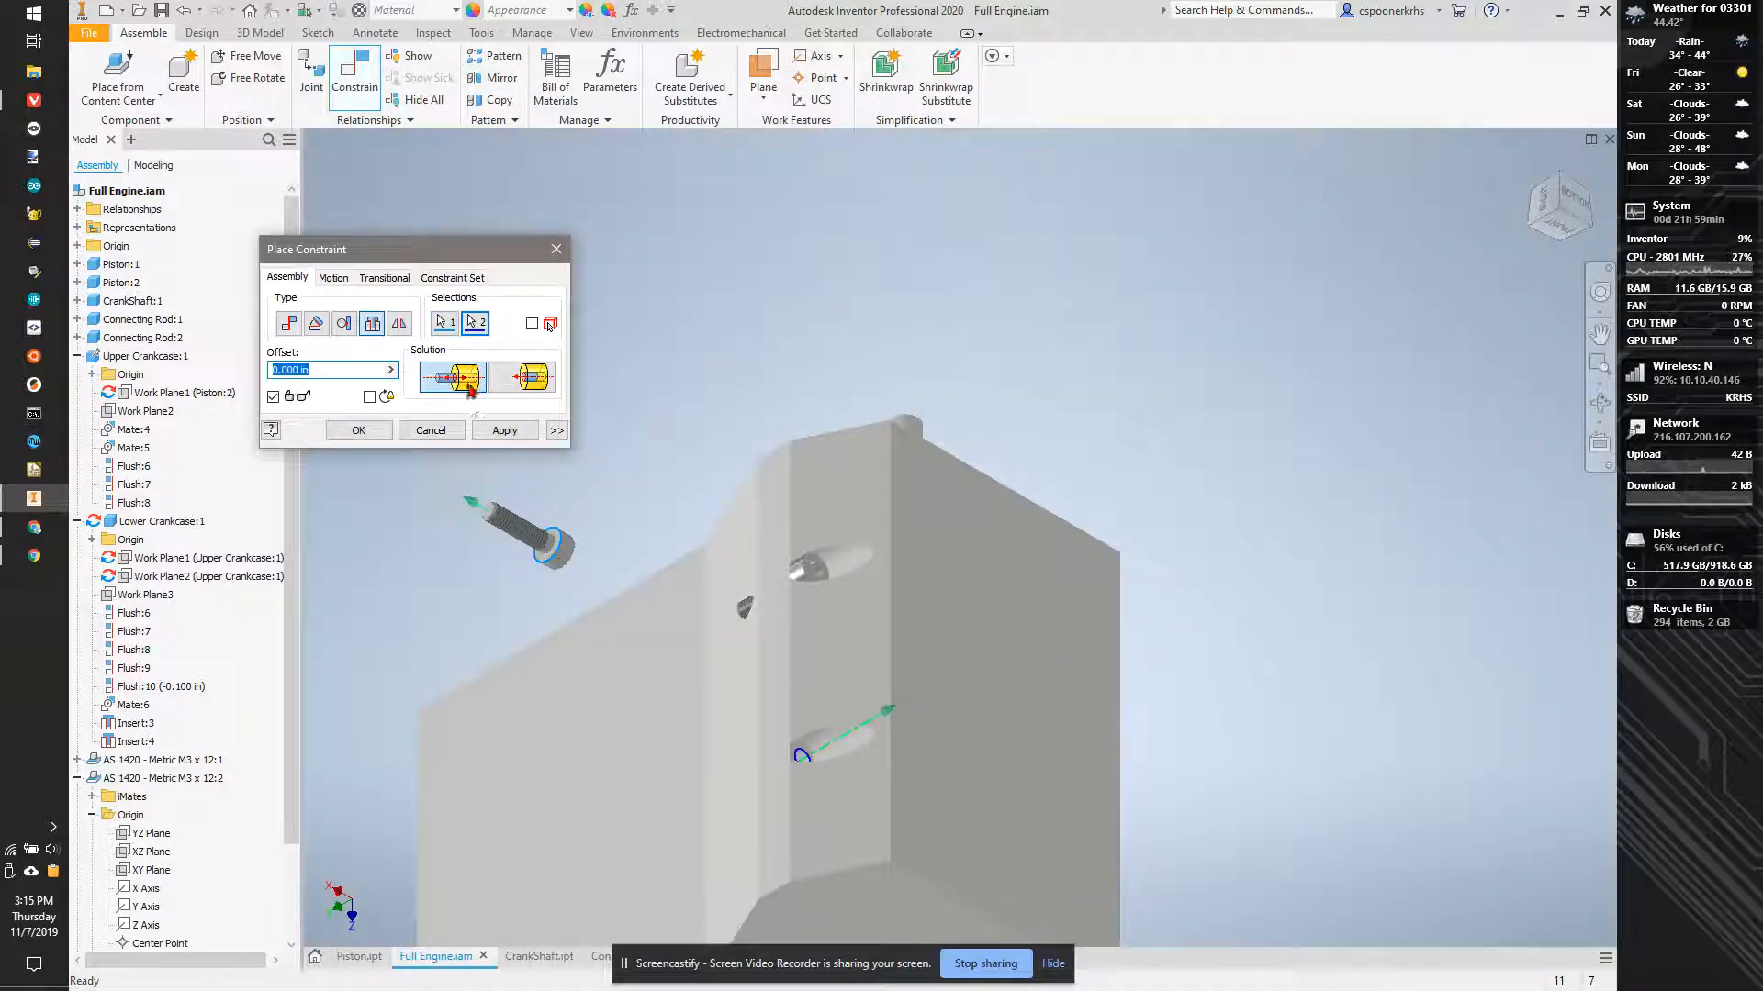
pyautogui.click(502, 432)
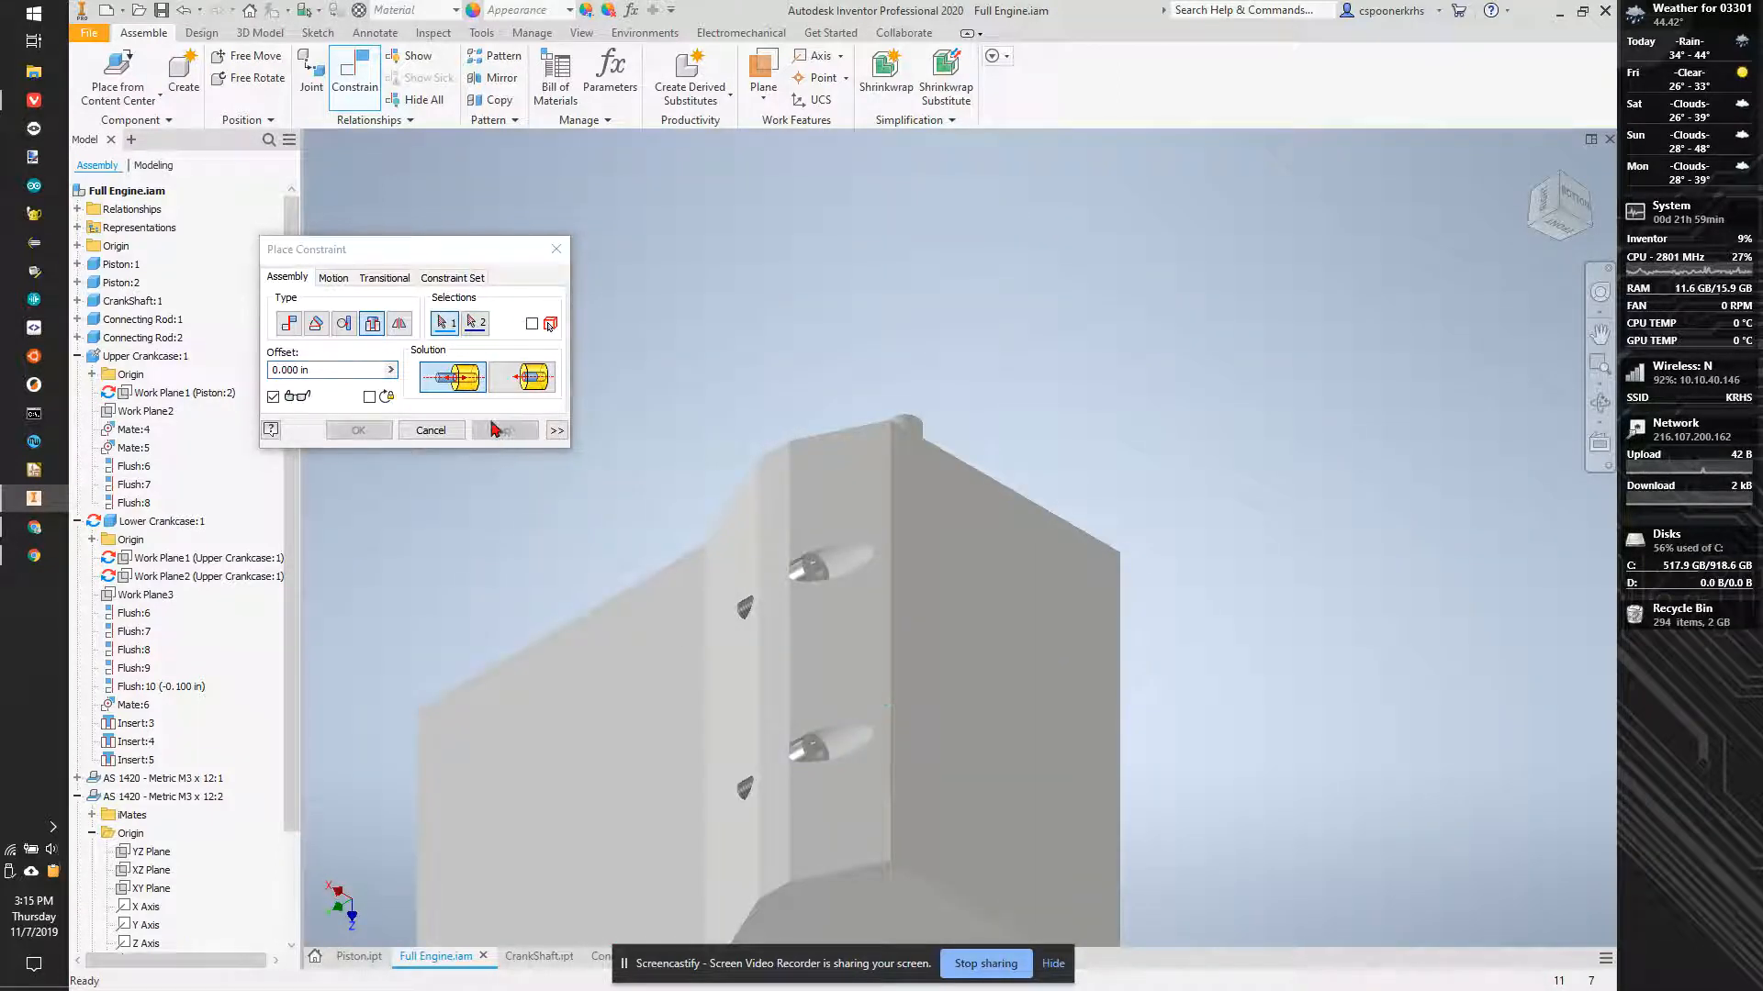
pyautogui.click(556, 249)
# Inspect the bolt ends at the Upper Crankcase's sloped flange from the home view.
pyautogui.click(1532, 169)
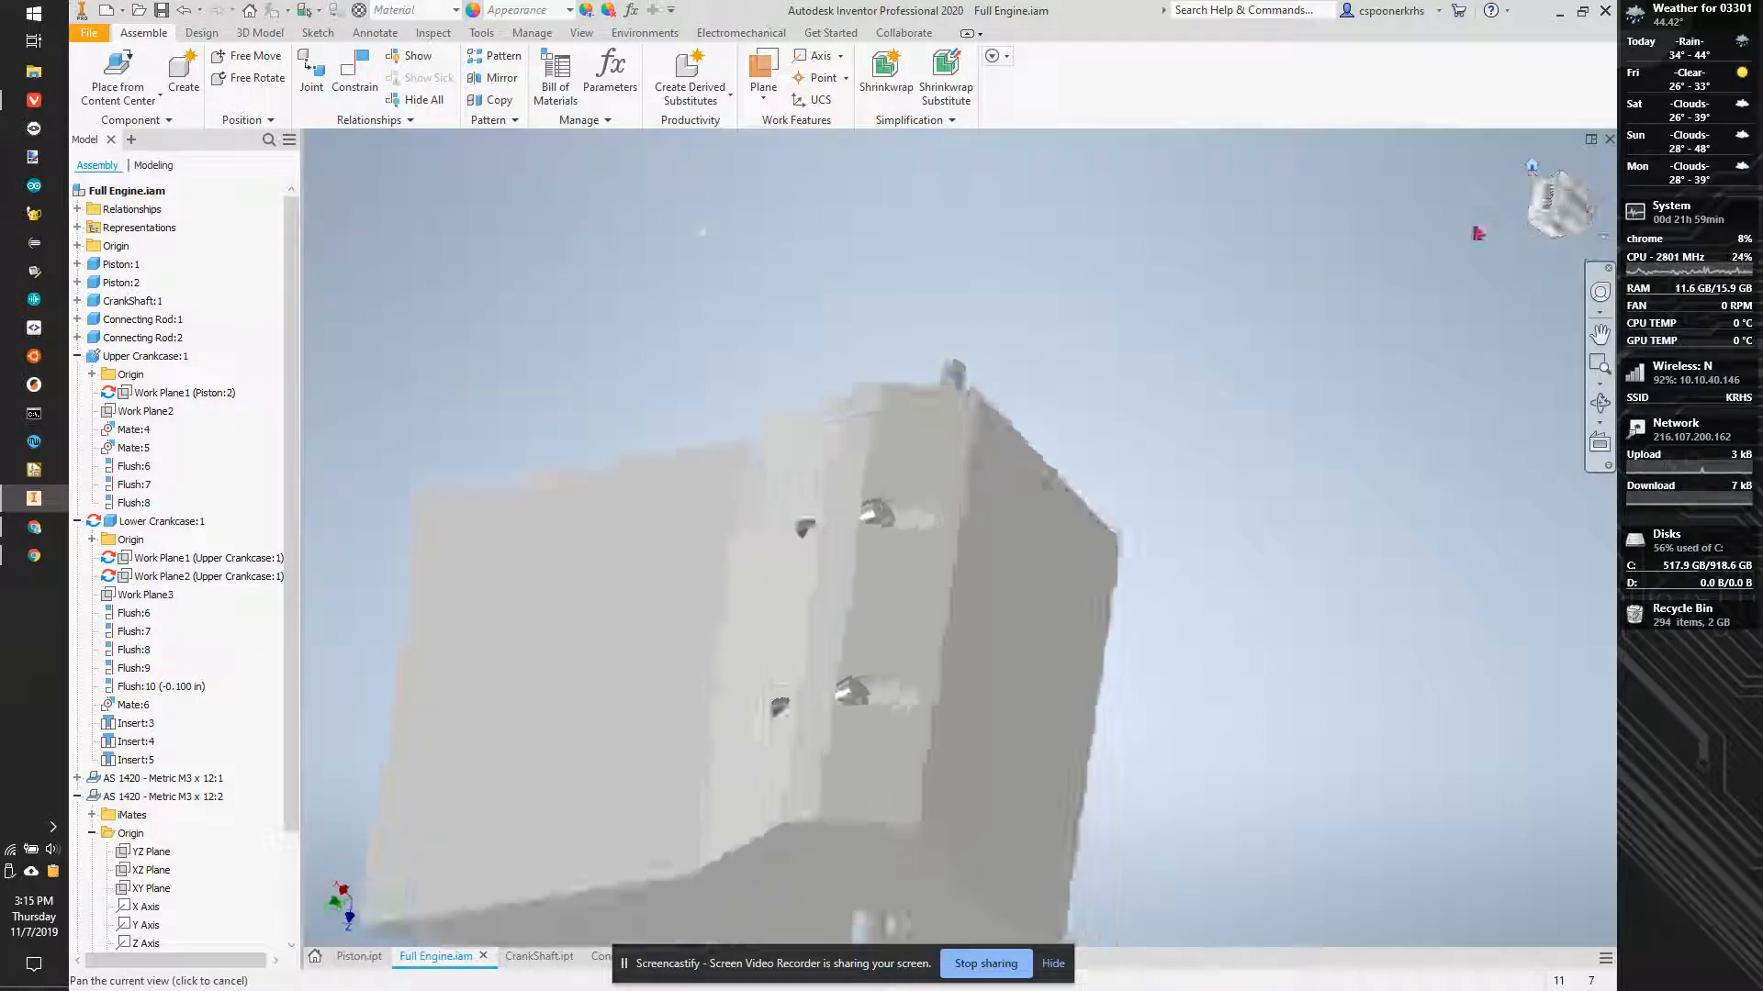
pyautogui.scroll(-5, 997, 740)
pyautogui.scroll(-3, 997, 740)
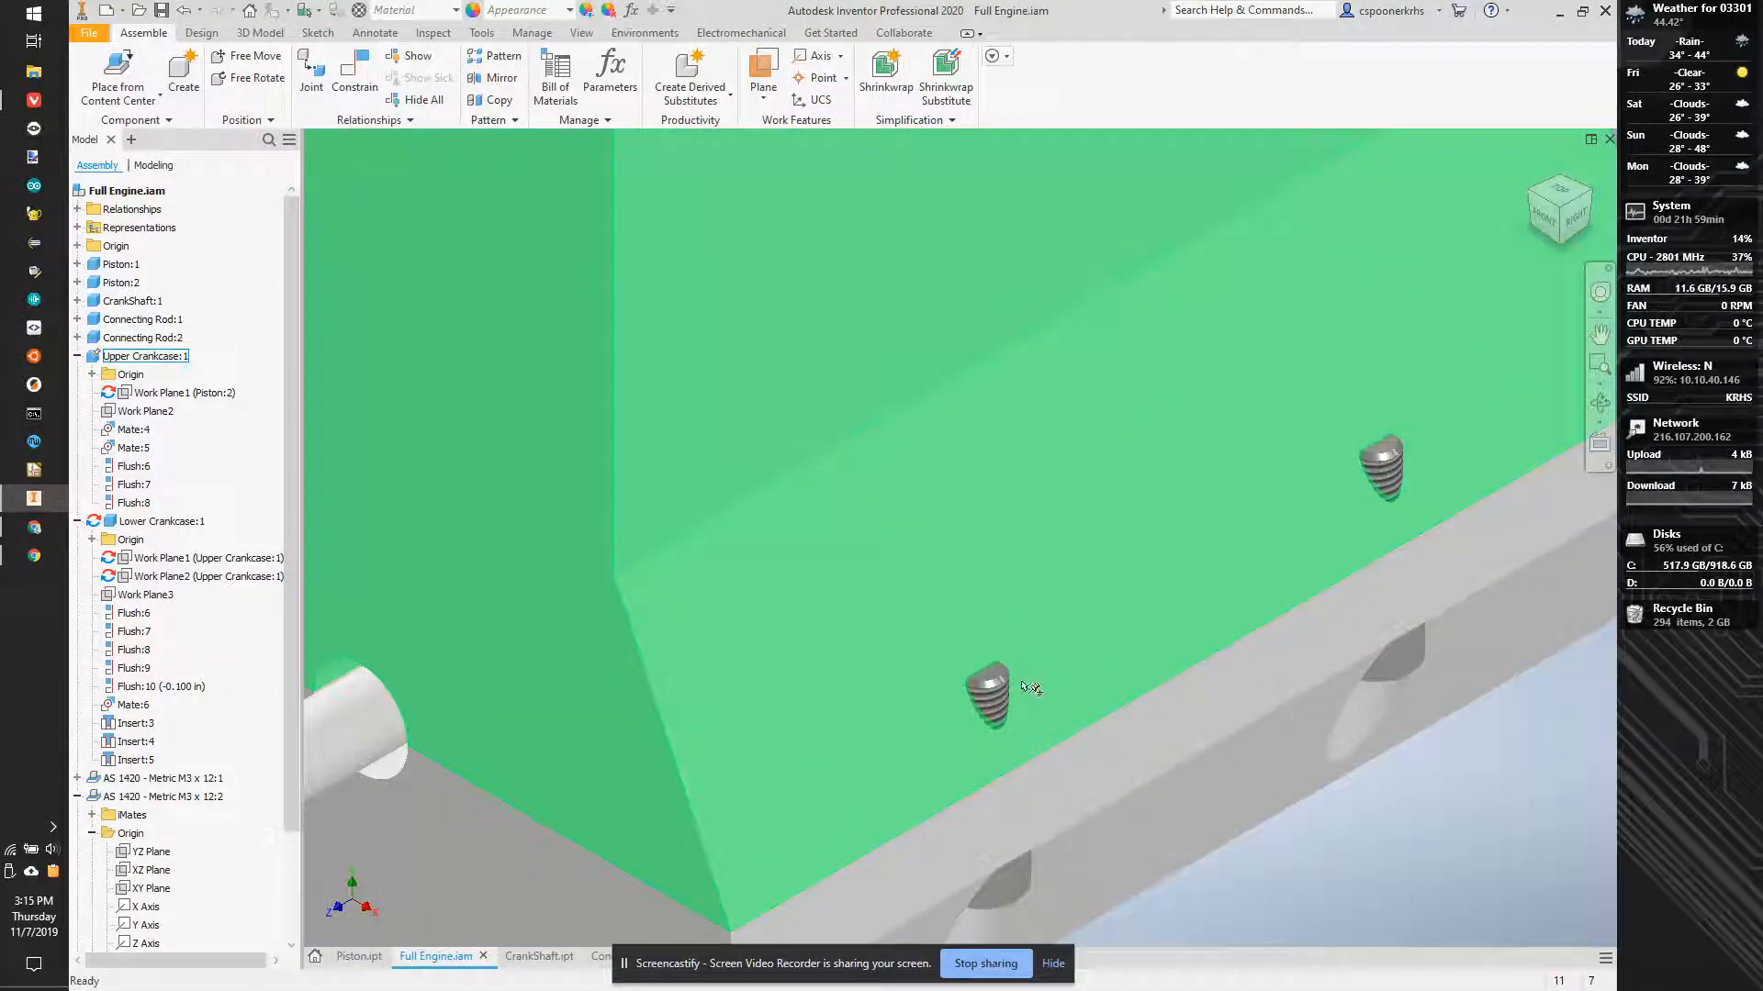